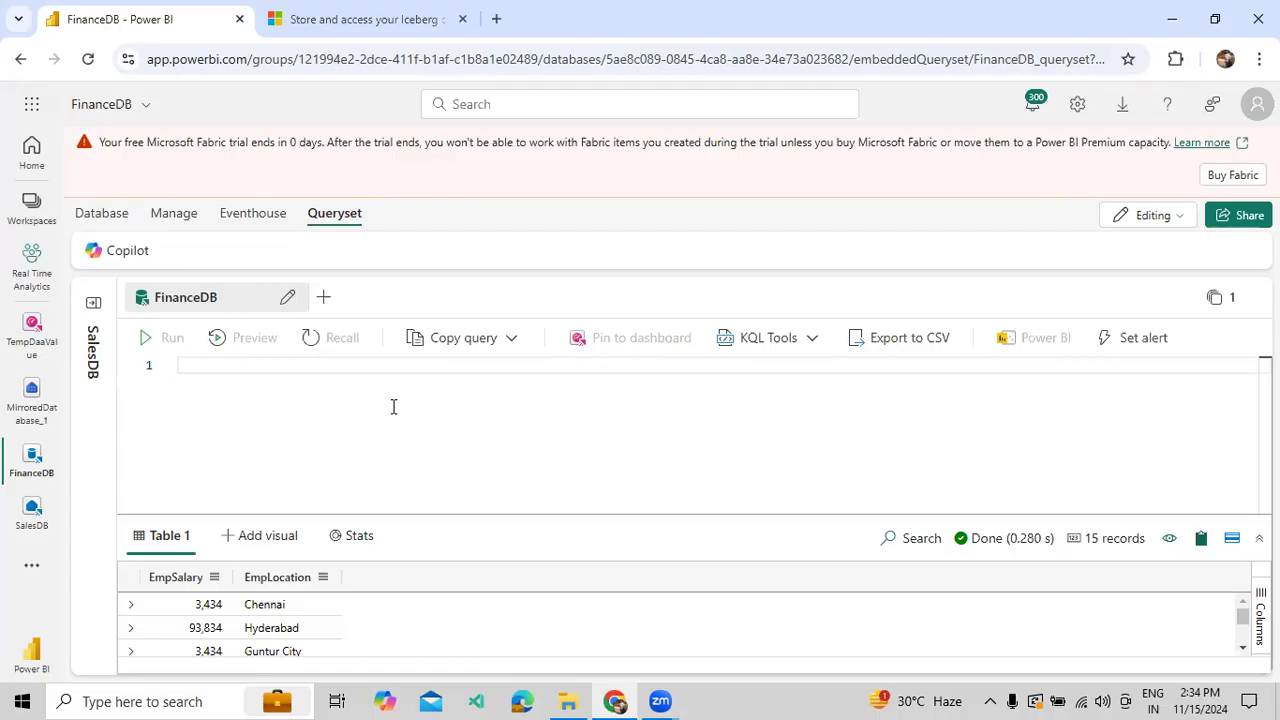
Query the entire Employee table, run it, and resize the results area to view the rows
text(Employee)
key(Return)
text(|)
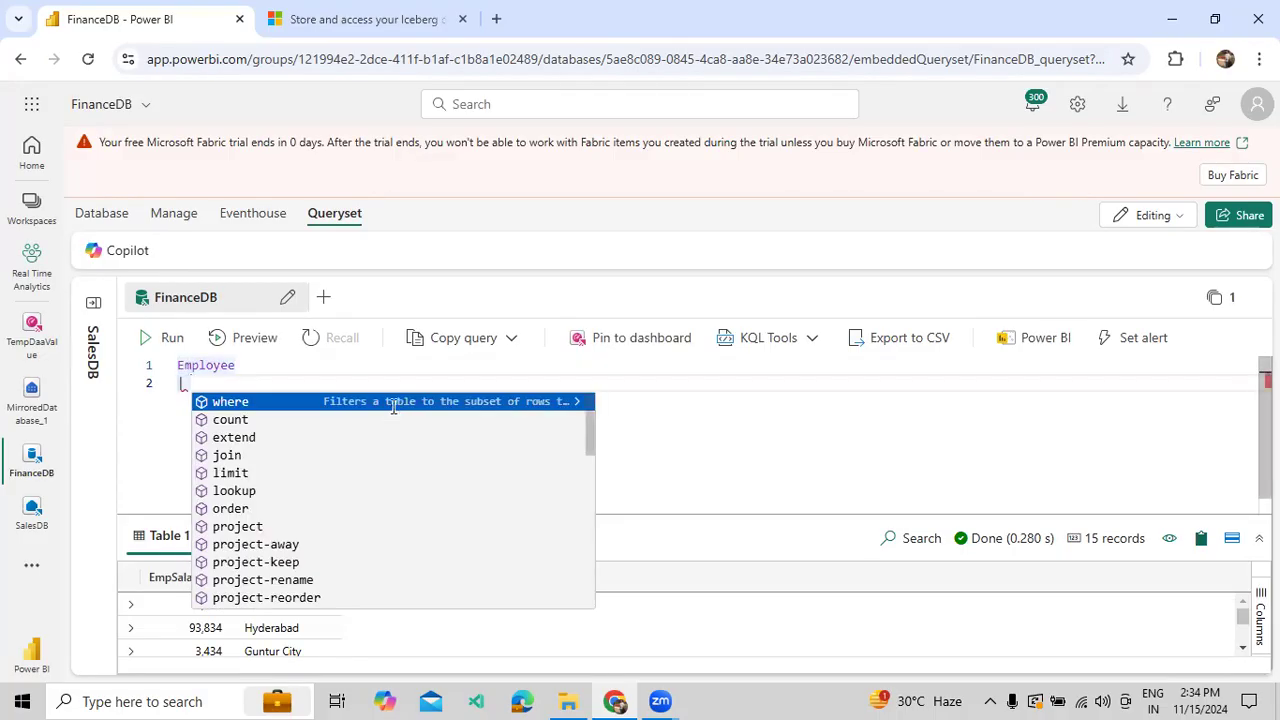
key(BackSpace)
key(BackSpace)
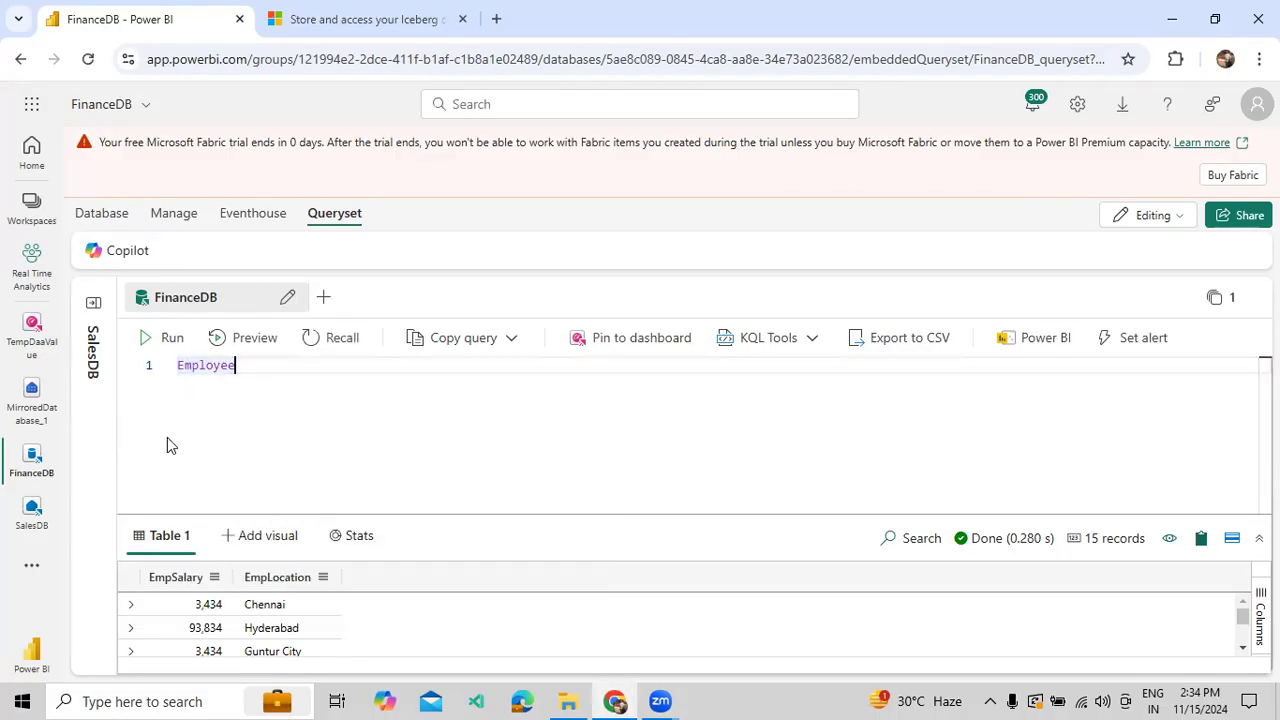
click(162, 343)
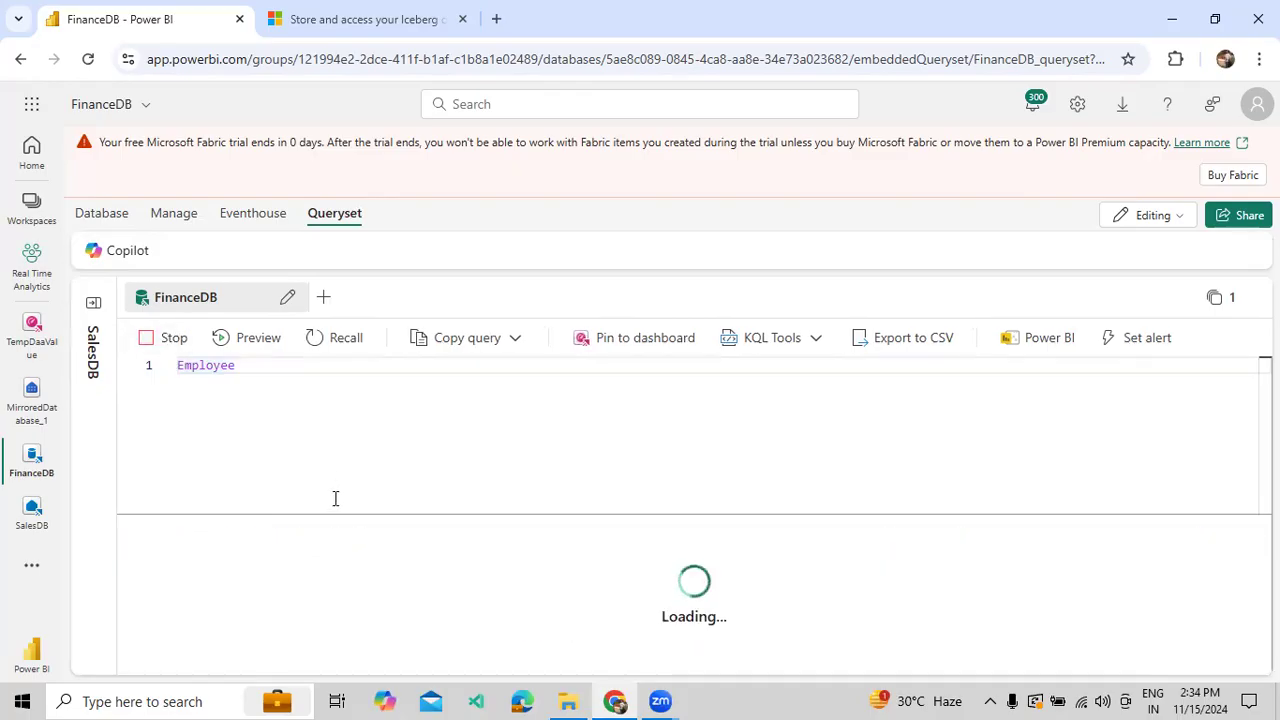
drag(351, 514, 366, 451)
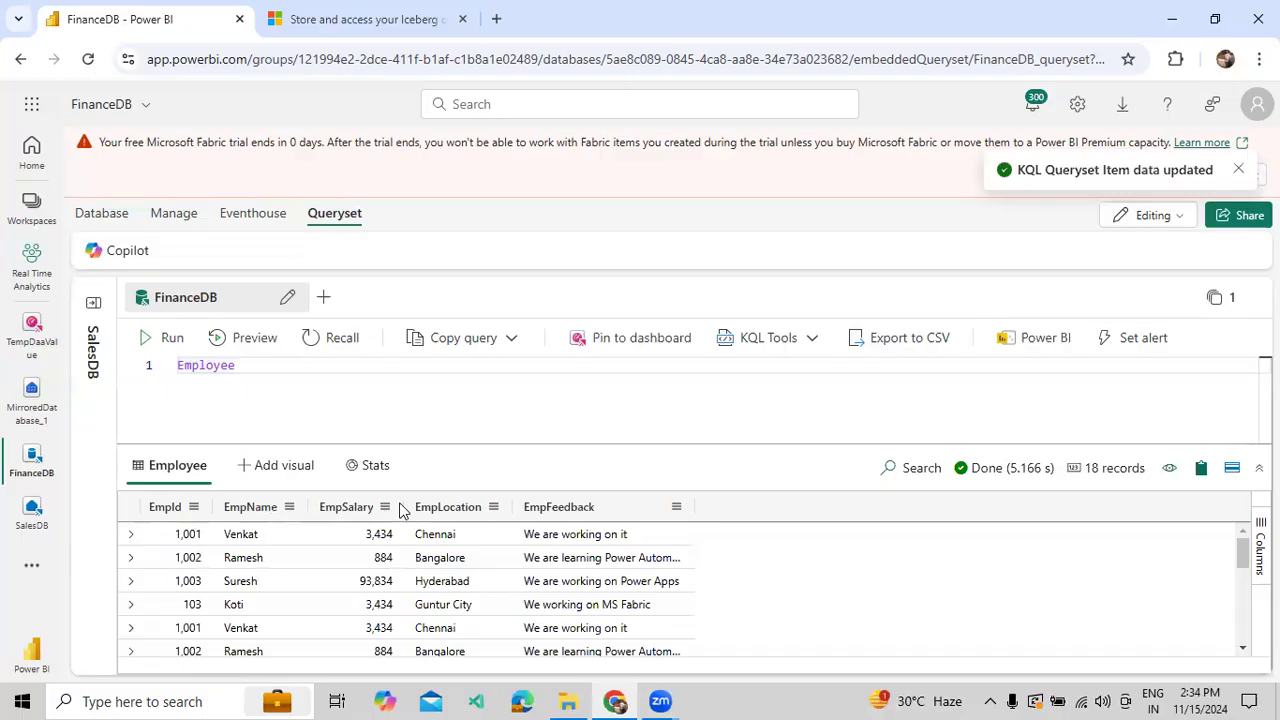
drag(606, 440, 615, 510)
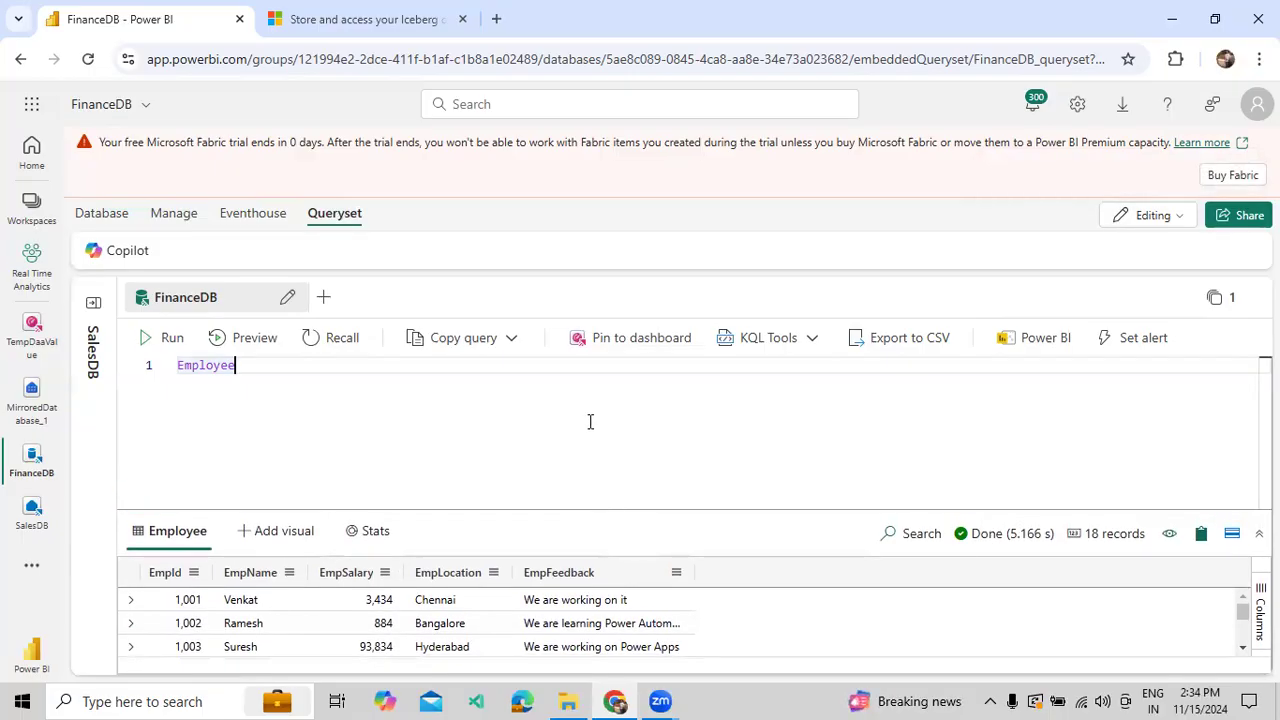
Append the getschema operator to the Employee query and run both lines
key(Return)
text(|)
key(Escape)
text(getschema)
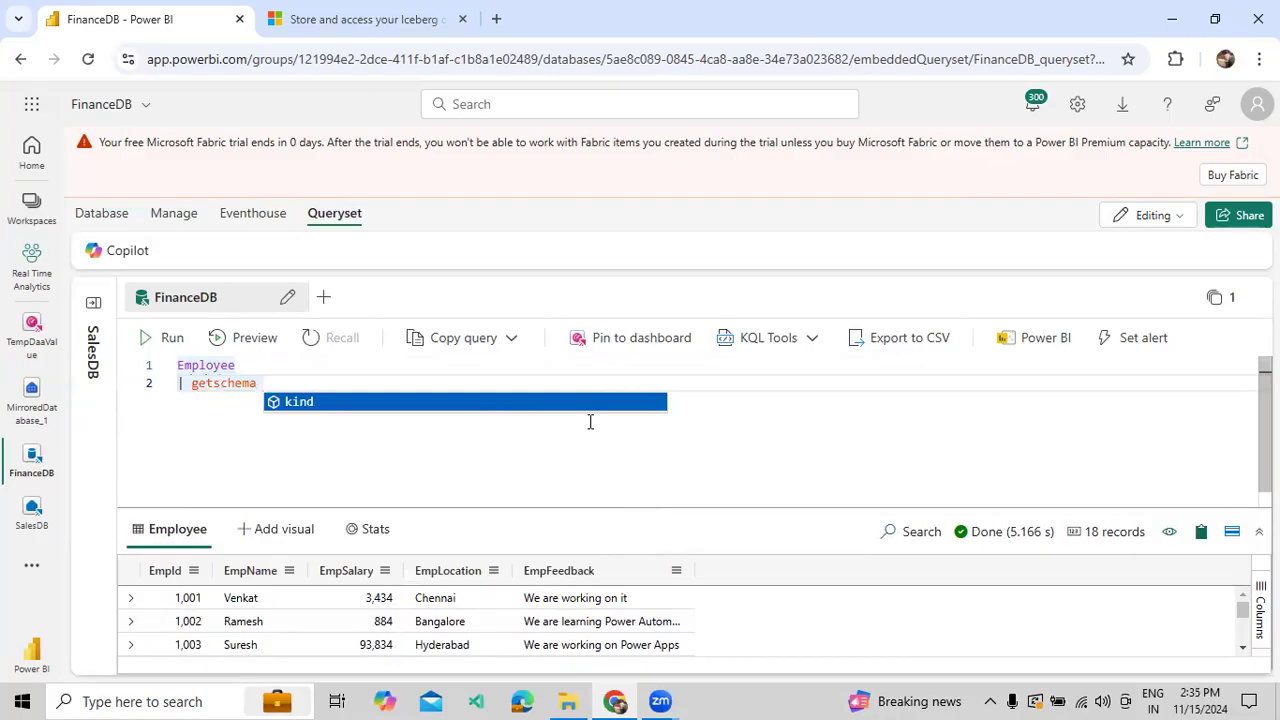
drag(277, 378, 170, 373)
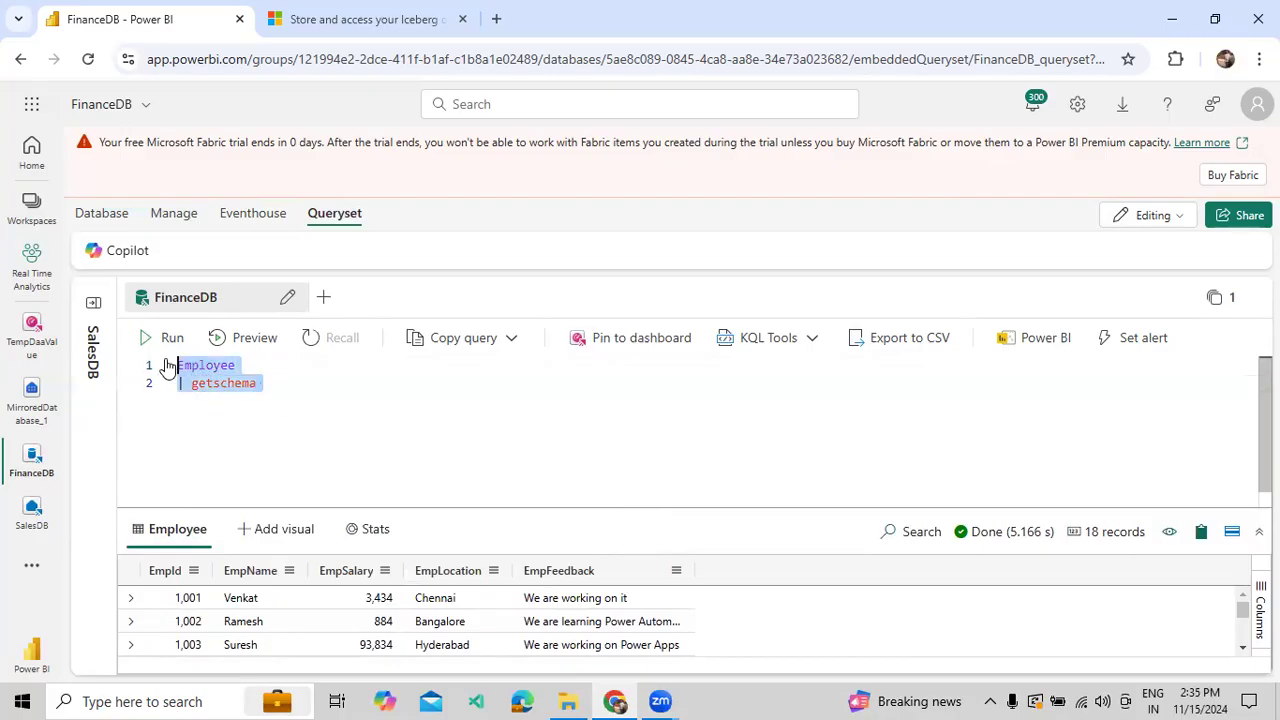
click(166, 337)
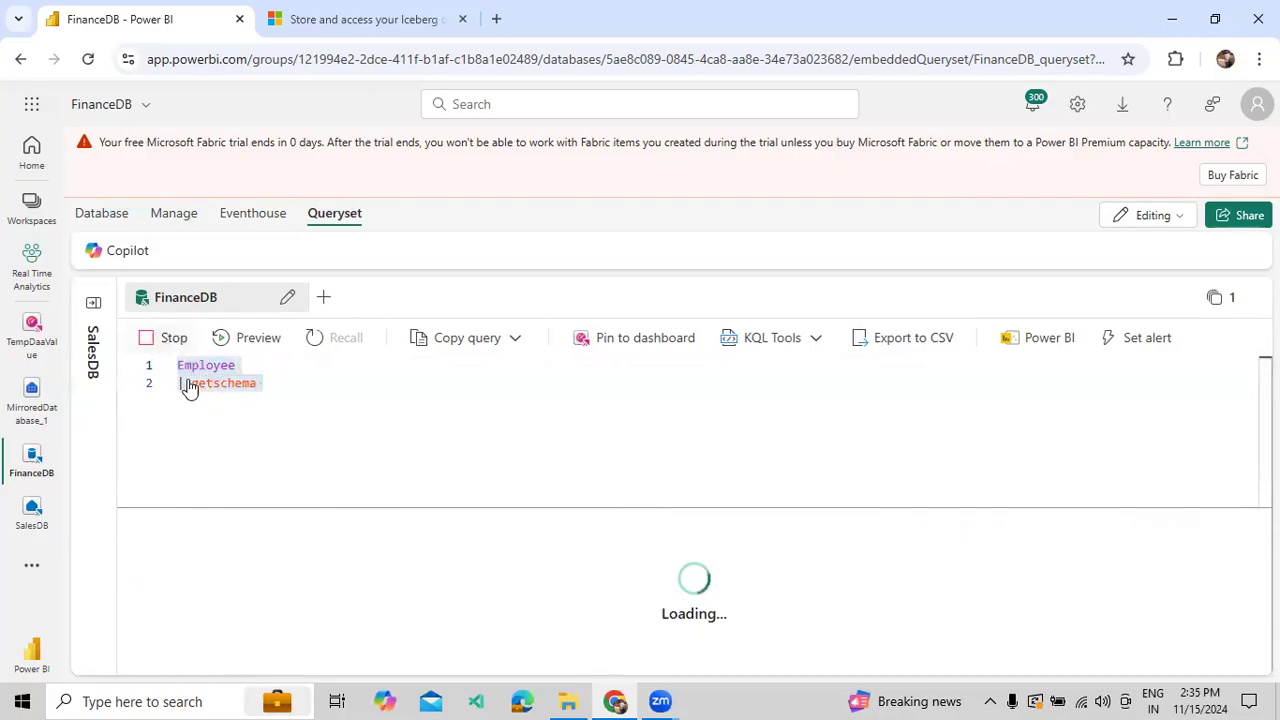
Enlarge the schema results area and collapse the Visual Formatting pane
click(338, 512)
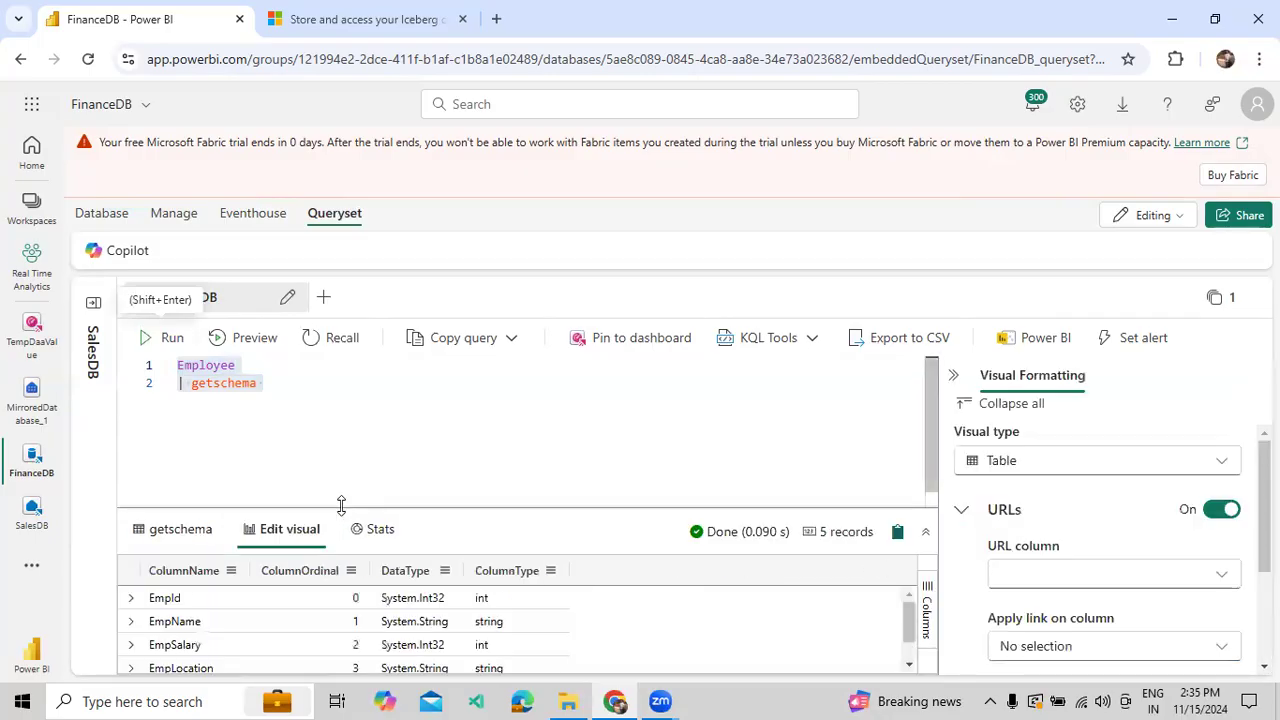
drag(350, 505, 371, 422)
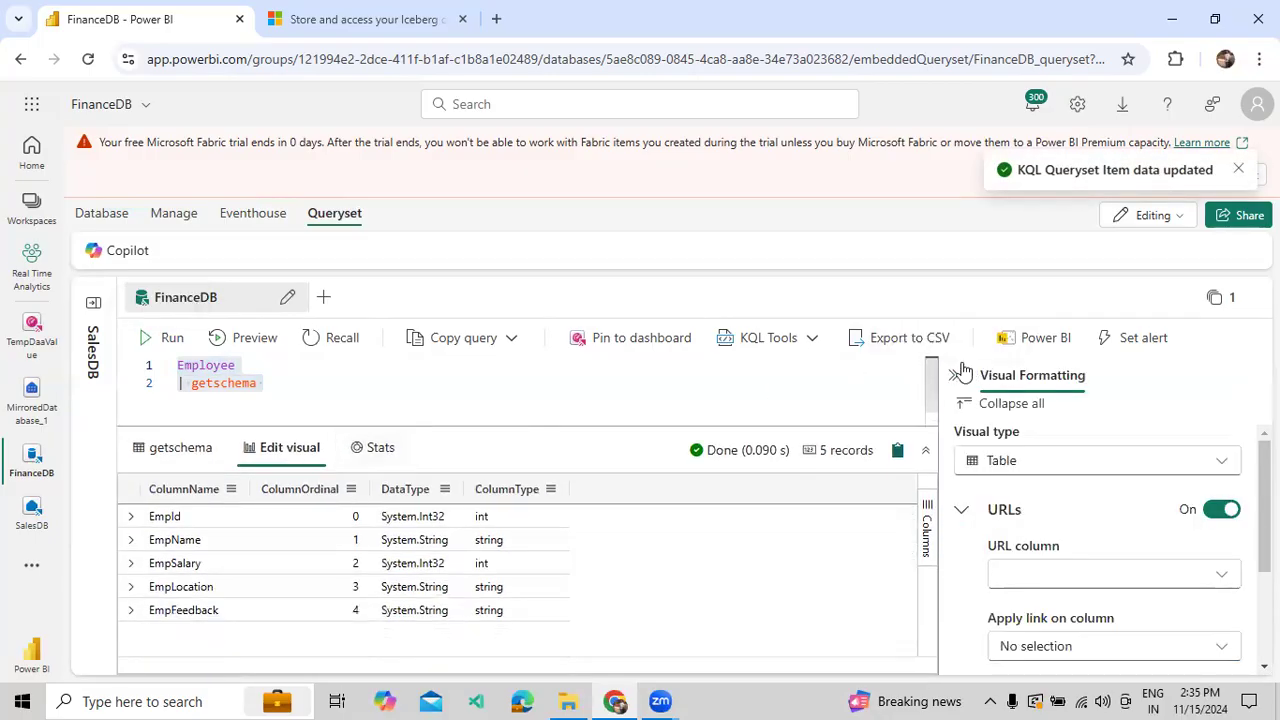
click(933, 385)
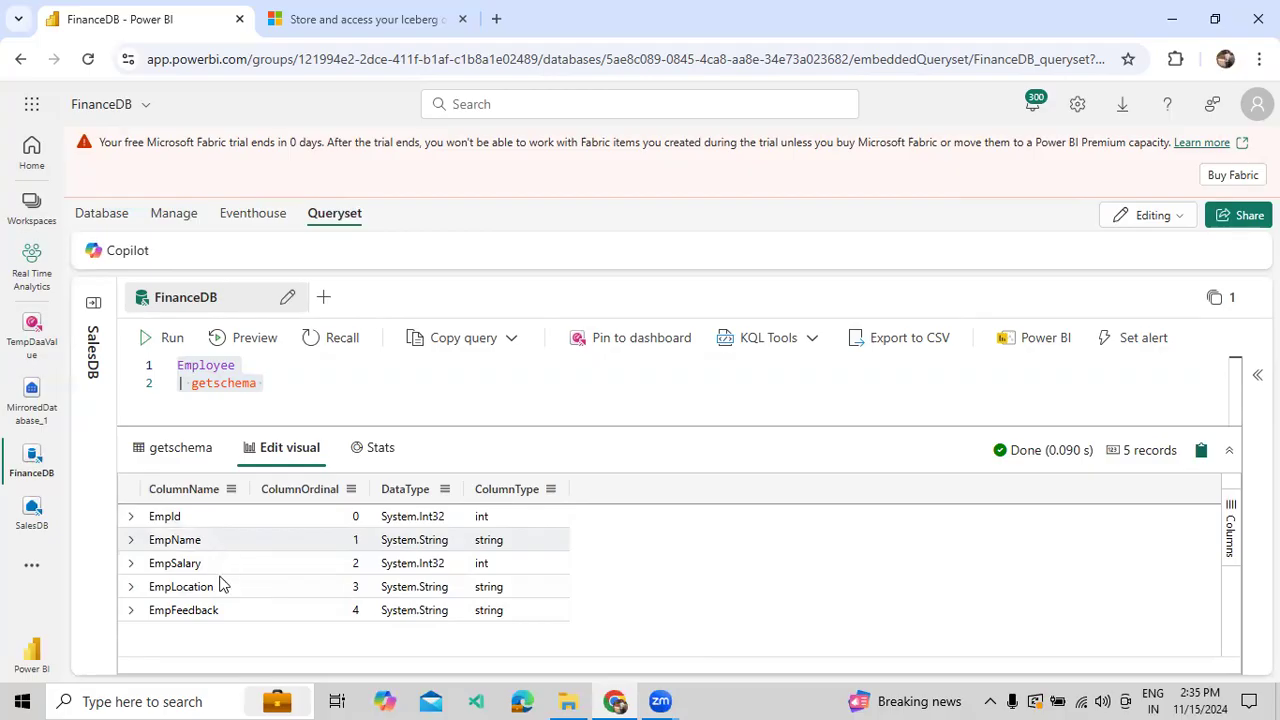
Write a second Employee query below the first that projects EmpId, EmpName and EmpLocation
drag(408, 425, 409, 484)
click(403, 394)
key(Return)
key(Return)
text(Employee)
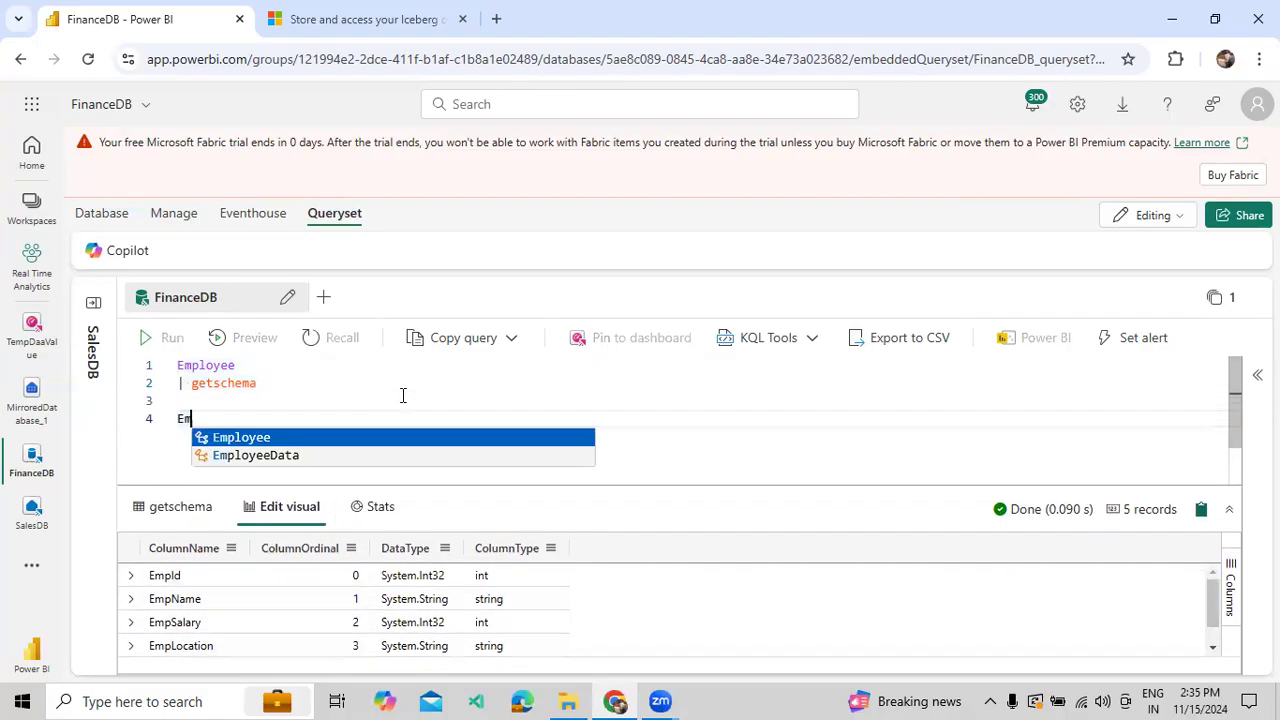
key(Return)
text(| )
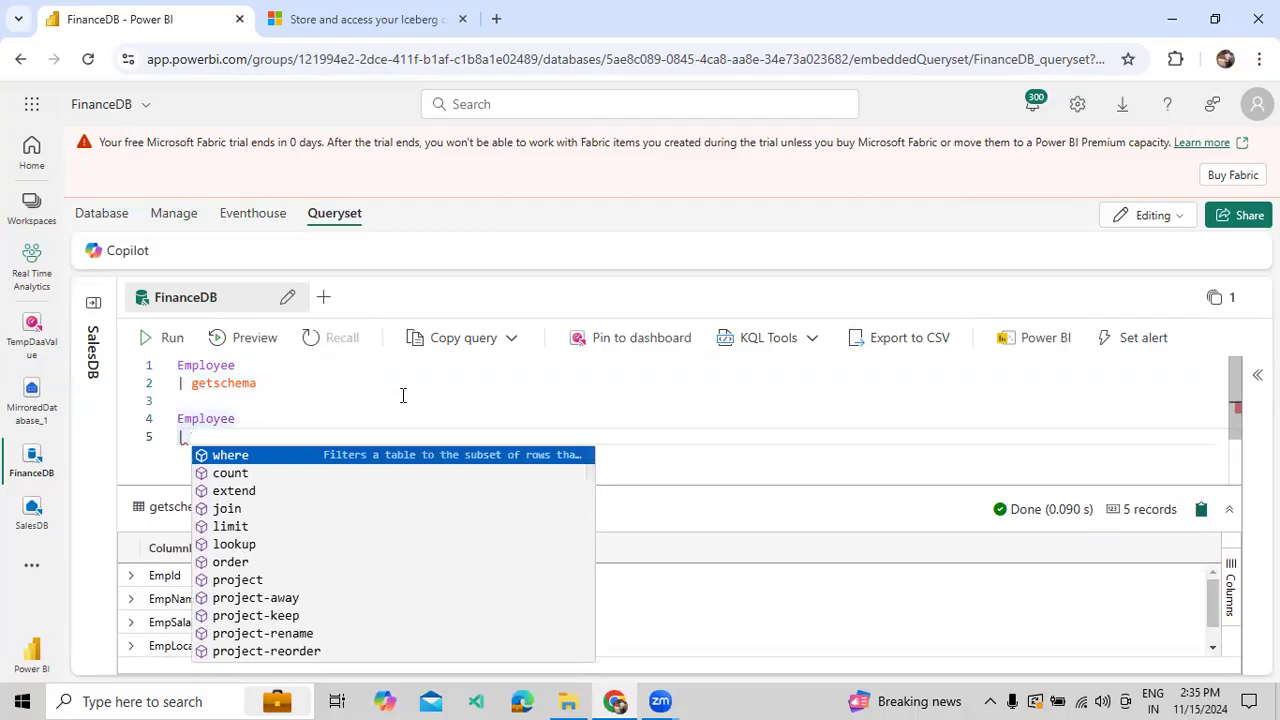
text(project Em)
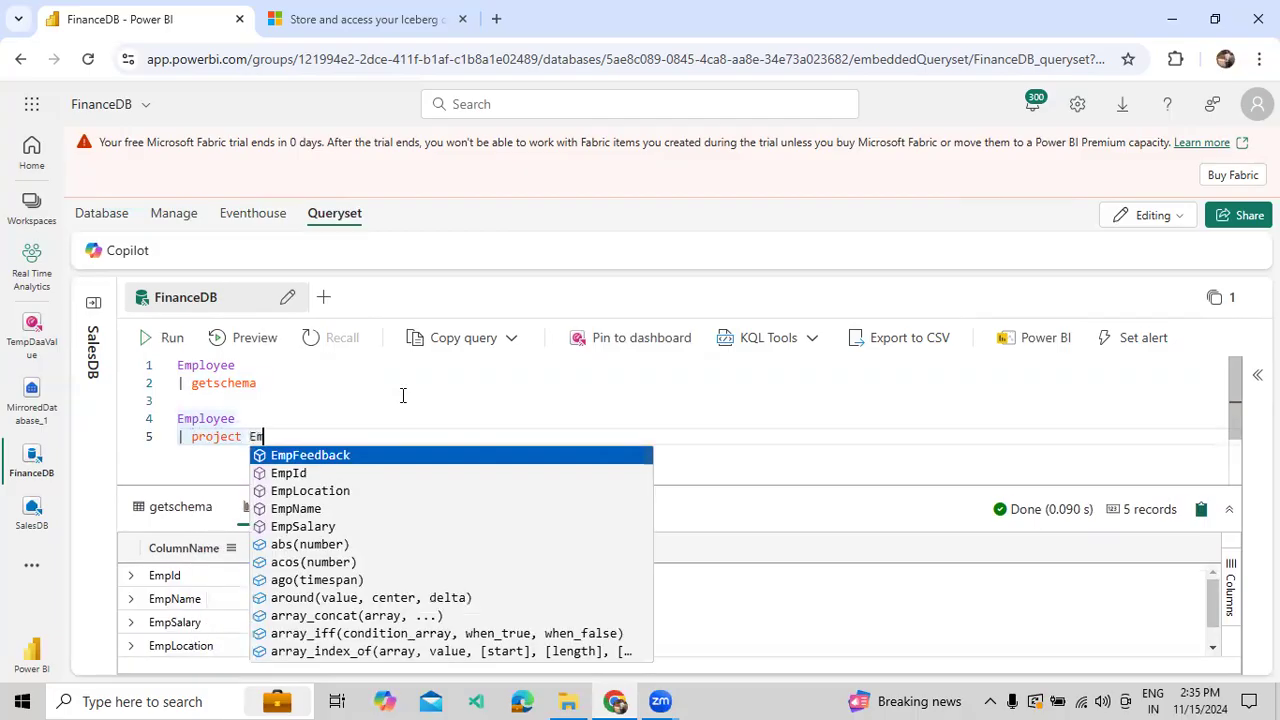
text(pId,EmpName,Empl)
key(Tab)
Add getschema as the last line of the projection query and run only that query
key(Return)
text(| get)
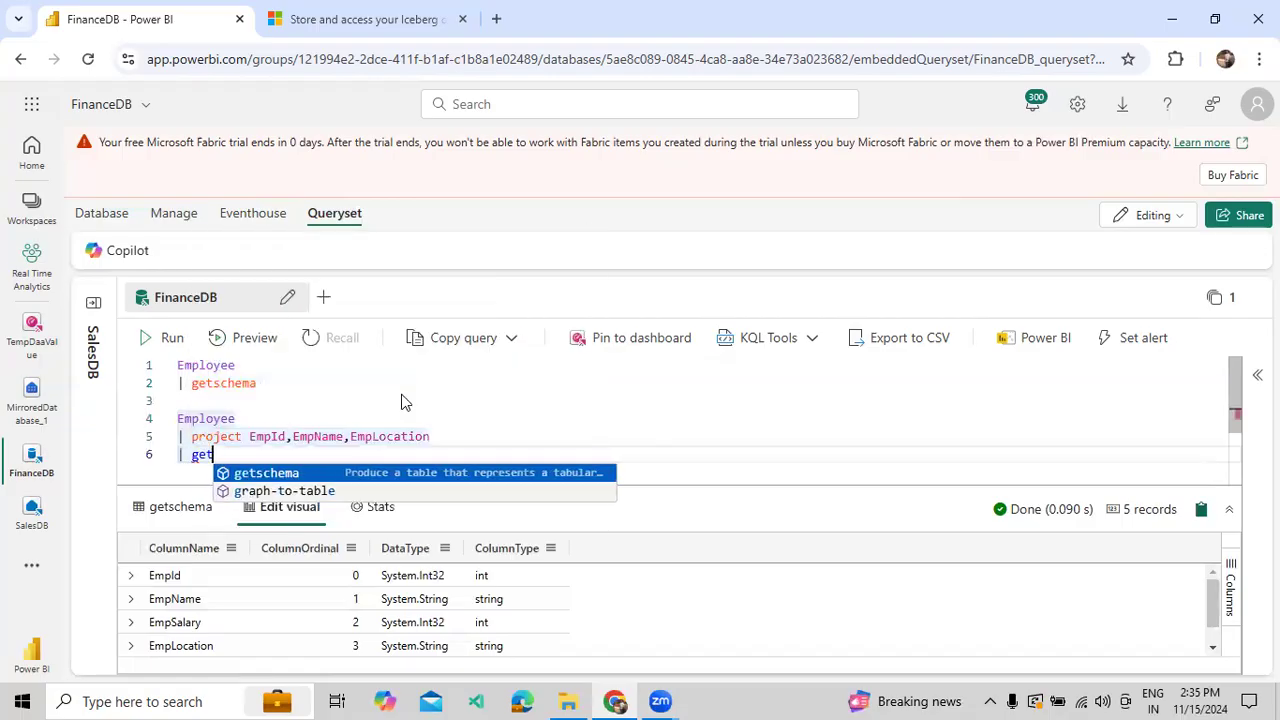
key(Tab)
click(290, 403)
drag(280, 457, 145, 418)
click(166, 337)
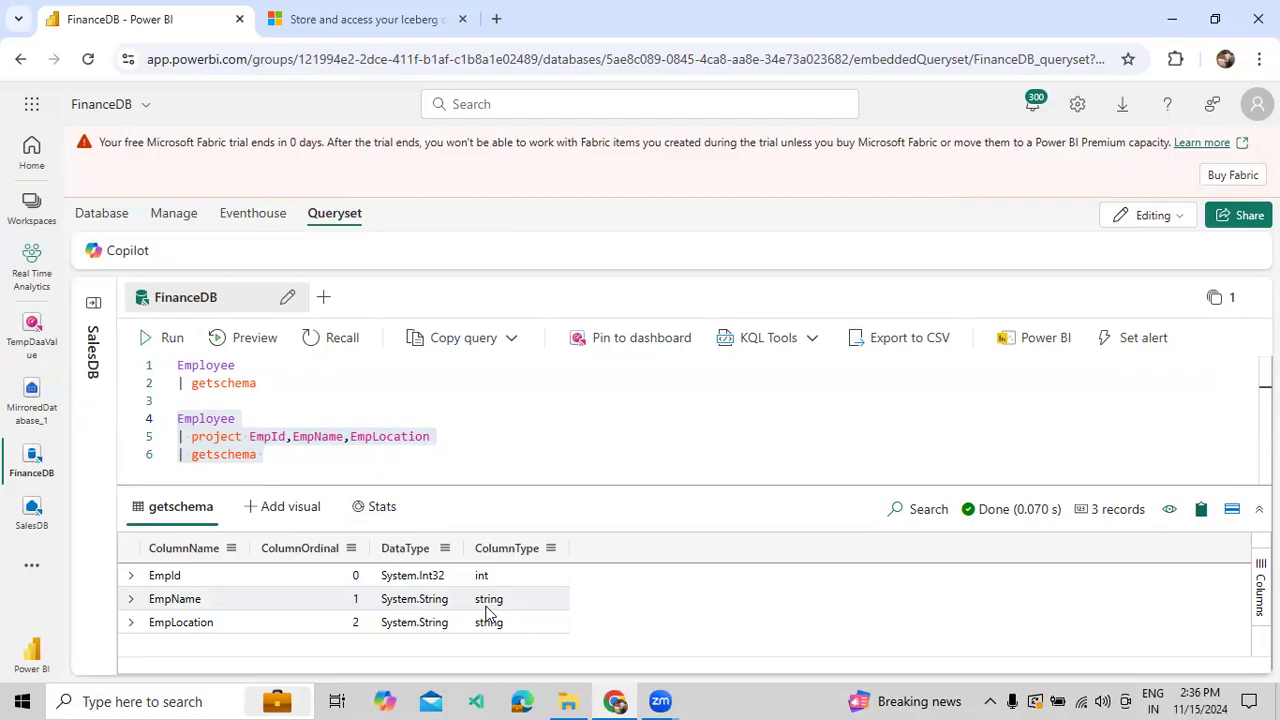
Add the option kind=csl to getschema in the projection query and run that query
click(274, 448)
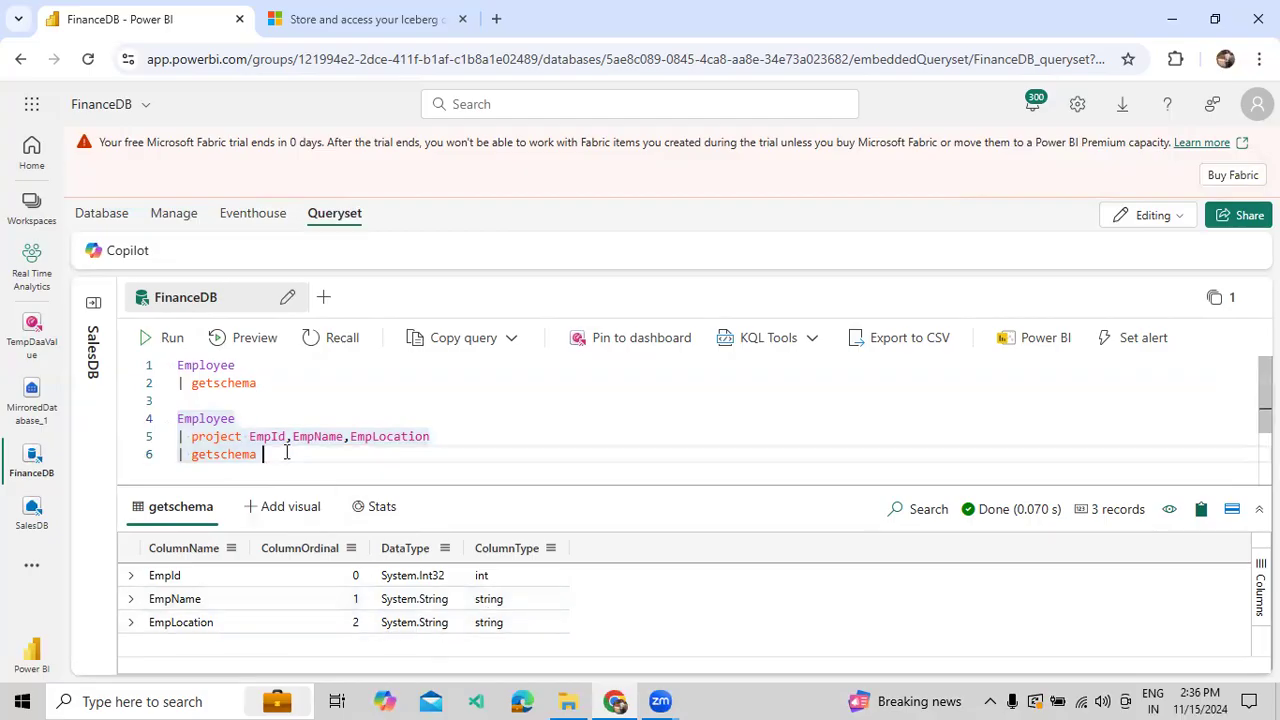
text(kind=)
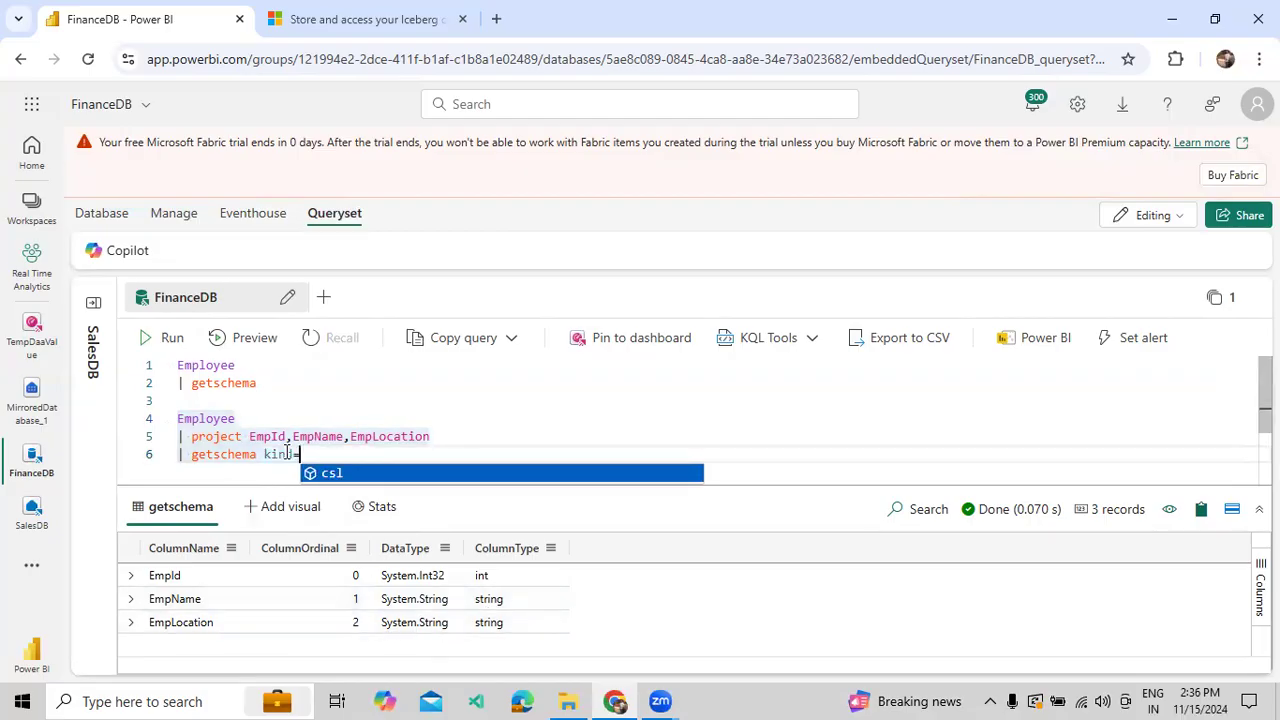
text(csl)
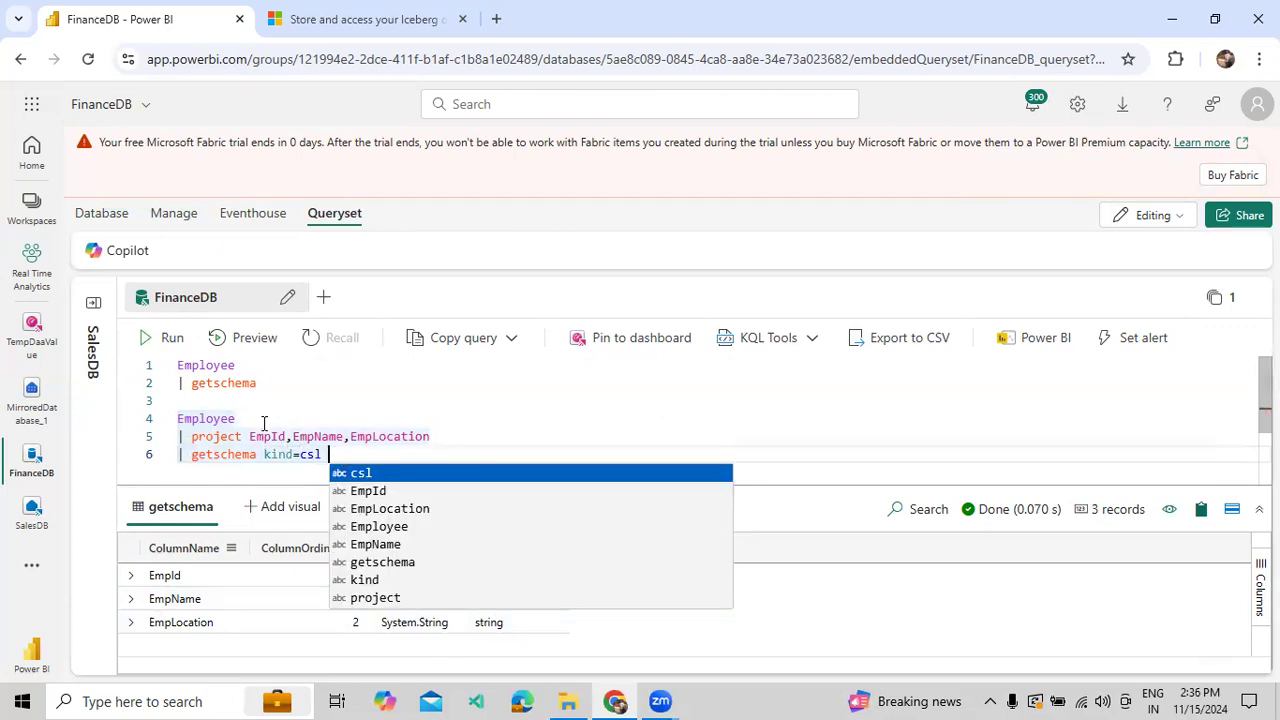
shift+click(150, 418)
click(163, 337)
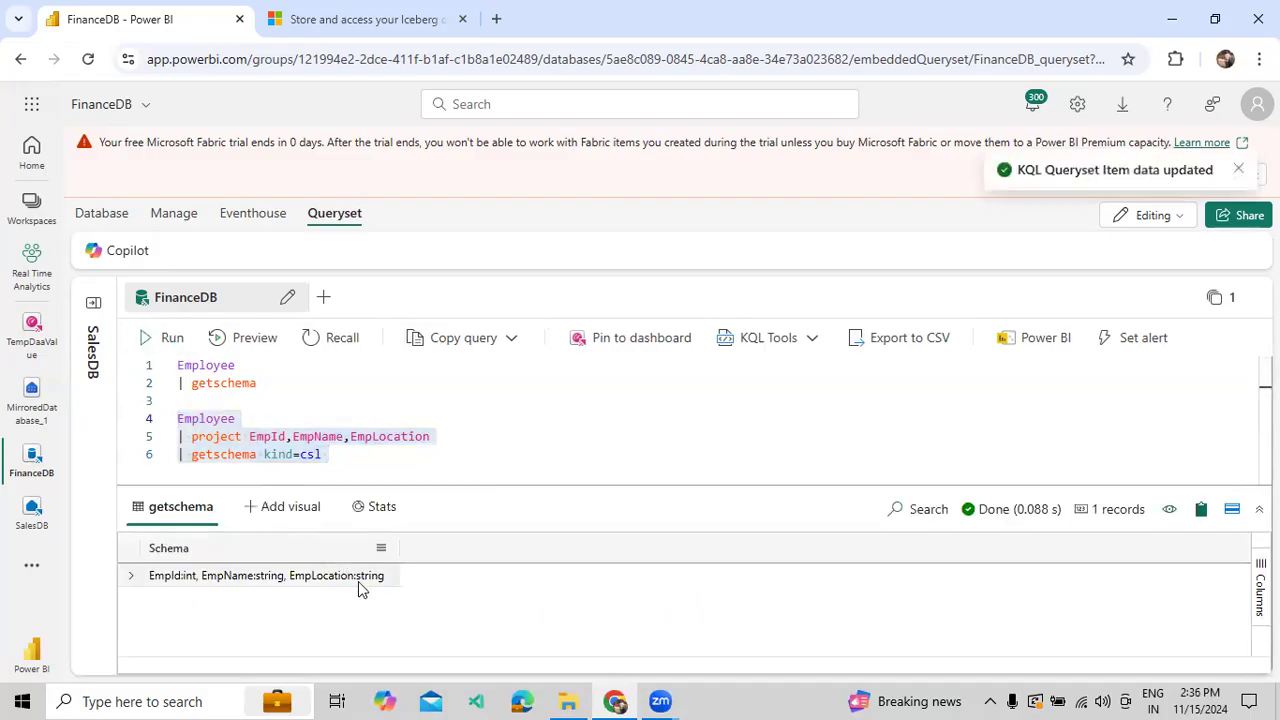
Remove kind=csl from the projection query's getschema line and rerun the query
click(324, 457)
click(324, 457)
drag(324, 457, 178, 418)
key(BackSpace)
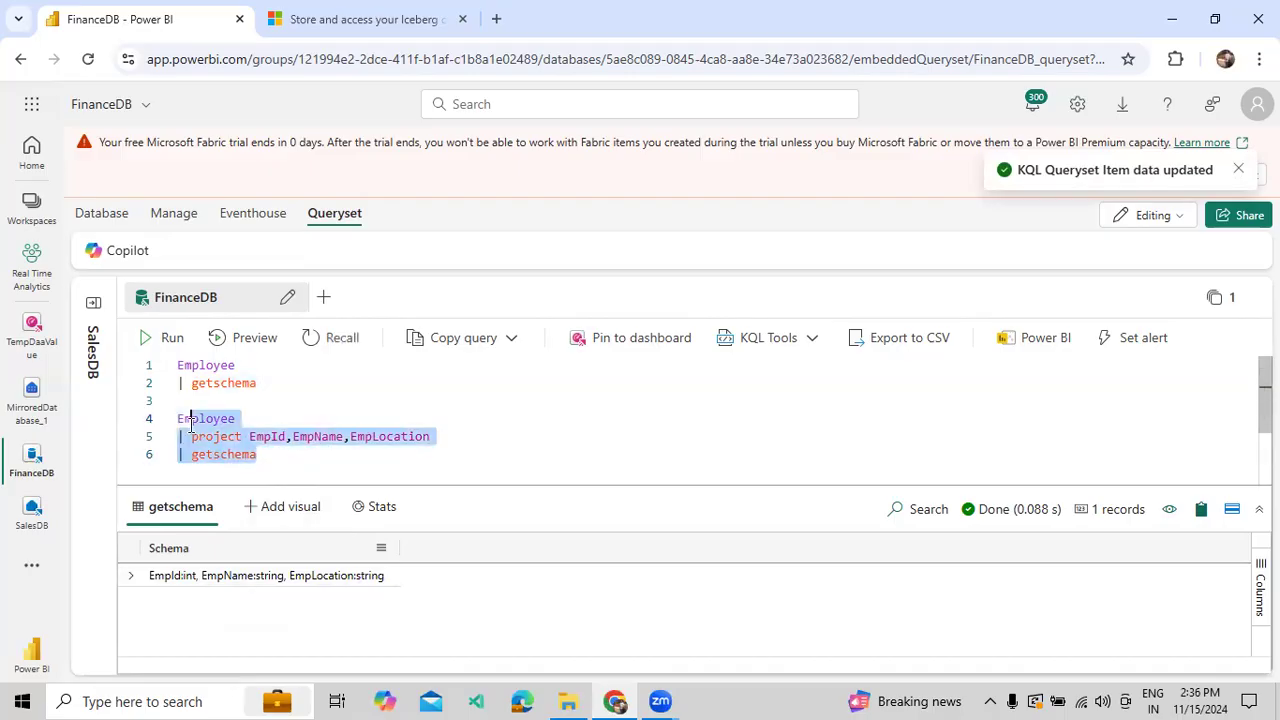
click(160, 339)
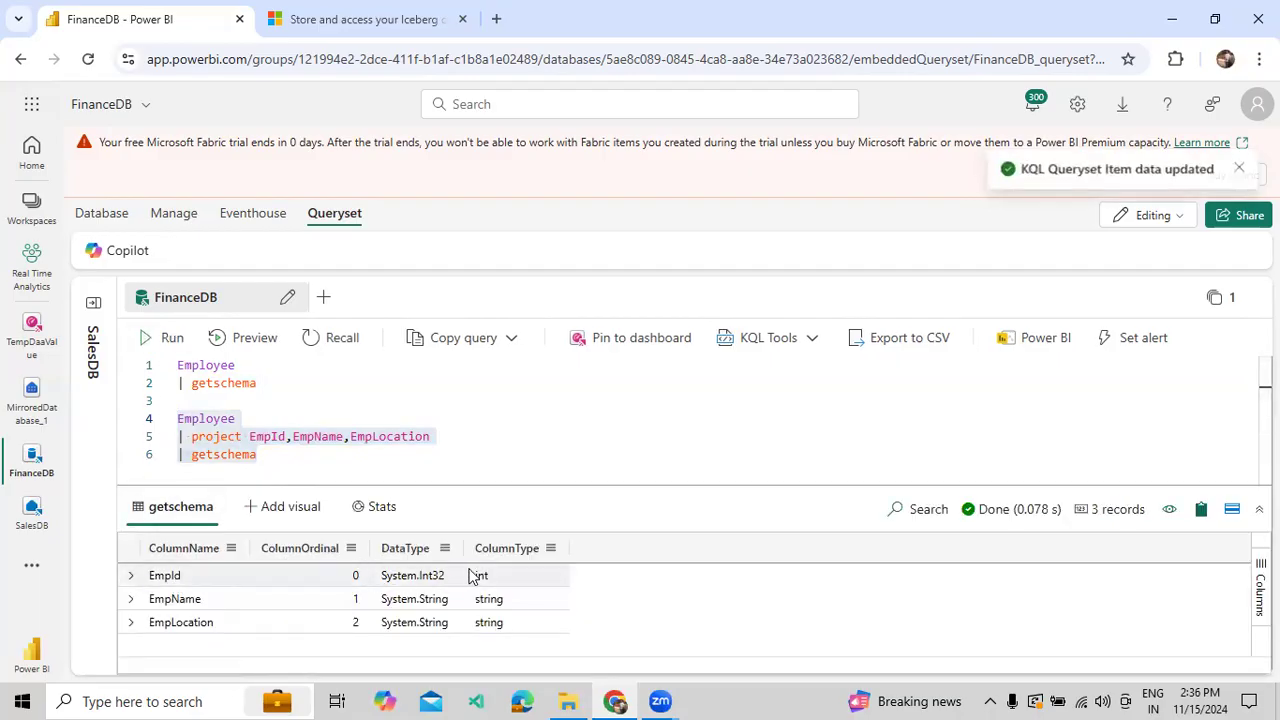
Put kind=csl back on the projection query's getschema line and run the query again
click(290, 455)
text(kind=csl)
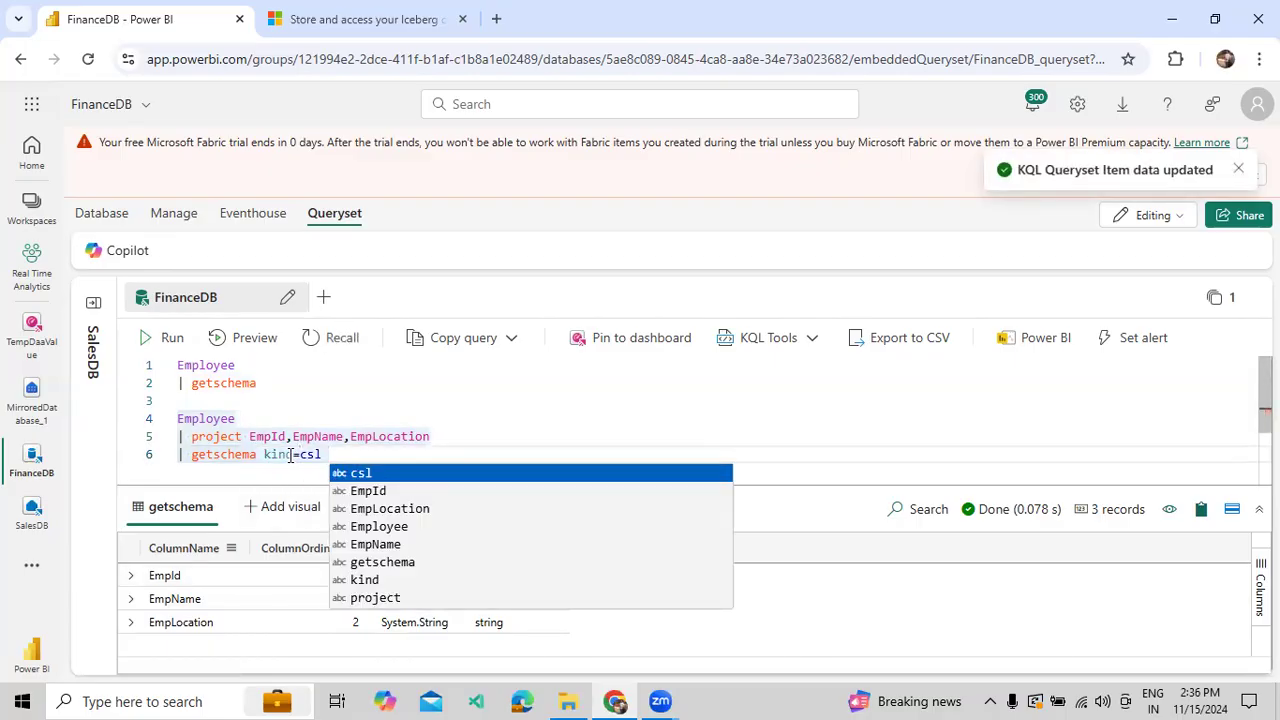
key(Return)
drag(337, 454, 168, 418)
click(166, 344)
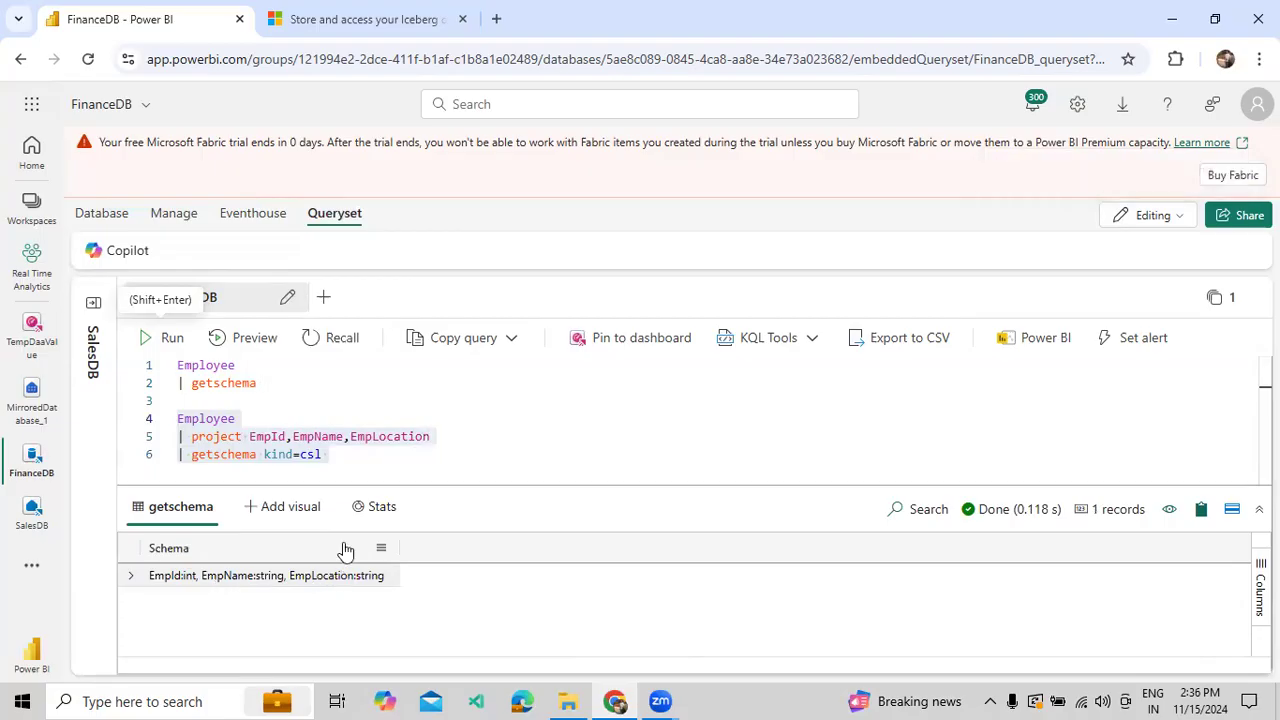
Start a third query on the Employee table, separated by a blank line, with a where operator
click(330, 457)
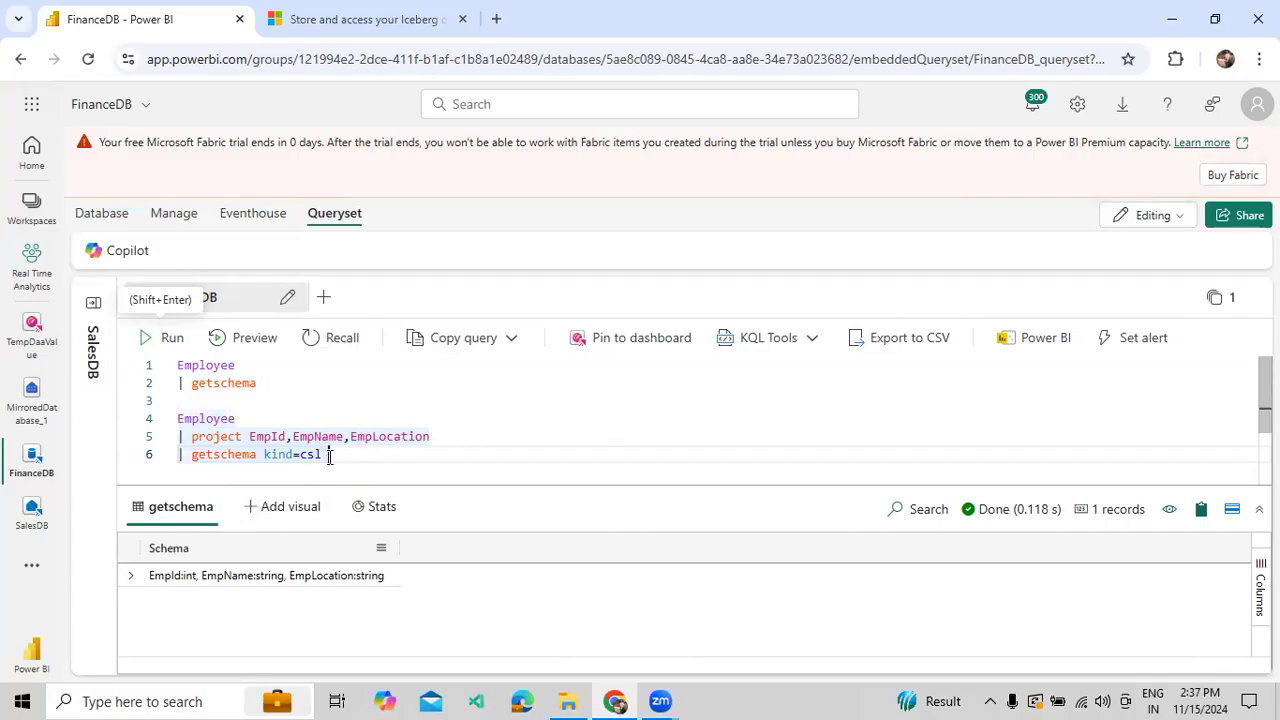
key(Return)
key(Return)
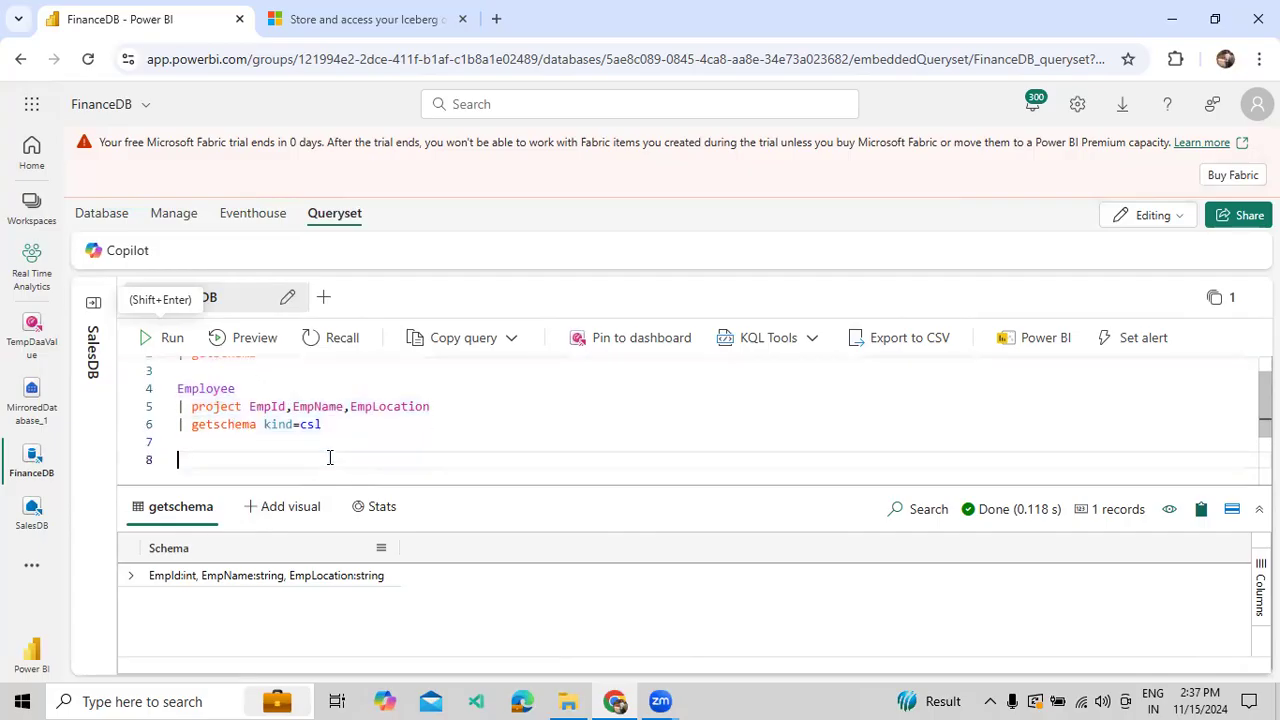
text(Employee)
key(Return)
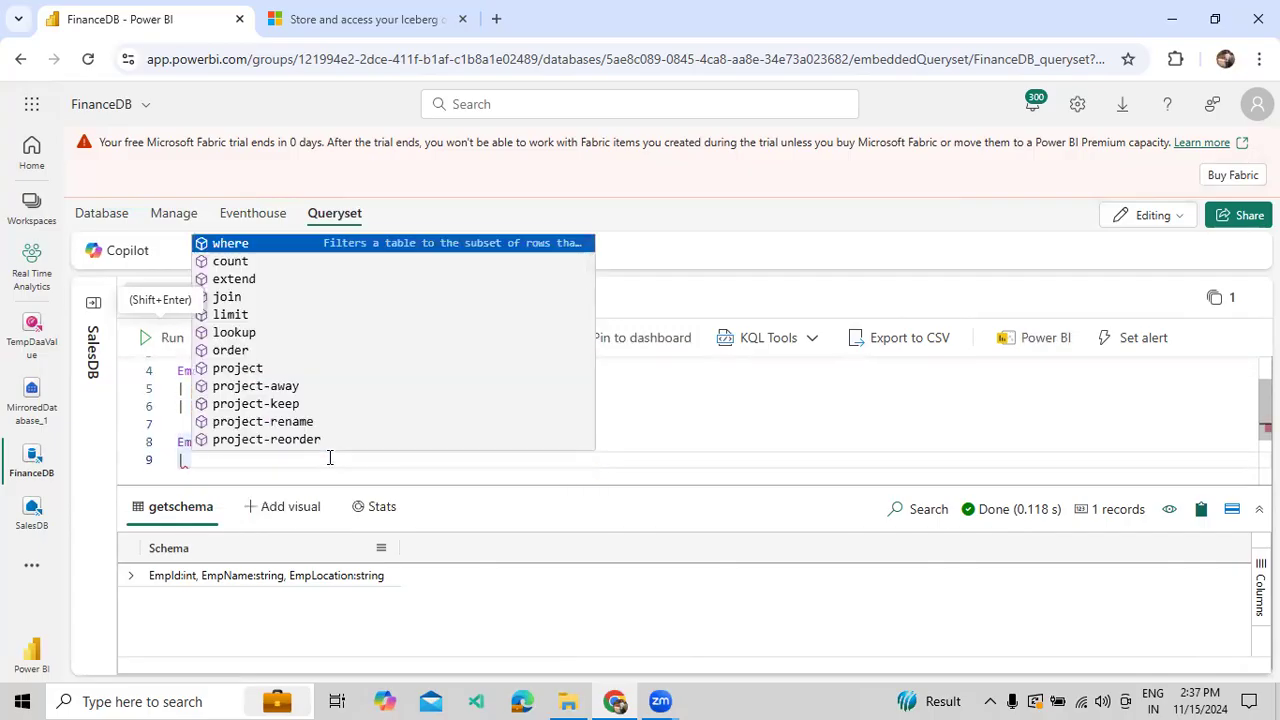
text(where )
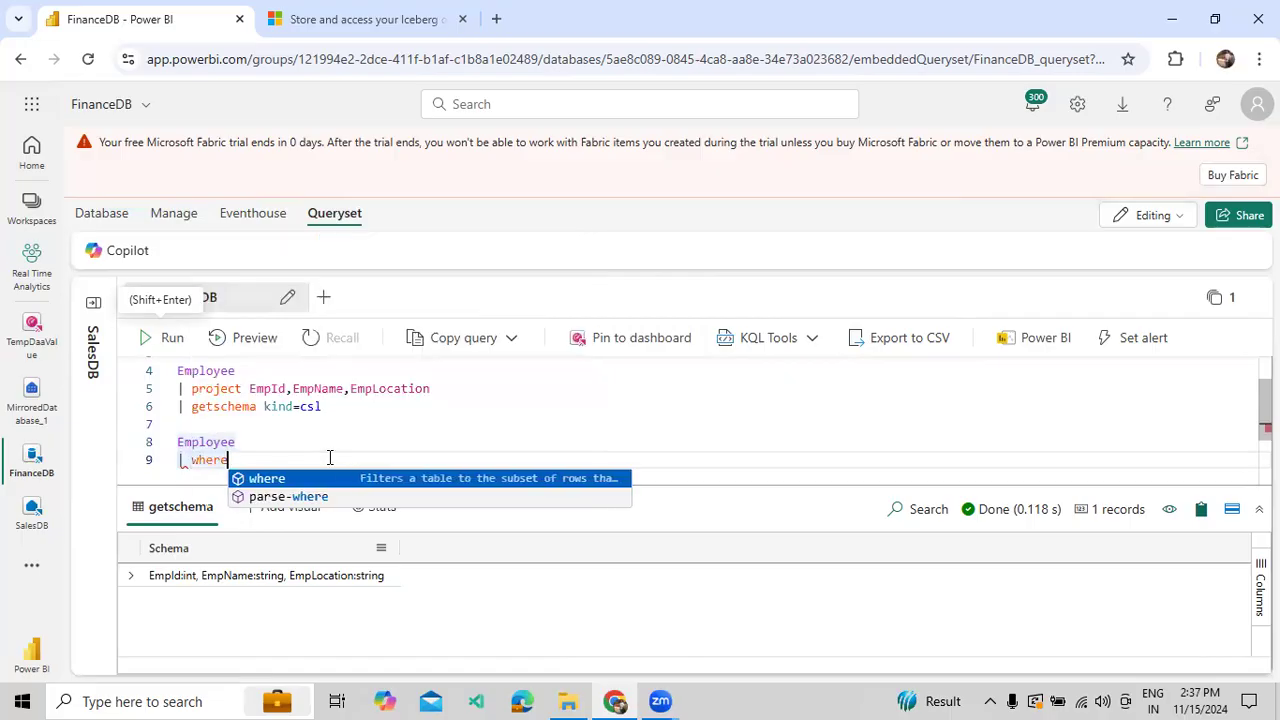
Complete the where condition as EmpFeedback > 3000 and EmpSalary < 10000
text(Emp)
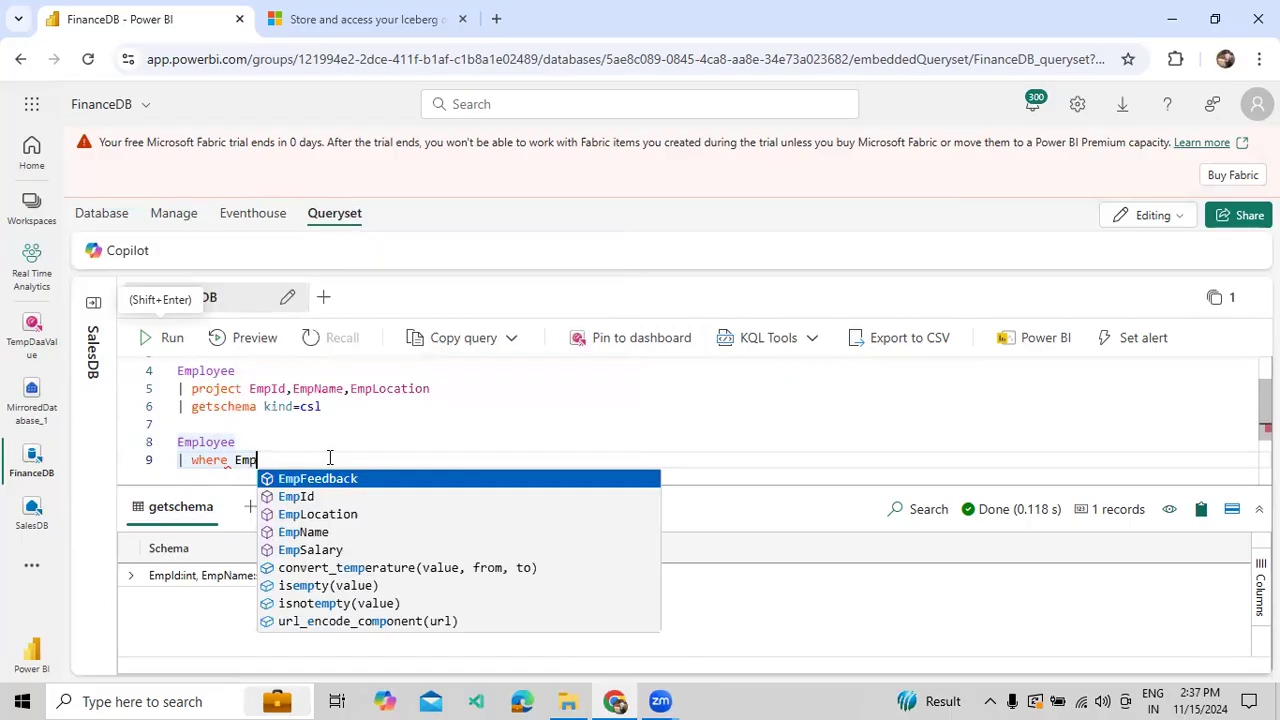
key(Tab)
key(BackSpace)
key(BackSpace)
key(BackSpace)
key(BackSpace)
key(BackSpace)
key(BackSpace)
key(BackSpace)
key(BackSpace)
text(S)
key(BackSpace)
text(Sa)
key(BackSpace)
key(BackSpace)
key(Tab)
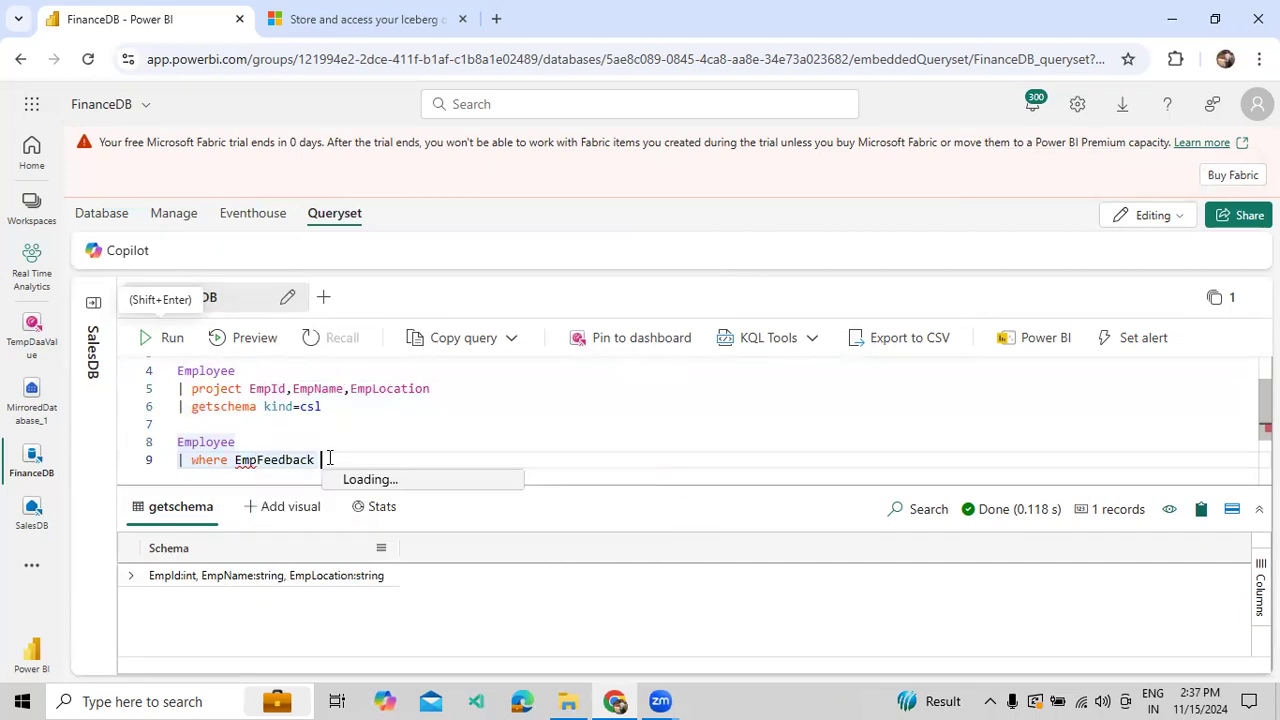
text(> 30)
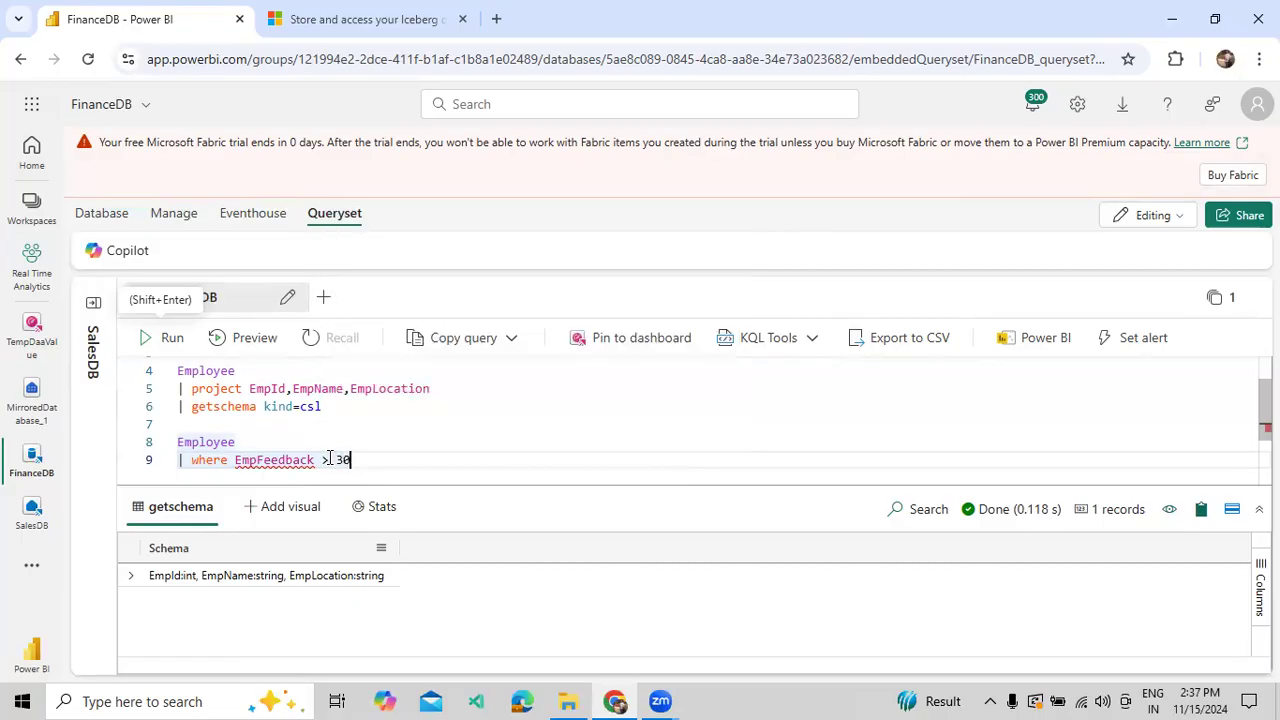
text(00 and Emps)
key(Tab)
text(< )
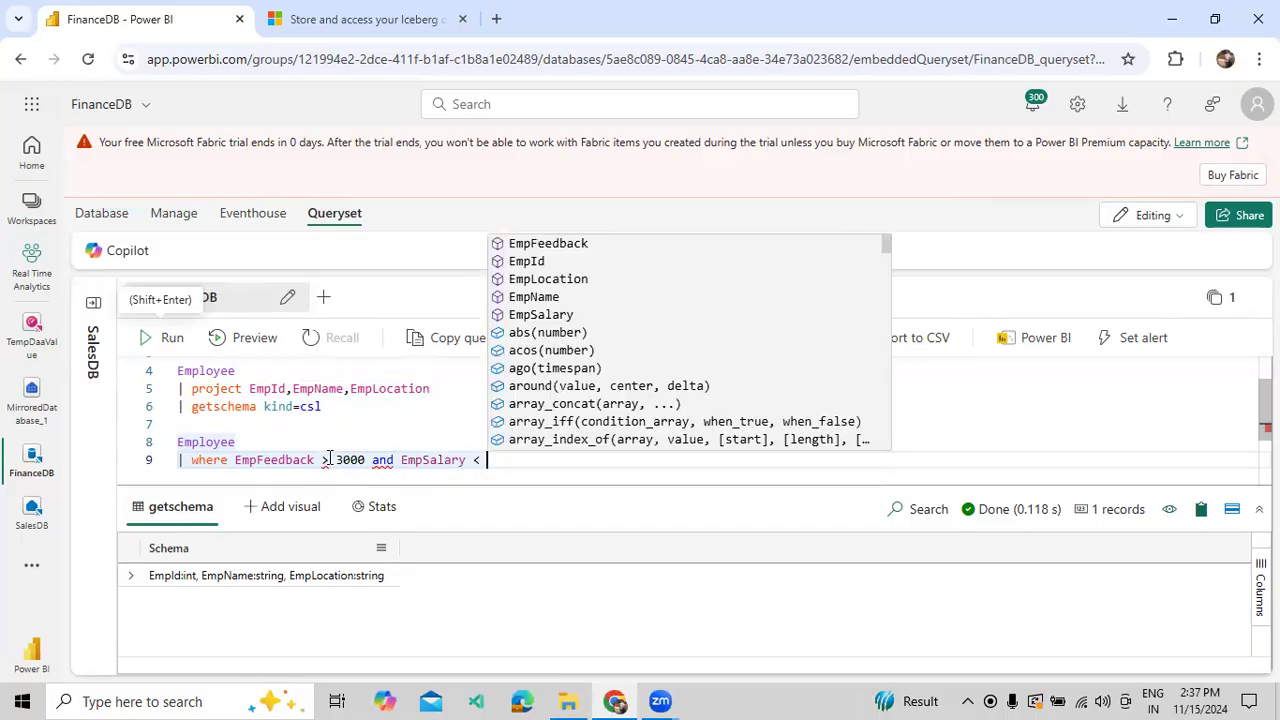
text(10000)
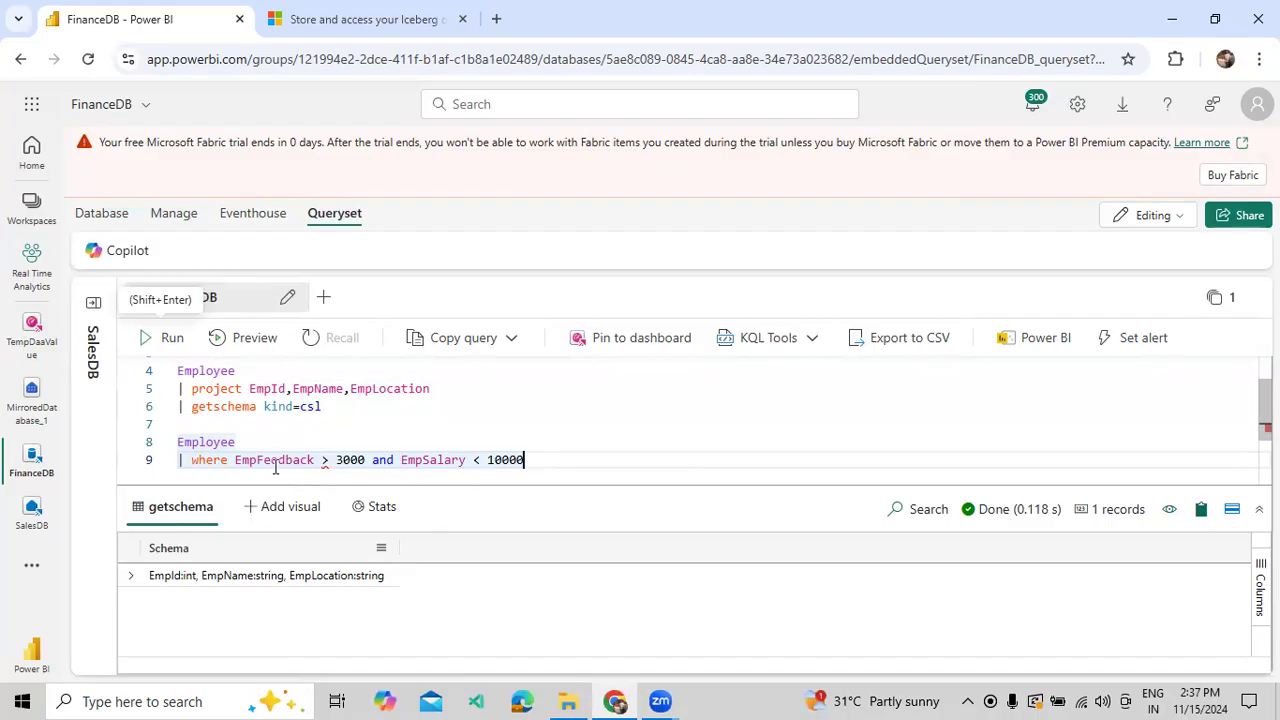
Replace EmpFeedback with a copy of EmpSalary in the first comparison of the where condition
double_click(273, 462)
double_click(433, 460)
key(ctrl+c)
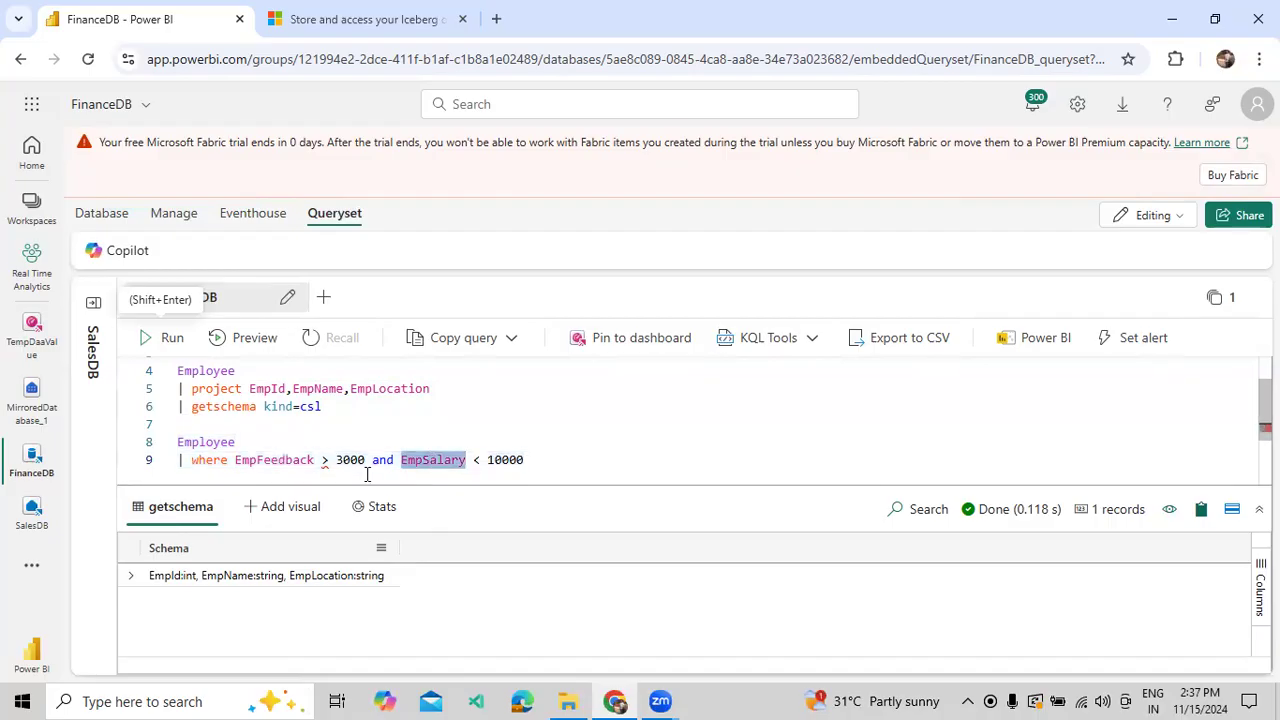
double_click(297, 462)
key(ctrl+v)
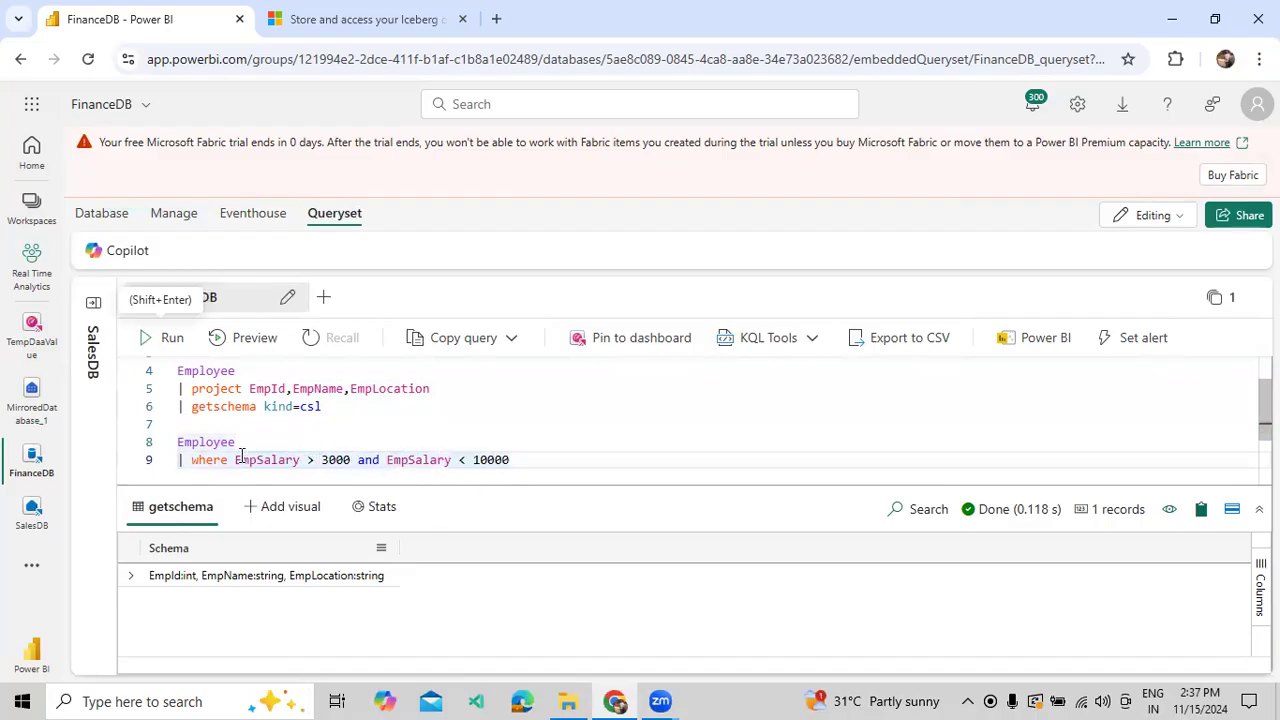
Run only the Employee query that filters EmpSalary above 3000 and below 10000
drag(235, 462, 298, 460)
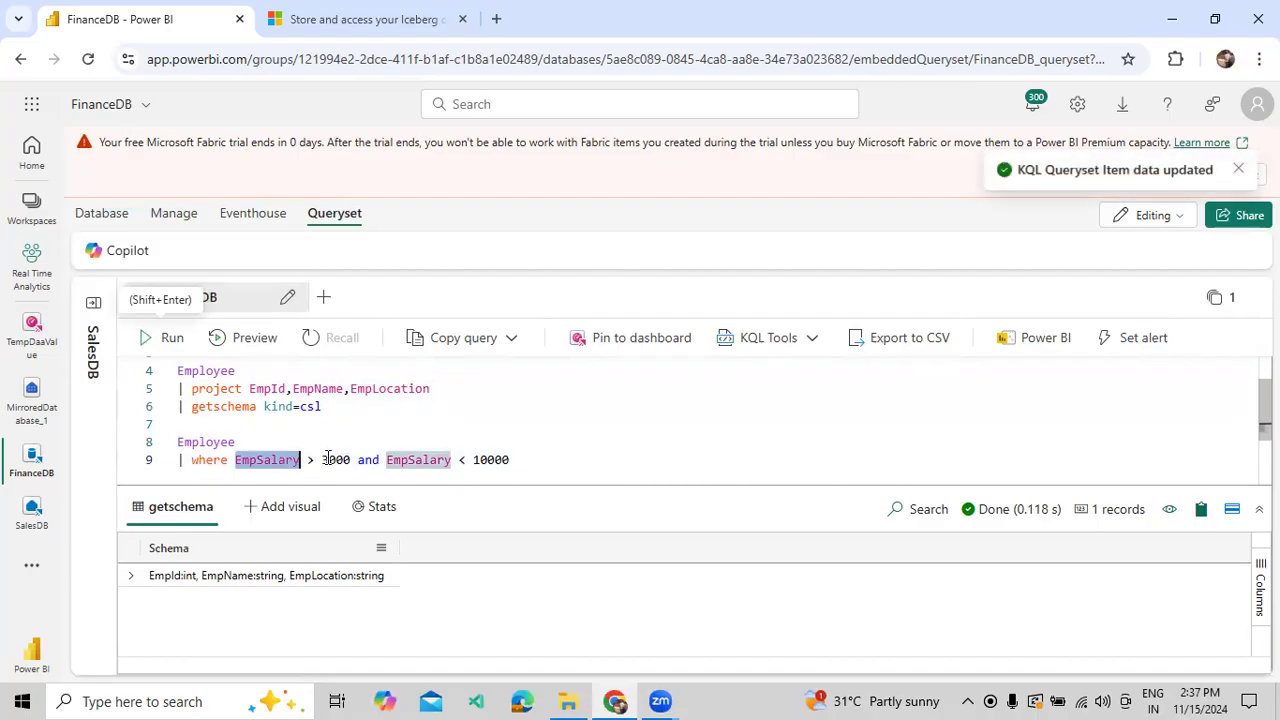
double_click(335, 459)
double_click(490, 459)
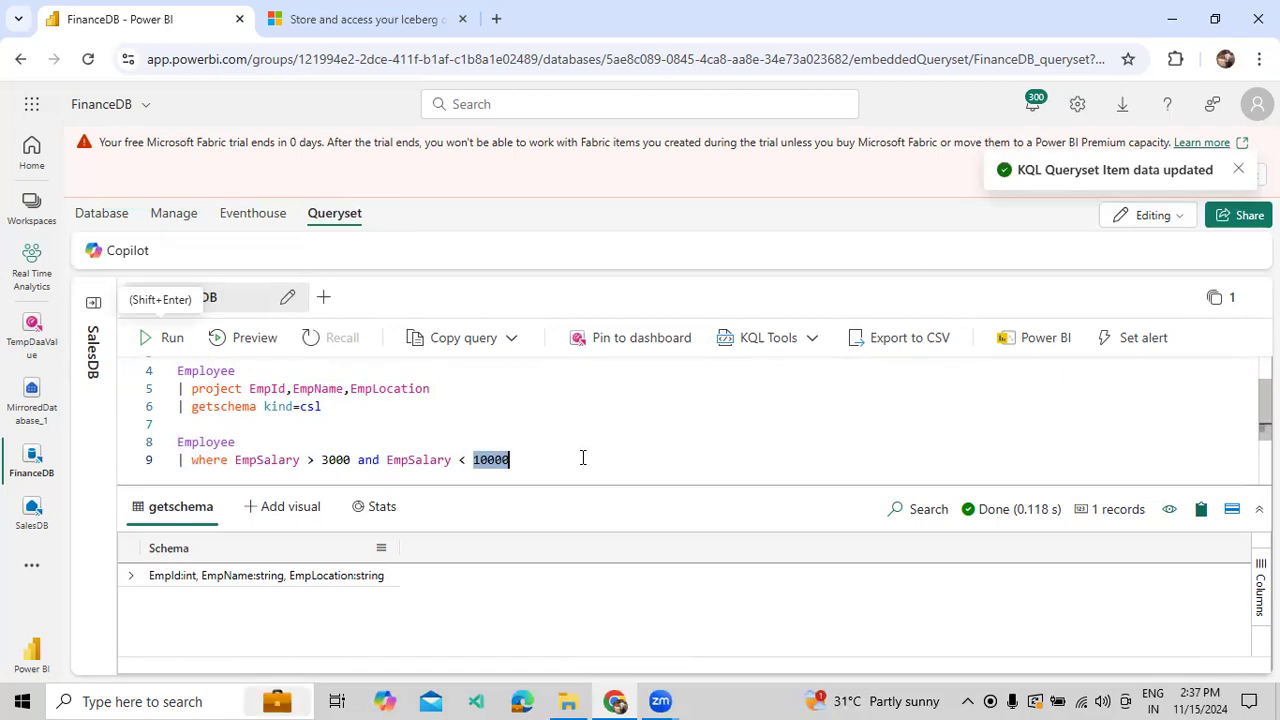
drag(531, 466, 143, 443)
click(148, 340)
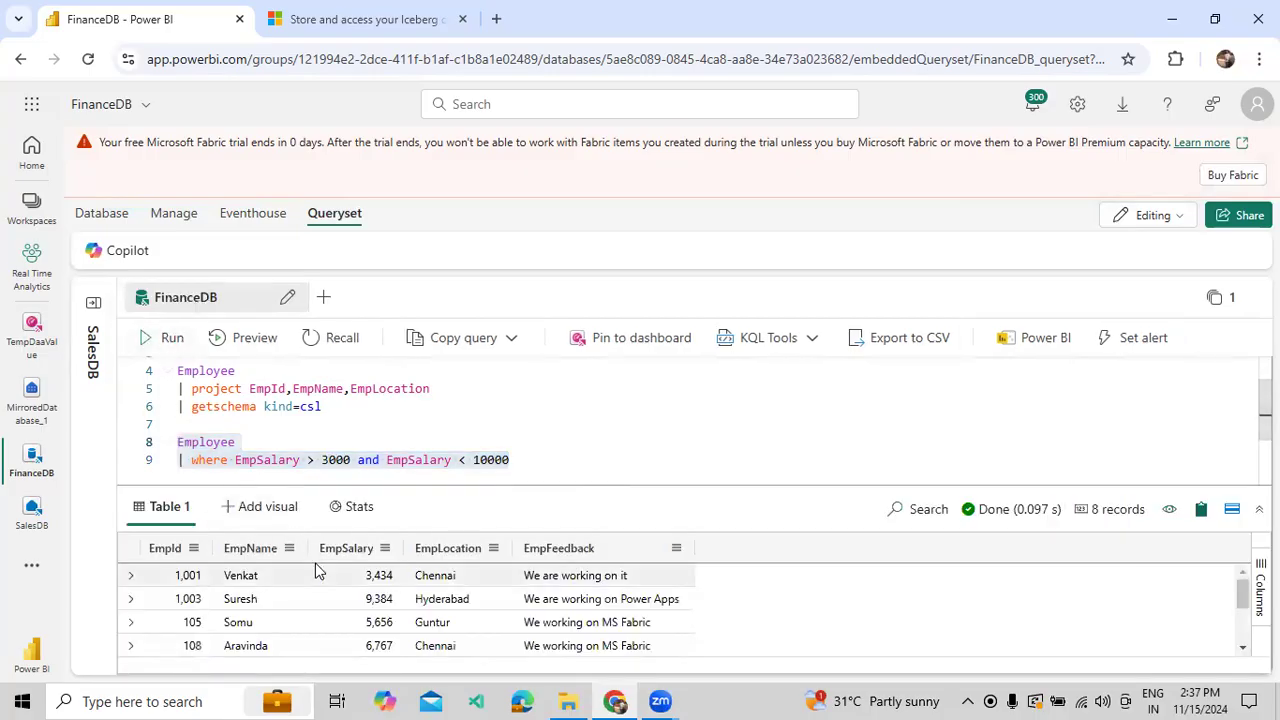
Start a fourth query on the Employee table, separated by a blank line, with a where operator
click(523, 466)
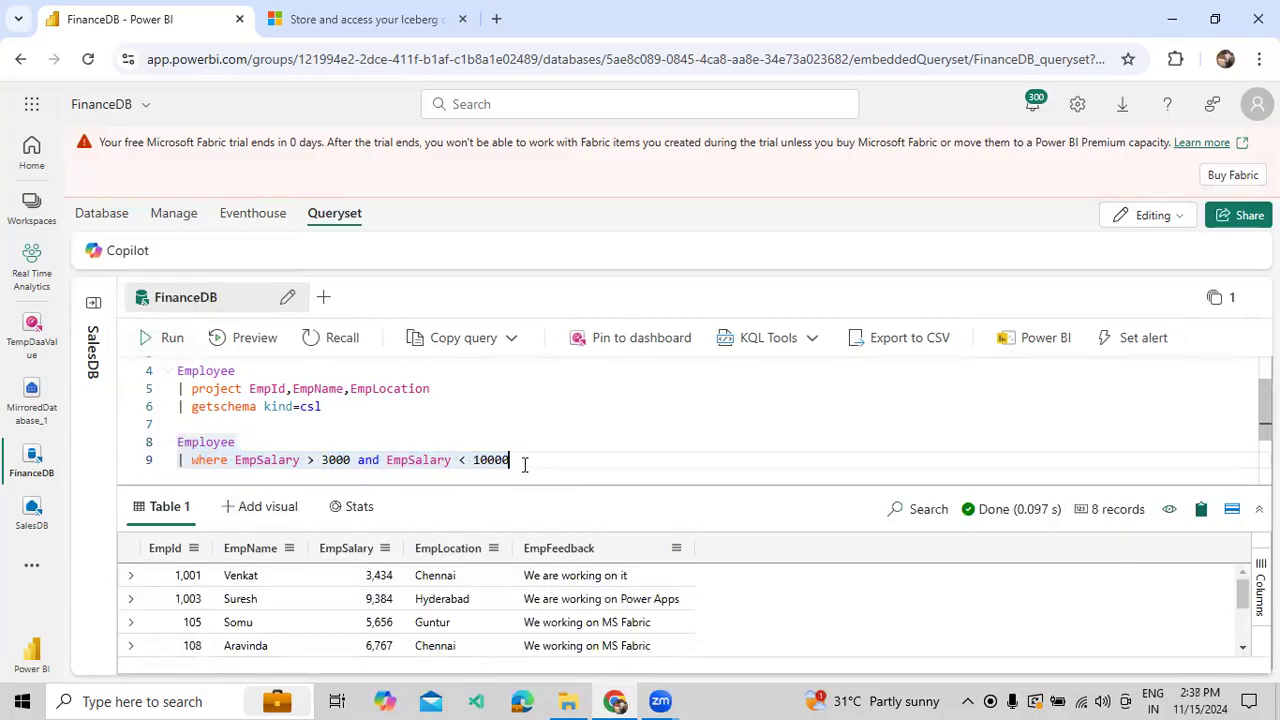
key(Return)
key(Return)
text(Em)
key(Tab)
key(Return)
text(| where)
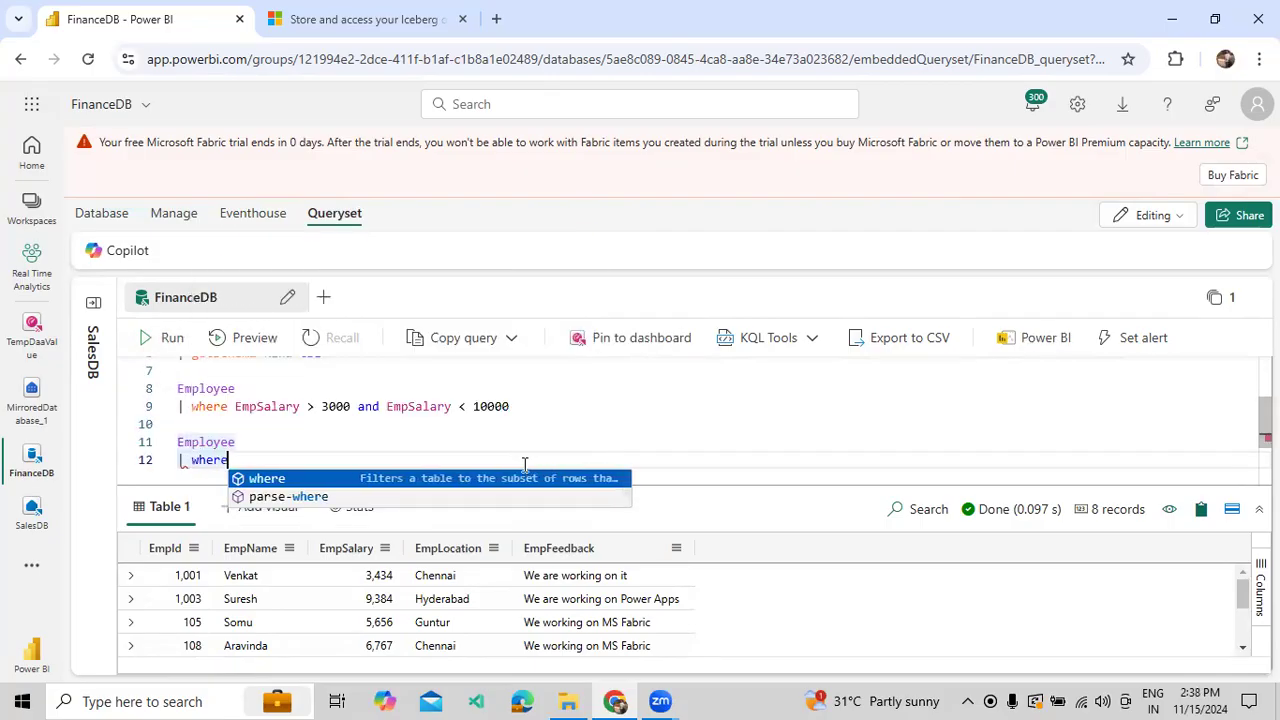
Complete the fourth query's where condition as EmpSalary between (3000 .. 10000)
text( Emps)
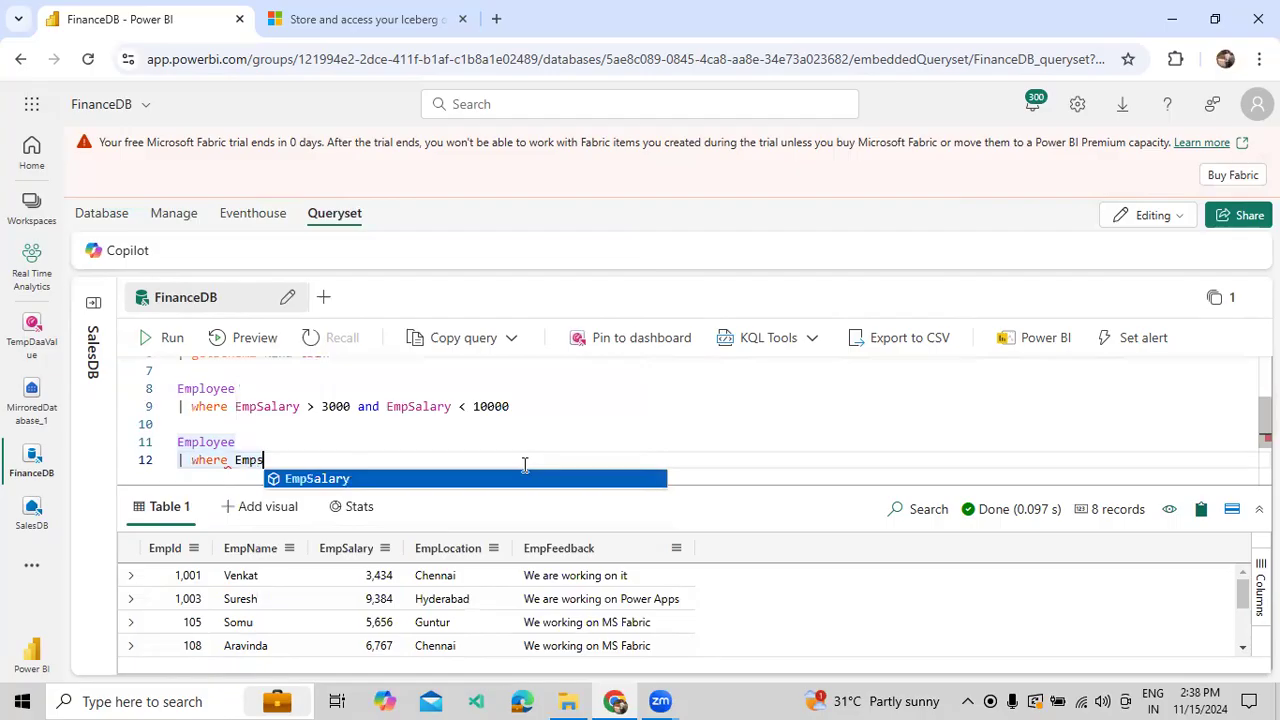
key(Tab)
text(b)
key(Tab)
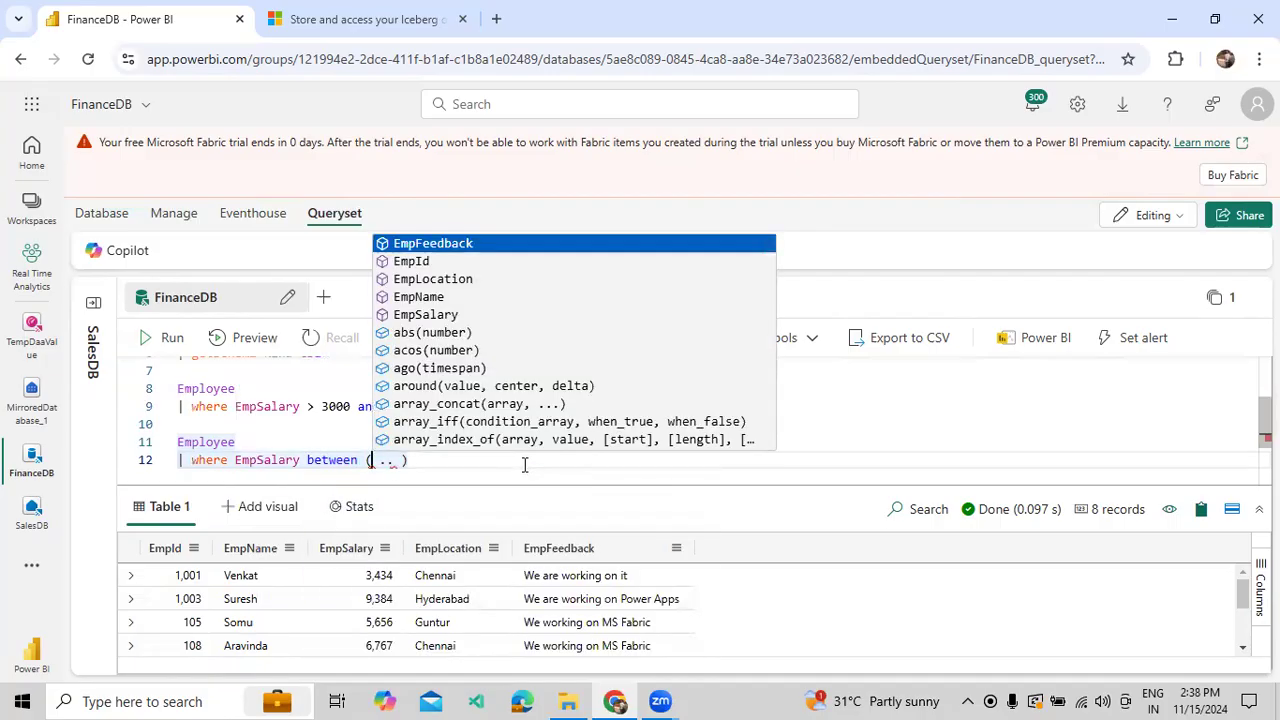
text(int)
key(BackSpace)
key(BackSpace)
key(BackSpace)
text(3000 .. )
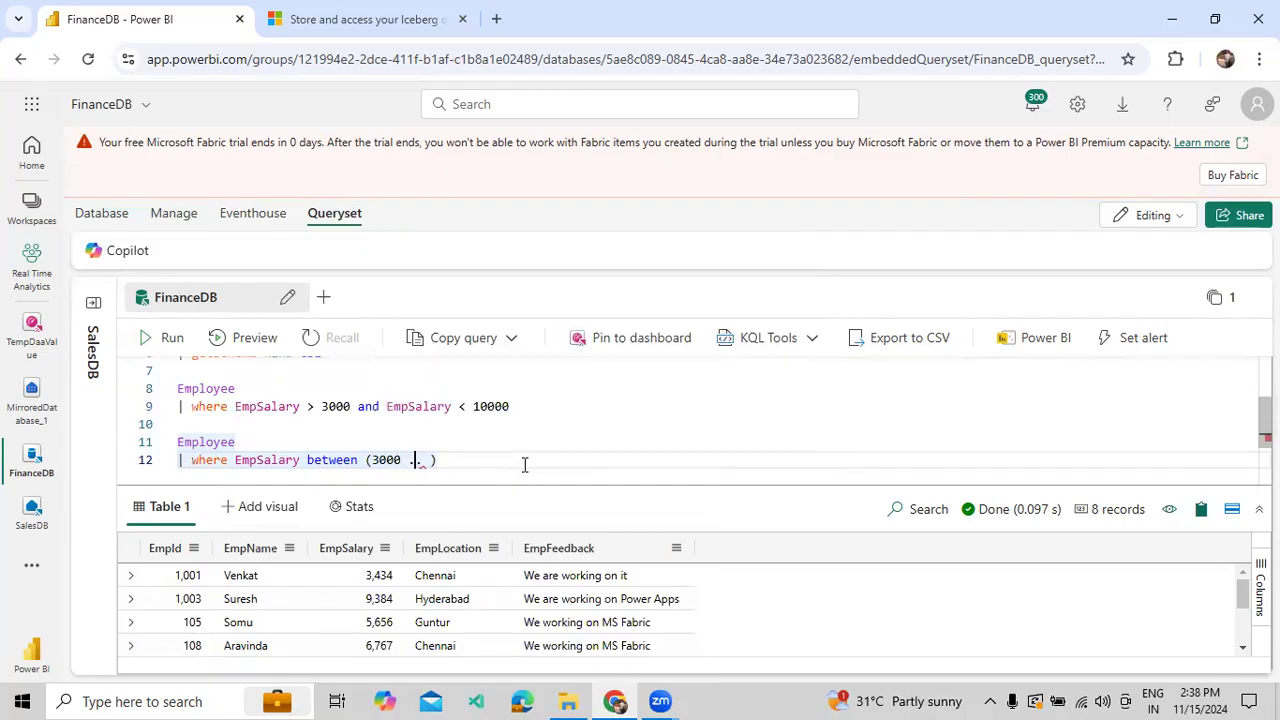
text(10000)
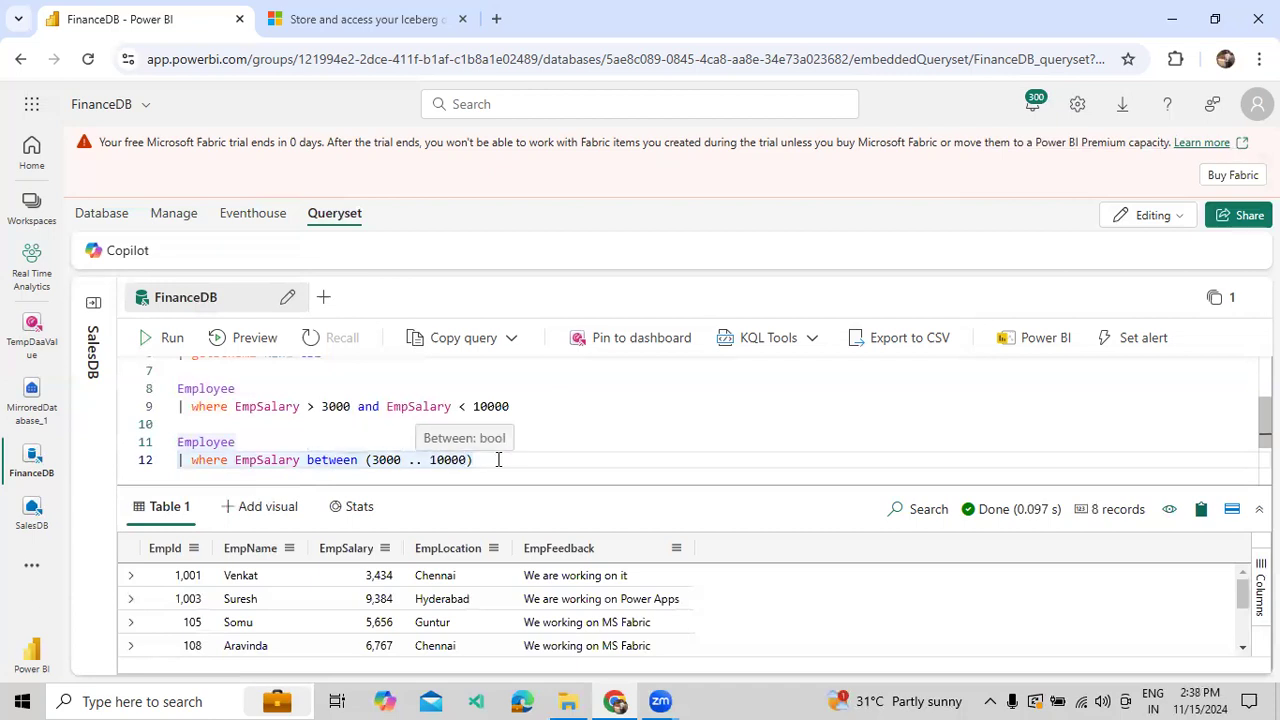
Run only the between query and check the EmpSalary values in its result rows
drag(474, 460, 167, 441)
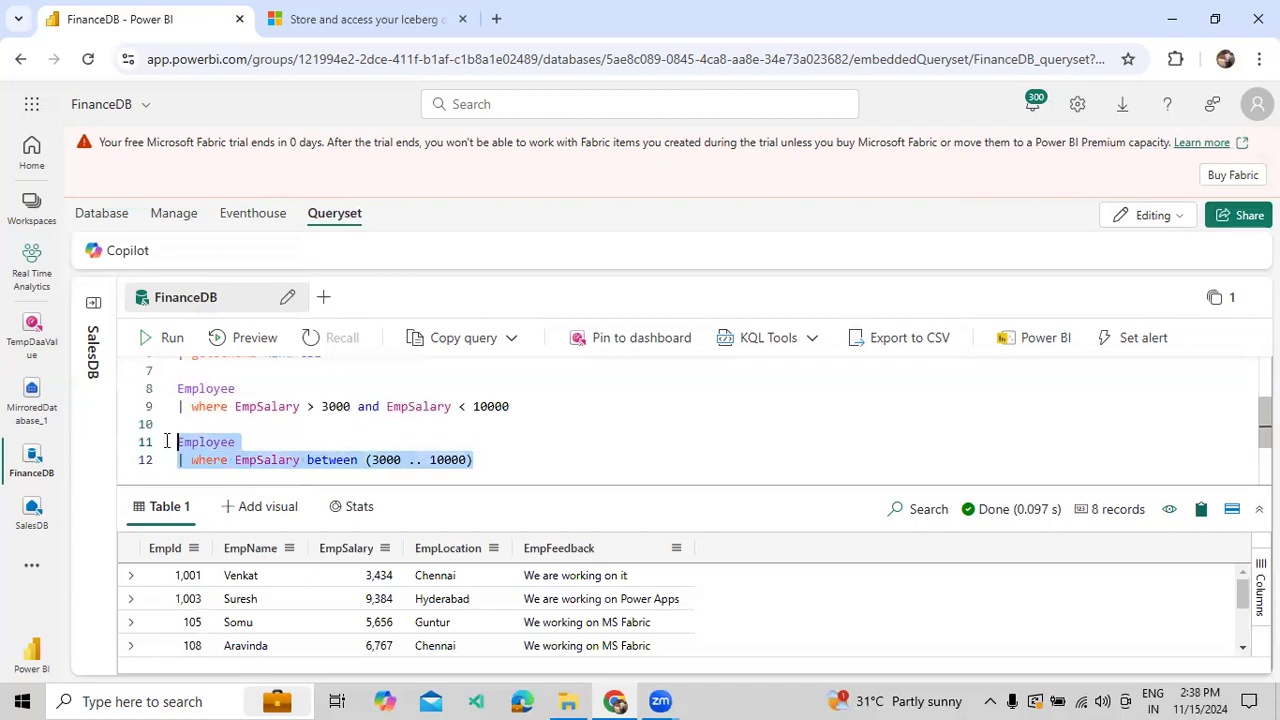
click(168, 337)
scroll(380, 600, down, 3)
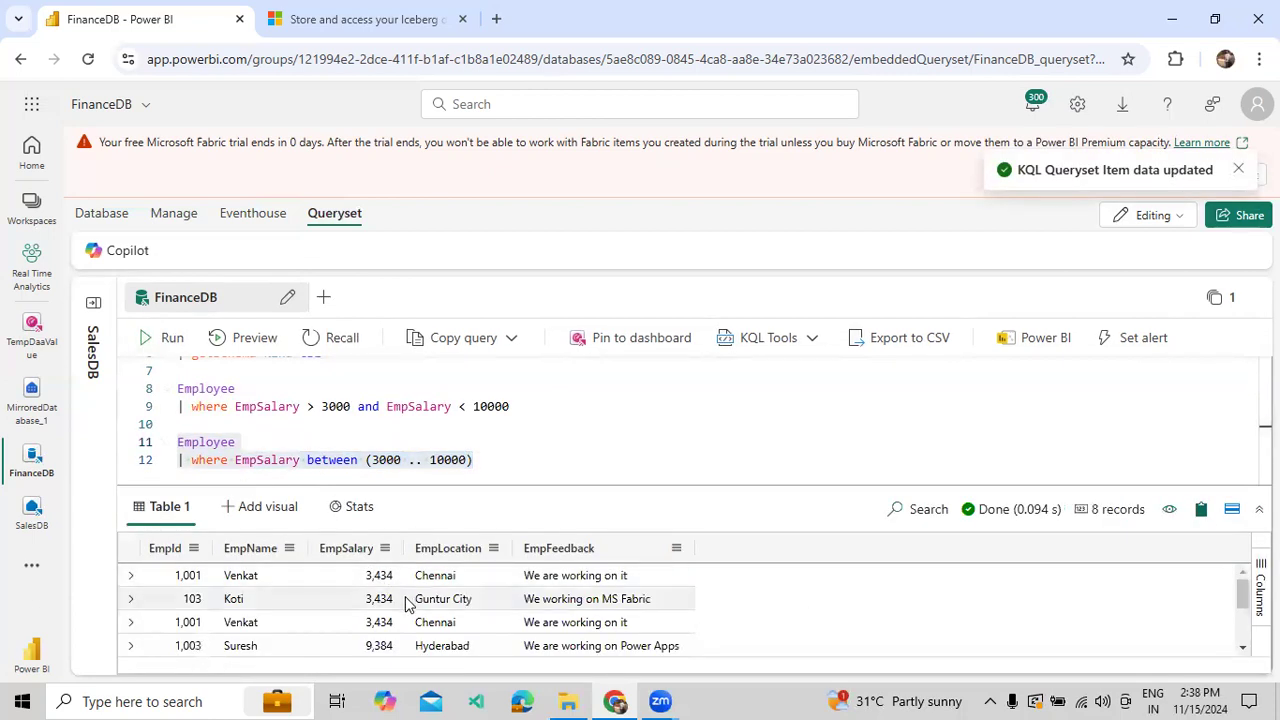
scroll(352, 590, up, 3)
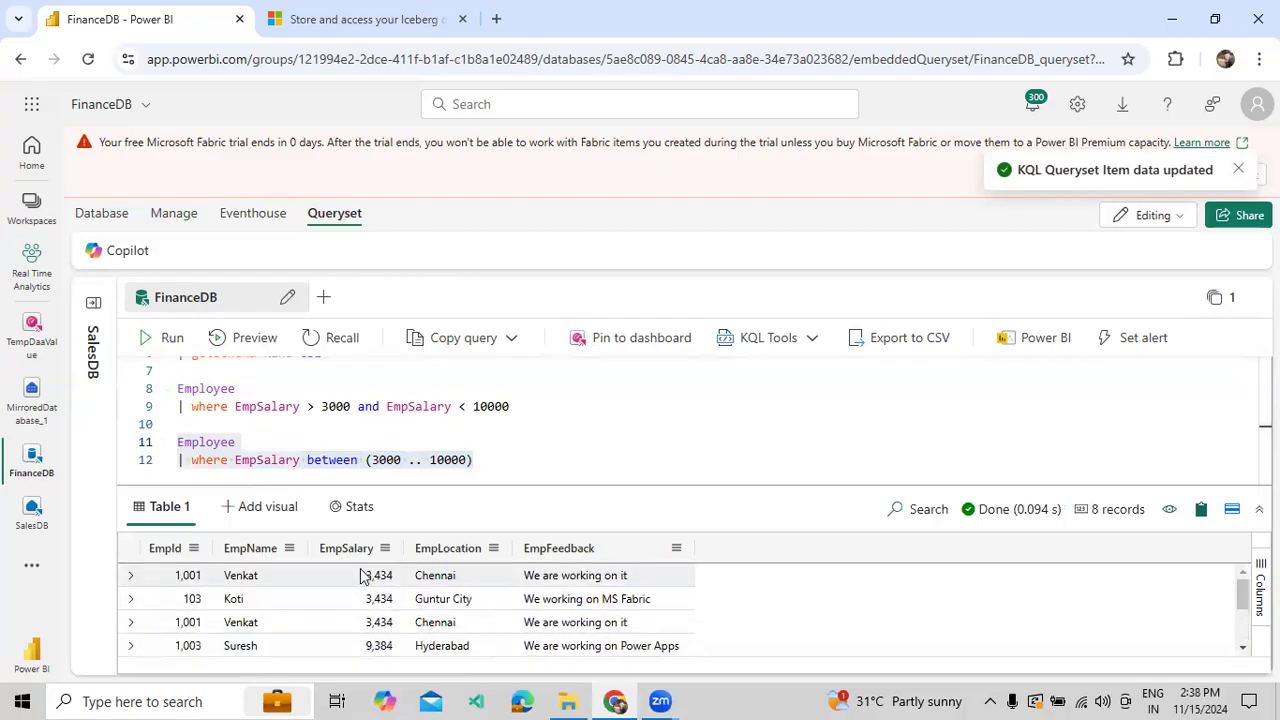
drag(370, 622, 370, 648)
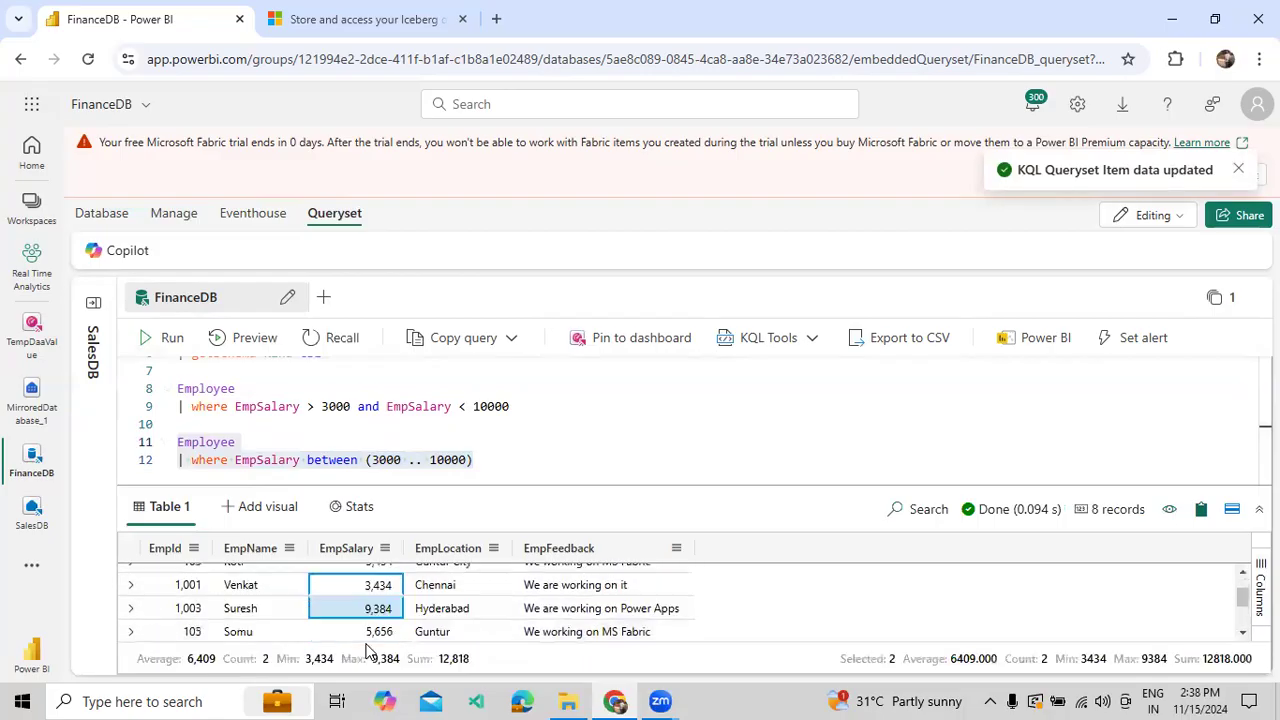
Rerun the greater-than/less-than query and the between query one after the other to compare their results
drag(550, 403, 166, 385)
click(158, 337)
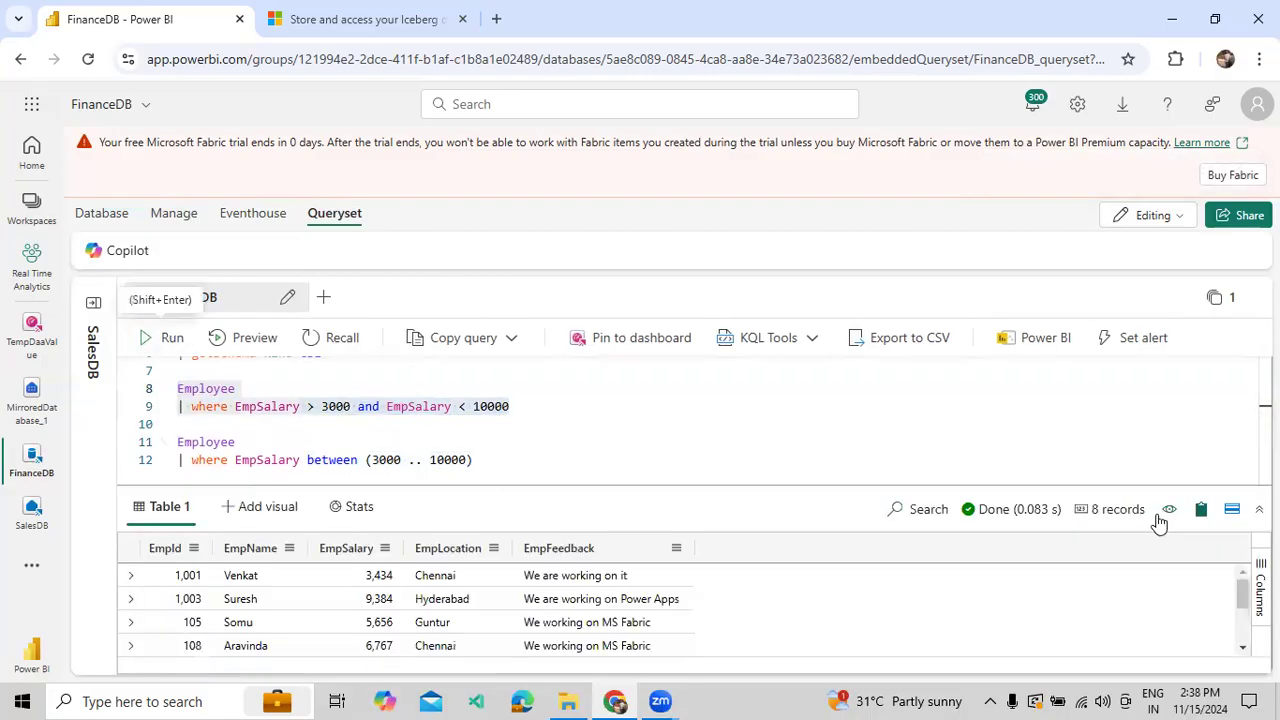
drag(500, 460, 173, 441)
click(162, 337)
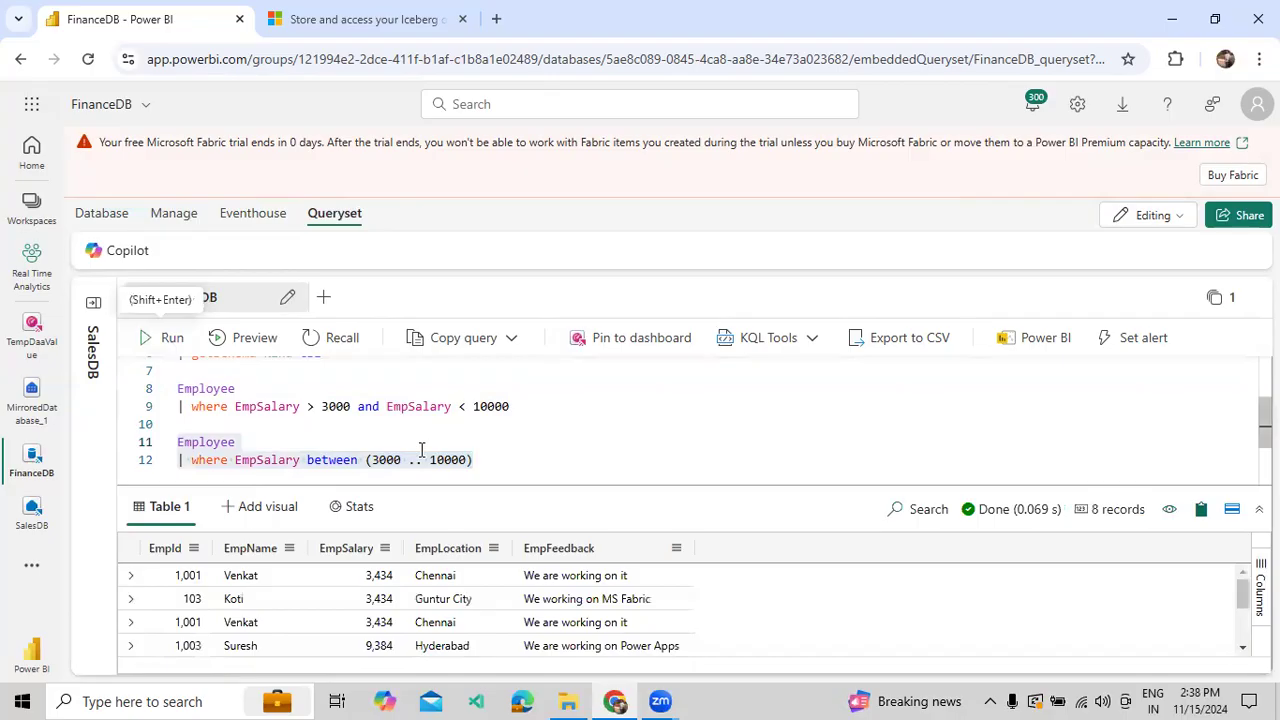
Start a fifth query on the Employee table, separated by a blank line, with a where operator on EmpSalary
click(498, 461)
key(Return)
key(Return)
text(Employee)
key(Return)
text(| where Emps)
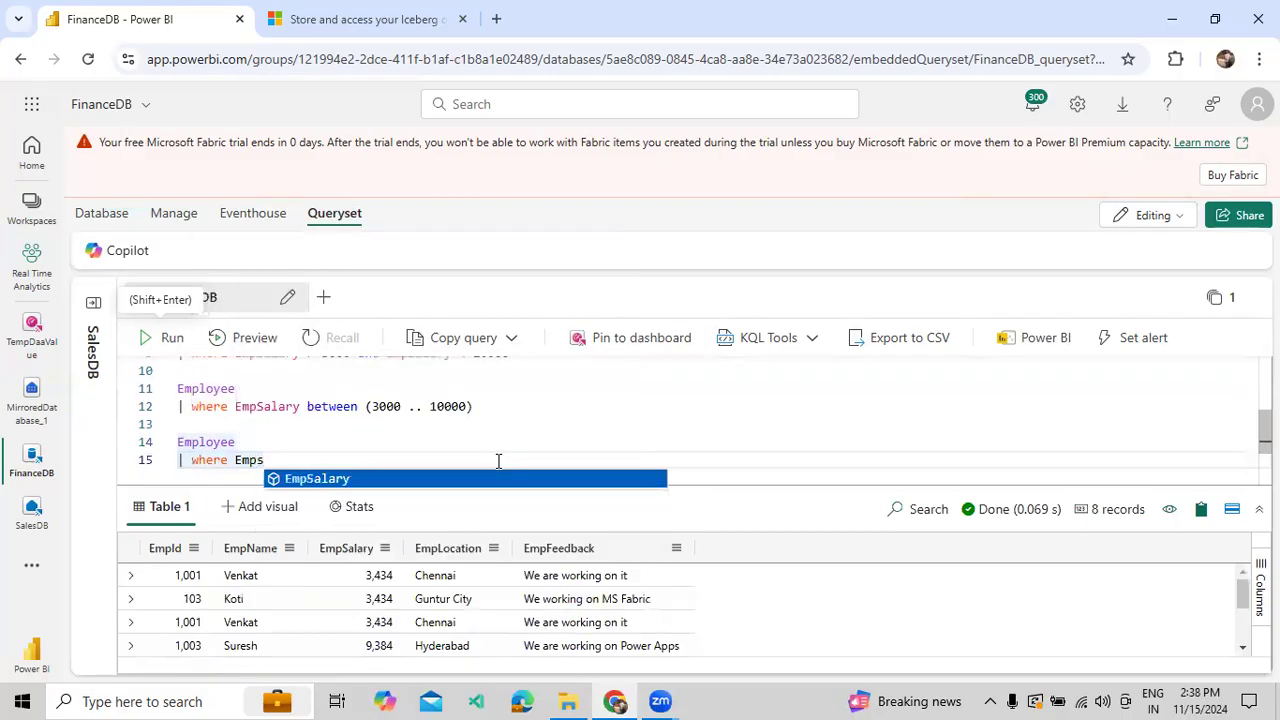
key(Tab)
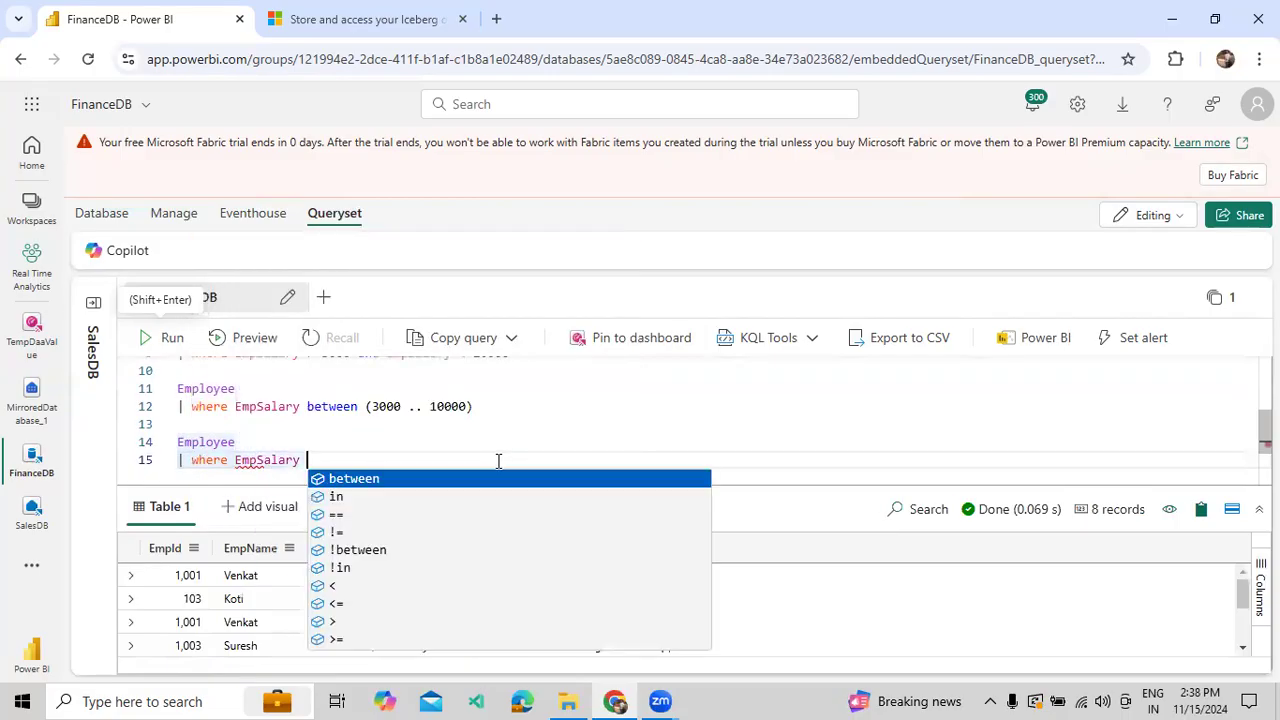
Complete the fifth query's condition with the !between operator and the range (3000 .. 10000)
key(Down)
key(Down)
key(Down)
key(Down)
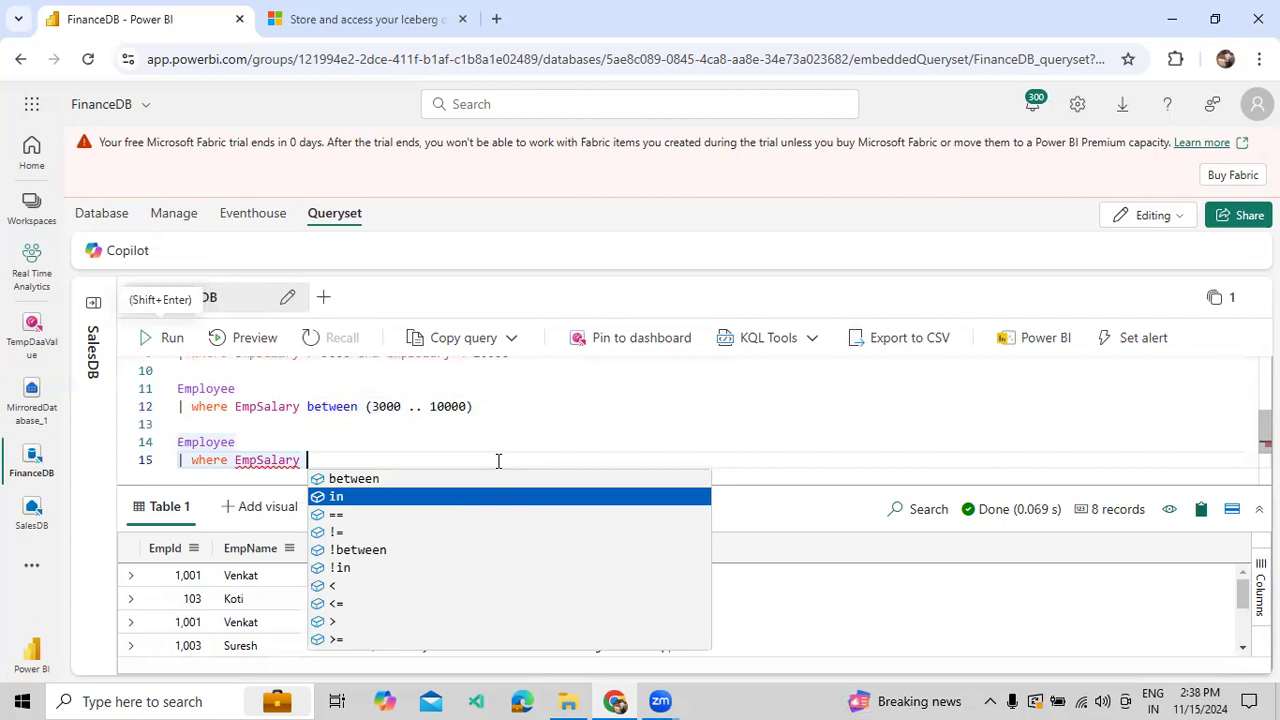
key(Tab)
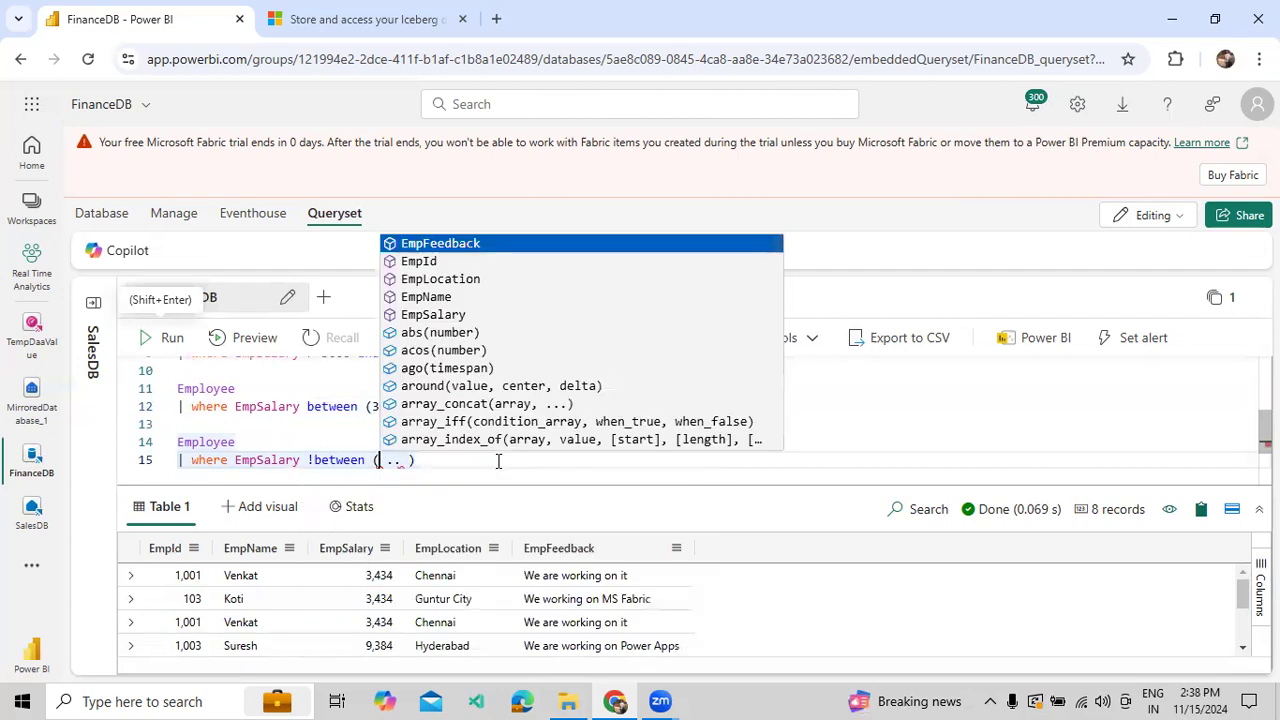
text(3000 .. )
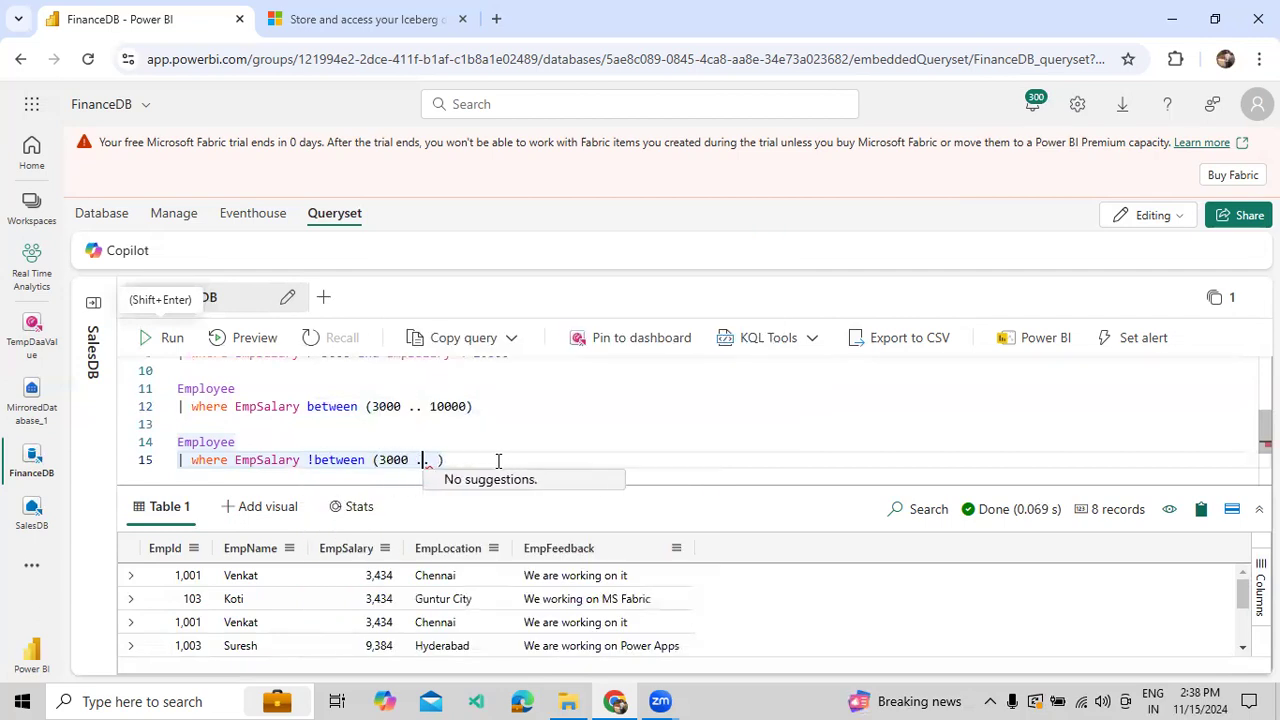
text(10000)
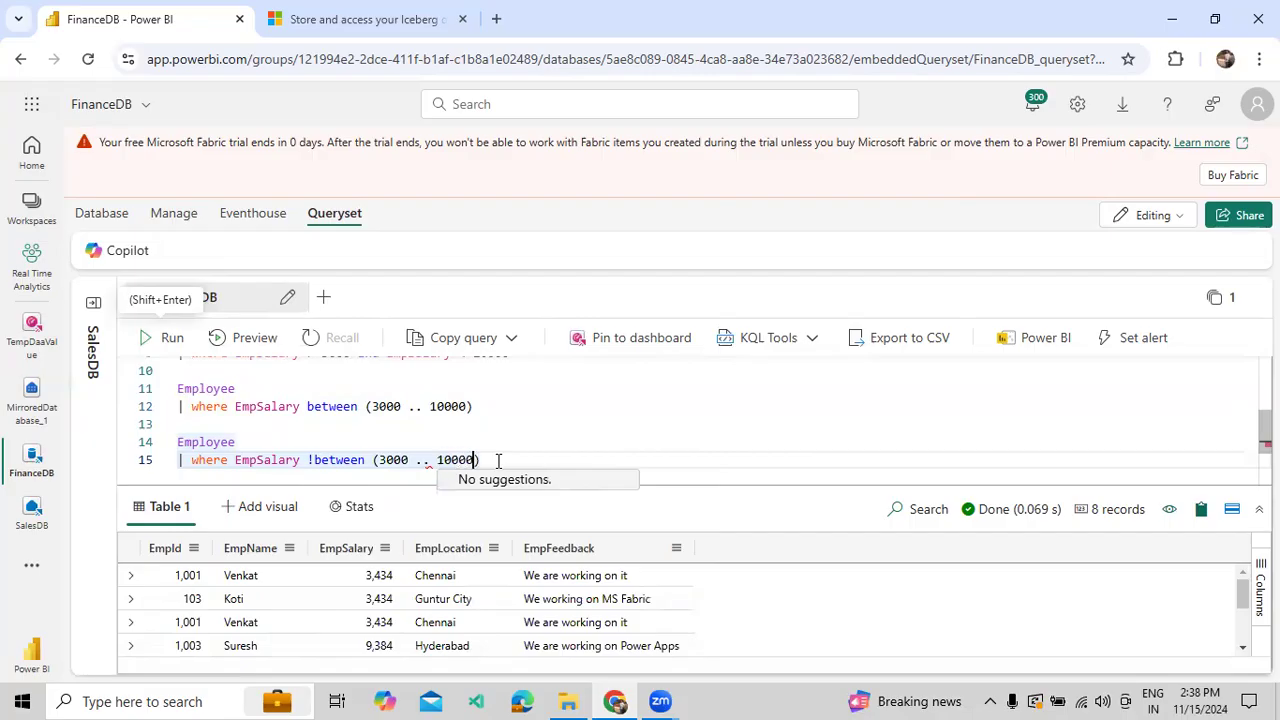
Run only the !between query and review its result rows in a temporarily enlarged results area
click(496, 461)
drag(482, 460, 165, 440)
click(158, 337)
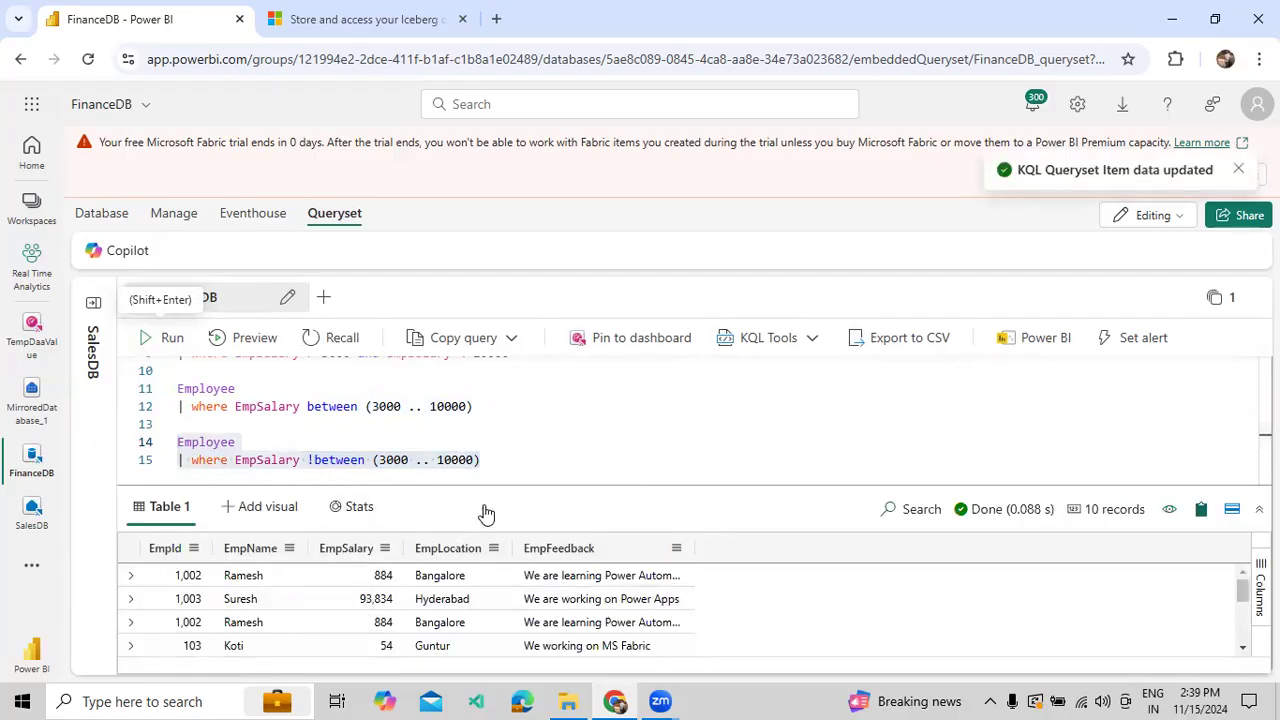
drag(507, 496, 514, 406)
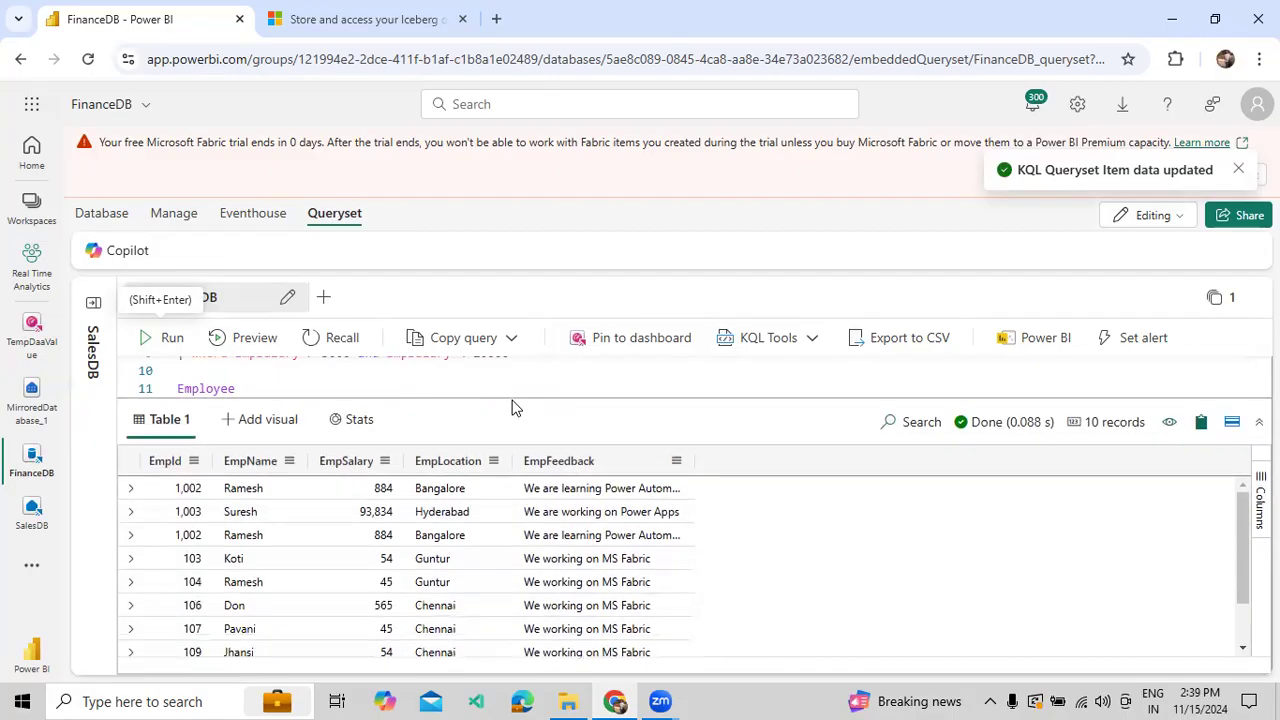
scroll(397, 514, down, 1)
scroll(410, 530, down, 1)
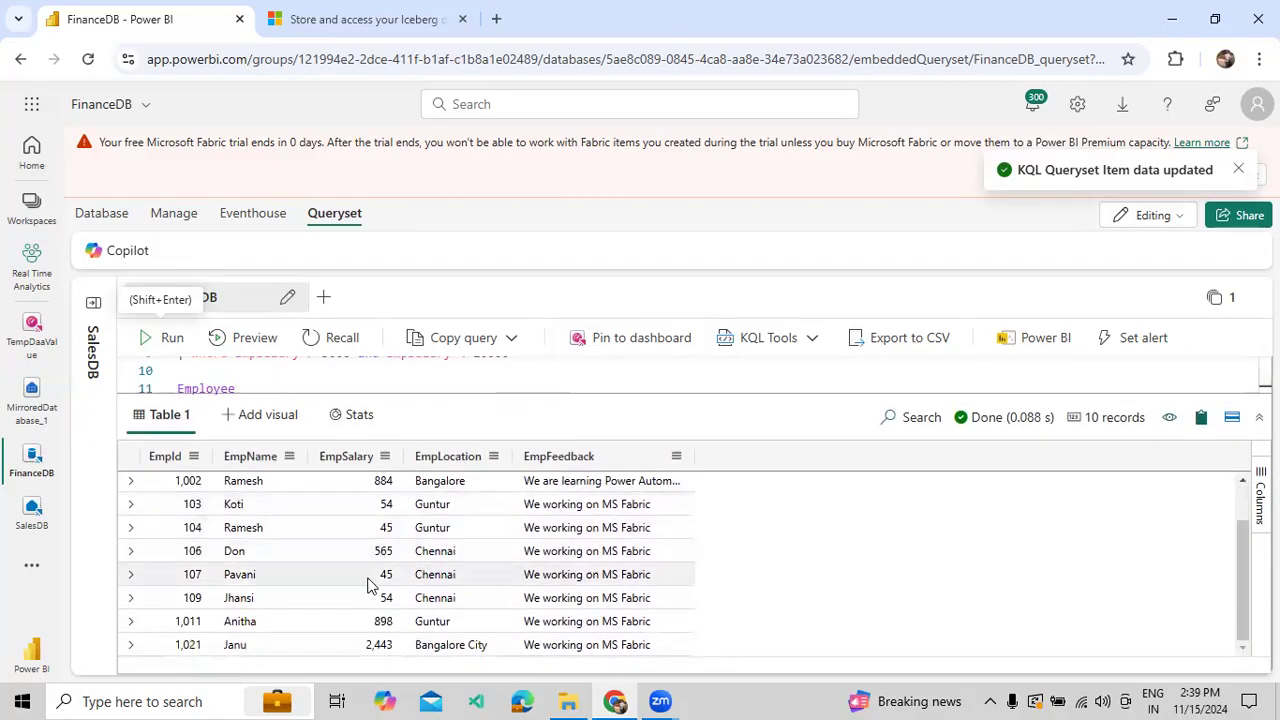
scroll(408, 586, up, 2)
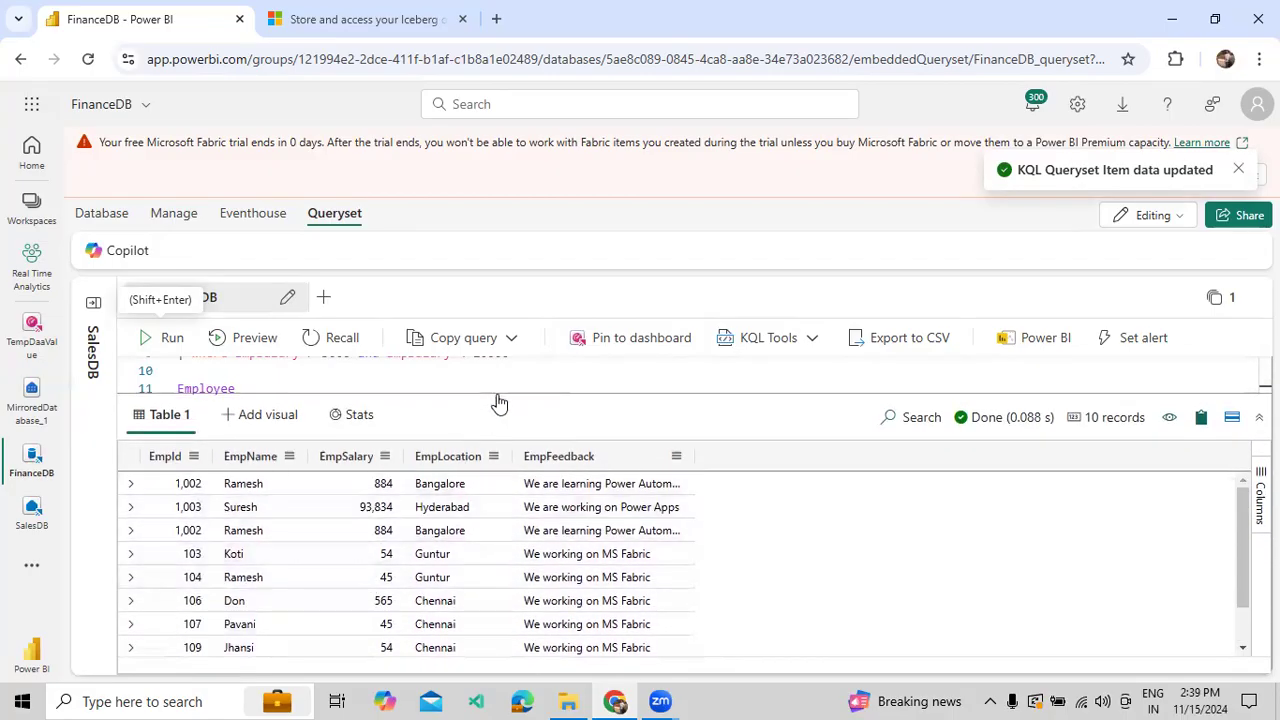
drag(503, 404, 494, 514)
Compare the between condition on line 12 with the !between condition on line 15
click(330, 462)
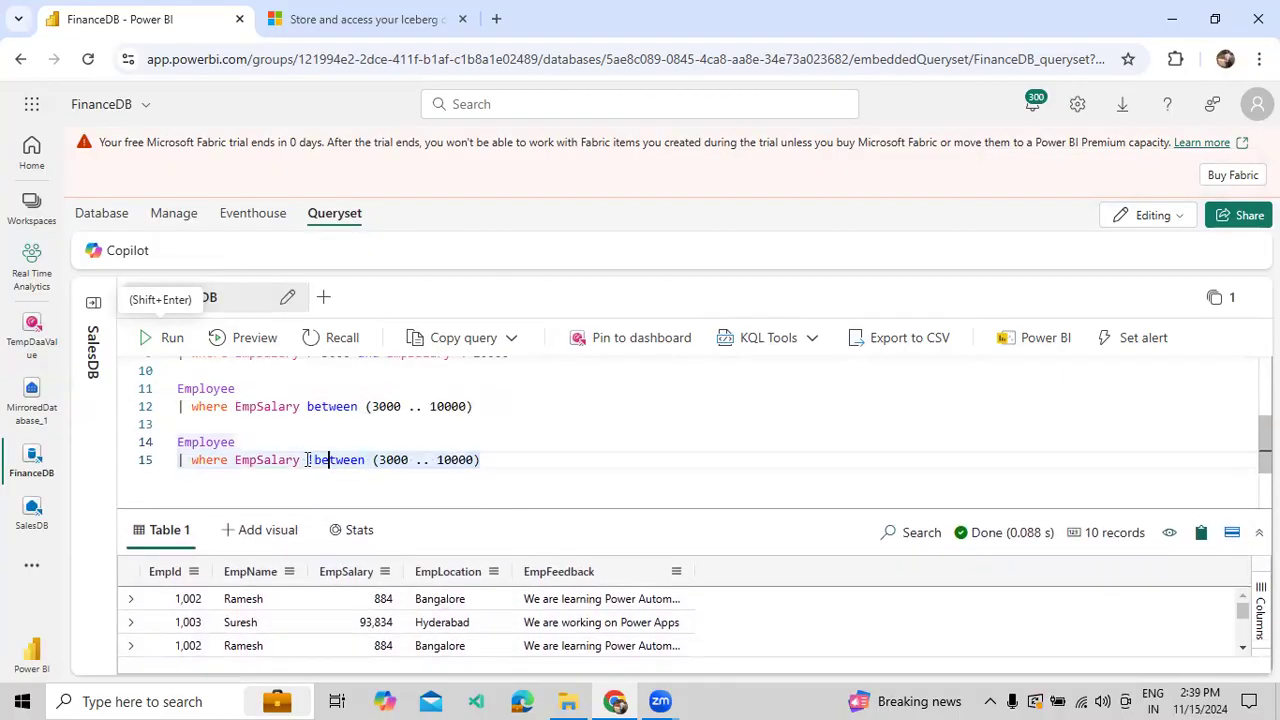
drag(308, 460, 366, 460)
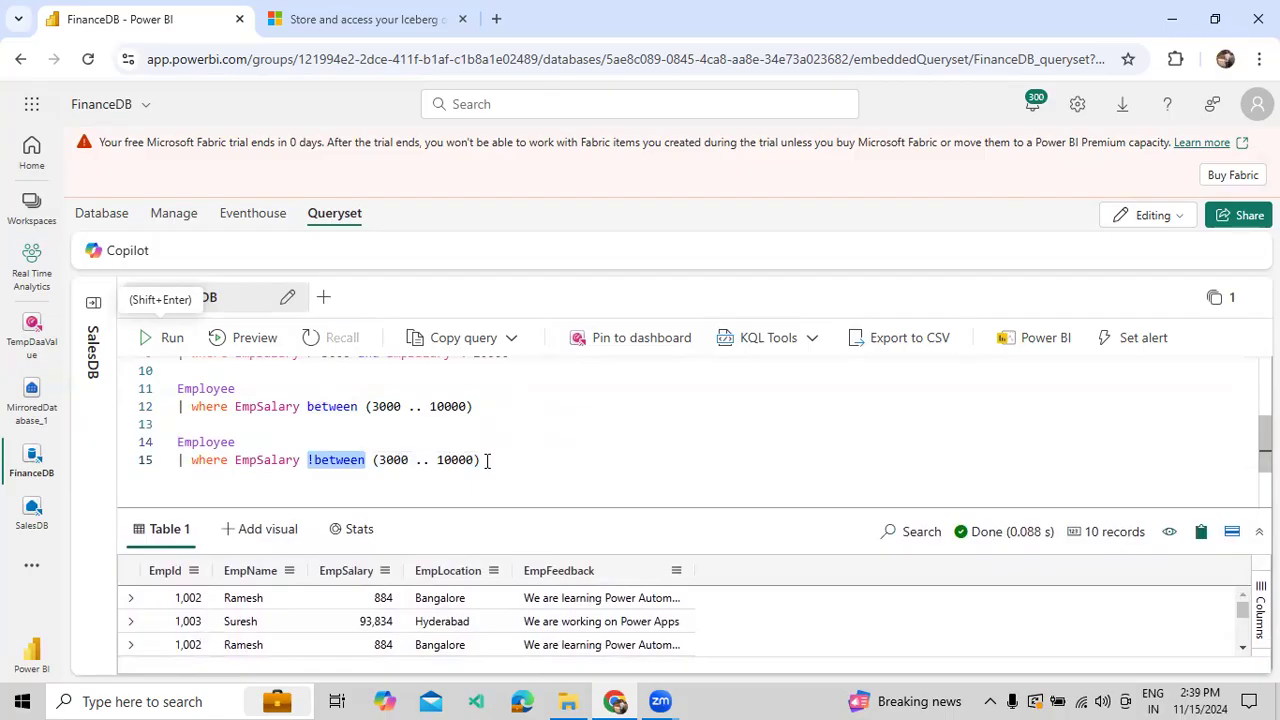
drag(309, 410, 491, 408)
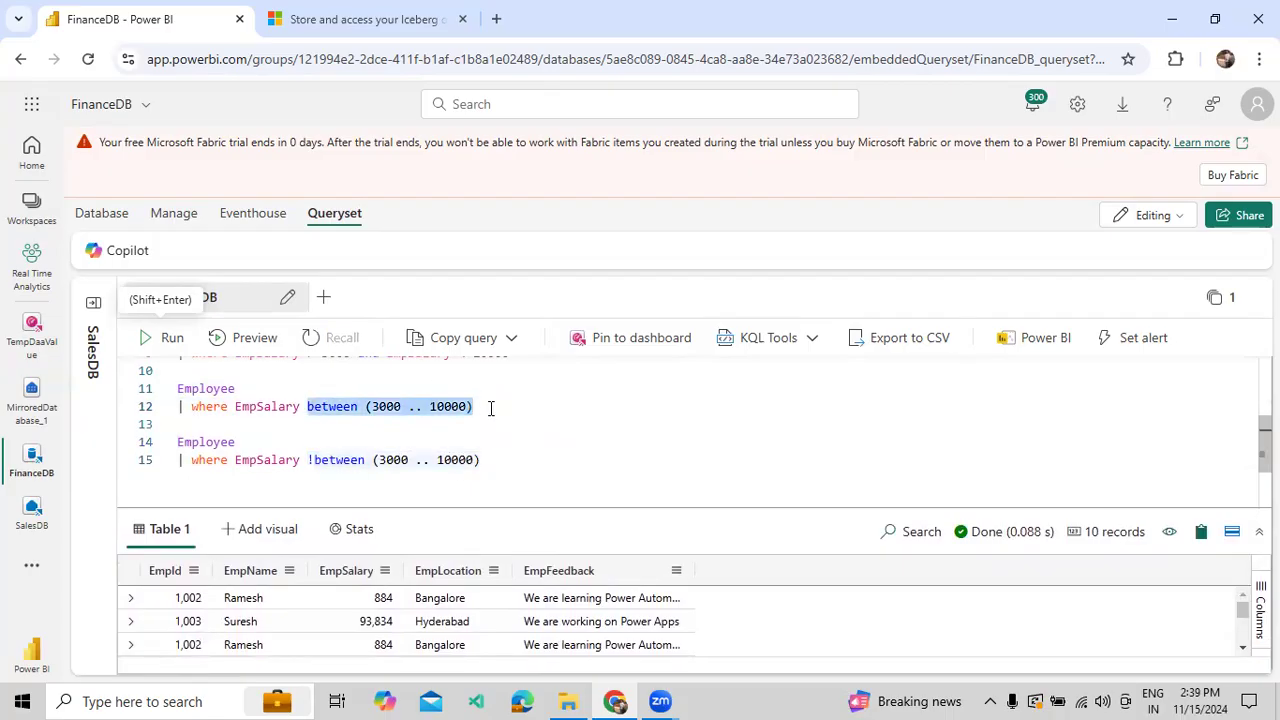
drag(483, 461, 309, 465)
Start a sixth query on the Employee table below the !between query, separated by a blank line
click(528, 480)
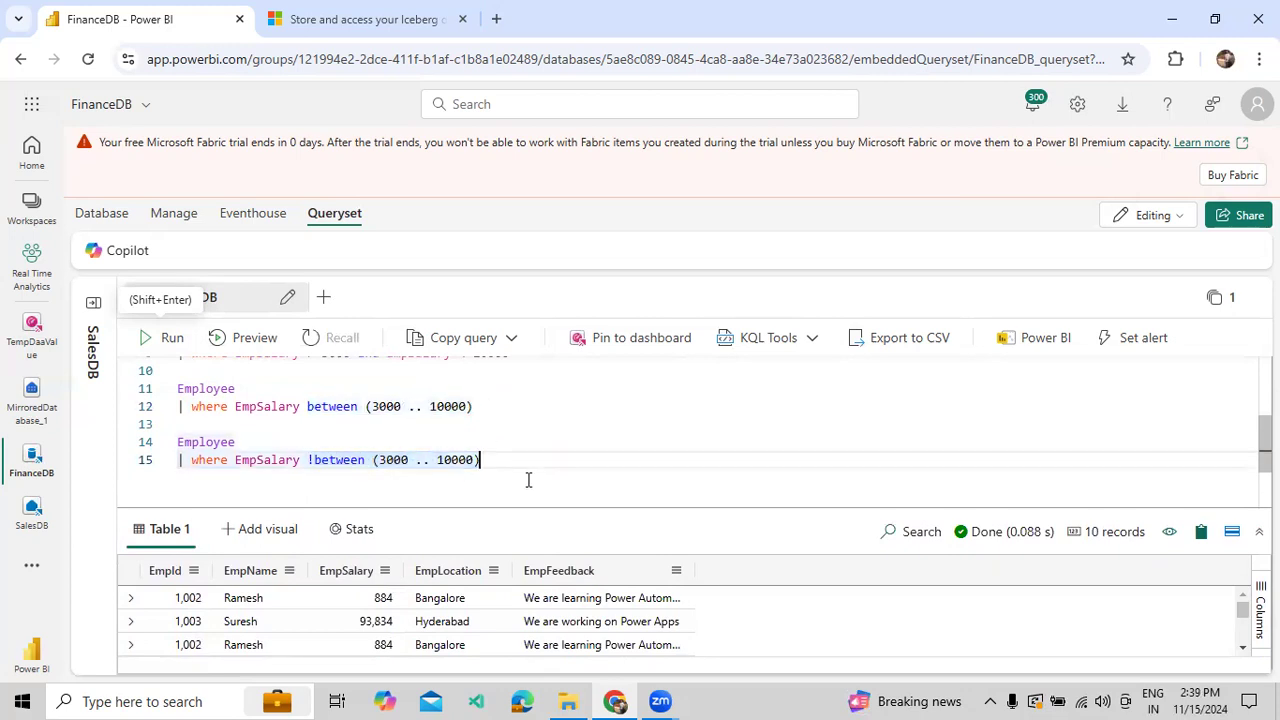
scroll(528, 480, up, 3)
scroll(528, 480, down, 4)
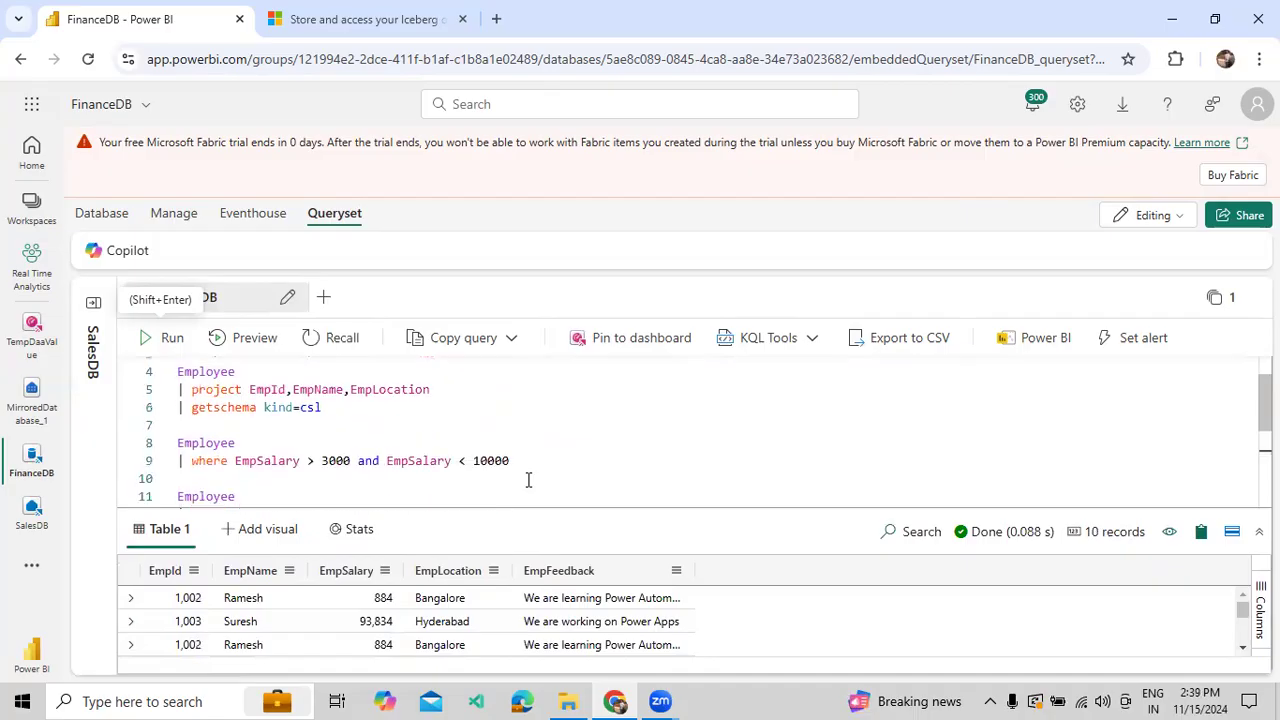
key(Return)
key(Return)
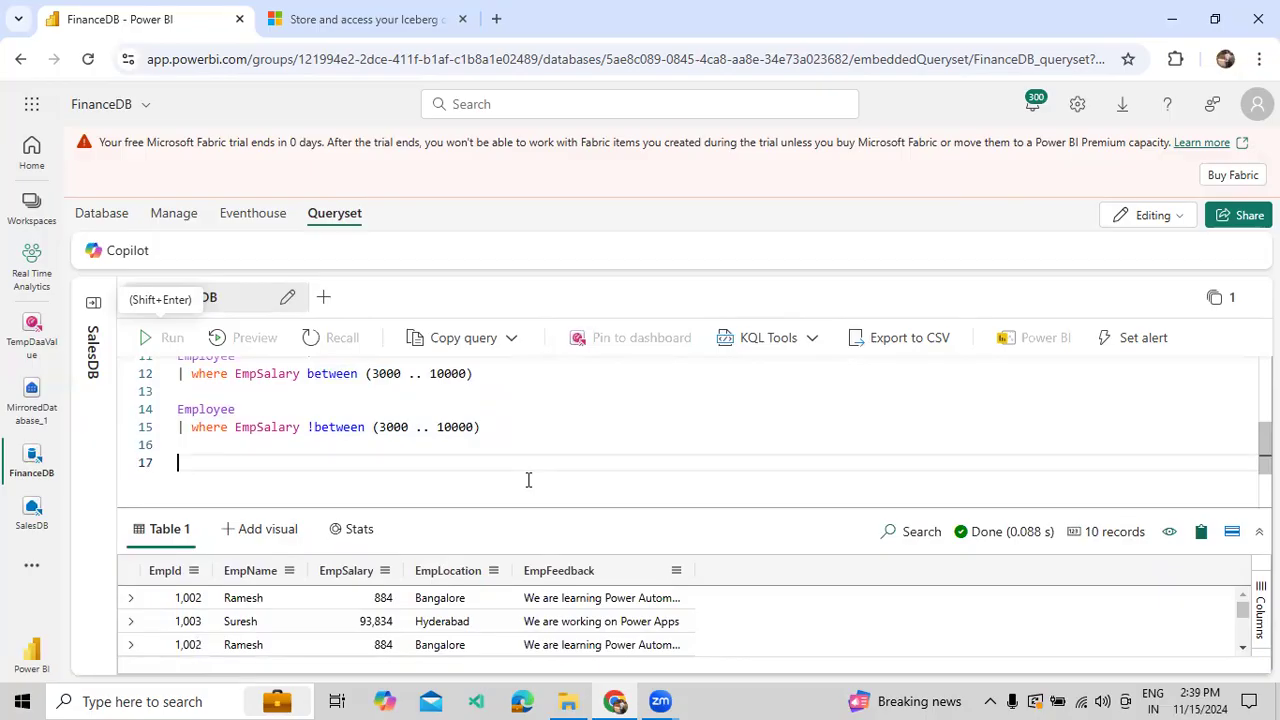
text(Employee)
key(Return)
Add an extend operator to the sixth query that defines the column EmpDBO = now()
text(|)
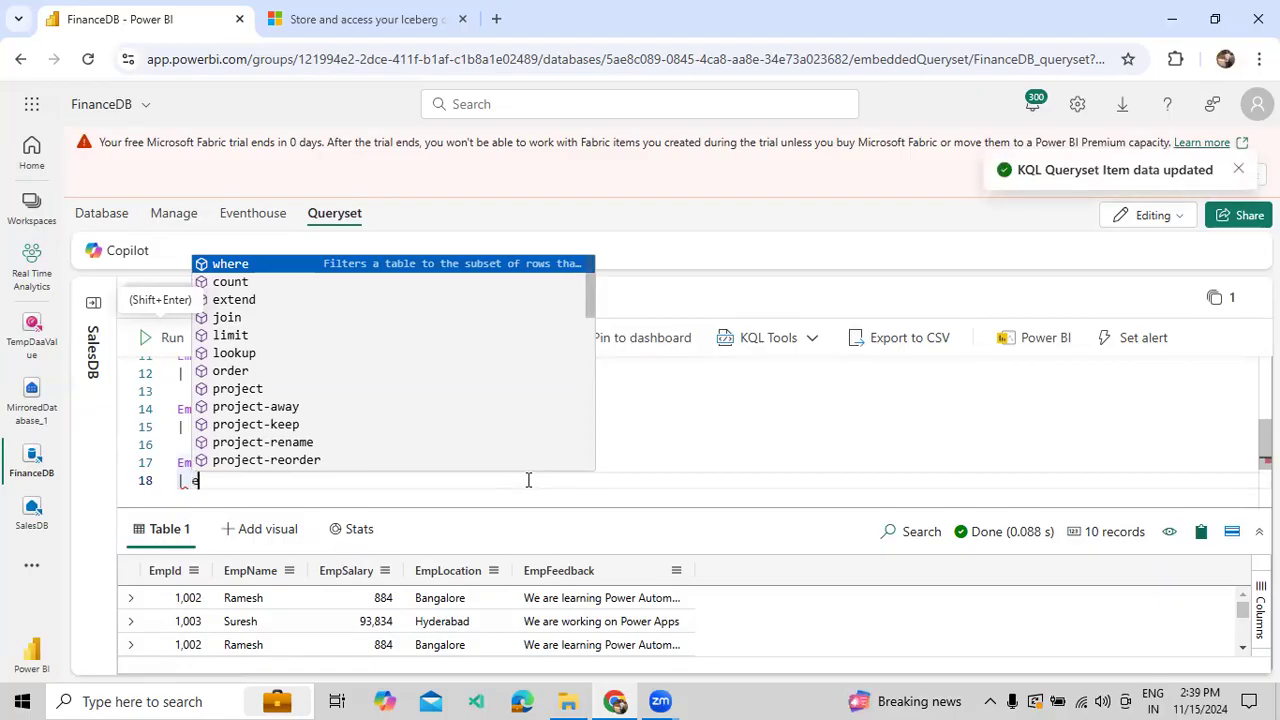
text(ex)
key(Tab)
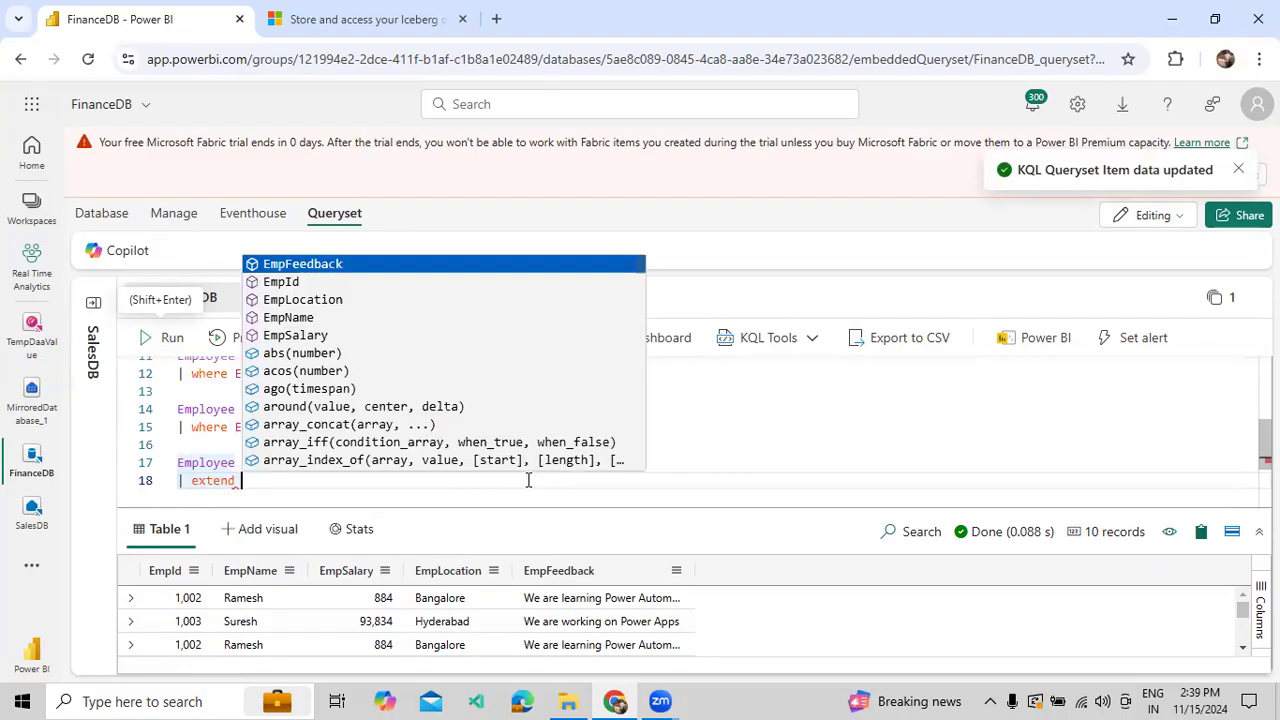
text(EmpDBO = now())
Add a project operator to the sixth query that selects EmpId, EmpName and EmpSalary
key(Return)
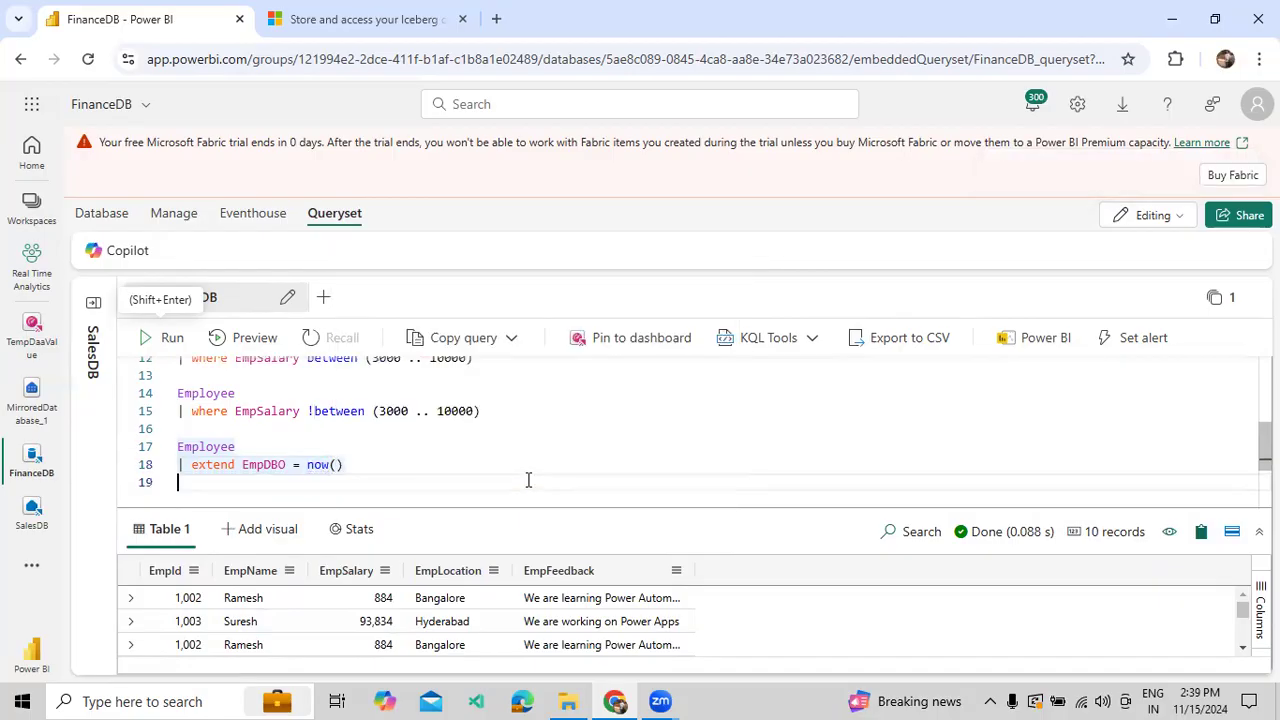
text(| pro)
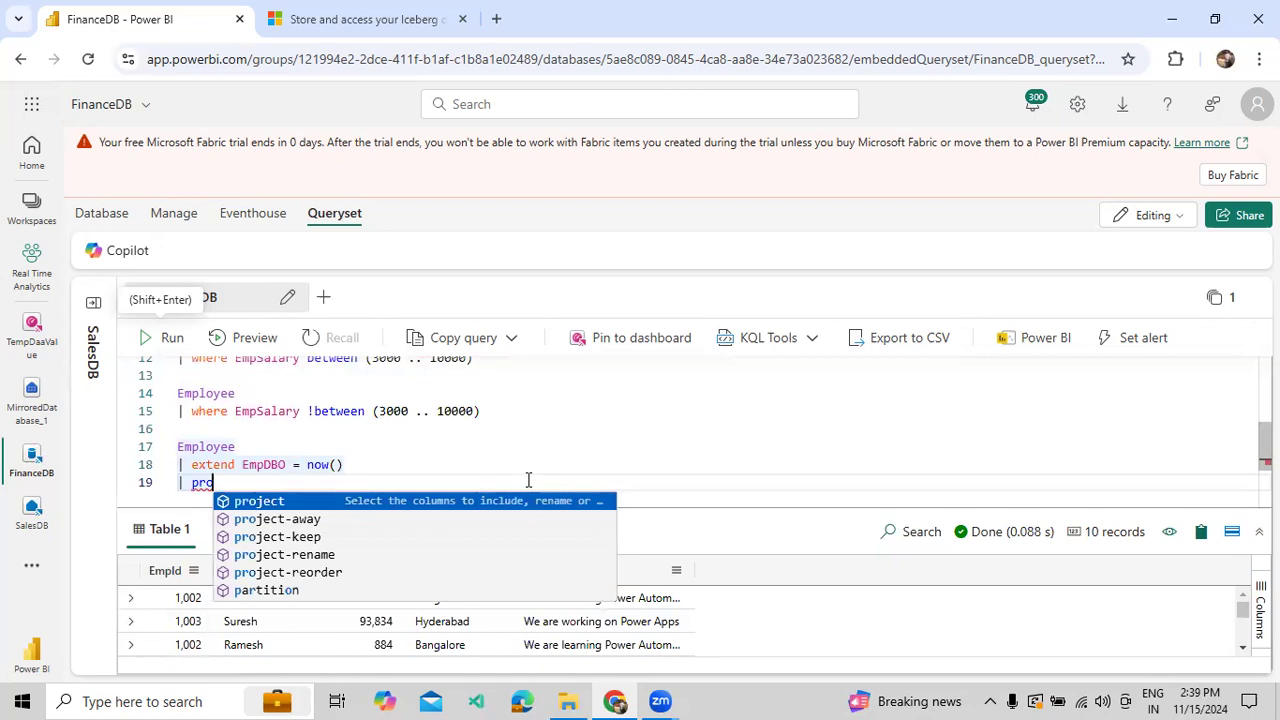
key(Tab)
text(EmpI)
key(Tab)
text(,EmpN)
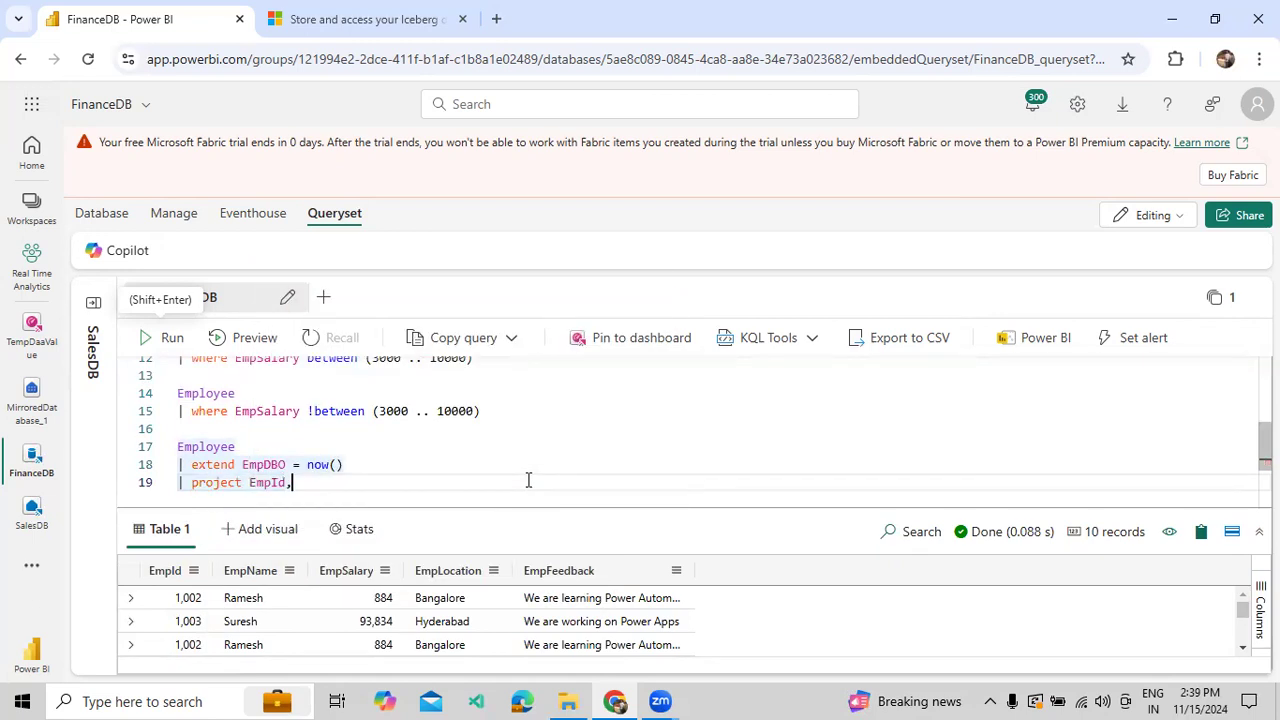
key(Tab)
text(,Emp)
key(Tab)
key(Return)
key(Return)
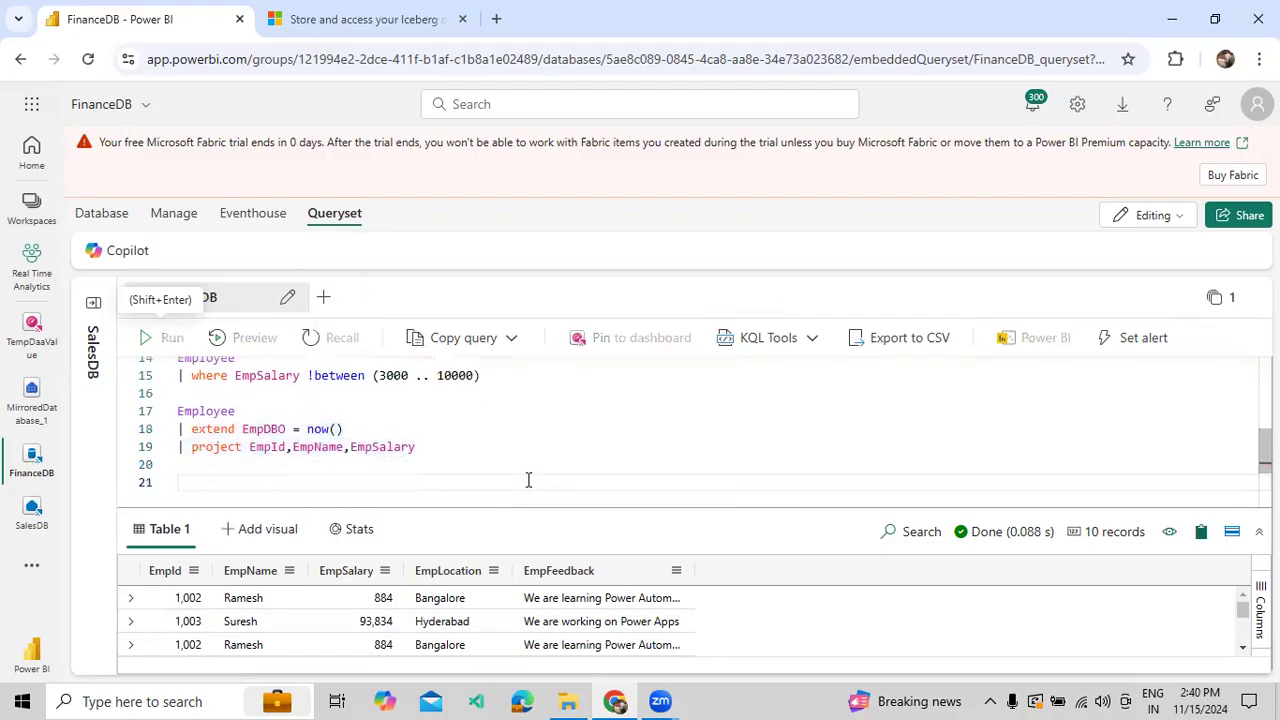
Add a where operator below the project line and reference EmpDBO in it, copying the name from the extend line
key(BackSpace)
text(| w)
key(Tab)
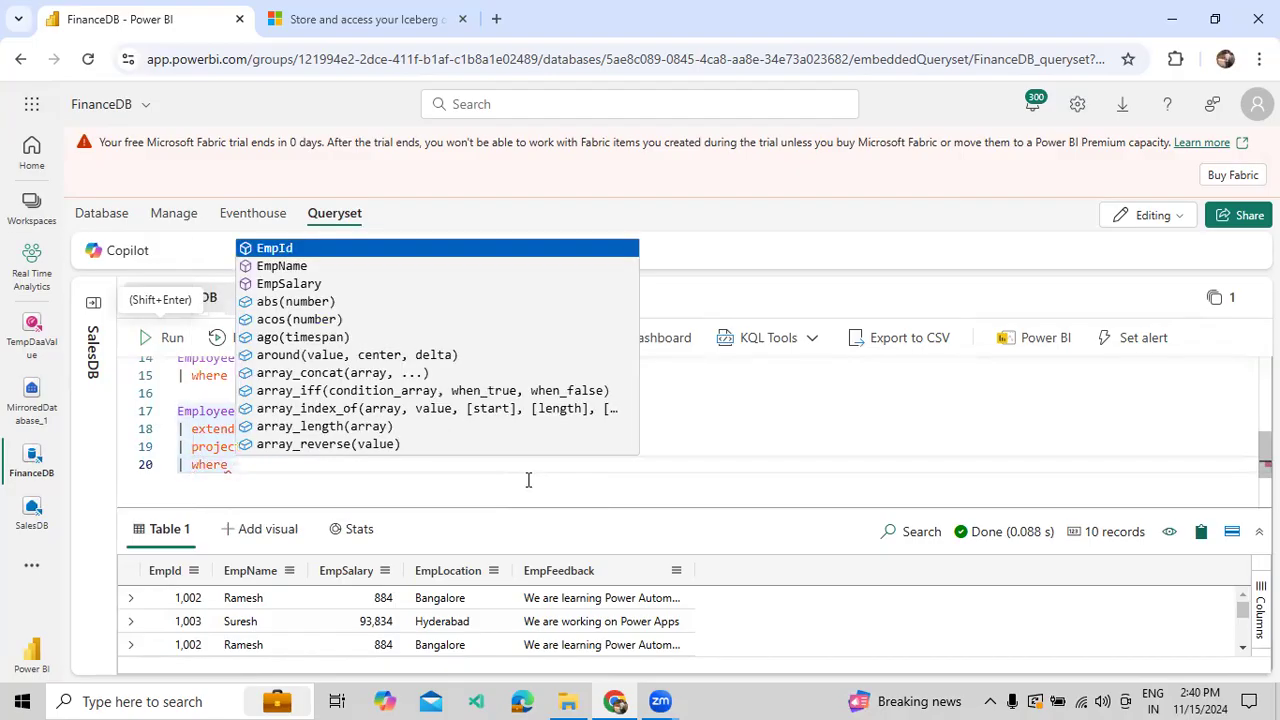
text(Emp)
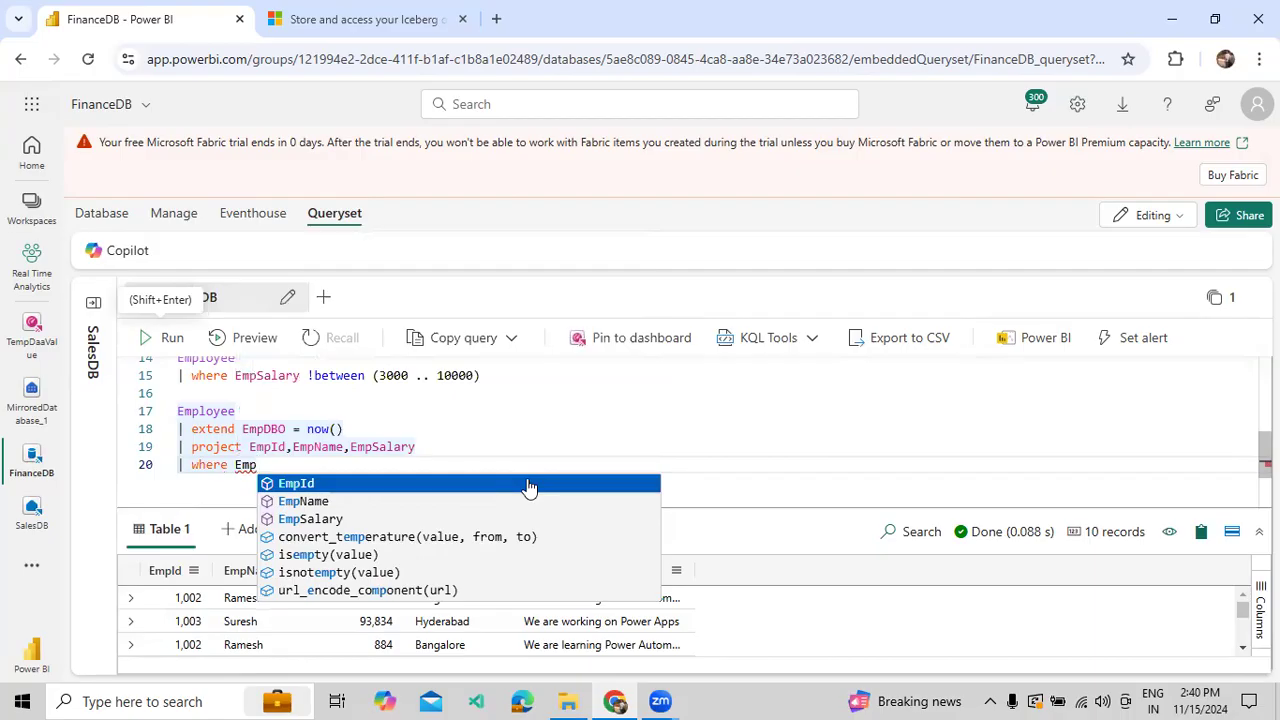
key(BackSpace)
key(BackSpace)
key(BackSpace)
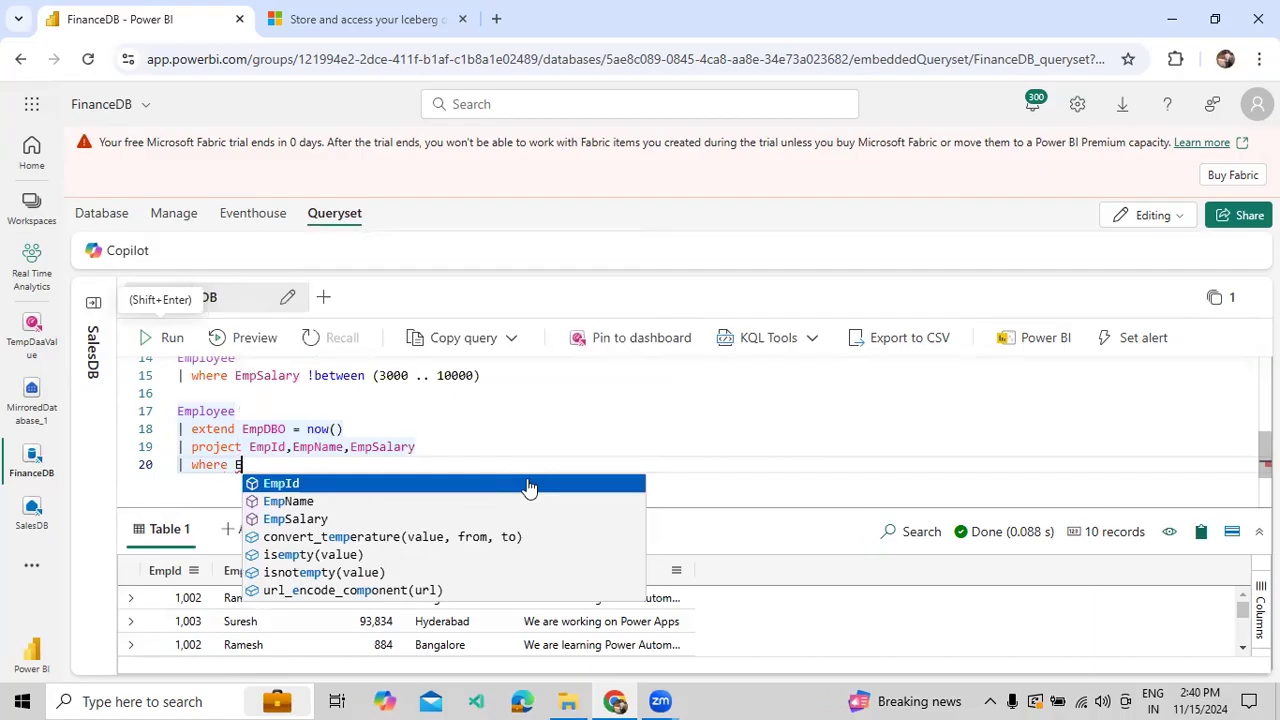
text(Em)
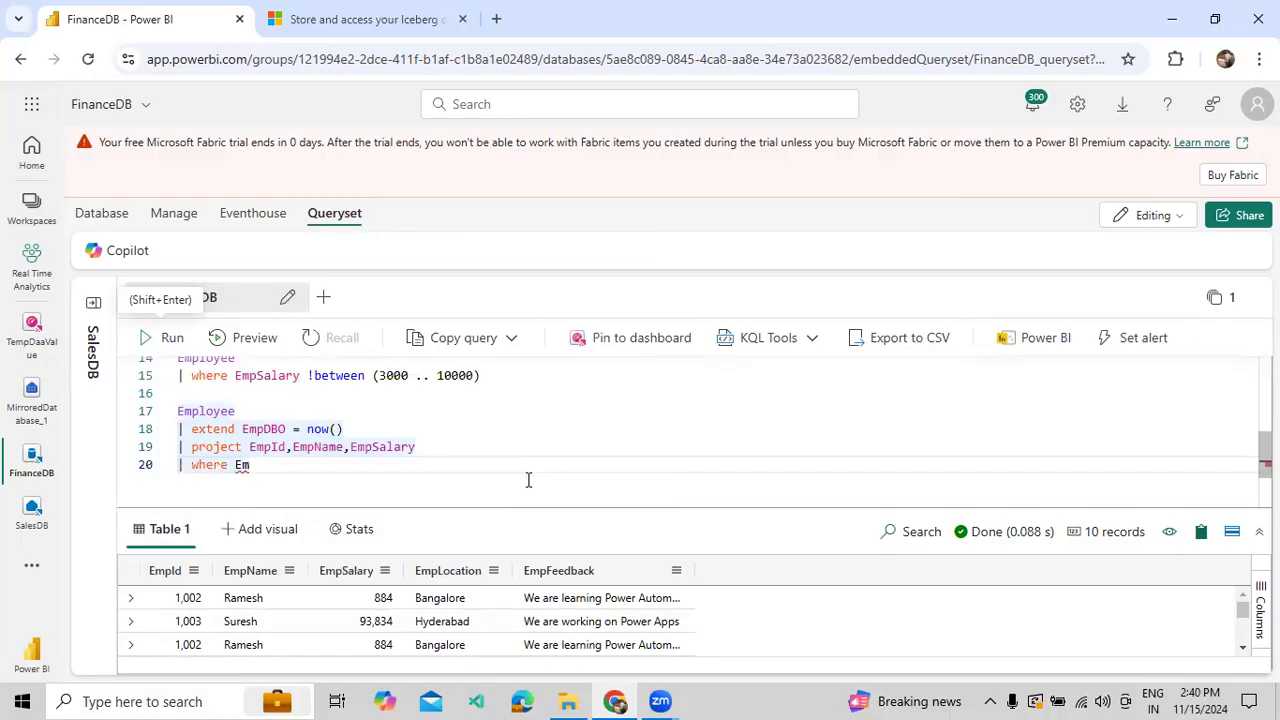
text(pbmD)
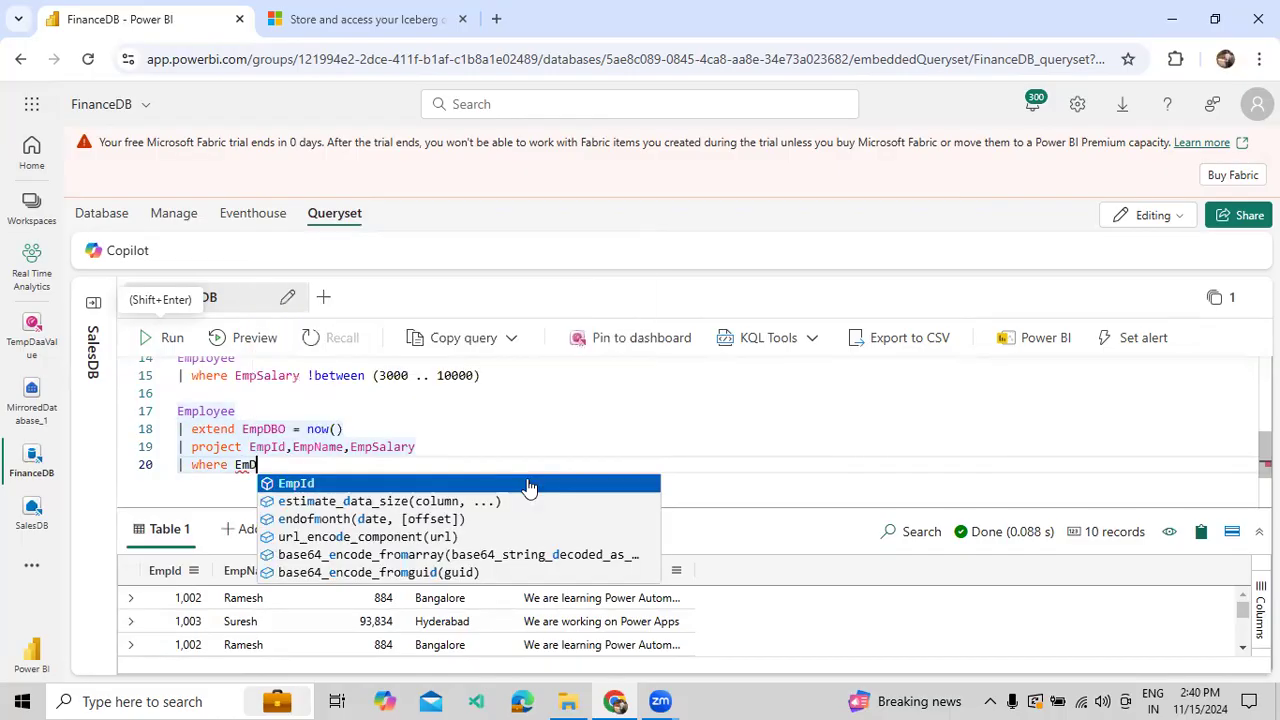
double_click(264, 429)
key(ctrl+c)
double_click(246, 464)
key(ctrl+v)
Complete the where condition on EmpDBO as between(now()..now(-2d))
text(bet)
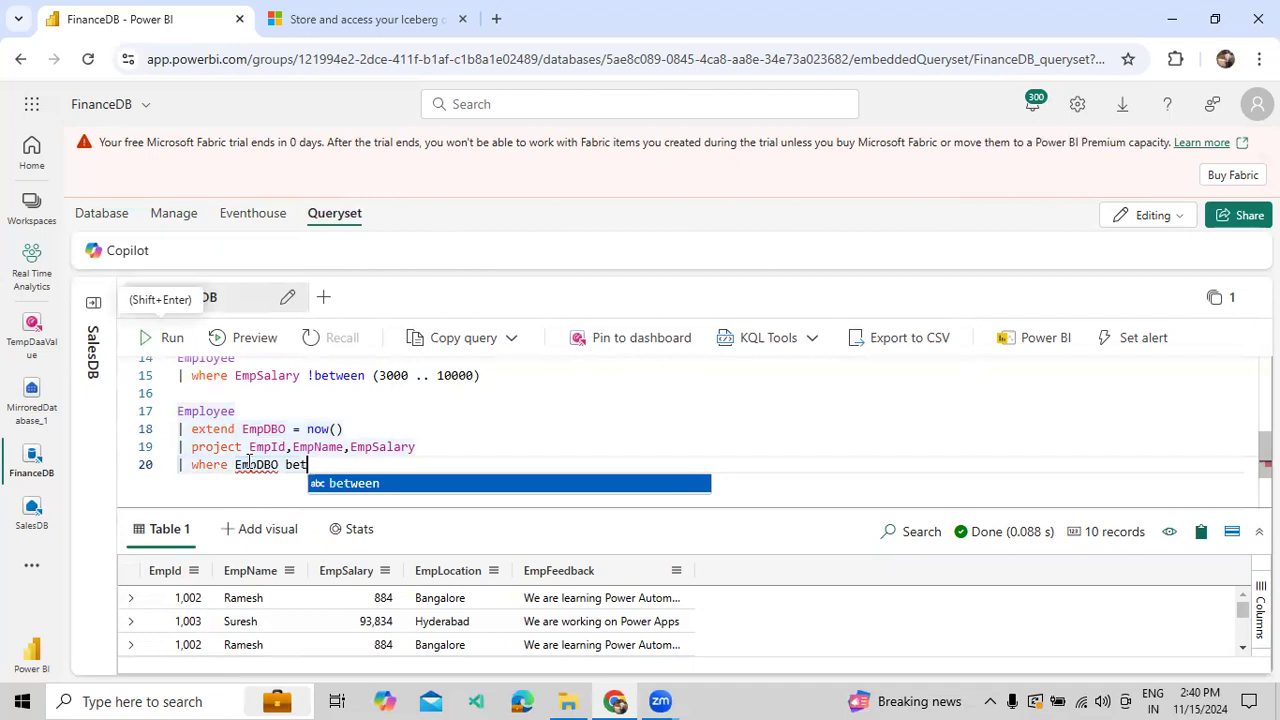
text(ween()
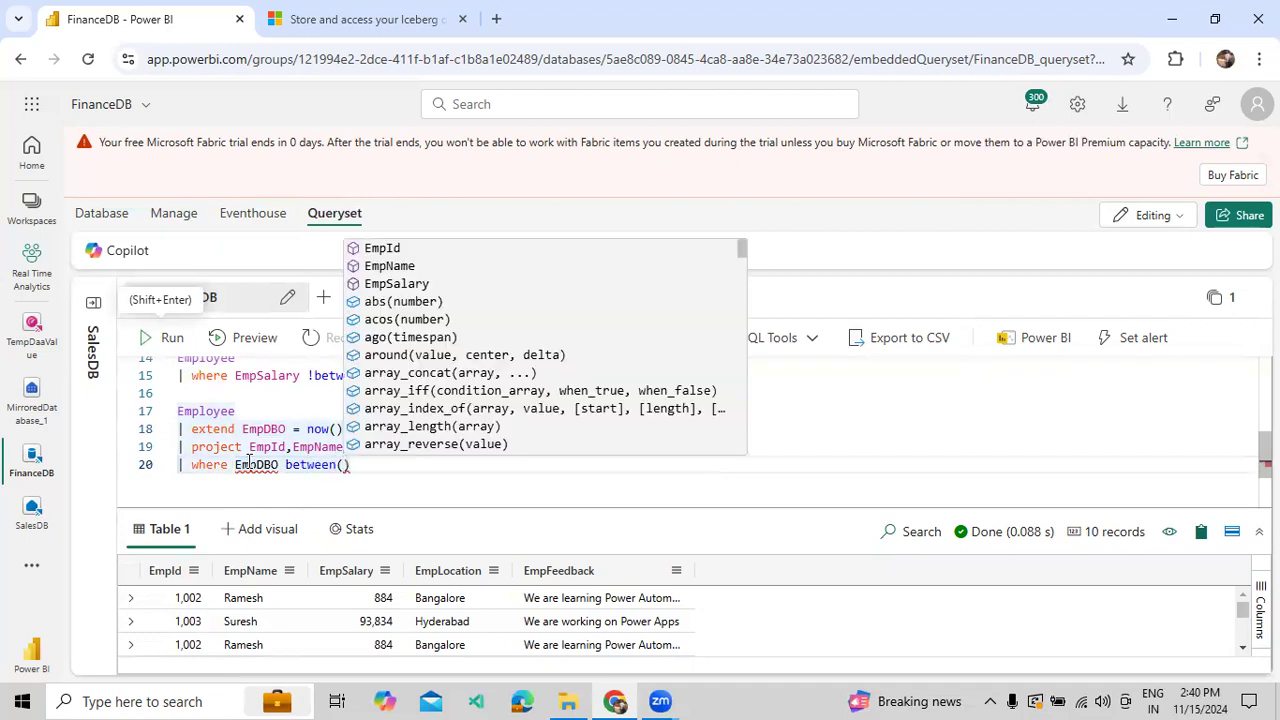
text(no)
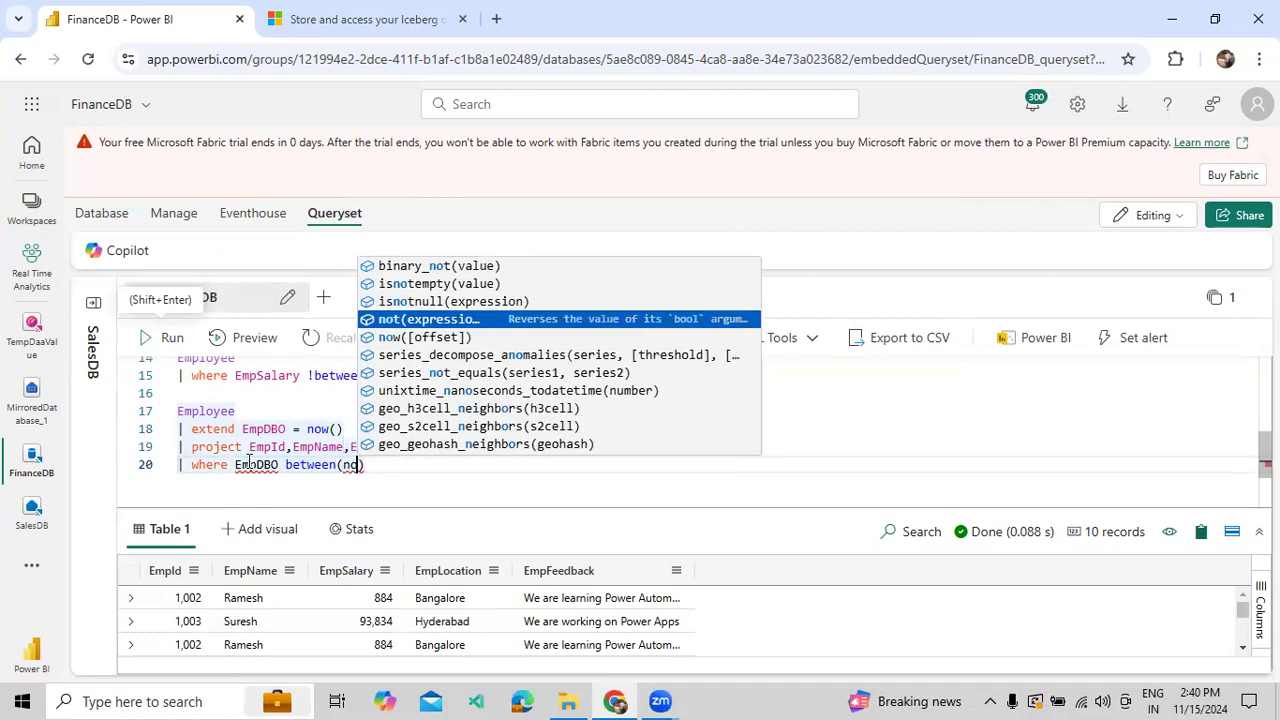
text(w()
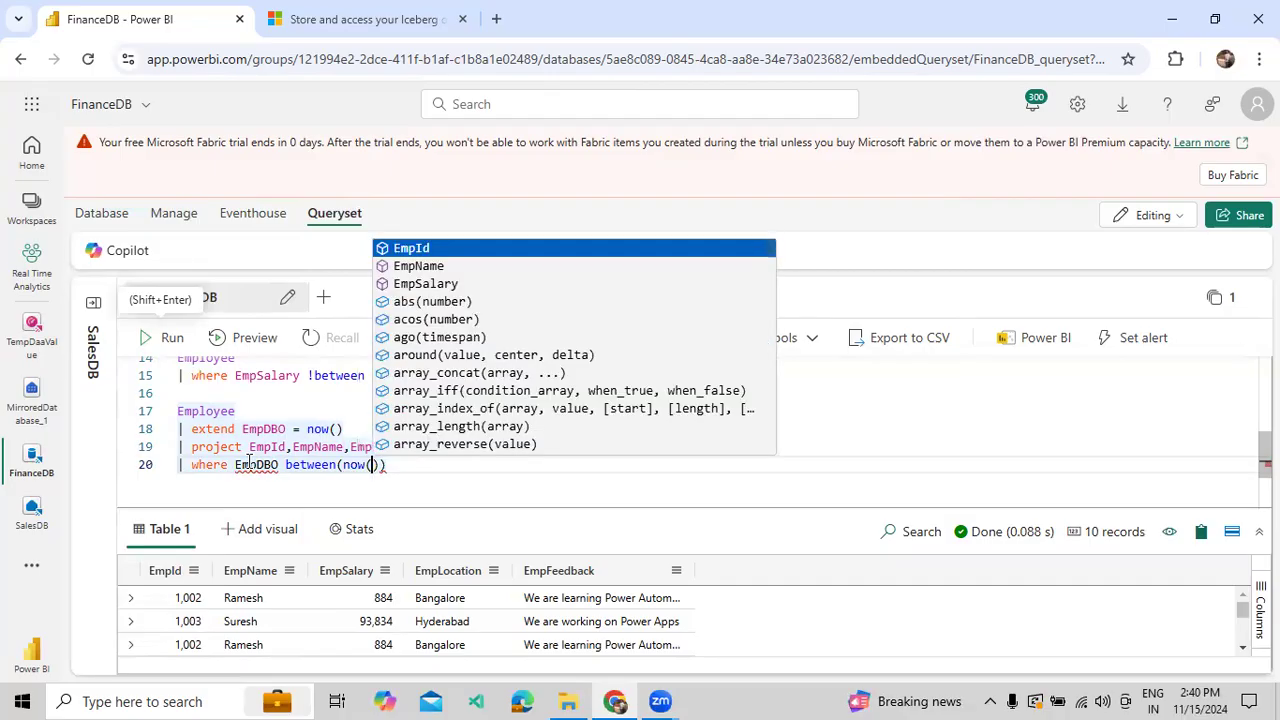
text().)
text(.now)
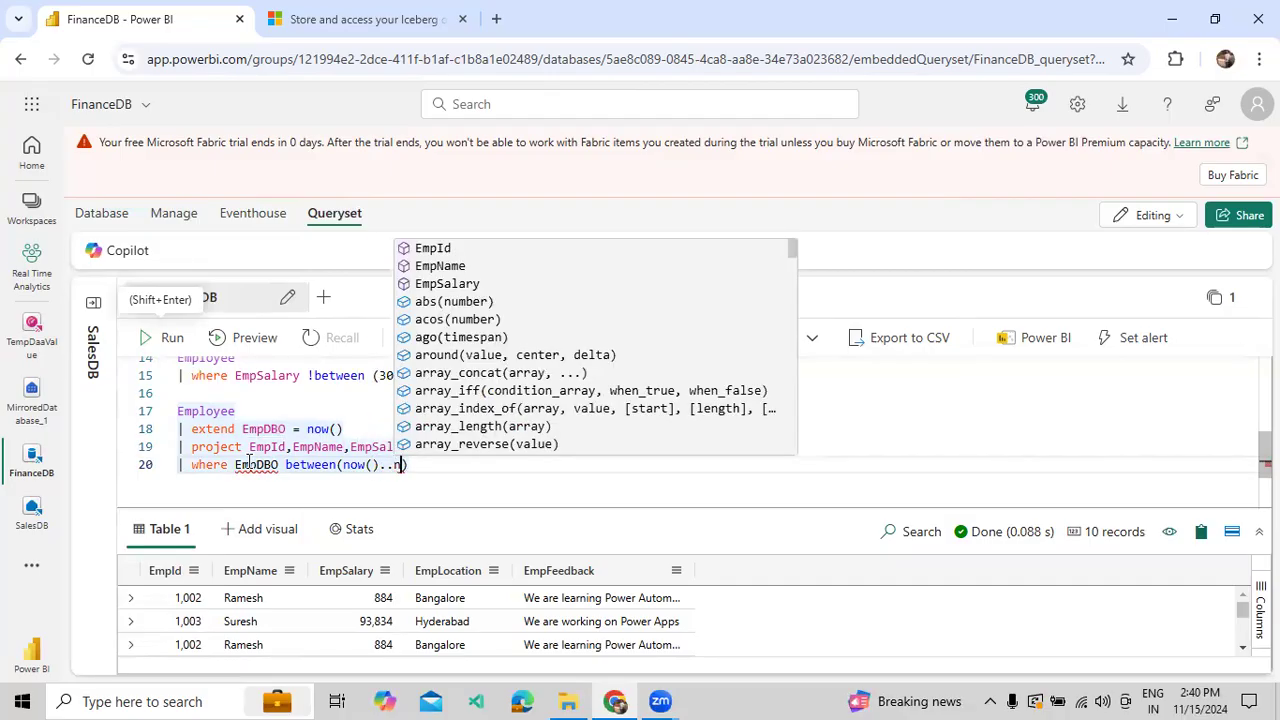
text((-2)
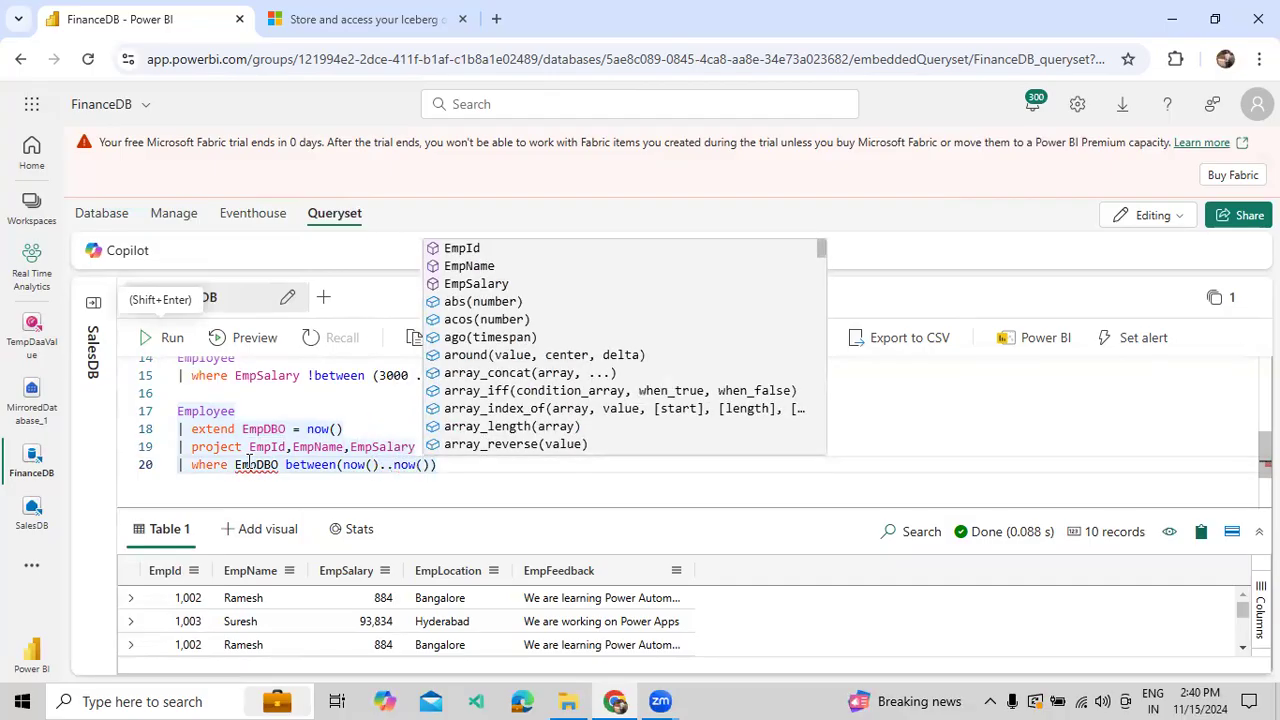
text(d)
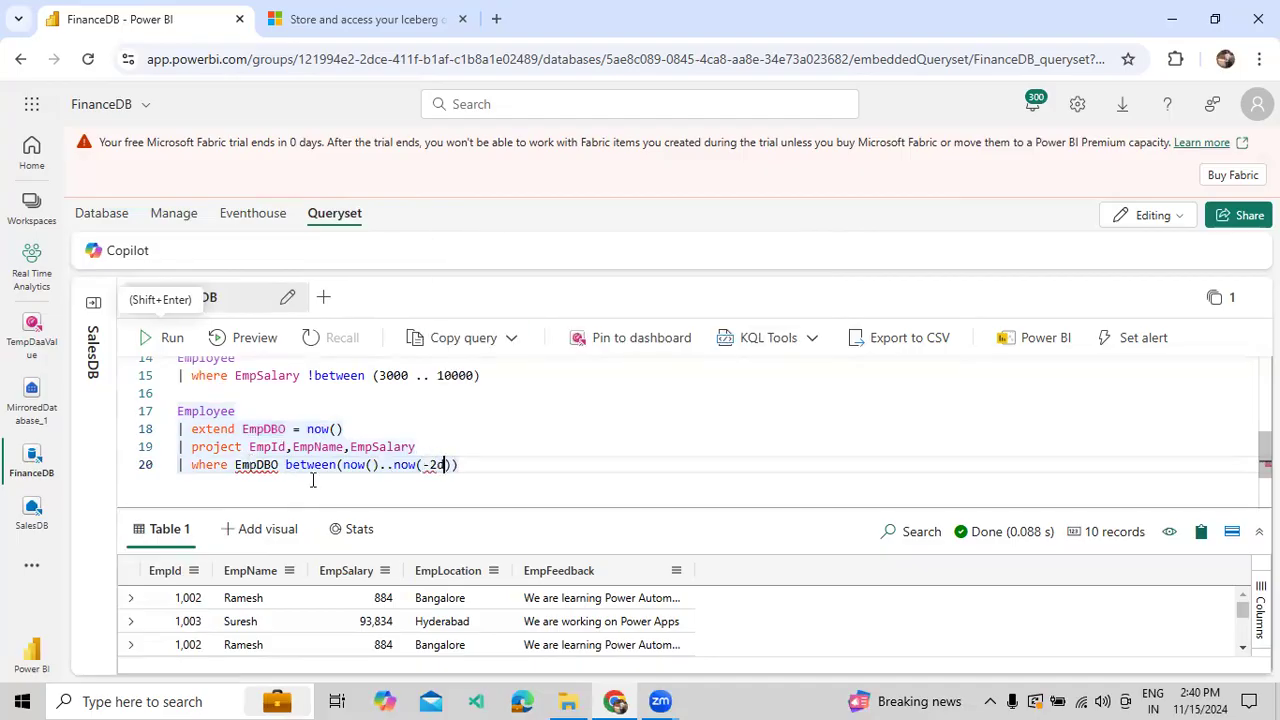
Run only the sixth query and check how EmpDBO is referenced in its where and extend lines
drag(519, 464, 165, 412)
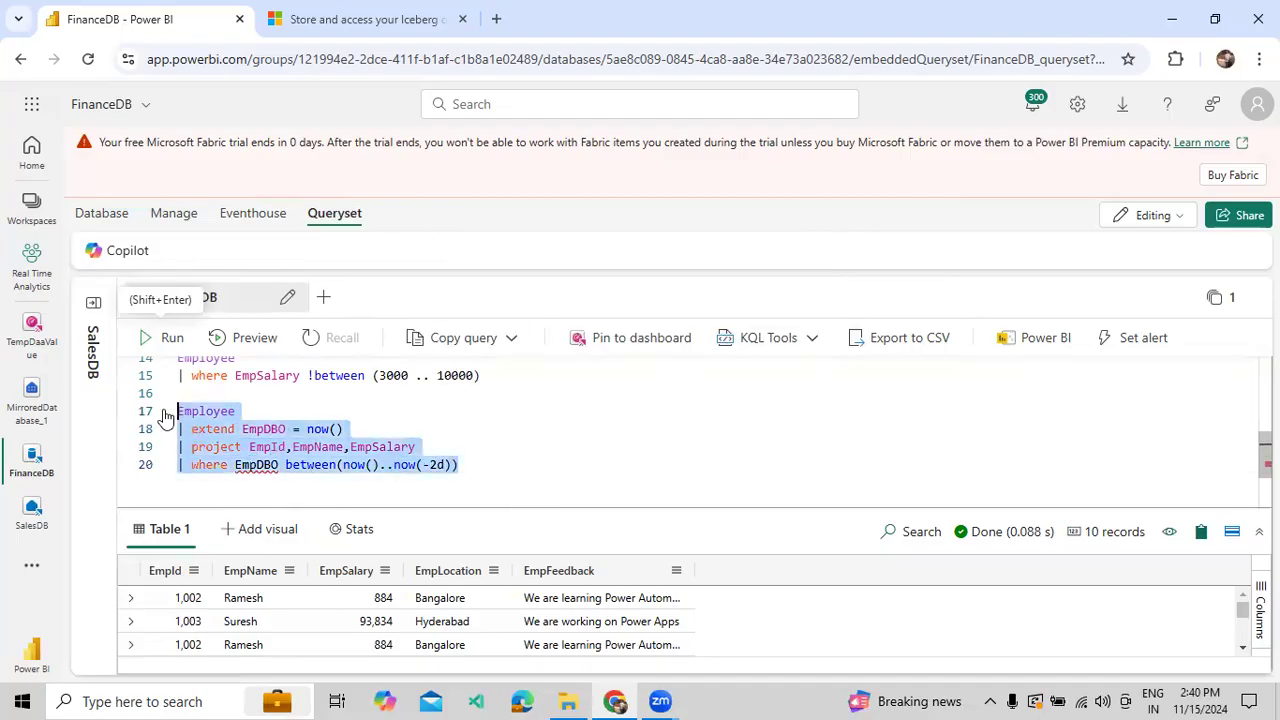
click(146, 339)
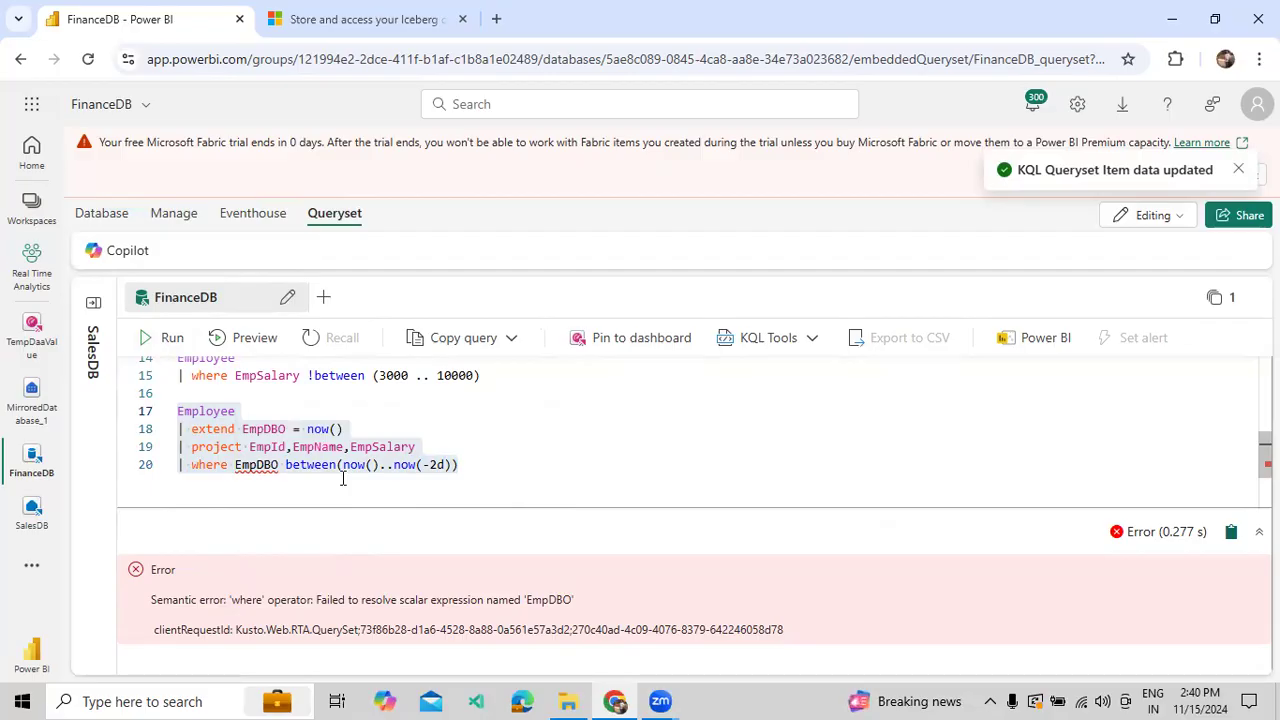
mouse_move(270, 470)
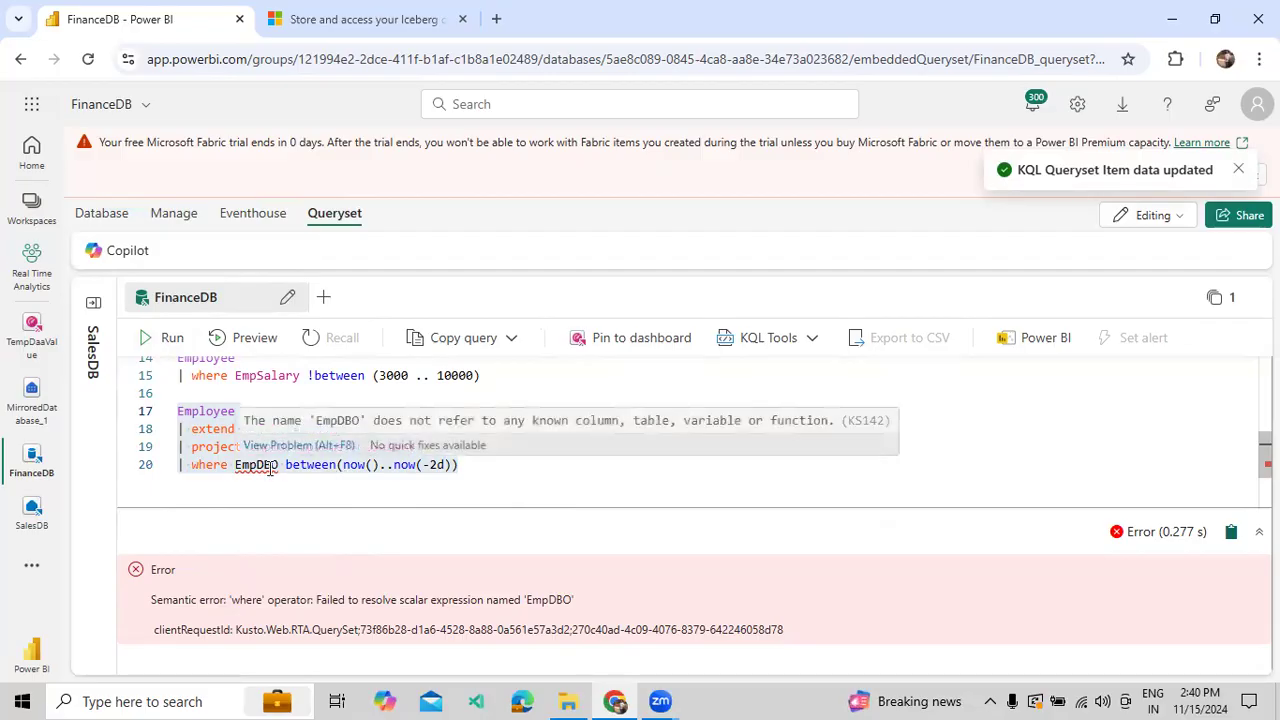
click(252, 398)
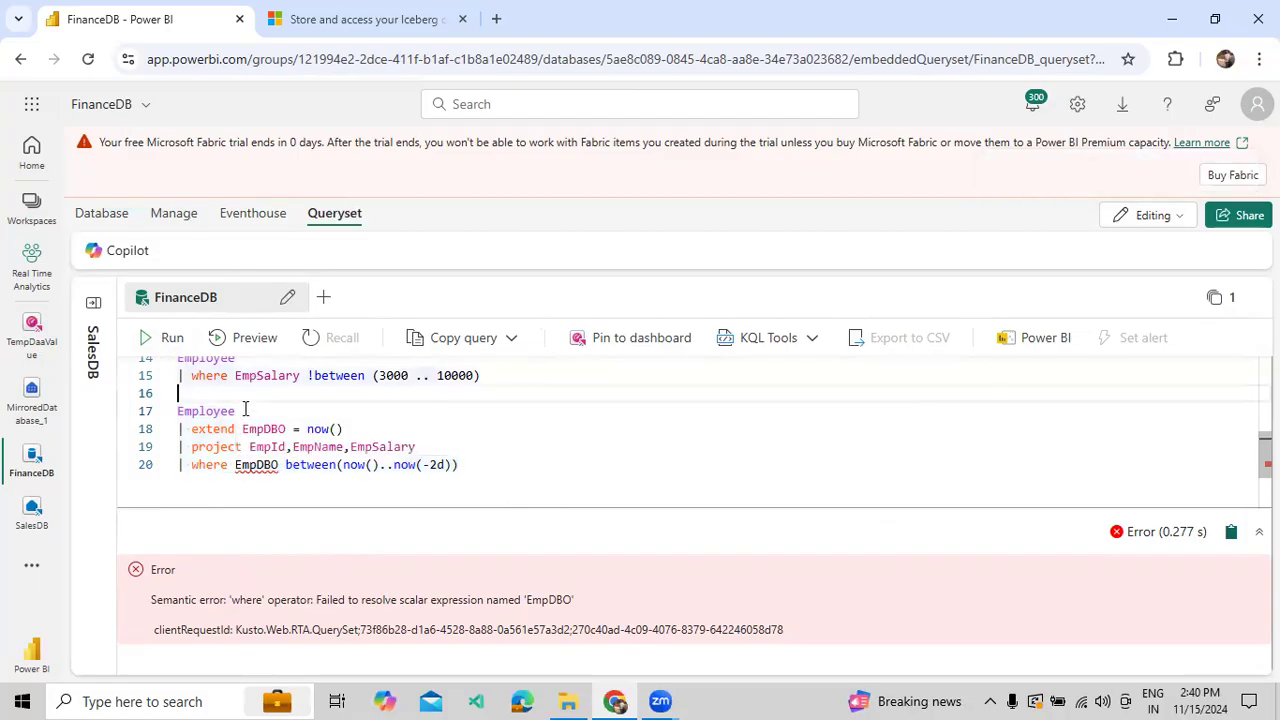
double_click(258, 429)
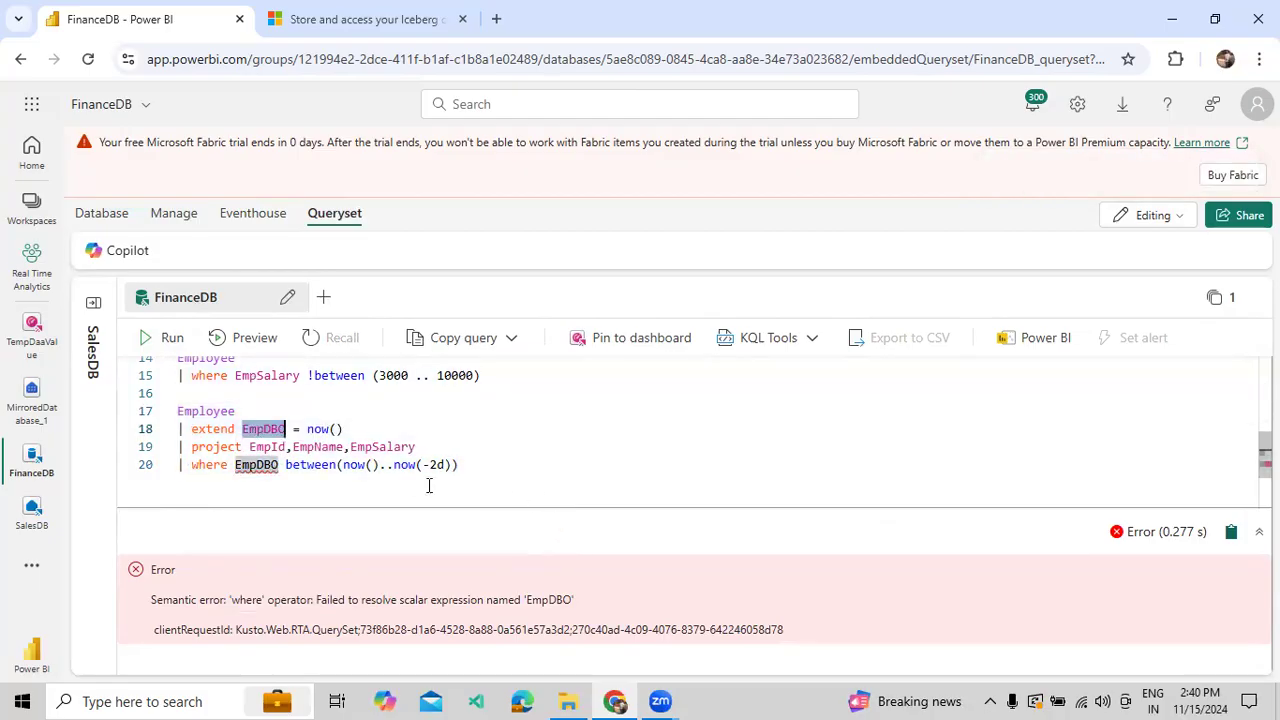
Run the complete sixth query on lines 17 to 20 again
click(268, 470)
click(507, 470)
drag(507, 470, 152, 411)
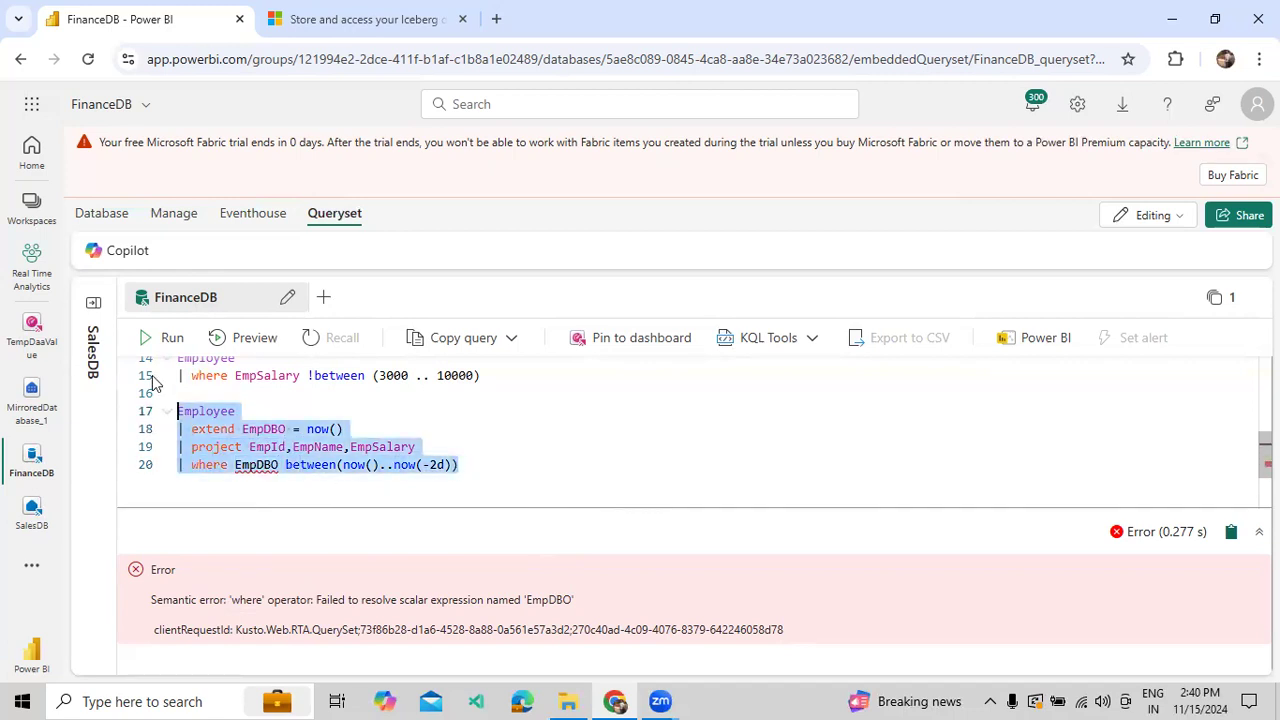
click(157, 337)
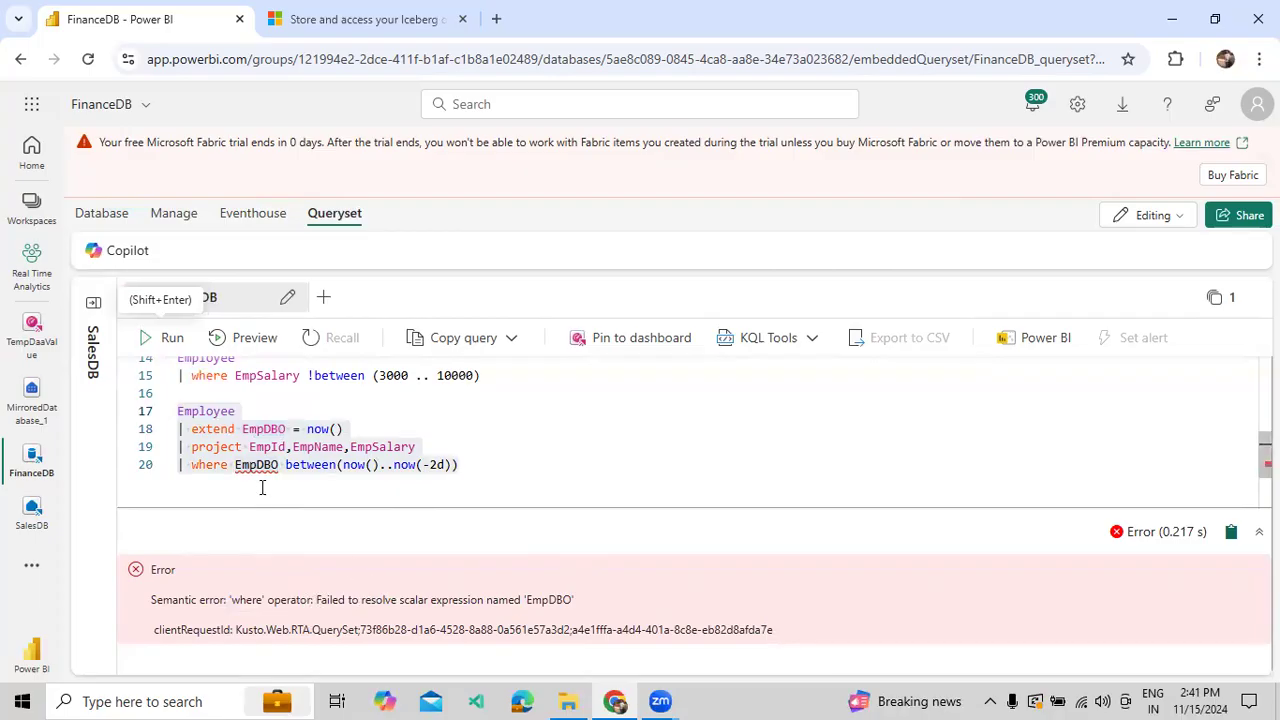
Replace the where condition on line 20 with Emp and look for EmpDBO among the suggested columns
click(309, 432)
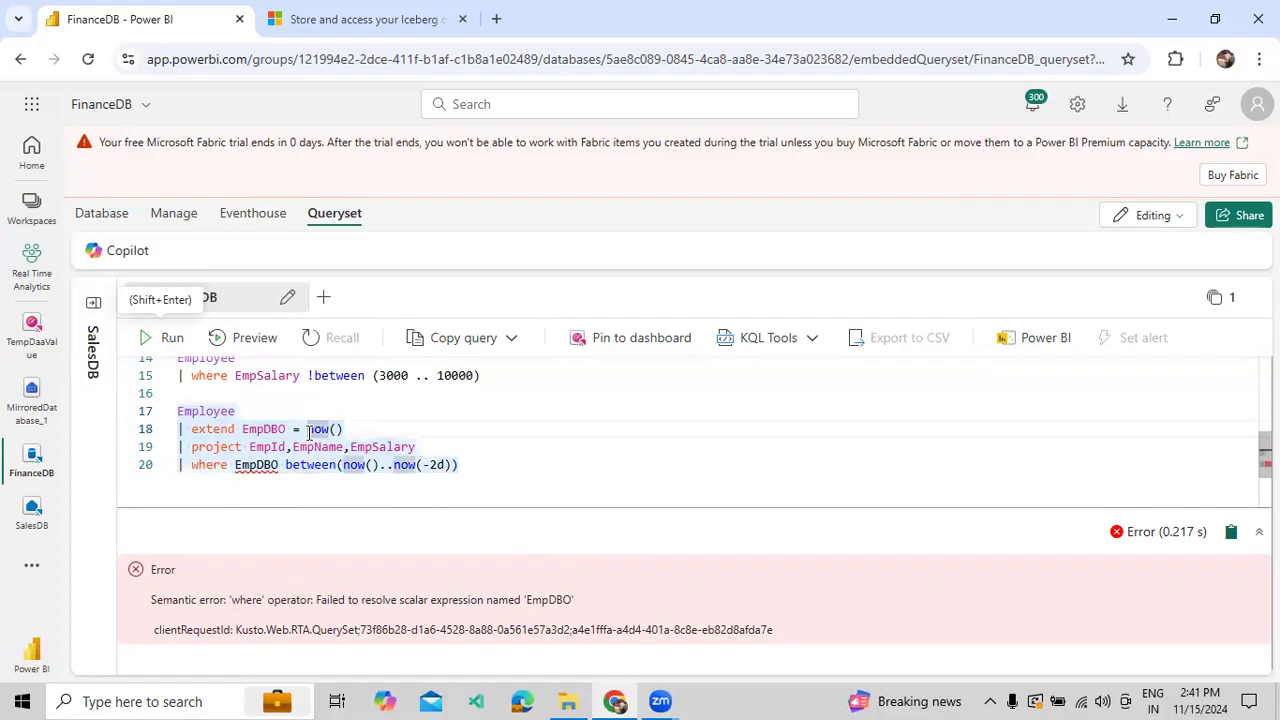
mouse_move(234, 466)
drag(234, 466, 497, 474)
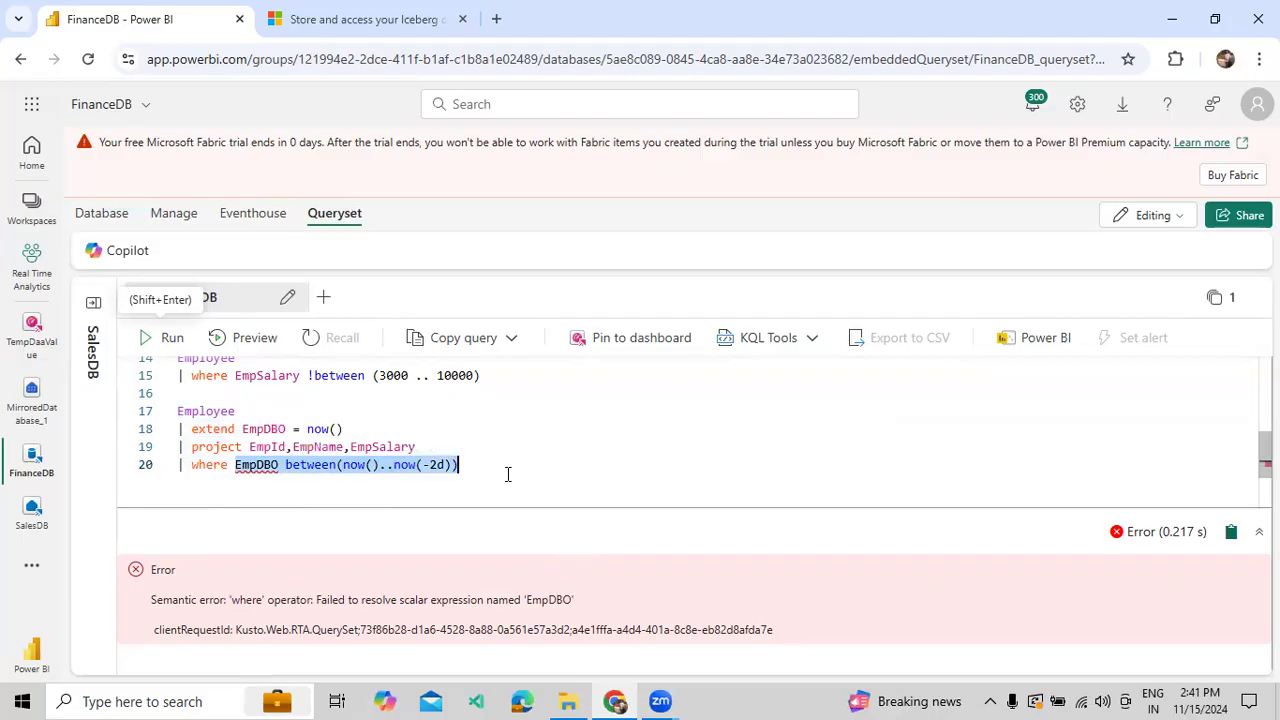
text(Emp)
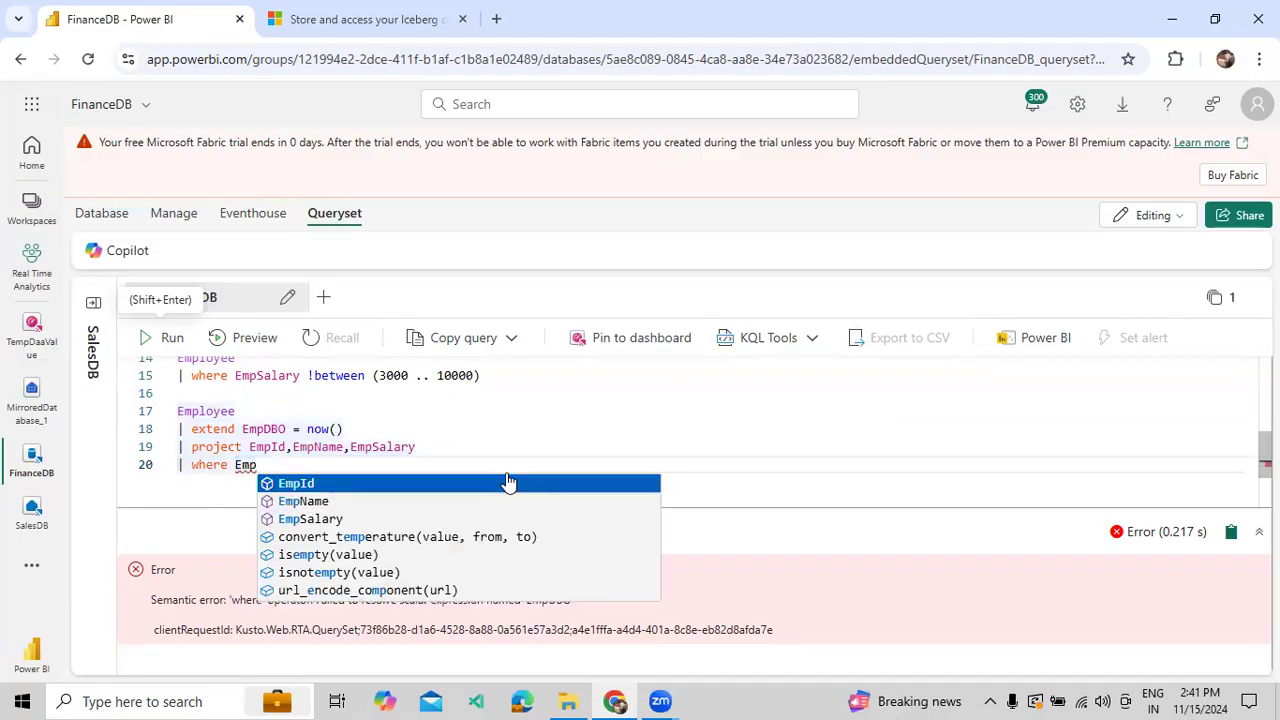
key(Down)
key(Down)
key(Down)
key(Down)
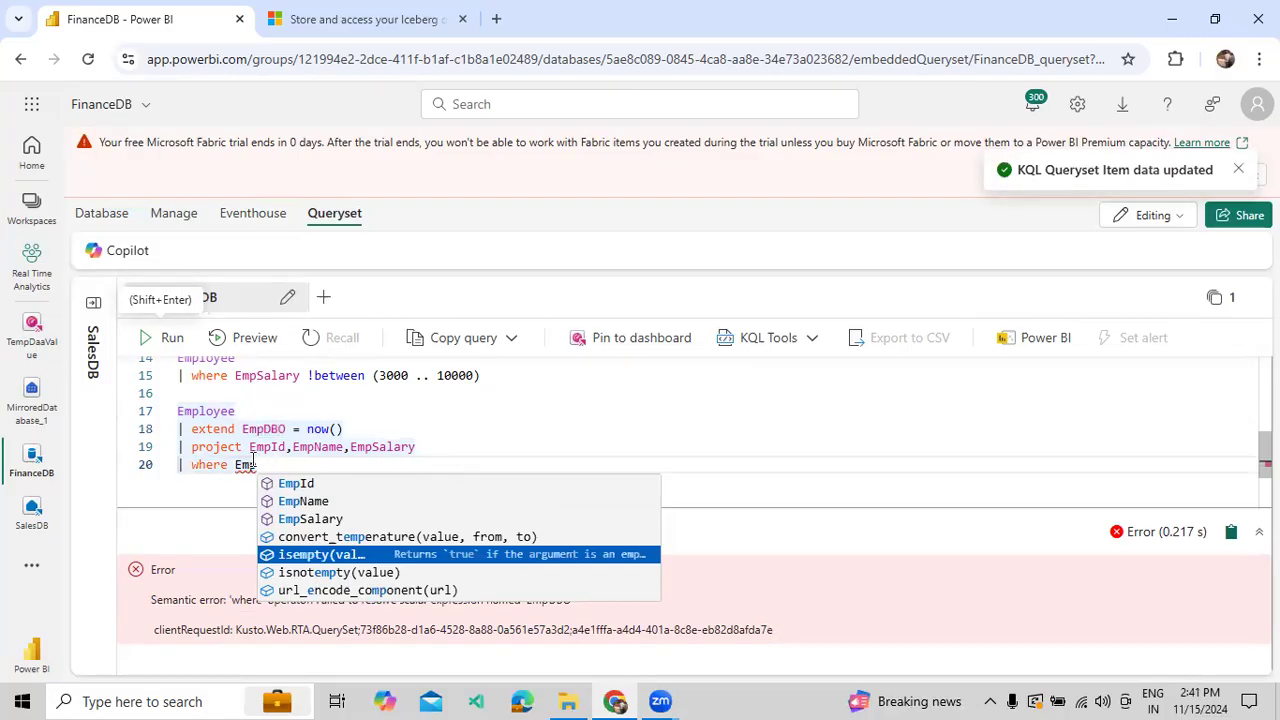
drag(241, 428, 352, 430)
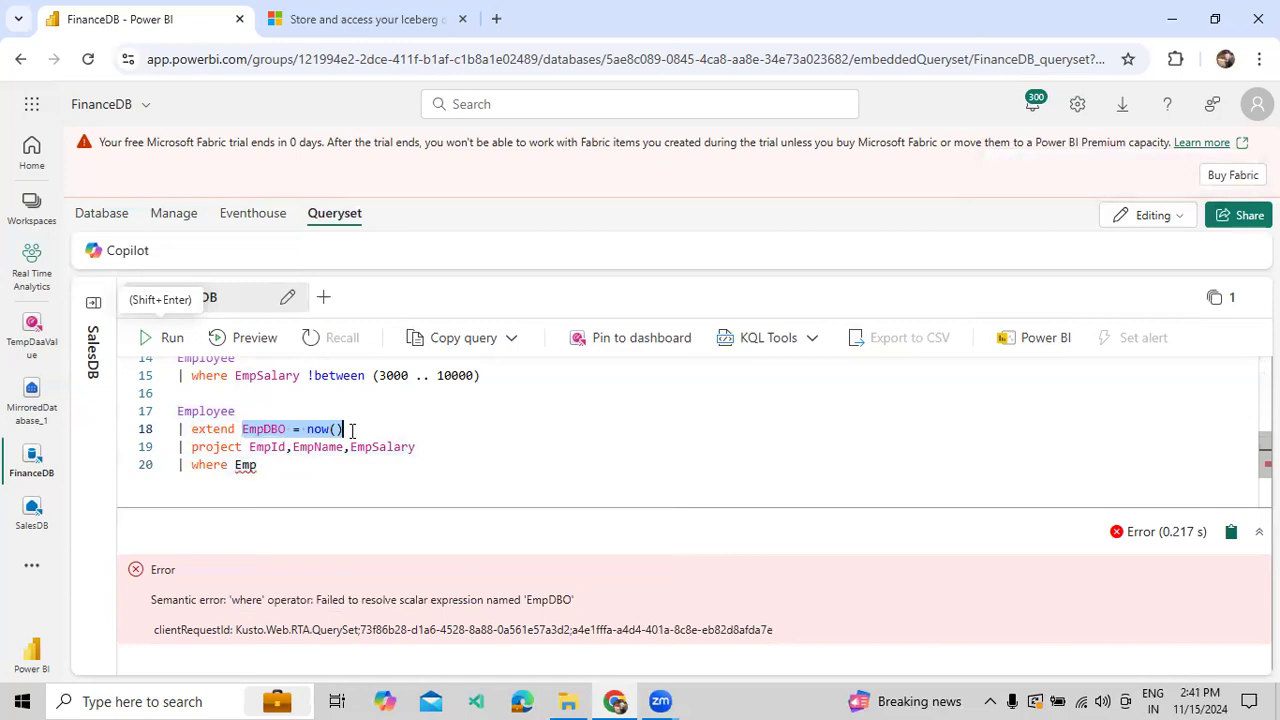
Delete the where line from the sixth query and run the remaining extend and project lines
drag(303, 467, 171, 466)
key(BackSpace)
key(BackSpace)
drag(468, 463, 162, 410)
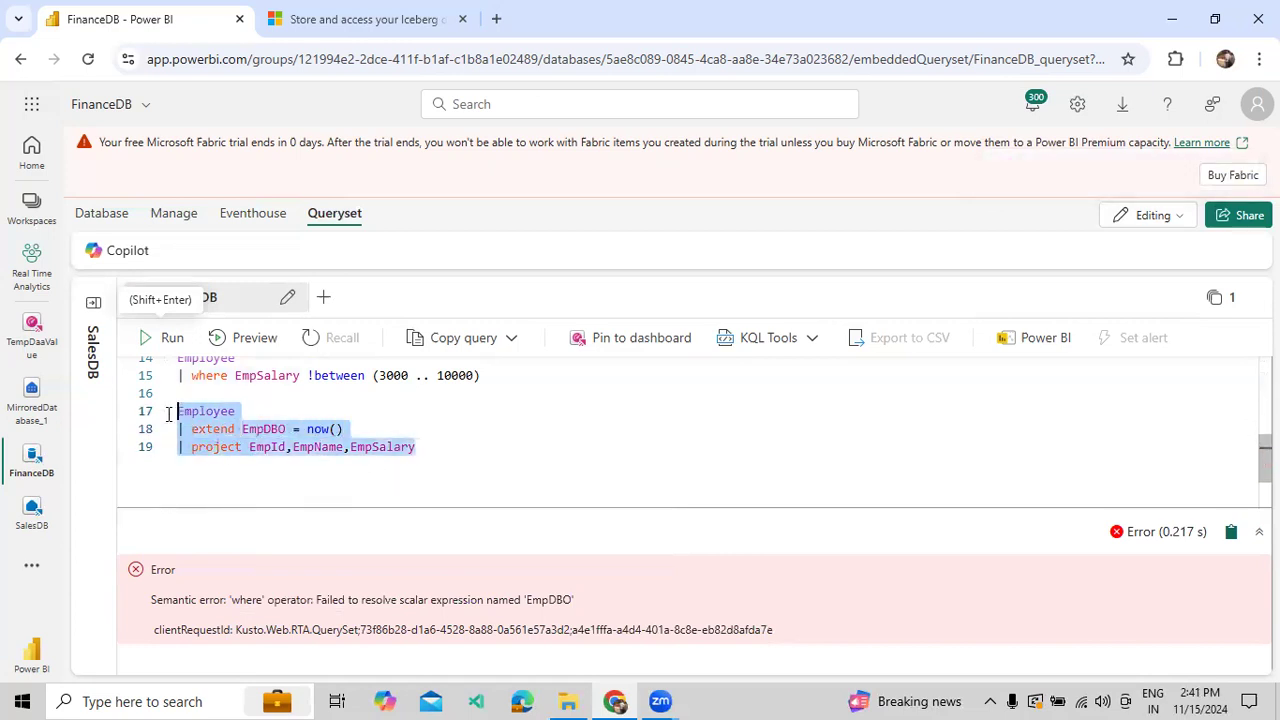
click(163, 342)
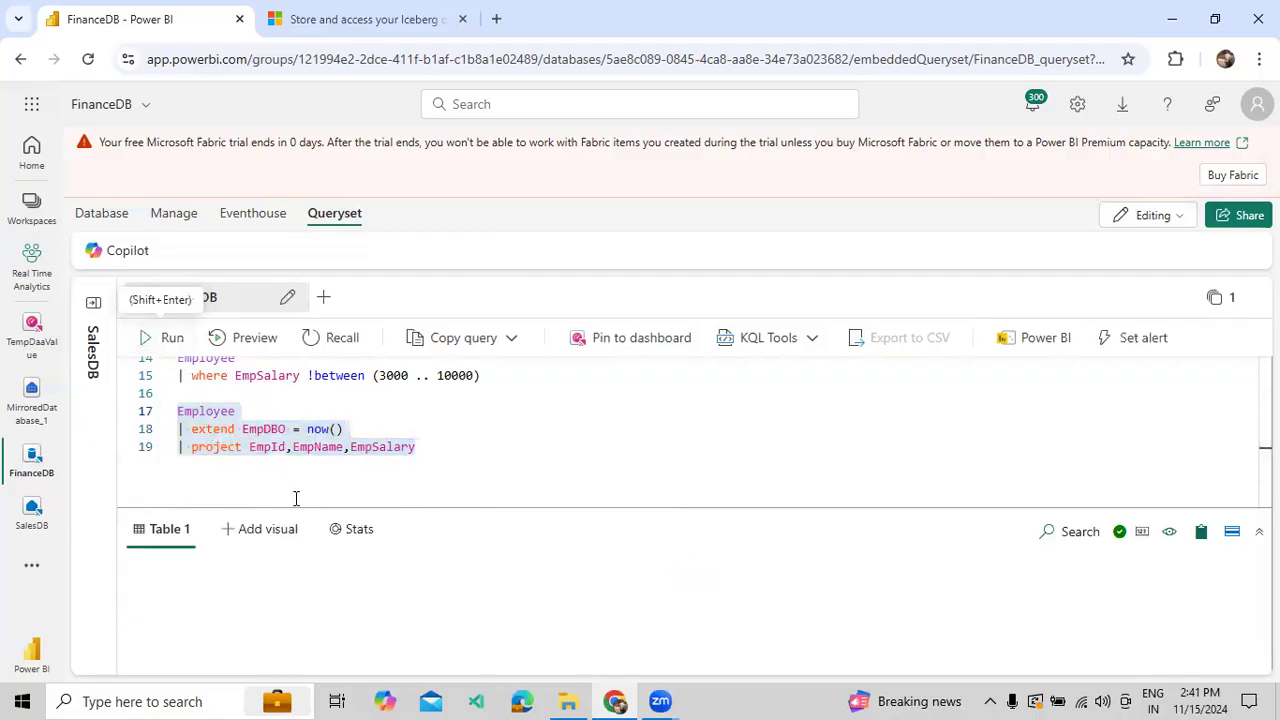
Add EmpDBO to the end of the project column list and run the sixth query
click(422, 447)
text(,Emp)
key(Return)
drag(497, 447, 154, 422)
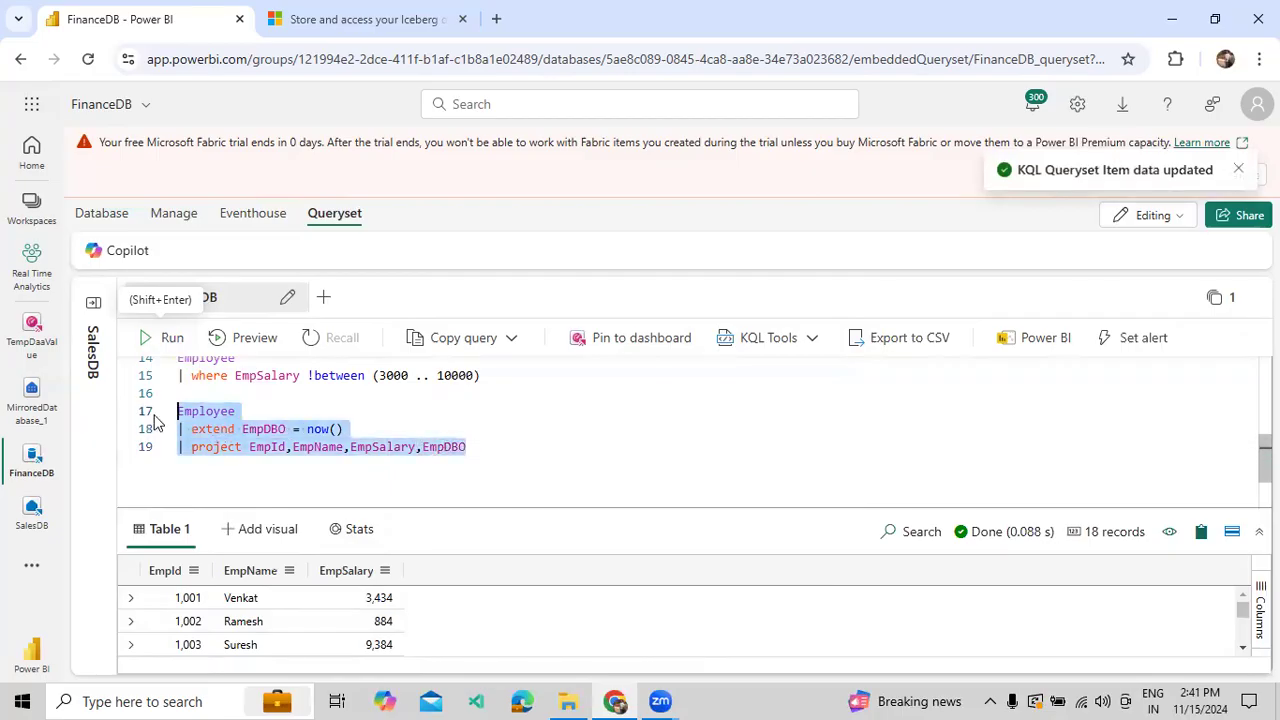
click(150, 338)
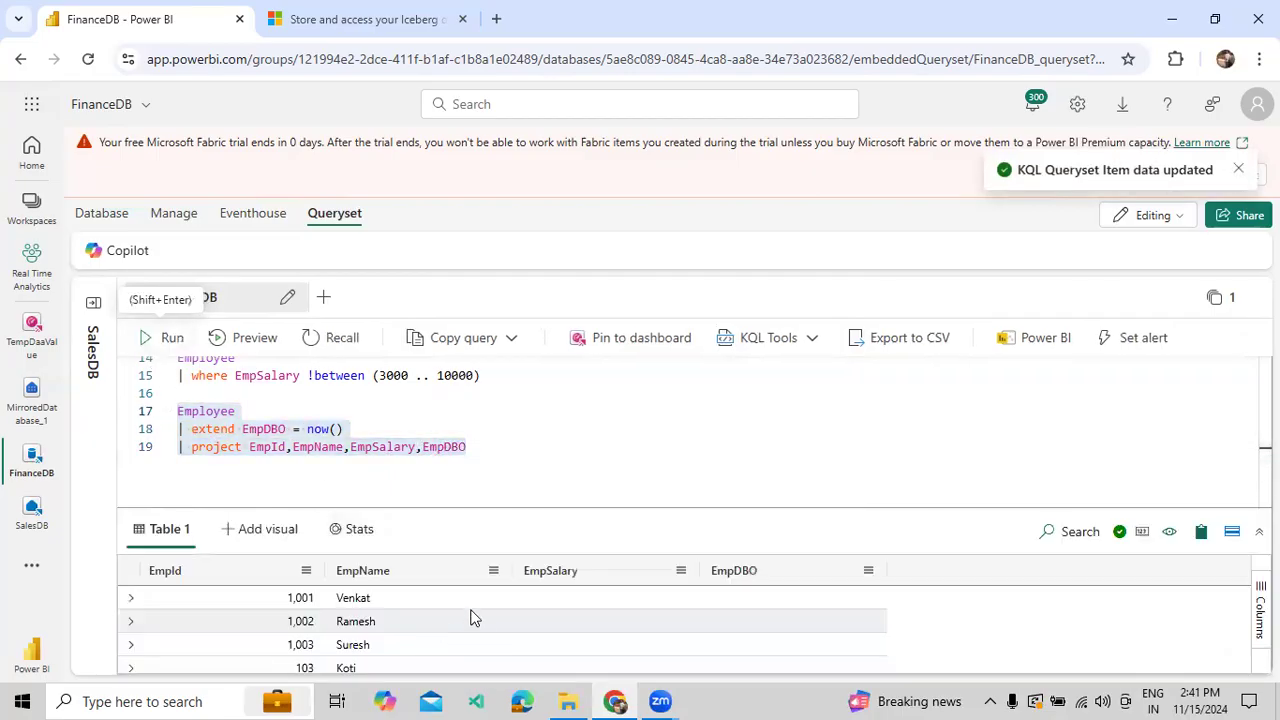
Add the line where EmpDBO between (now() .. now(-2d)) to the end of the sixth query and run it
click(481, 440)
key(Return)
text(| where EmpDBO )
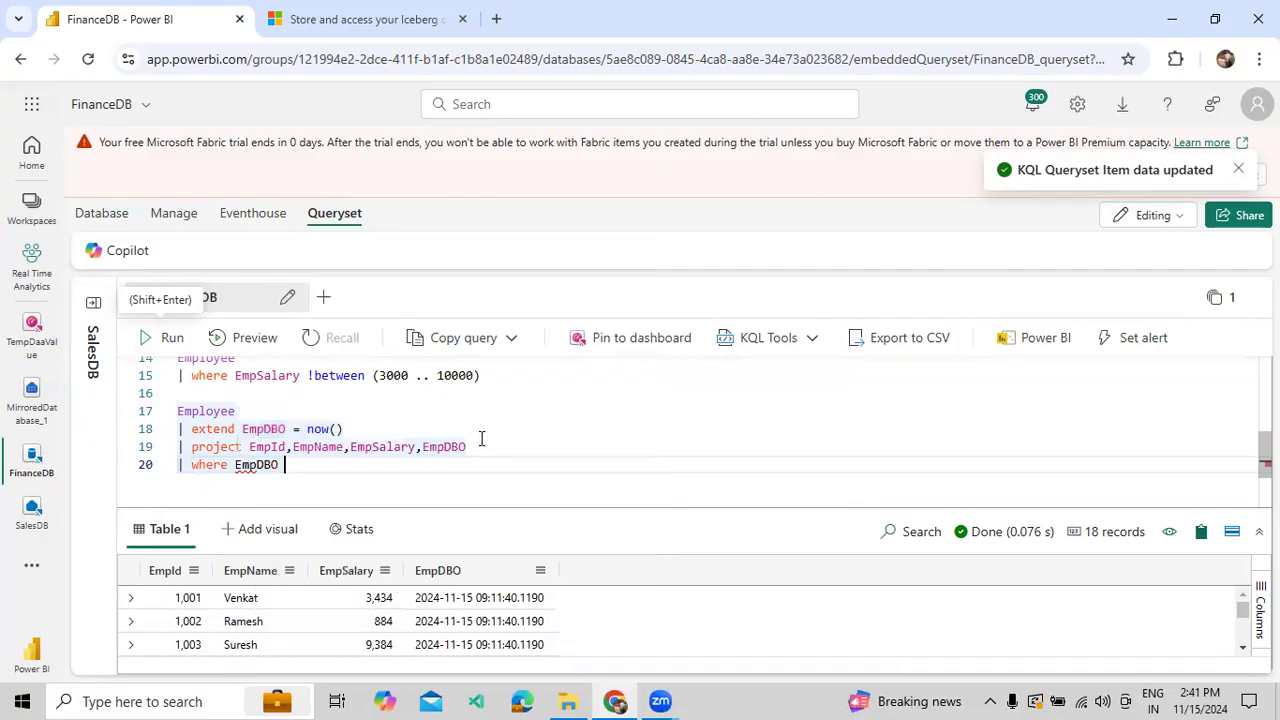
text(b)
key(Tab)
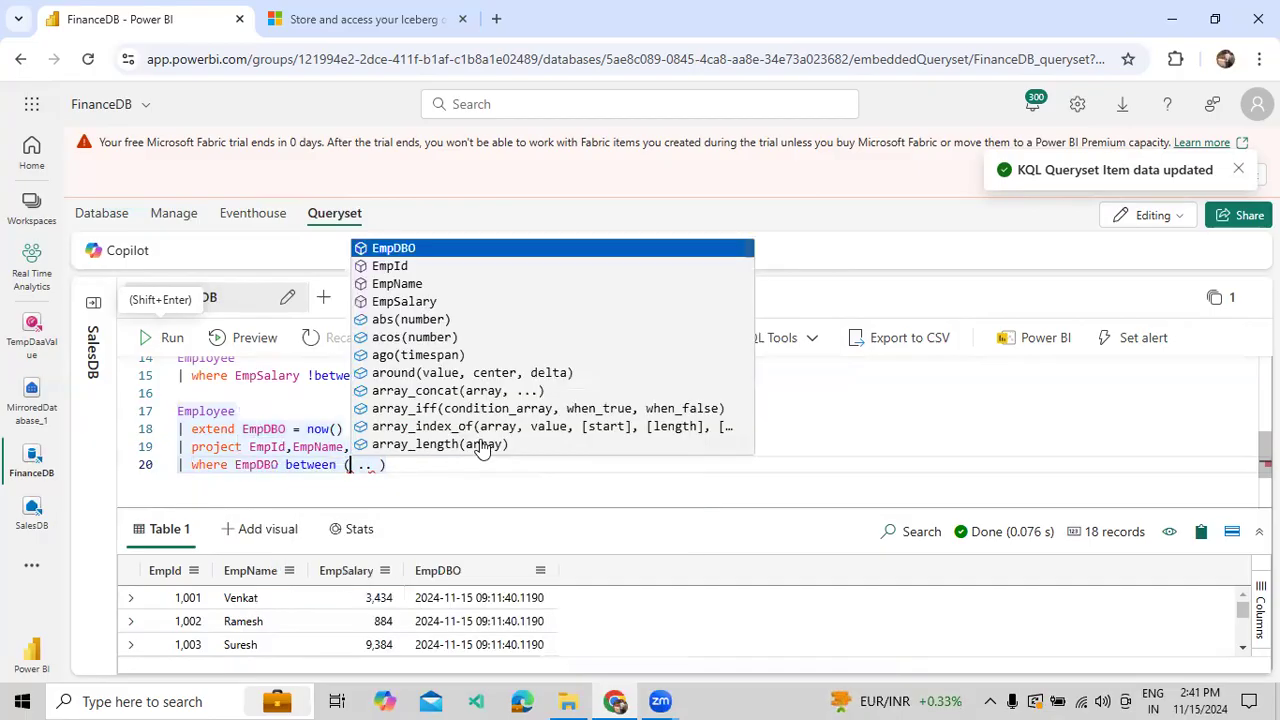
text(now)
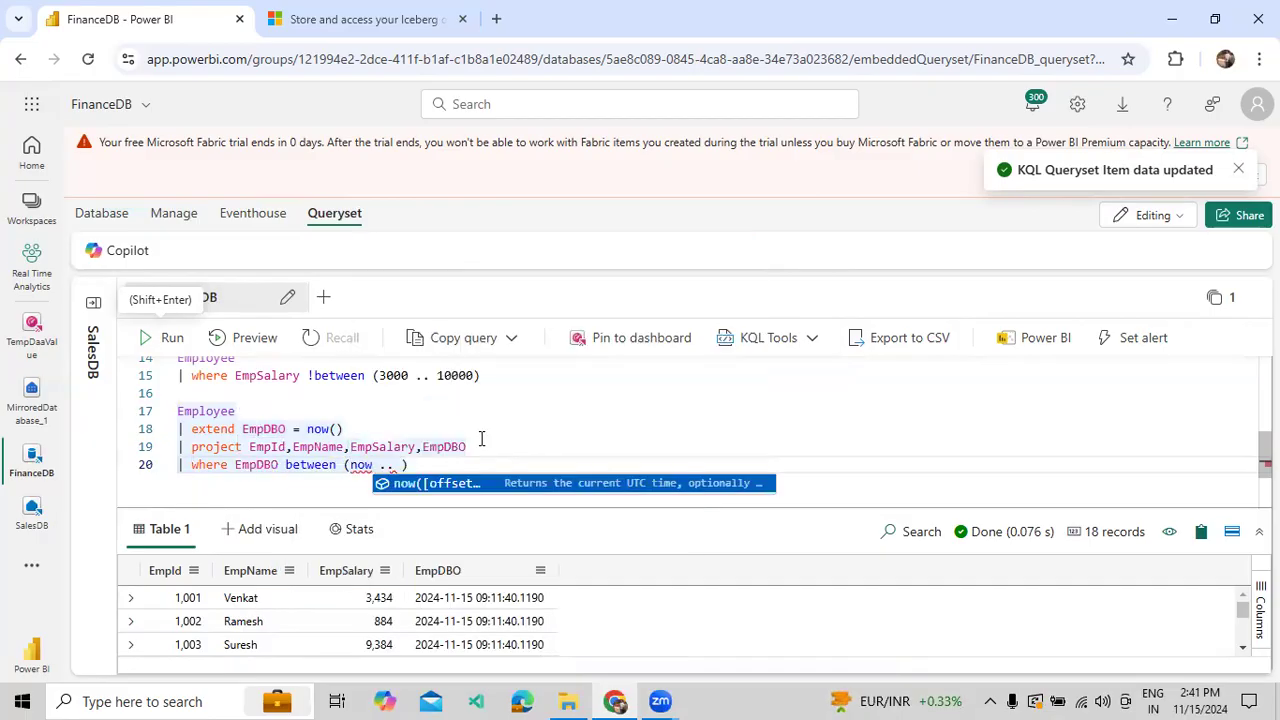
key(Tab)
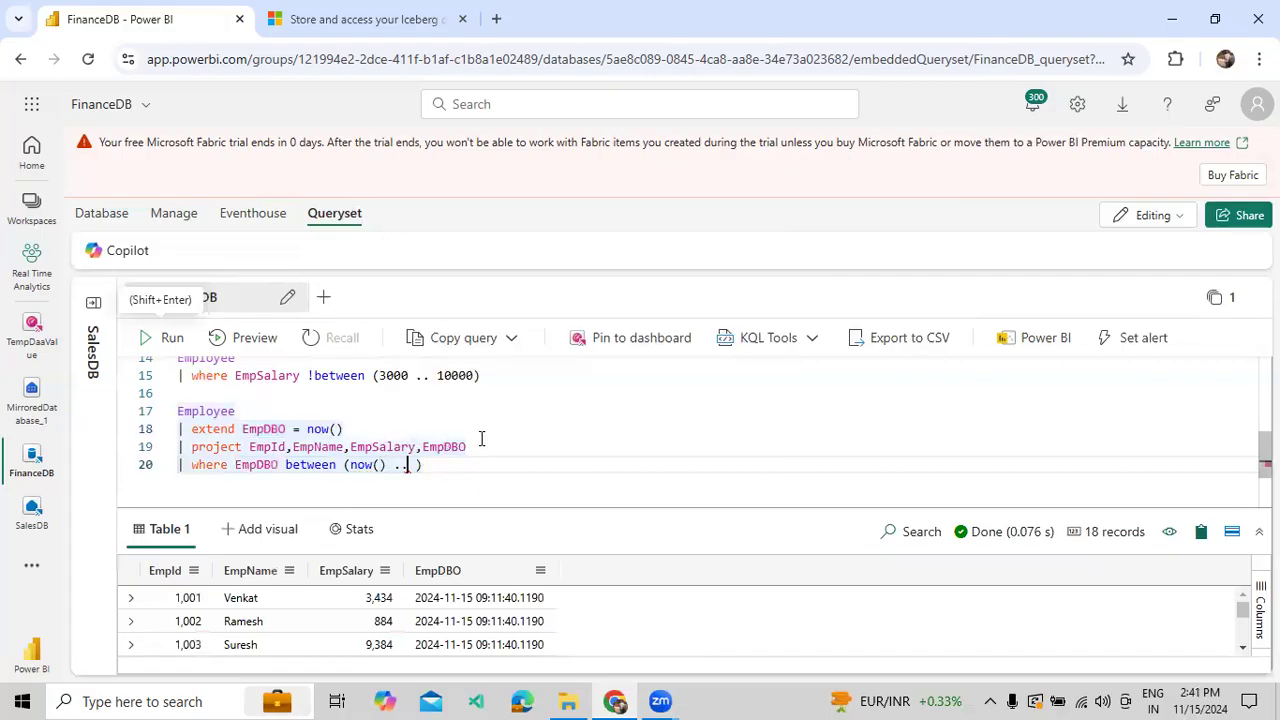
text(now)
key(Tab)
text(-2d)
drag(564, 472, 178, 412)
click(162, 350)
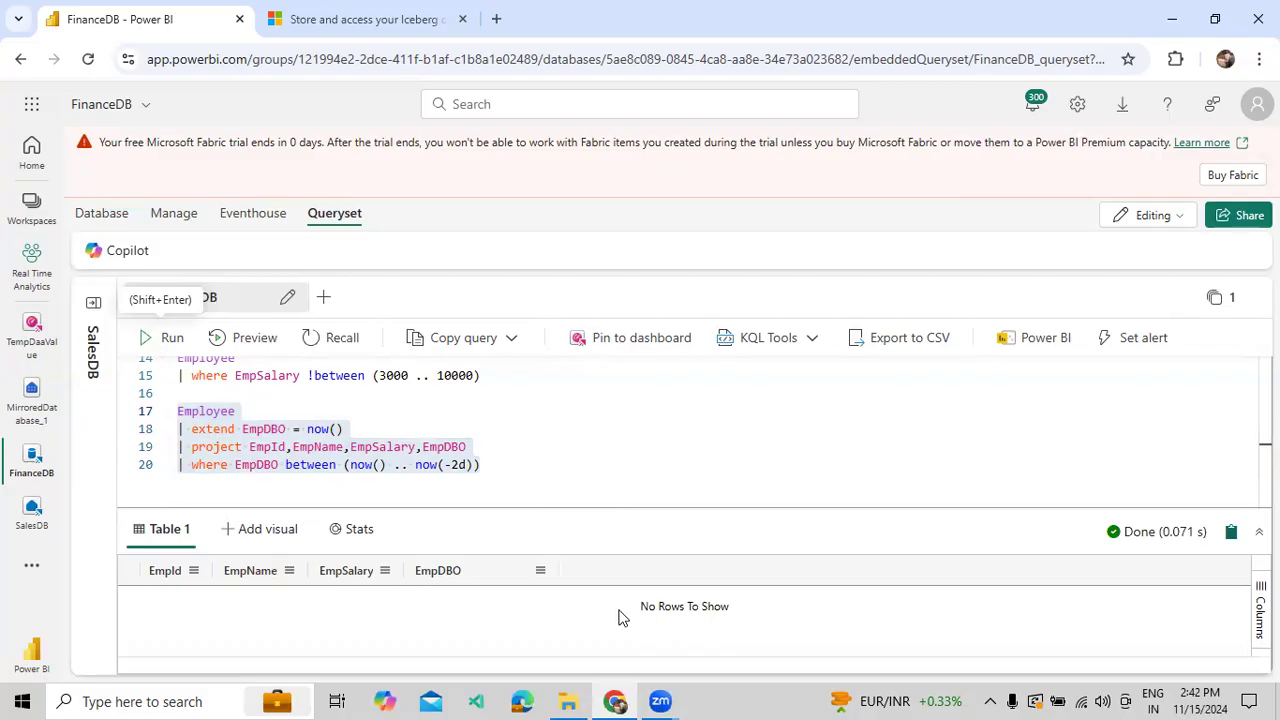
Review the extend, project and where lines of the sixth query, comparing how EmpDBO is defined, listed and filtered
click(308, 462)
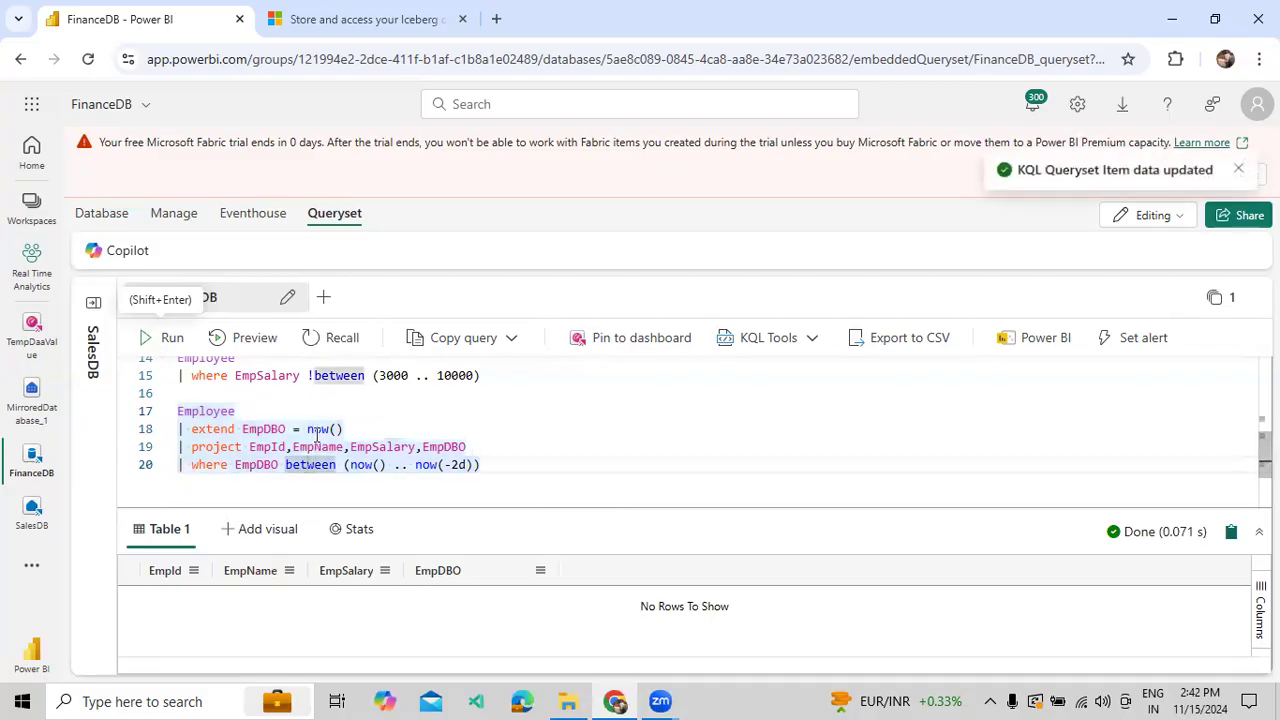
click(193, 429)
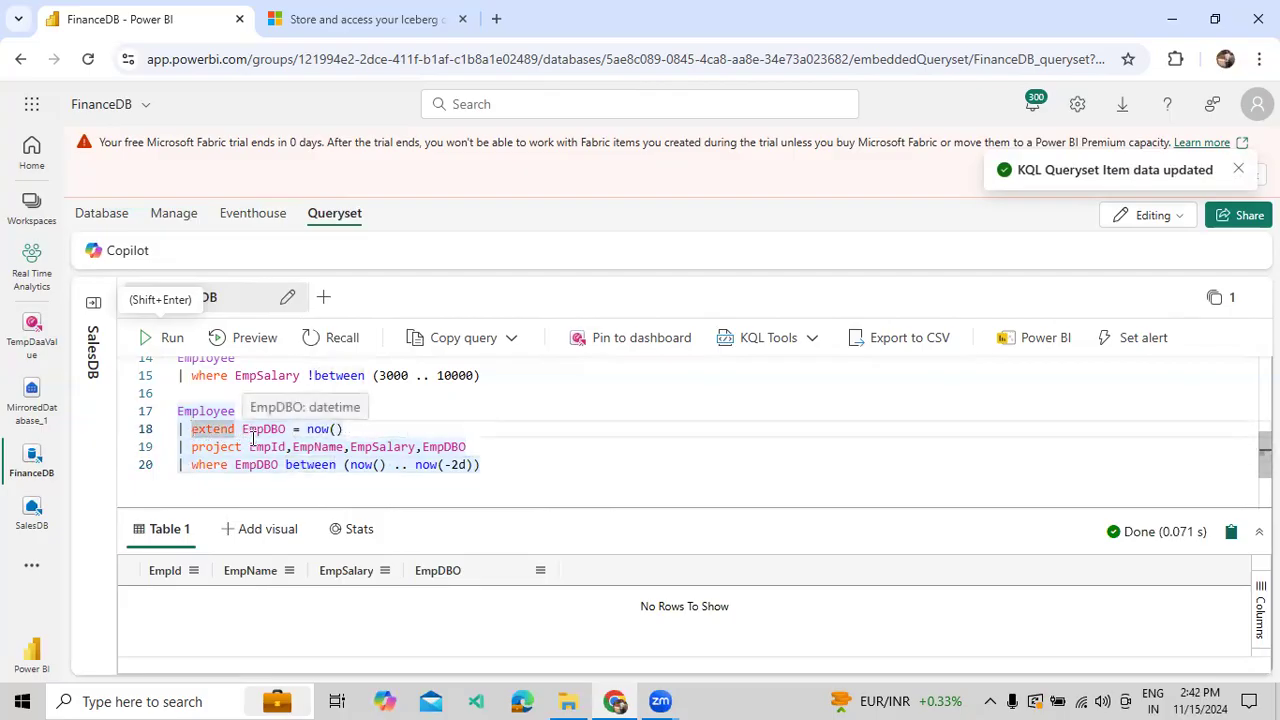
drag(249, 447, 477, 447)
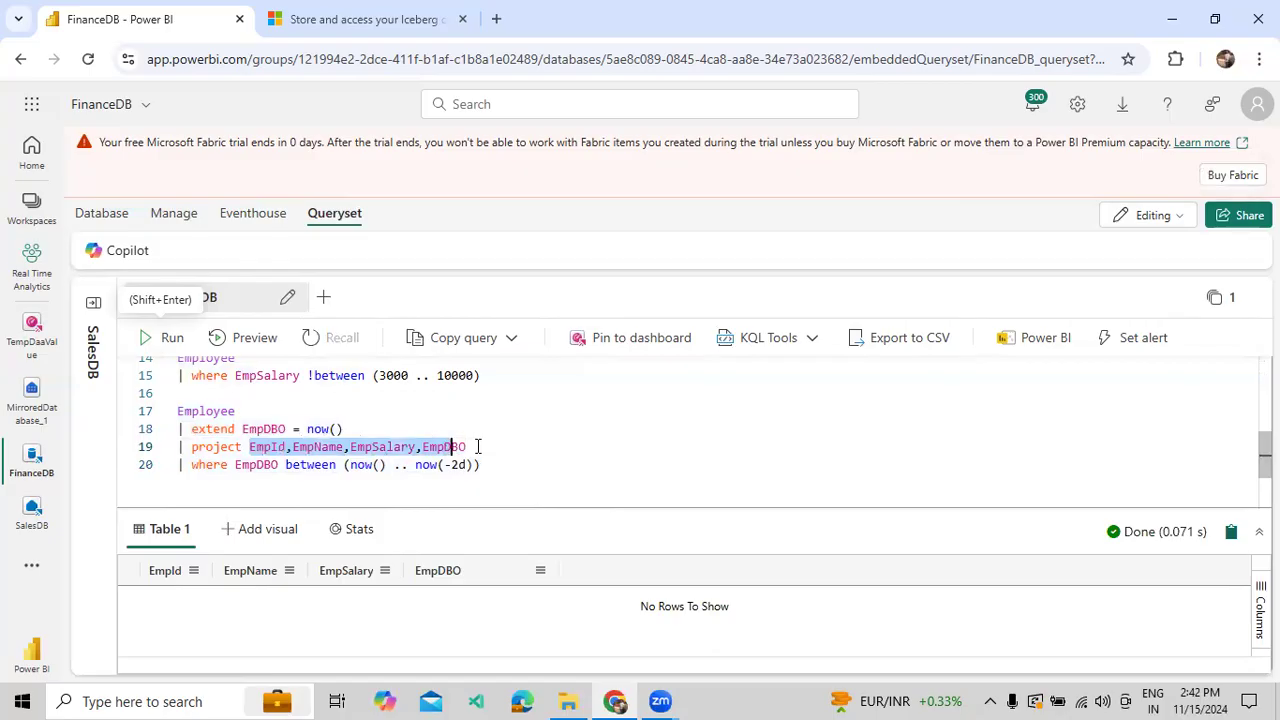
click(477, 447)
drag(235, 467, 484, 463)
click(517, 459)
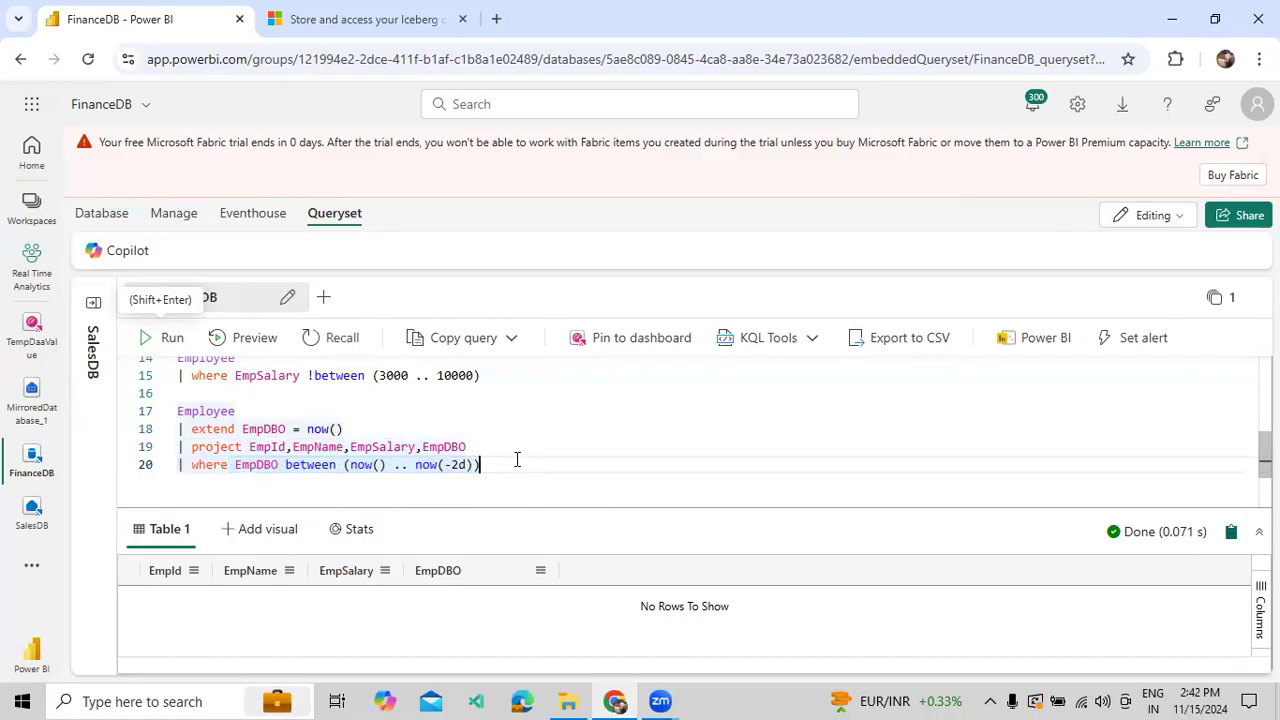
drag(506, 460, 205, 428)
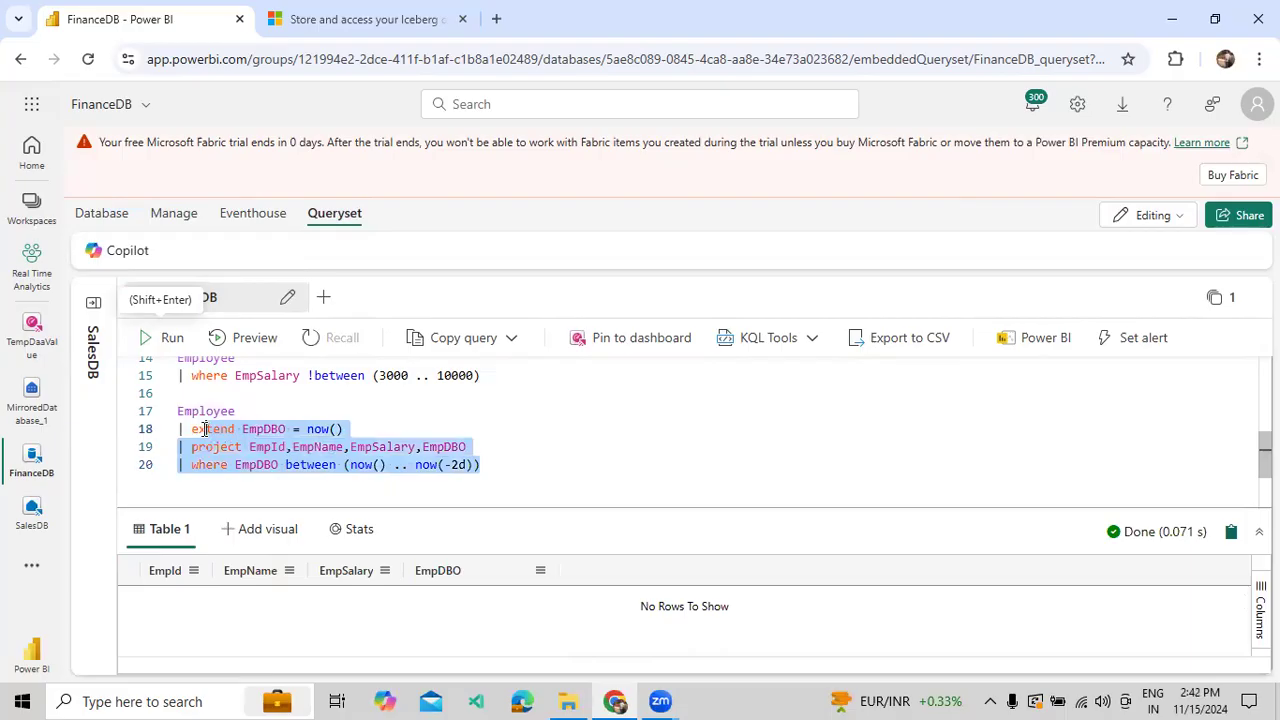
click(293, 428)
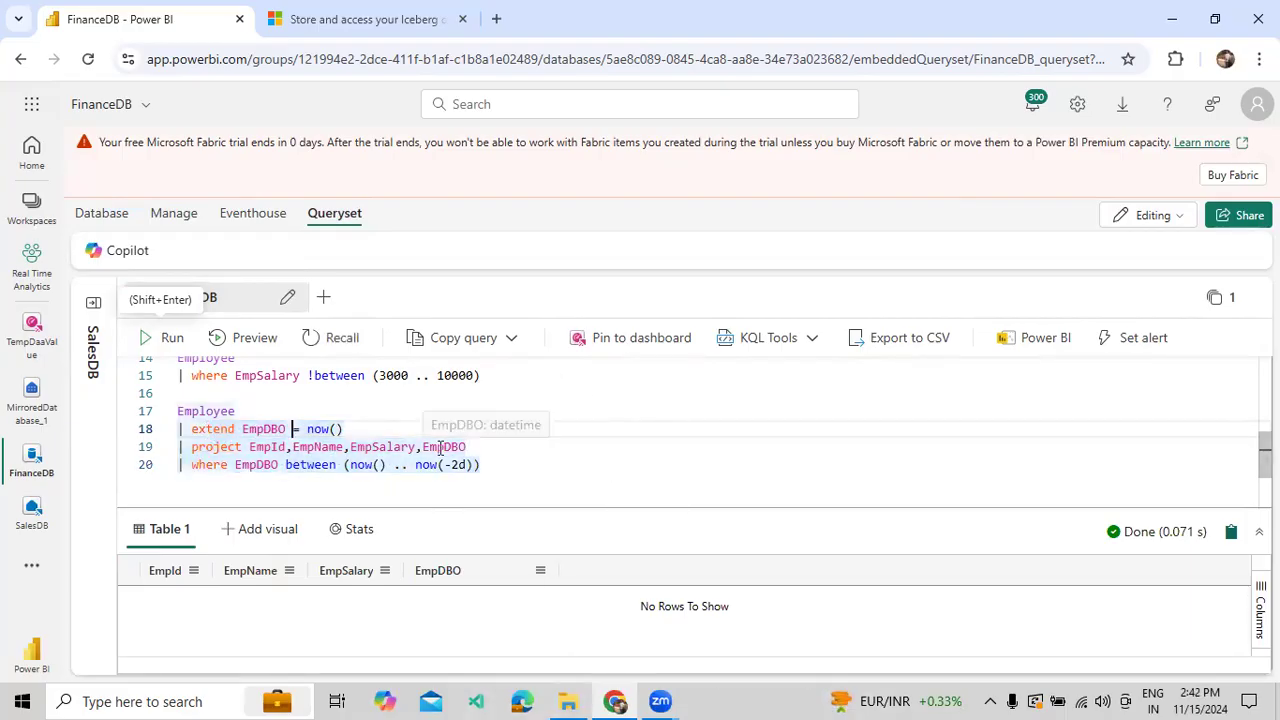
Write a seventh query below, Employee | summarize min(EmpSalary), and run it
click(515, 456)
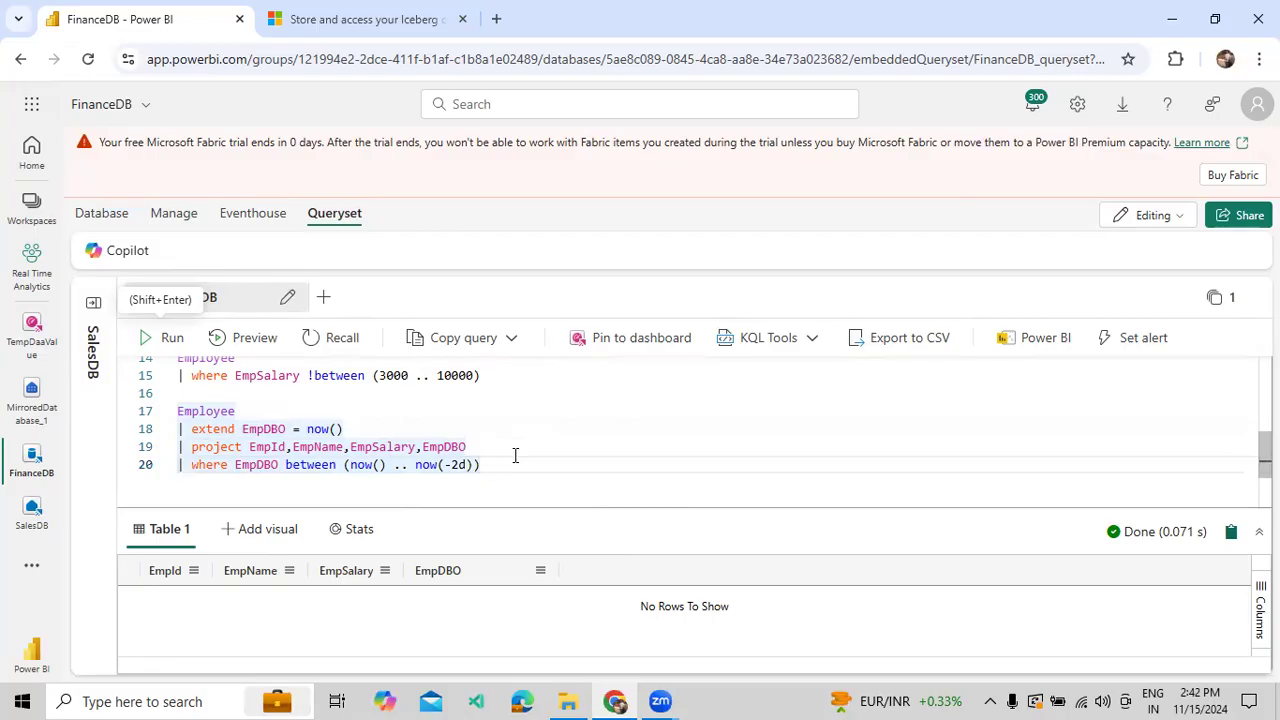
key(Return)
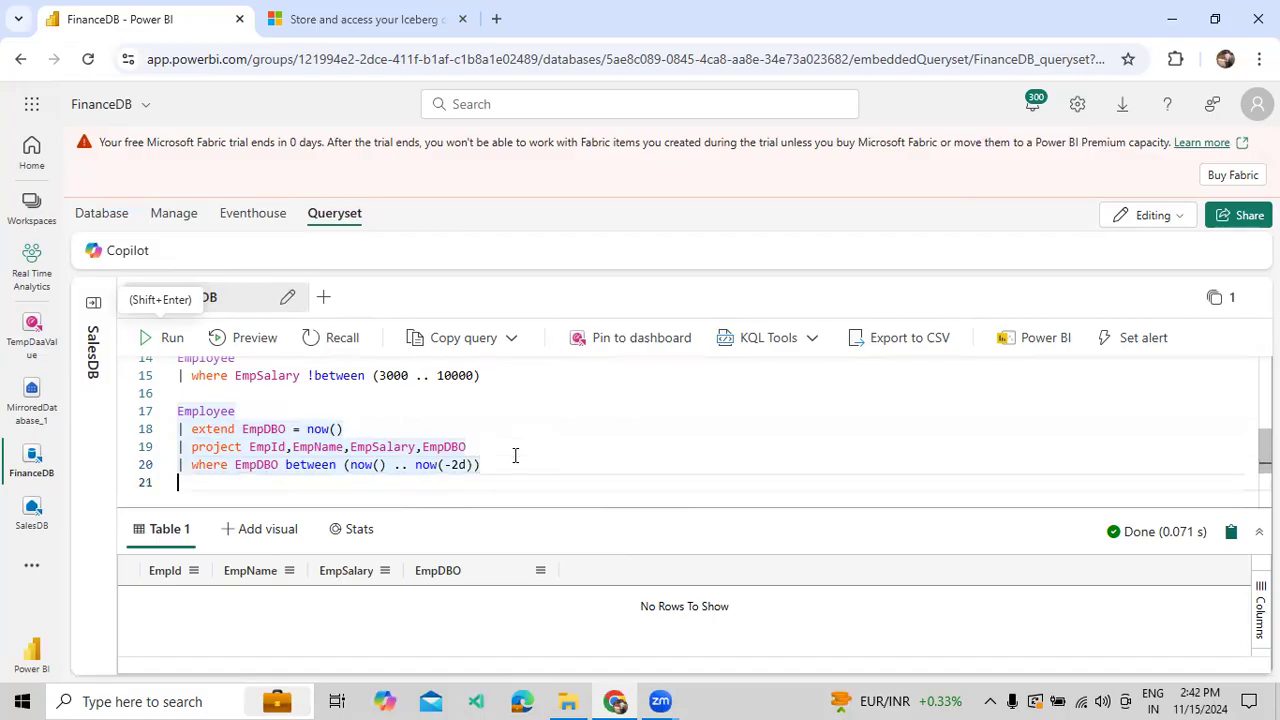
key(Return)
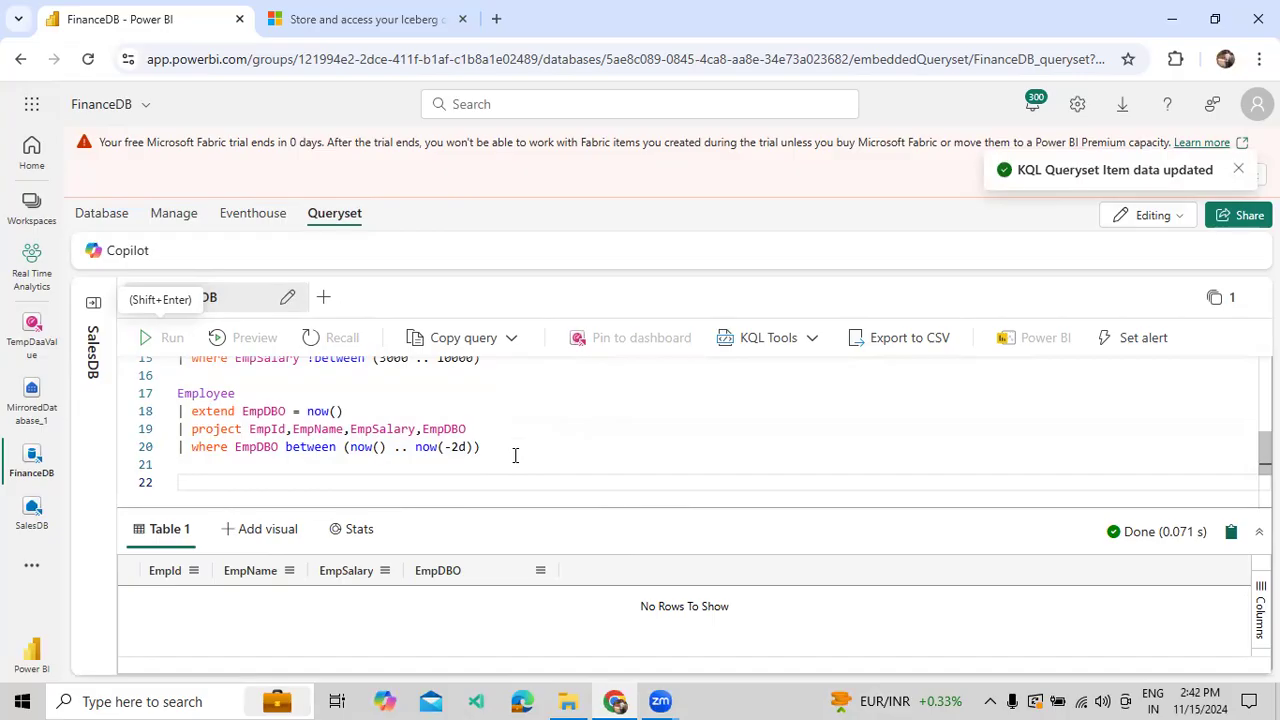
text(Employee)
key(Return)
text(| su)
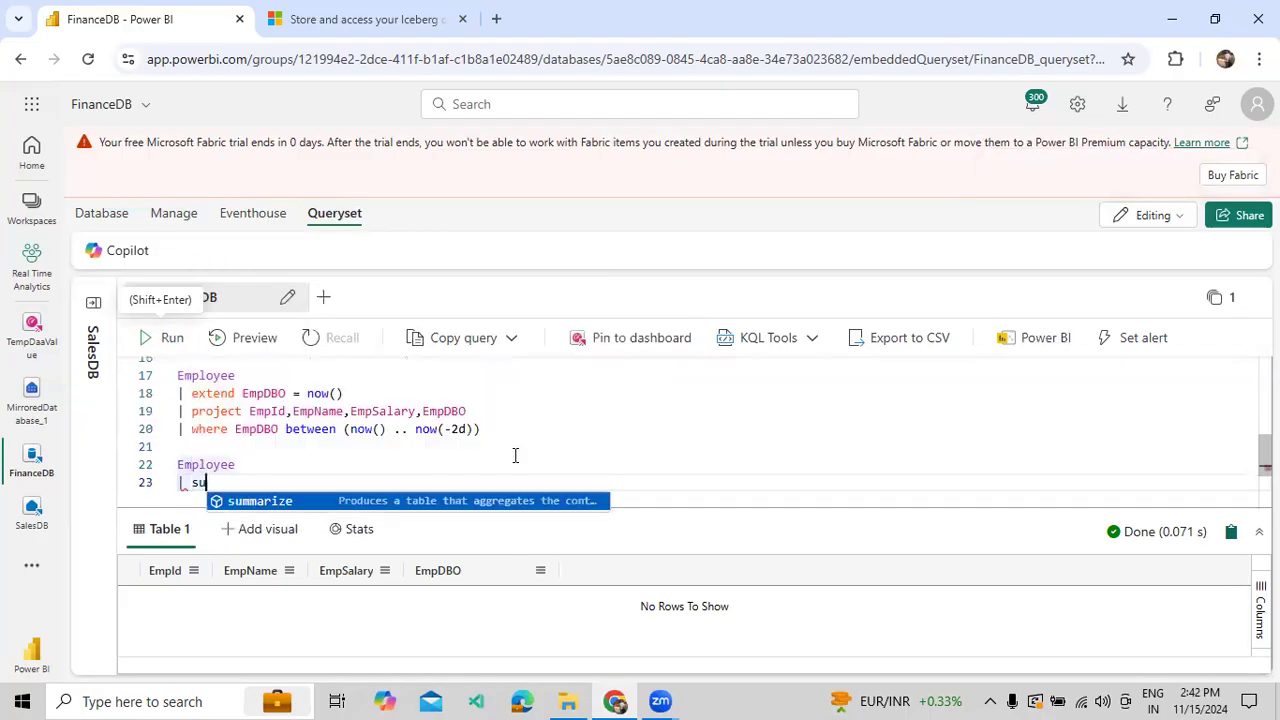
key(Tab)
text(mi)
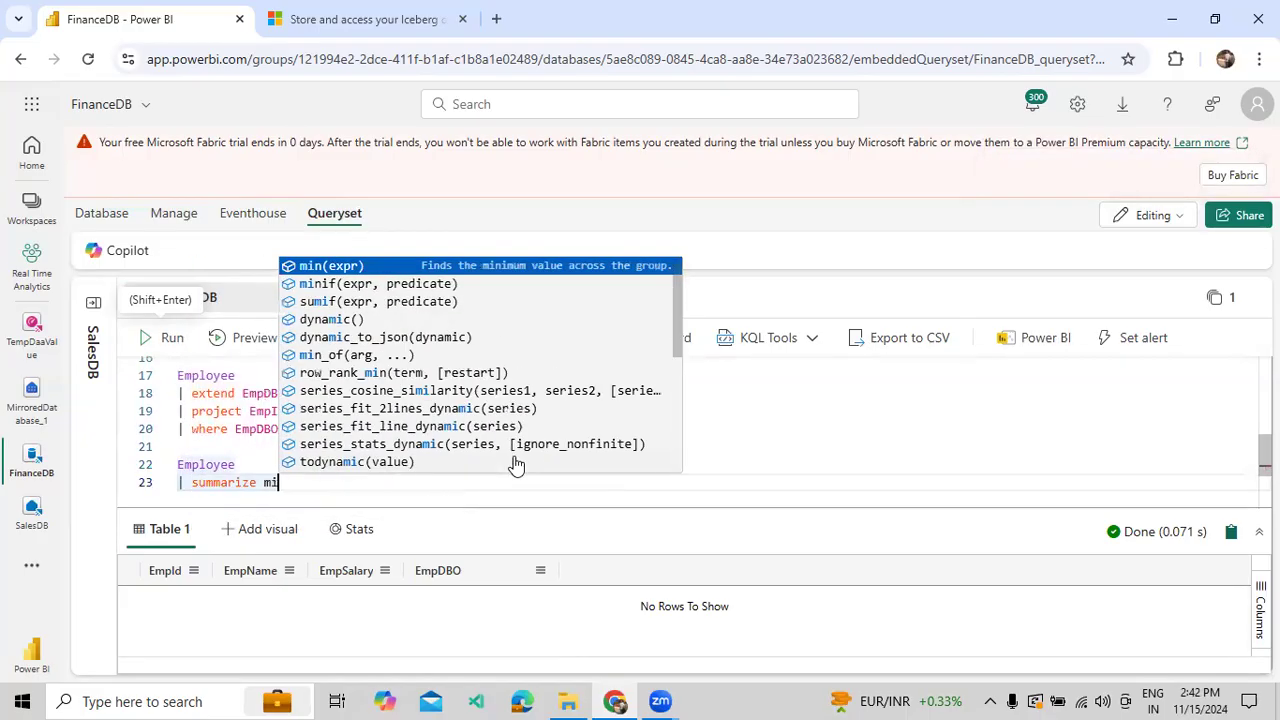
text(n(EmpS)
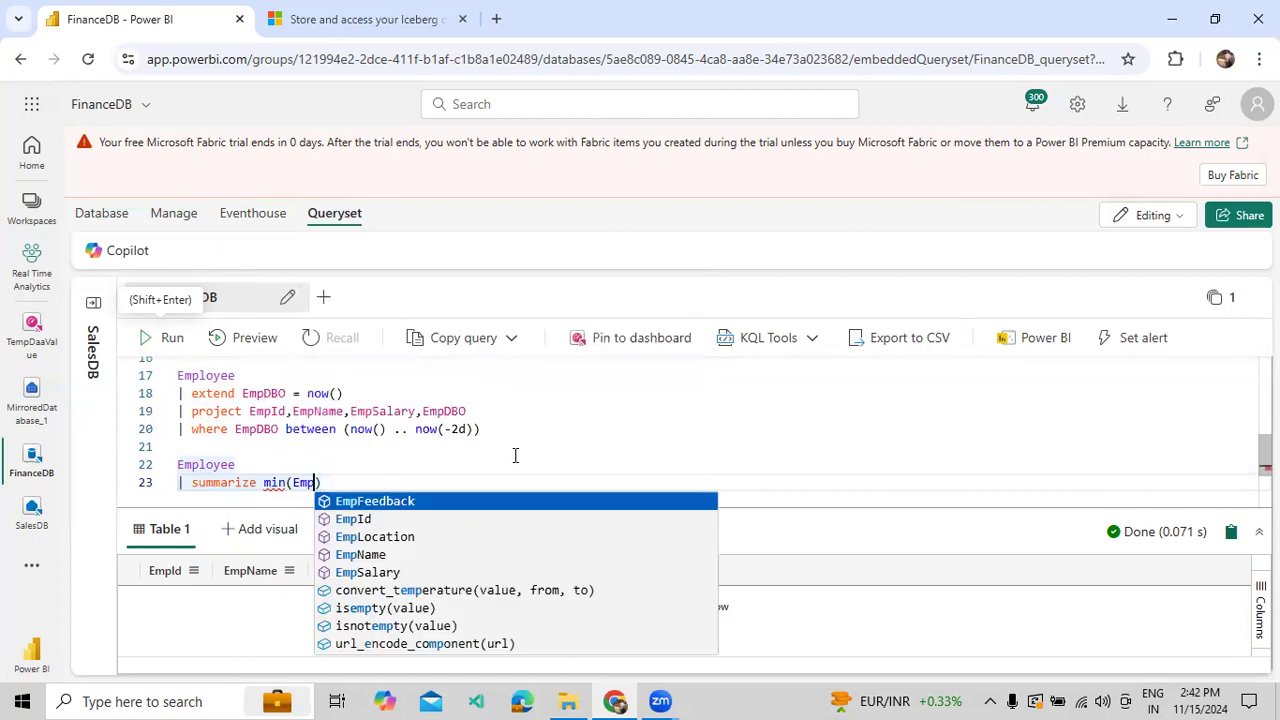
key(Tab)
drag(408, 486, 146, 461)
click(157, 340)
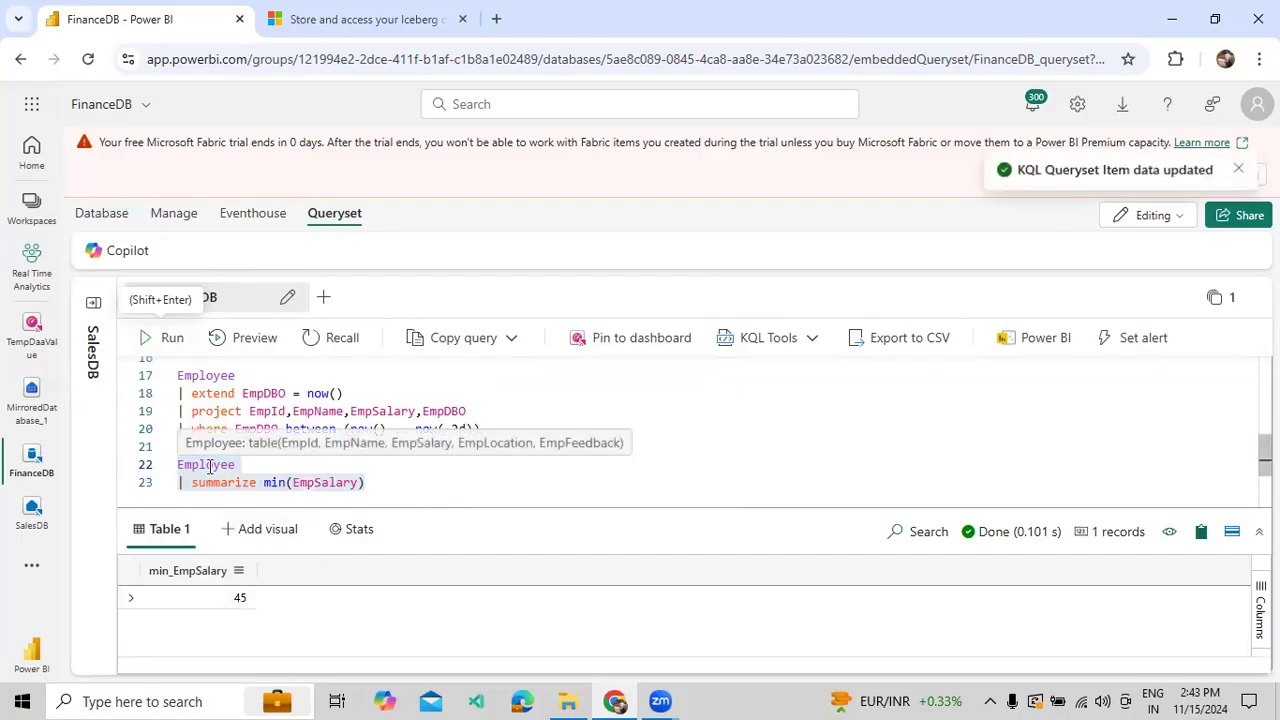
Start an eighth query on Employee below the seventh, with a summarize line using the min function
click(398, 489)
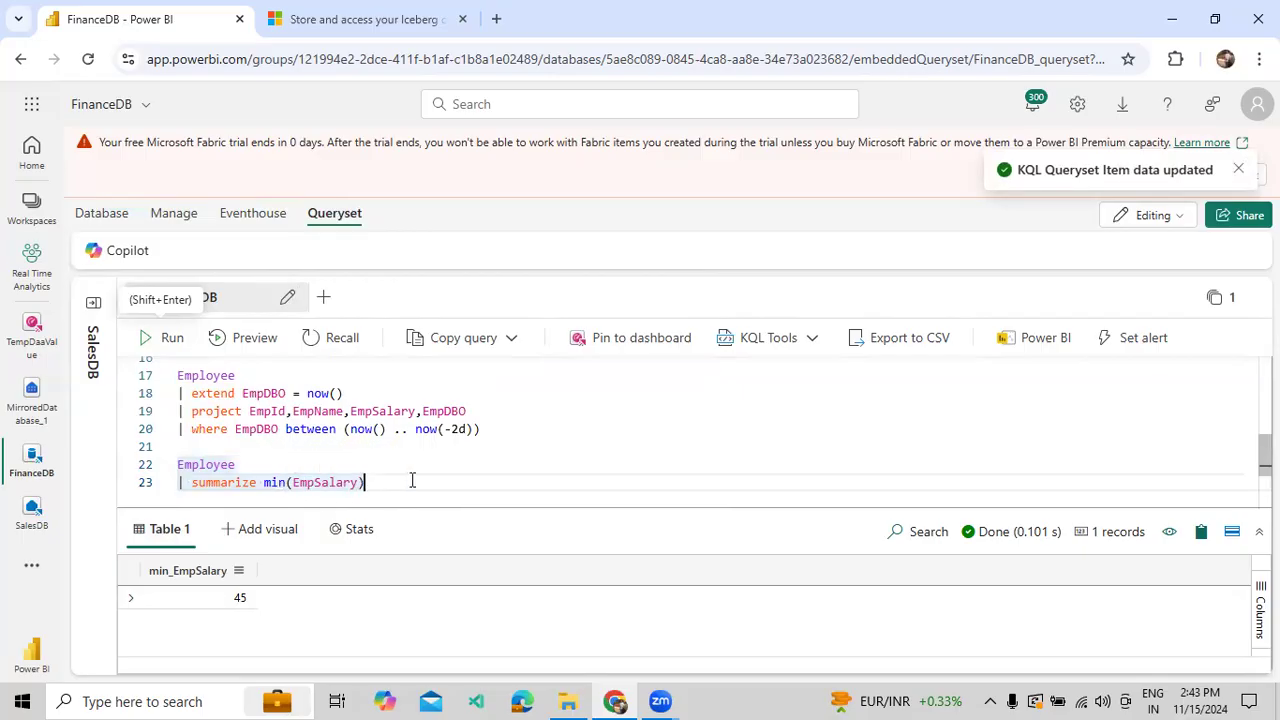
key(Return)
key(Return)
text(Employee)
key(Return)
text(| su)
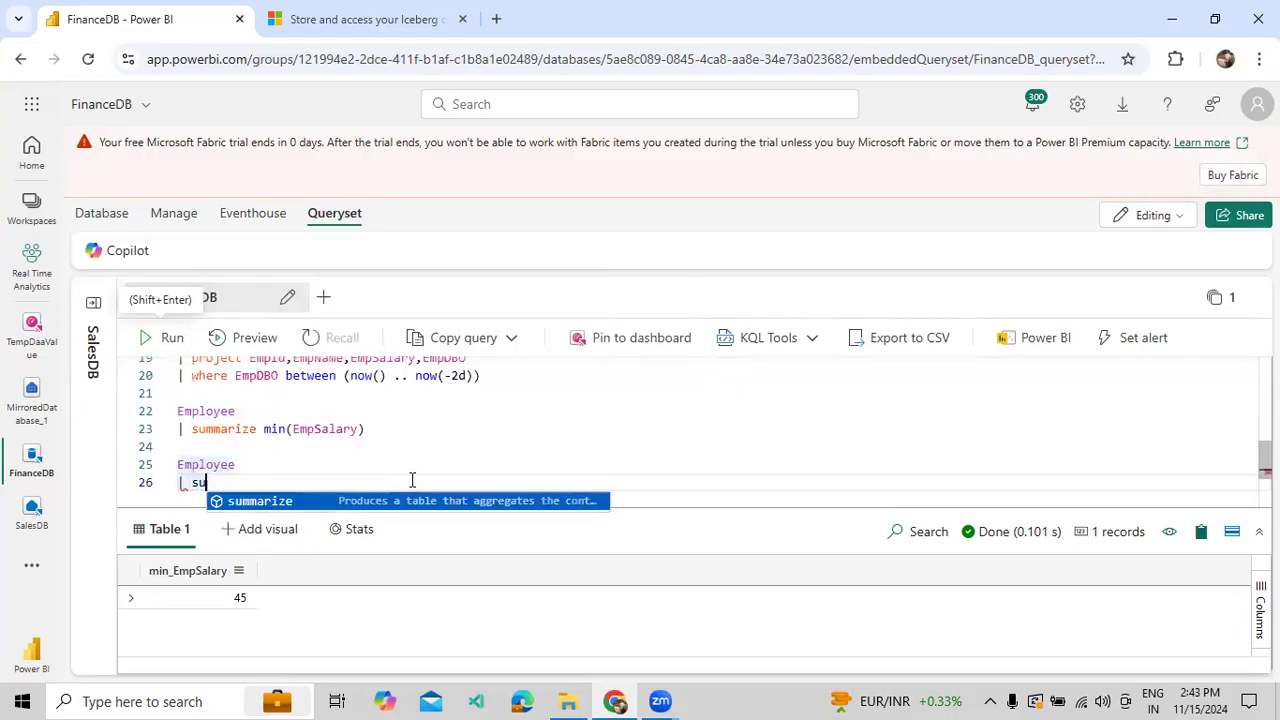
text(mmarize min(Em)
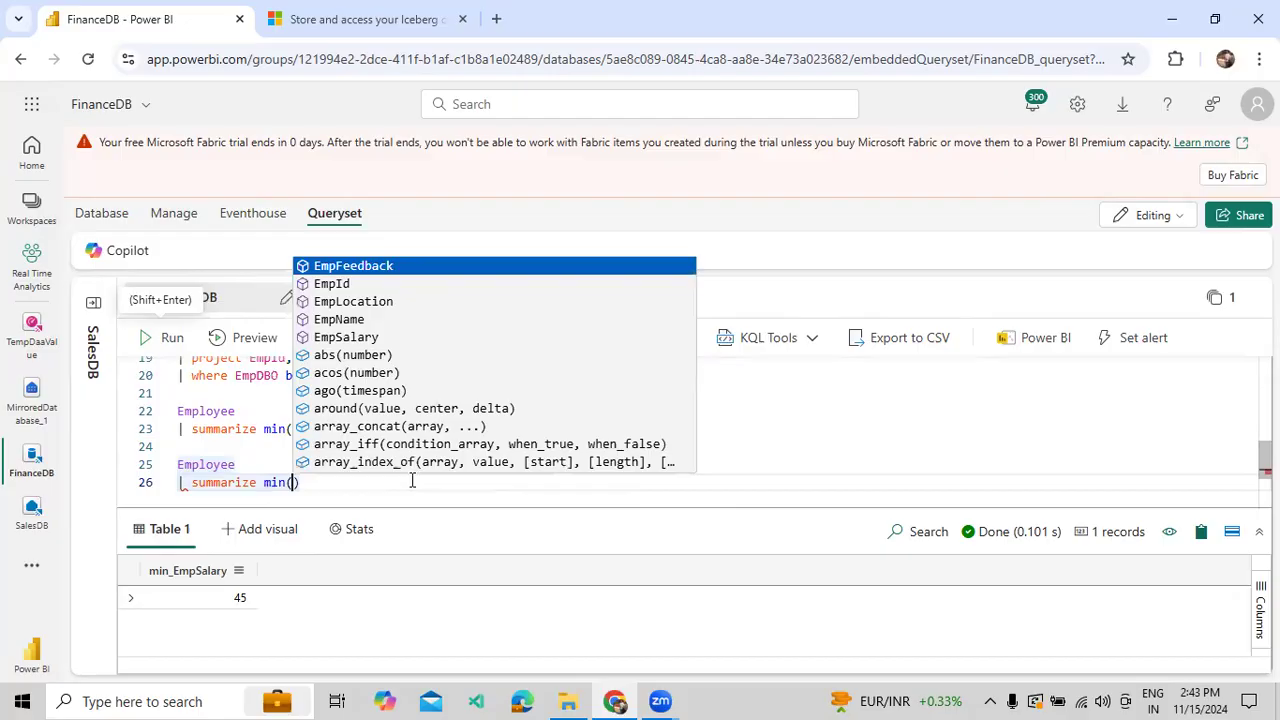
Complete the eighth query's summarize line as min(EmpSalary) by EmpLocation
text(p)
key(Tab)
key(BackSpace)
key(BackSpace)
key(BackSpace)
key(BackSpace)
key(BackSpace)
key(BackSpace)
key(BackSpace)
key(BackSpace)
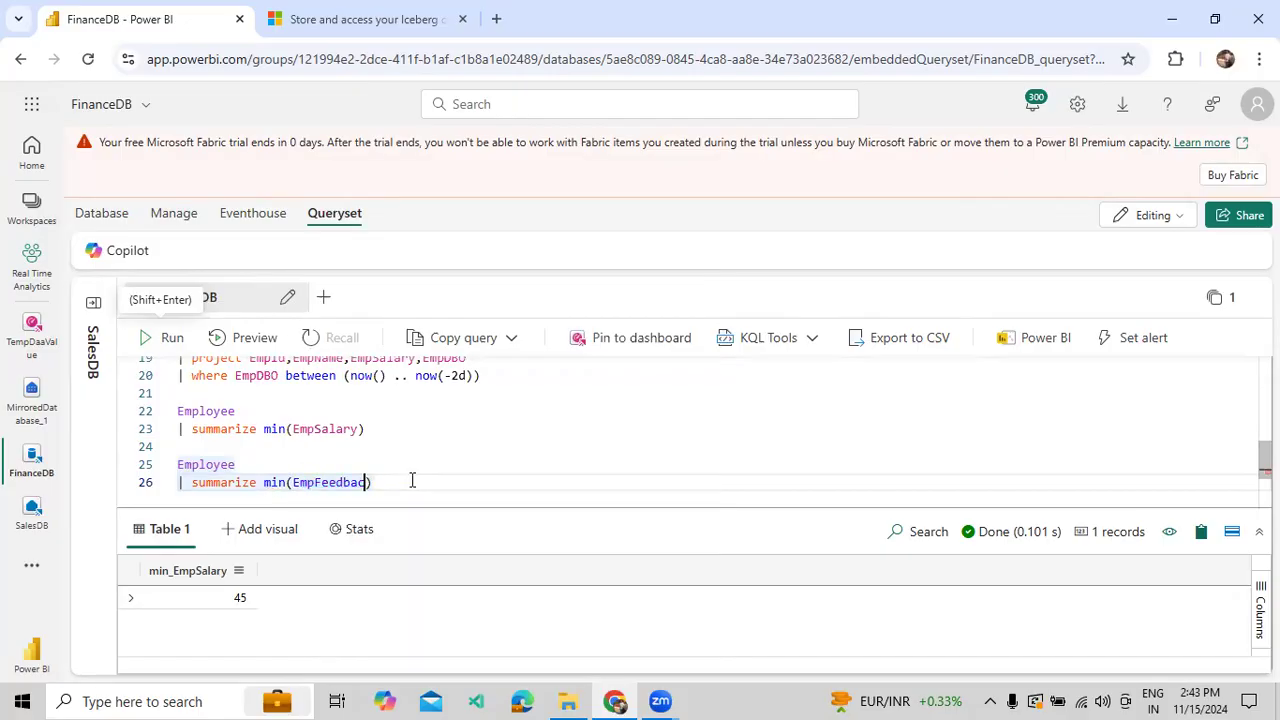
text(S)
key(Tab)
key(End)
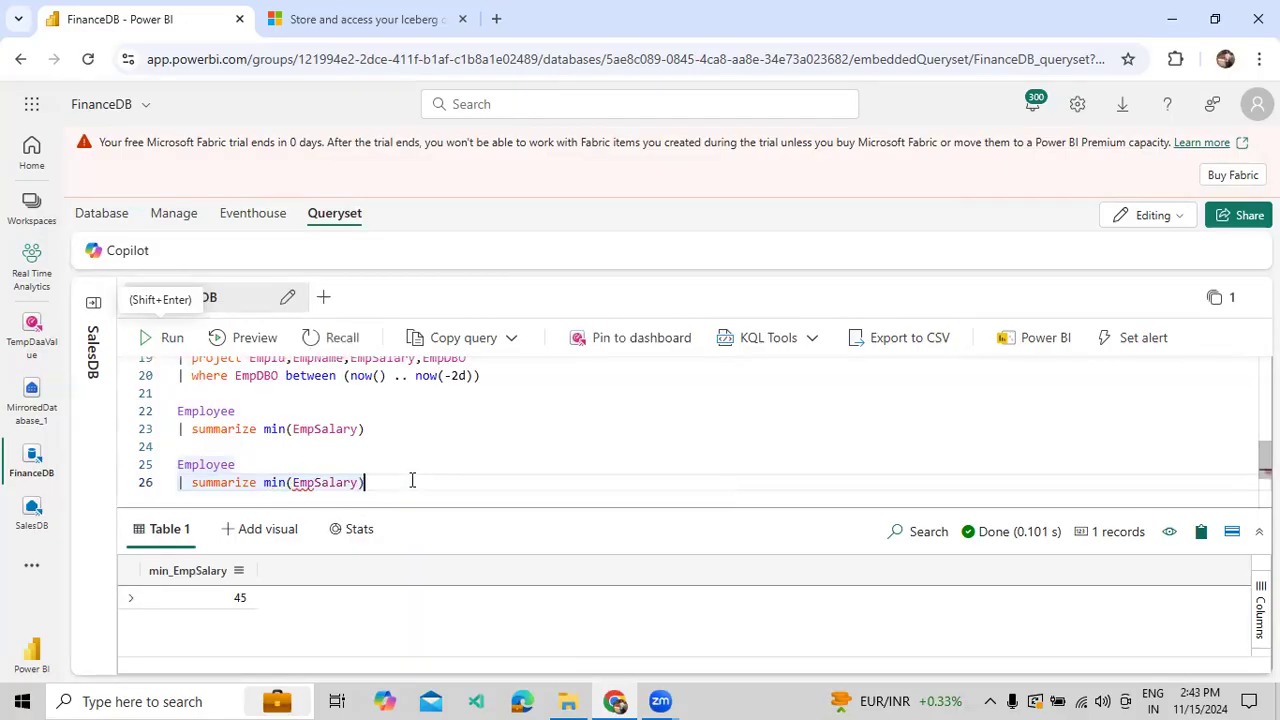
text(by EmpL)
key(Tab)
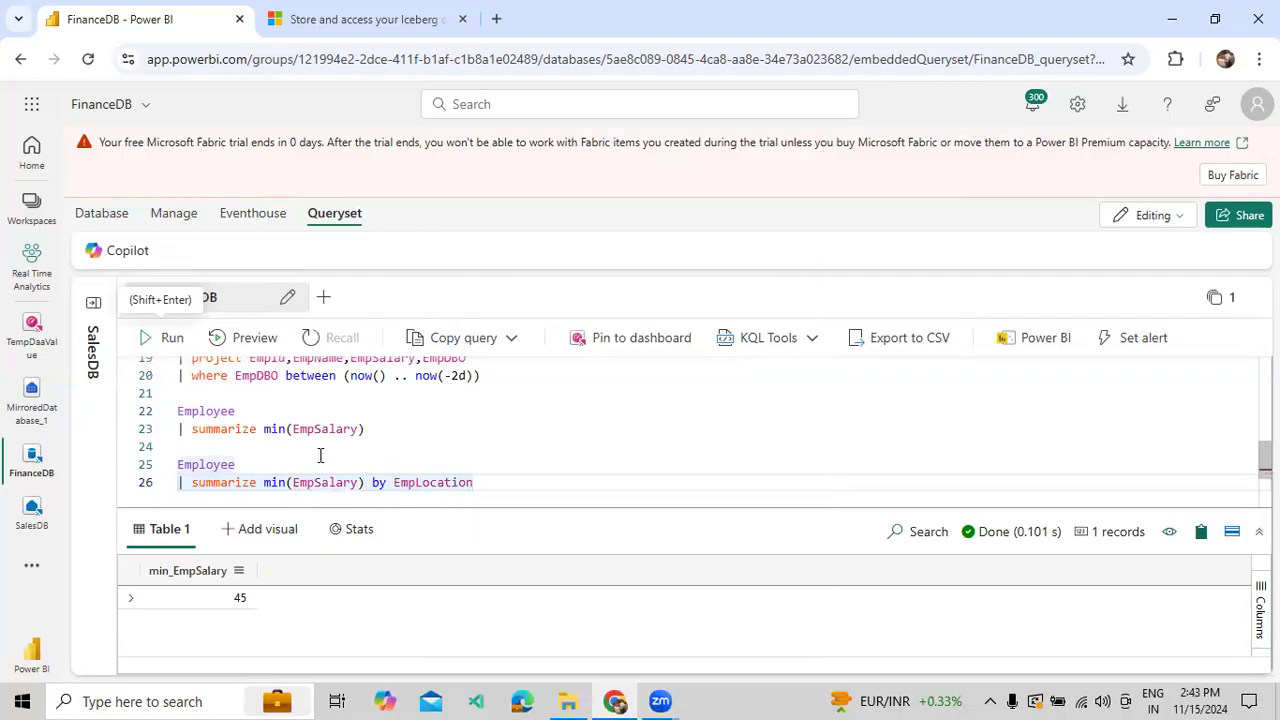
Run the ungrouped minimum-salary query on lines 22 and 23 again and check its result
drag(400, 431, 172, 411)
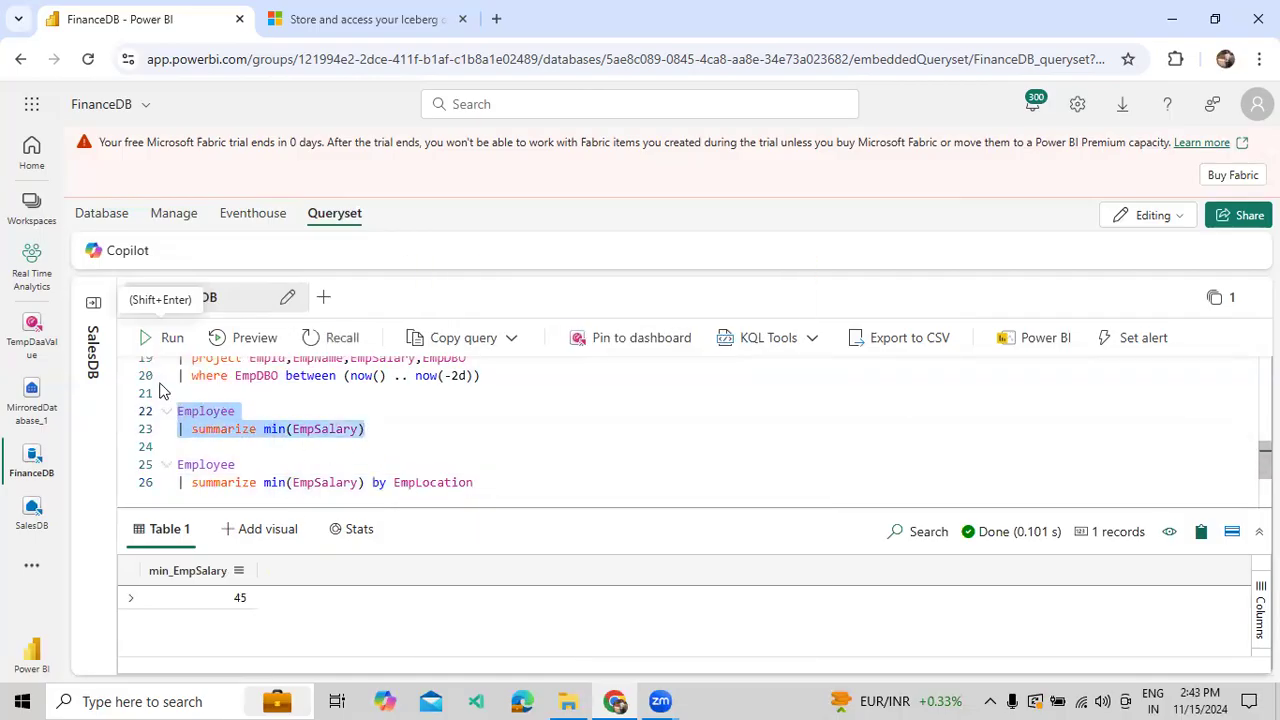
click(150, 341)
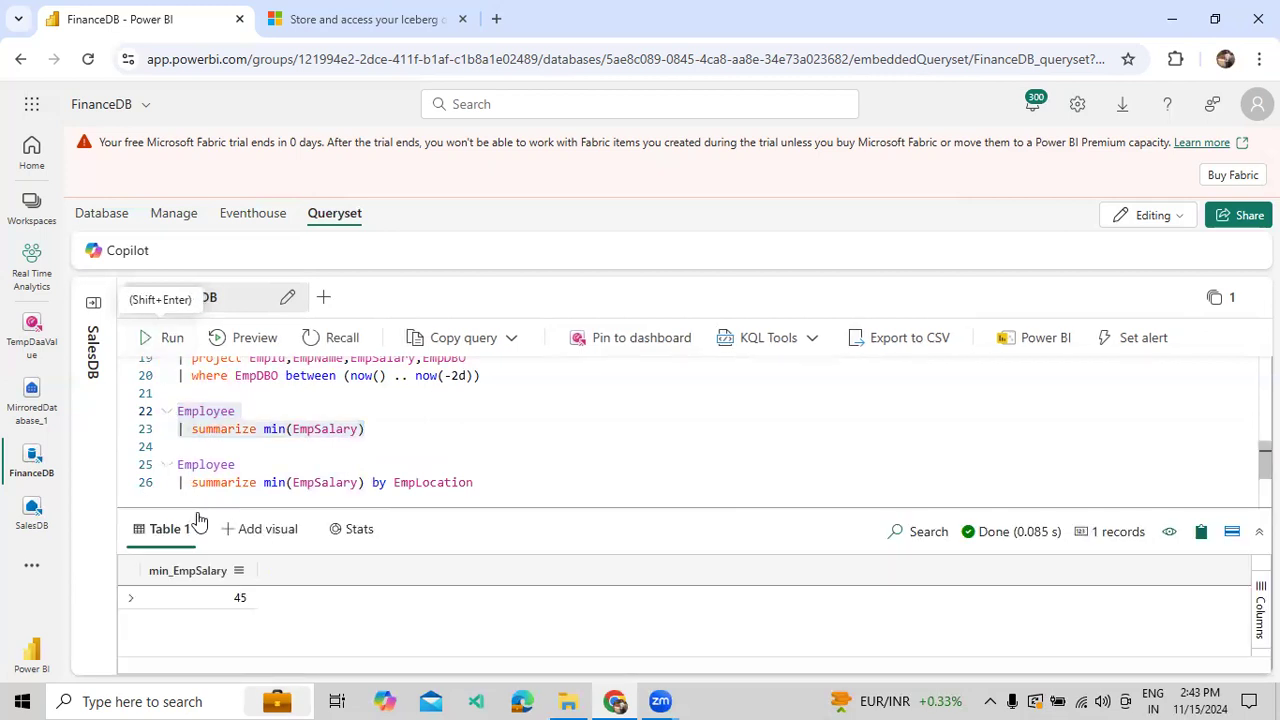
click(240, 601)
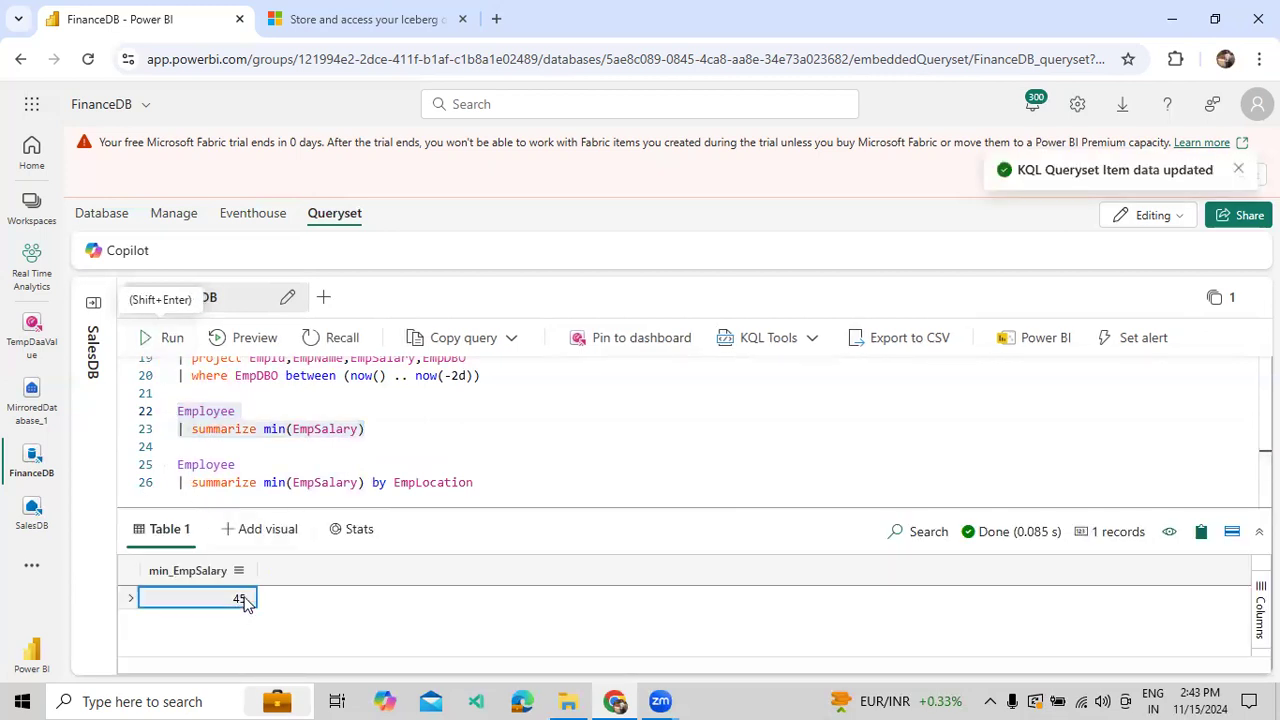
Run the eighth query on lines 25 and 26, which groups the minimum salary by EmpLocation
click(343, 485)
double_click(433, 482)
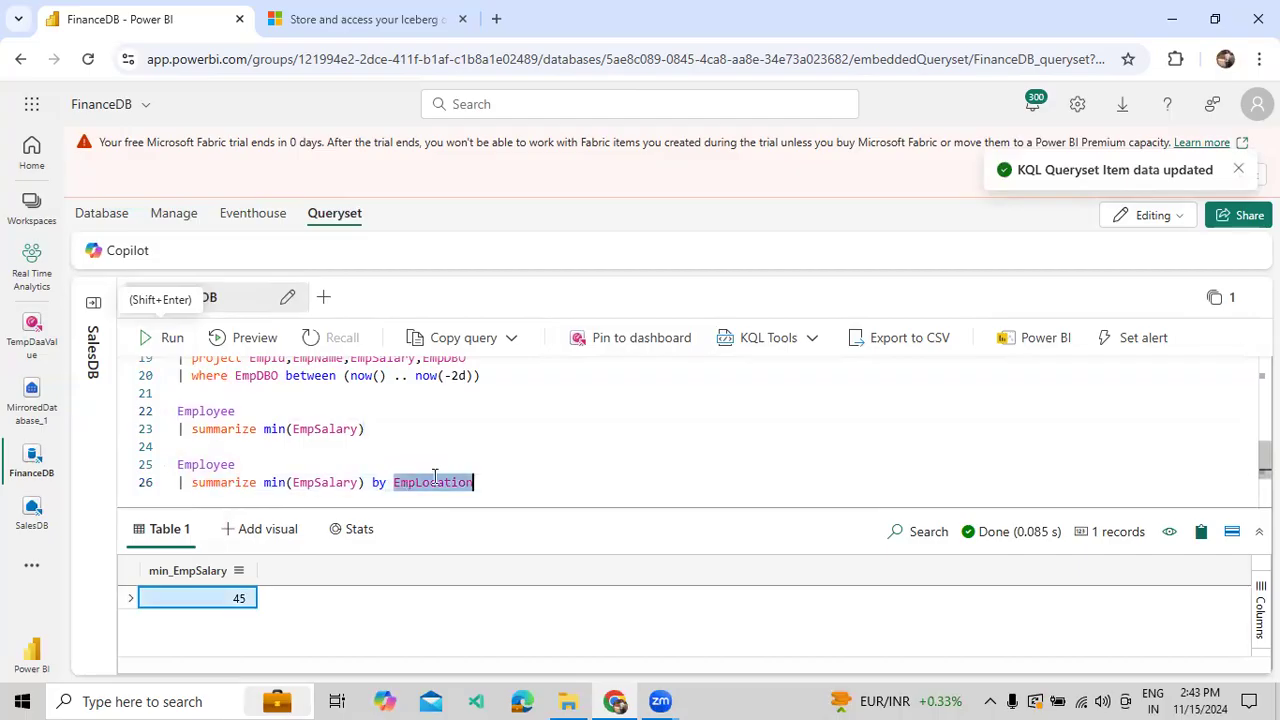
drag(476, 482, 177, 464)
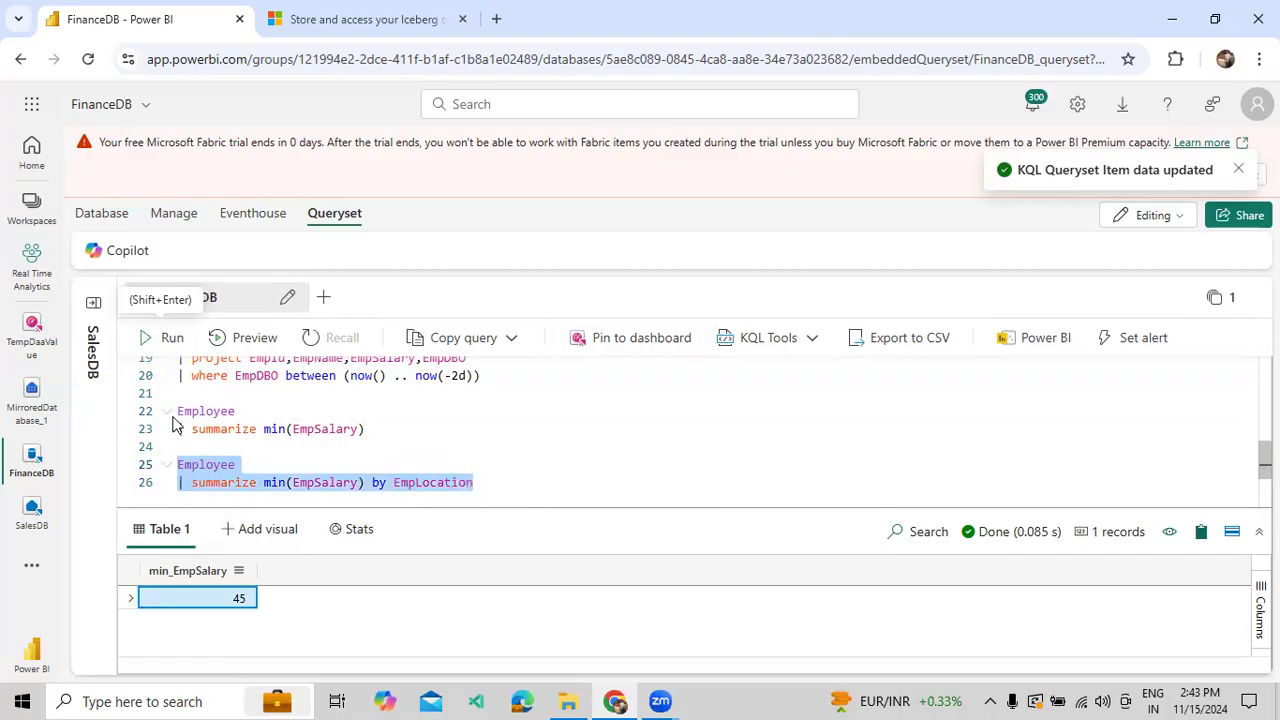
click(165, 340)
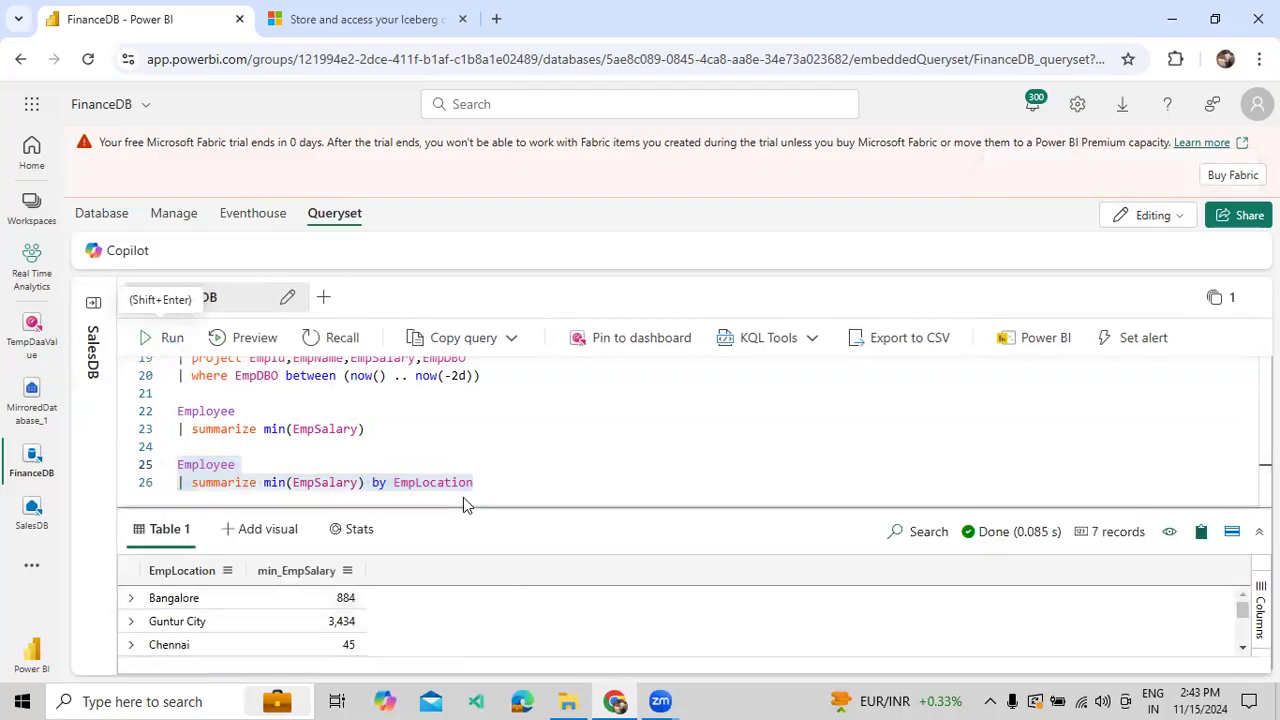
Enlarge the results area to examine the minimum salary of each location, then shrink it to reveal the query editor
drag(463, 503, 468, 410)
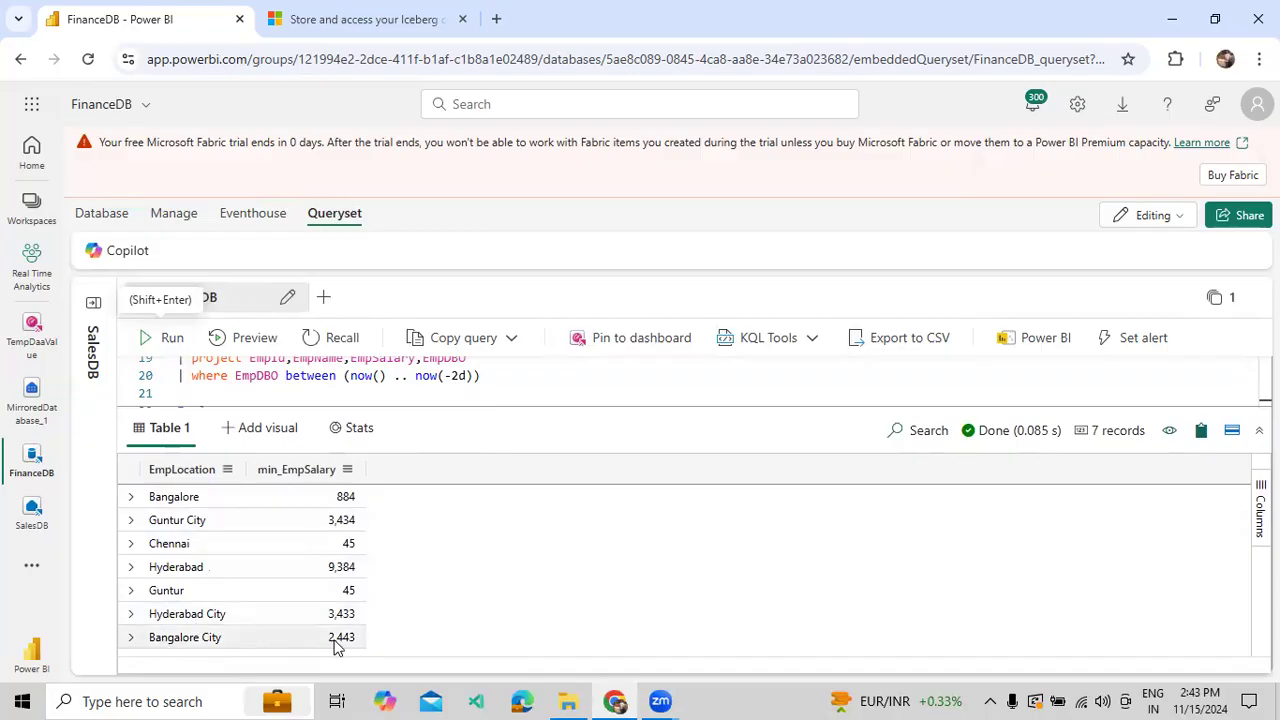
drag(229, 501, 303, 500)
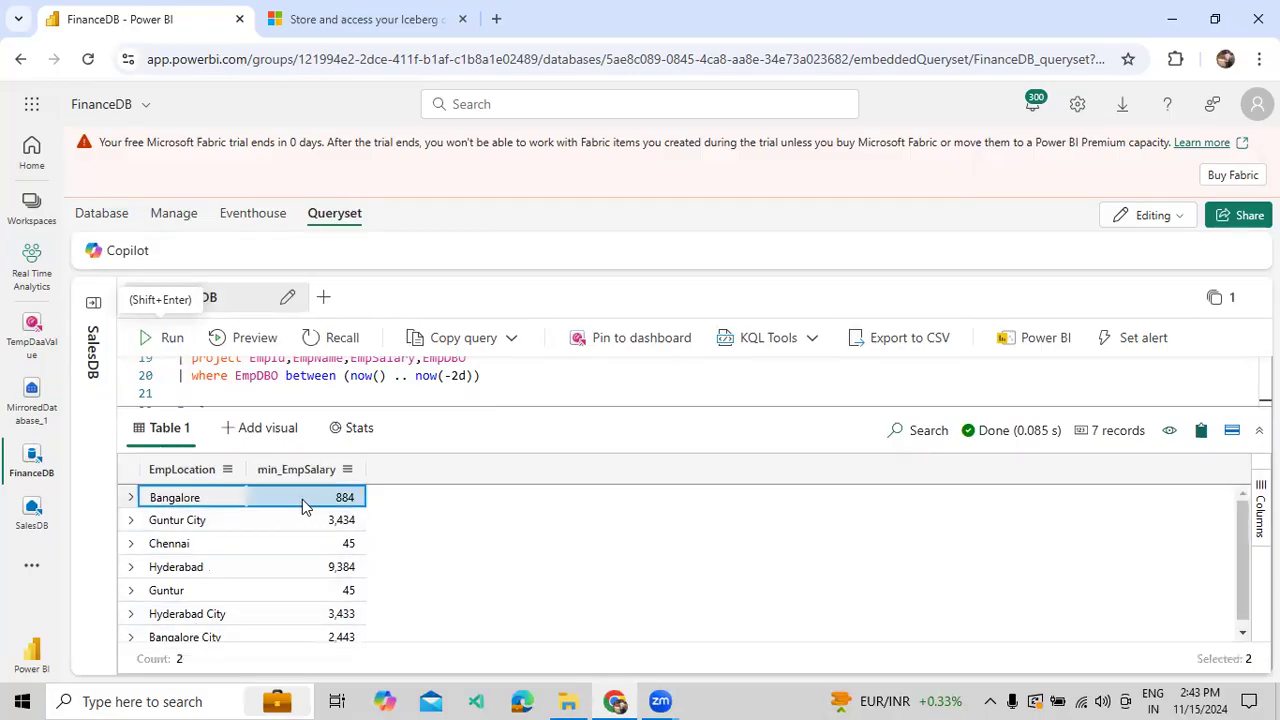
drag(471, 404, 466, 554)
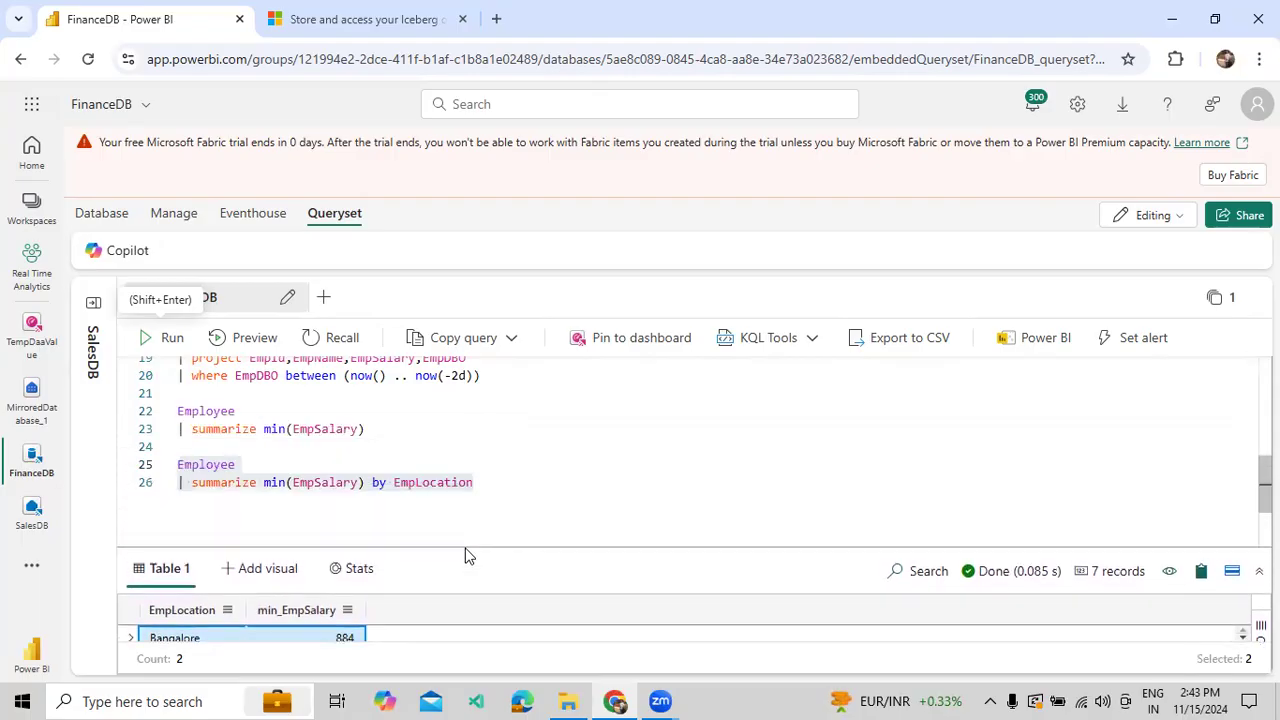
Add EmpId to the grouping of the minimum-salary query on line 26 and run lines 25 and 26
click(522, 480)
key(Return)
key(Return)
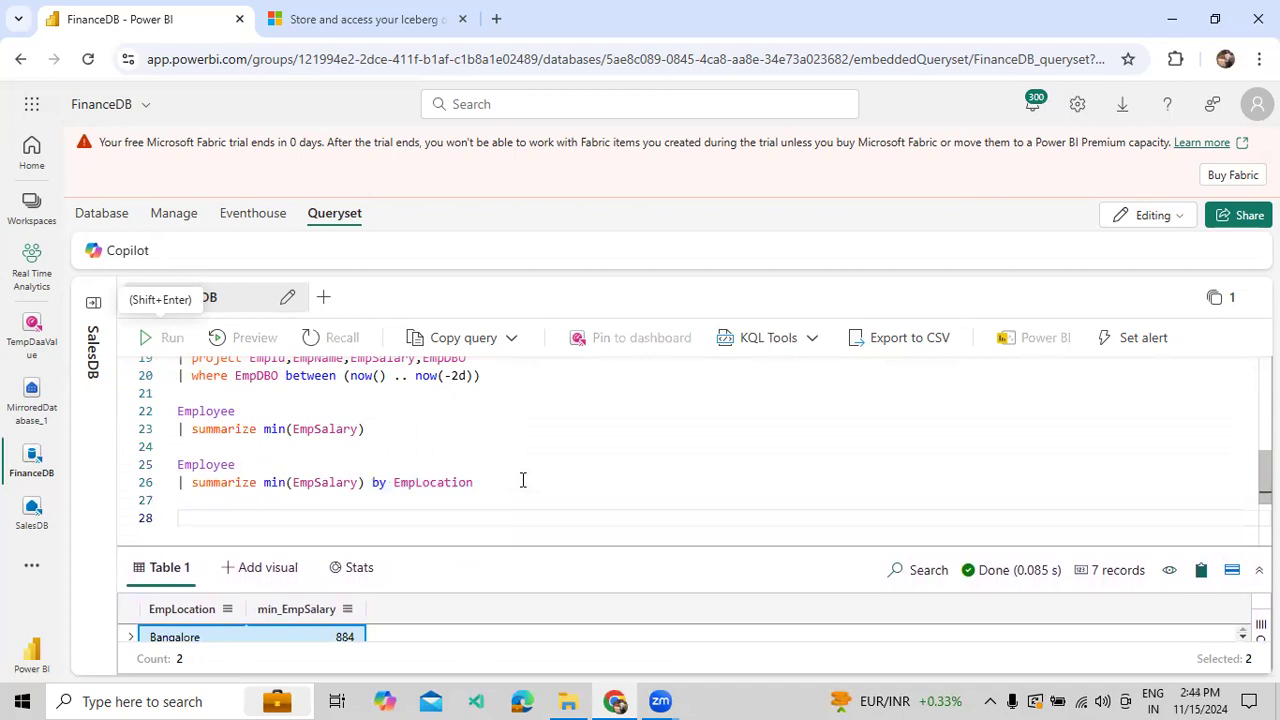
key(BackSpace)
key(BackSpace)
text(,EmpId)
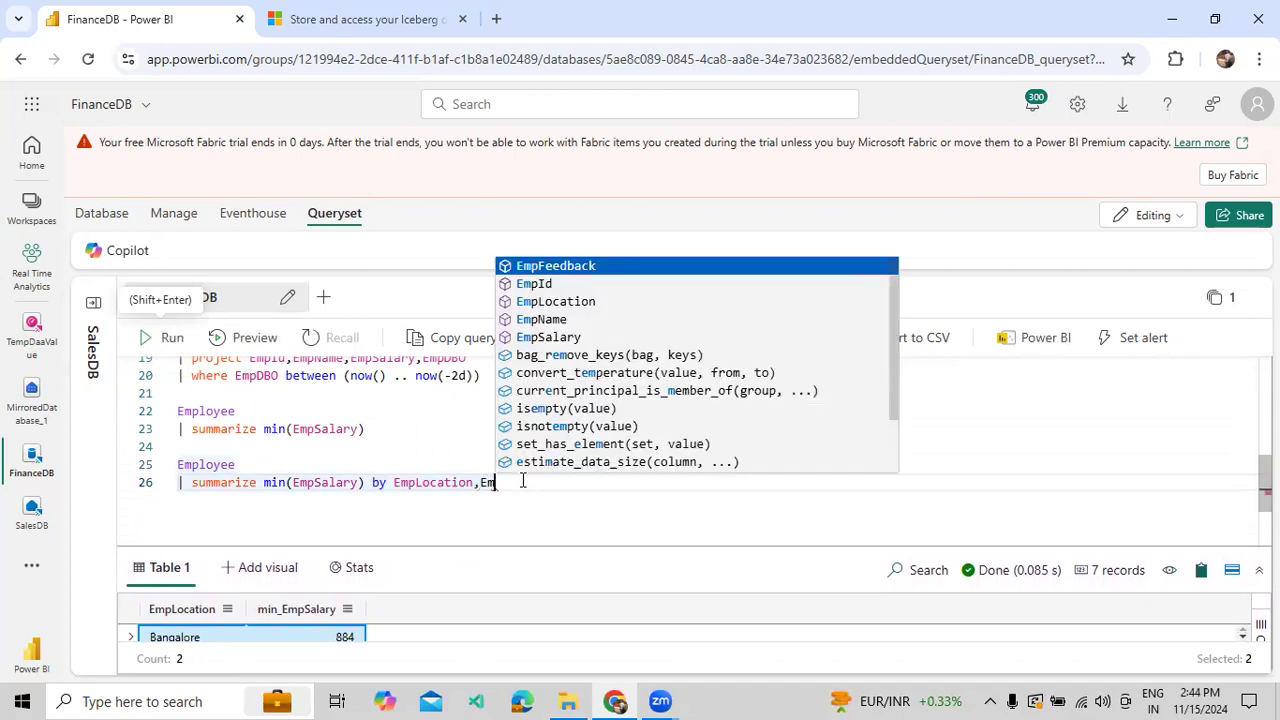
drag(577, 486, 134, 454)
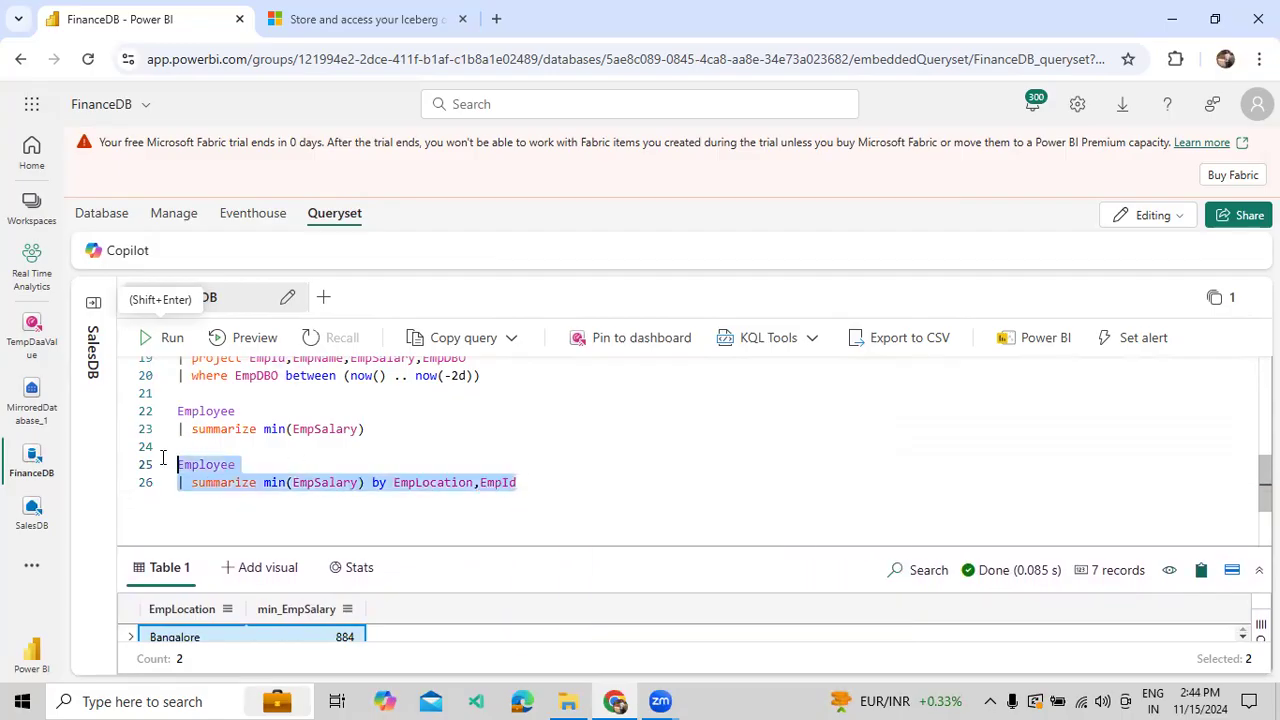
click(150, 337)
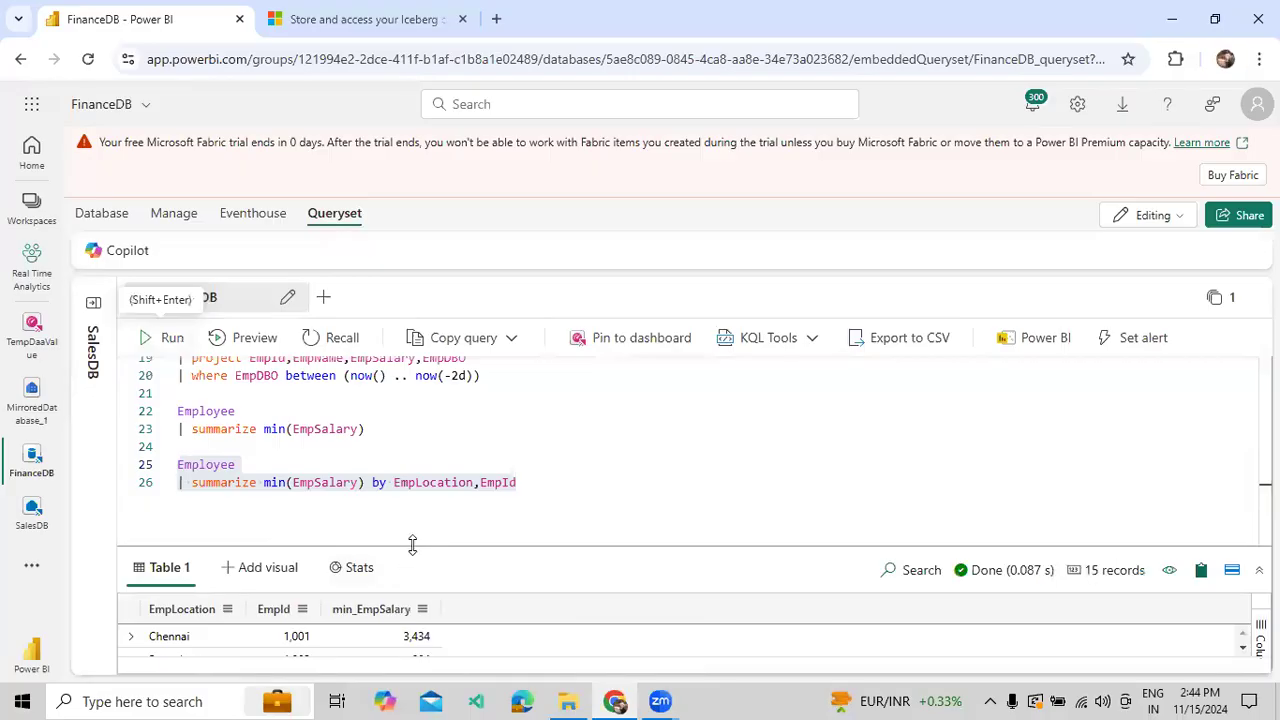
Enlarge the results area to examine the minimum salary per location and employee, then shrink it and compare with the ungrouped query on lines 22 and 23
drag(411, 545, 443, 371)
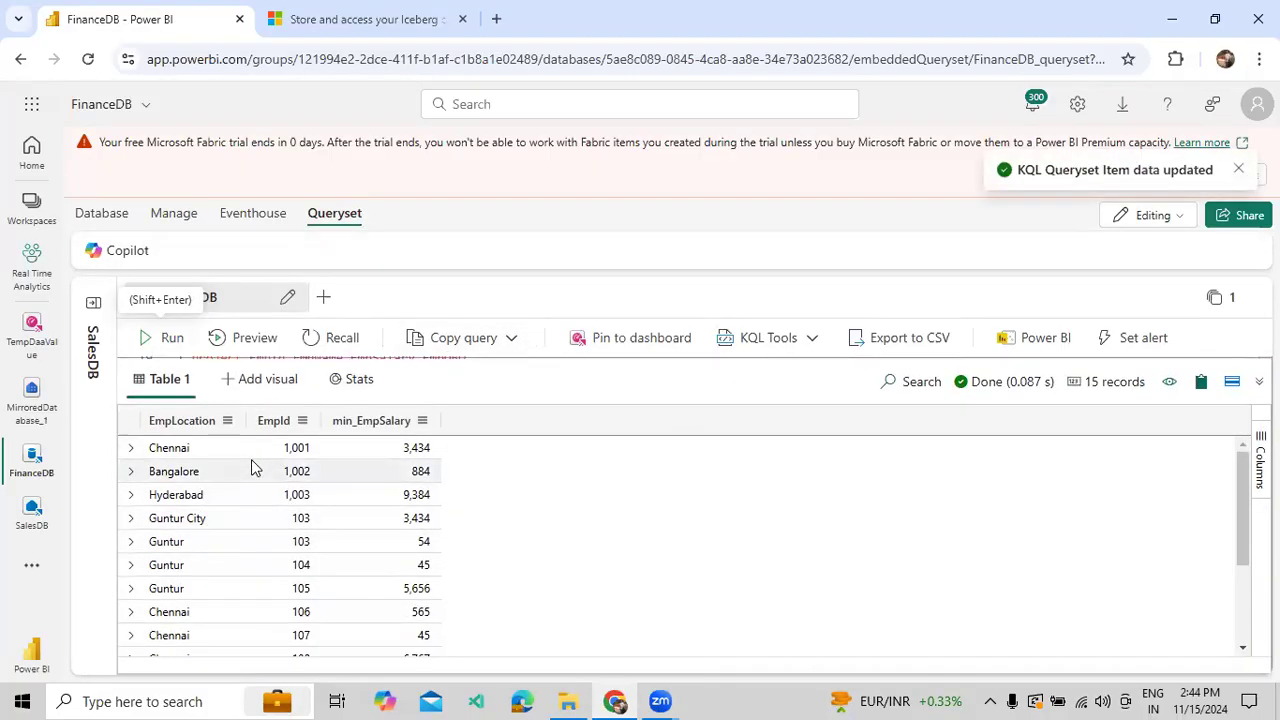
click(281, 456)
drag(195, 456, 410, 452)
drag(177, 611, 390, 612)
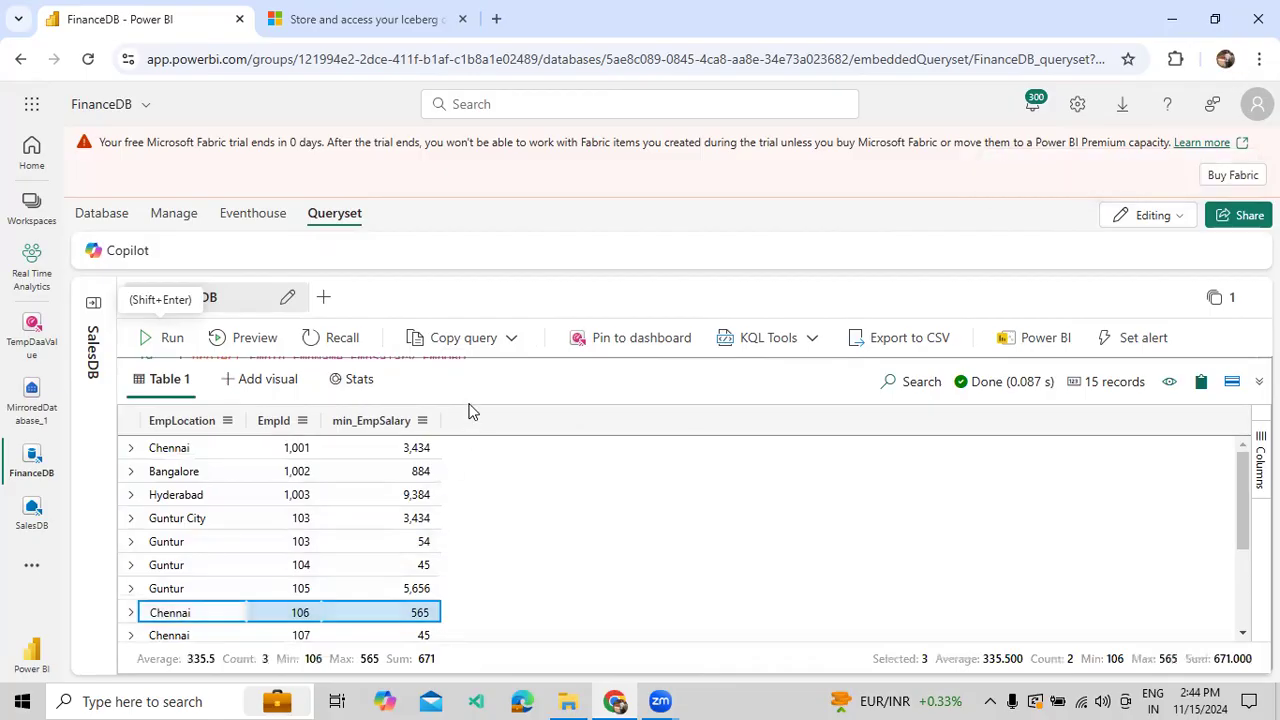
drag(496, 357, 477, 502)
click(394, 431)
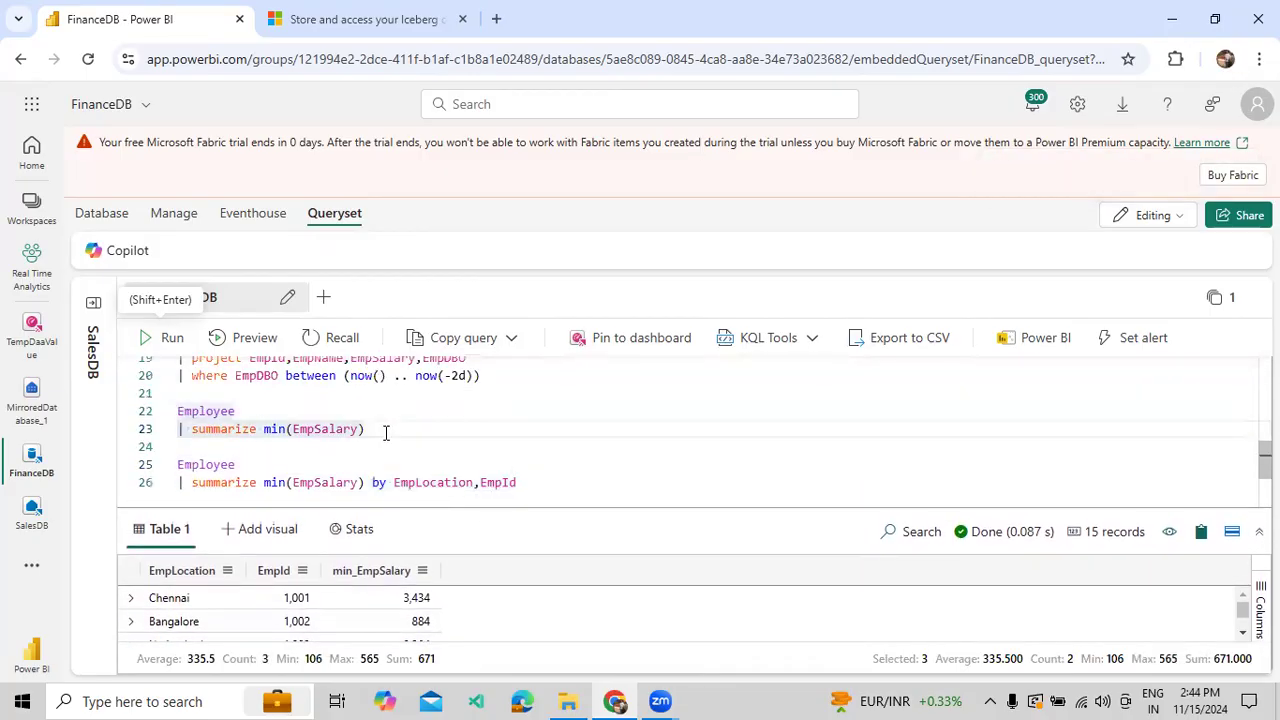
drag(390, 422, 248, 410)
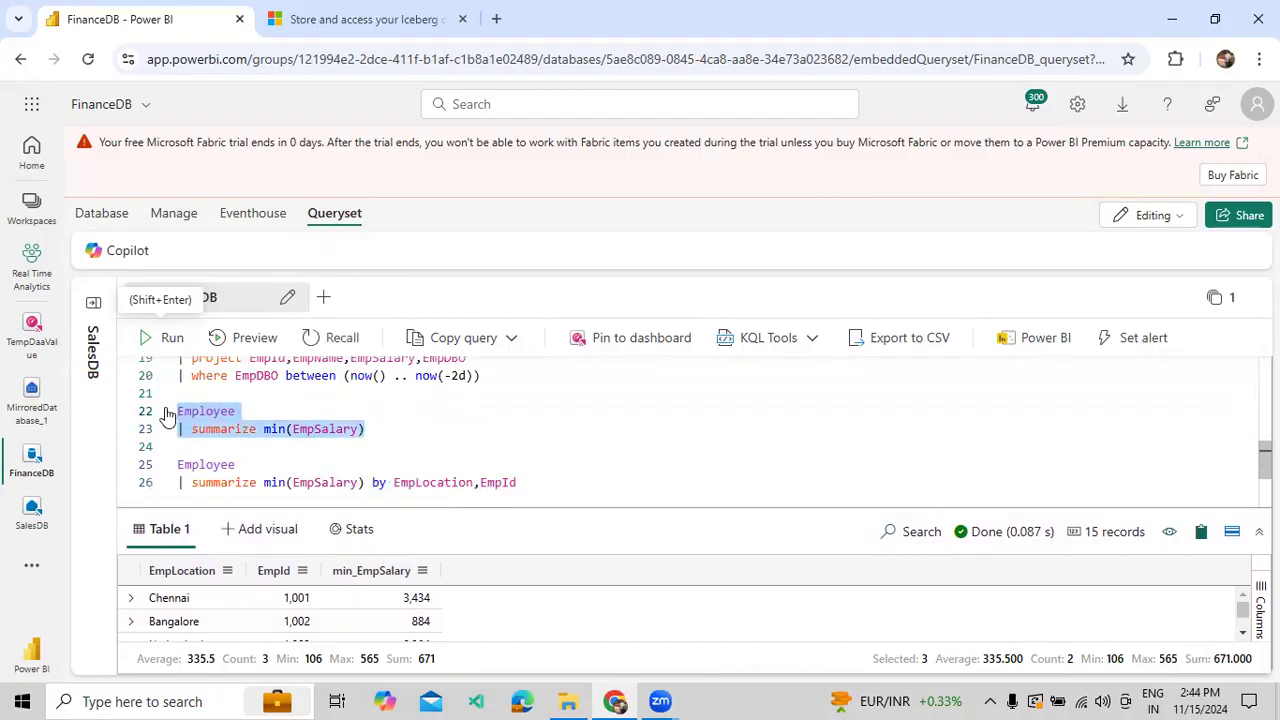
Start a new query on lines 28 and 29 with the Employee table and a piped summarize operator
click(538, 480)
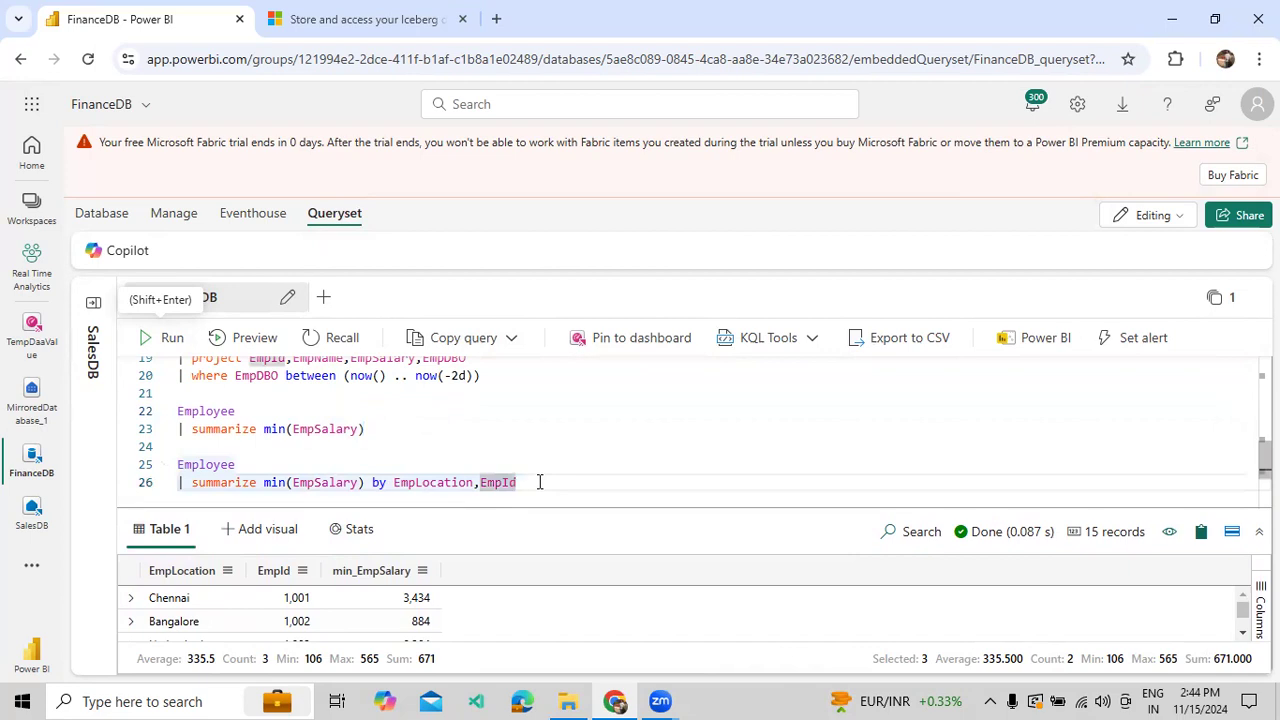
key(Return)
key(Return)
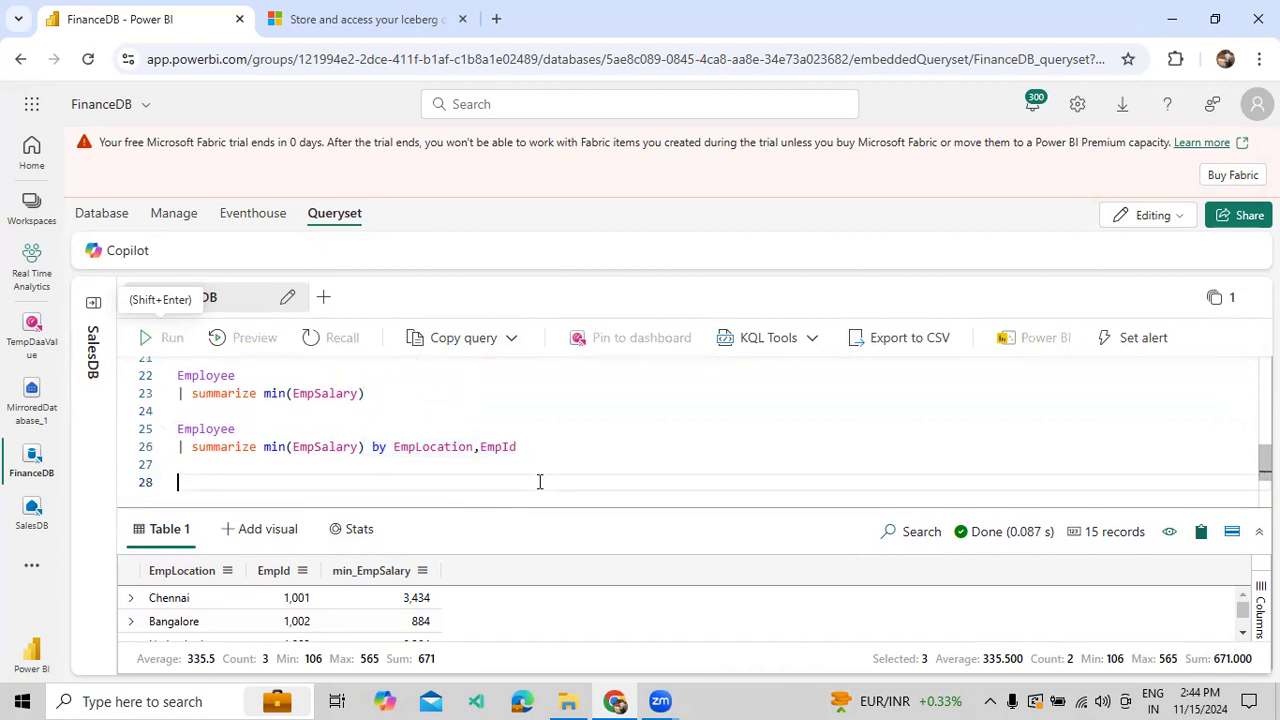
text(Em)
key(Tab)
key(Return)
text(| s)
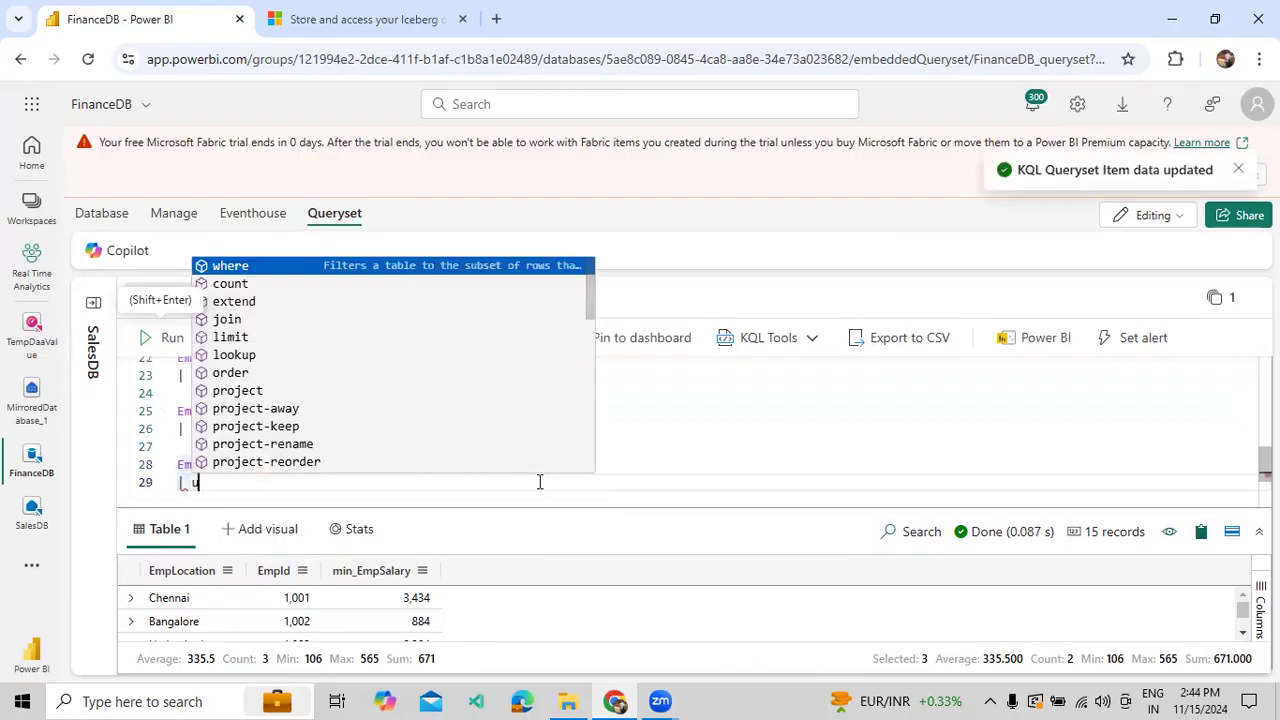
text(u)
key(Tab)
Complete the summarize line on line 29 with max(EmpSalary)
text(M)
key(BackSpace)
text(max)
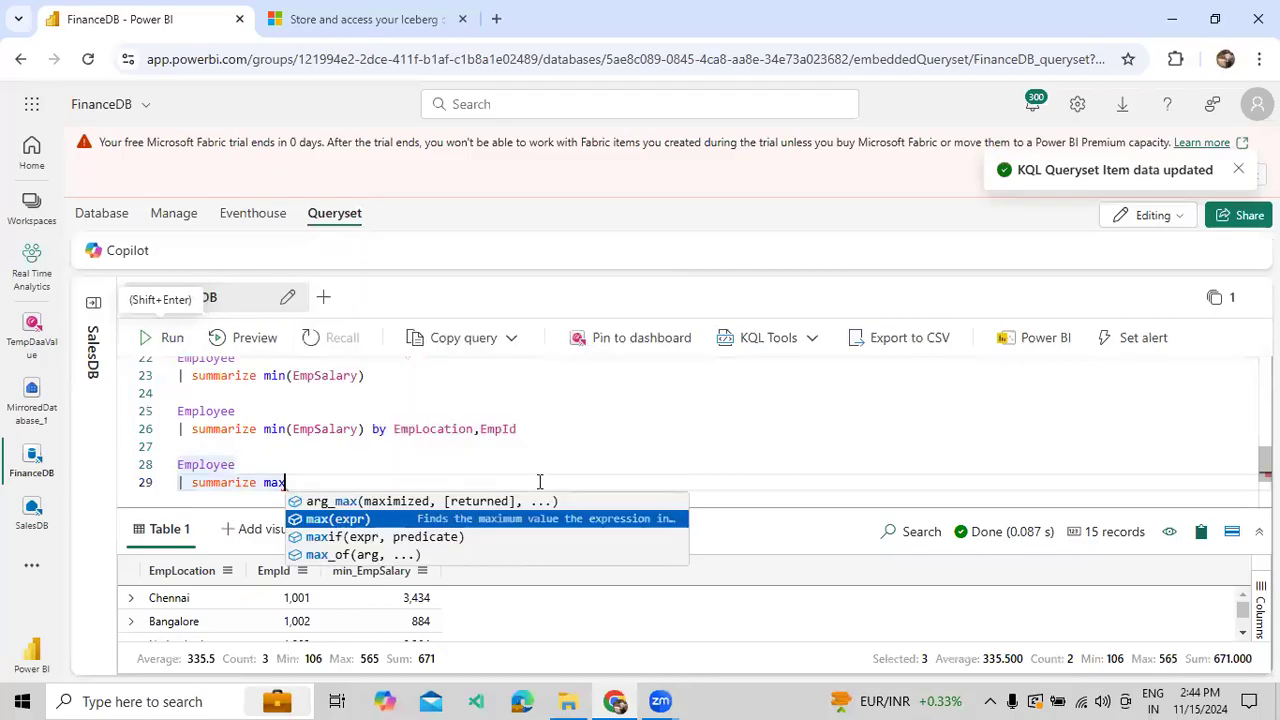
key(Down)
key(Down)
key(Up)
key(Up)
key(Tab)
text(s)
key(BackSpace)
text(EmpS)
key(Tab)
Run the maximum-salary query on lines 28 and 29 and check its result
drag(380, 480, 126, 463)
click(166, 337)
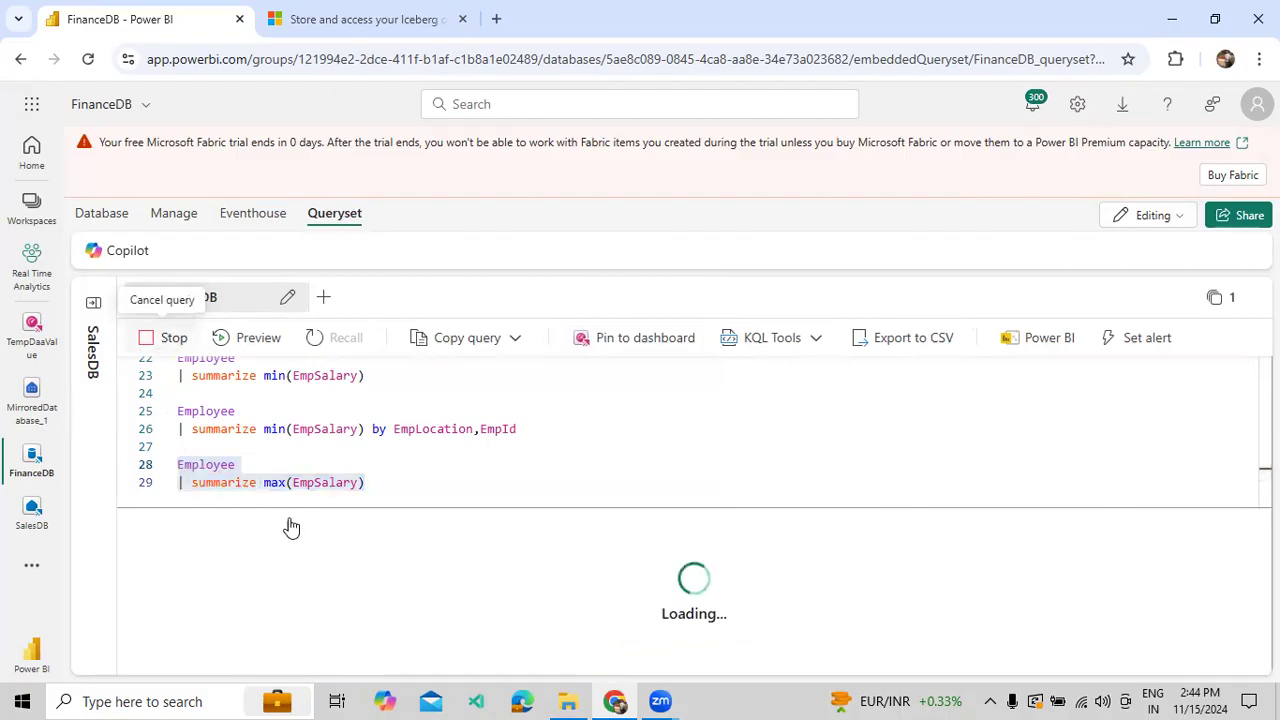
click(200, 606)
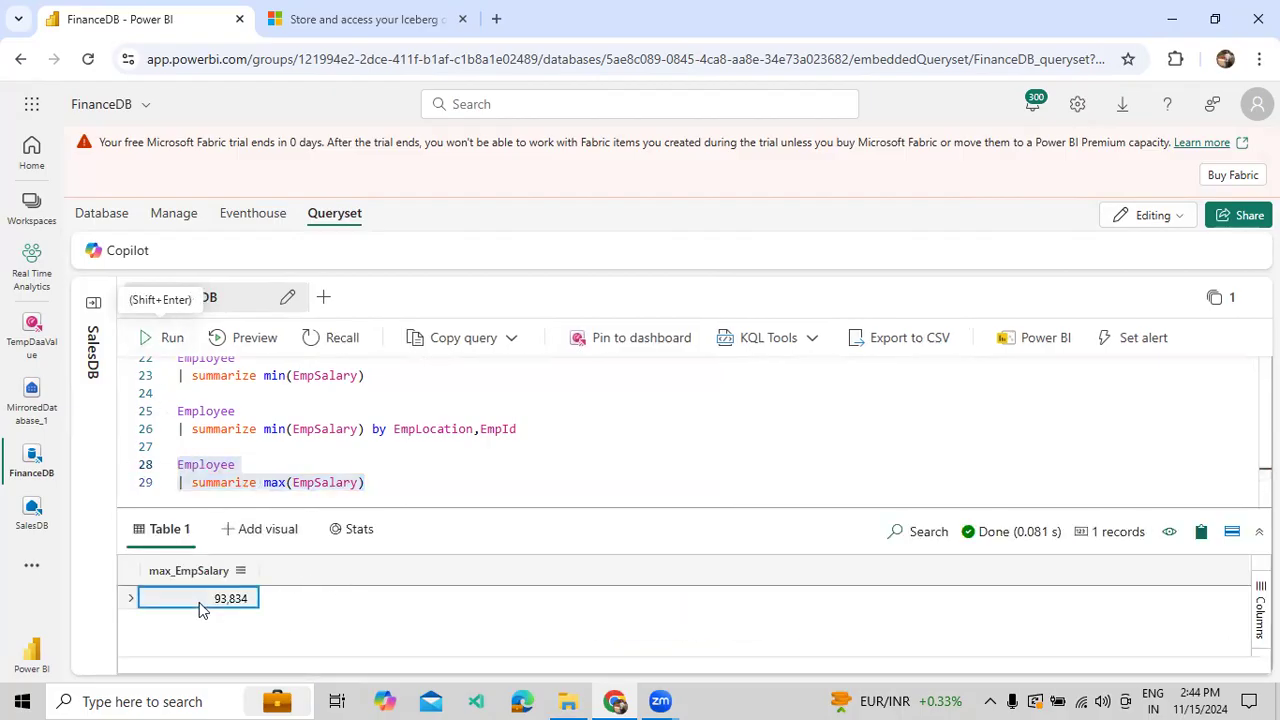
Group the maximum-salary query by EmpLocation, run it and look through the maximum salary of each location
click(420, 482)
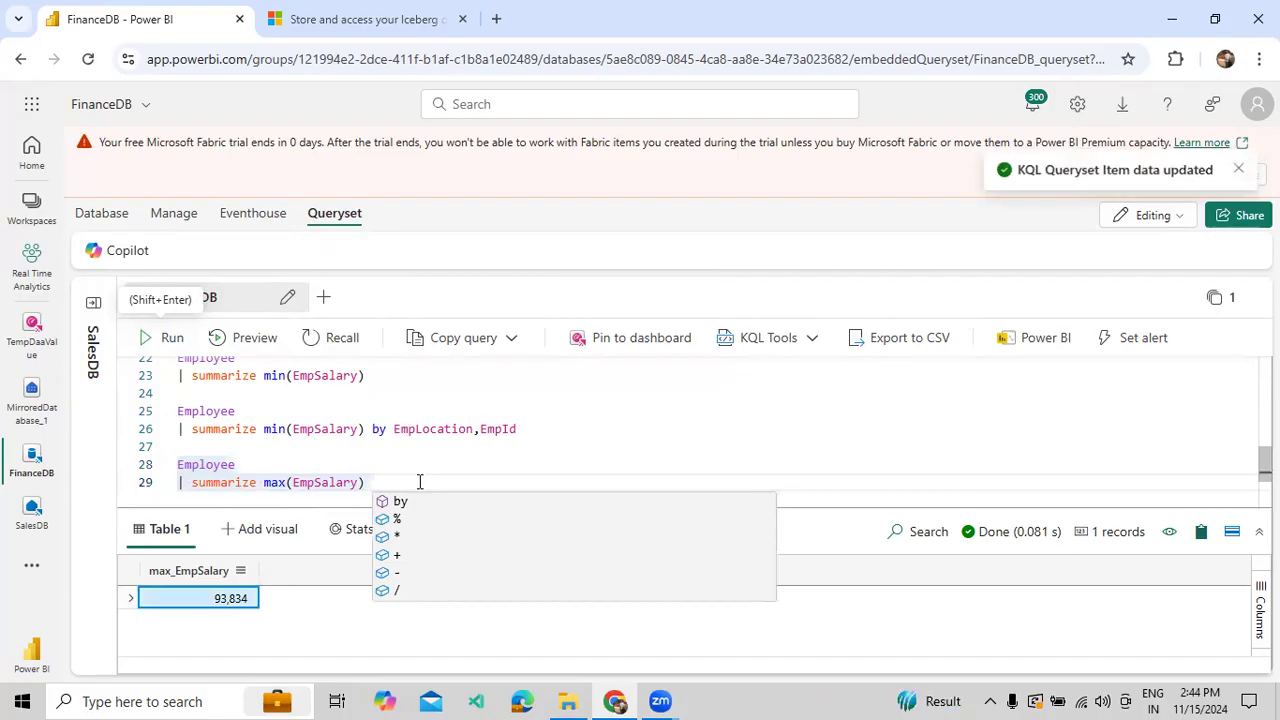
key(Escape)
text(by Eml)
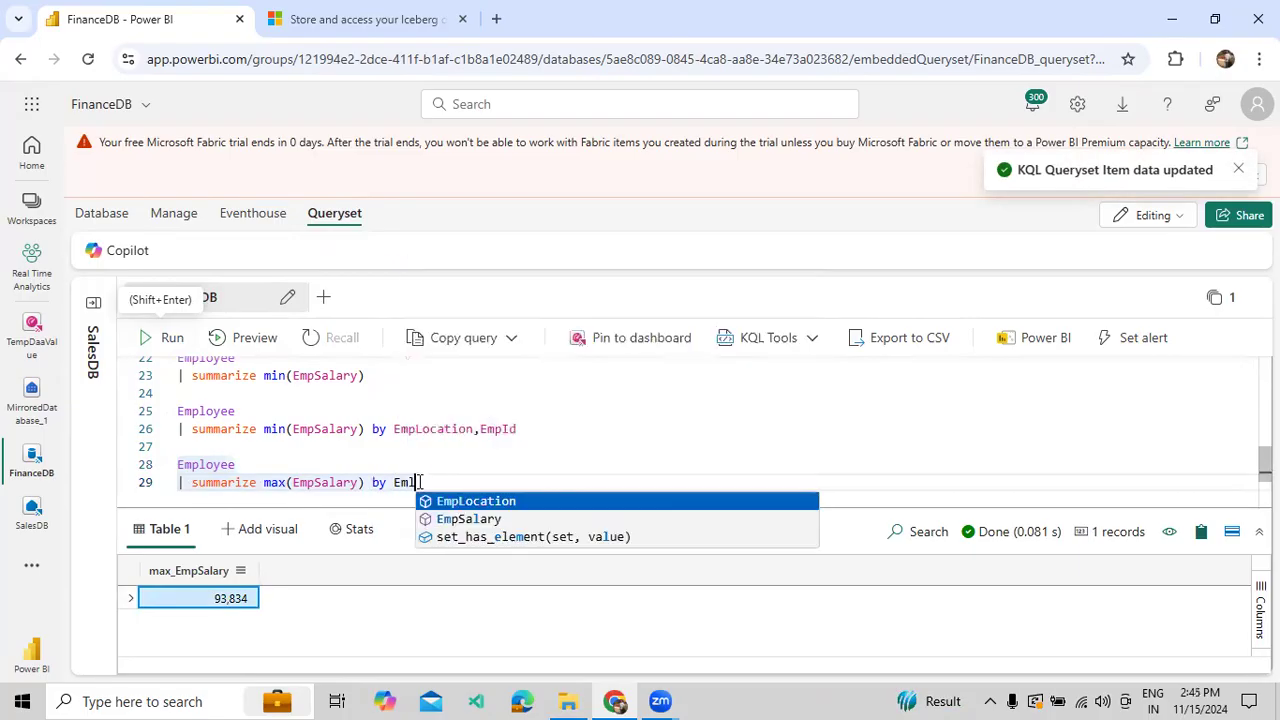
key(Tab)
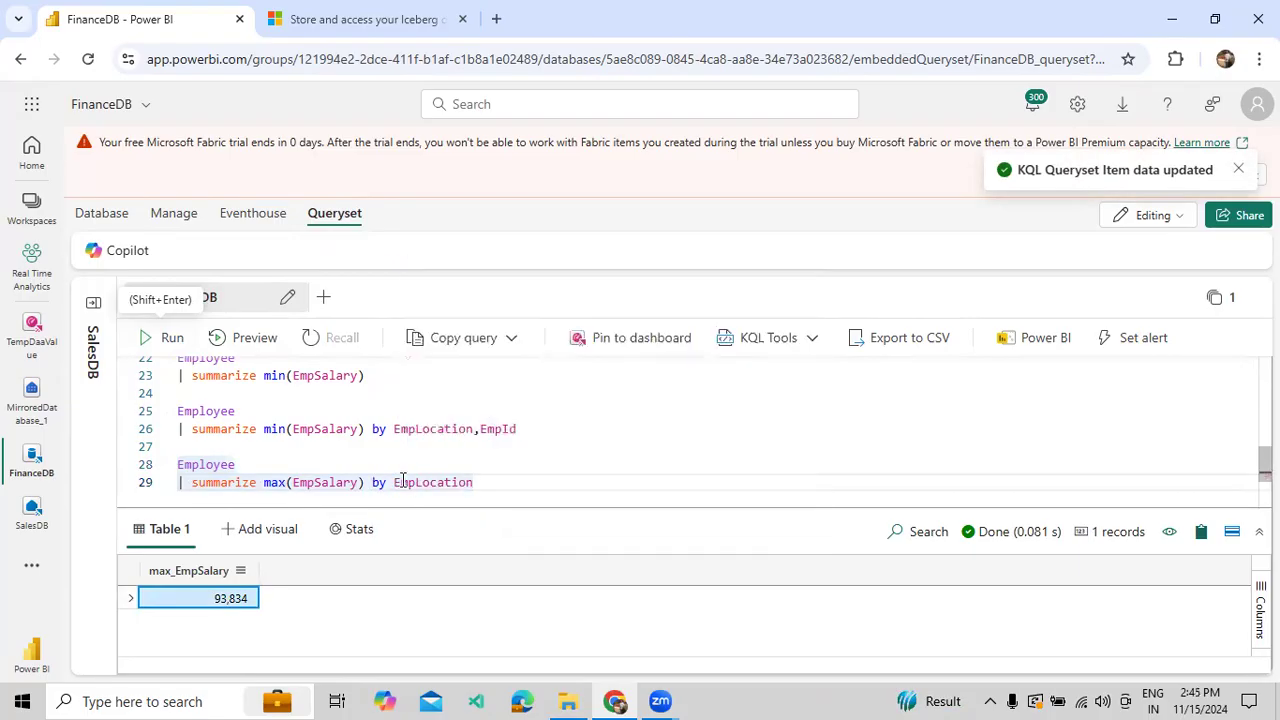
drag(503, 482, 149, 465)
click(145, 339)
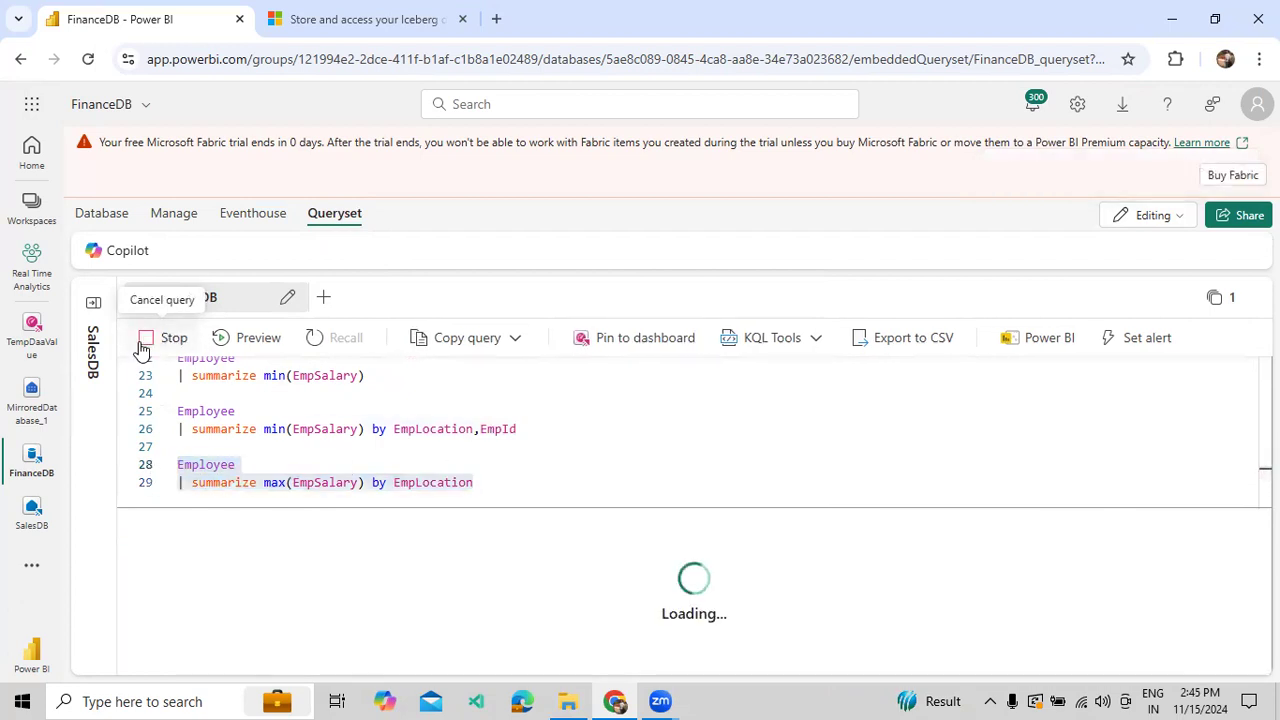
scroll(322, 618, down, 2)
scroll(322, 618, up, 2)
drag(383, 508, 470, 512)
Add EmpId to the grouping of the maximum-salary query on line 29 and run lines 28 and 29
click(478, 487)
text(,EM)
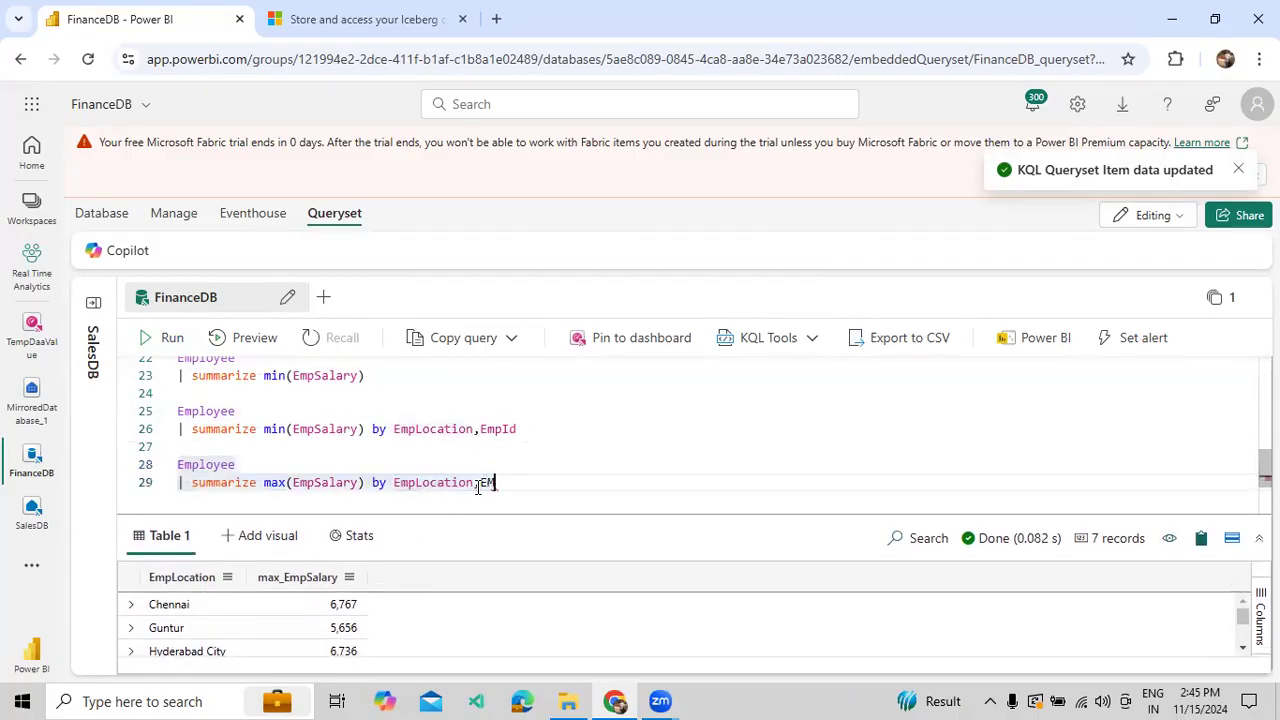
text(pi)
key(Tab)
drag(549, 482, 177, 464)
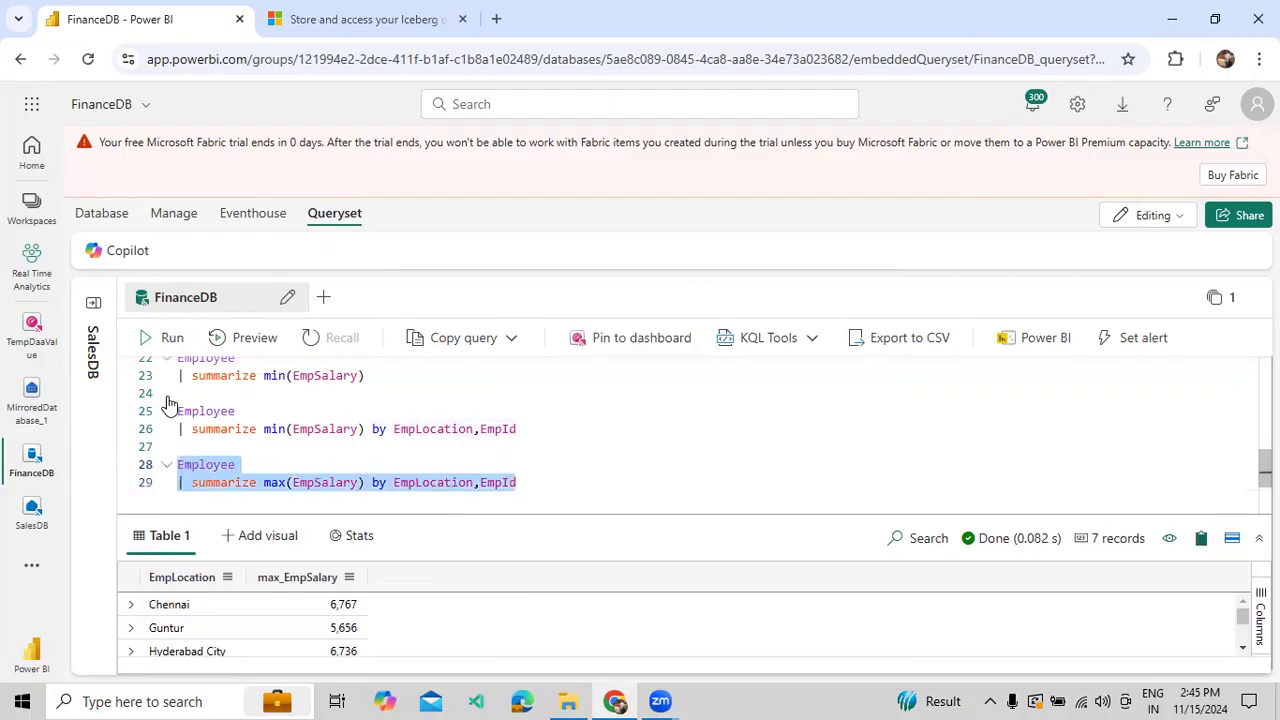
click(170, 340)
drag(400, 502, 405, 528)
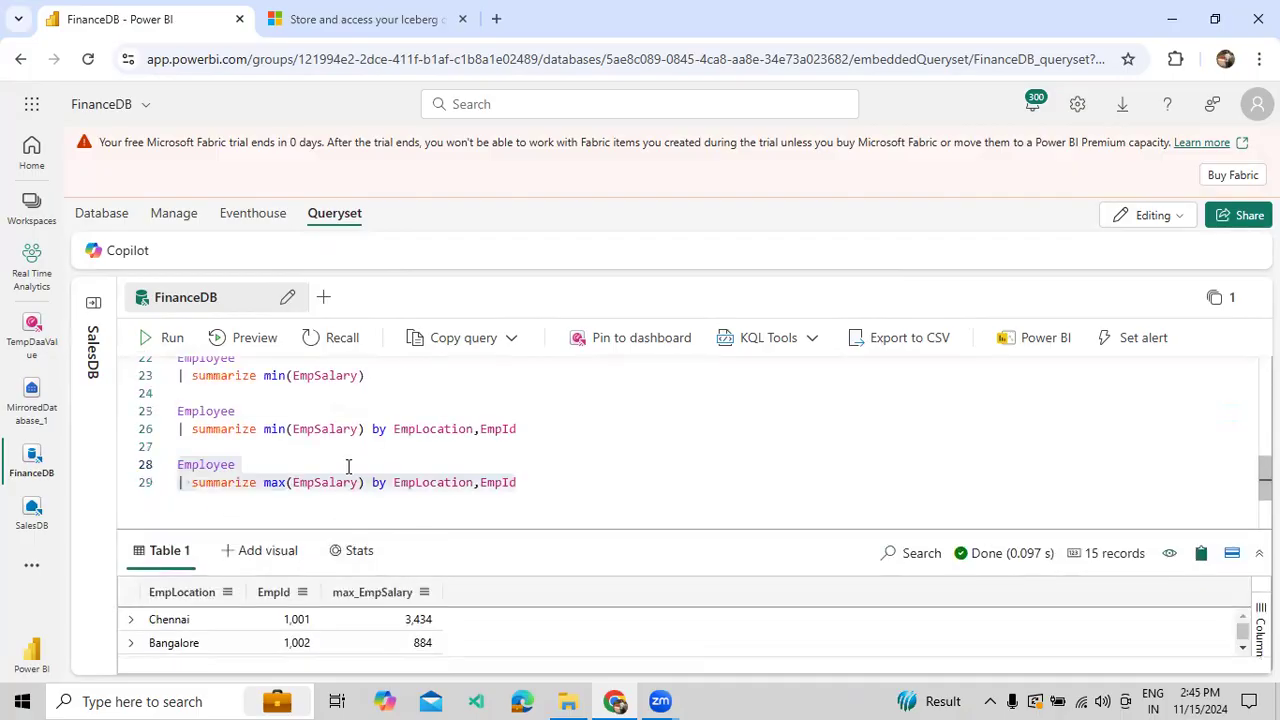
Write a new query on lines 31 and 32 that pipes Employee into summarize sum(EmpSalary)
click(560, 486)
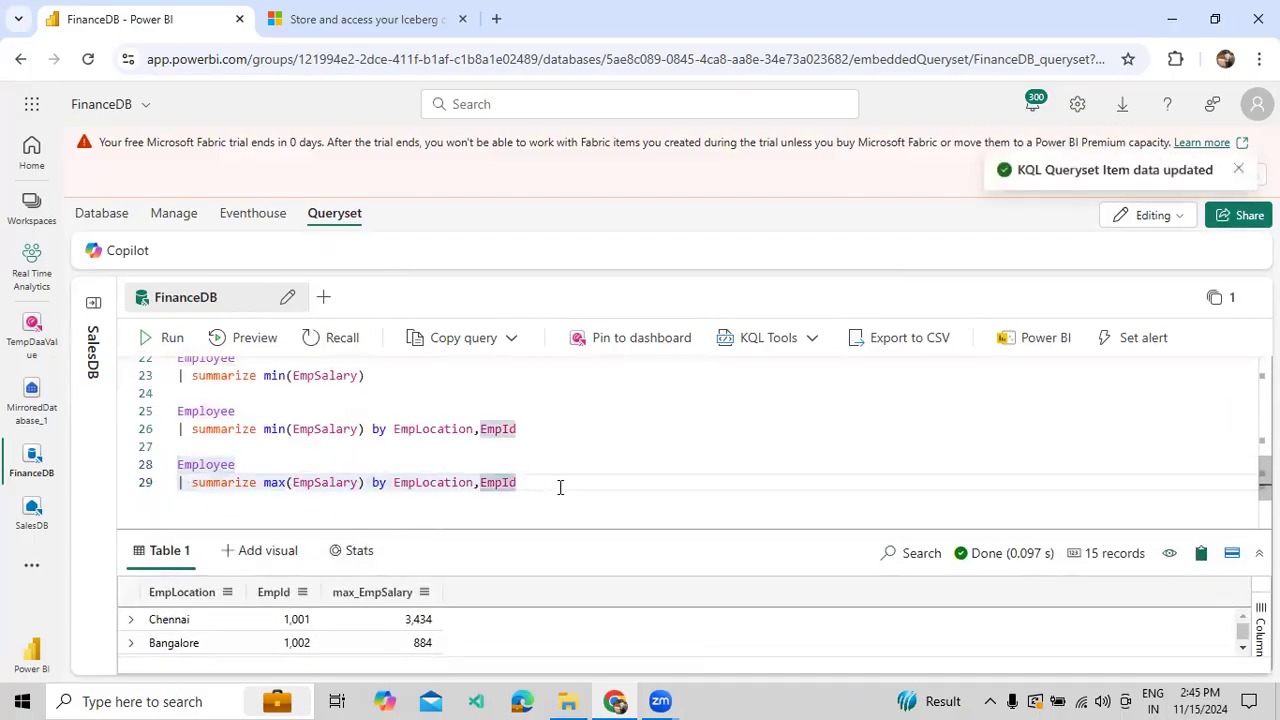
key(Return)
key(Return)
text(Employee)
key(Return)
text(| summarize su)
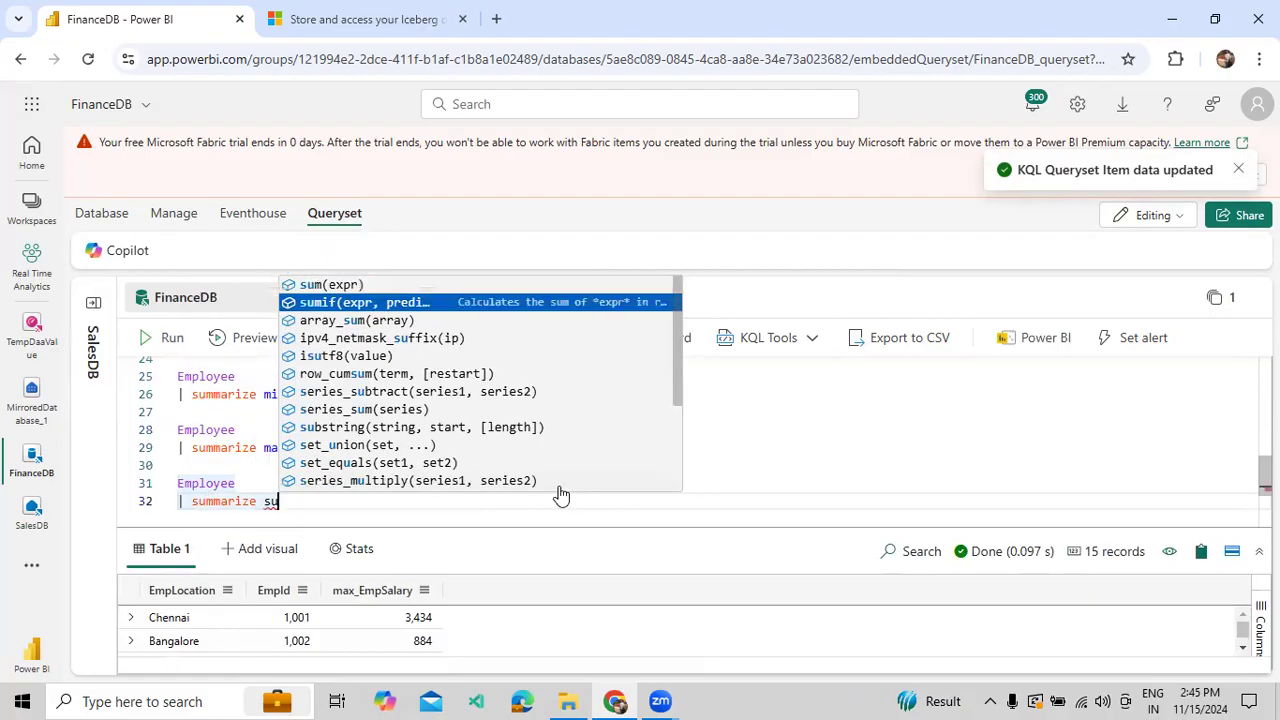
key(Tab)
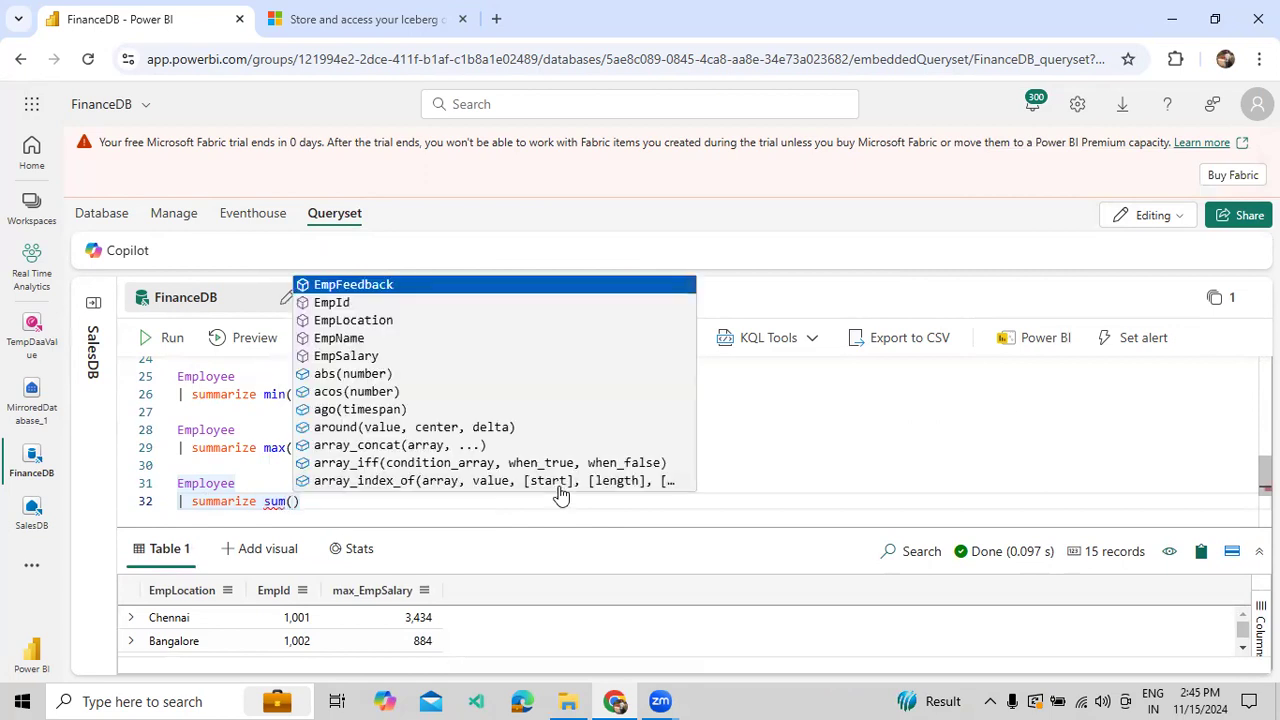
text(EmpSa)
key(Tab)
Run the total-salary query on lines 31 and 32 and check its result
drag(400, 502, 170, 483)
click(172, 338)
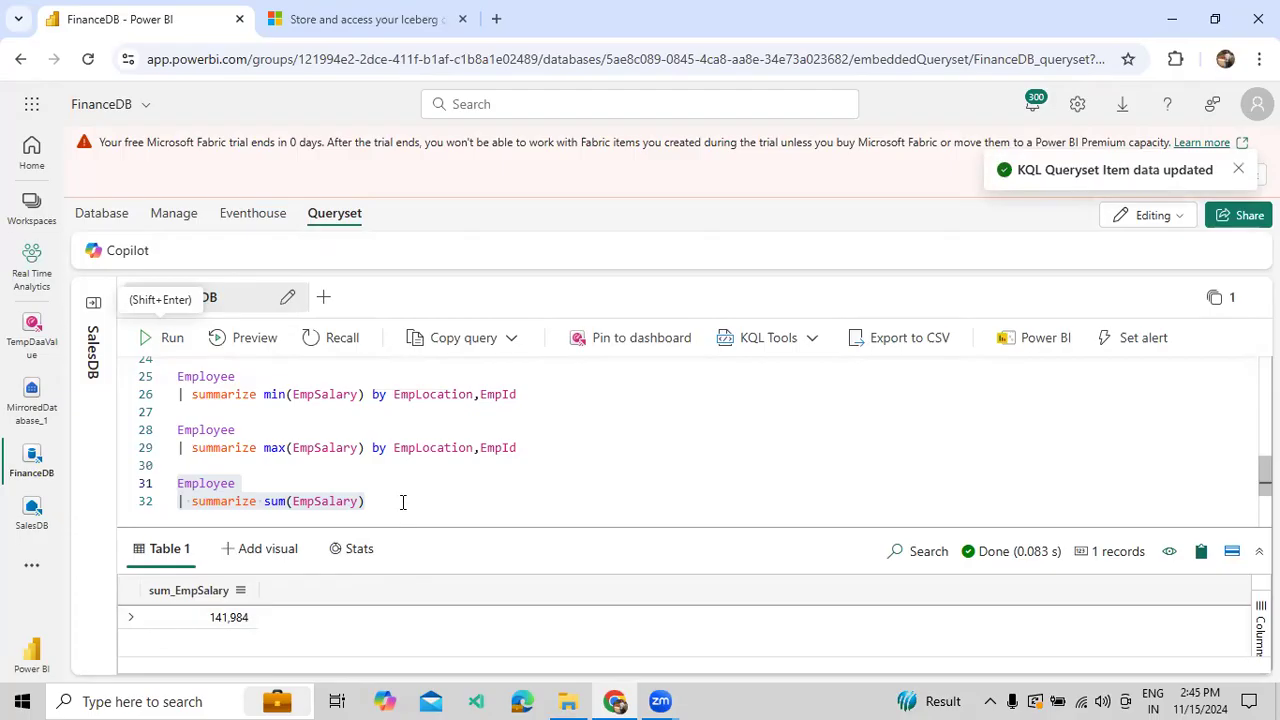
click(237, 625)
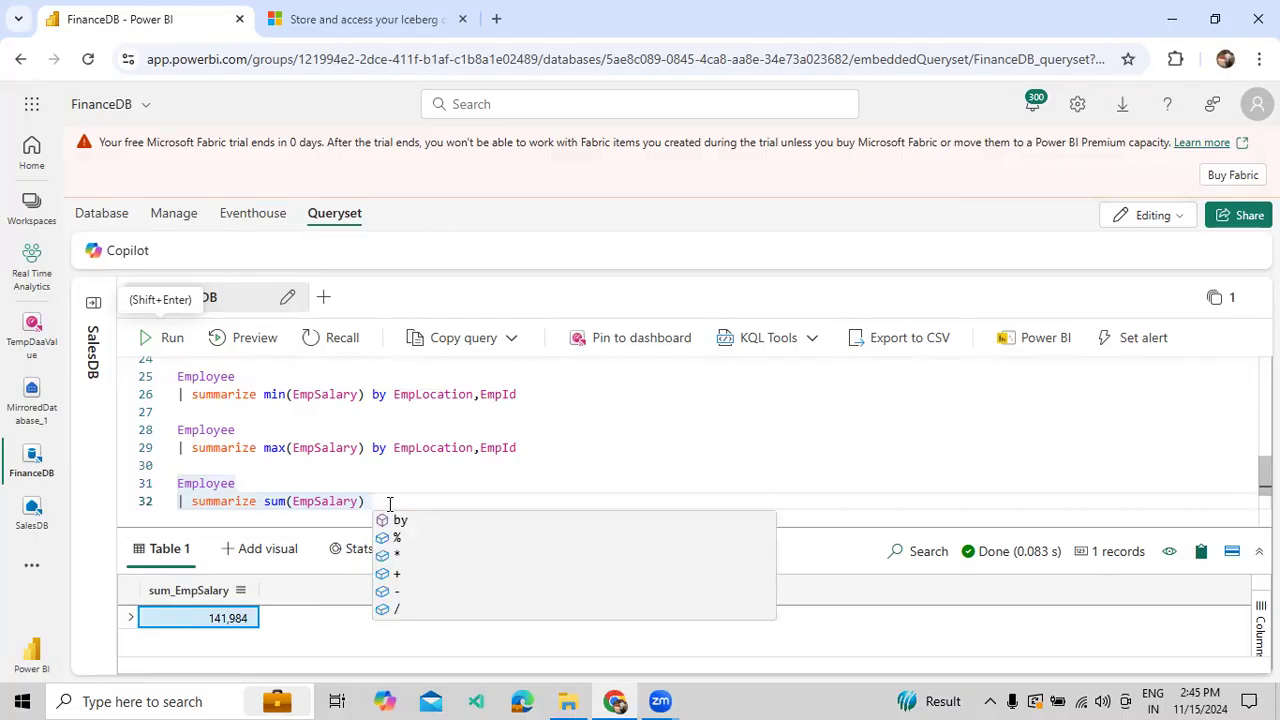
Group the salary sum by EmpLocation, run the query and examine the total of each location in an enlarged results area
text(by Empl)
key(Return)
drag(511, 506, 151, 488)
click(162, 338)
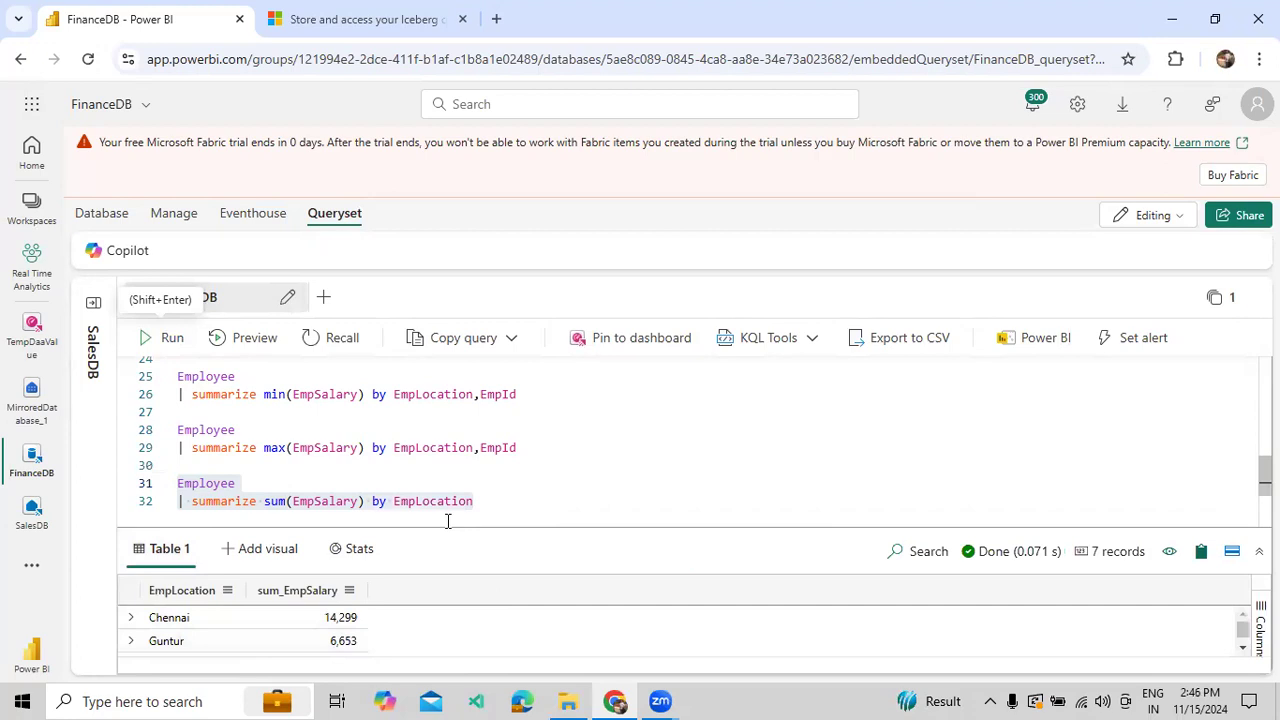
drag(480, 527, 503, 362)
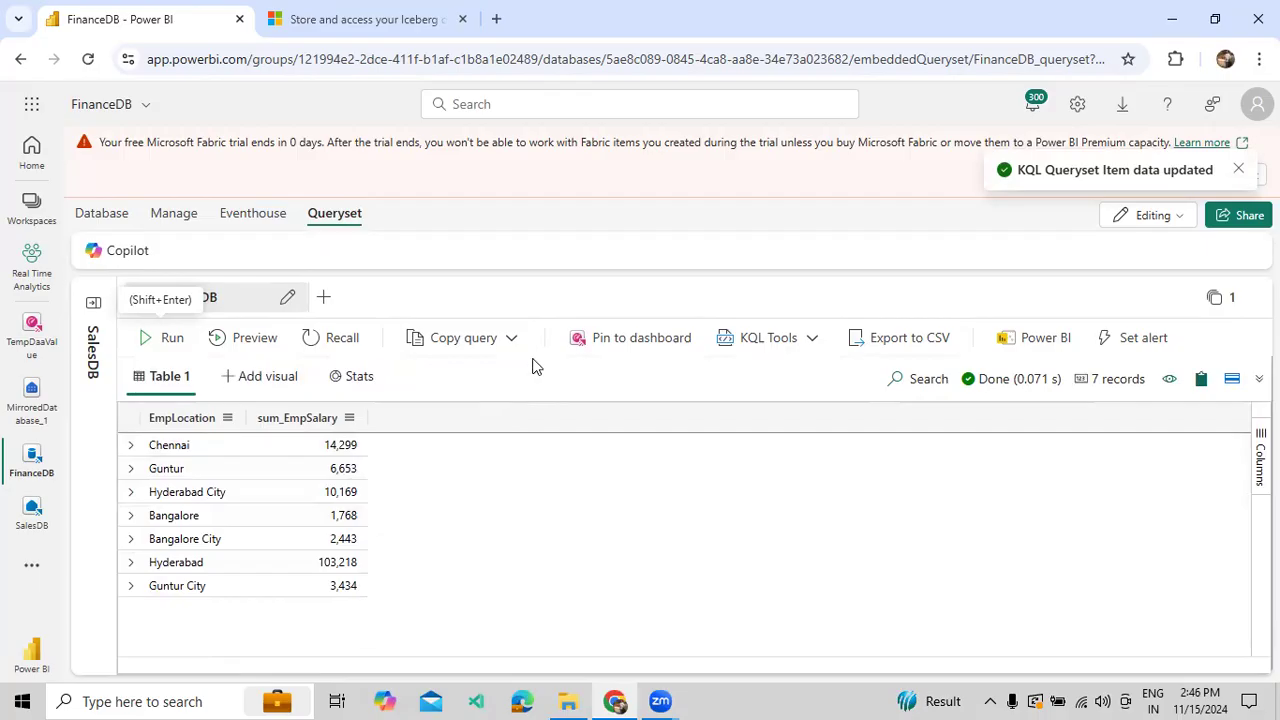
drag(538, 355, 551, 491)
Start another query on lines 34 and 35 with the Employee table and a piped summarize operator
click(540, 474)
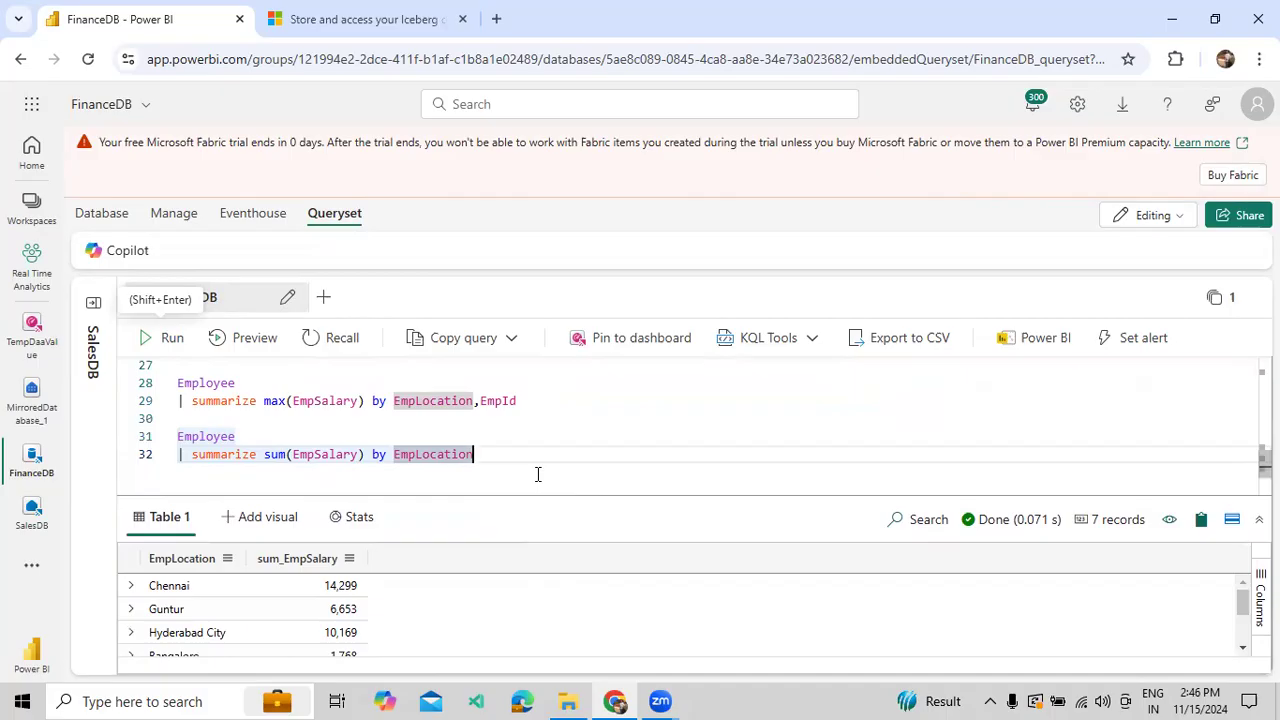
key(Return)
key(Return)
text(Em)
key(Tab)
key(Return)
text(| )
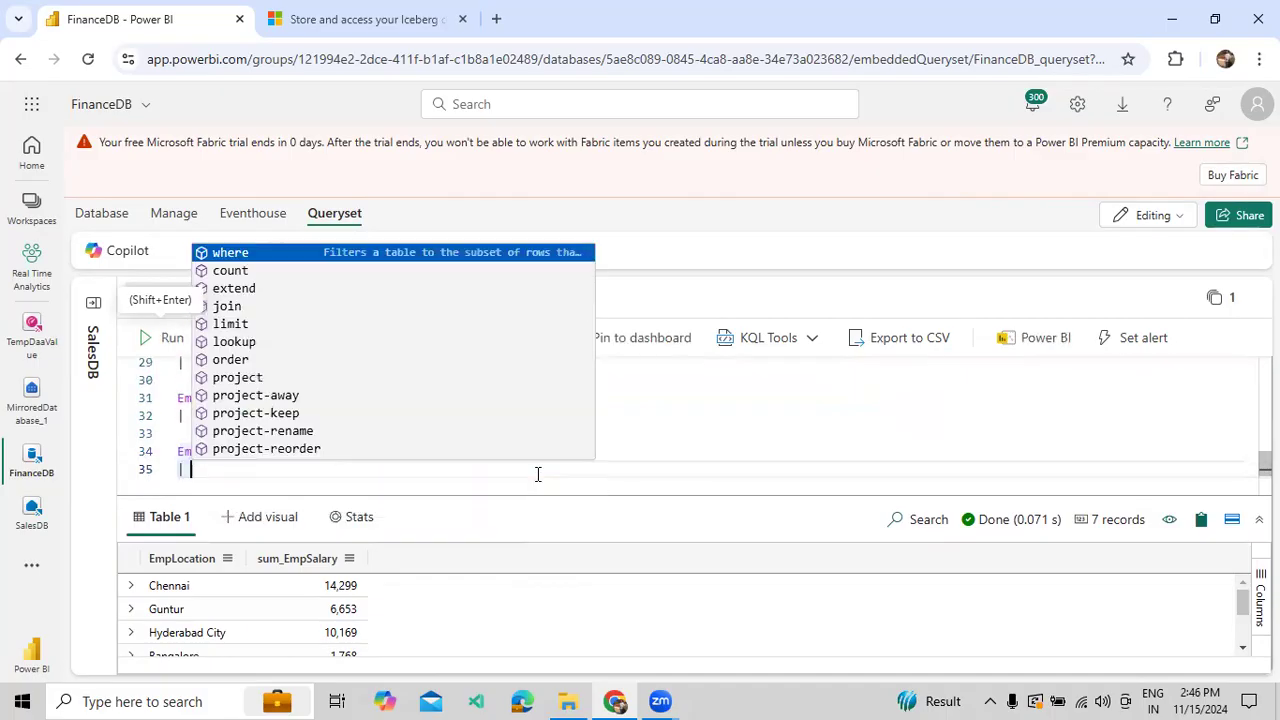
text(su)
key(Tab)
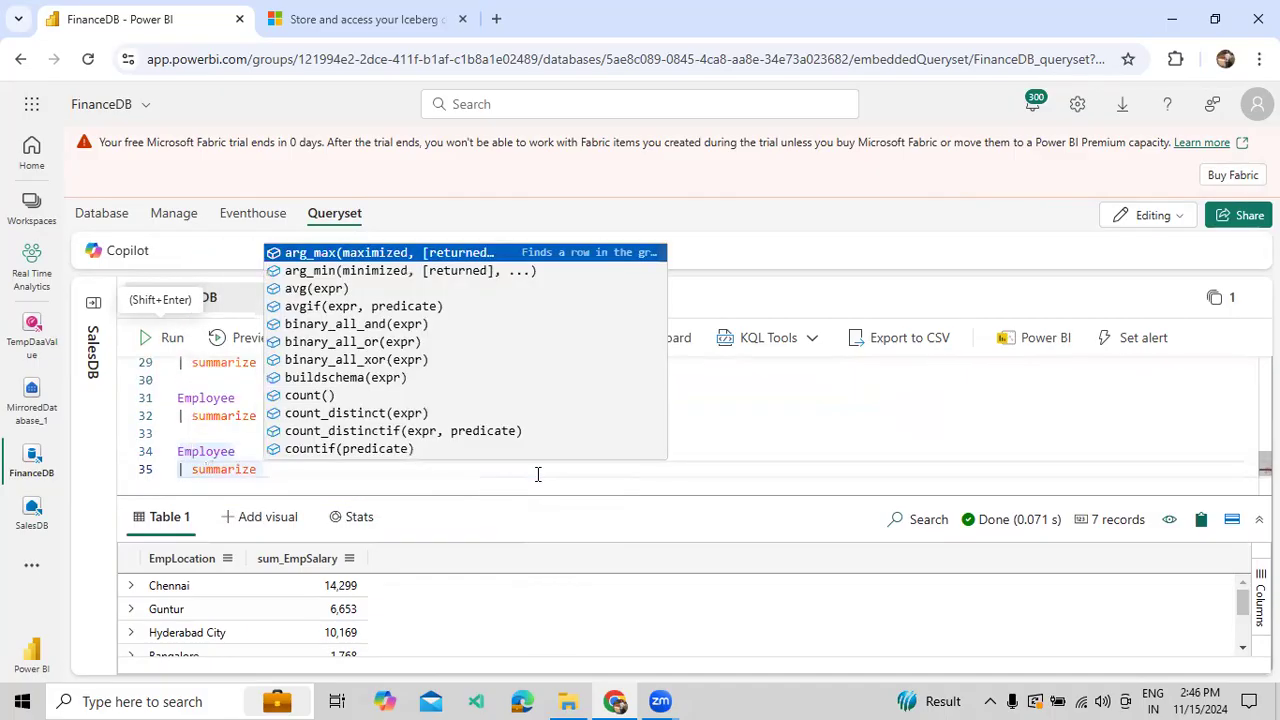
Add the minif function to the summarize on line 35 and look up which arguments it expects
text(su)
key(BackSpace)
key(BackSpace)
text(min)
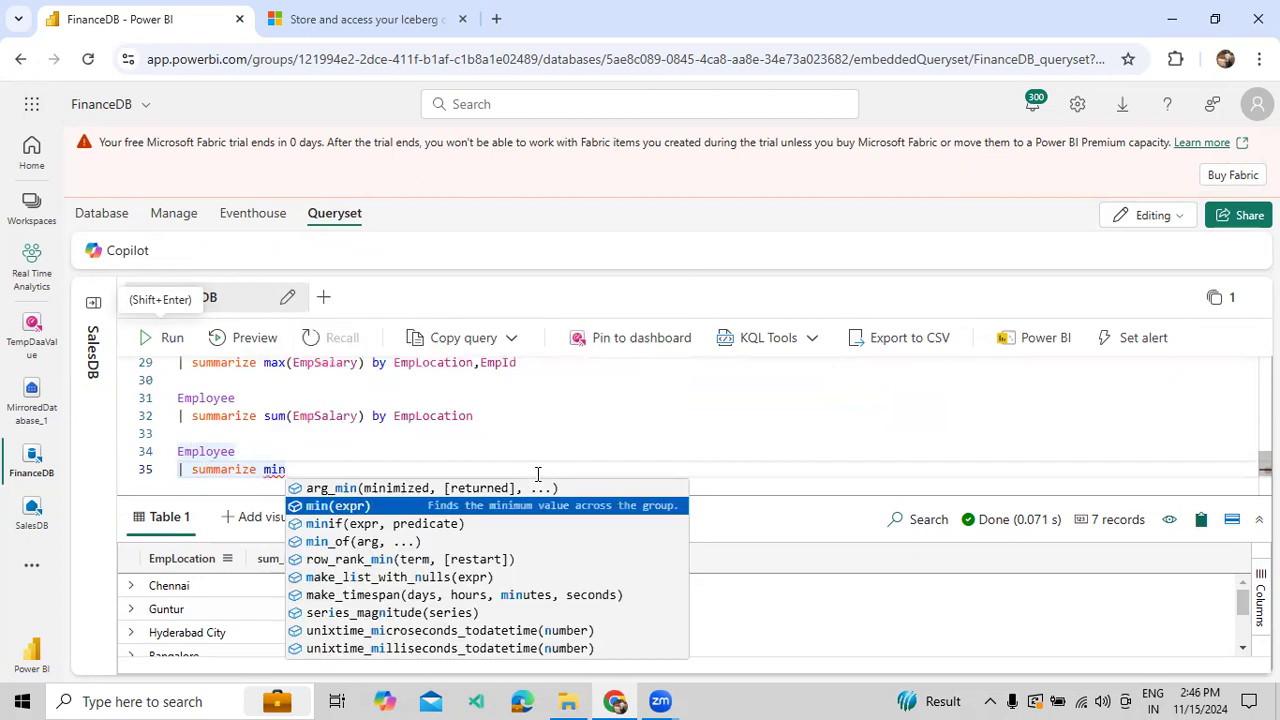
key(Down)
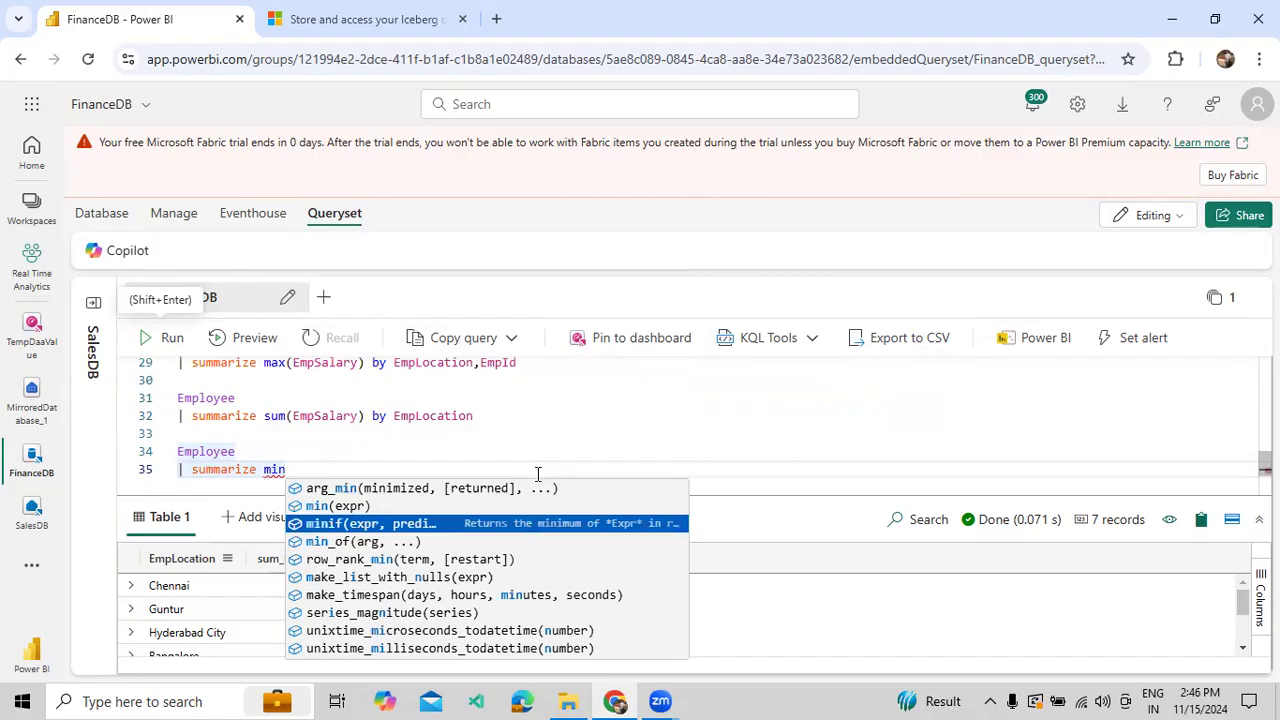
key(Return)
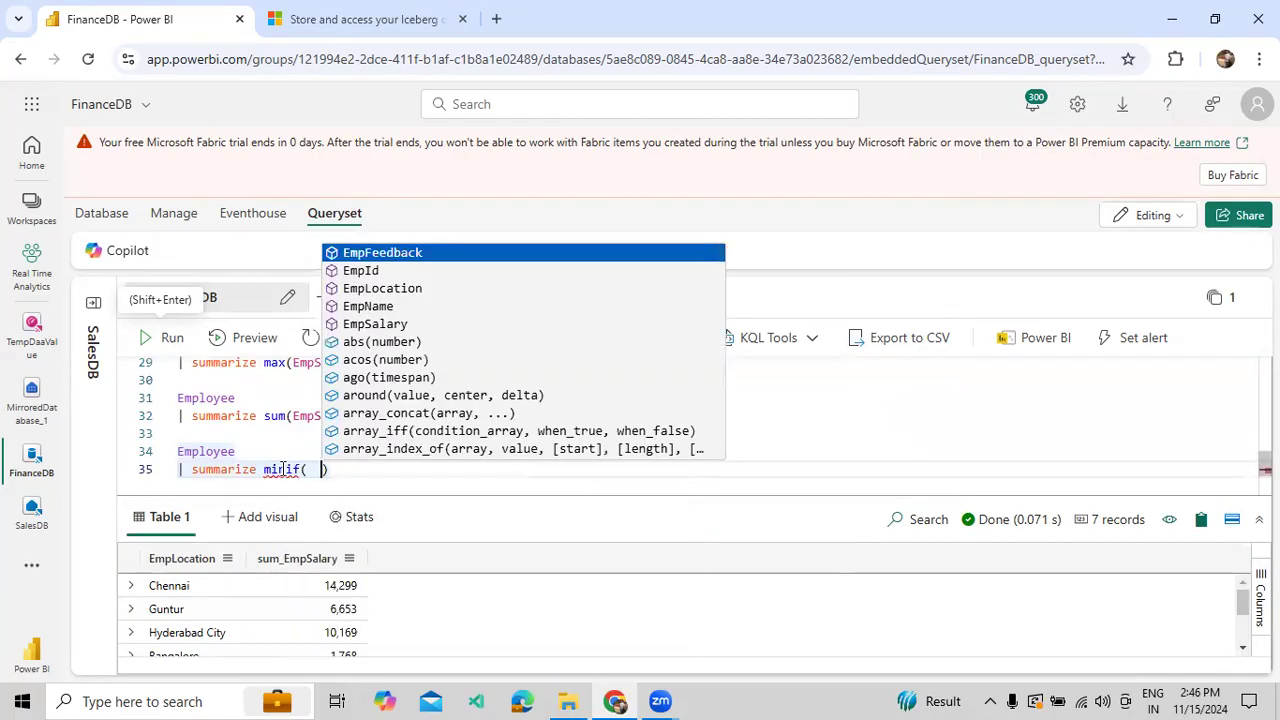
mouse_move(290, 469)
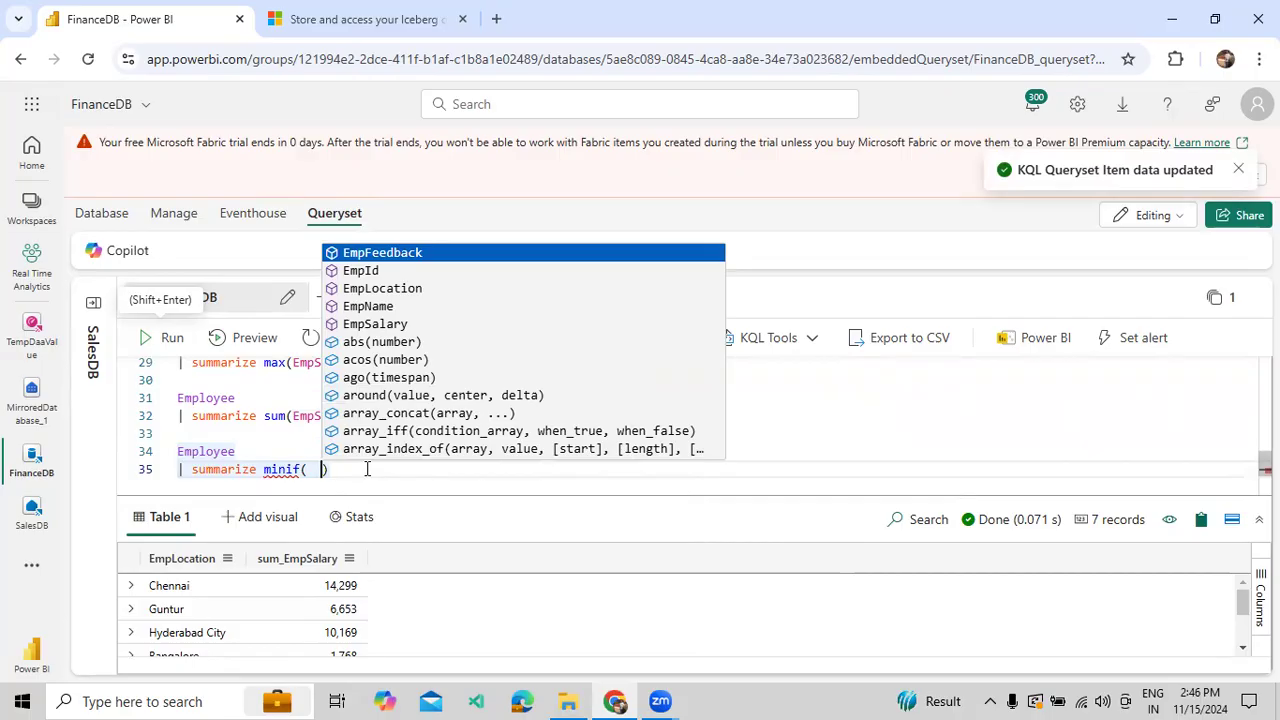
key(Escape)
click(334, 451)
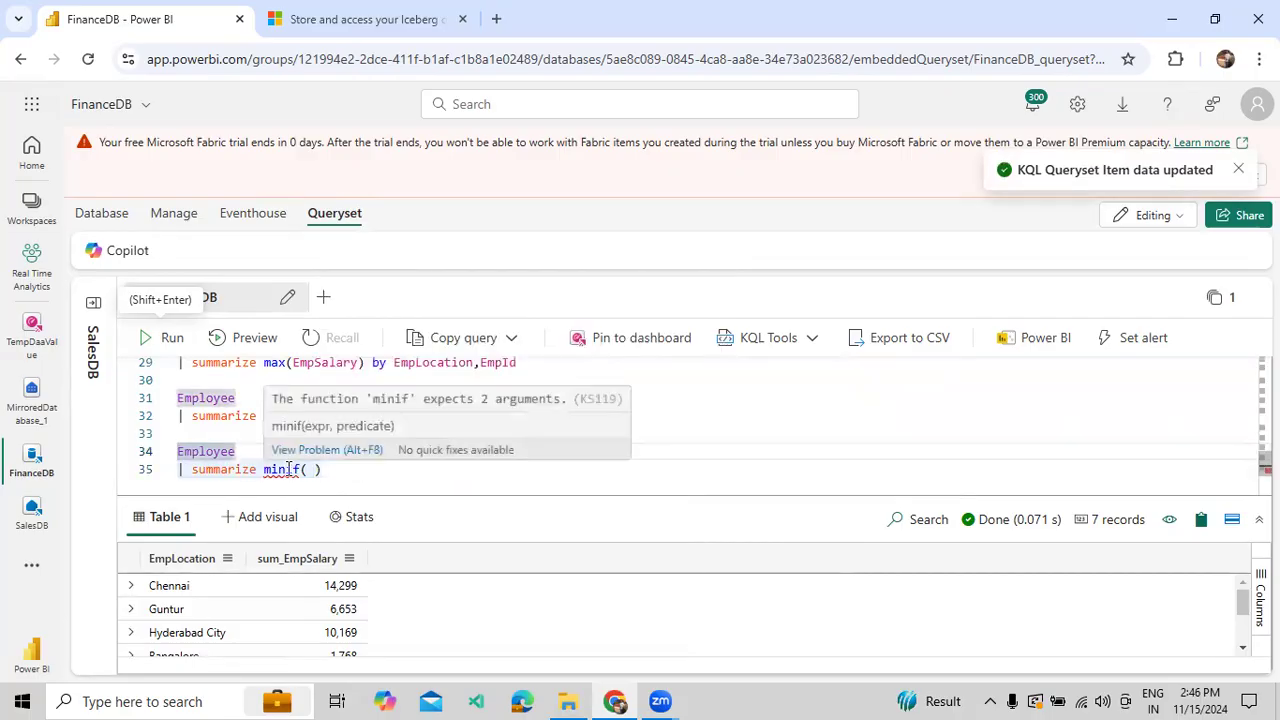
click(348, 456)
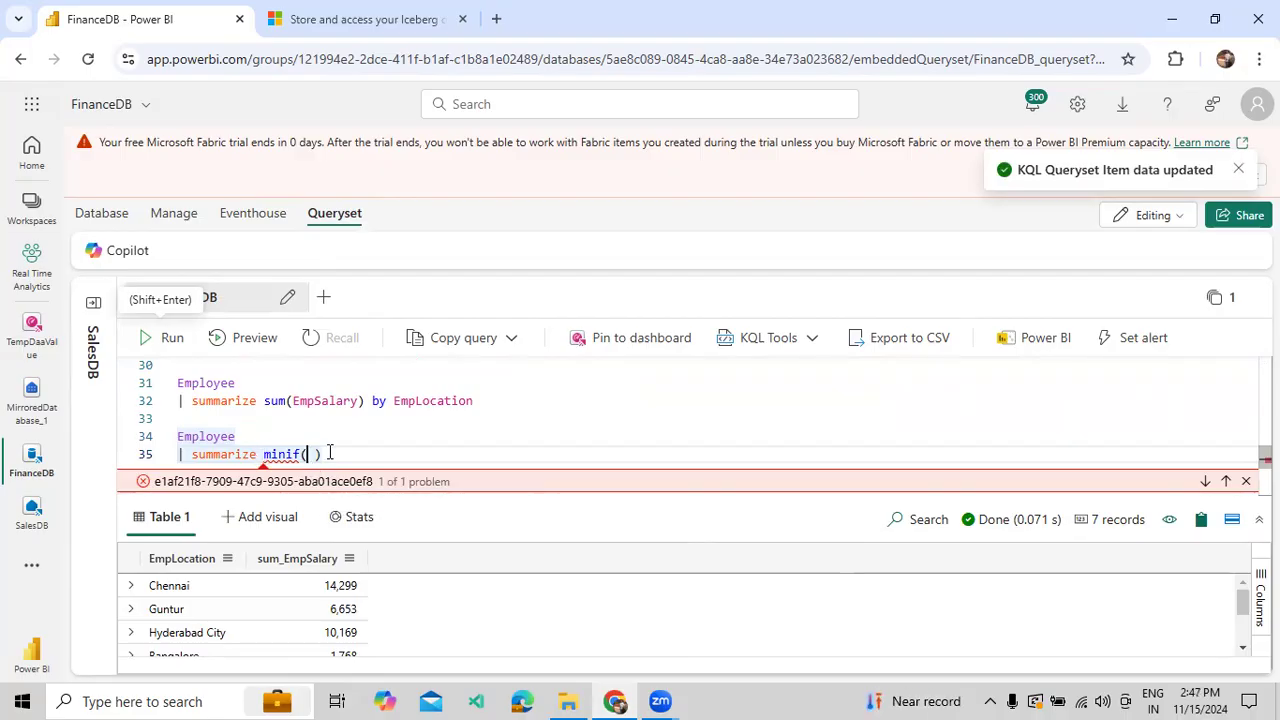
Fill in the minif arguments on line 35 with EmpSalary and the condition EmpLocation == 'Hyderabad'
text(Emp)
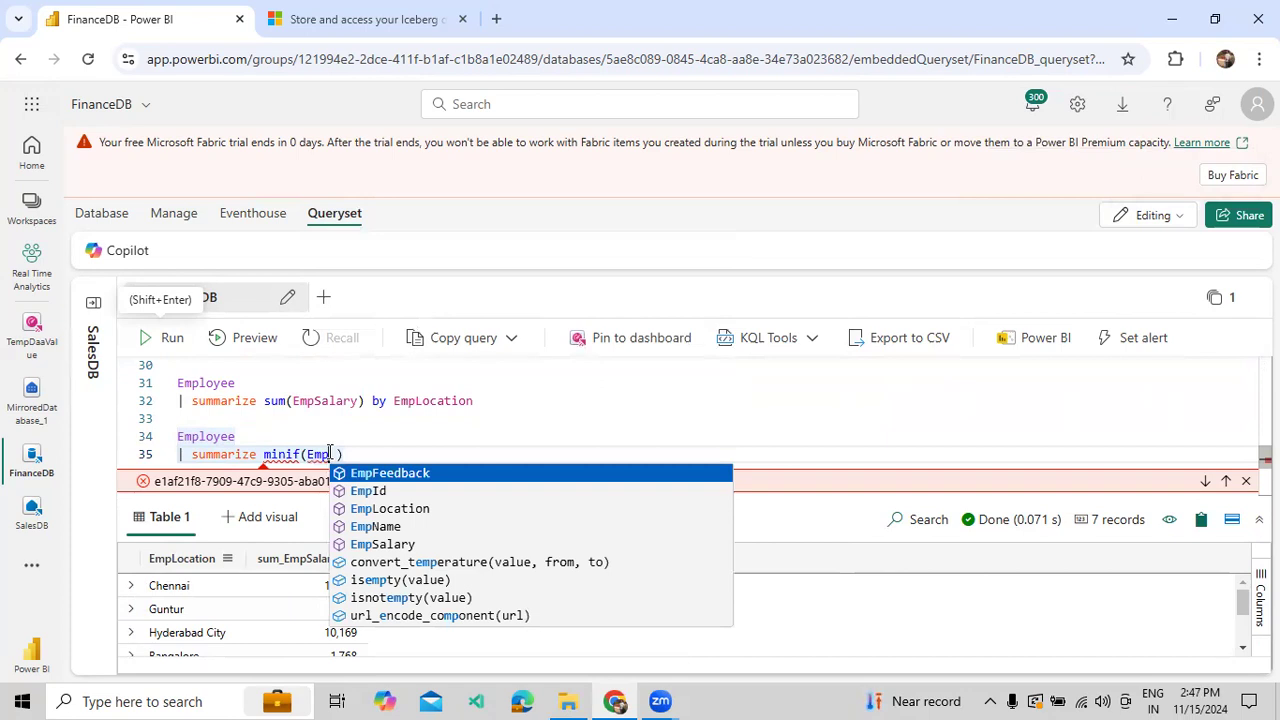
text(S)
key(Tab)
text(,Em)
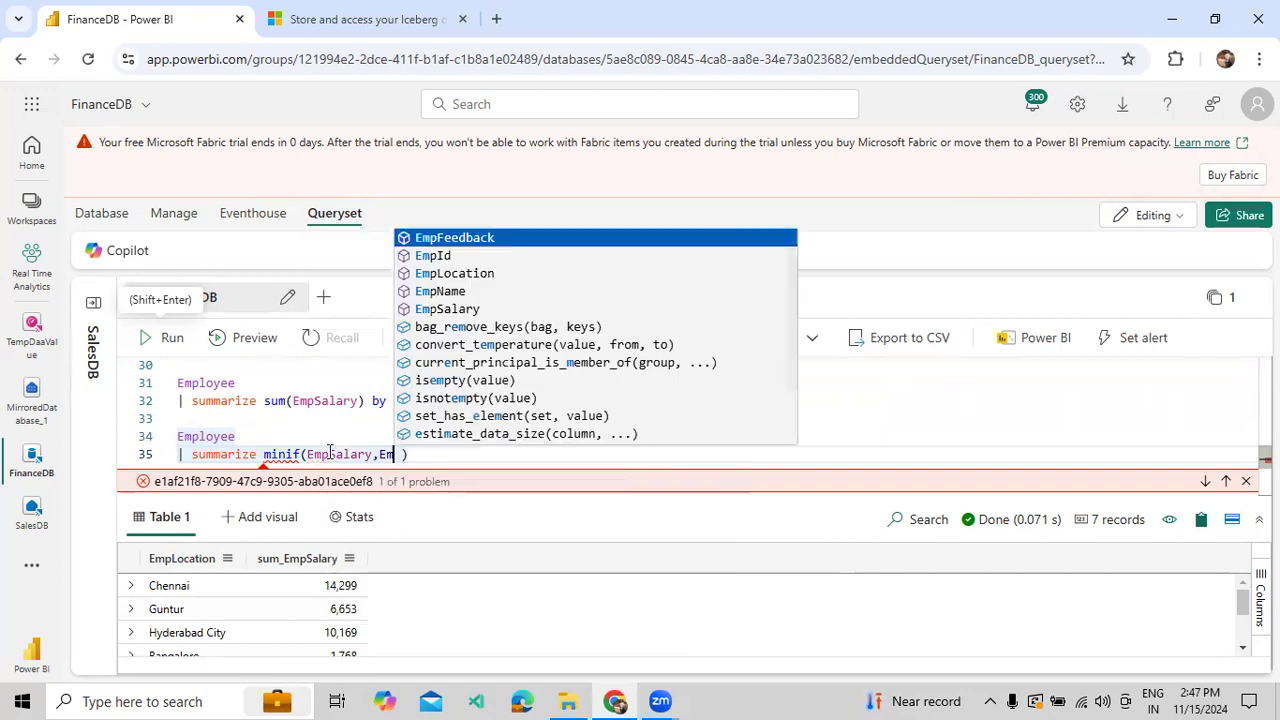
text(pl)
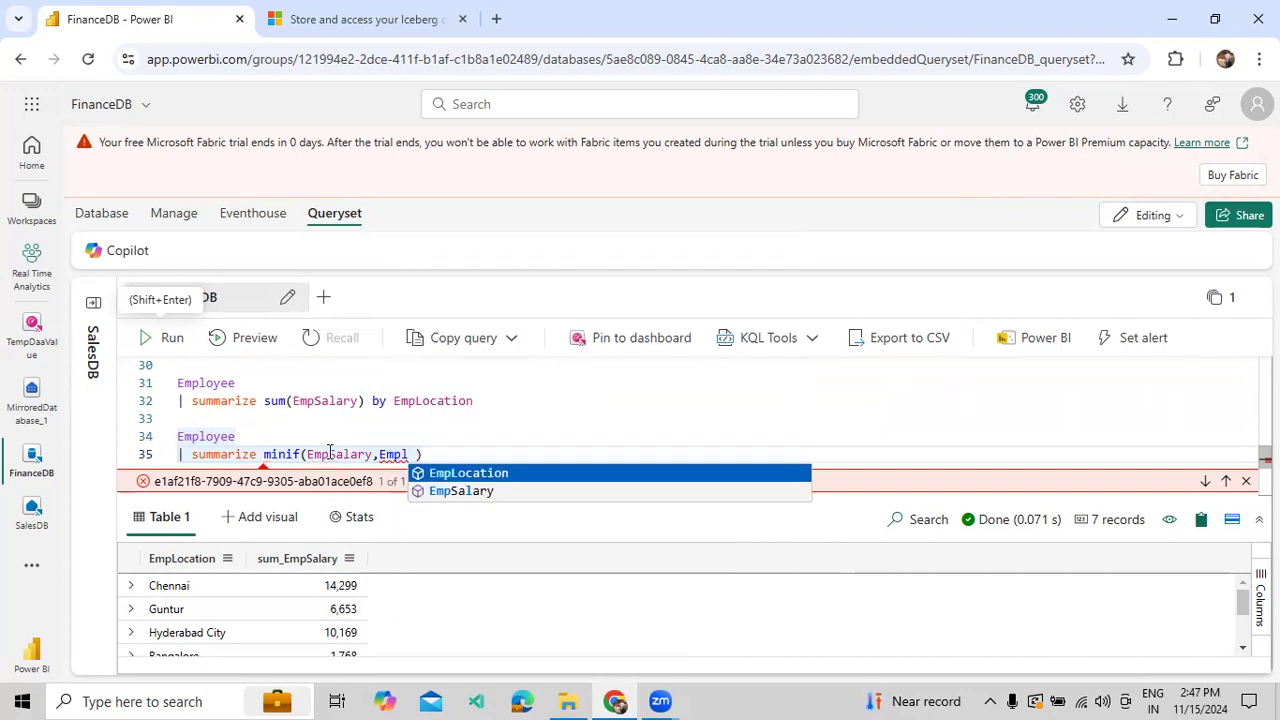
key(Tab)
text(=)
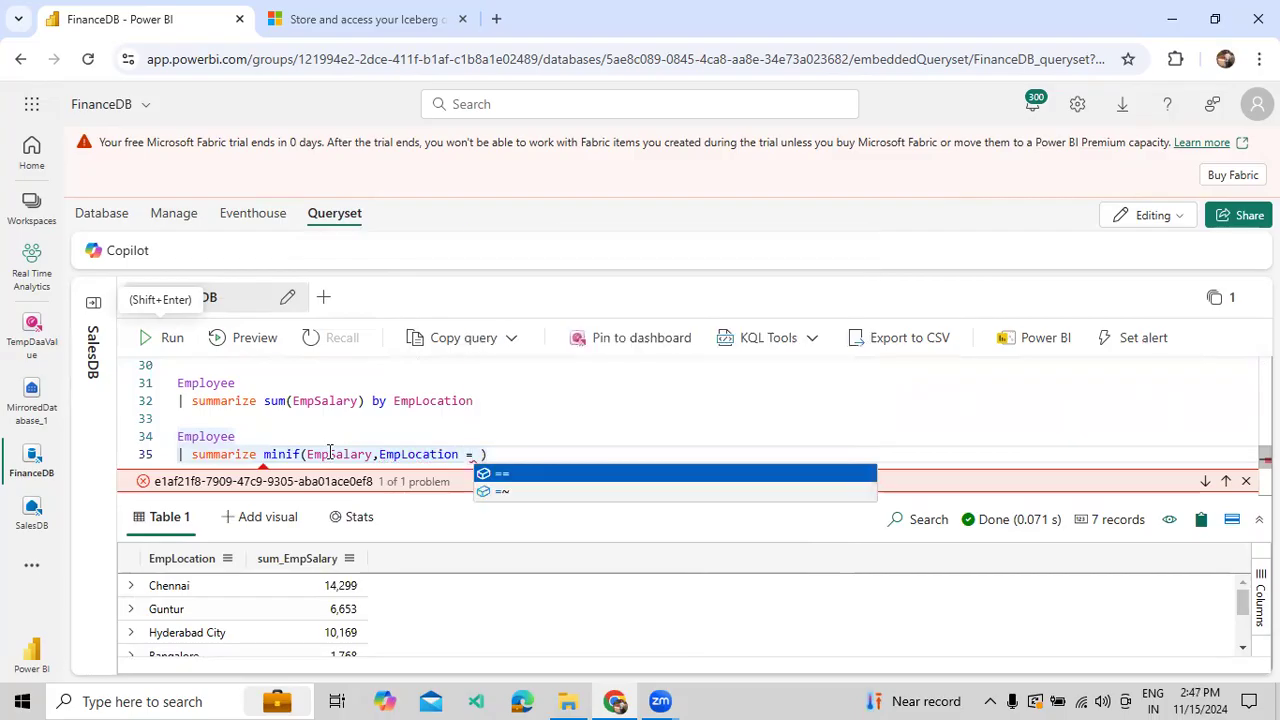
text(= 'Hyderabad)
Run the Hyderabad minif query on lines 34 and 35 and dismiss the problem message below the editor
drag(576, 454, 176, 436)
click(143, 340)
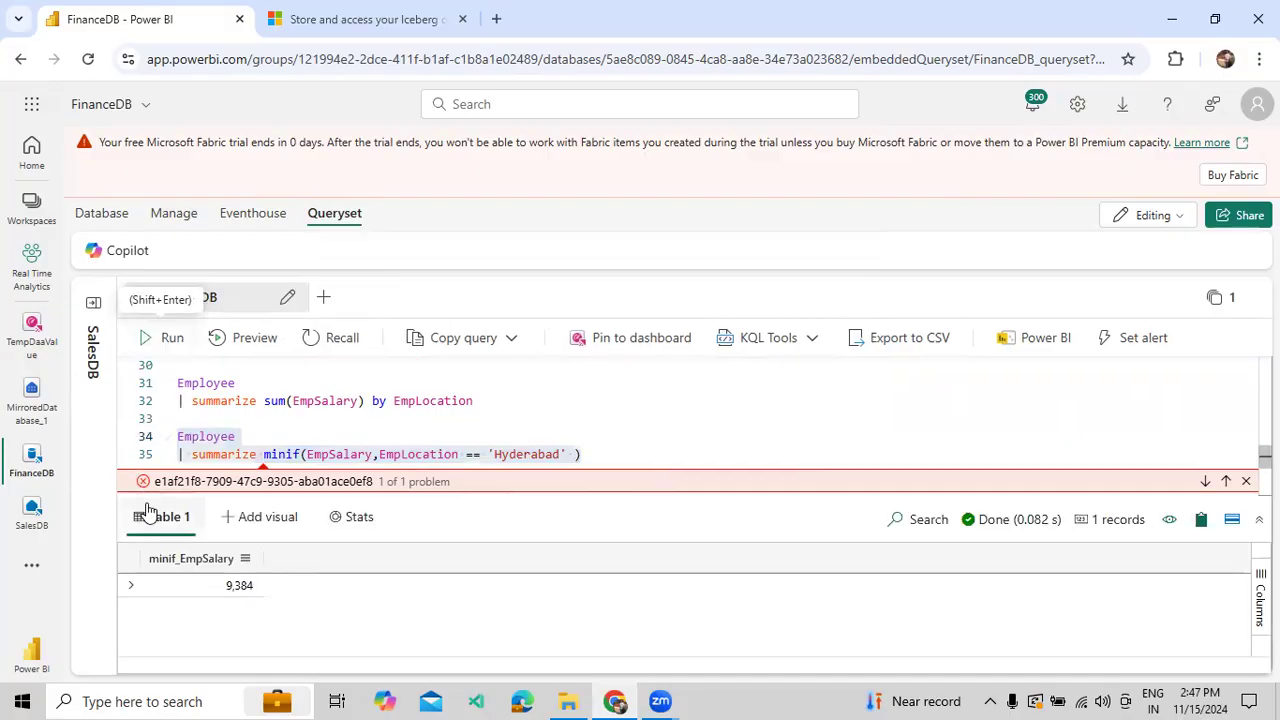
click(1246, 481)
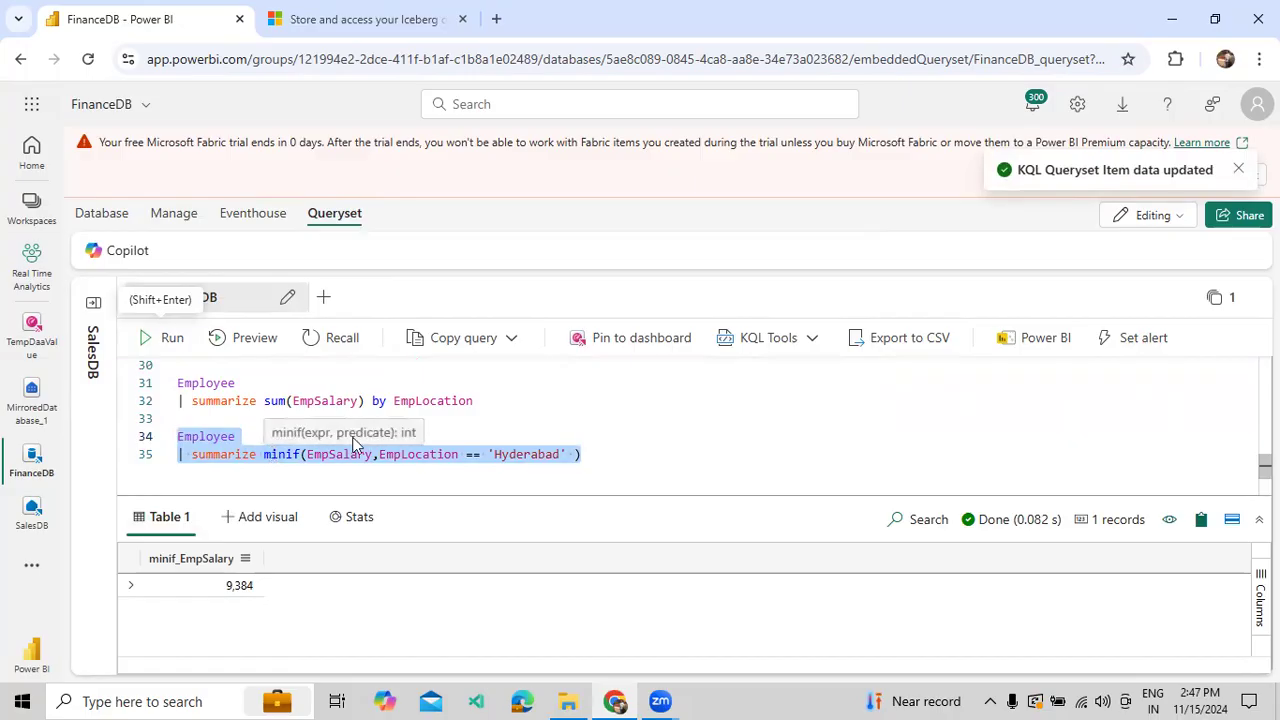
Examine minif's expression and predicate arguments on line 35 and compare them with the plain min(EmpSalary) on line 26
drag(311, 436, 340, 443)
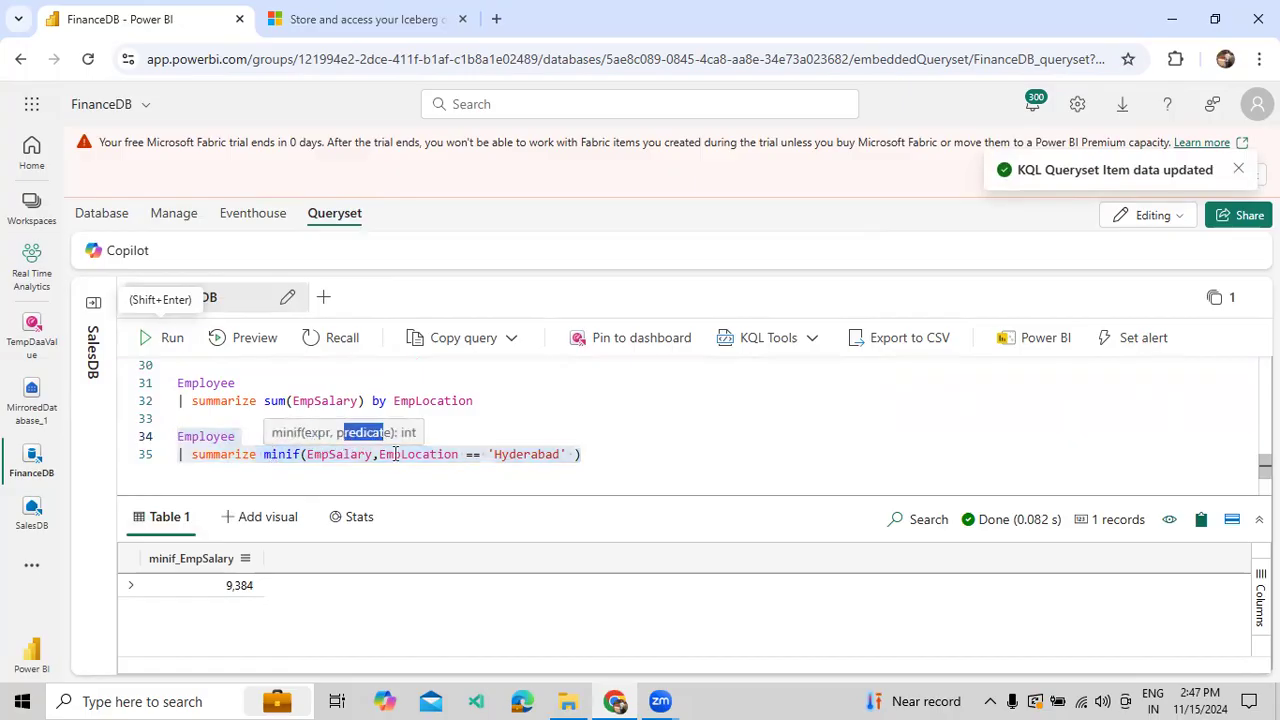
click(378, 454)
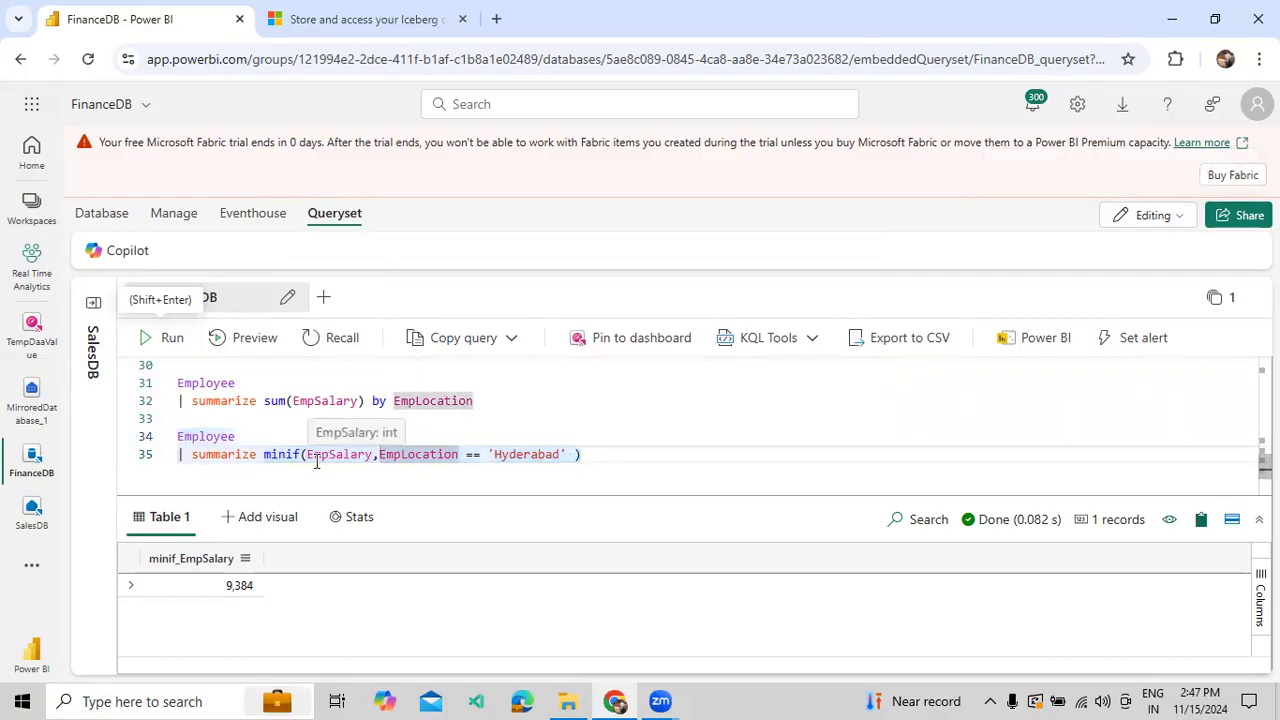
drag(265, 455, 524, 454)
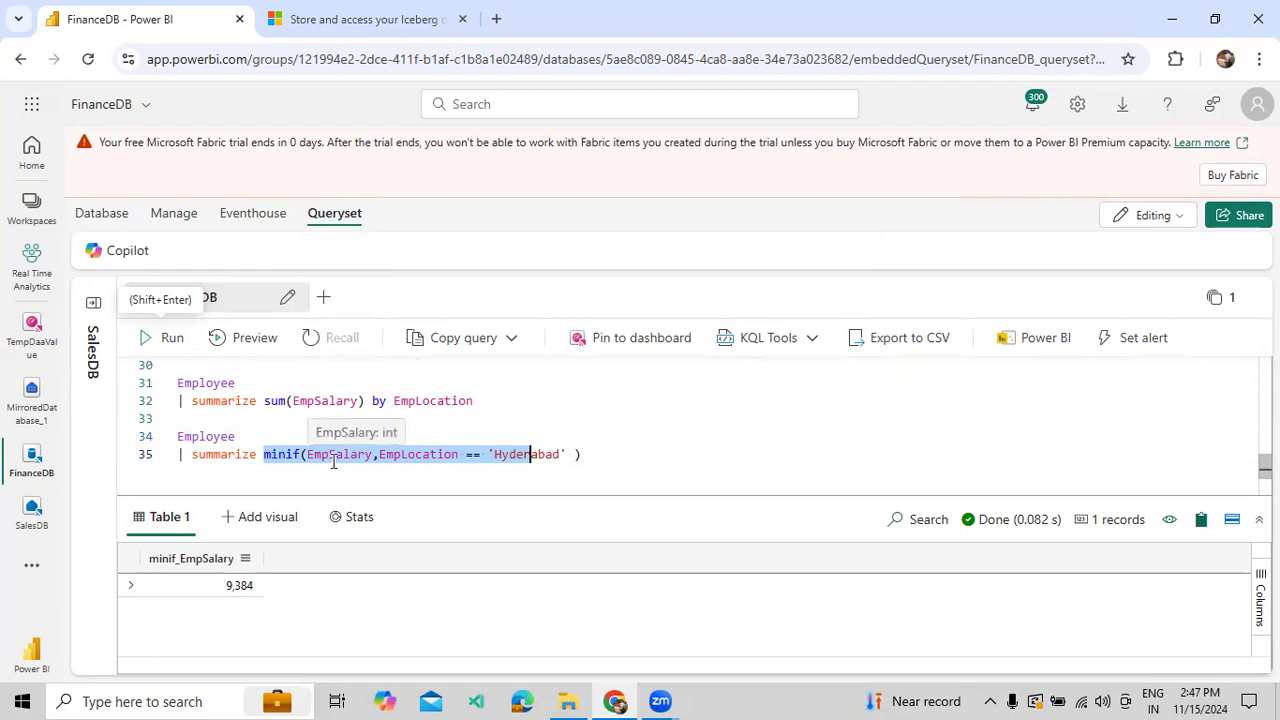
click(334, 400)
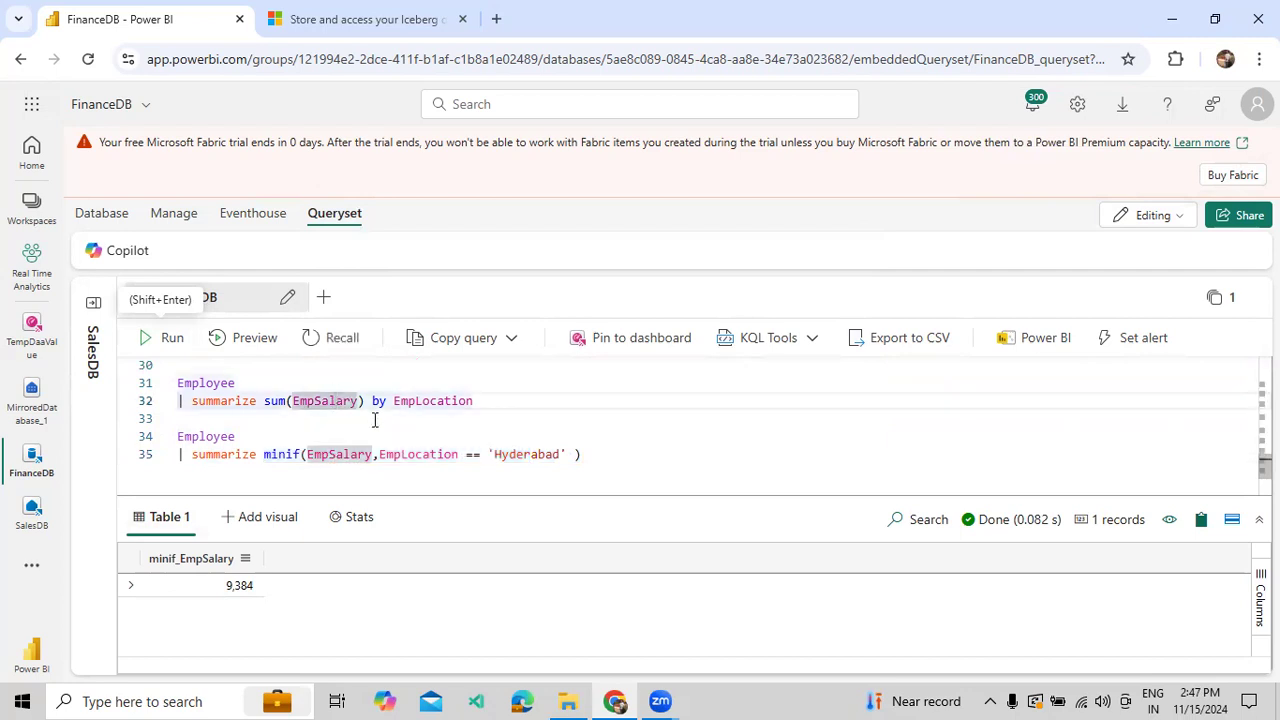
scroll(340, 431, up, 2)
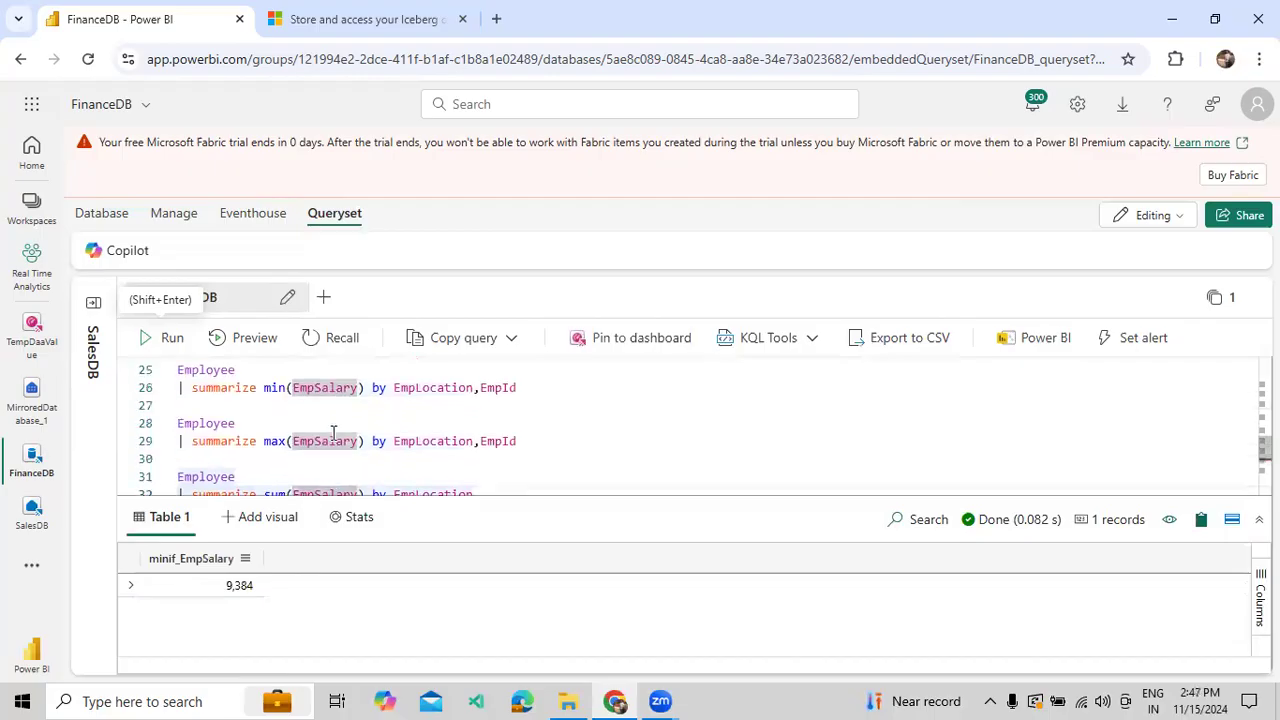
drag(262, 388, 360, 388)
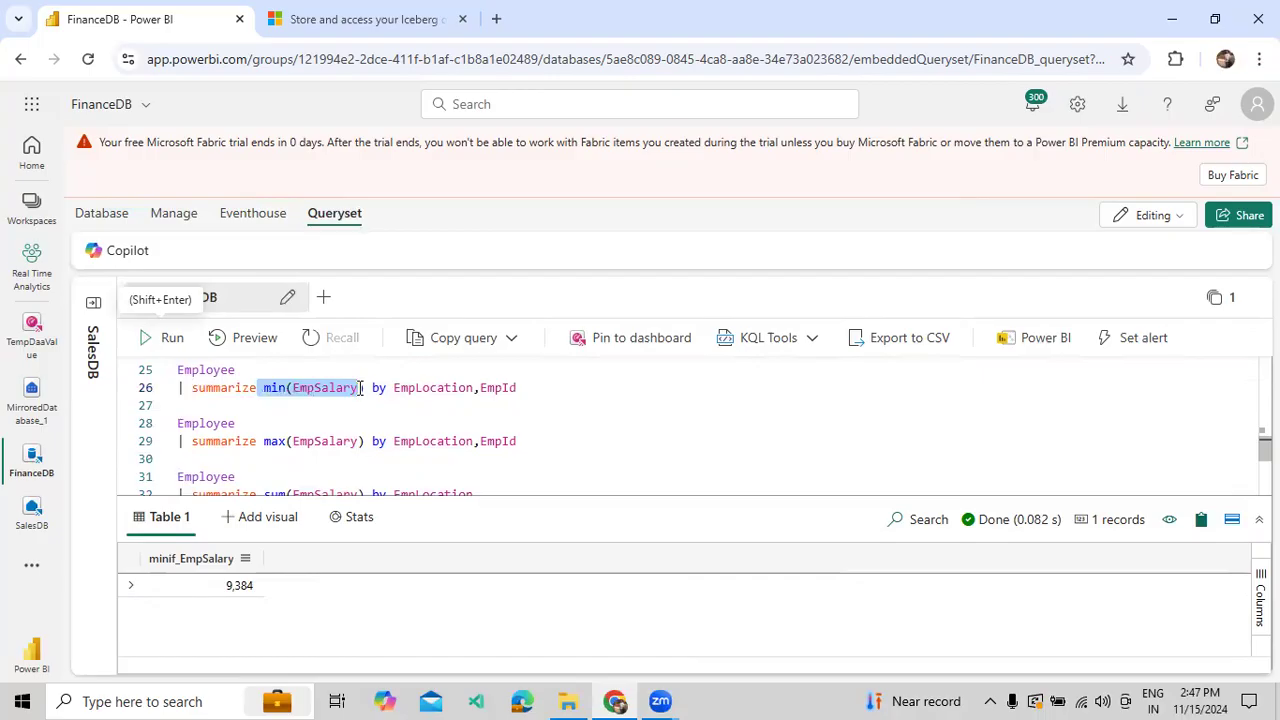
scroll(371, 394, down, 3)
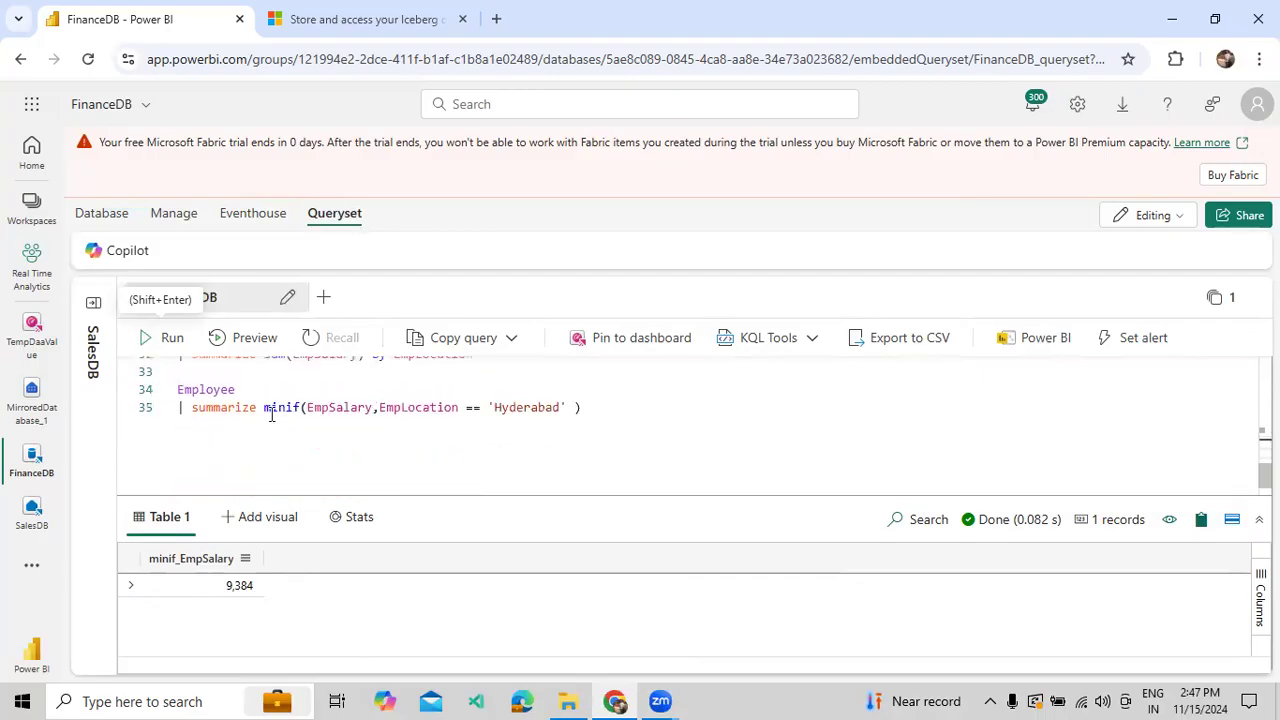
drag(265, 410, 300, 409)
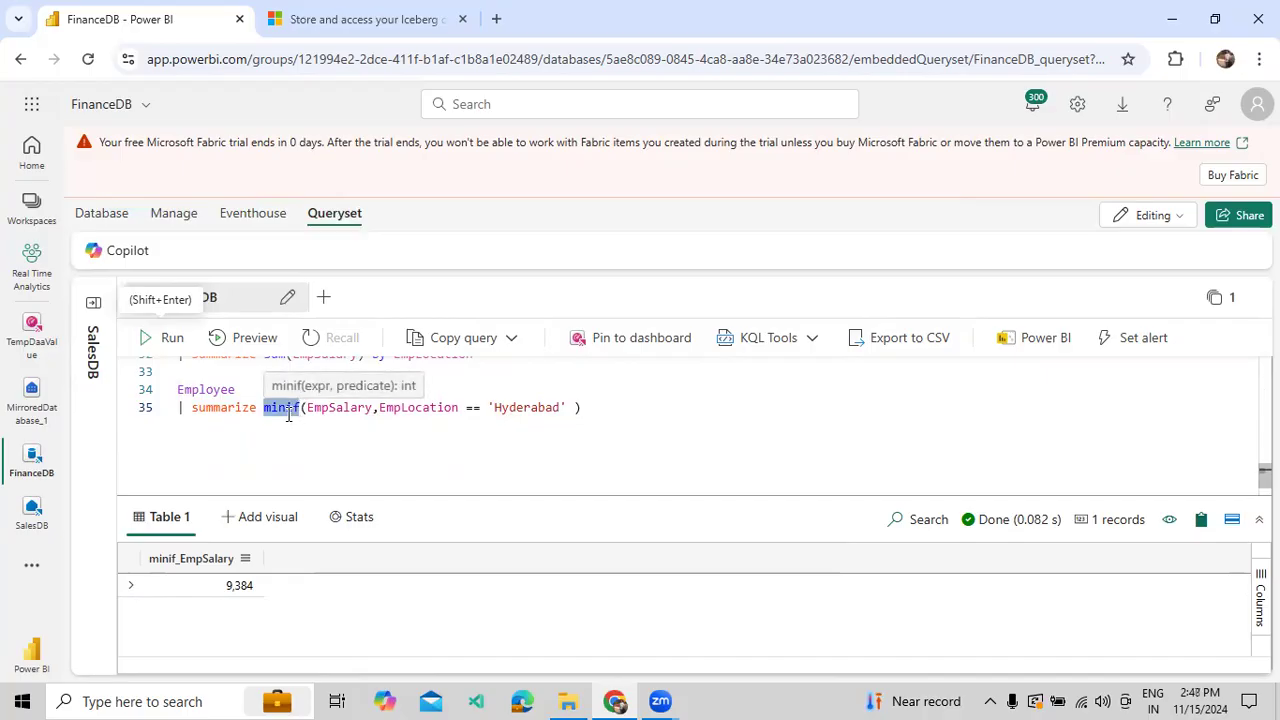
Start a new query on lines 37 and 38 that pipes Employee into summarize with the minif function
click(614, 410)
key(Return)
key(Return)
text(Em)
key(Return)
key(Return)
text(| su)
key(Return)
text(mmarize m)
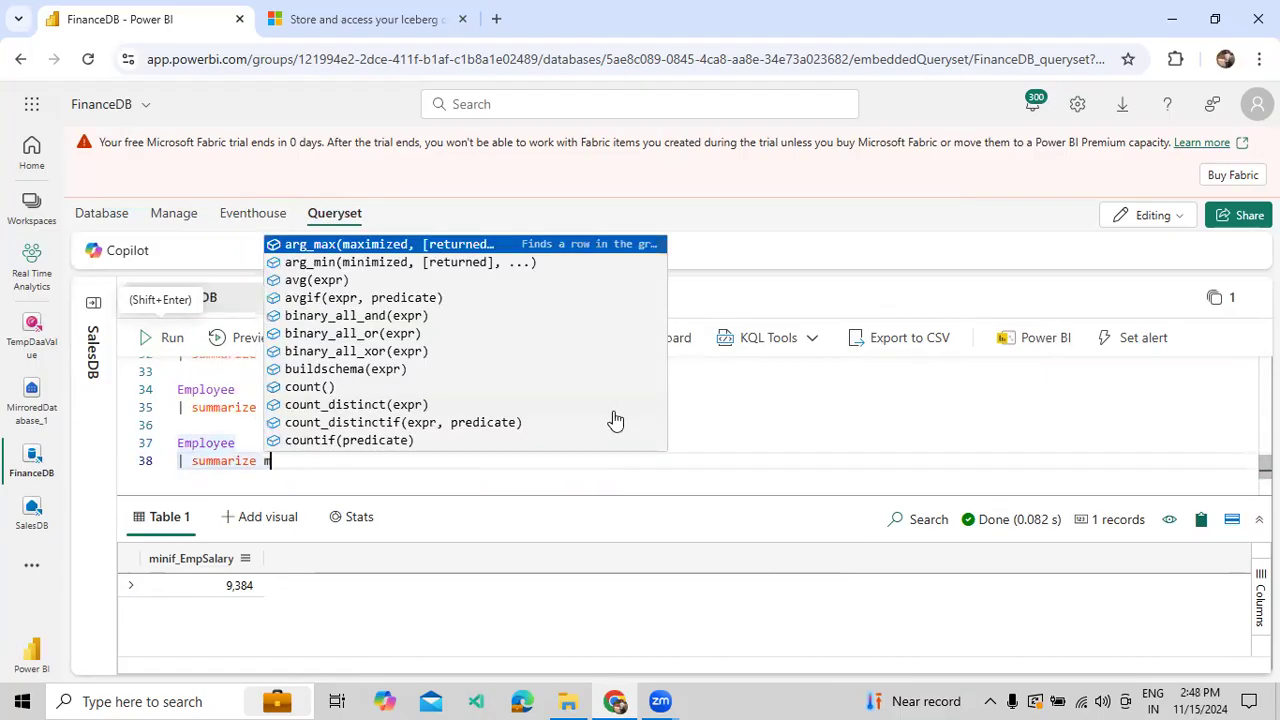
text(inif()
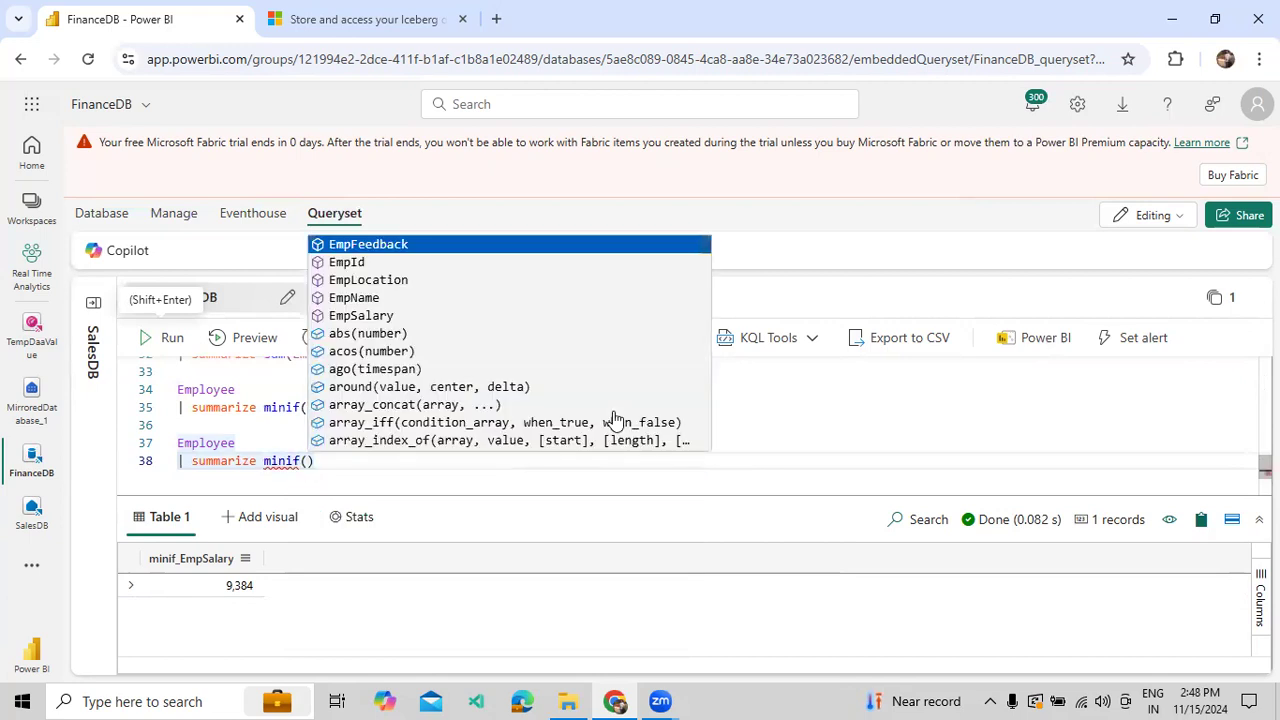
Fill in the minif arguments on line 38 with EmpSalary and the condition EmpSalary >3000
text(EmpS)
key(Return)
text(,EmpS)
key(Return)
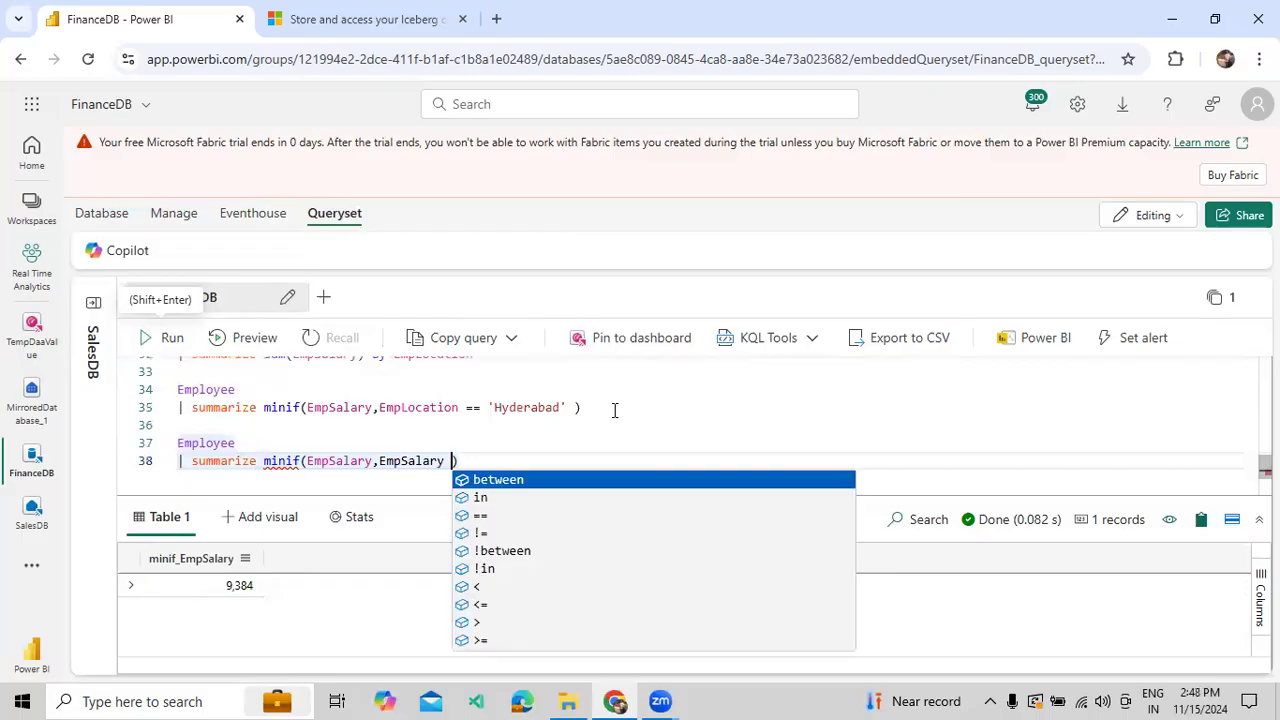
text(>)
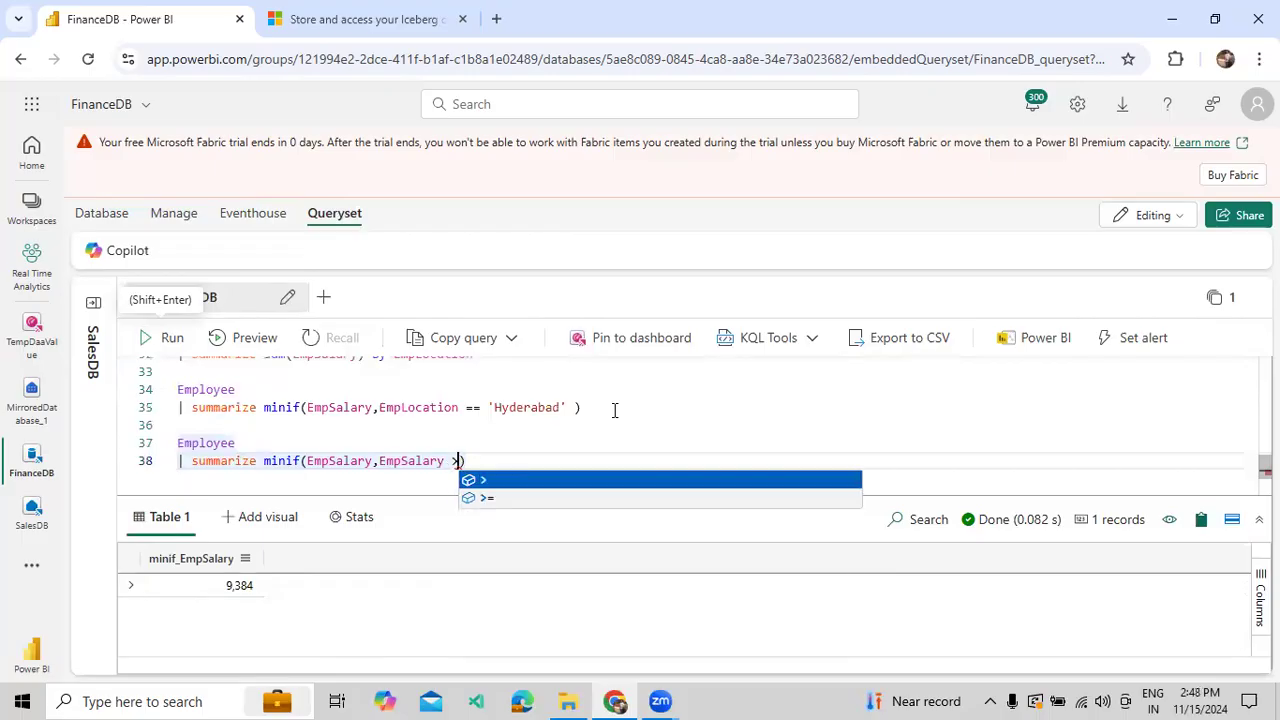
text(3000)
click(624, 418)
Run the EmpSalary >3000 minif query on lines 37 and 38 and check its result
drag(540, 458, 176, 443)
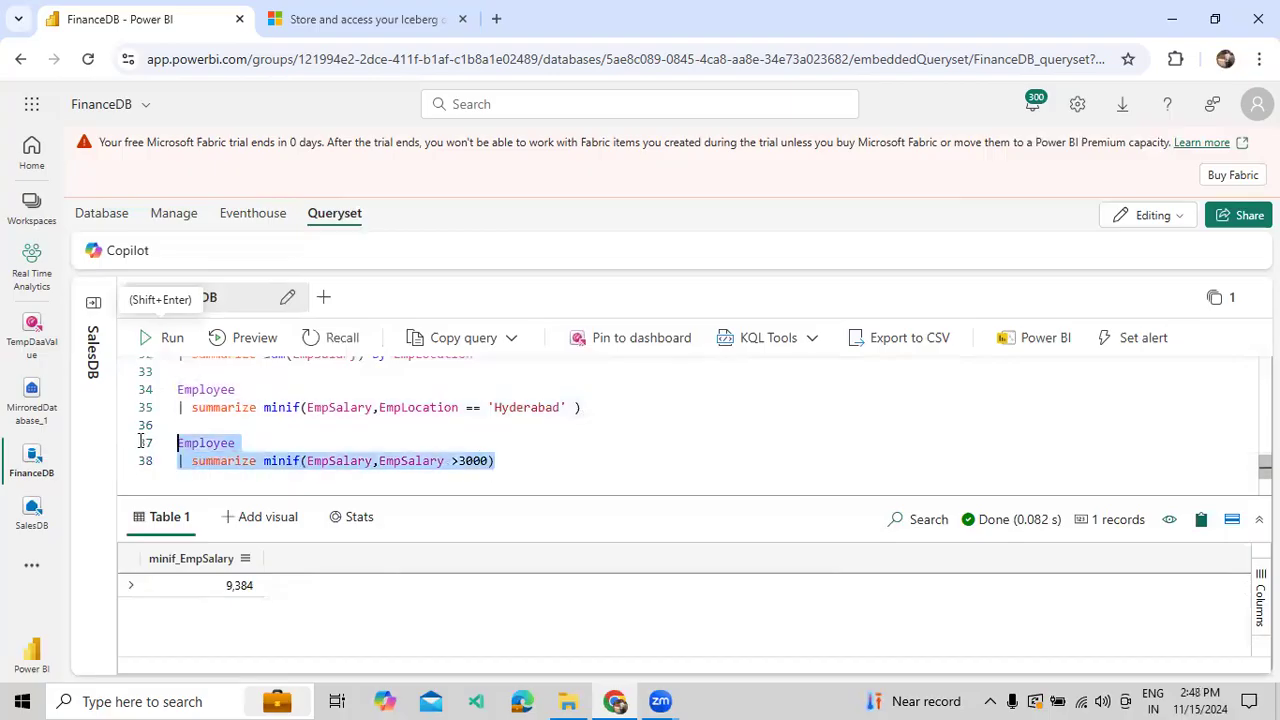
click(160, 337)
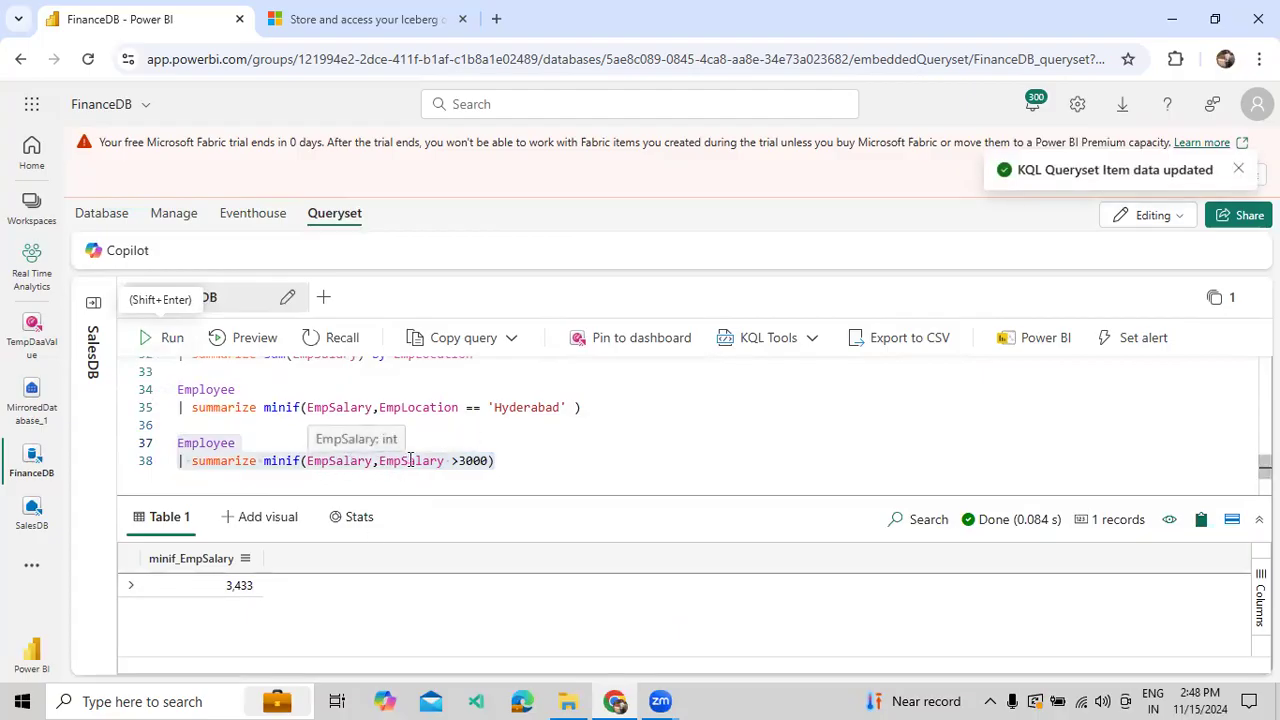
click(270, 460)
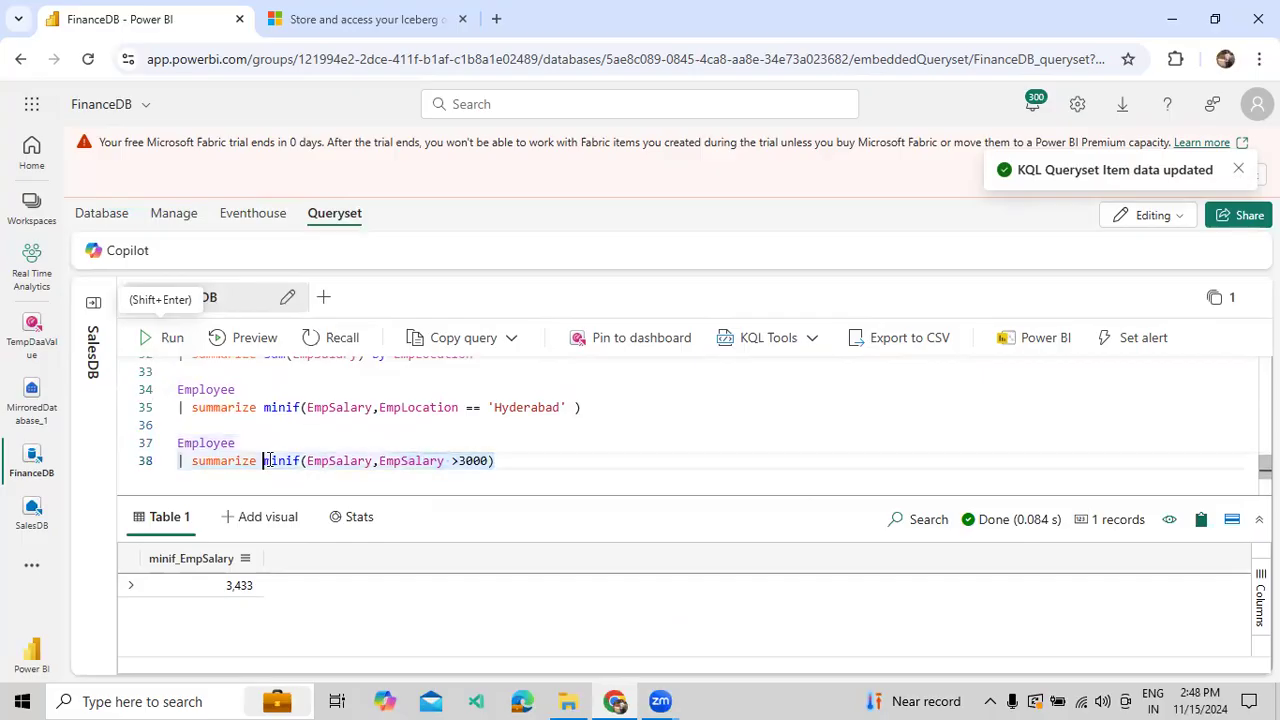
drag(528, 471, 149, 432)
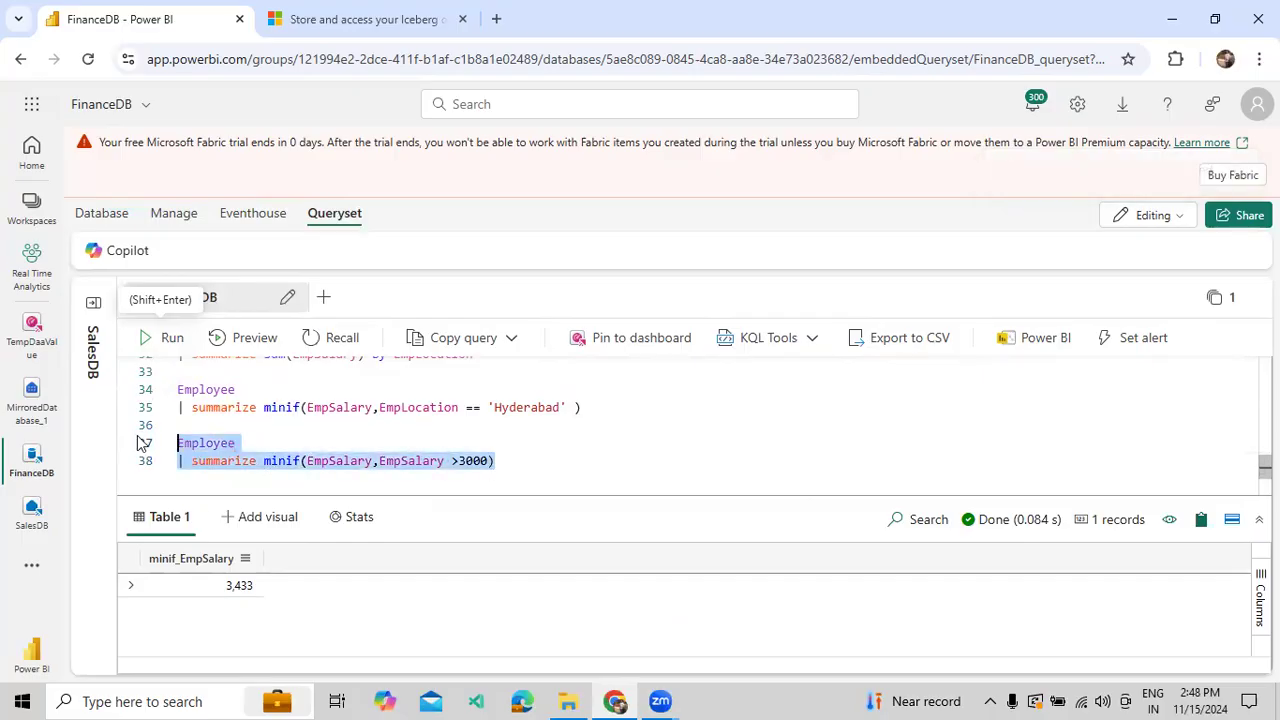
Run the unconditional summarize min(EmpSalary) query on lines 22 and 23 for comparison
scroll(262, 412, up, 5)
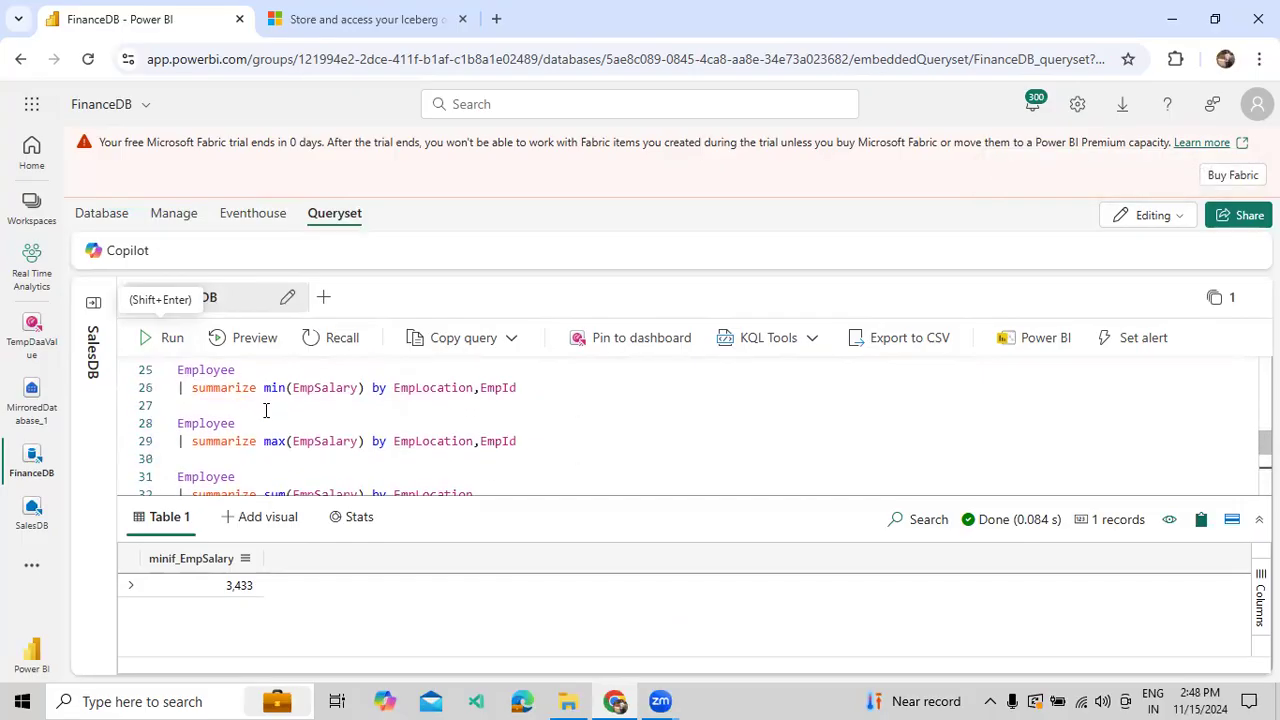
drag(383, 383, 170, 357)
click(167, 338)
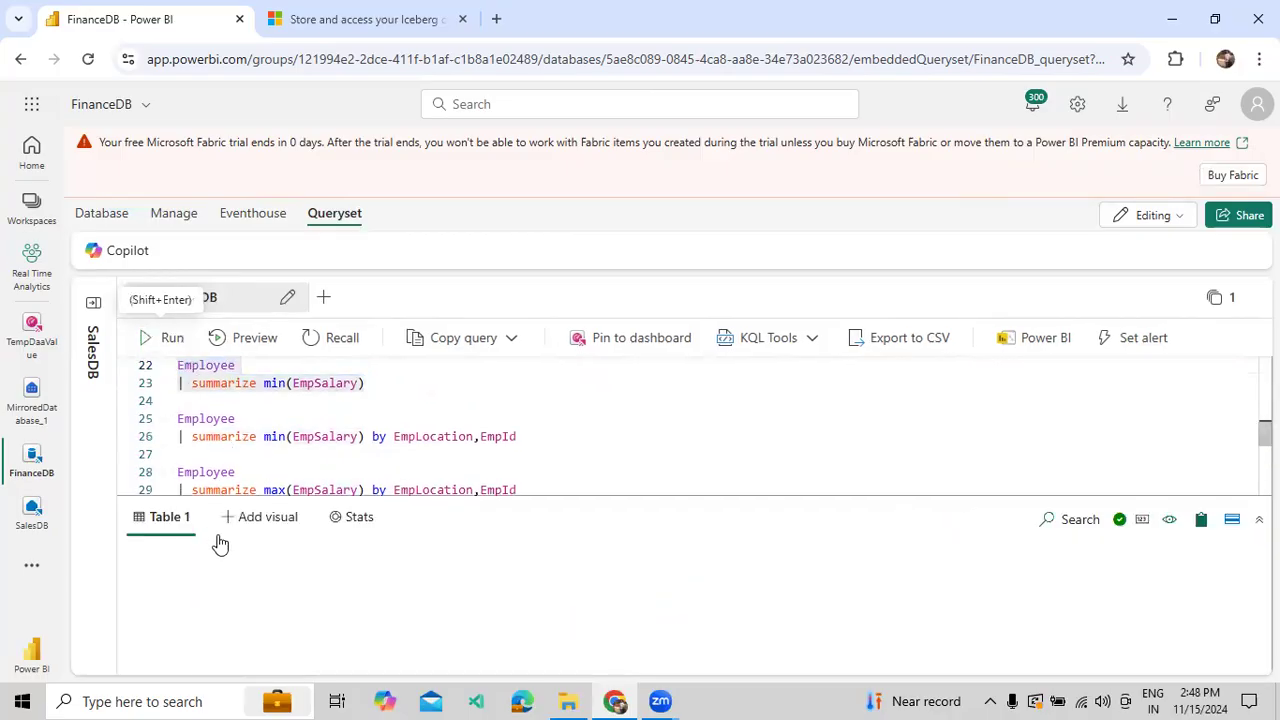
Rerun the minif query on lines 37 and 38, then review its result against the EmpSalary expression and predicate
scroll(351, 457, down, 7)
scroll(282, 460, up, 3)
drag(494, 463, 177, 444)
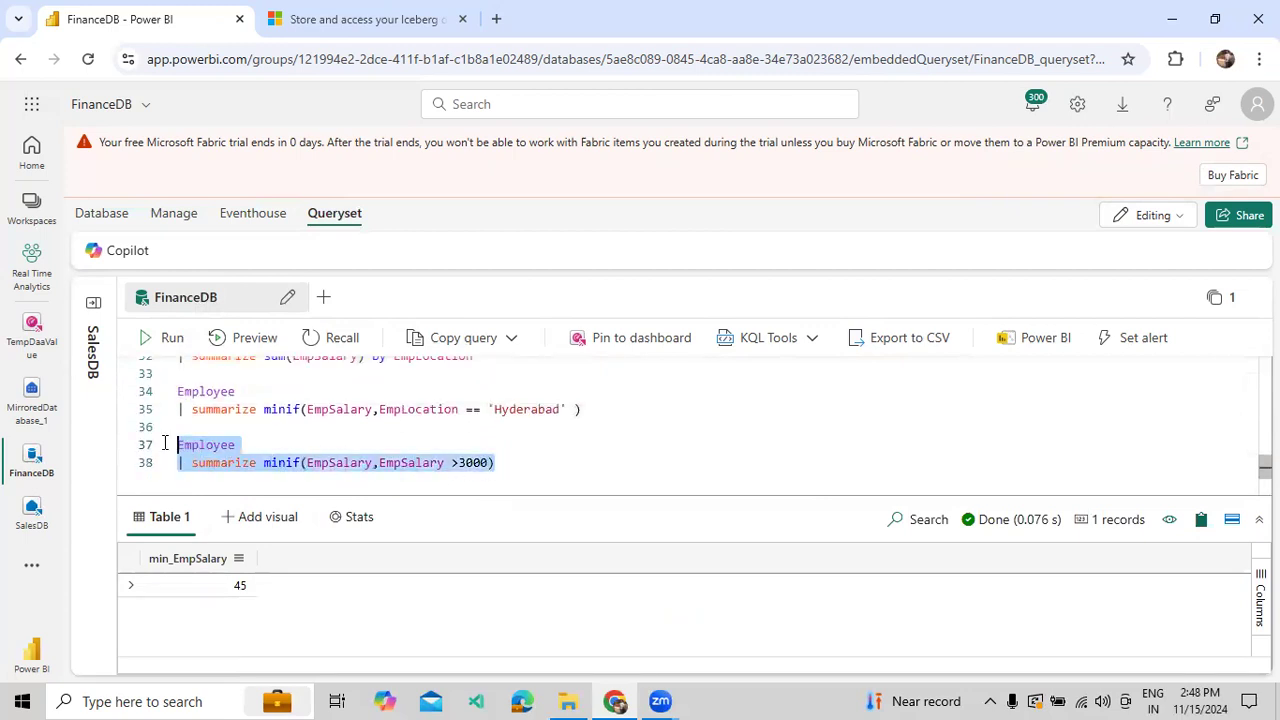
click(171, 343)
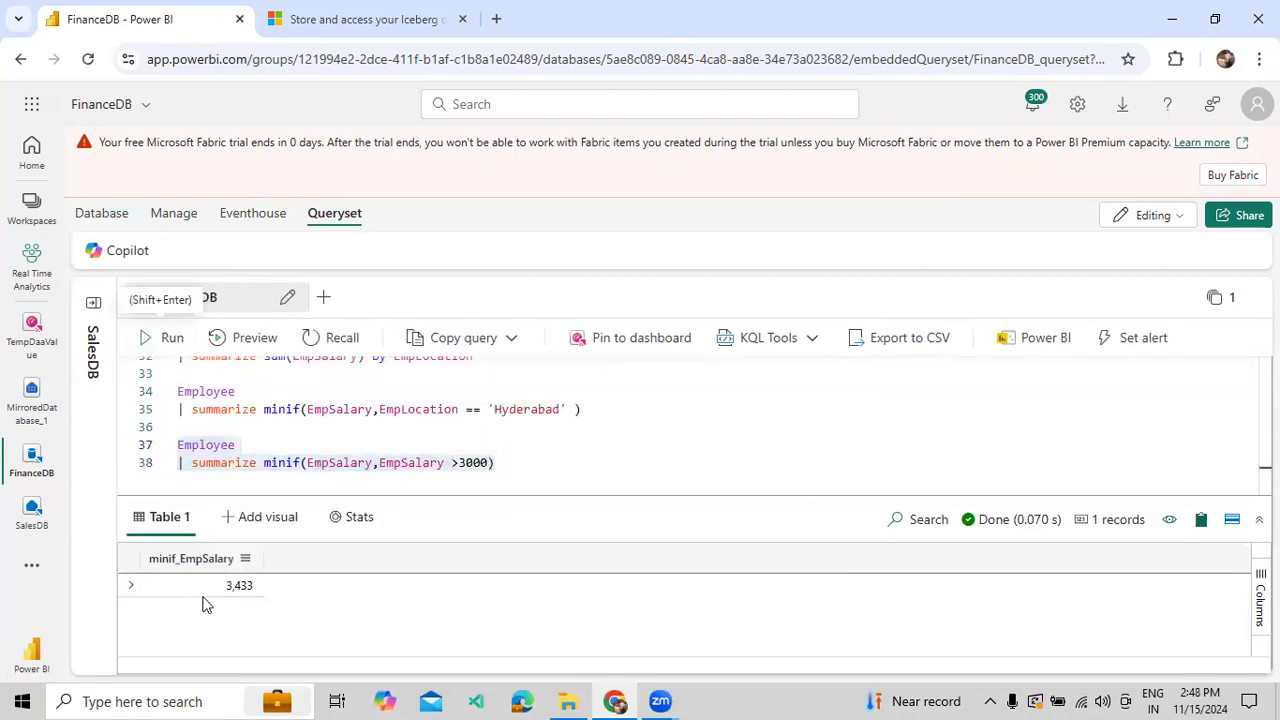
double_click(323, 463)
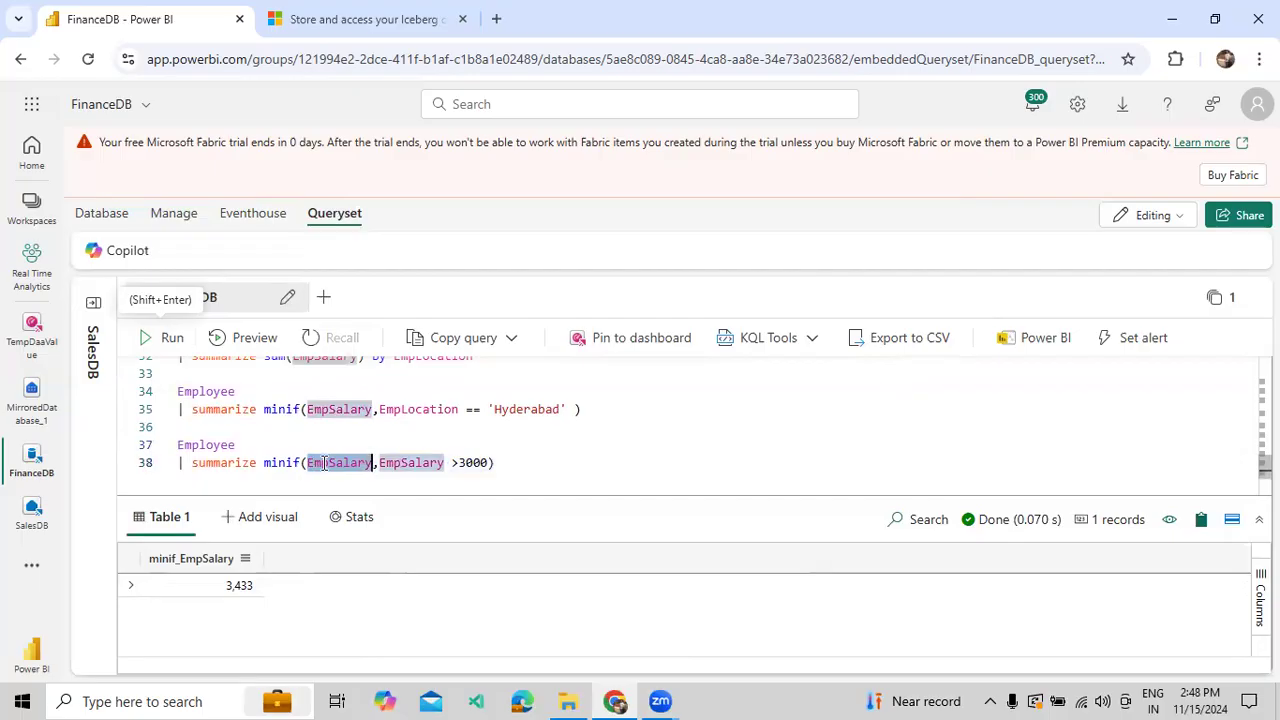
double_click(398, 463)
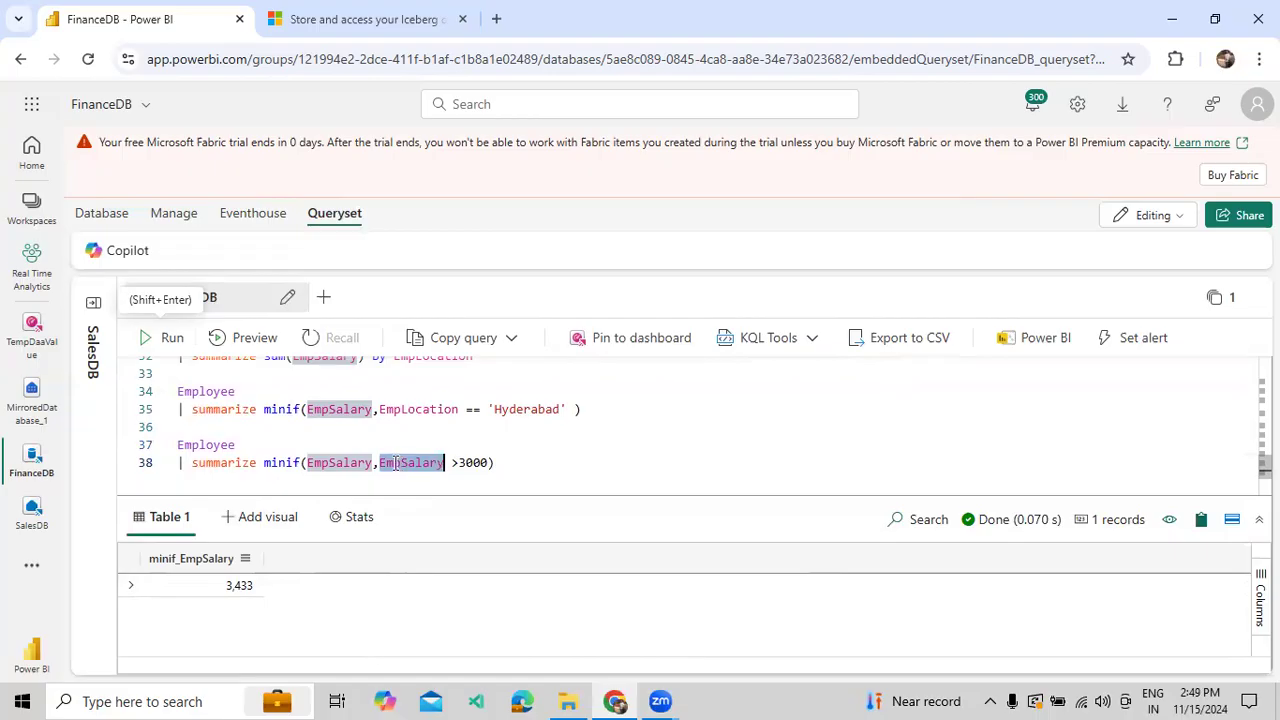
Extend the minif query on line 38 with by EmpLocation to group the result by location
click(537, 457)
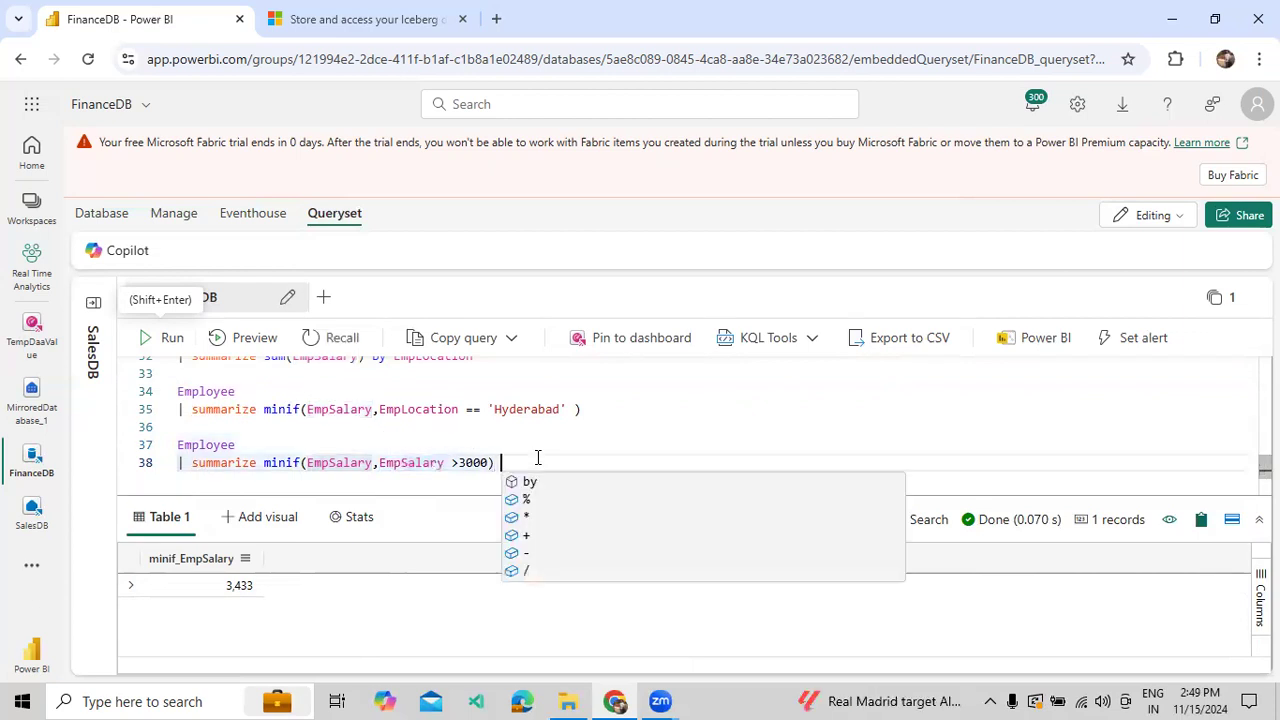
text(b)
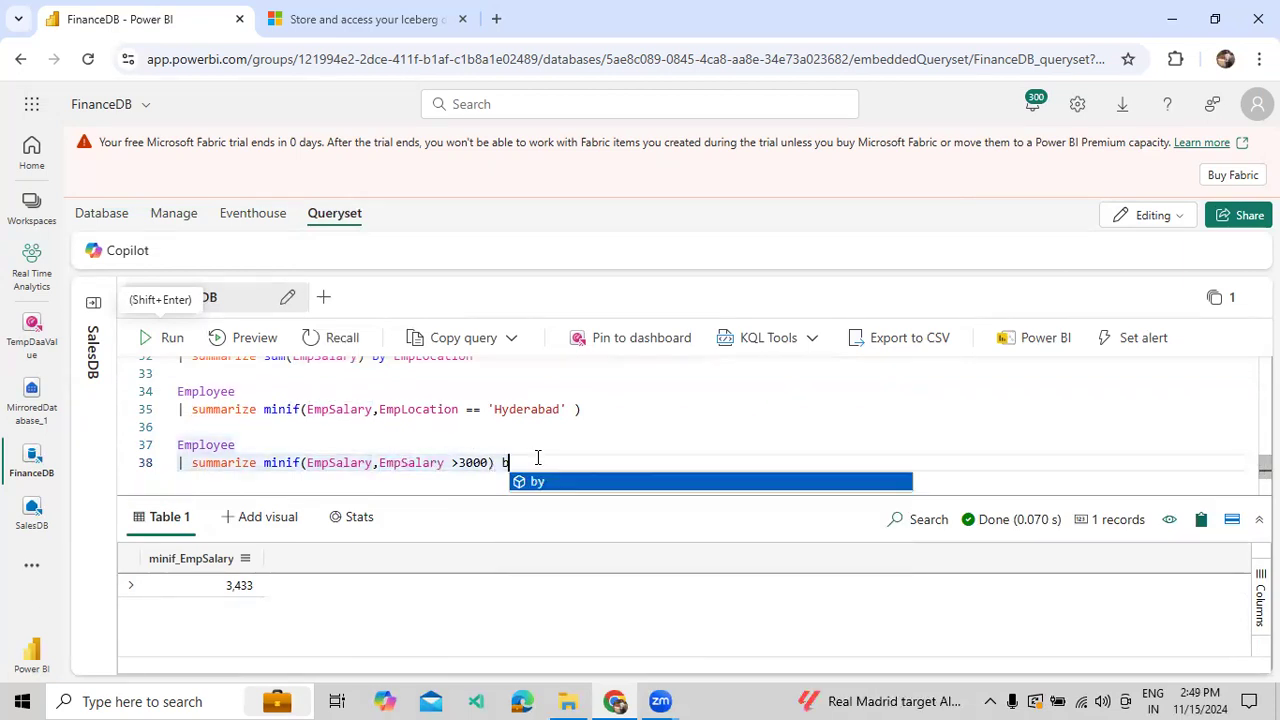
text(y Eml)
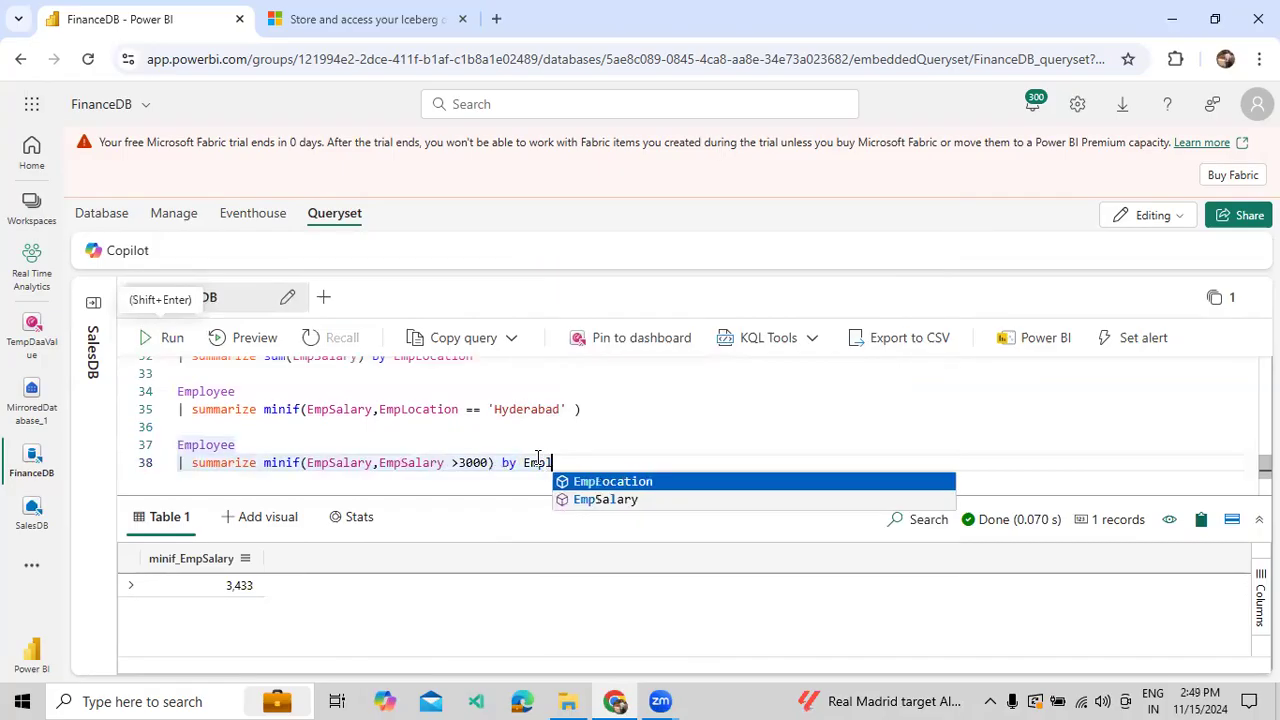
click(601, 478)
Run the grouped minif query on lines 37 and 38 and review the minimum salary for every location
drag(603, 462, 172, 445)
click(150, 345)
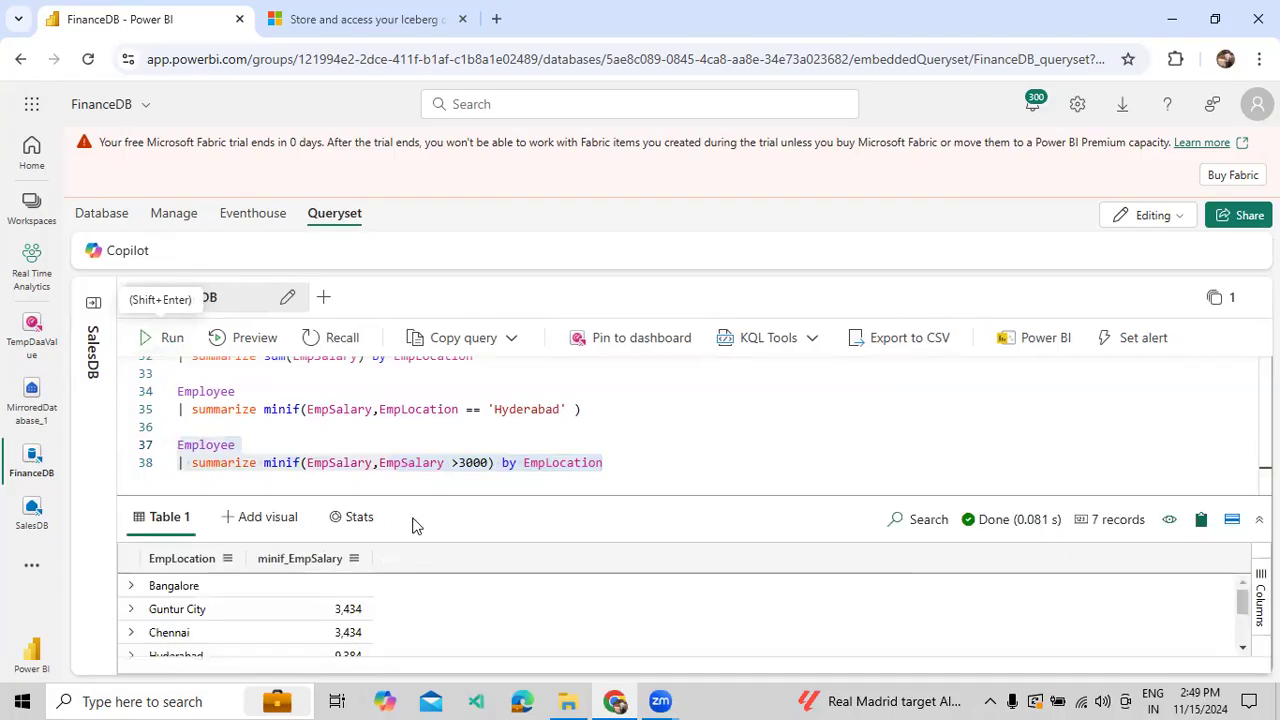
drag(423, 500, 443, 377)
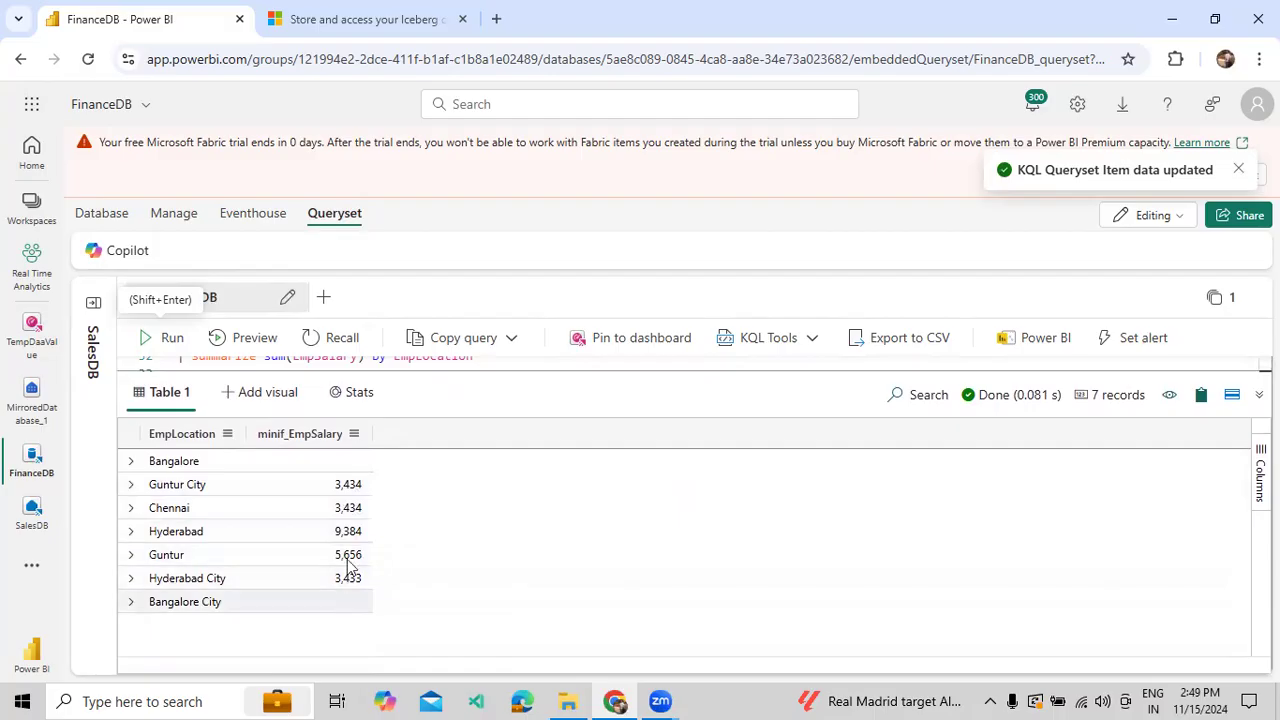
drag(429, 366, 458, 510)
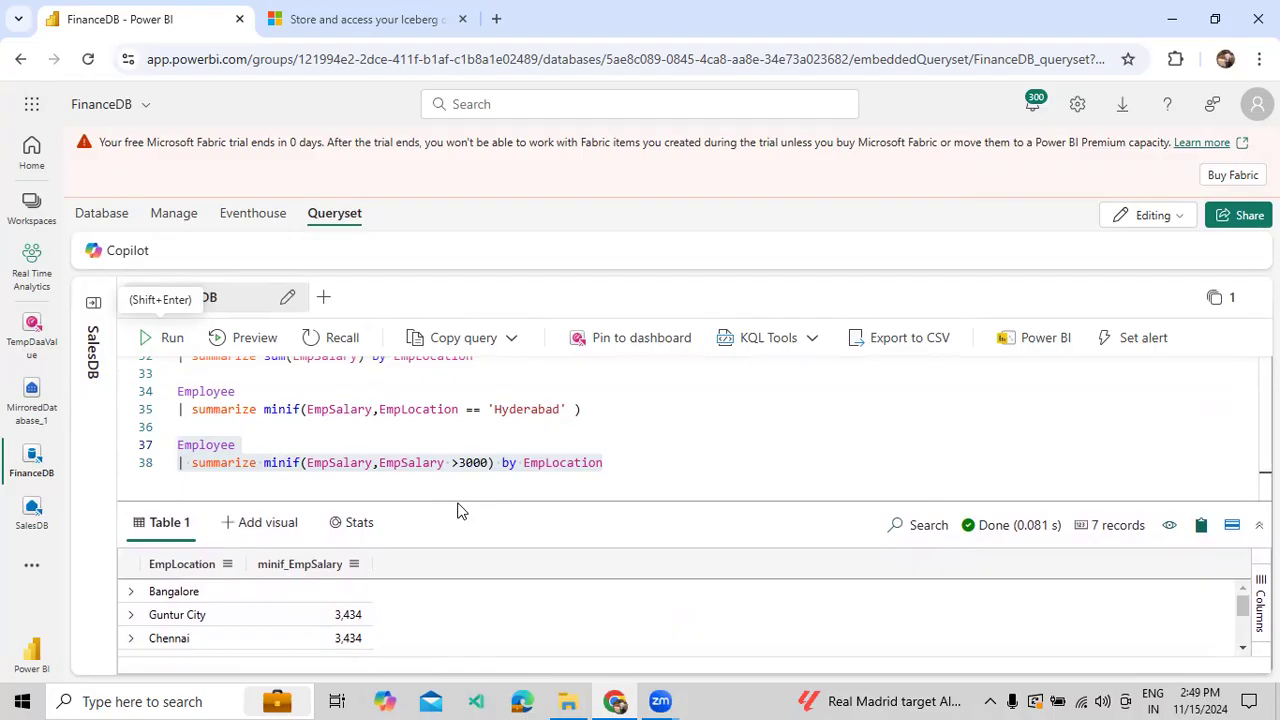
click(621, 455)
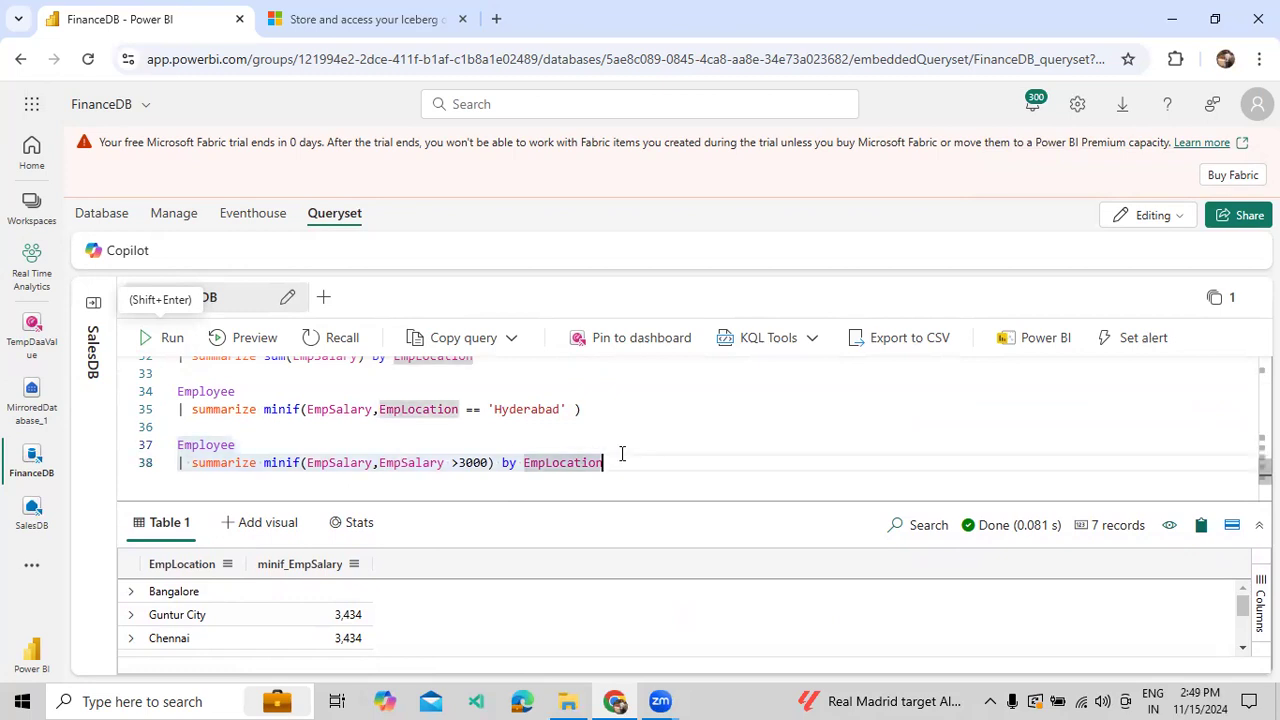
scroll(320, 614, down, 2)
scroll(320, 620, up, 2)
drag(409, 500, 490, 462)
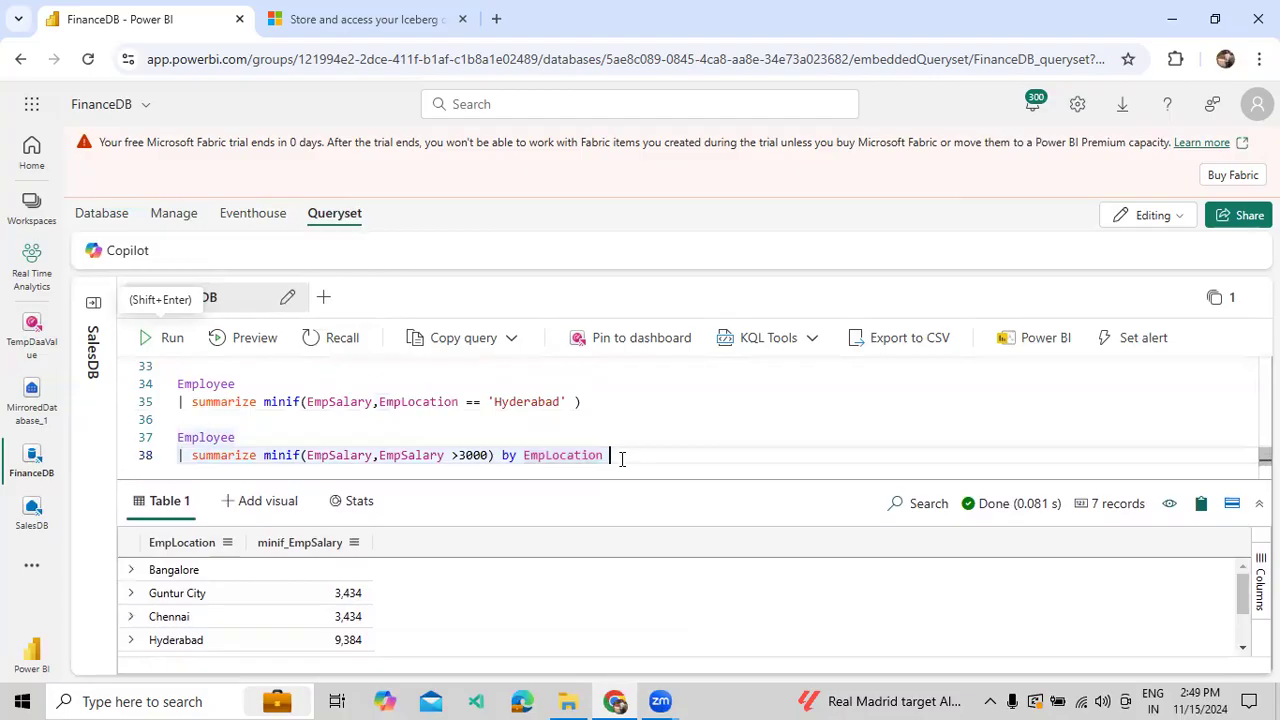
key(Return)
text(|)
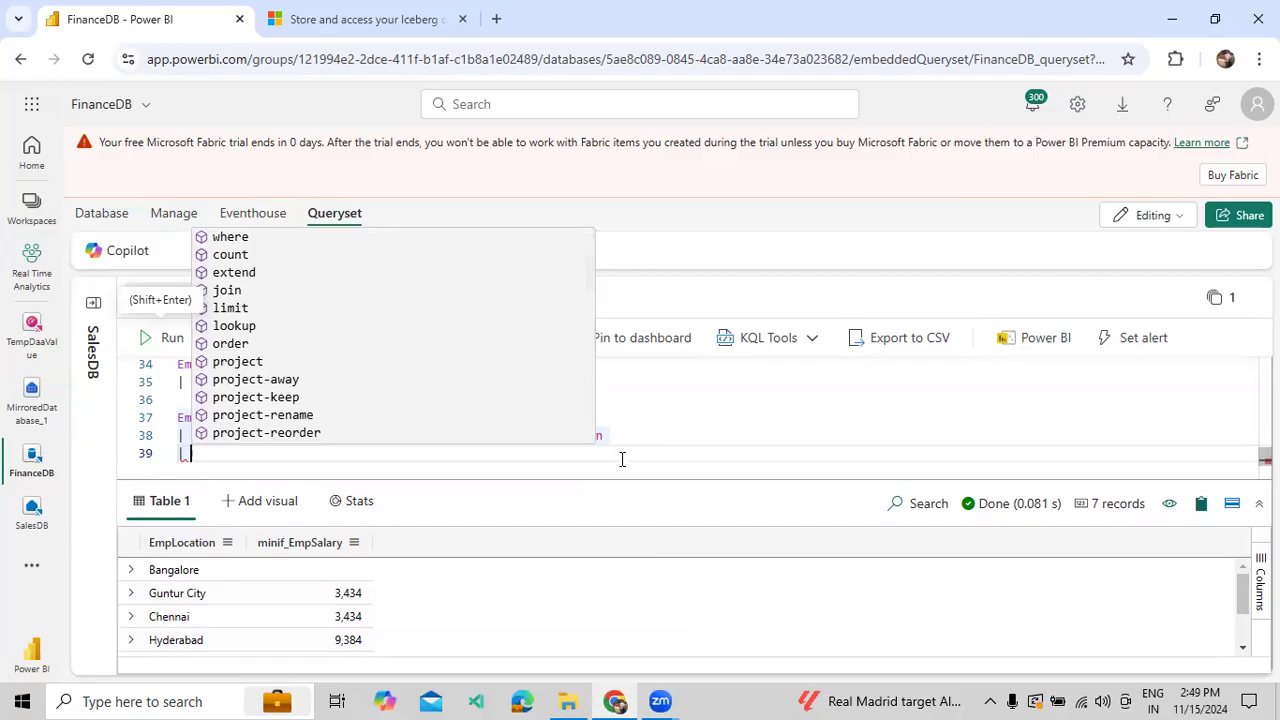
click(194, 446)
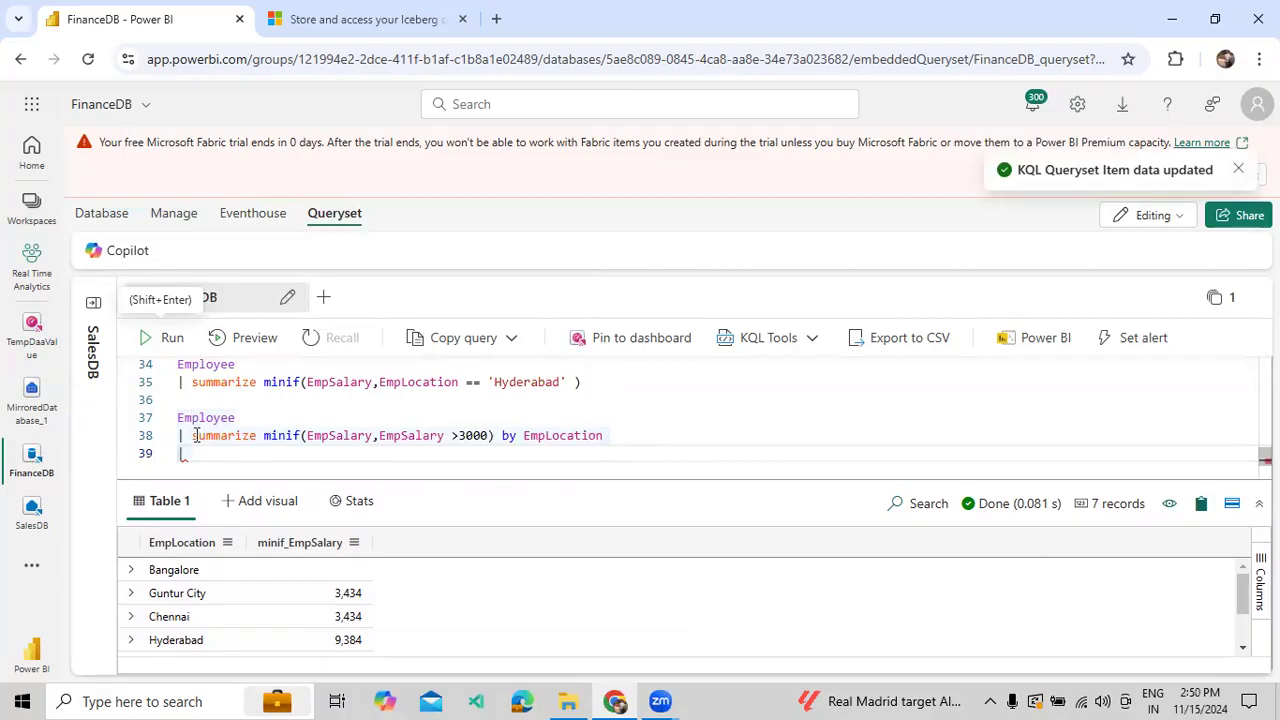
double_click(265, 437)
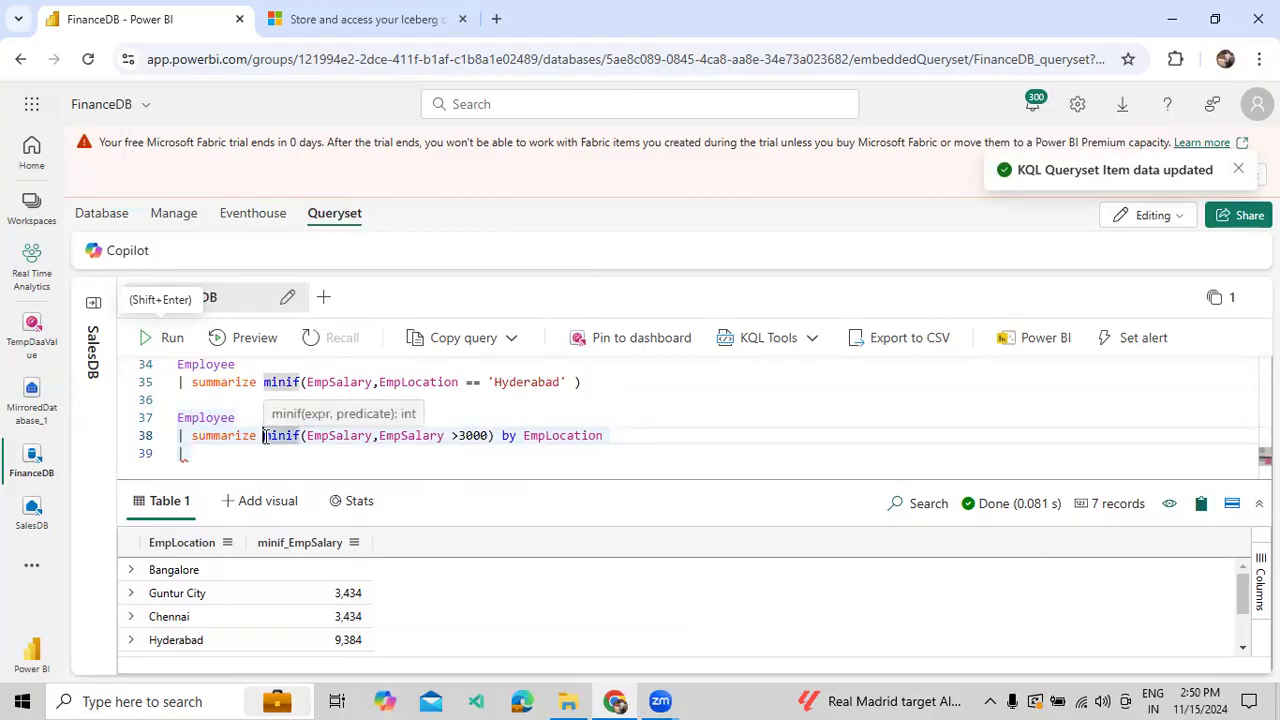
key(Left)
key(Left)
click(266, 437)
text(Total)
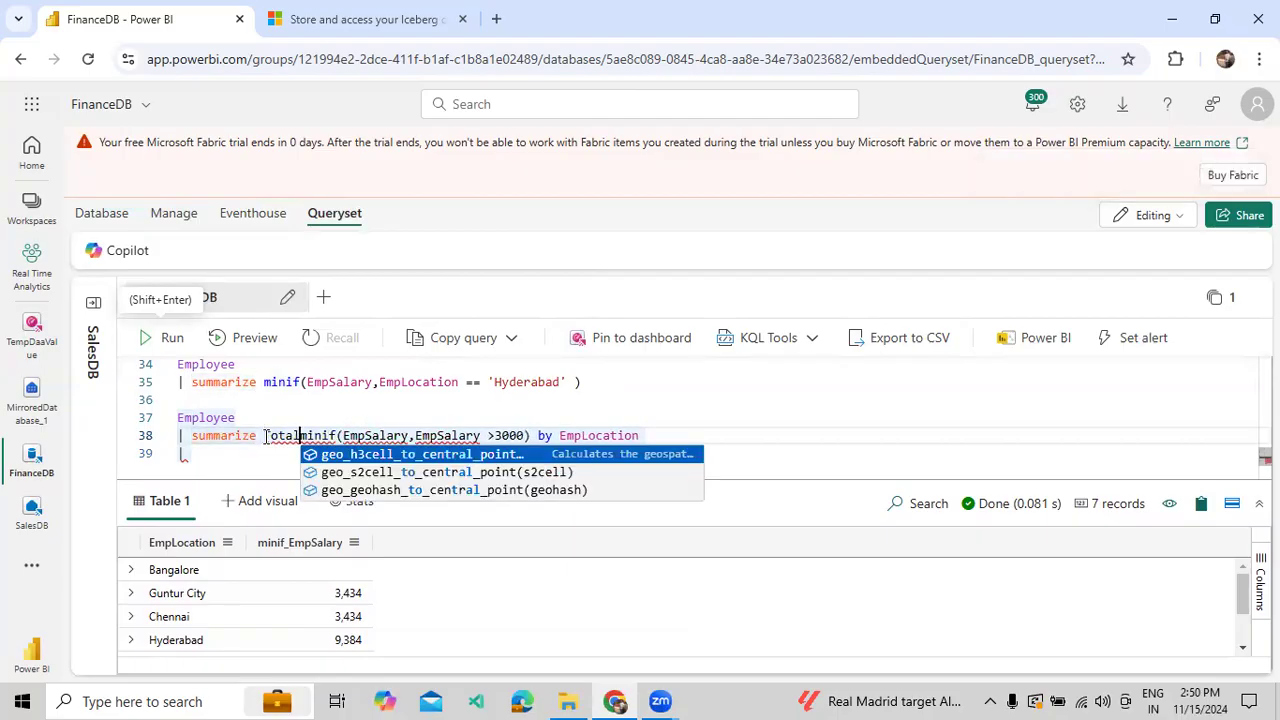
key(BackSpace)
key(BackSpace)
key(BackSpace)
key(BackSpace)
key(BackSpace)
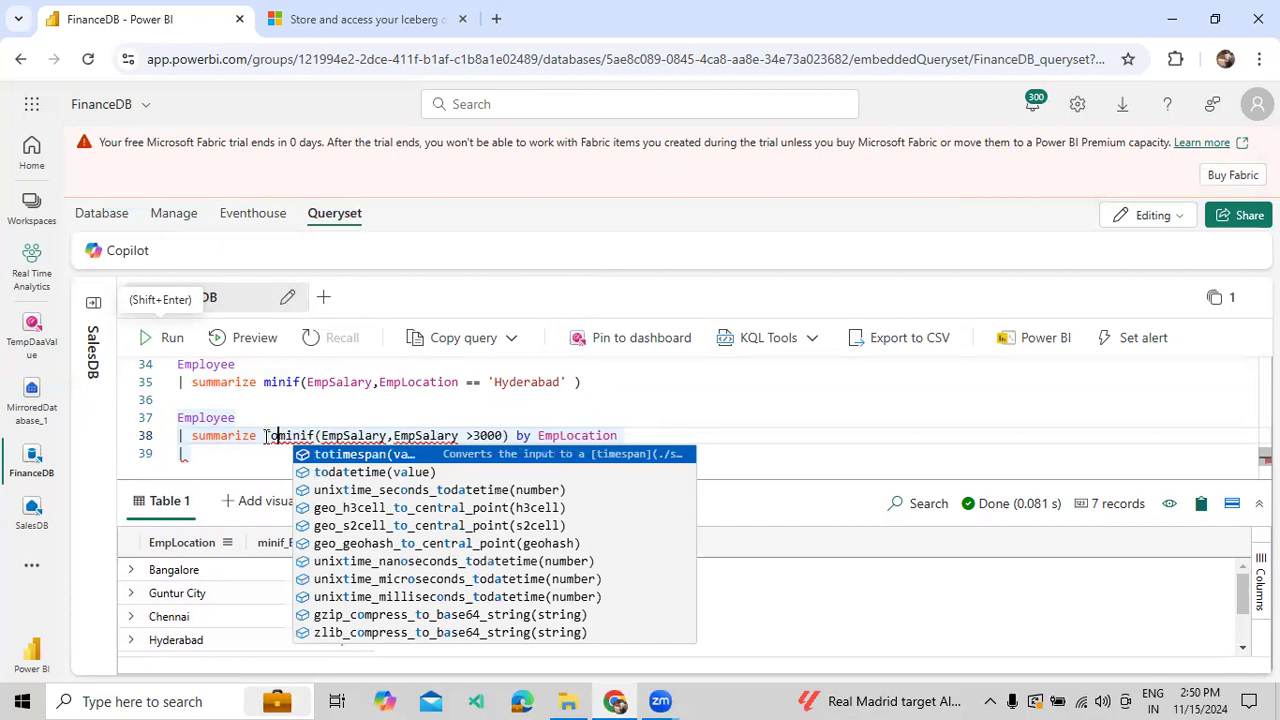
click(225, 465)
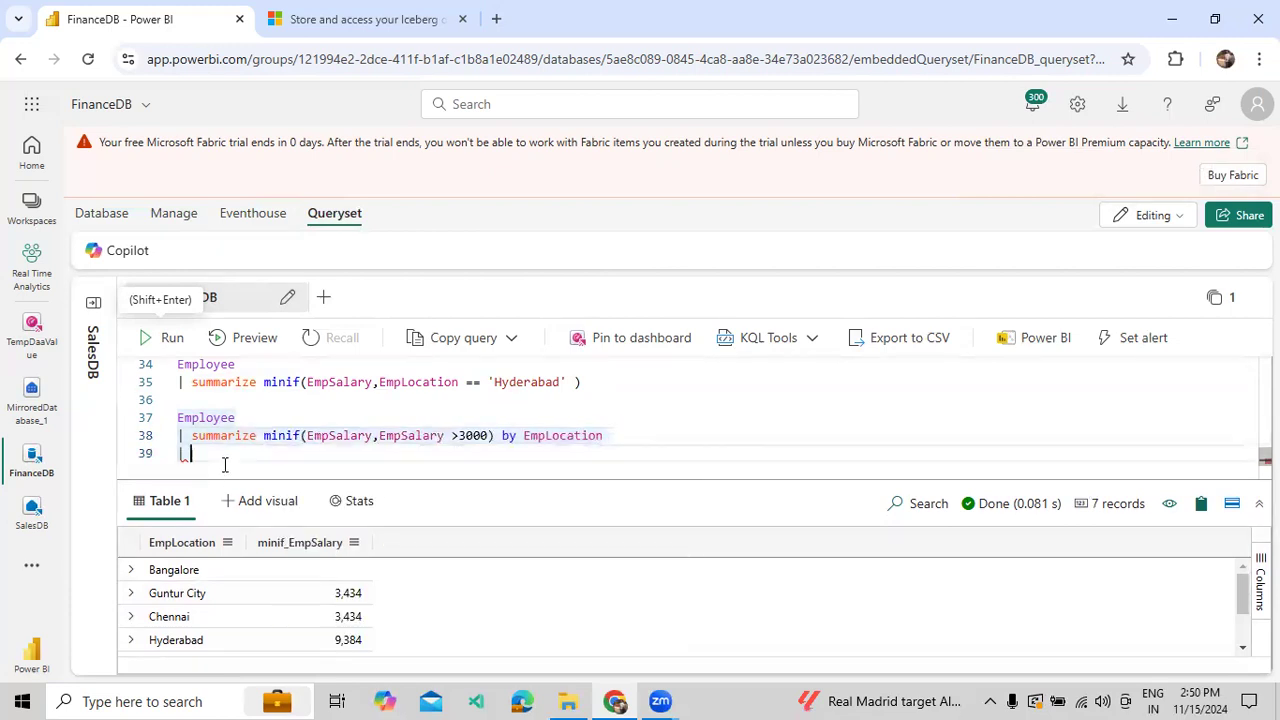
key(BackSpace)
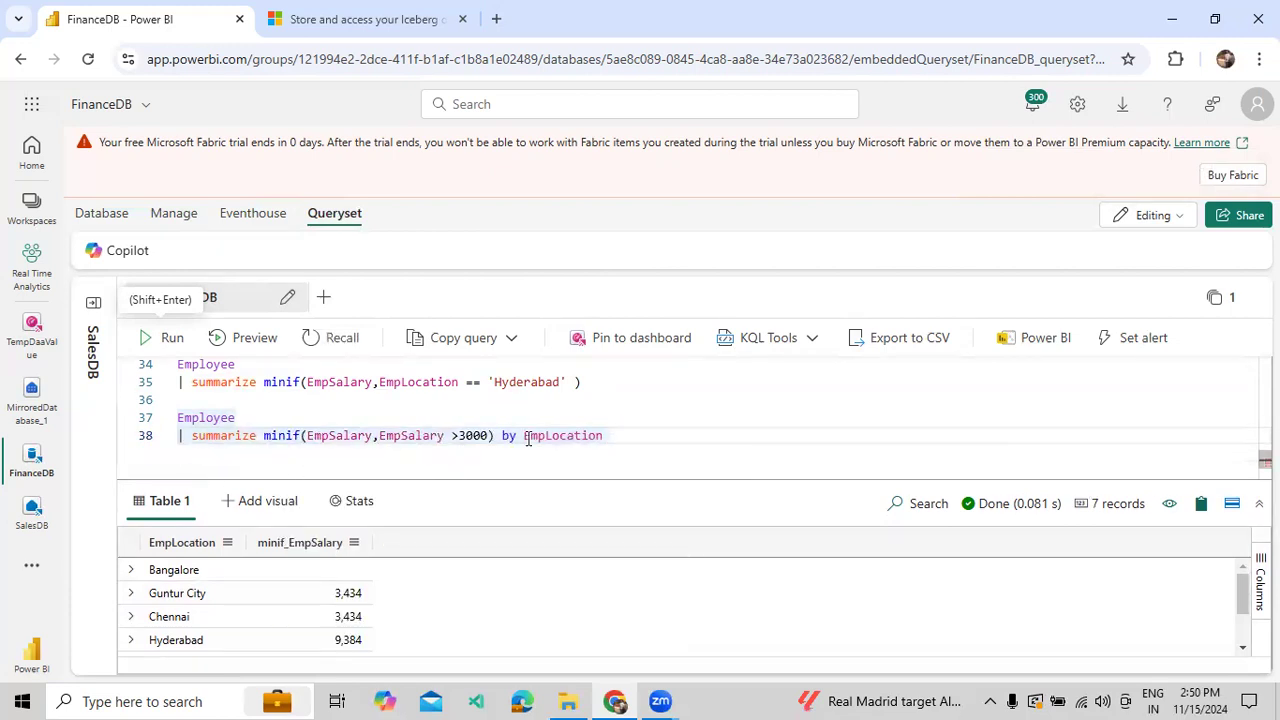
Rerun the minif query grouped by EmpLocation
shift+click(166, 400)
click(170, 337)
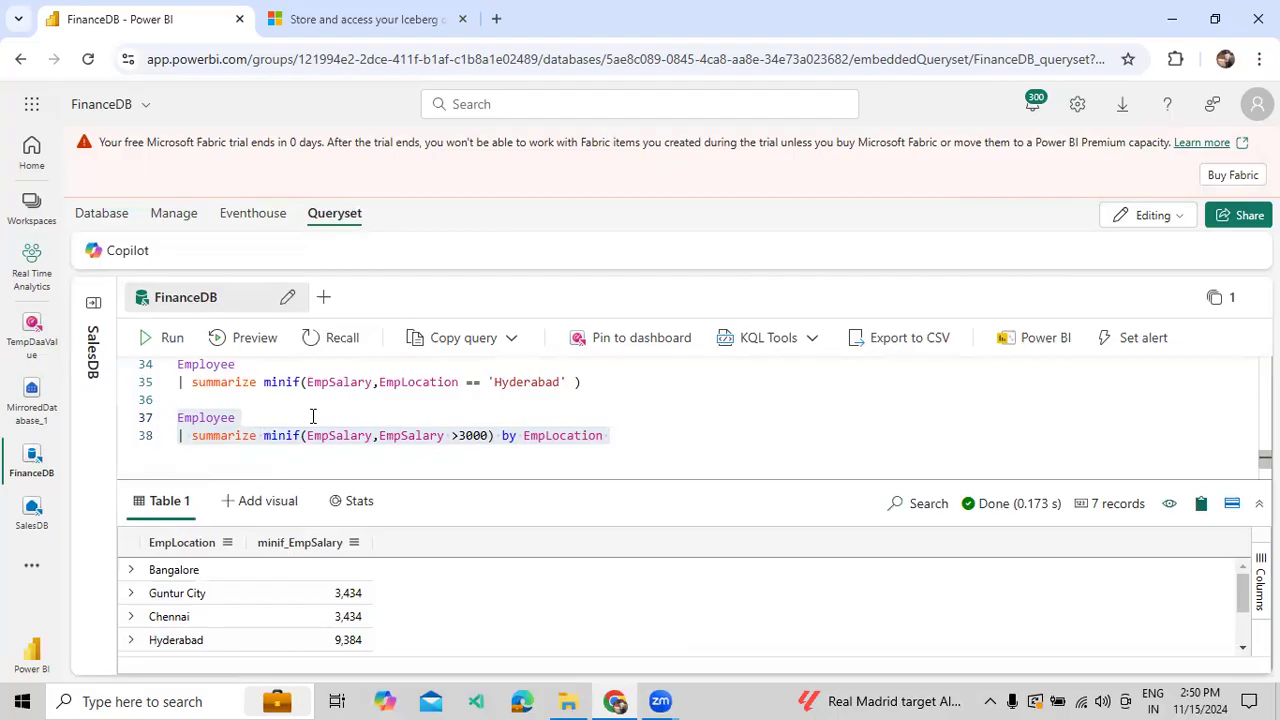
Add a plain Employee query on line 40 and run it to list the whole table
click(639, 446)
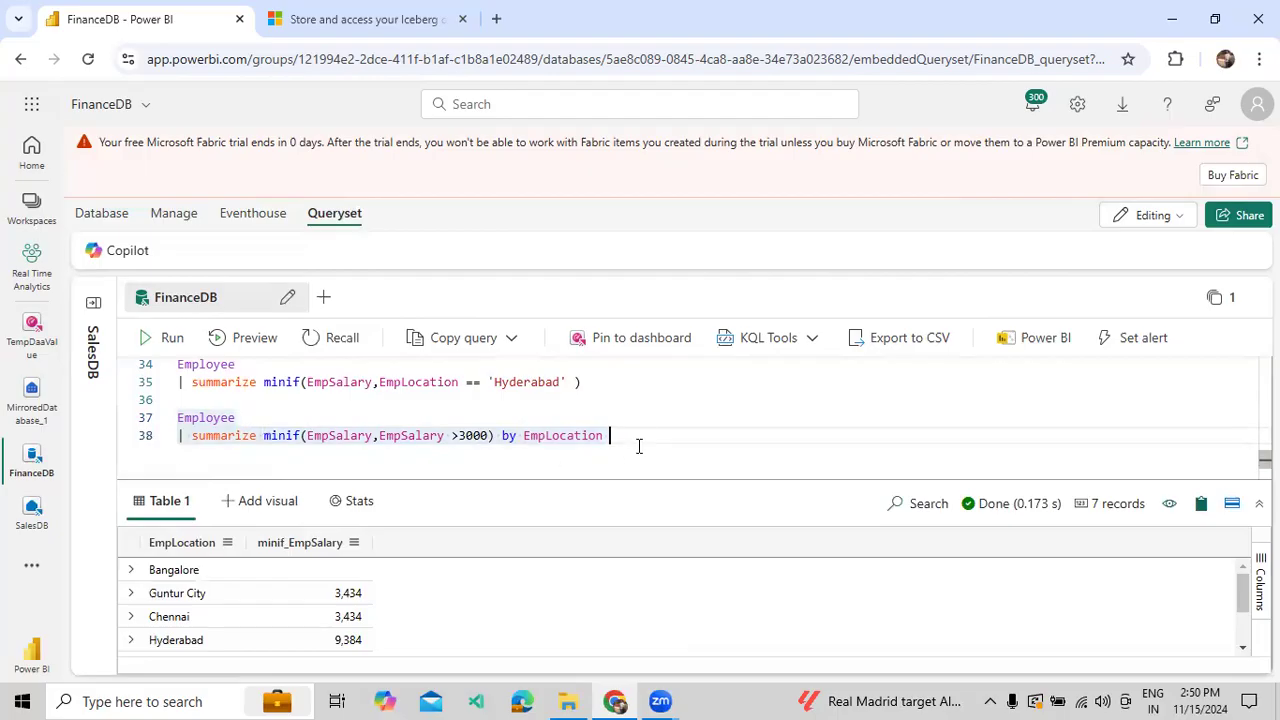
key(Return)
key(Return)
text(Emp)
key(Tab)
key(Return)
text(|)
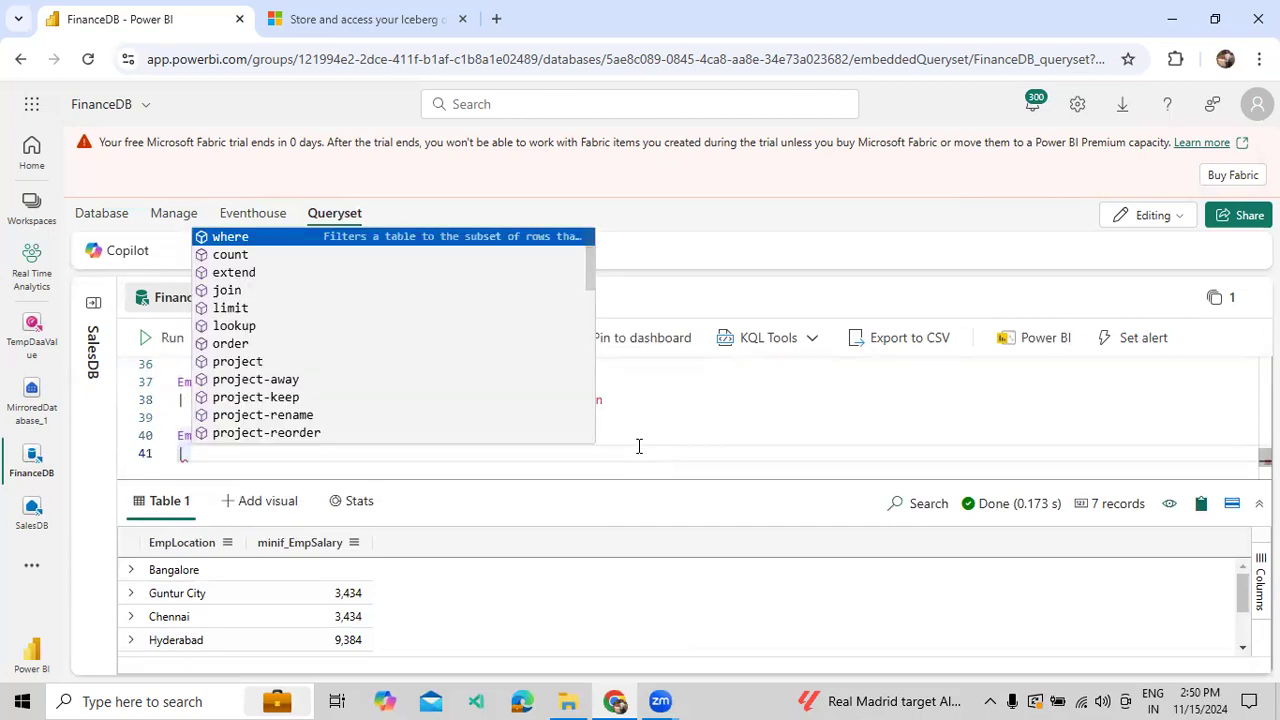
key(BackSpace)
key(BackSpace)
key(shift+Home)
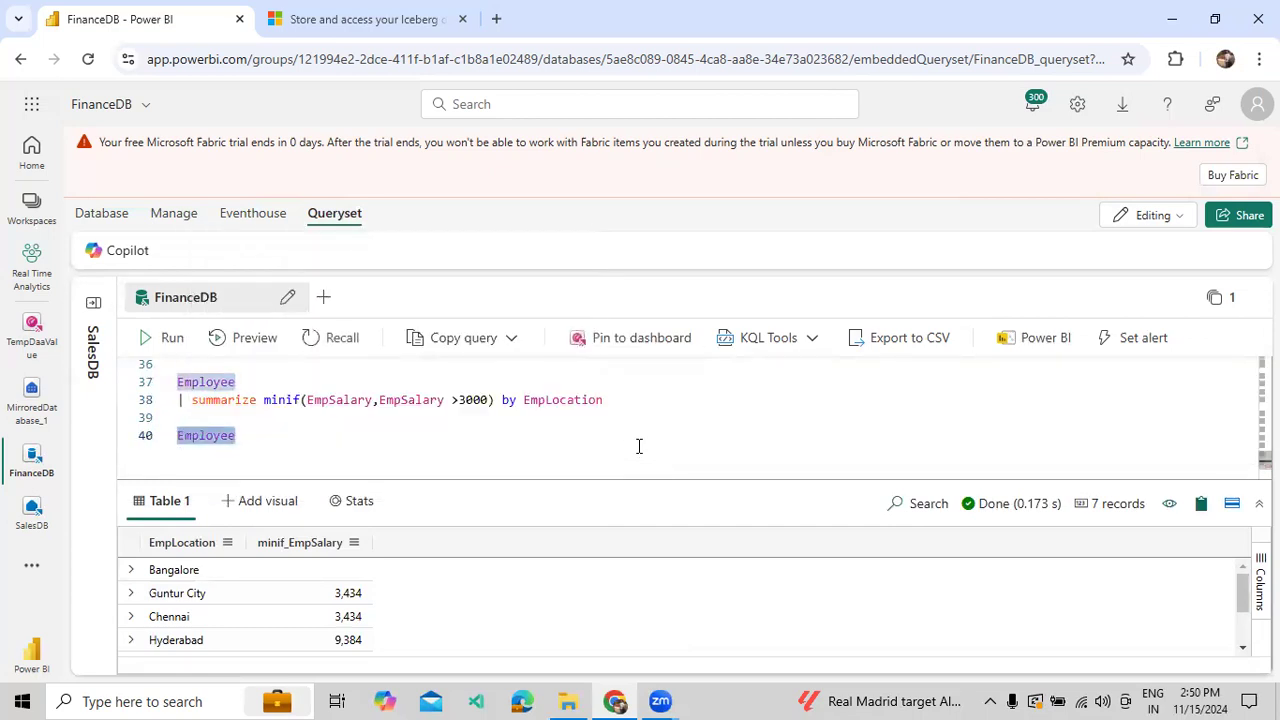
click(171, 339)
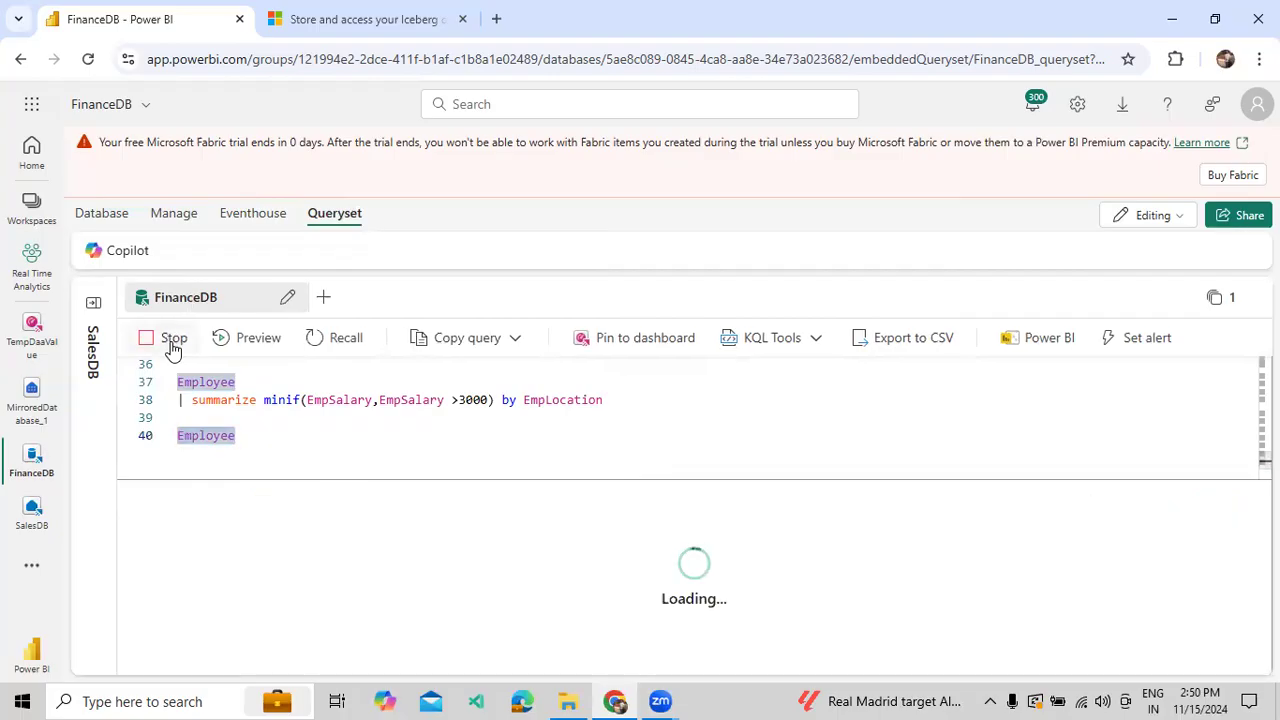
Begin a let statement on line 42 that declares a variable named MinSaalary
click(268, 440)
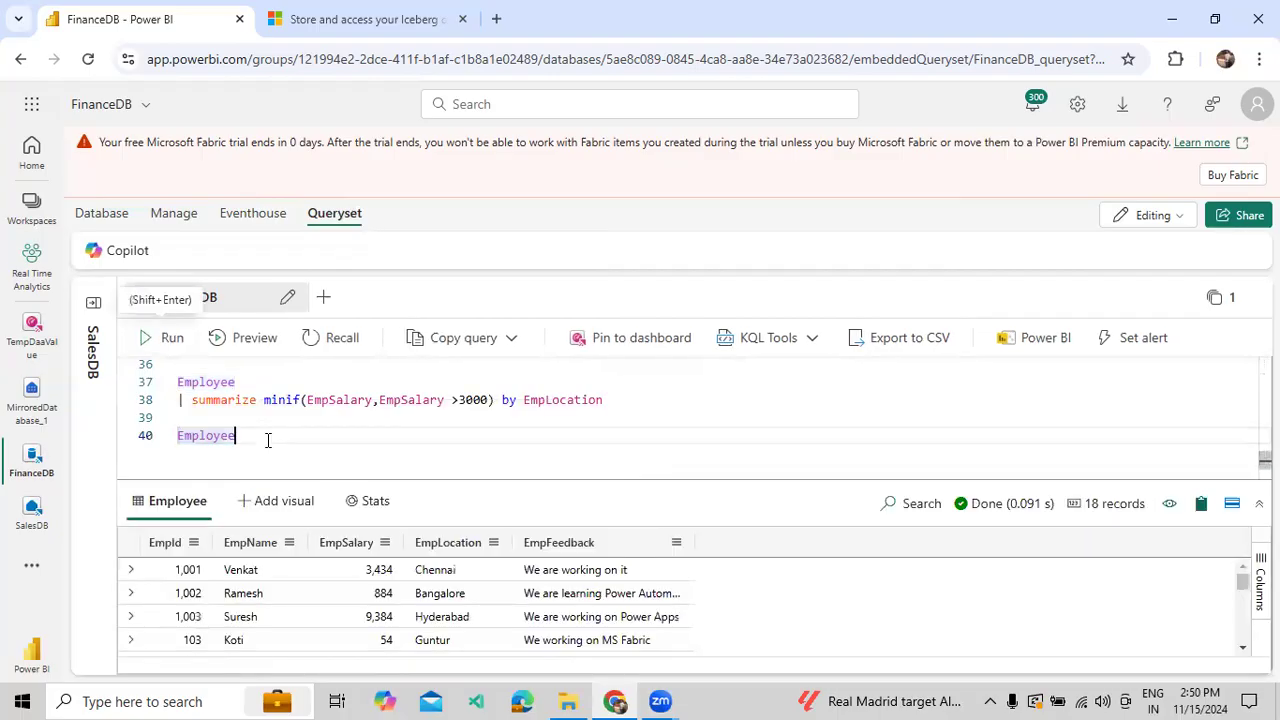
key(Return)
key(Return)
text(let)
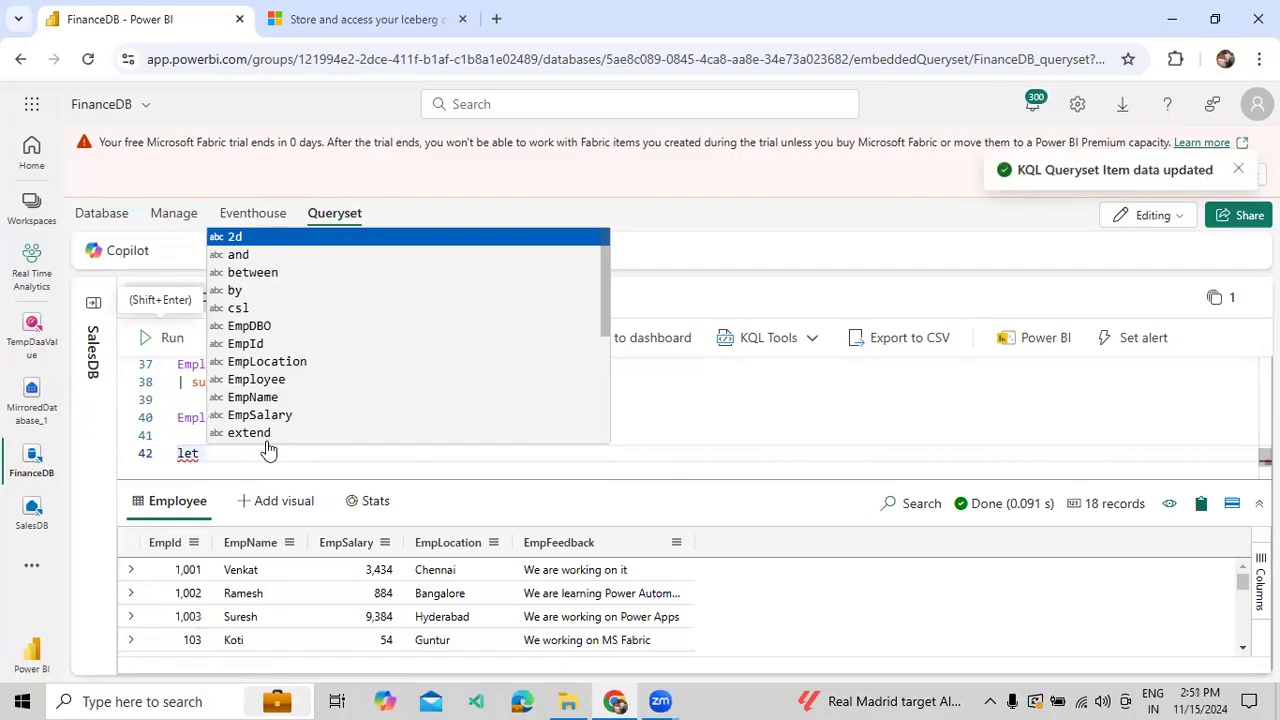
text(mi)
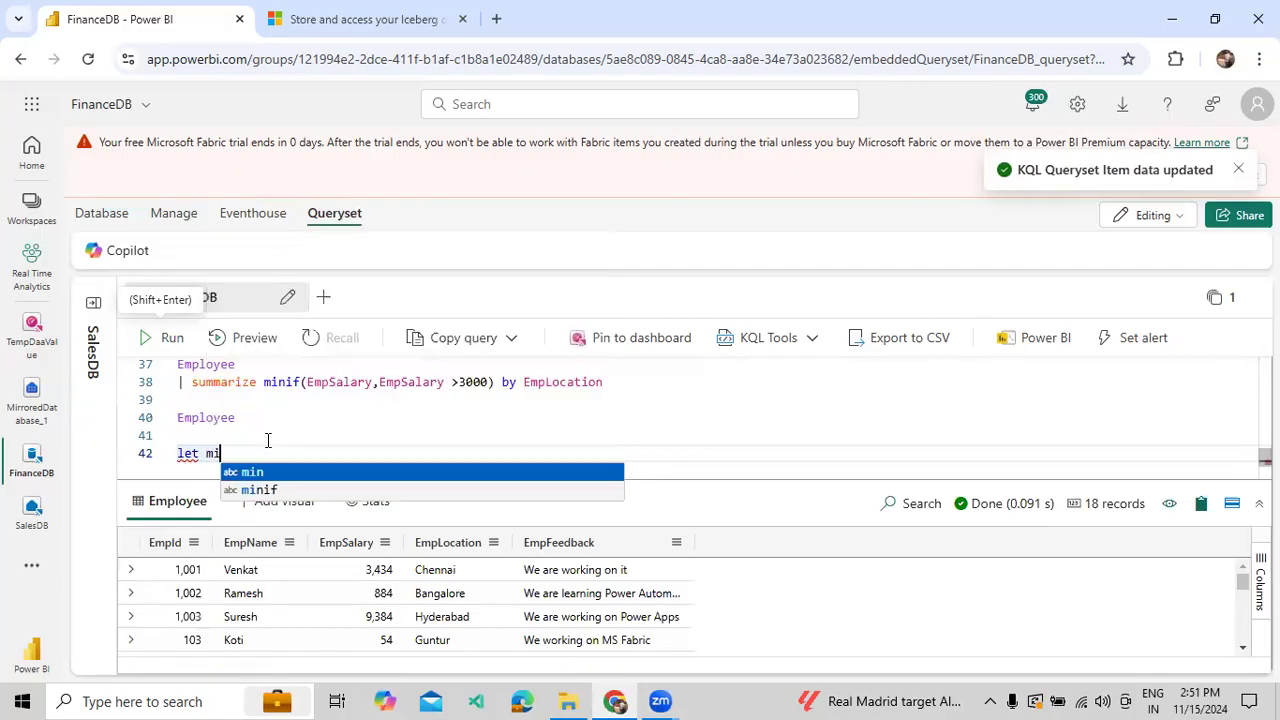
key(BackSpace)
key(BackSpace)
text(M)
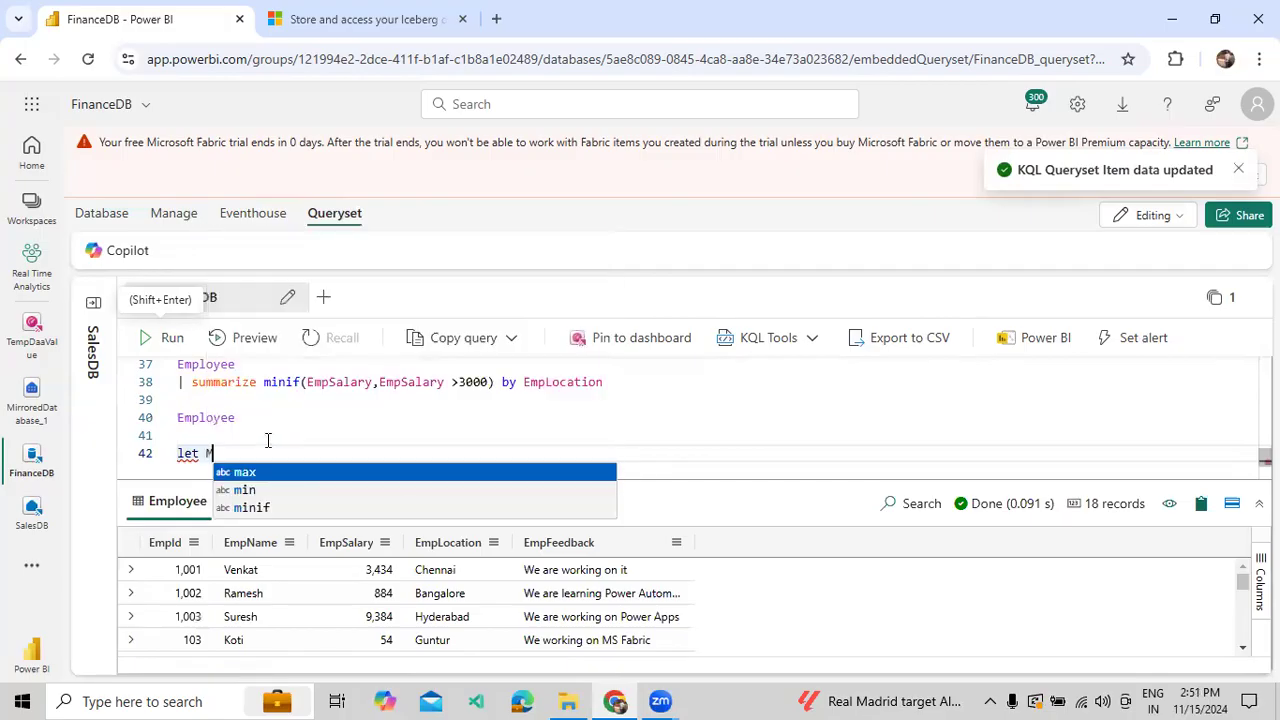
text(inSaalary =)
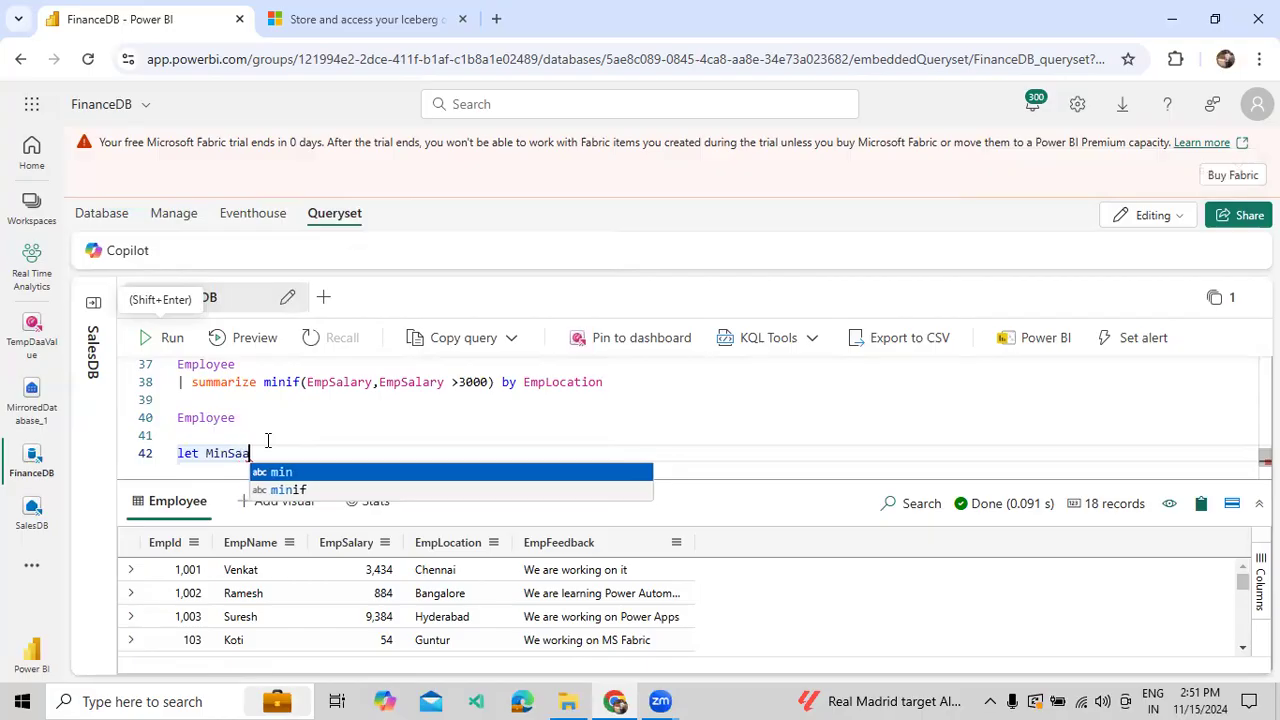
Assign the expression Employee | summarize min(EmpSalary) to the let variable on line 42
text(Employee | sum)
key(Tab)
text(sum)
key(BackSpace)
key(BackSpace)
key(BackSpace)
text(min(Emps)
key(Tab)
Add print MinSalary on line 43 and end the let statement on line 42 with a semicolon
key(Return)
text(prin)
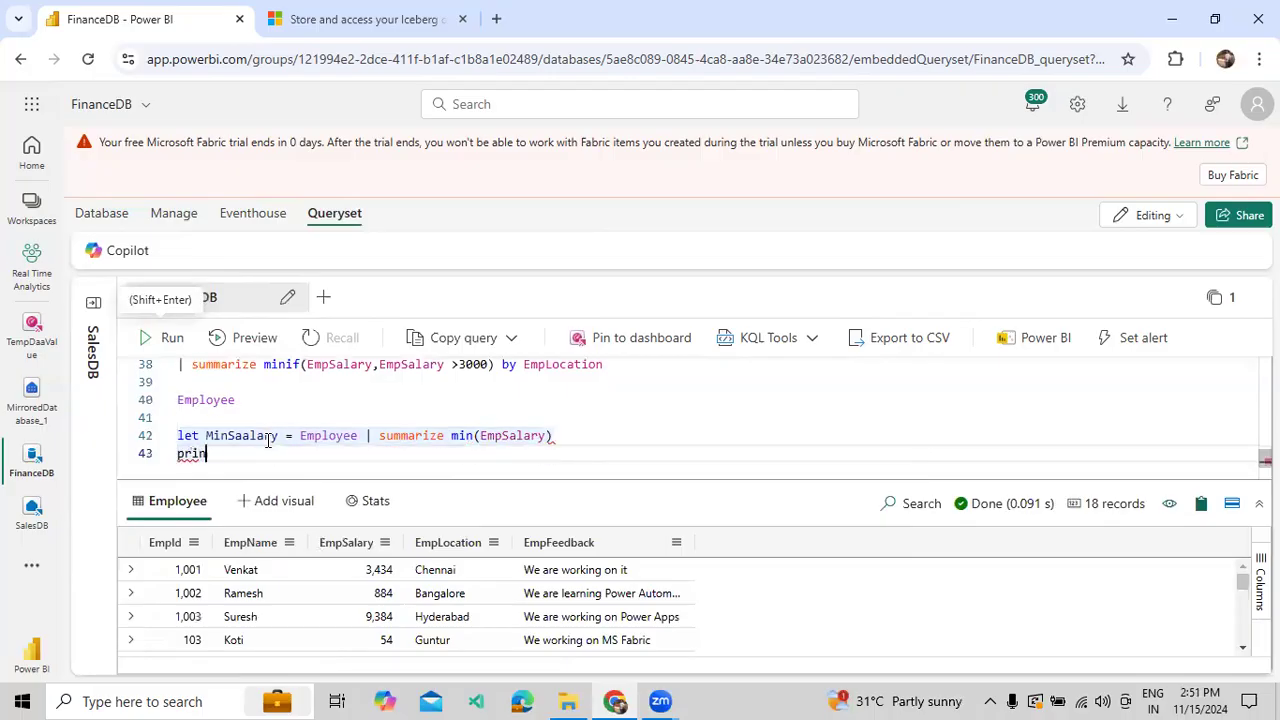
text(t Min)
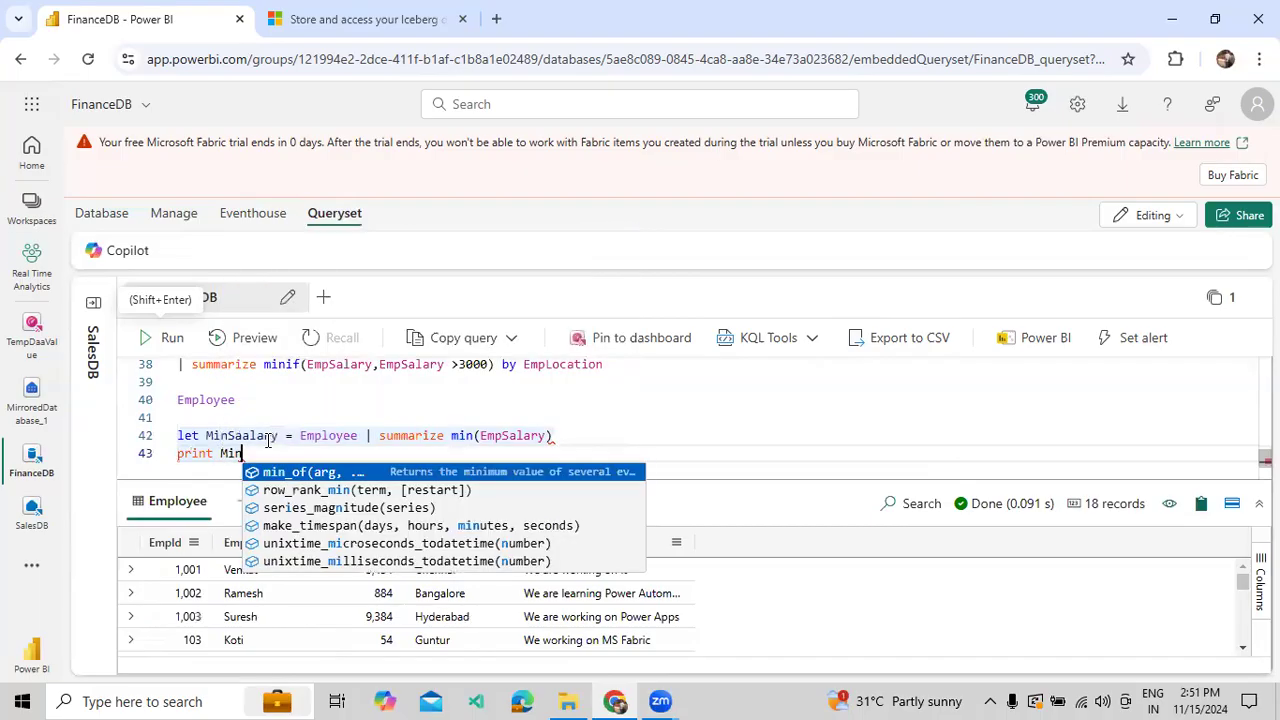
text(Saal)
key(BackSpace)
text(lary)
click(603, 440)
text(;)
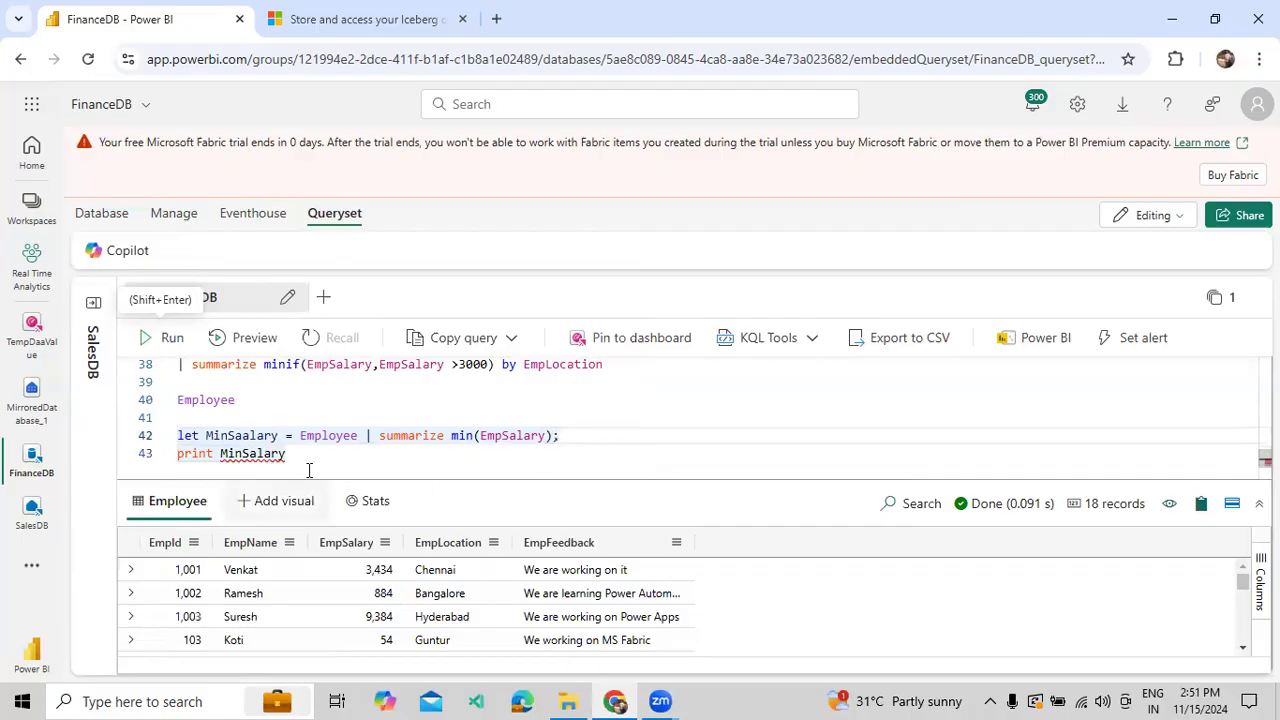
Run the let and print statements on lines 42 and 43
drag(287, 455, 166, 425)
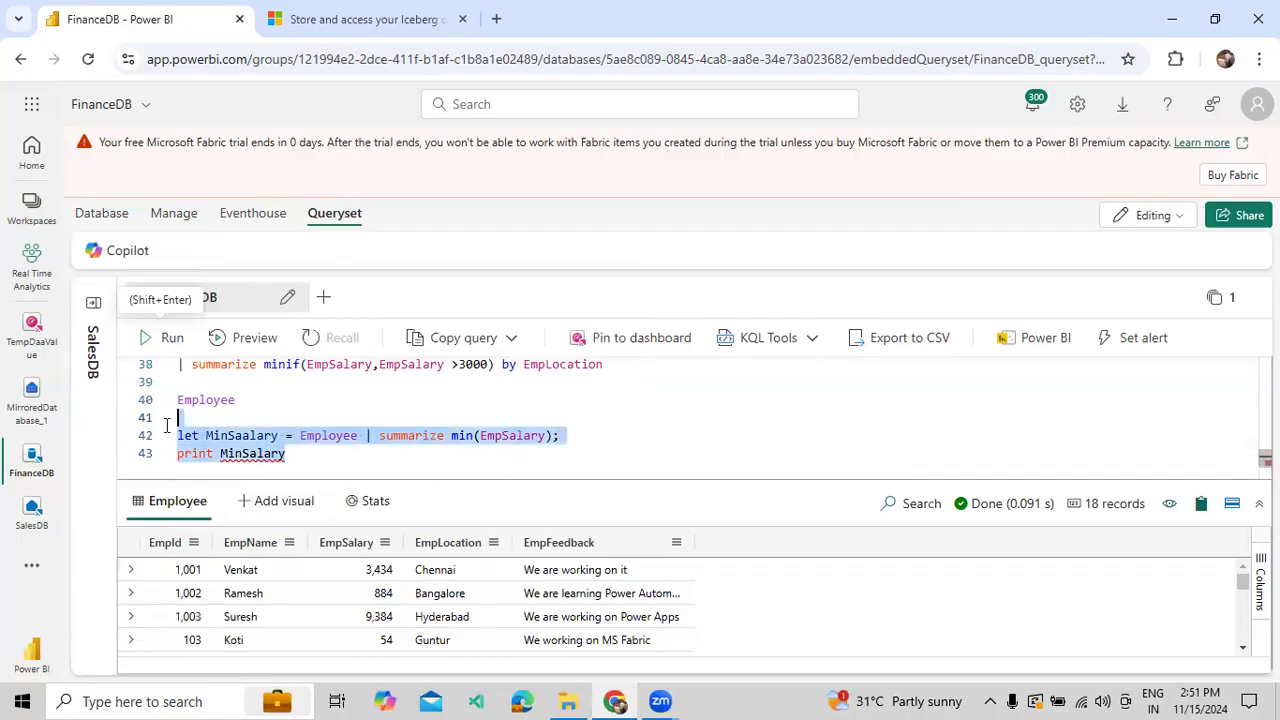
click(156, 335)
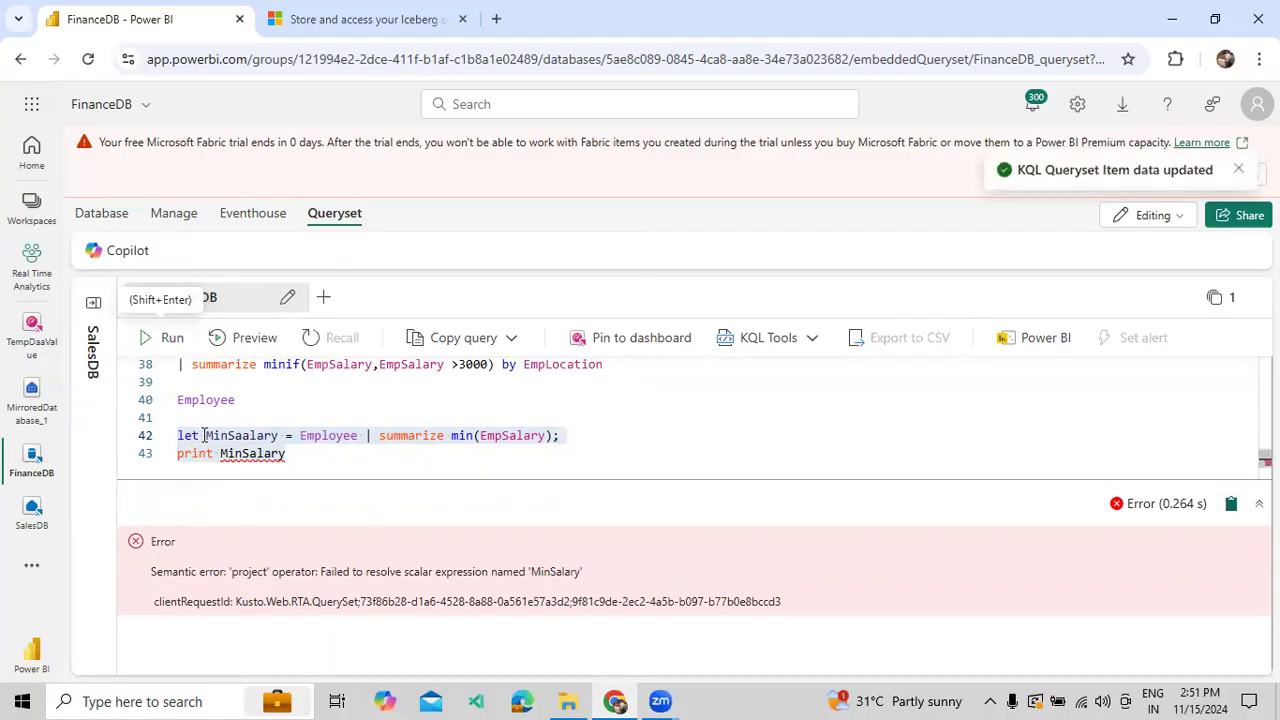
Replace the Employee query on line 40 with a copy of the let statement's summarize min(EmpSalary) expression and run it
click(289, 435)
drag(300, 436, 569, 444)
key(ctrl+c)
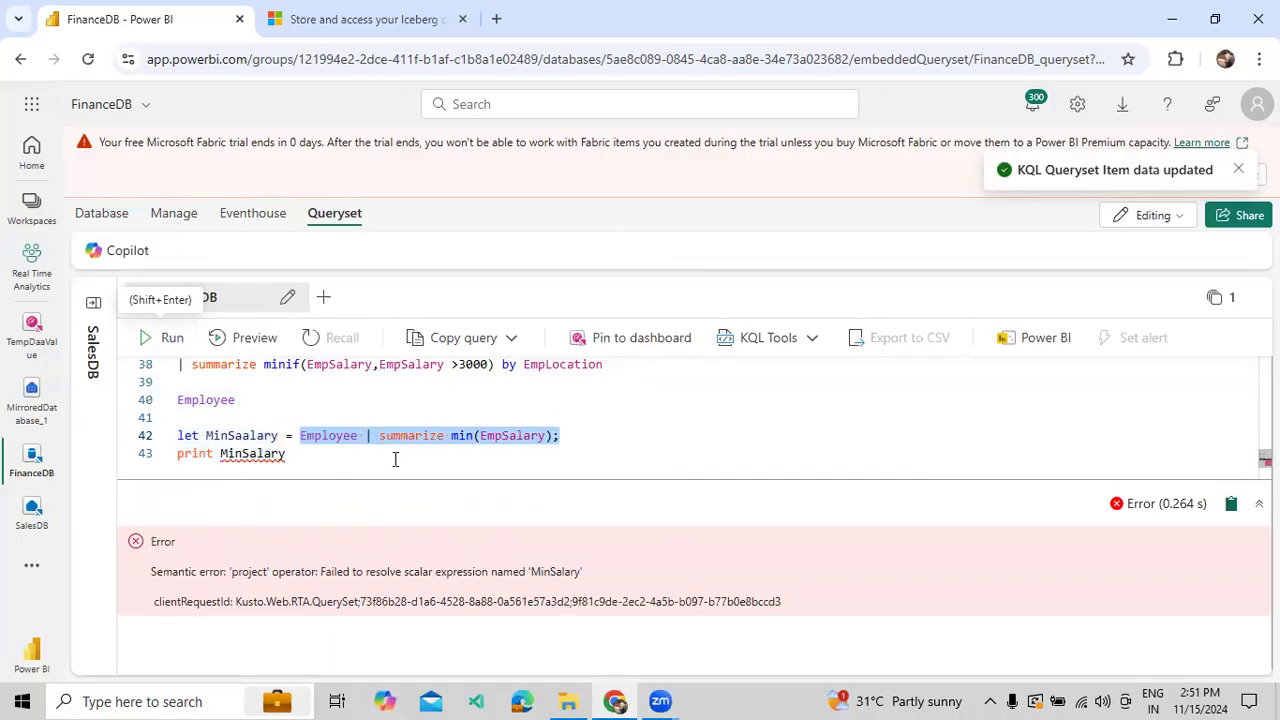
double_click(205, 400)
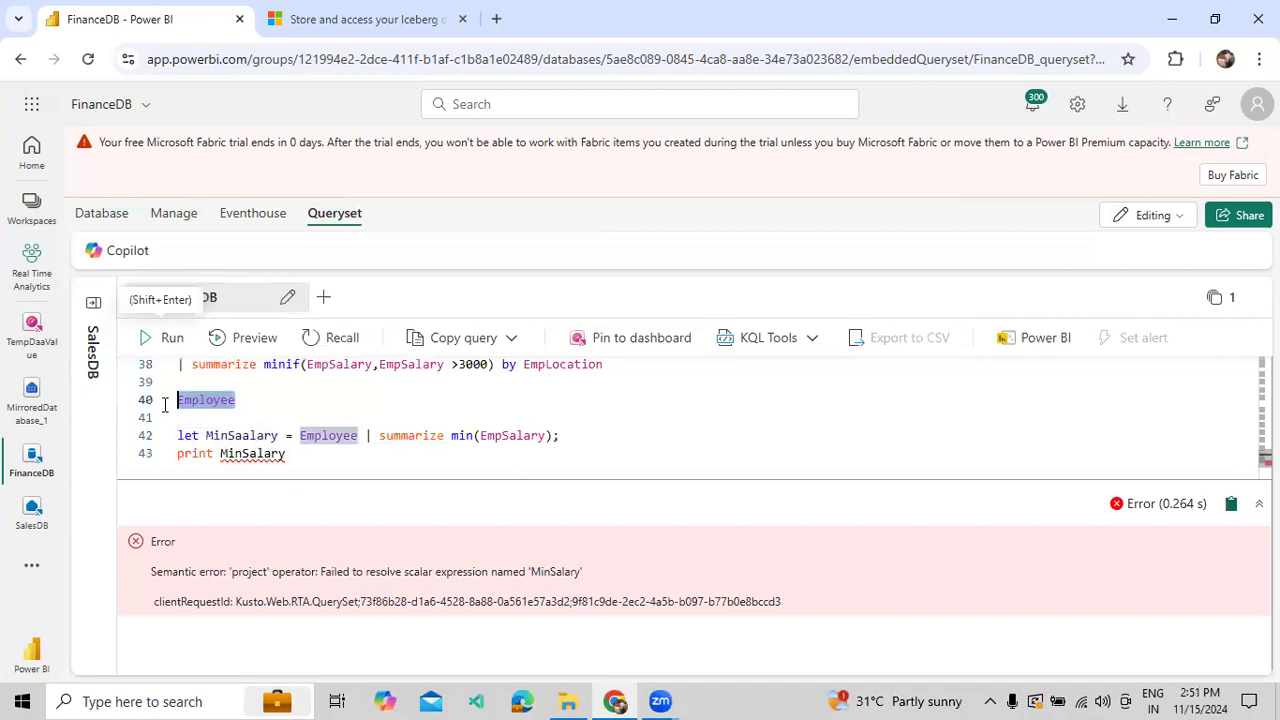
key(ctrl+v)
drag(474, 399, 171, 396)
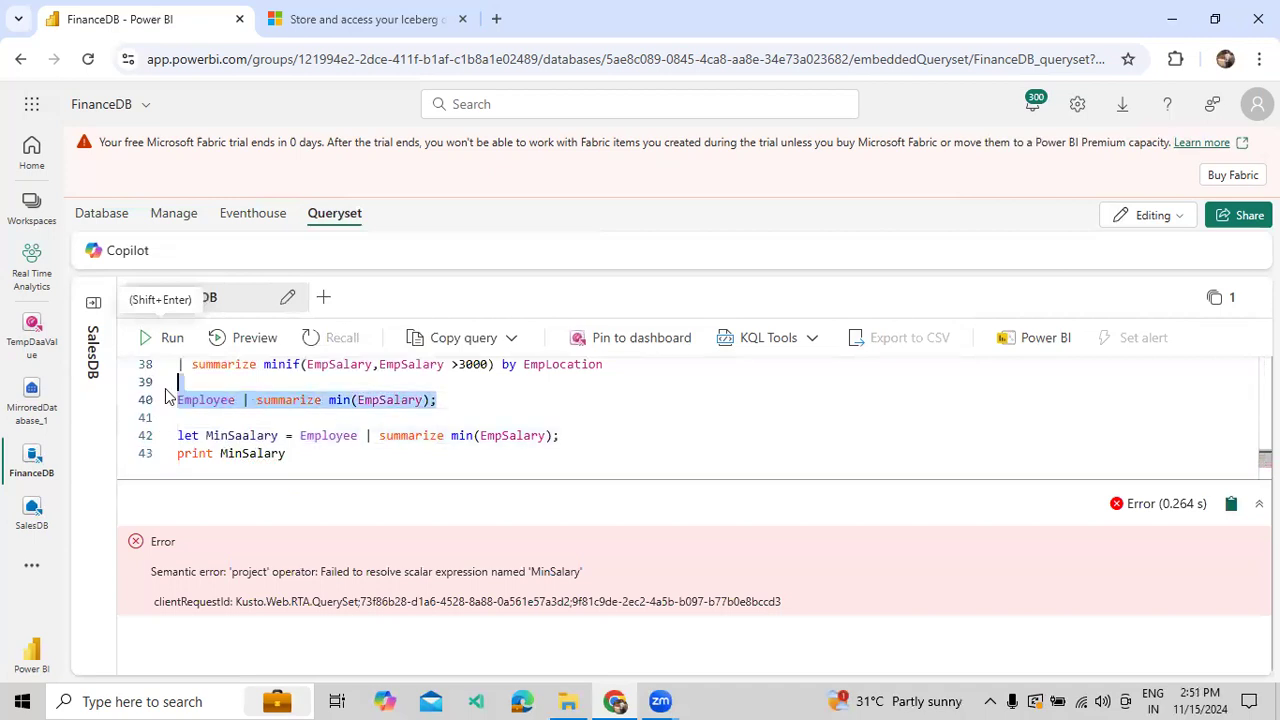
click(166, 343)
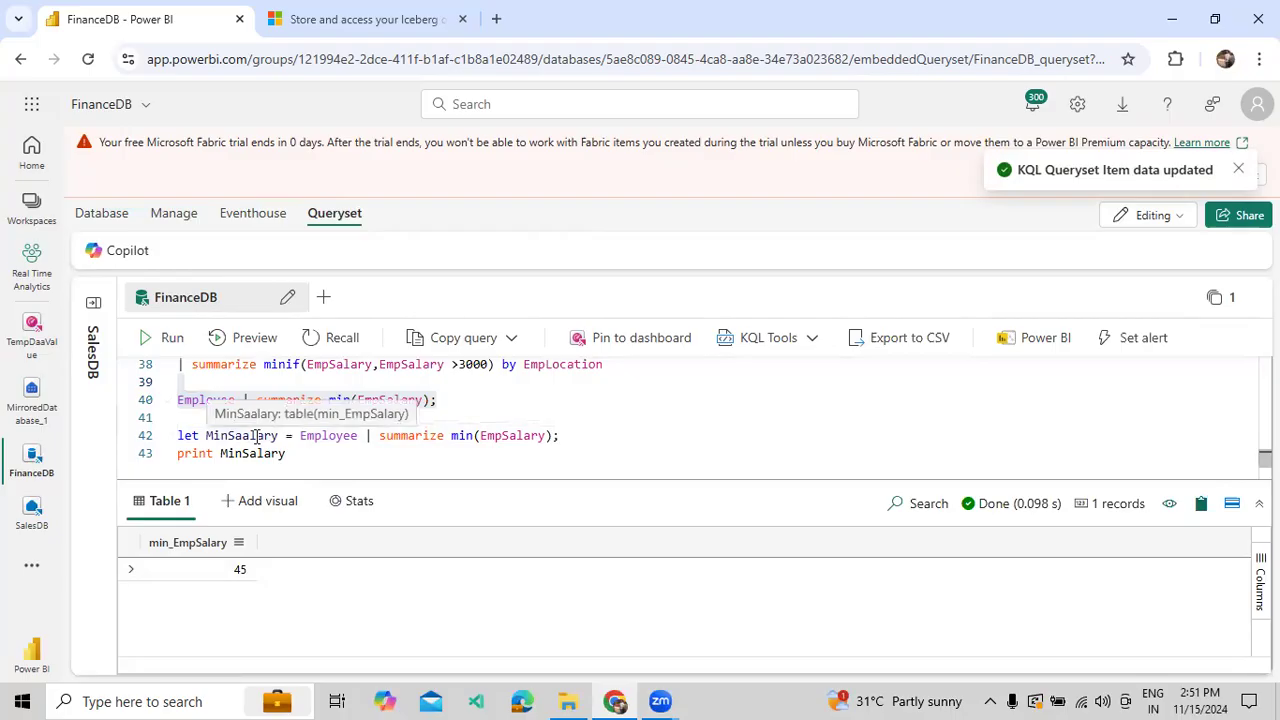
Rerun the let and print statements on lines 42 and 43 and examine the error message
drag(290, 453, 190, 437)
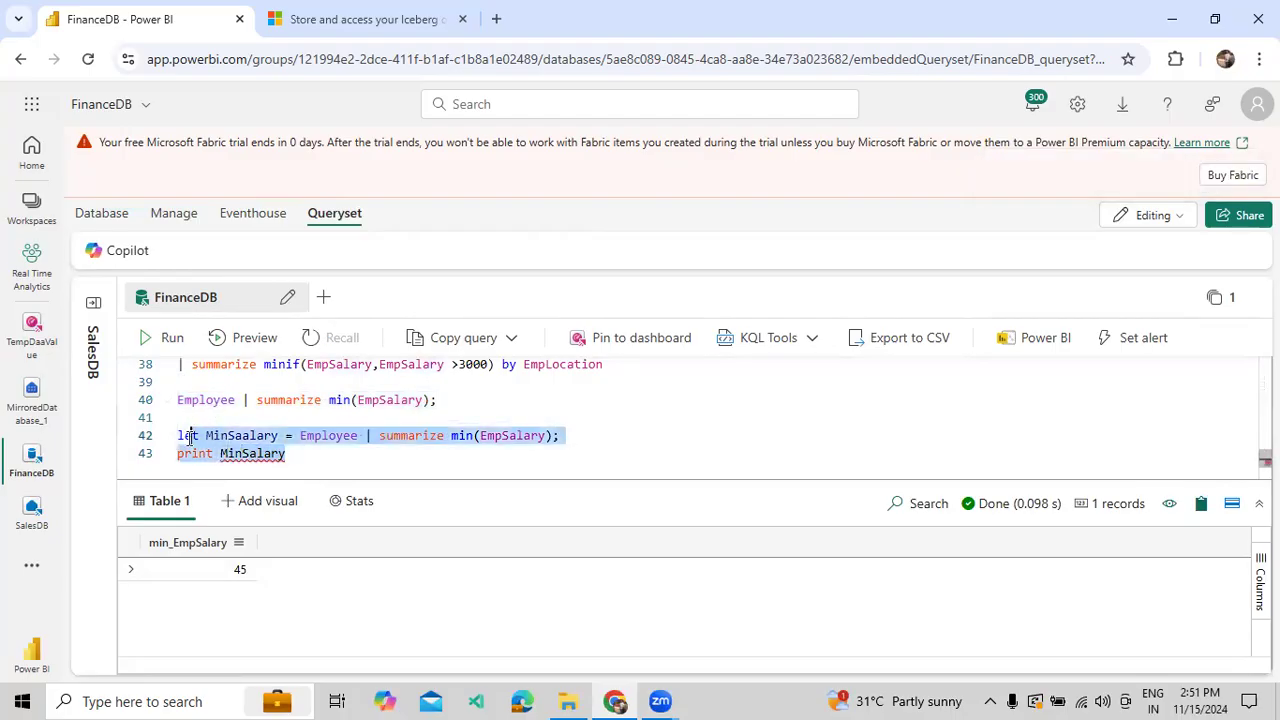
click(147, 340)
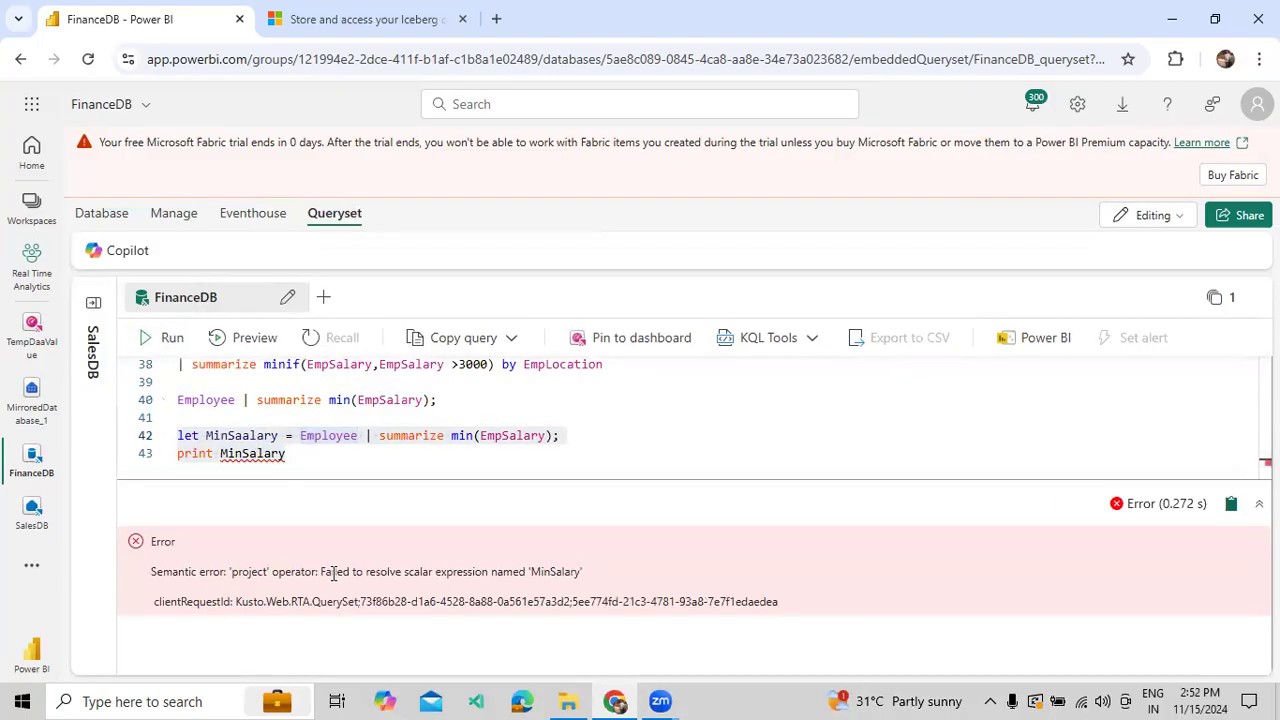
drag(350, 573, 550, 575)
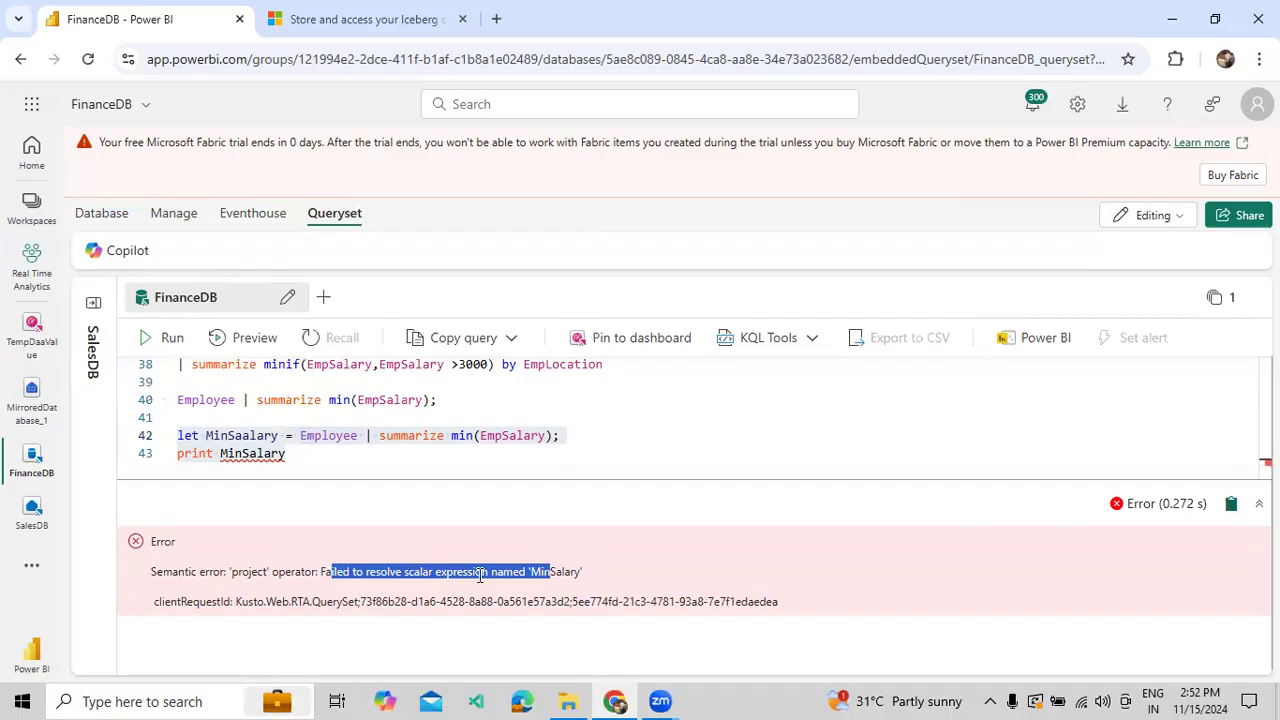
click(379, 438)
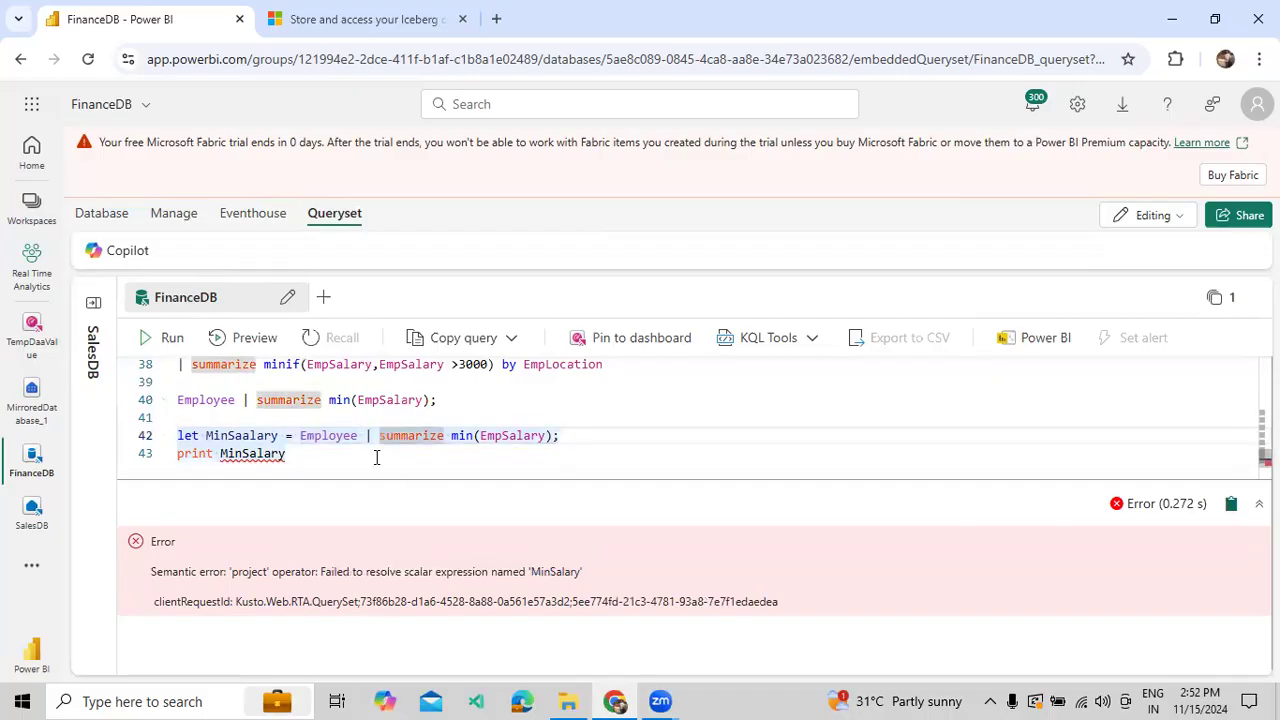
Wrap the Employee summarize expression on line 42 in a scalar conversion function call with opening and closing parentheses
click(300, 437)
text(tos)
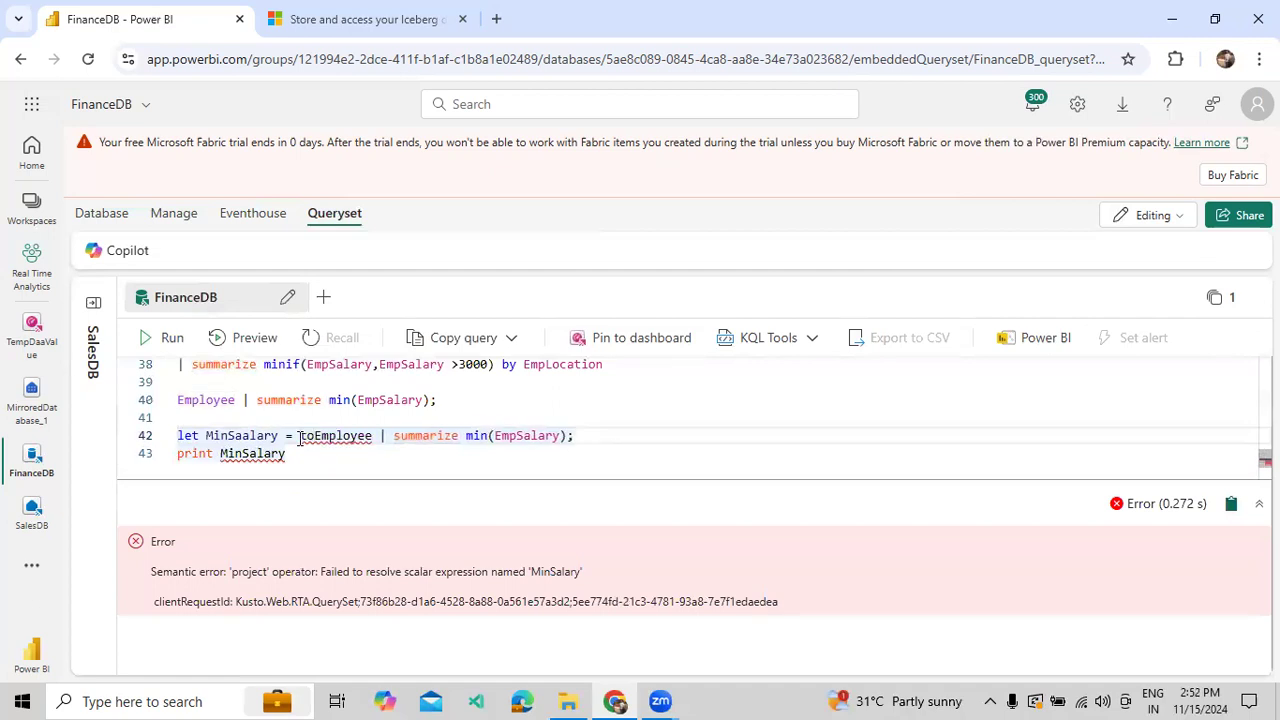
key(BackSpace)
text(Scalar)
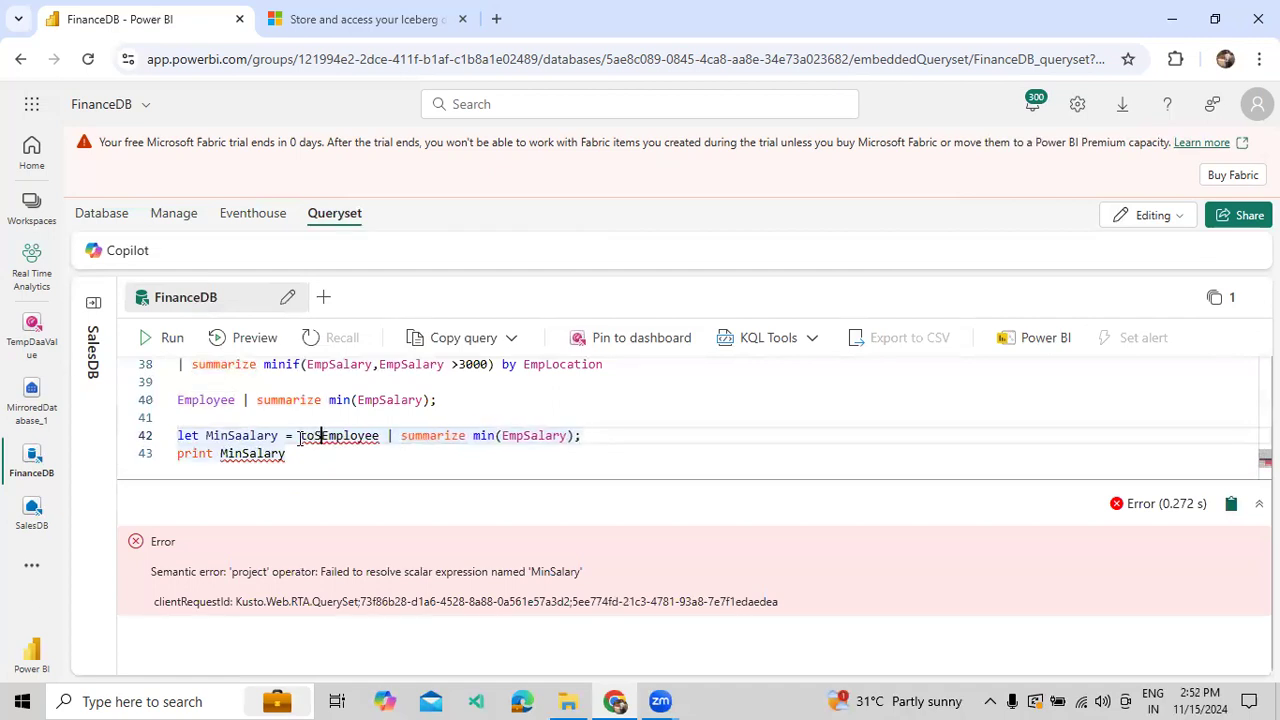
text(()
key(End)
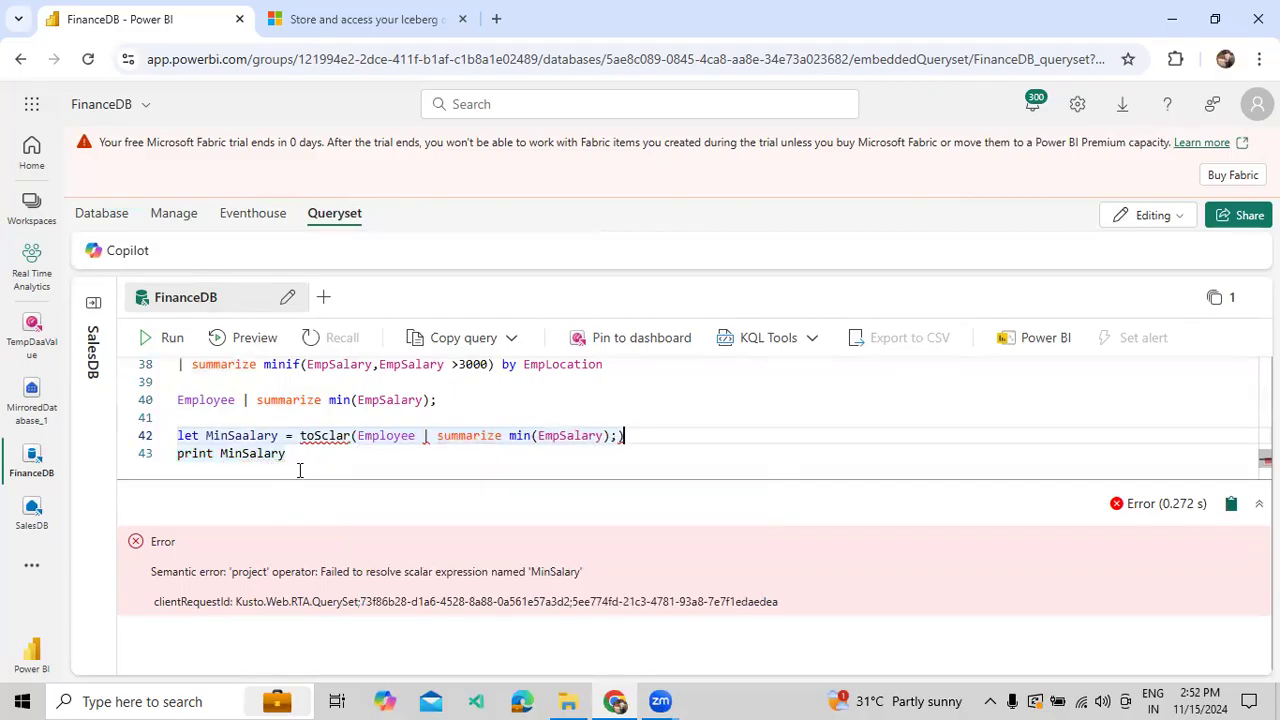
Replace the function name on line 42 with tos to check the suggestions, and delete the closing parenthesis after the semicolon
double_click(315, 437)
text(to)
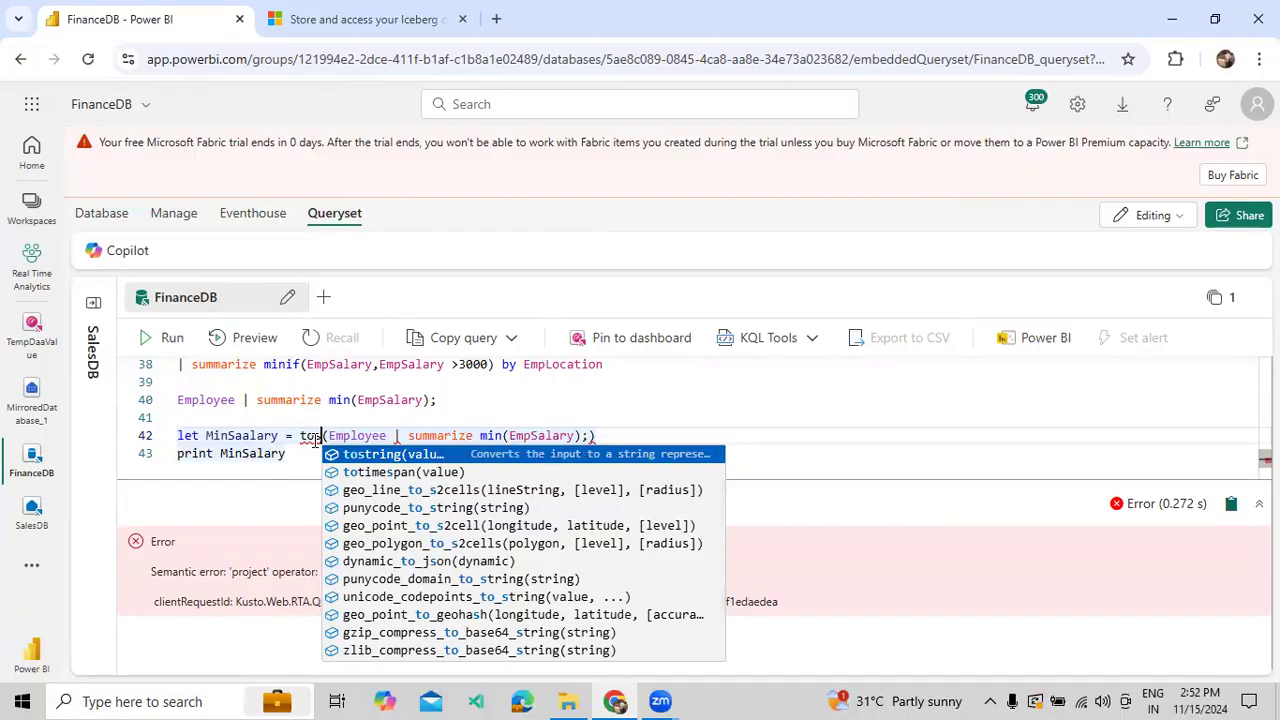
key(Escape)
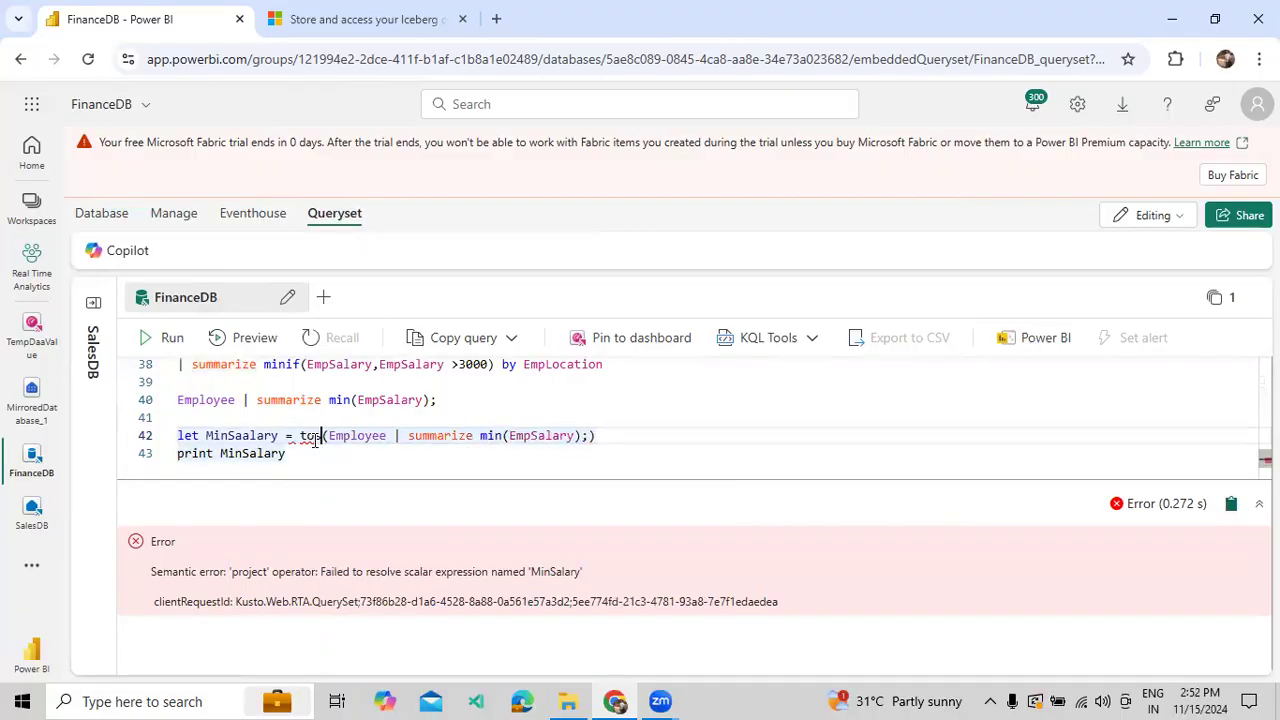
text(s)
double_click(311, 436)
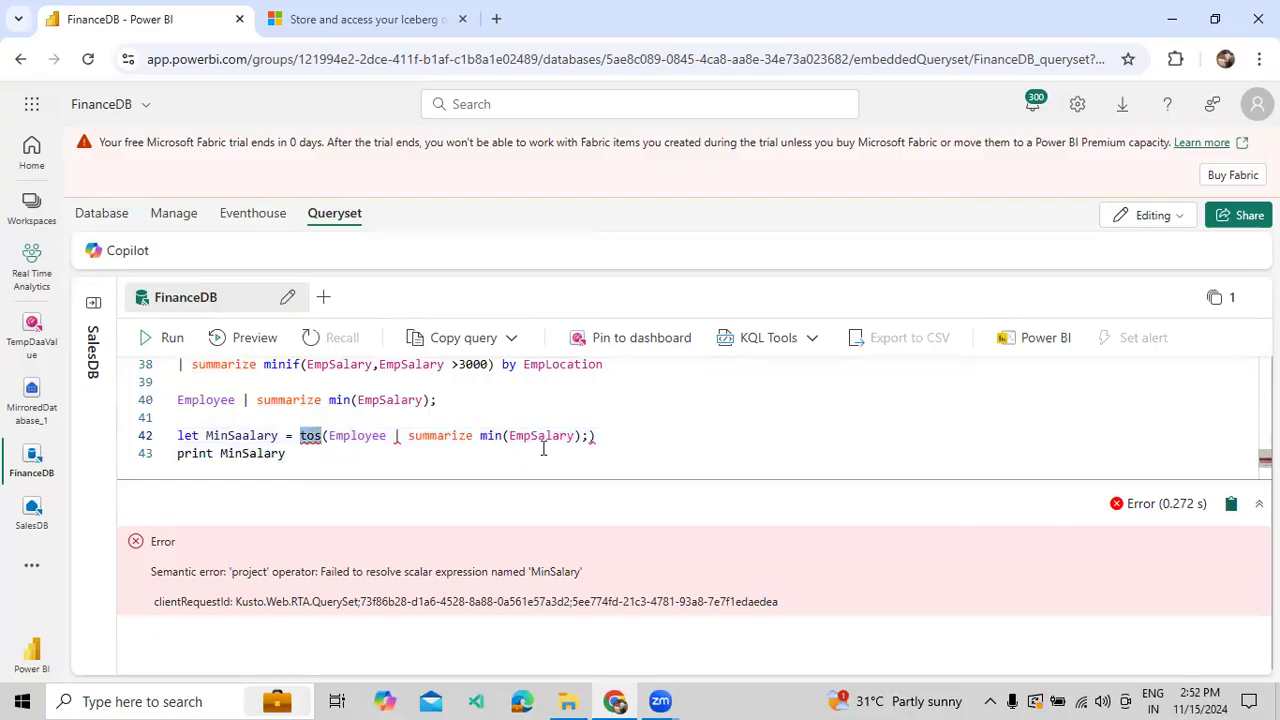
click(607, 440)
key(BackSpace)
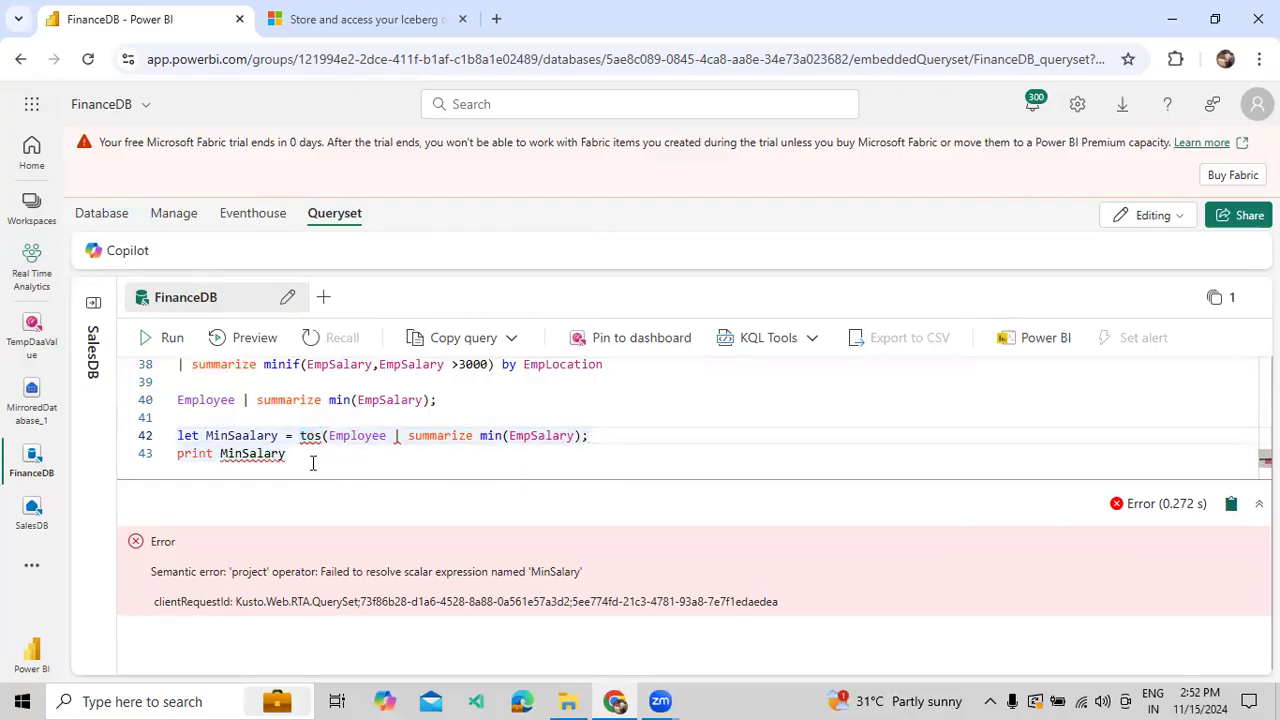
Check the suggestions for tos again and set the function name on line 42 to toScalar
double_click(307, 441)
text(tos)
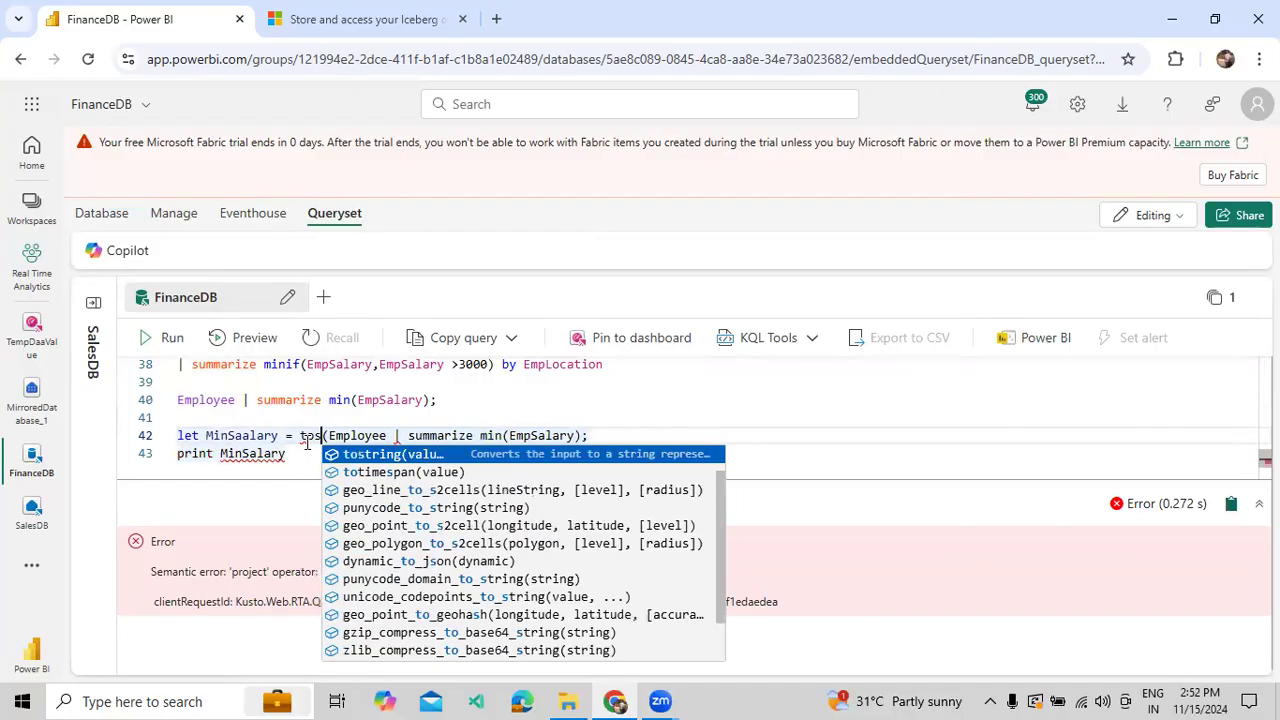
scroll(350, 515, down, 1)
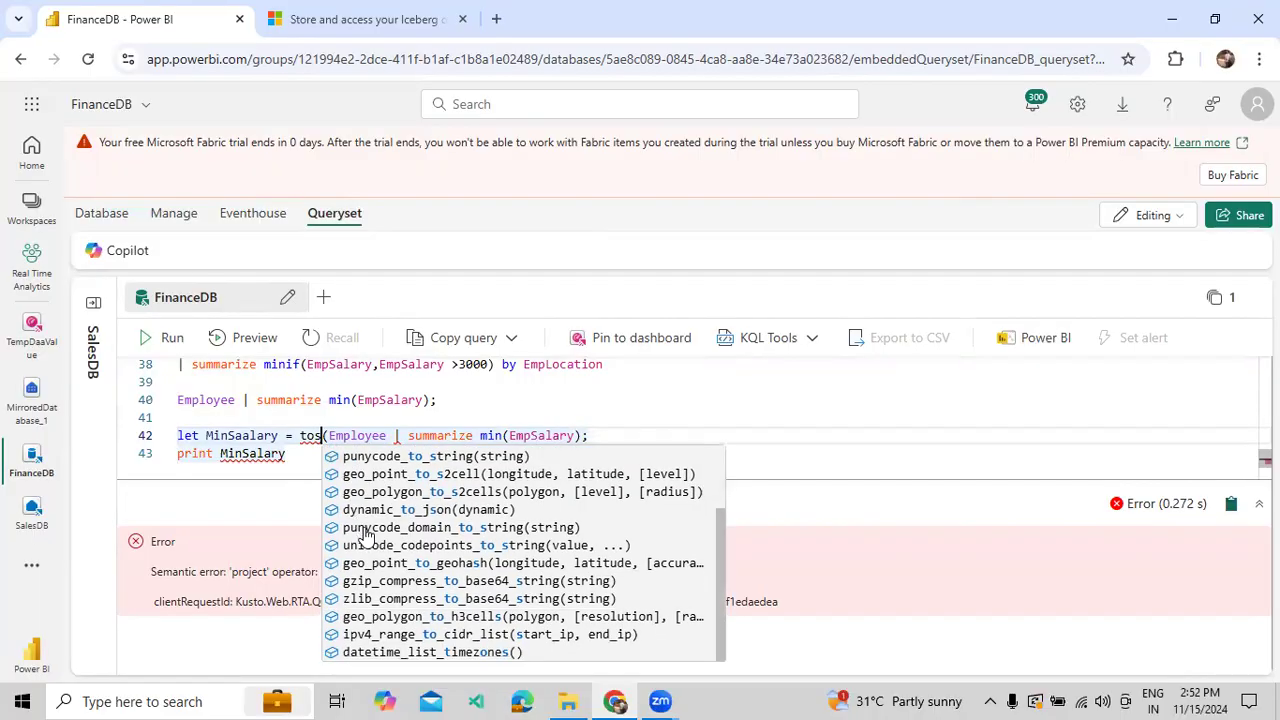
key(Escape)
double_click(307, 440)
text(toScalar)
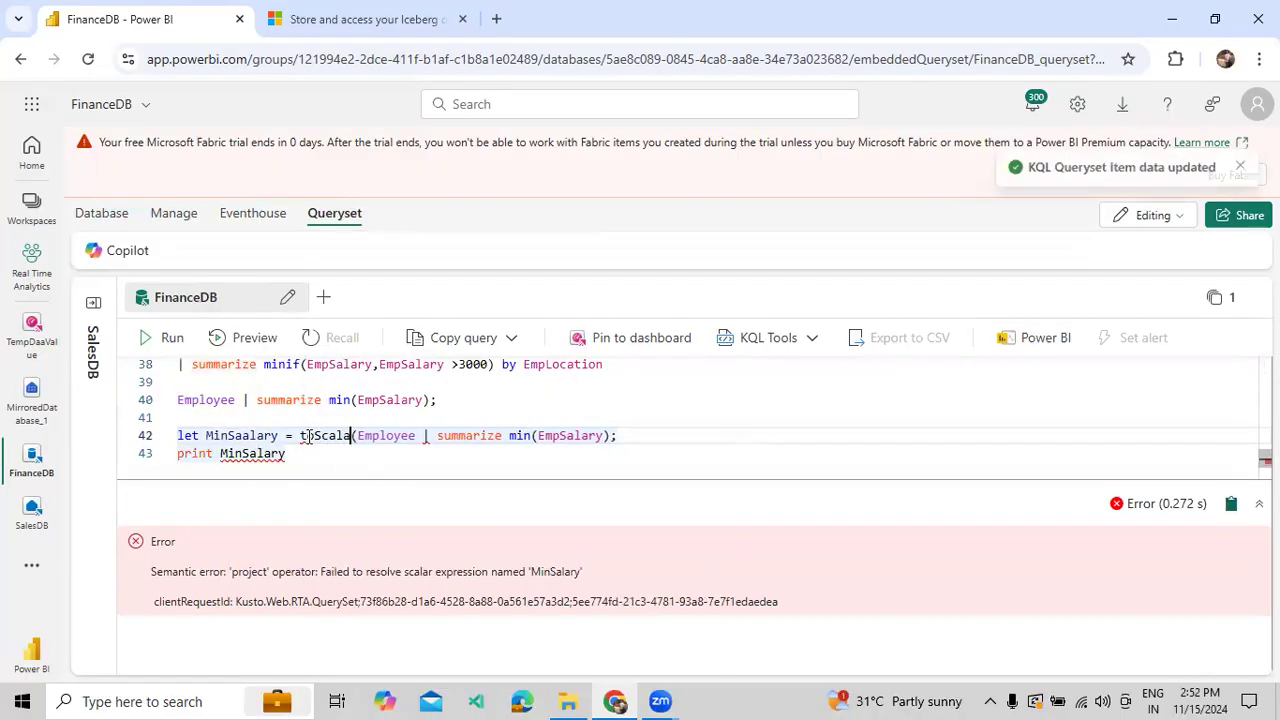
Run the let statement using toScalar together with the print statement
drag(304, 460, 177, 436)
click(168, 436)
click(163, 338)
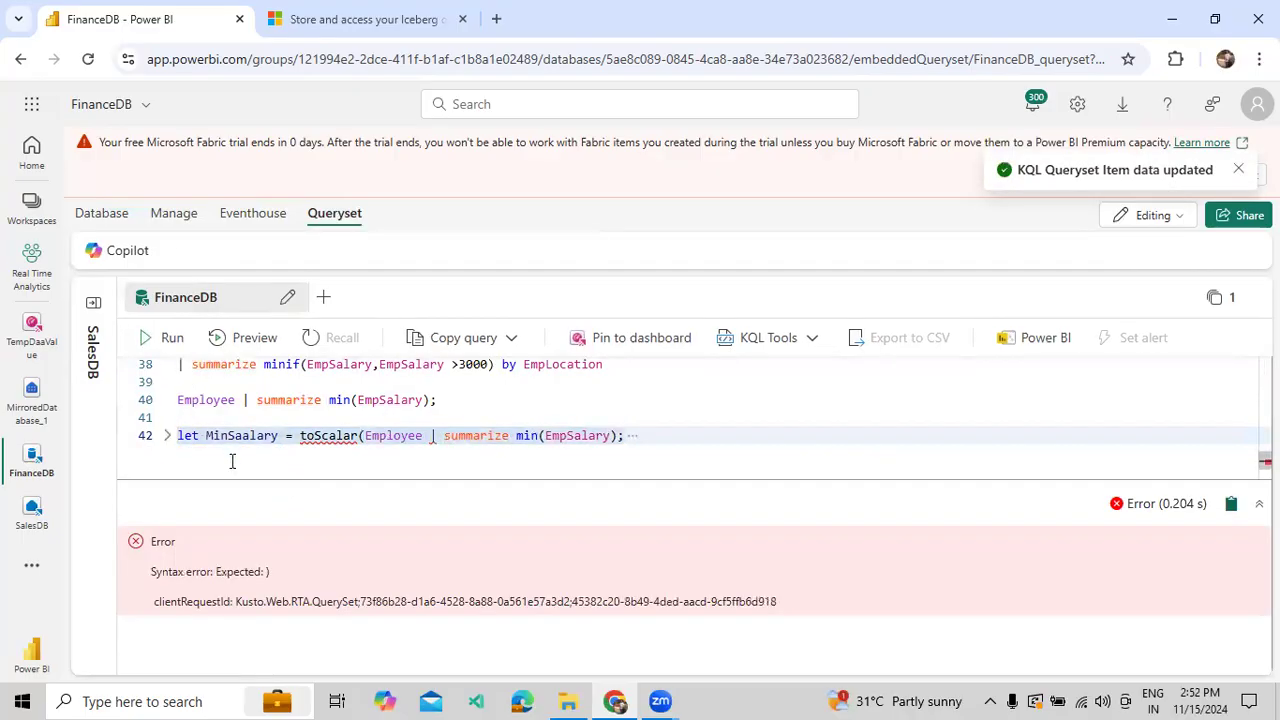
Add the missing closing parenthesis before the semicolon on line 42 and rerun the let and print statements
click(613, 436)
text())
key(BackSpace)
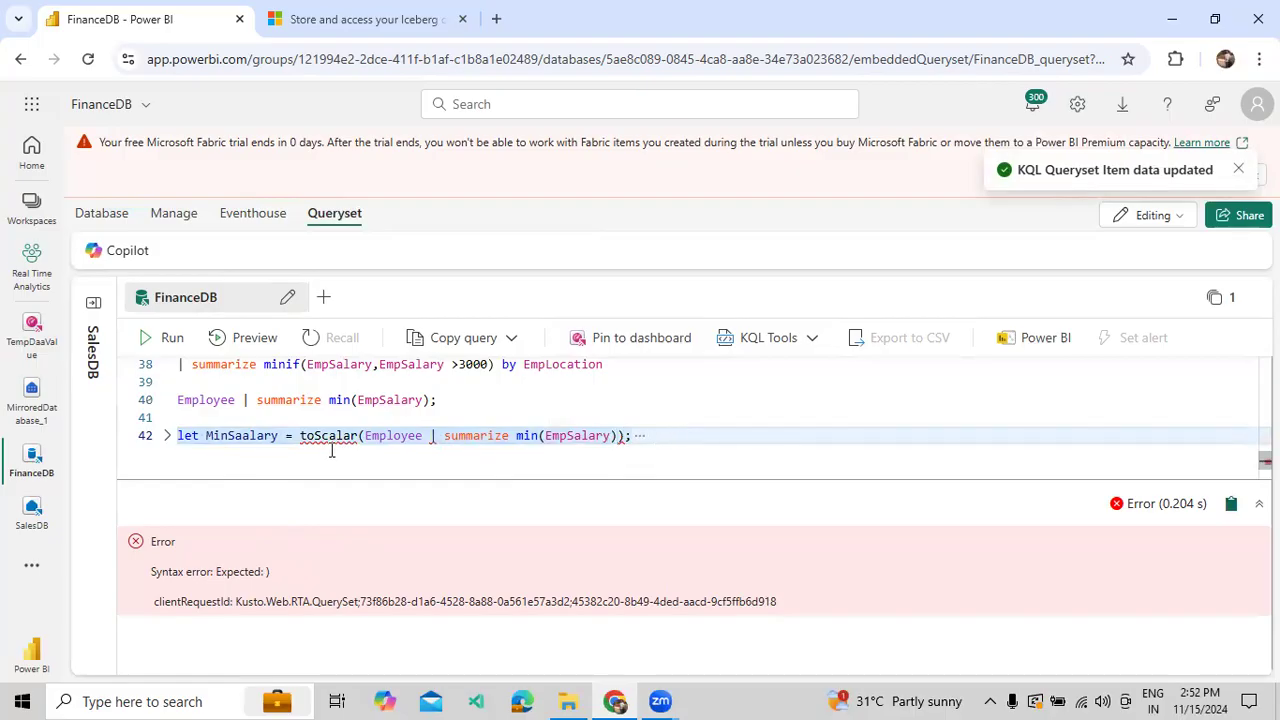
click(167, 436)
drag(553, 459, 142, 438)
click(170, 338)
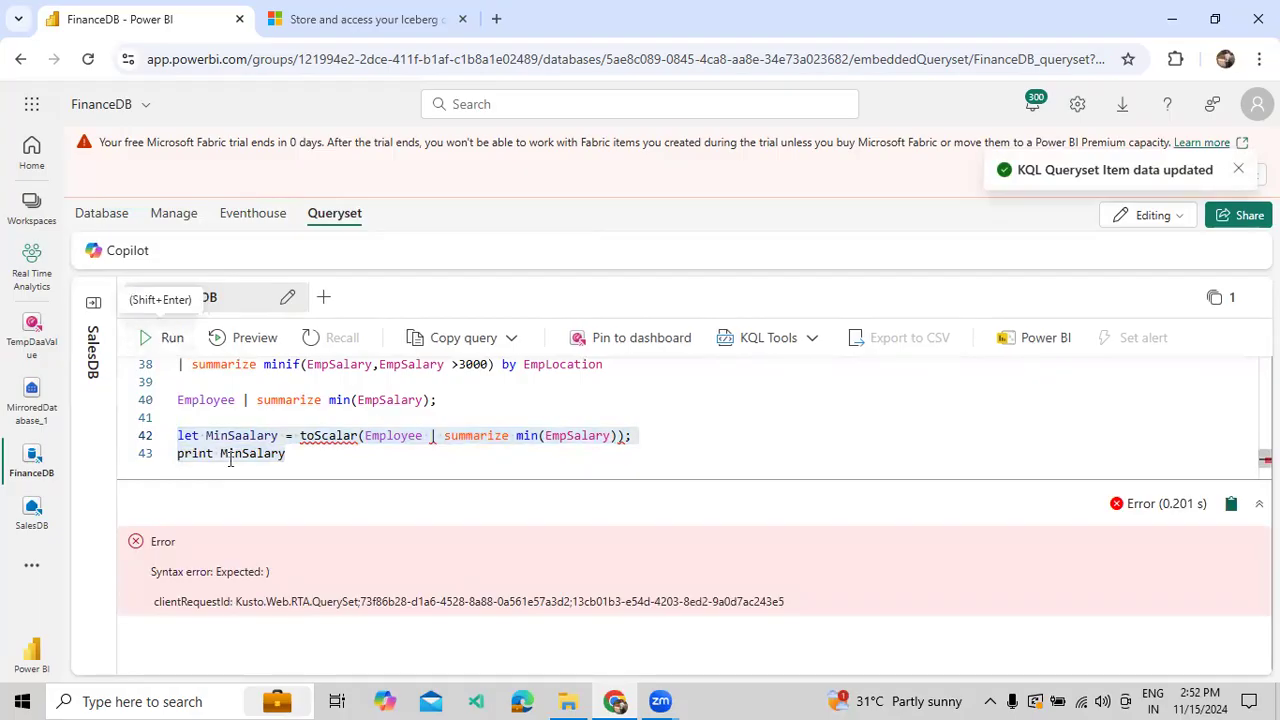
Add two blank lines below the print statement and select the toScalar expression on line 42
click(468, 461)
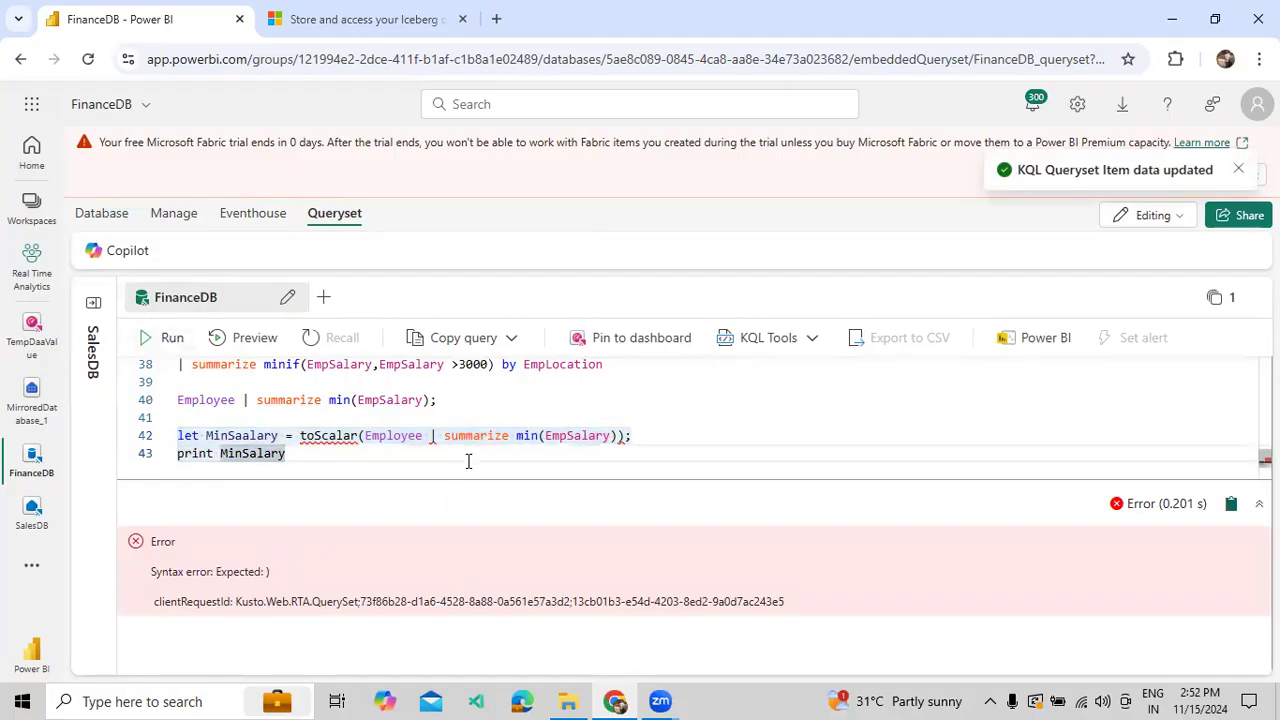
key(Return)
key(Return)
drag(299, 402, 658, 406)
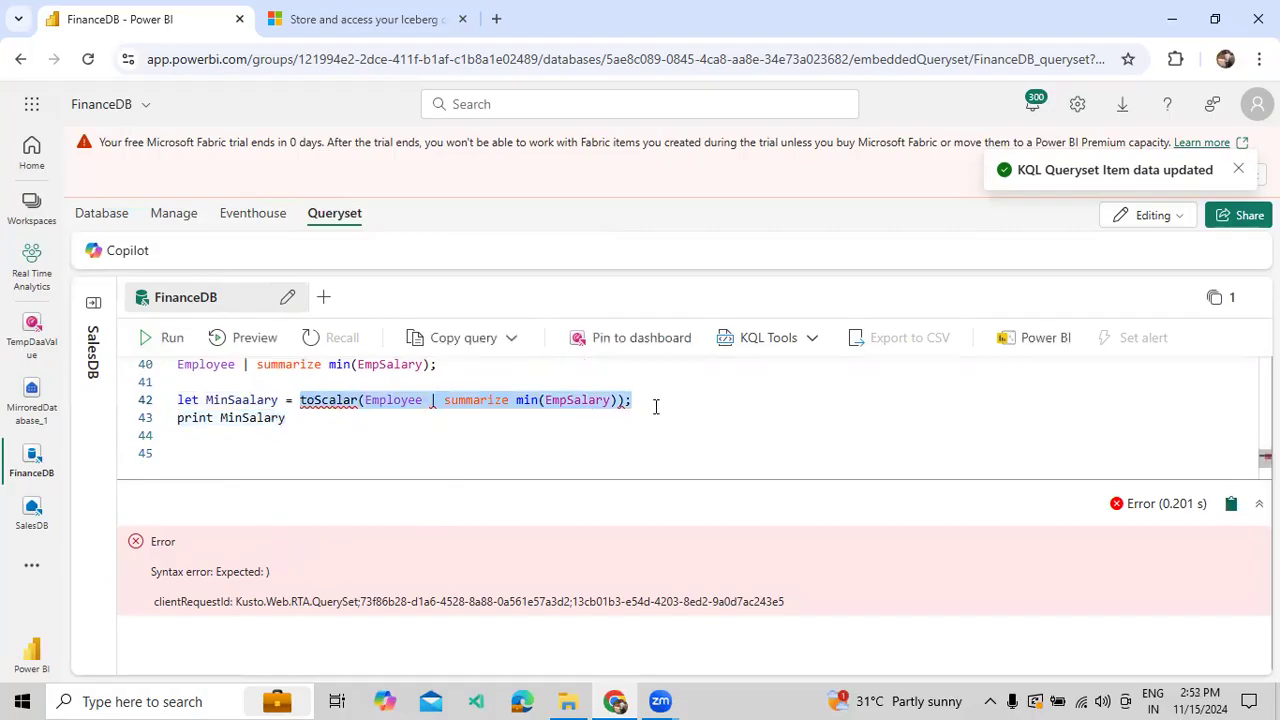
Rewrite the MinSaalary expression on line 42 as toscalar(Employee|summarize min(EmpSalary)); and run it together with the print line
text(tos)
key(Down)
key(Return)
text((E)
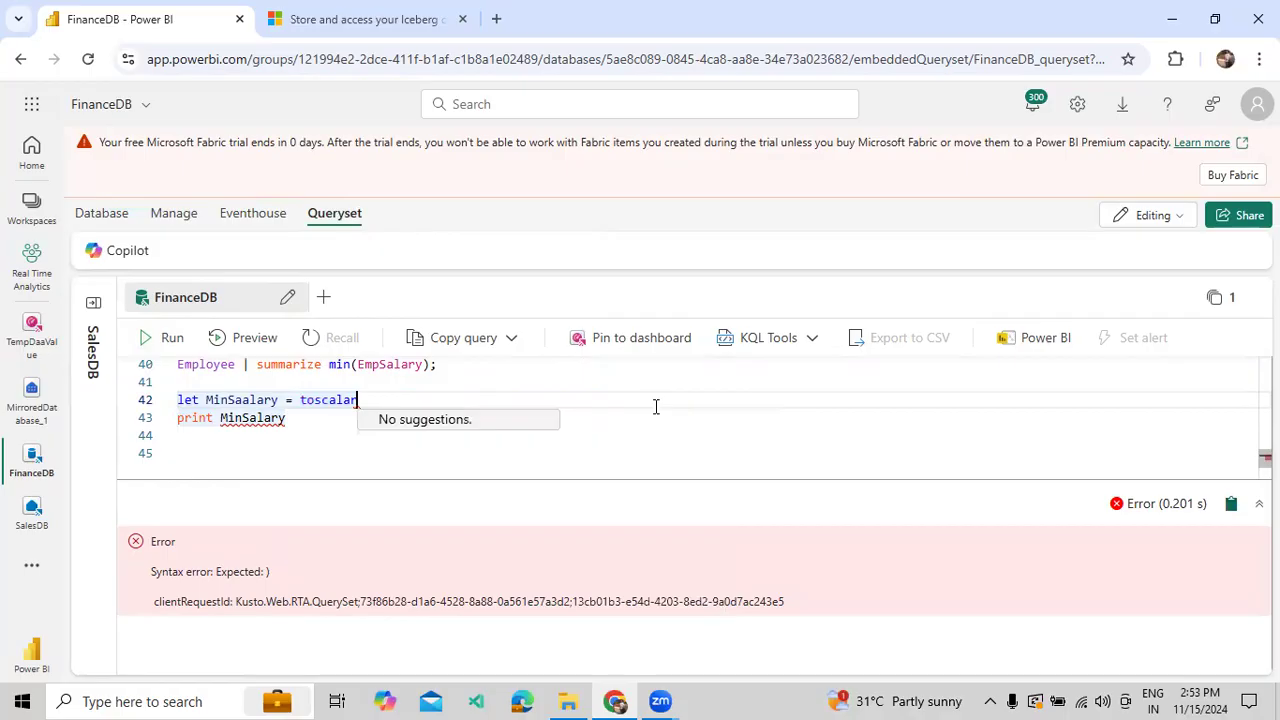
key(Return)
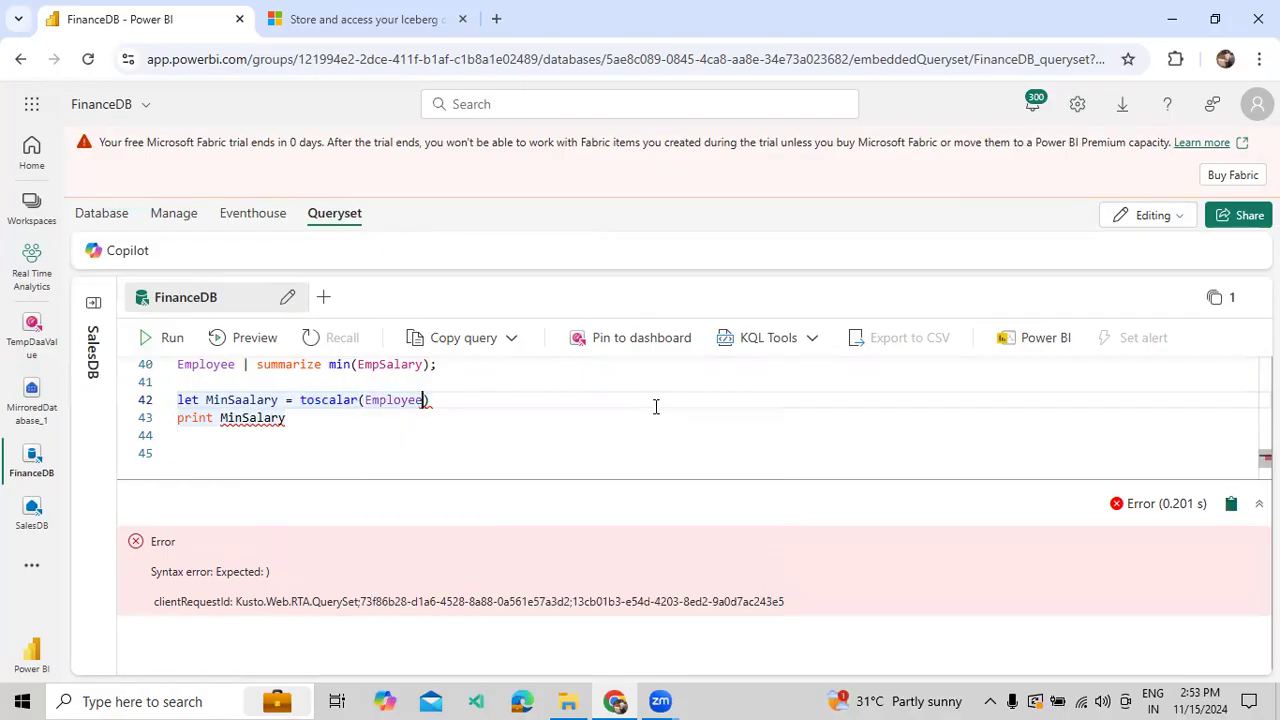
text(|su)
key(Return)
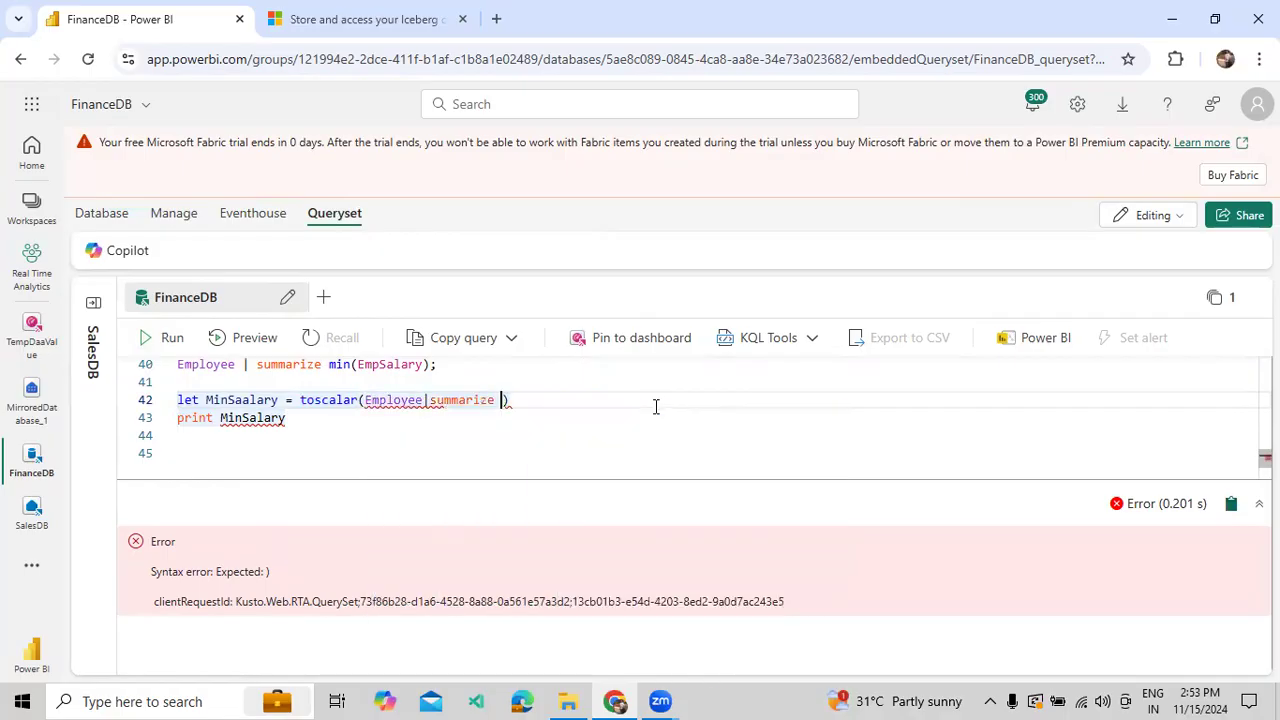
text(mi)
key(Return)
text(Em)
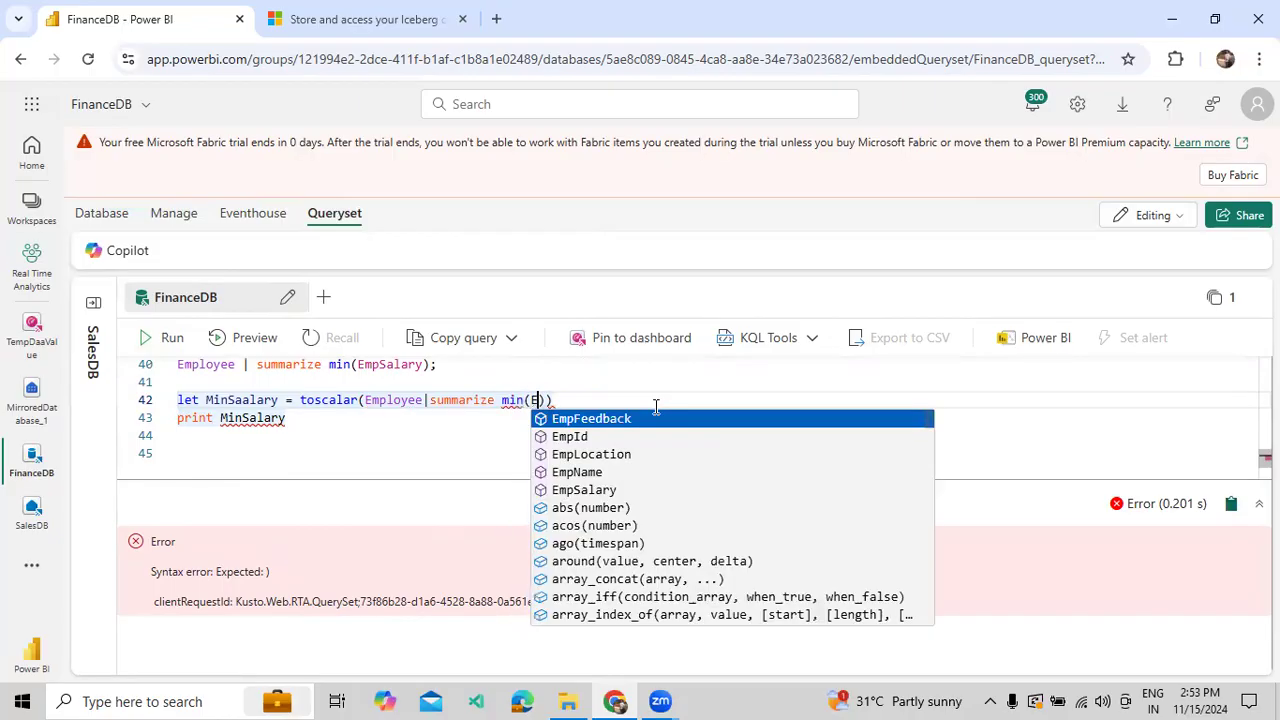
text(pS)
key(Return)
key(Right)
key(Right)
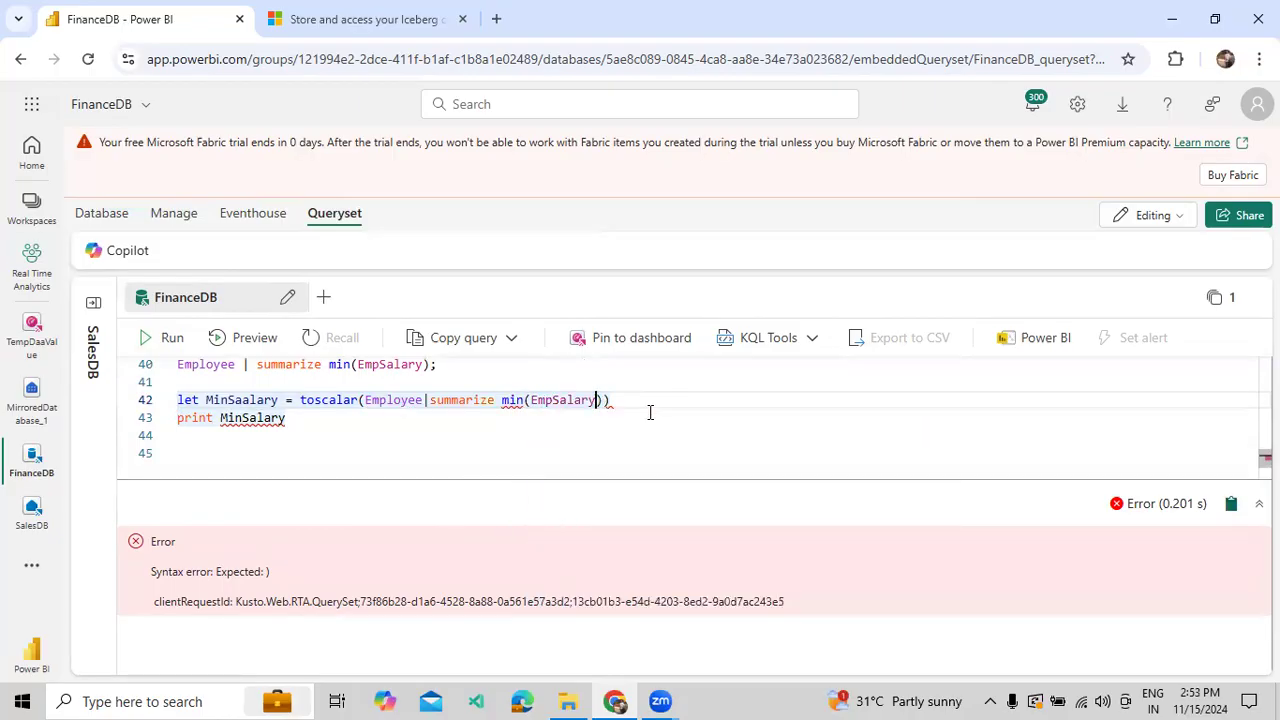
text(;)
drag(290, 420, 177, 400)
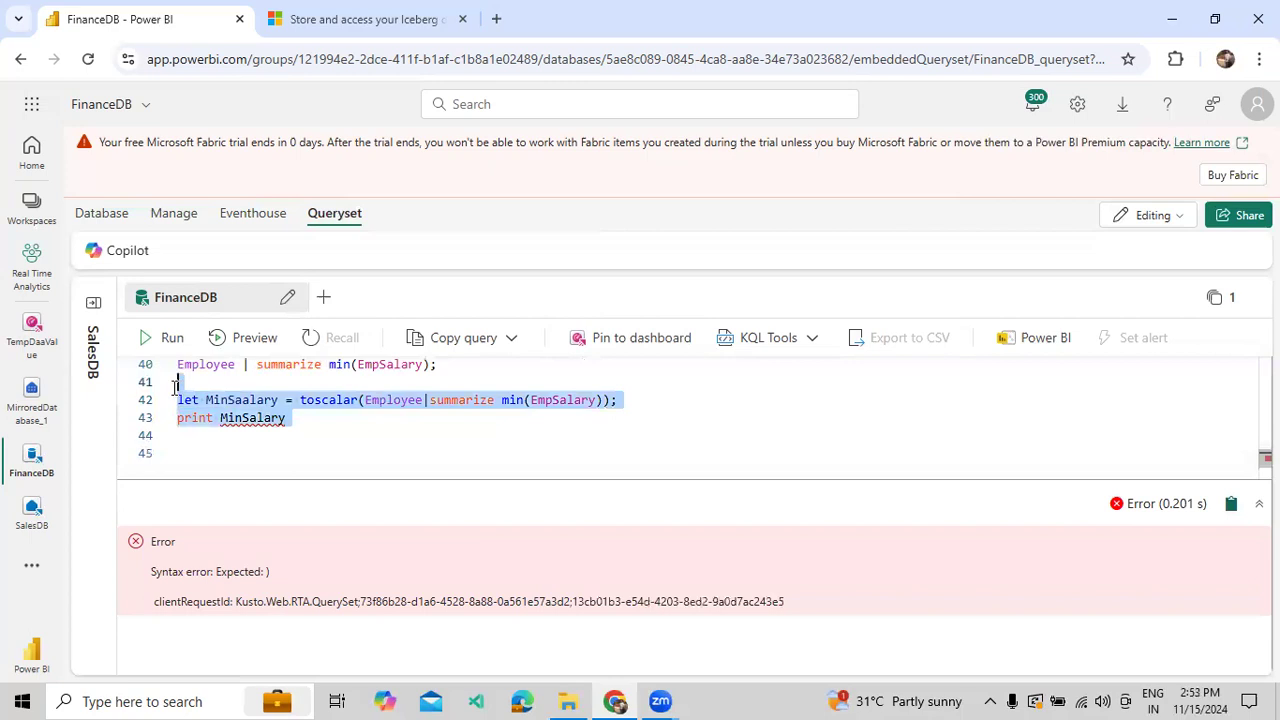
click(165, 337)
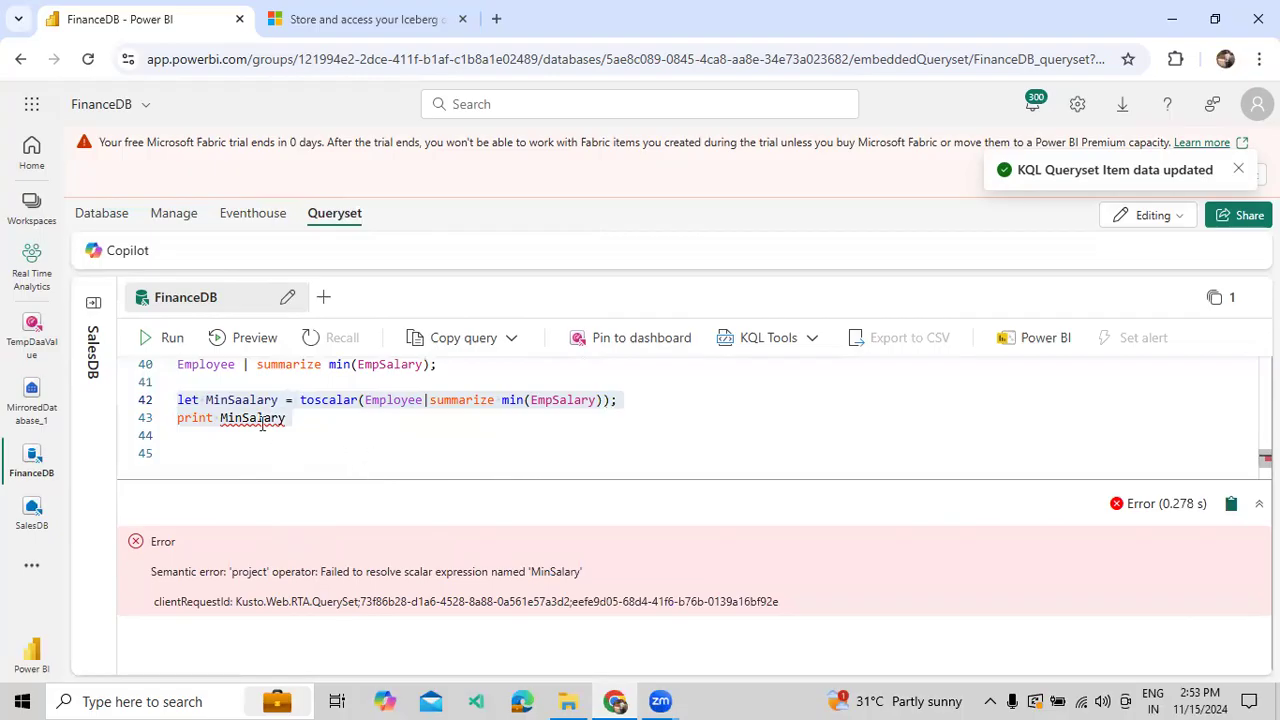
Replace the variable in the print statement on line 43 with MinSaalary and run lines 42 and 43
mouse_move(262, 424)
double_click(242, 400)
key(ctrl+c)
double_click(249, 421)
key(ctrl+v)
click(260, 430)
drag(260, 430, 177, 399)
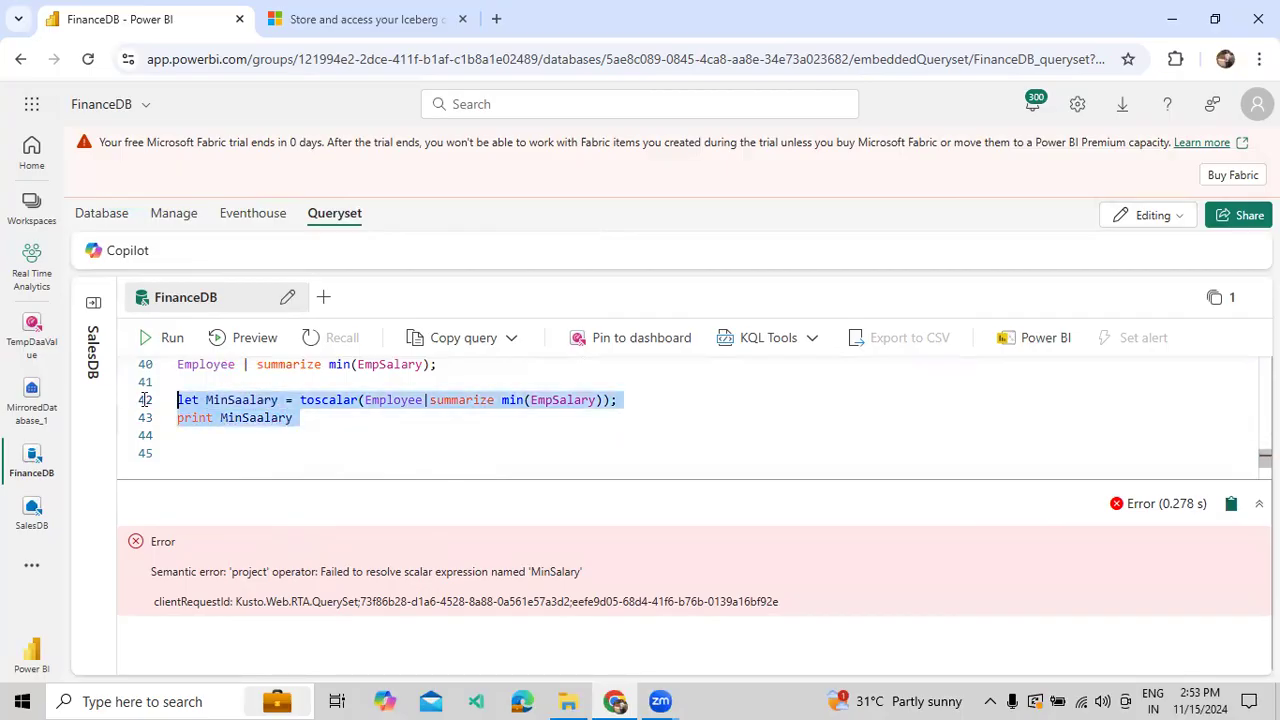
click(170, 340)
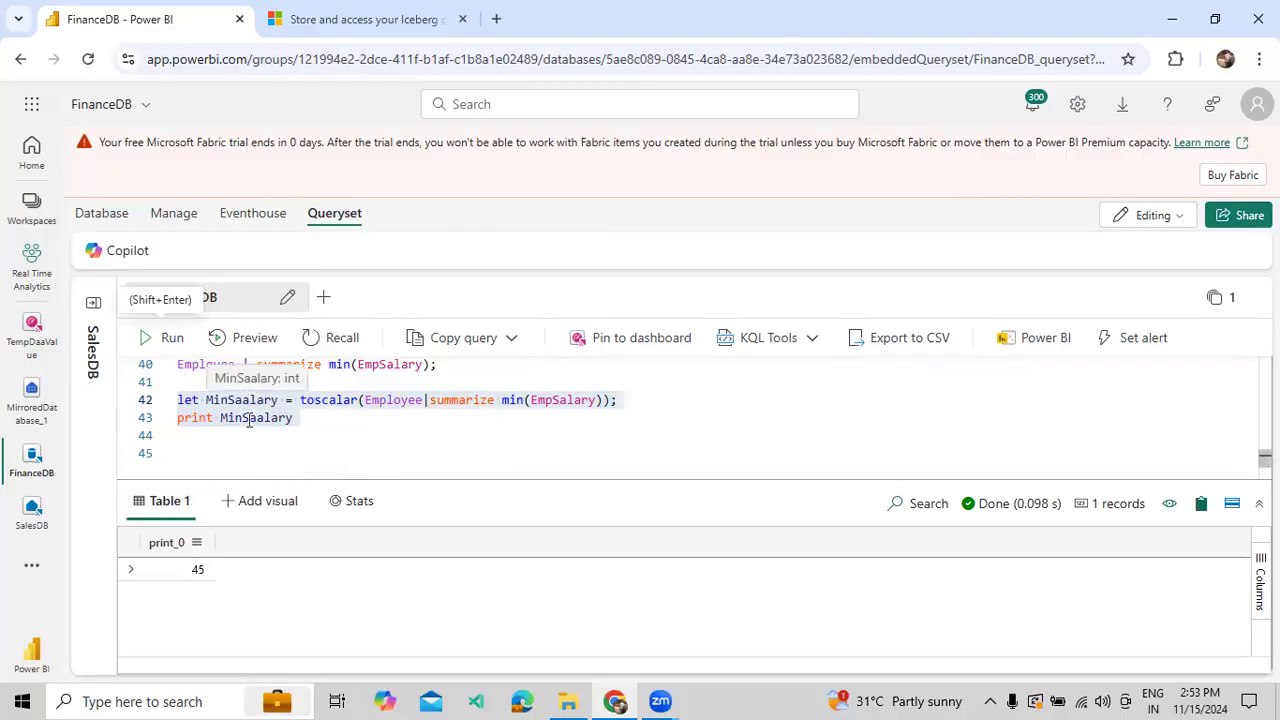
click(303, 400)
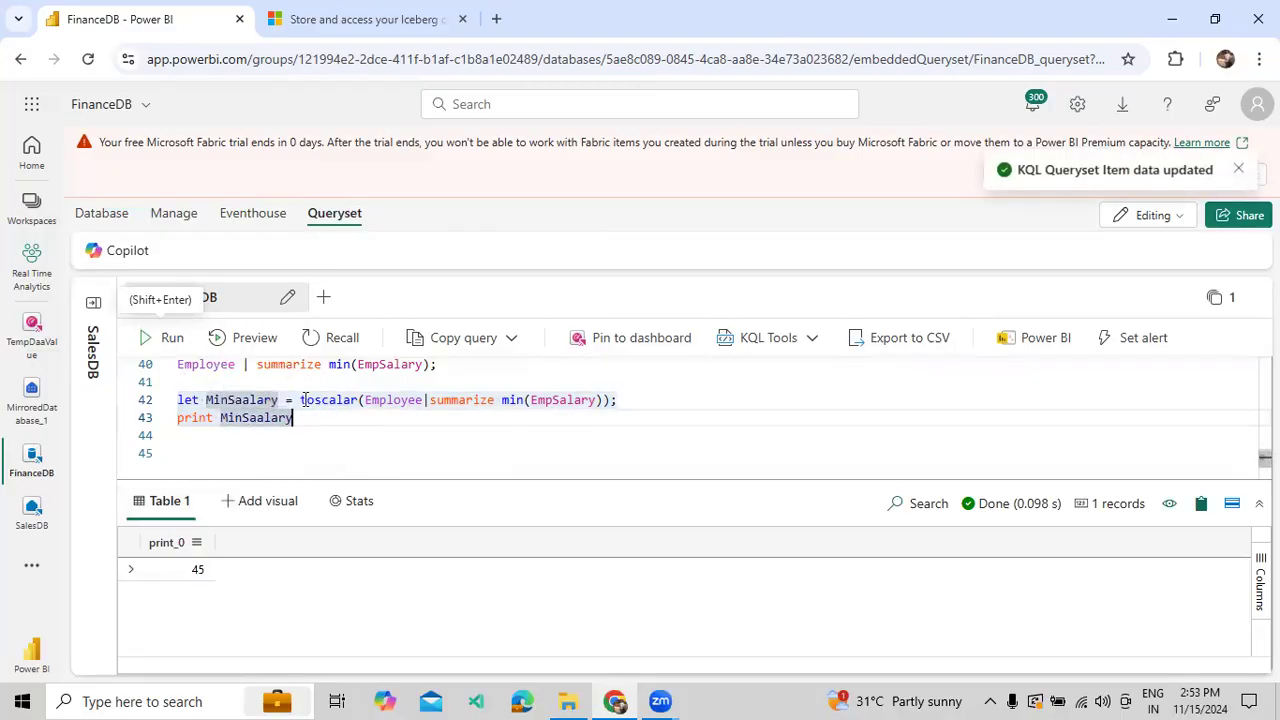
click(301, 400)
drag(301, 400, 631, 412)
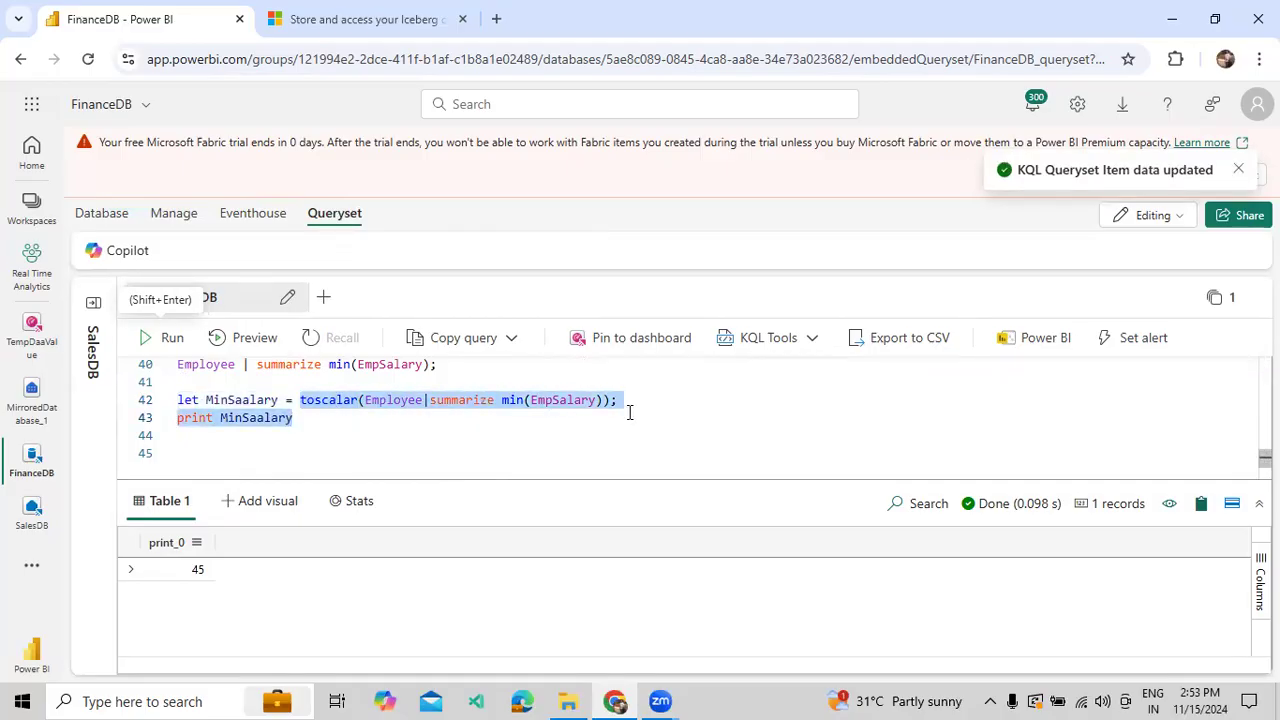
double_click(260, 399)
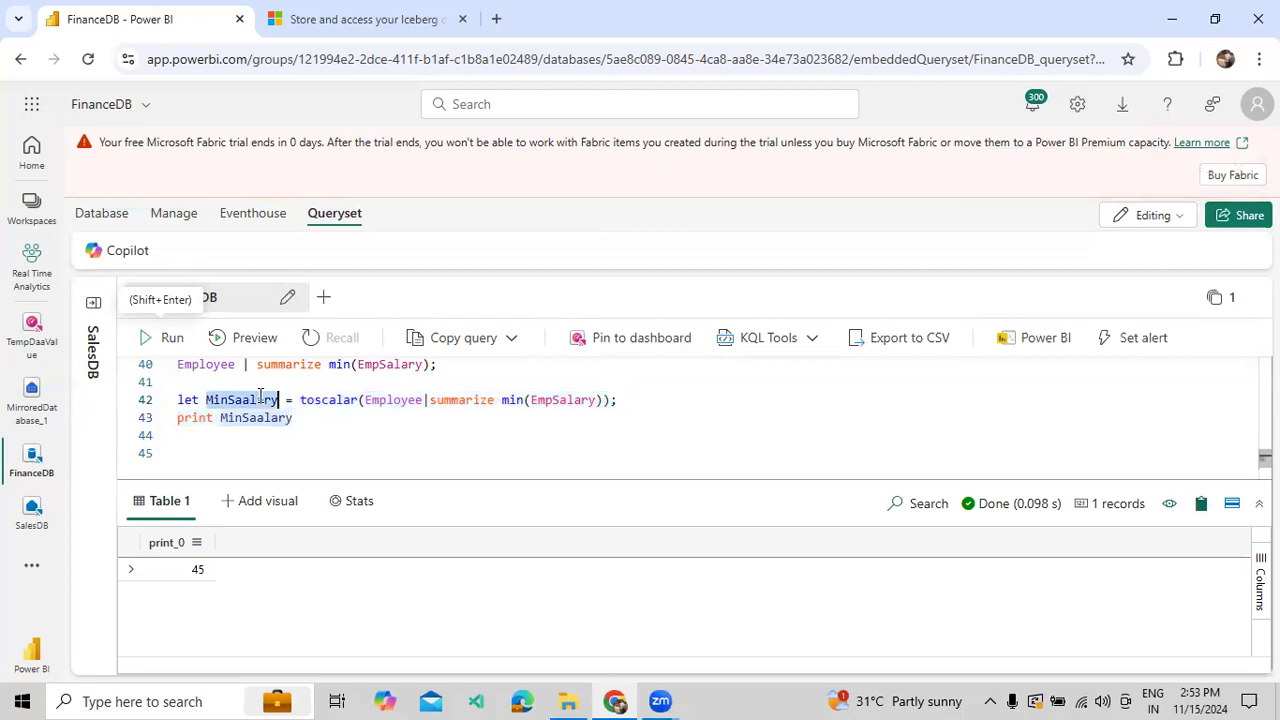
double_click(255, 419)
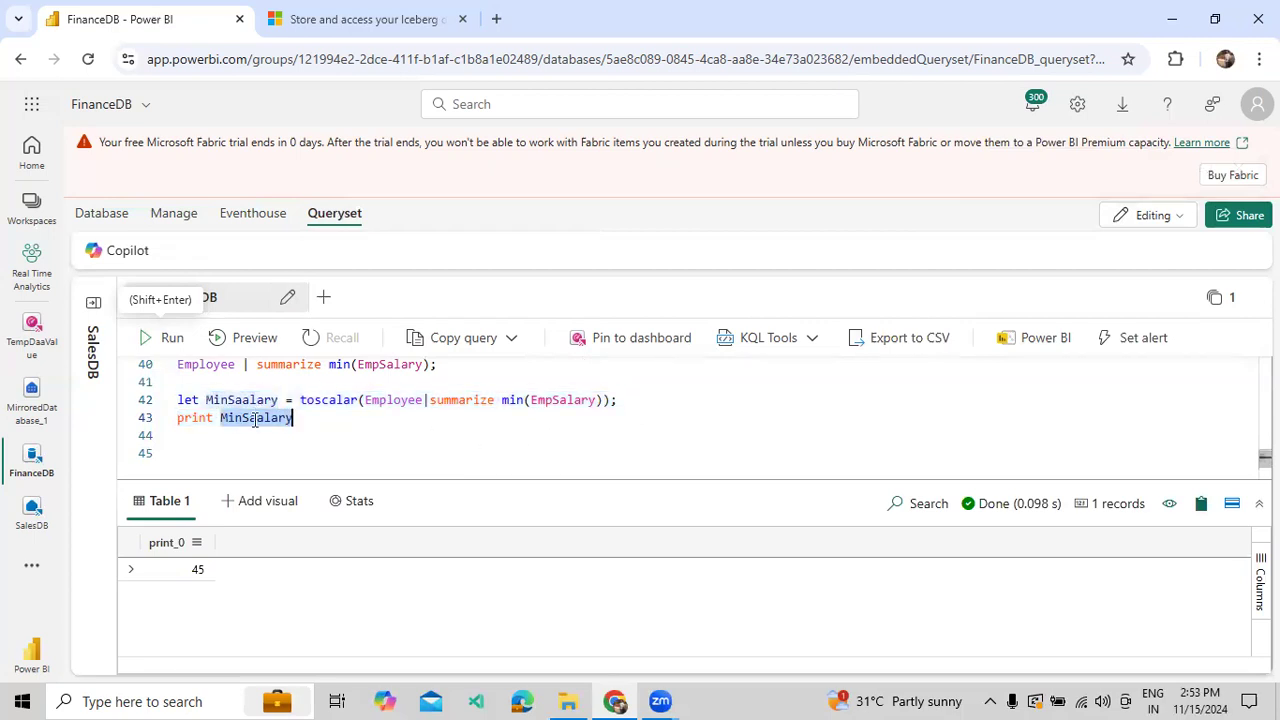
Add the statement let MinDataValue = toscalar(Employee|summarize min(EmpSalary)); on line 45, below the print statement and a blank line
click(316, 417)
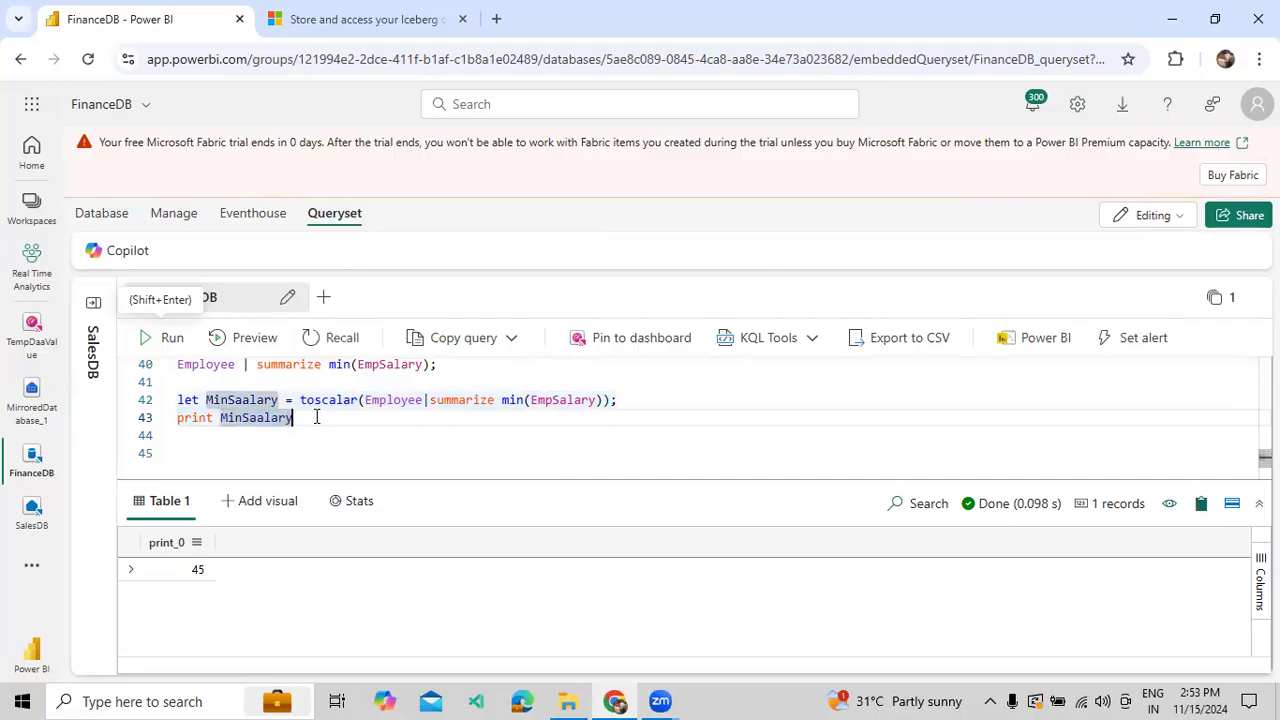
key(Return)
key(Return)
text(let)
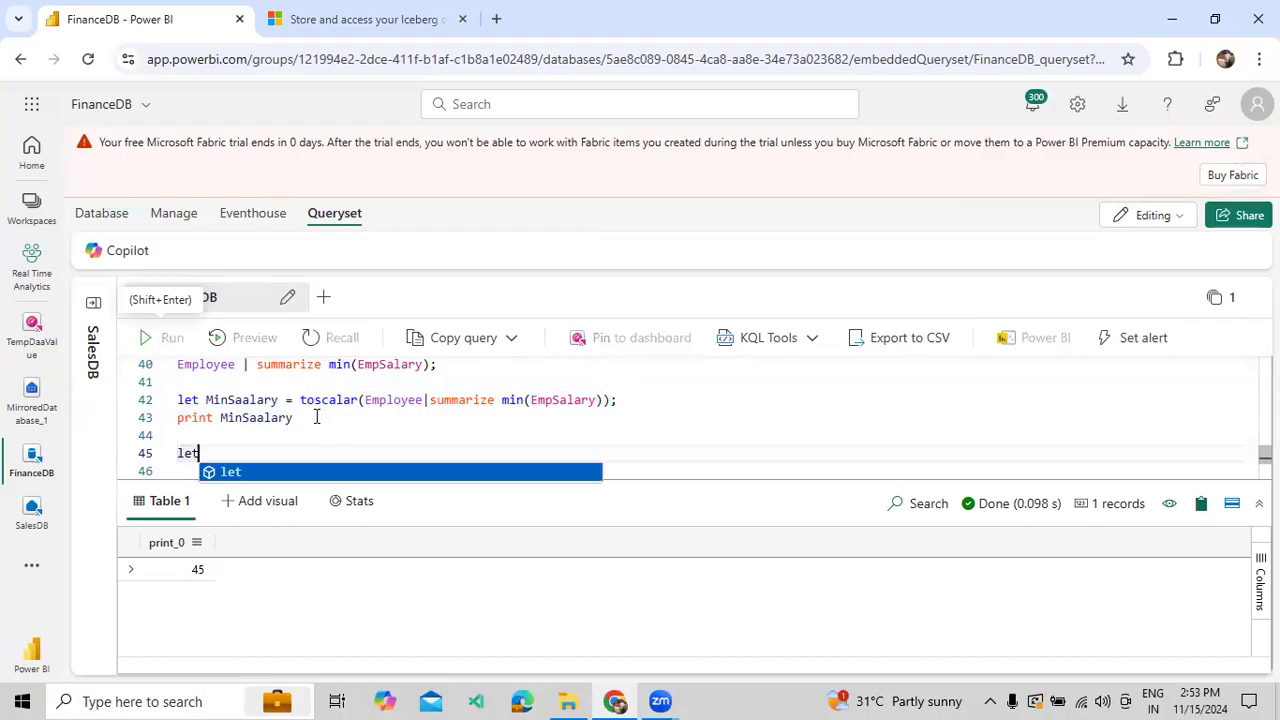
text( MinData)
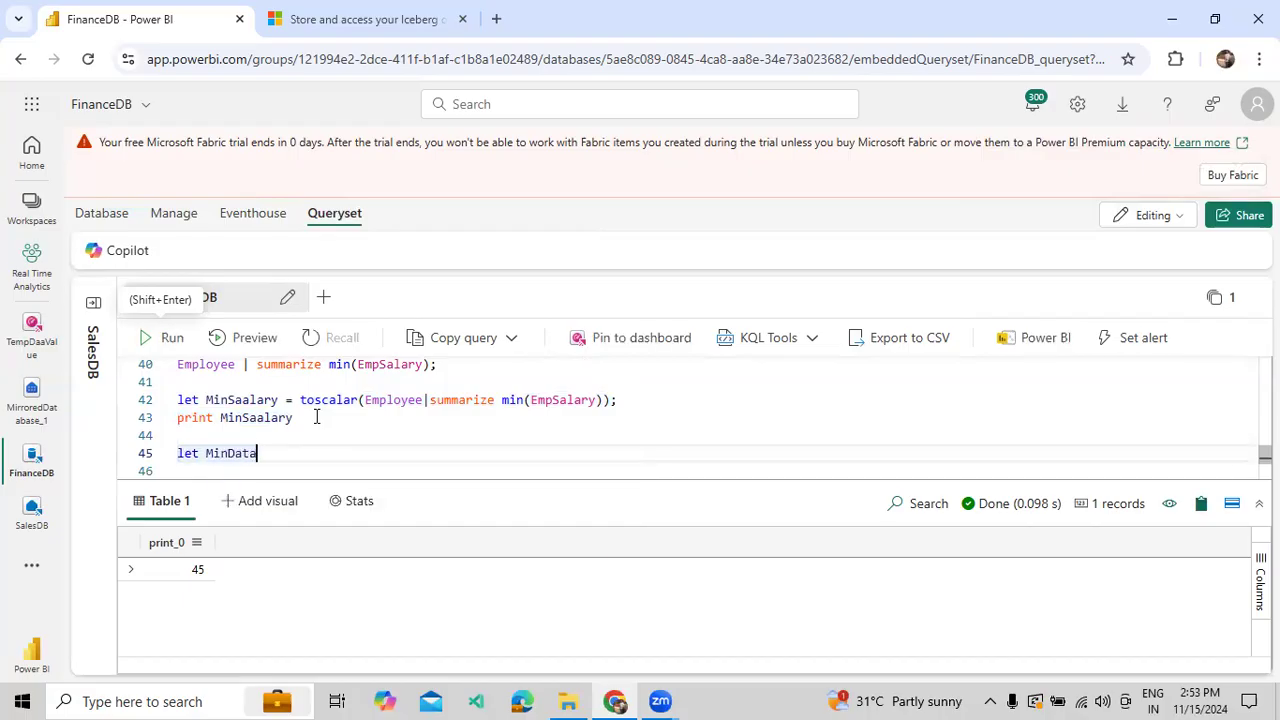
text(Value = tos)
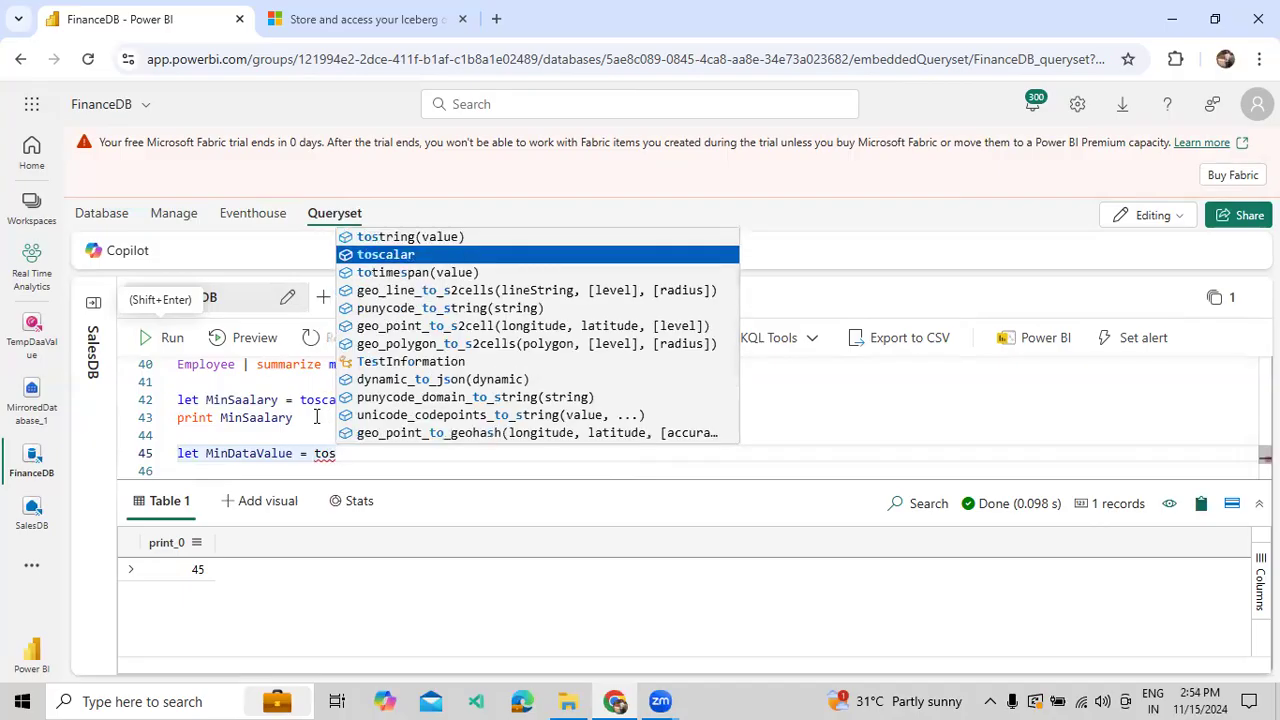
key(Tab)
text((E)
key(Tab)
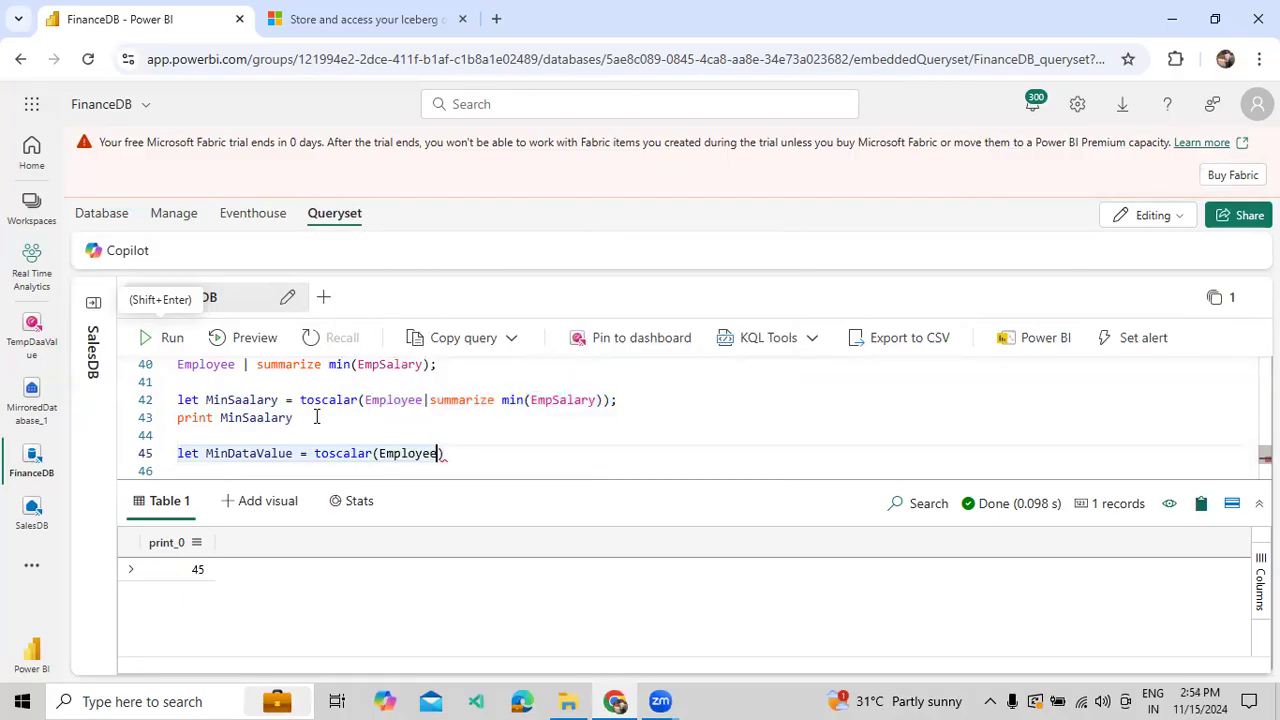
text(|su)
key(Tab)
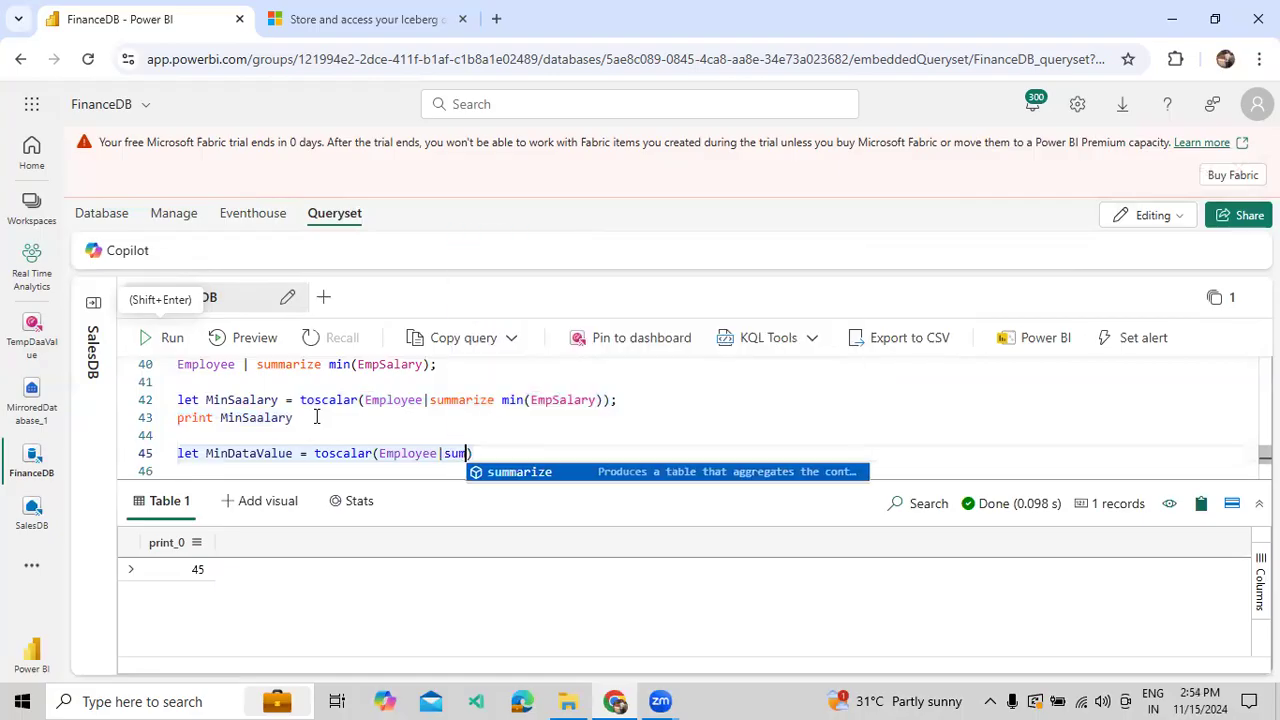
text(min)
key(Tab)
text(Emp)
key(Tab)
text(;)
Add the statement let MaxDataValue = toscalar (Employee|summarize max(EmpSalary)); on the line below the MinDataValue definition
key(Return)
text(let )
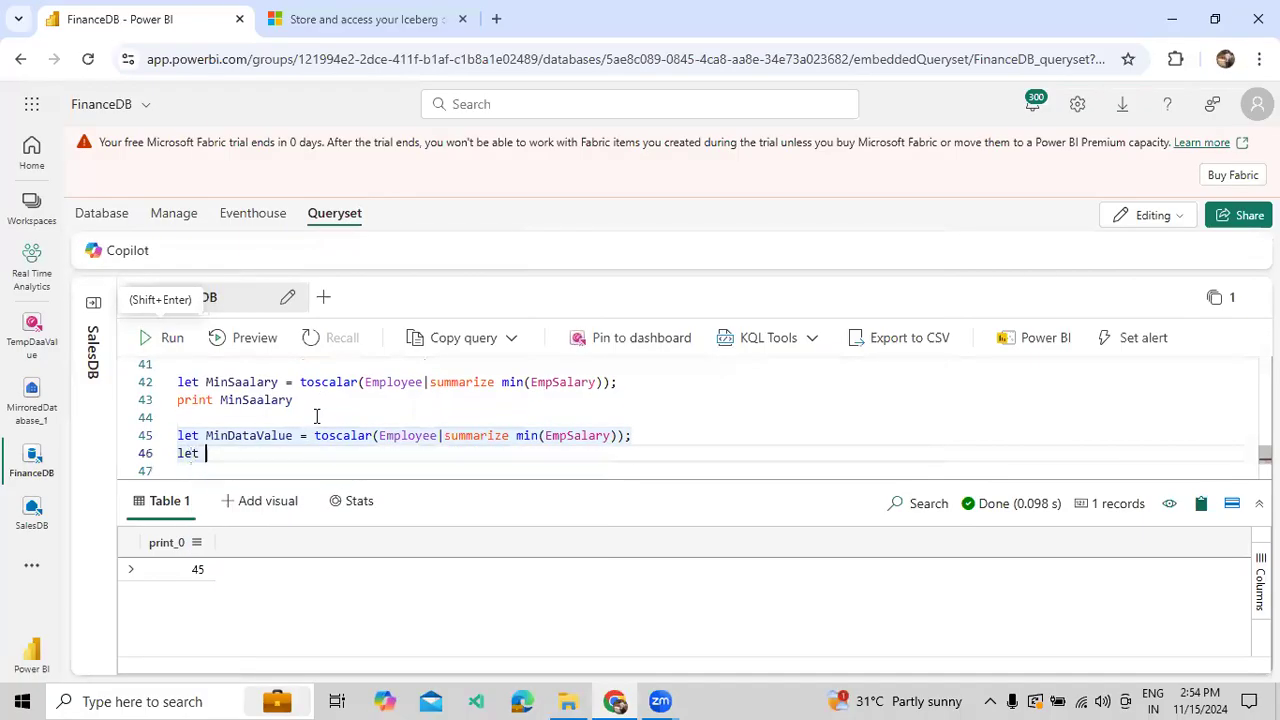
text(MaxDataValue = tosc)
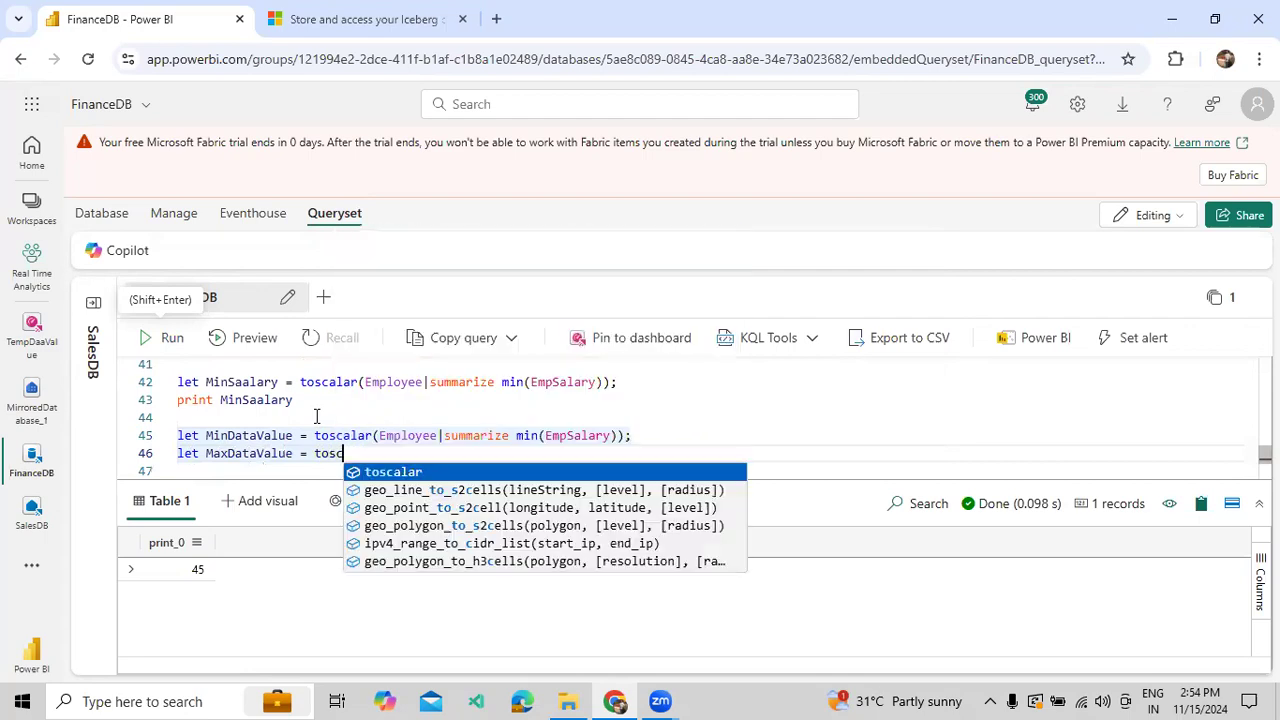
key(Tab)
text((Em)
key(Tab)
text(|sum)
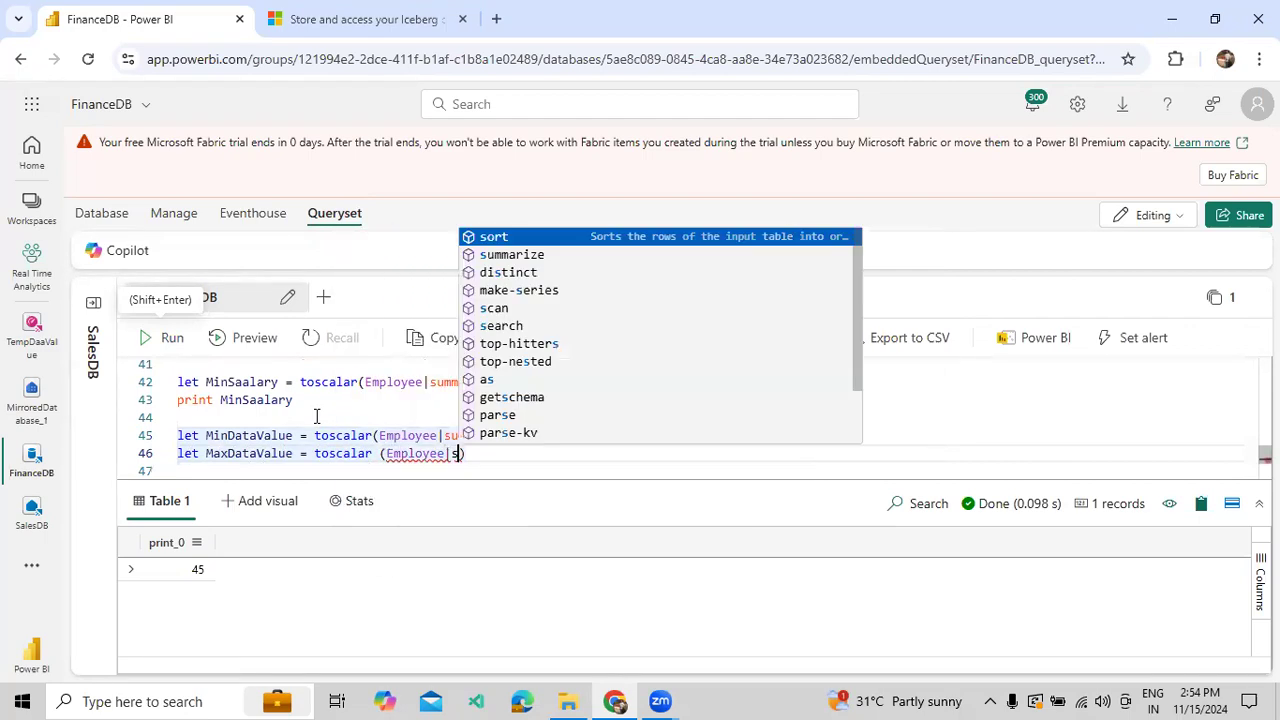
key(Tab)
text(max()
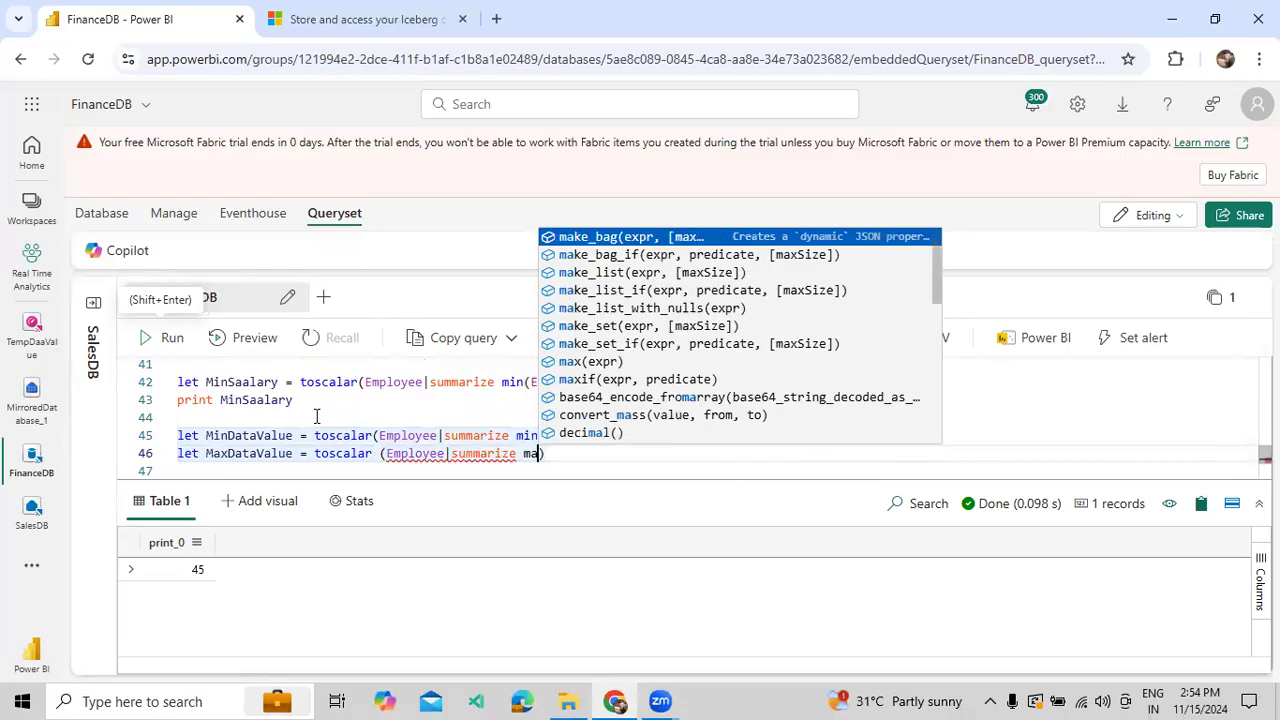
text(EmpS)
key(Tab)
text();)
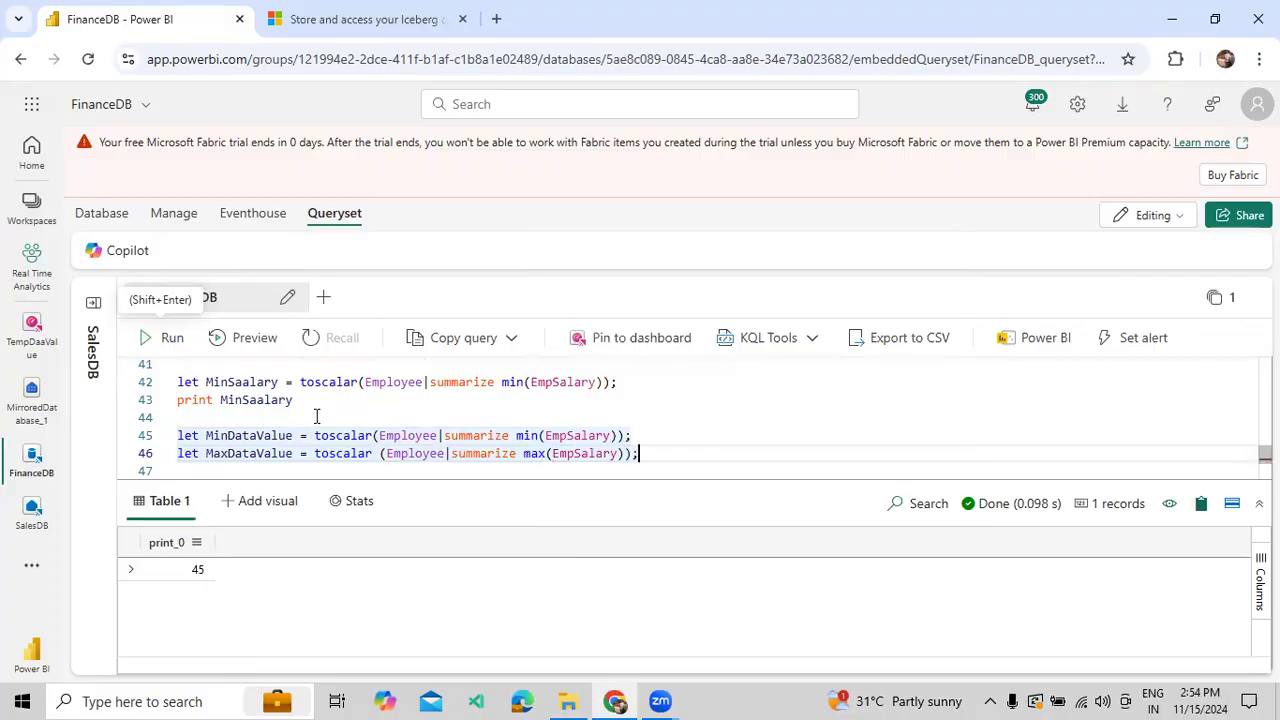
Add print MinDataValue,MaxDataValue on line 47 and run lines 45 to 47
key(Return)
text(pri)
text(nt Mind)
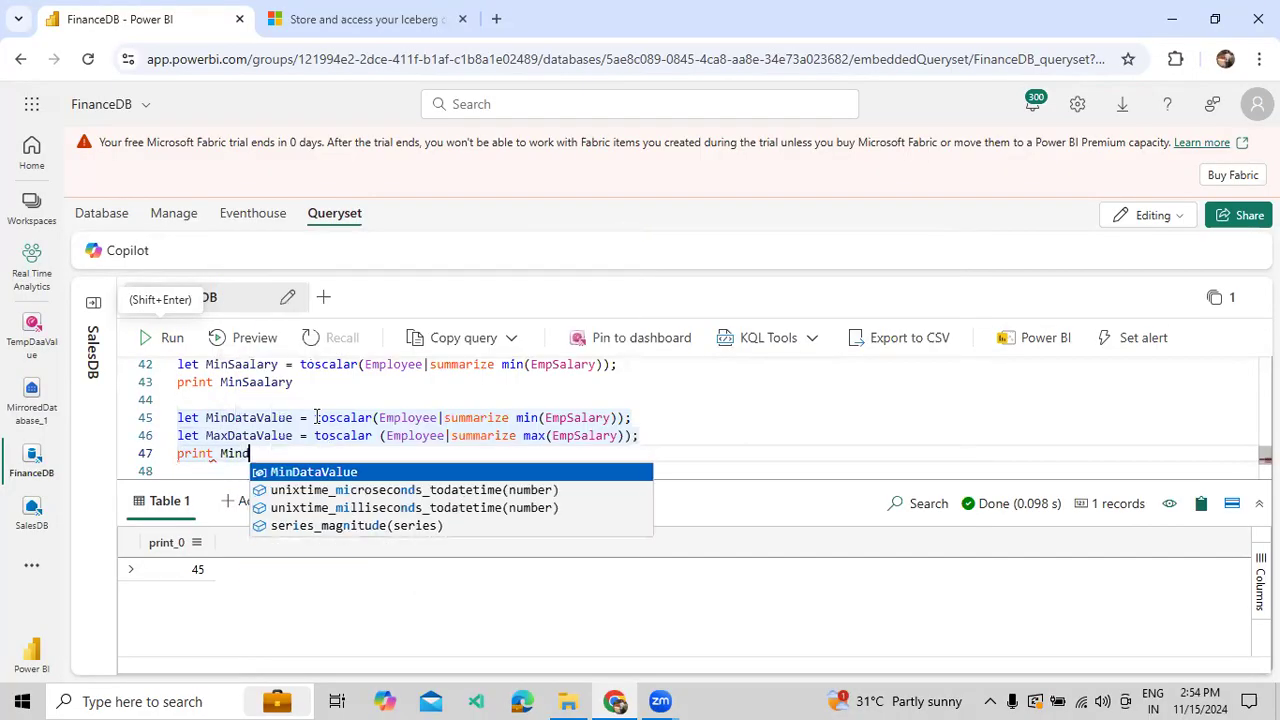
key(Tab)
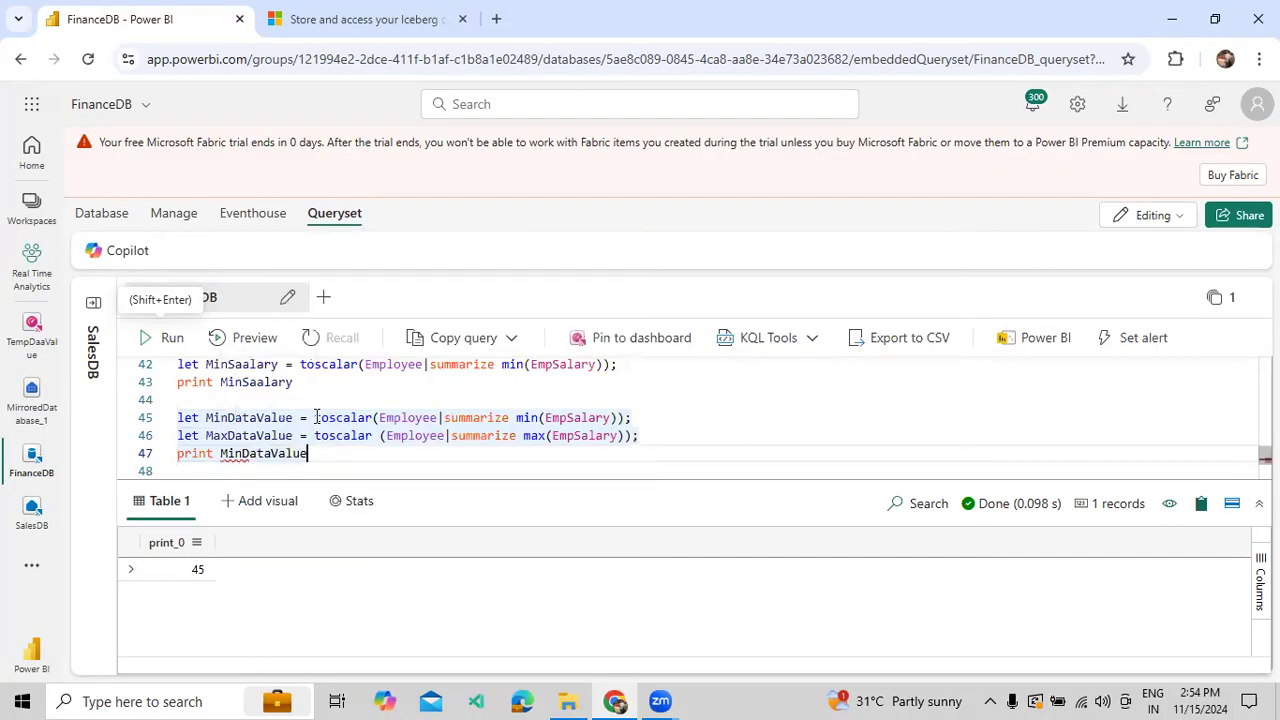
text(,Max)
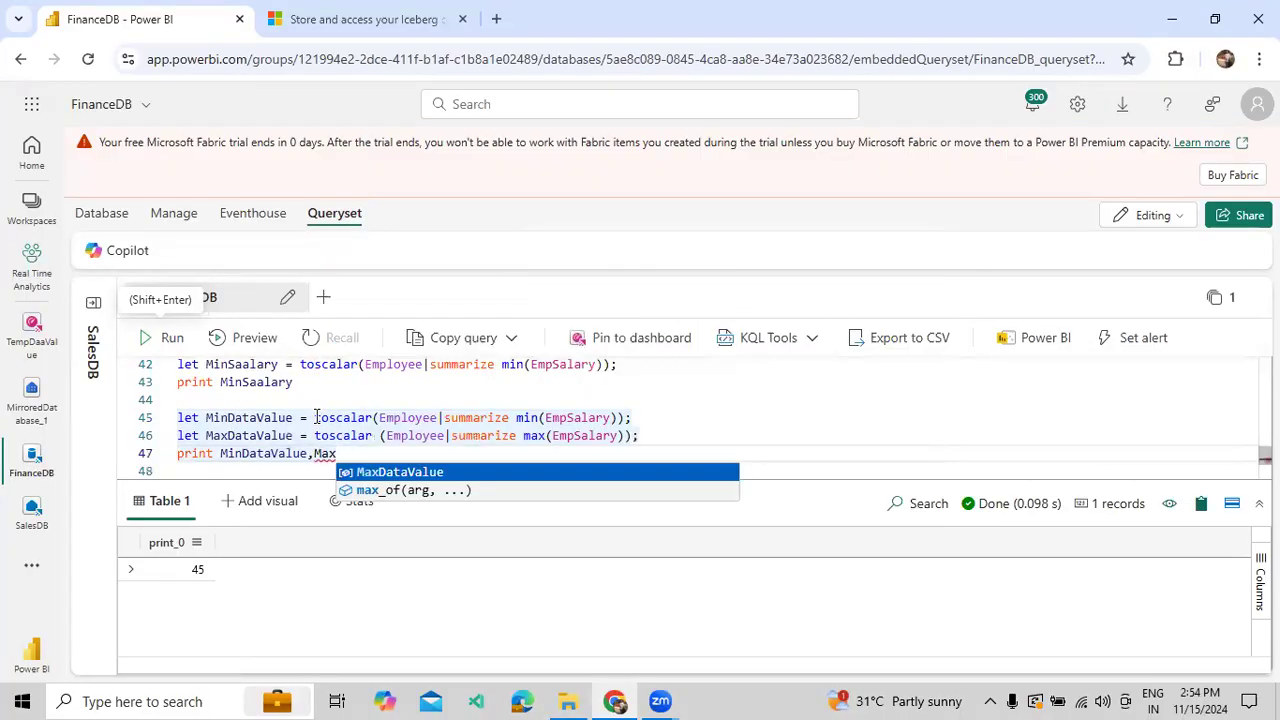
key(Tab)
drag(400, 453, 177, 418)
click(172, 337)
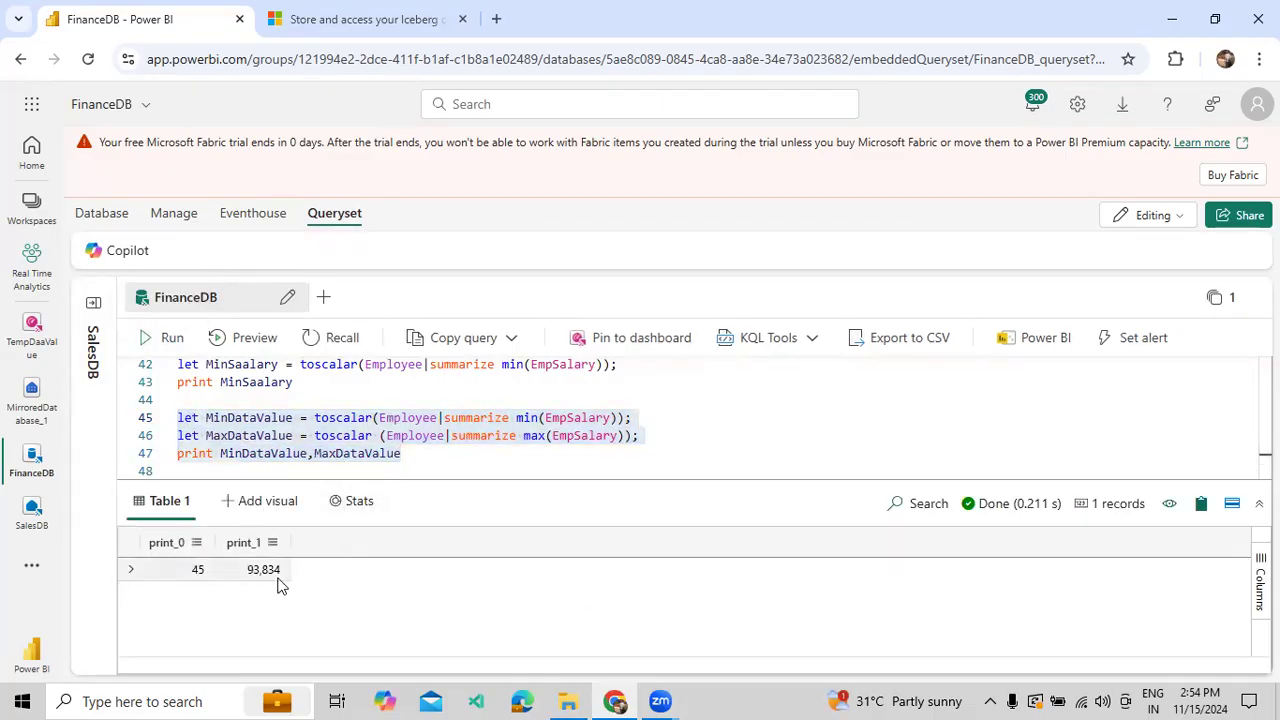
click(352, 436)
drag(631, 417, 205, 417)
click(658, 436)
drag(658, 436, 368, 436)
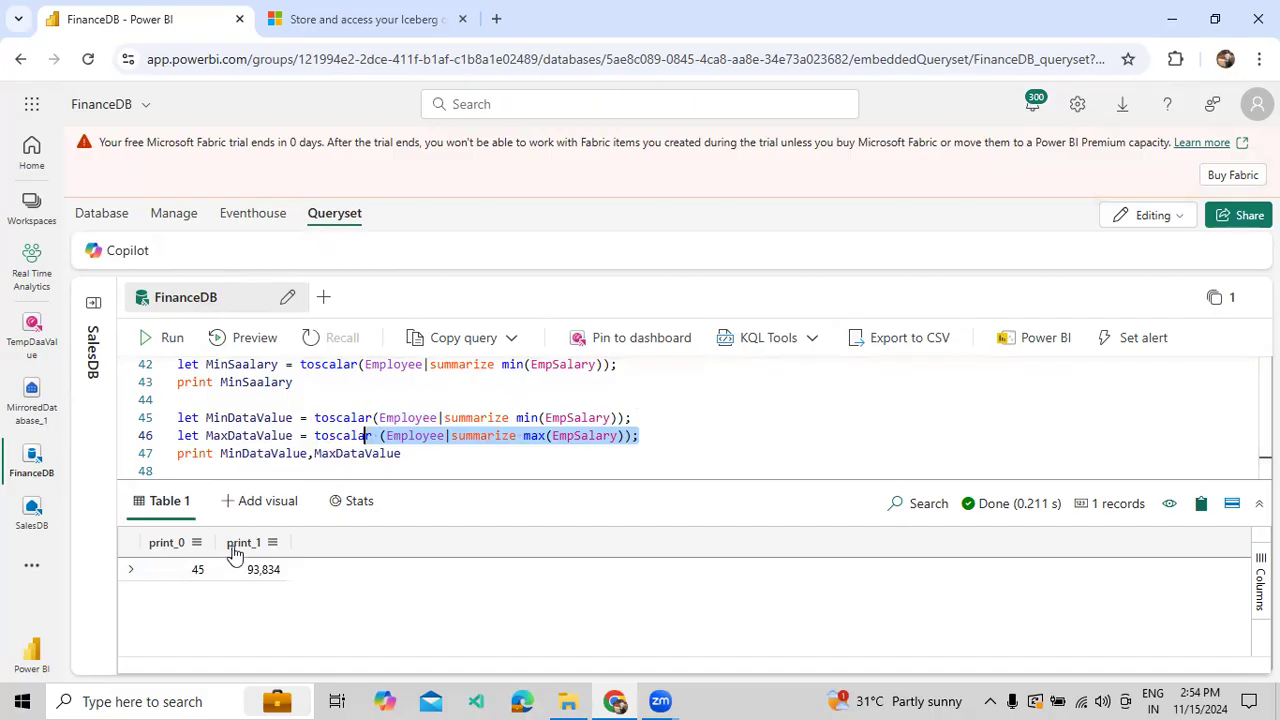
Name the printed columns on line 47 so it reads print MinValue = MinDataValue,MaxValue = MaxDataValue
click(220, 454)
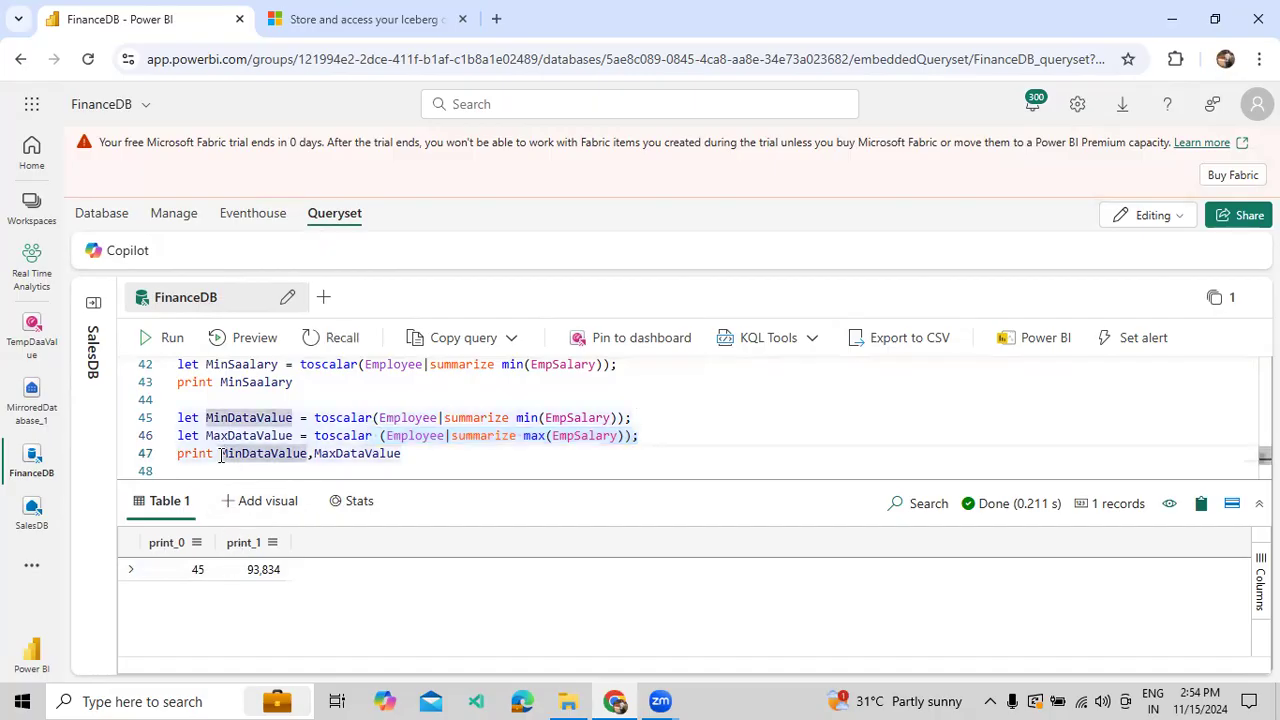
text(MinValue =)
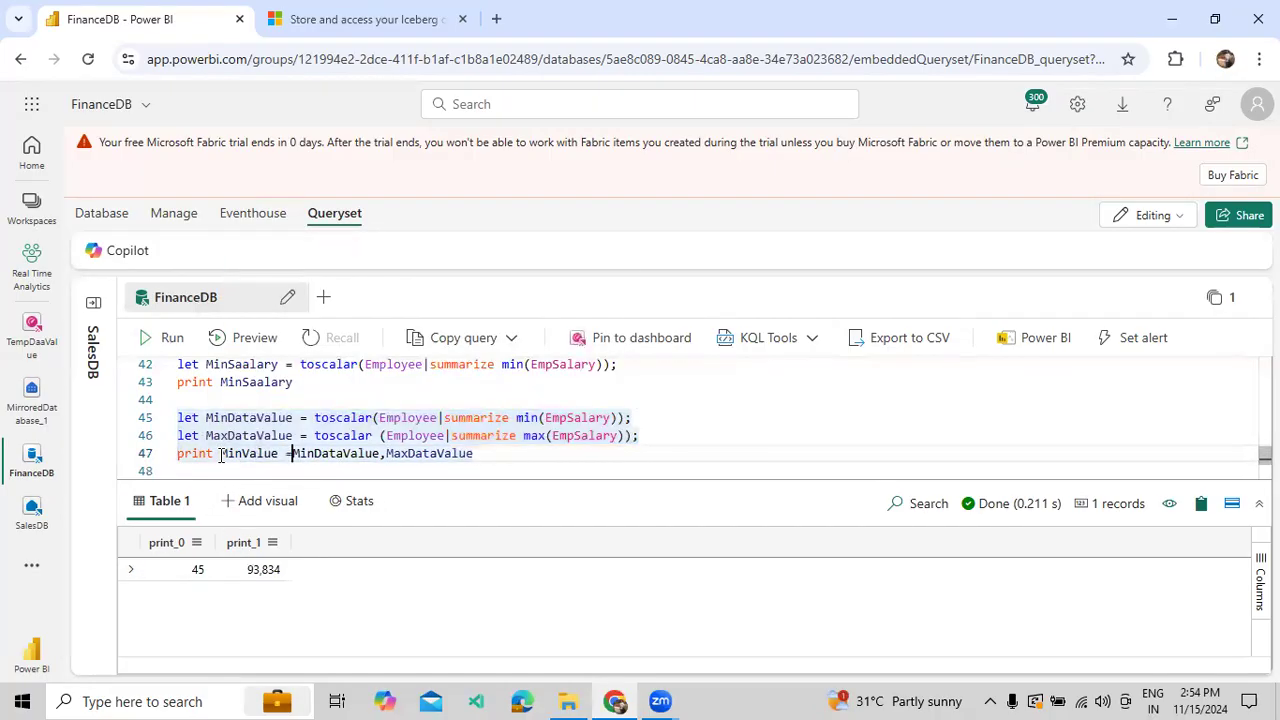
key(Right)
key(Right)
key(Right)
key(Right)
key(Right)
key(Right)
key(Right)
key(Right)
key(Right)
key(Right)
key(Right)
key(Right)
key(Right)
text(Ma)
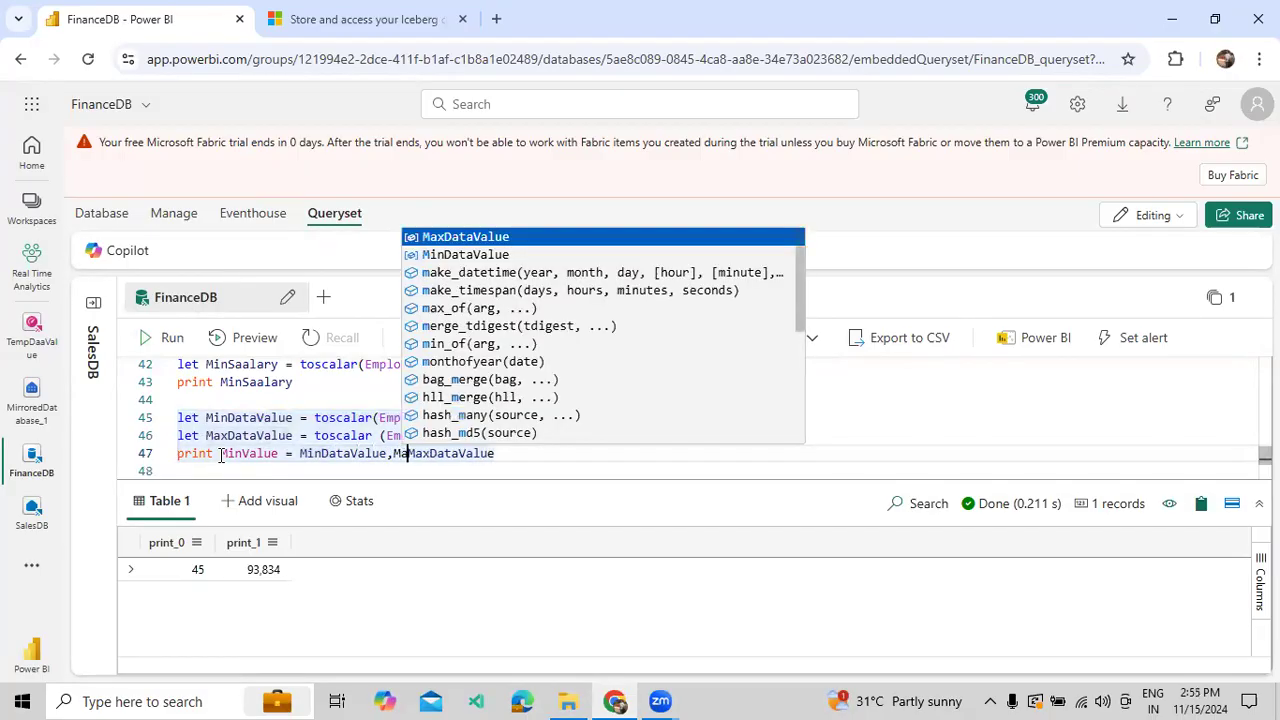
text(xValue =)
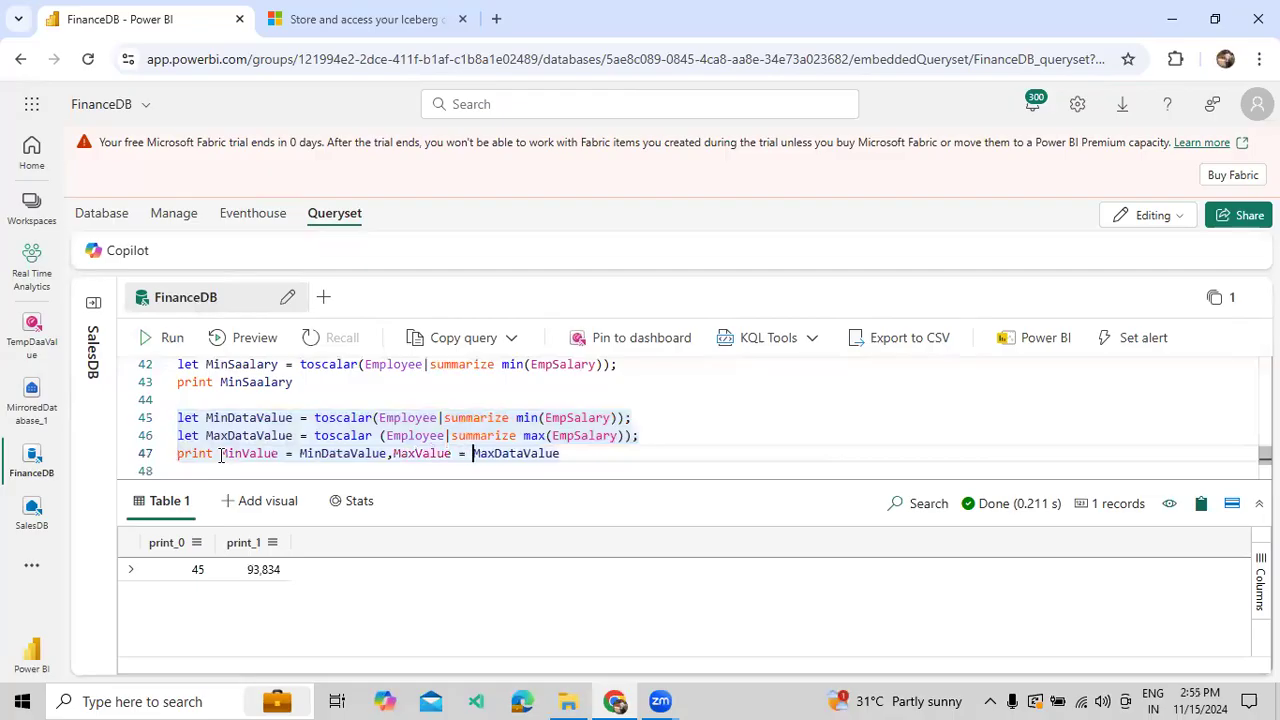
Run lines 45 to 47 with the named print columns
drag(560, 453, 143, 417)
click(152, 343)
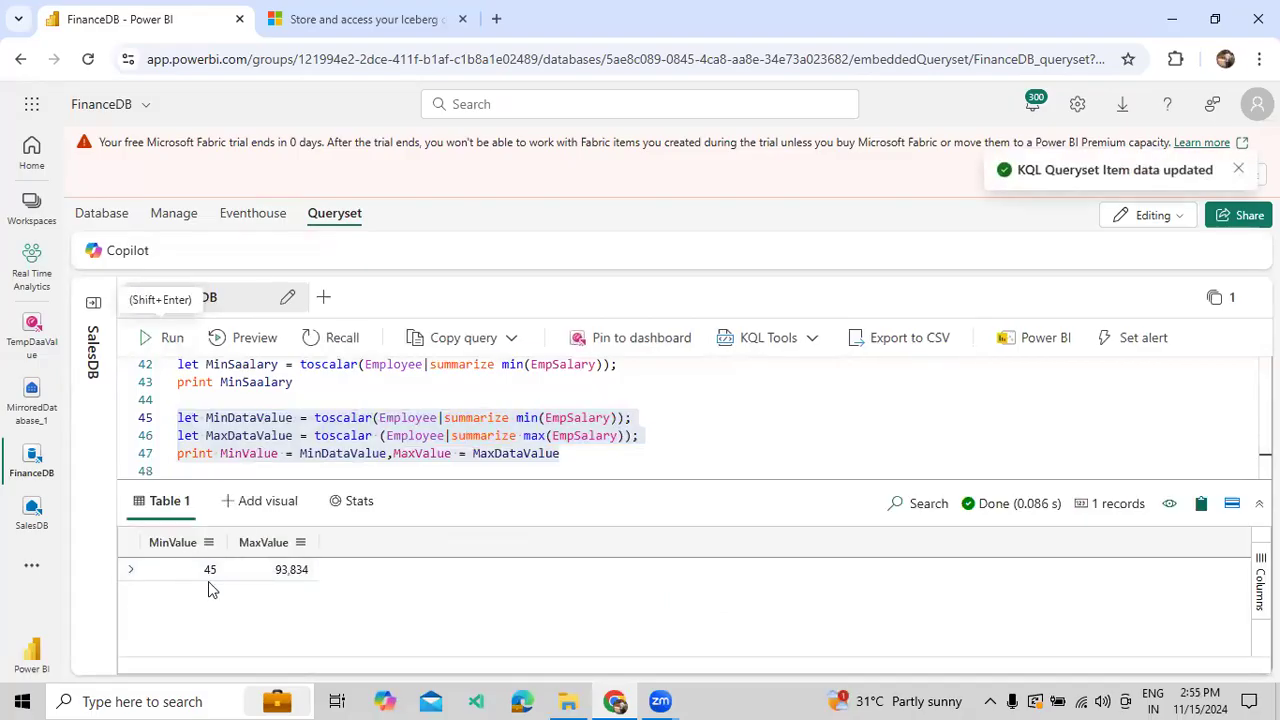
click(468, 449)
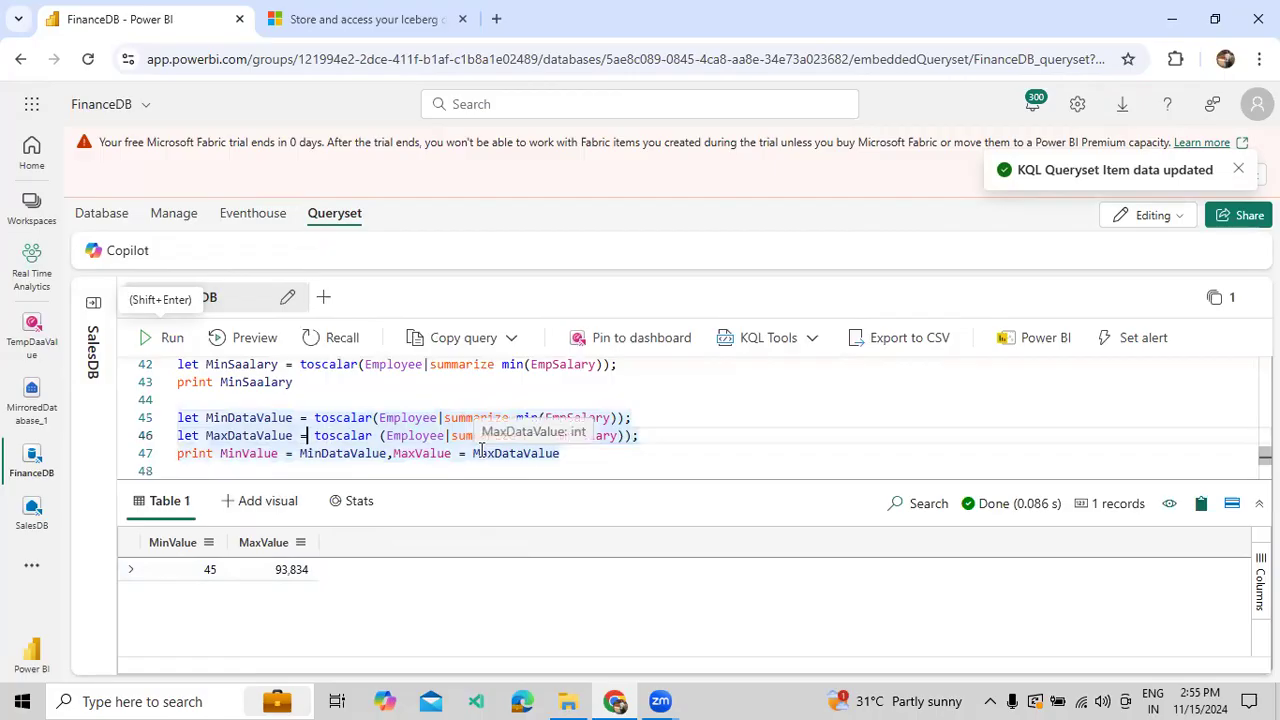
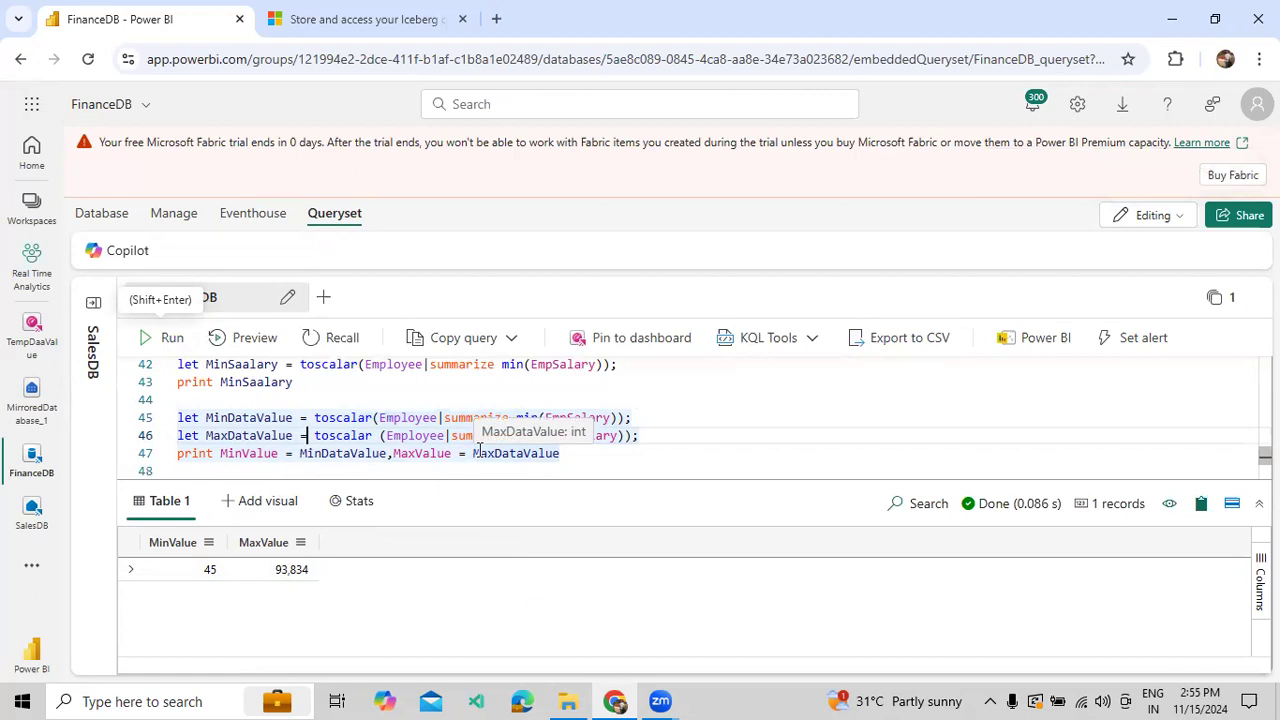
Copy the MinDataValue and MaxDataValue let statements from lines 45 and 46 to lines 49 and 50
click(590, 458)
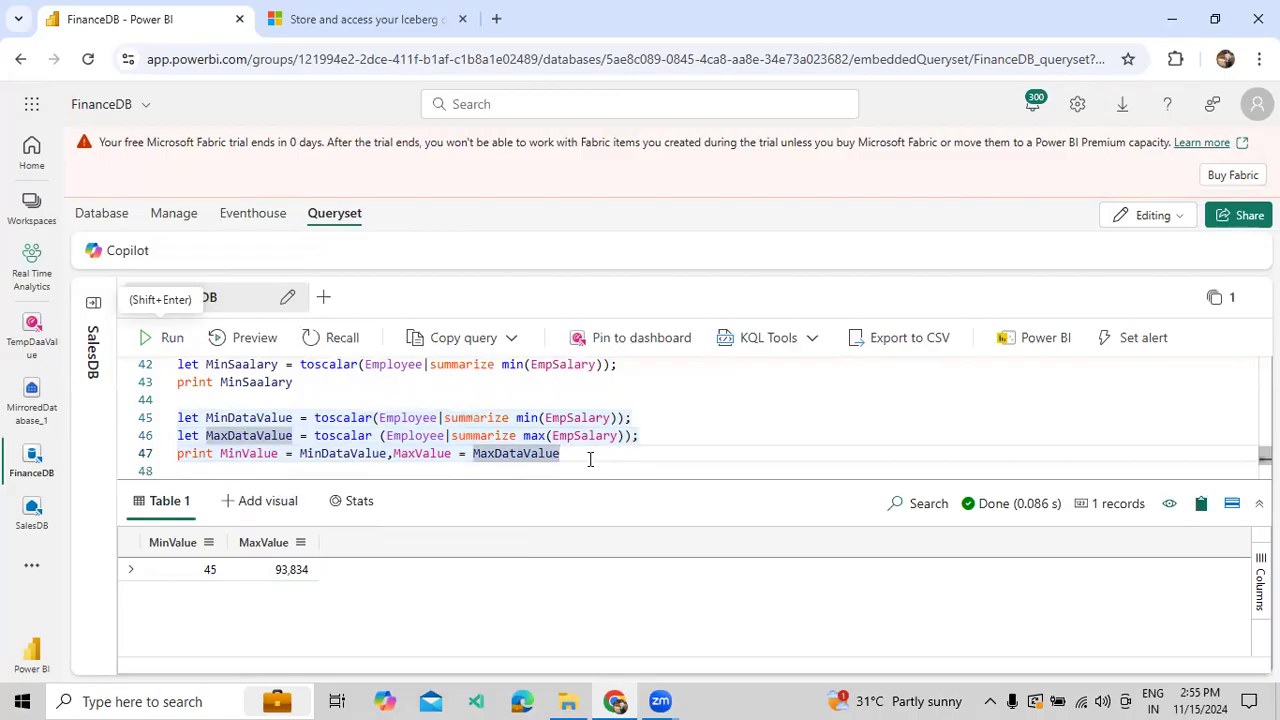
key(Return)
key(Return)
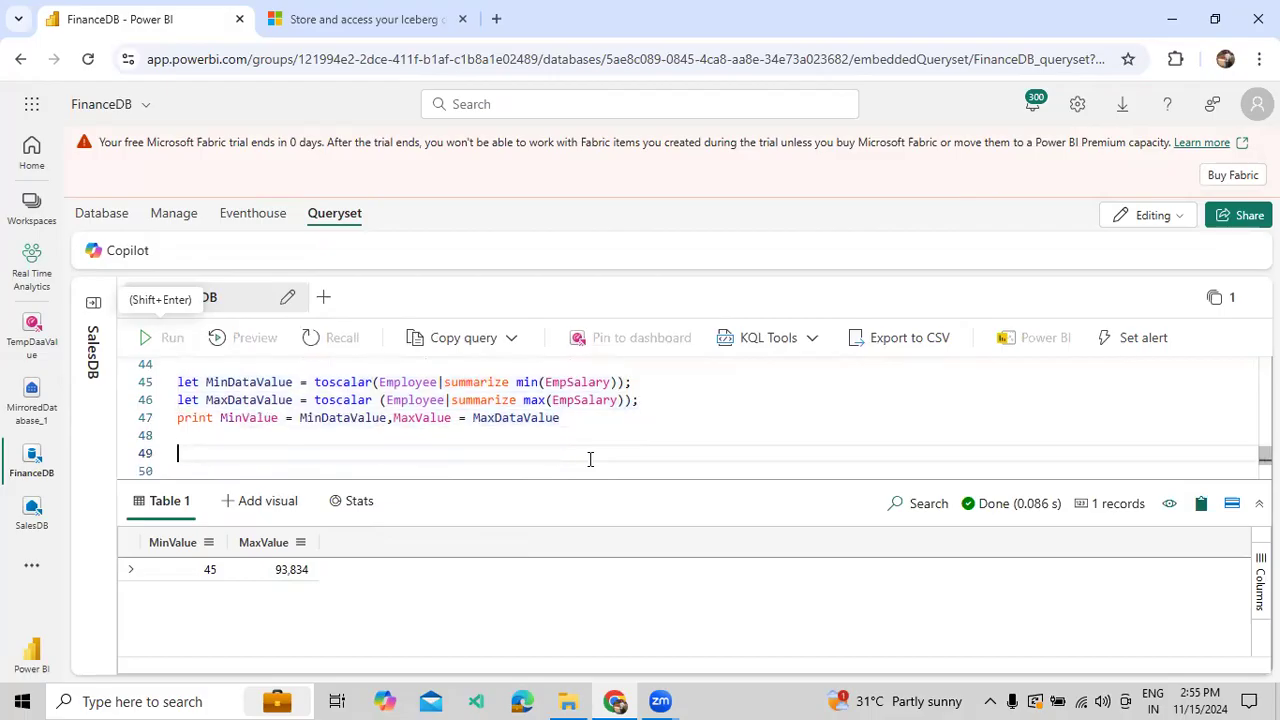
scroll(580, 462, up, 1)
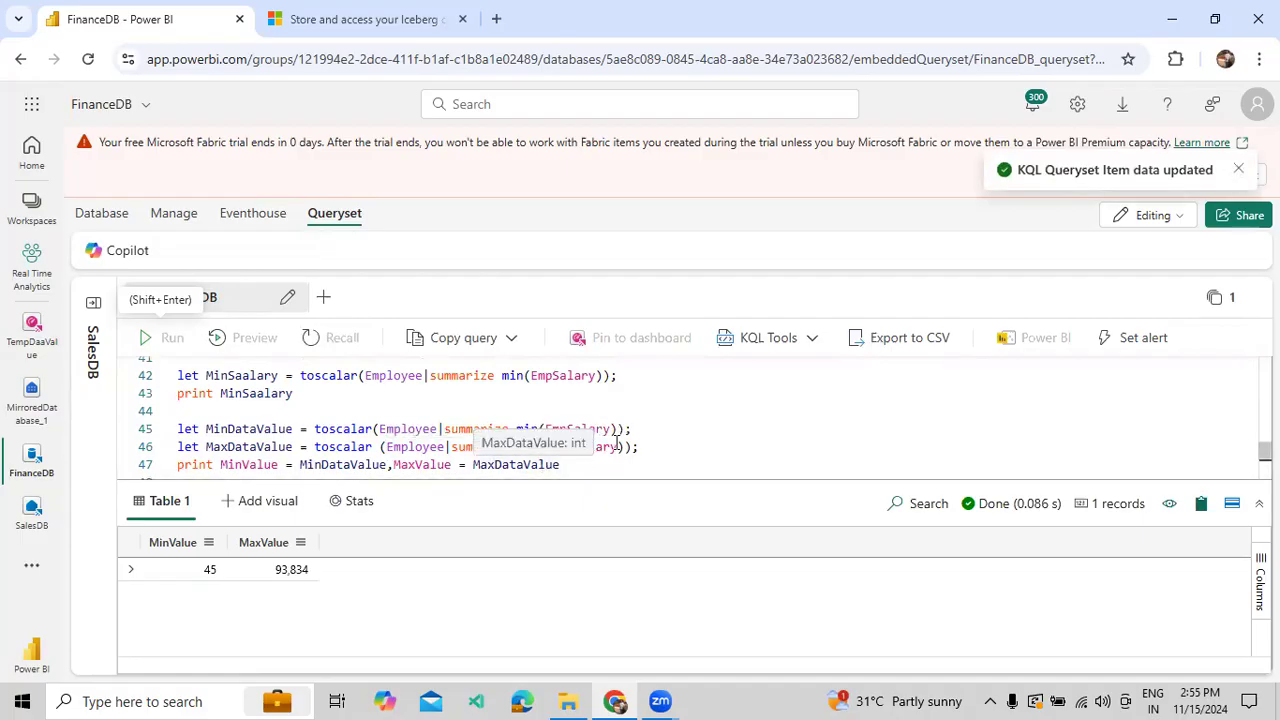
drag(645, 447, 317, 427)
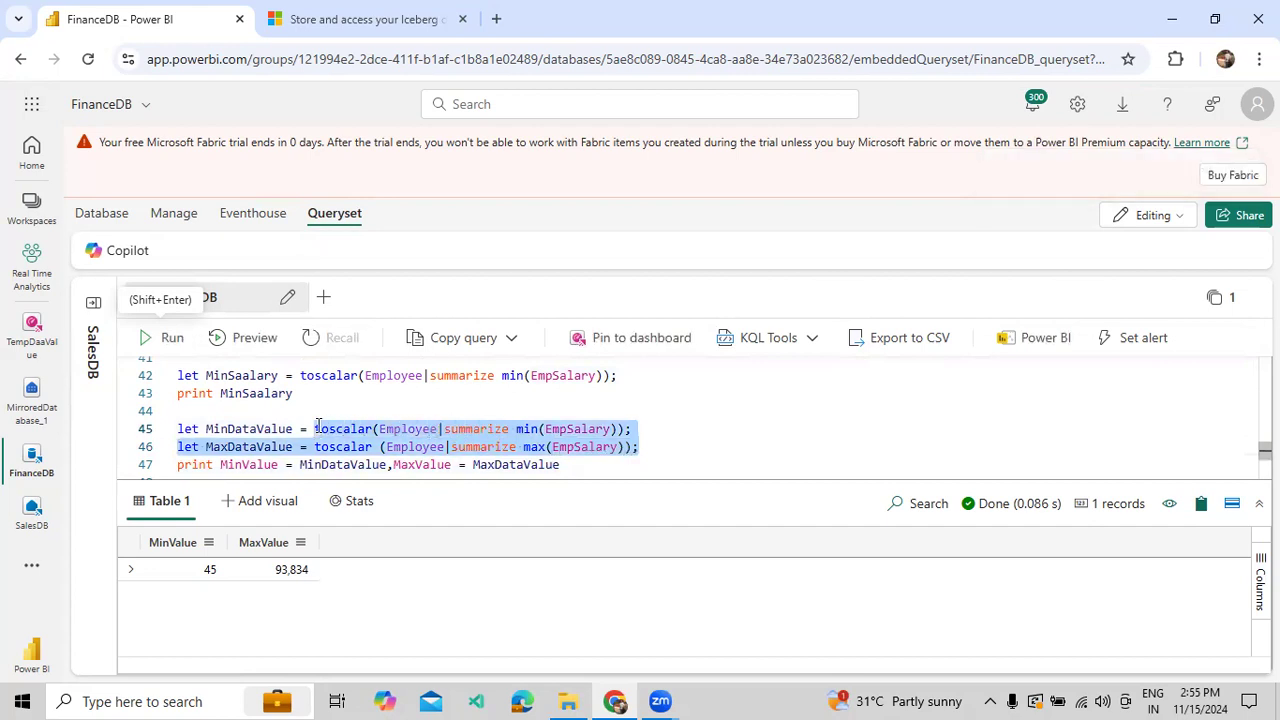
click(422, 429)
drag(652, 447, 186, 418)
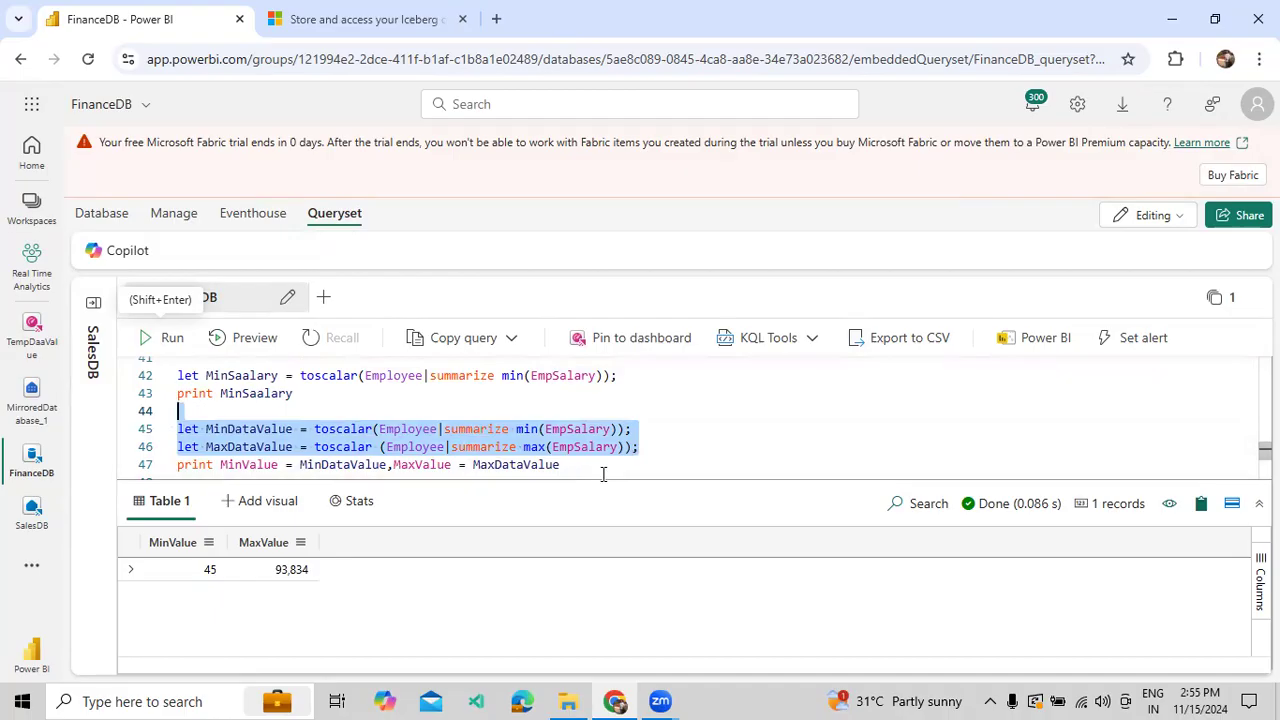
click(664, 464)
drag(666, 449, 180, 430)
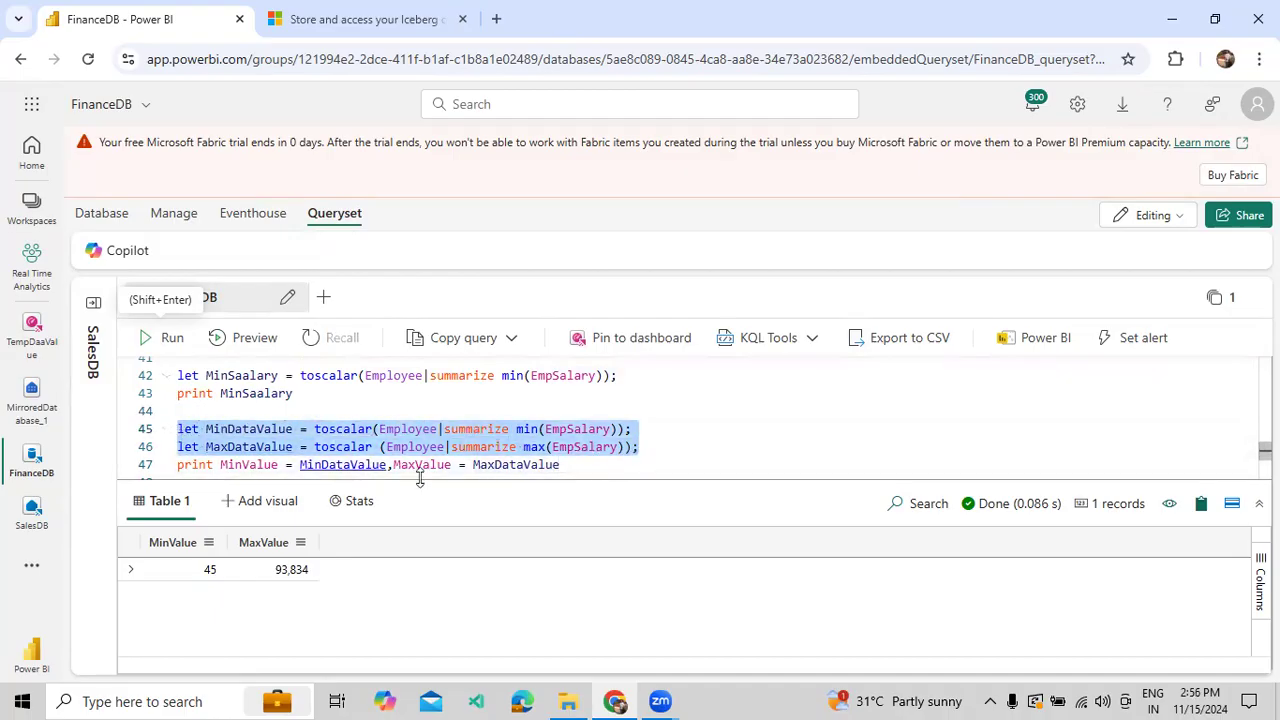
key(ctrl+c)
click(578, 466)
key(Return)
key(Return)
key(ctrl+v)
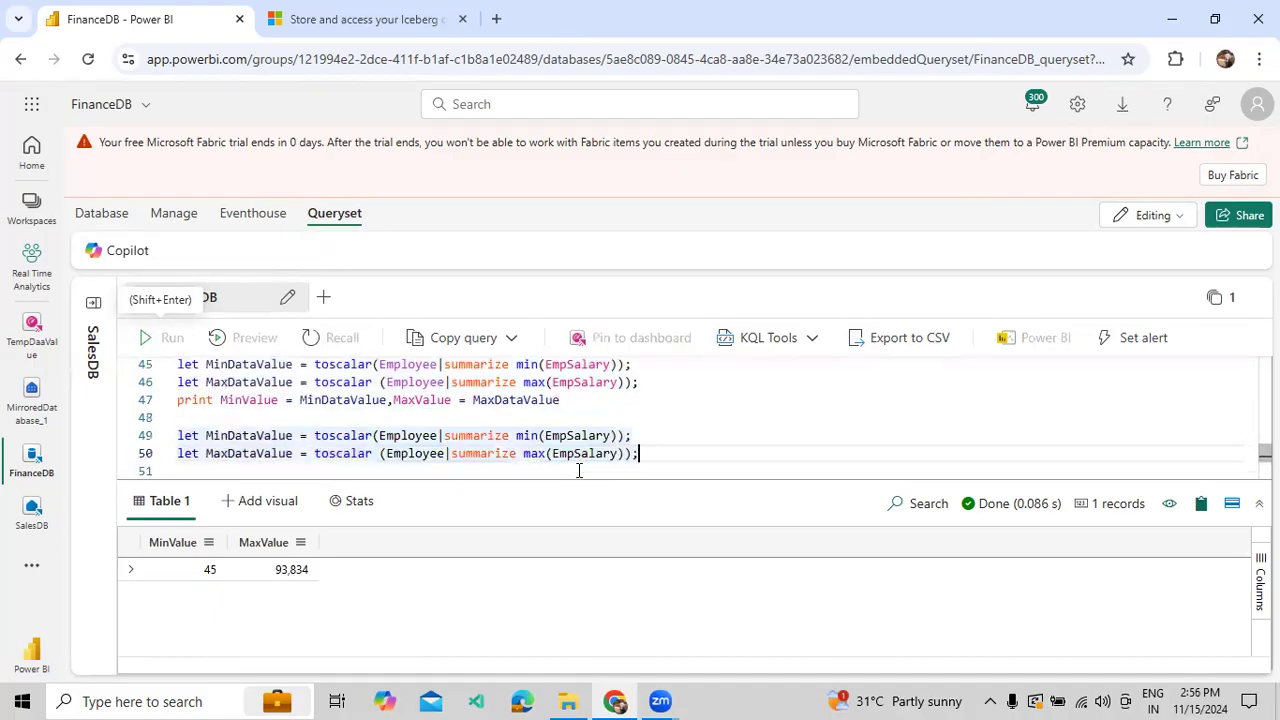
Below the copied statements, add Employee on line 51 and | where EmpSalary > MinDataValue and EmpSalary < MaxDataValue on line 52
key(Return)
text(Employee)
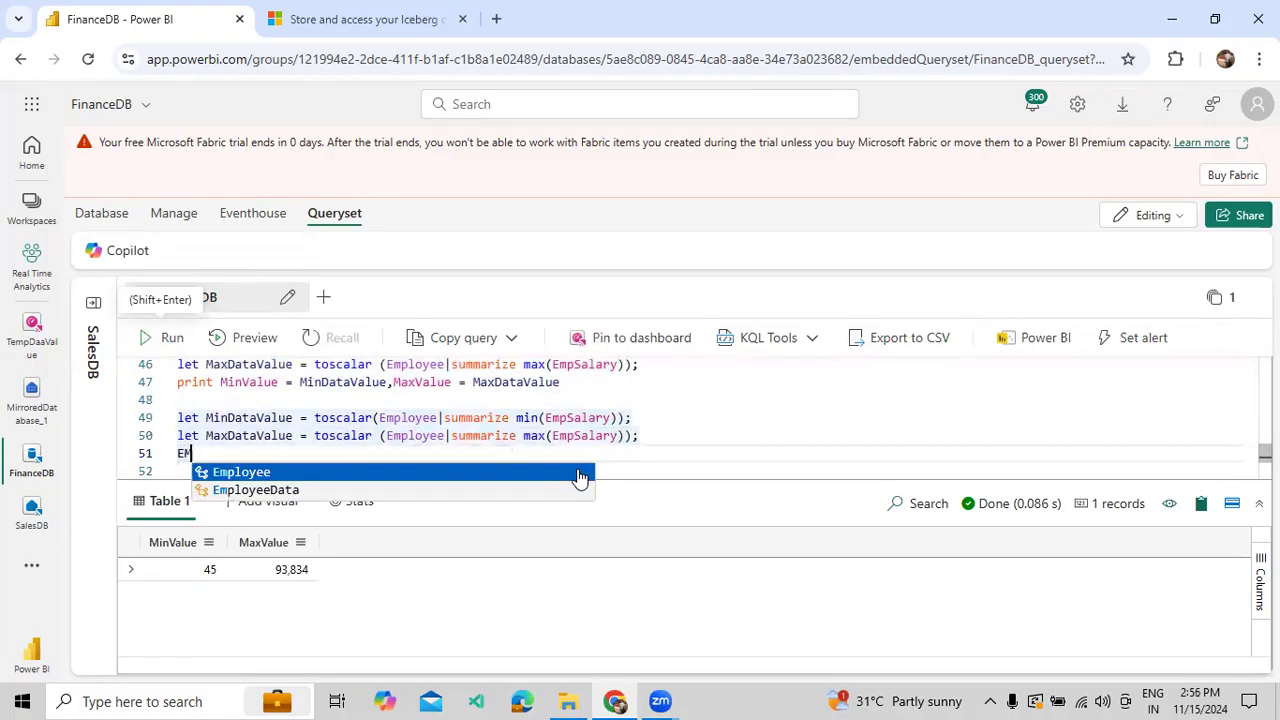
key(Return)
text(| where )
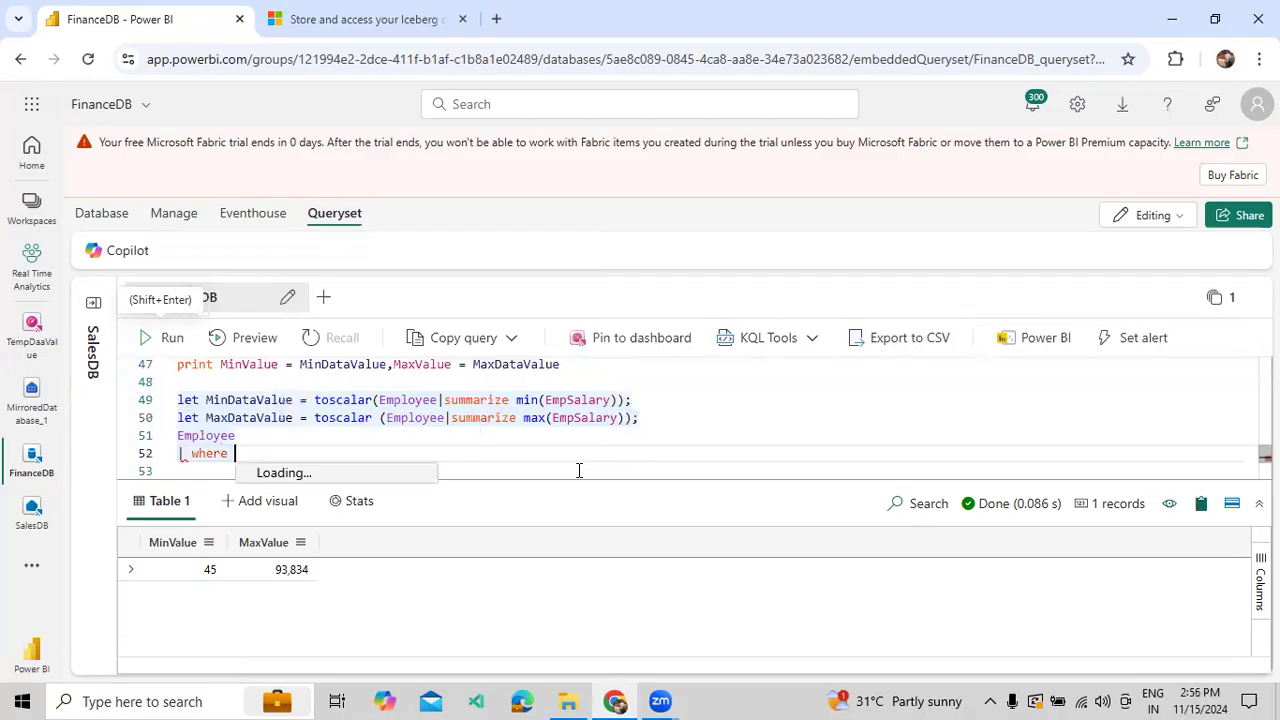
text(EmpSalary > Min)
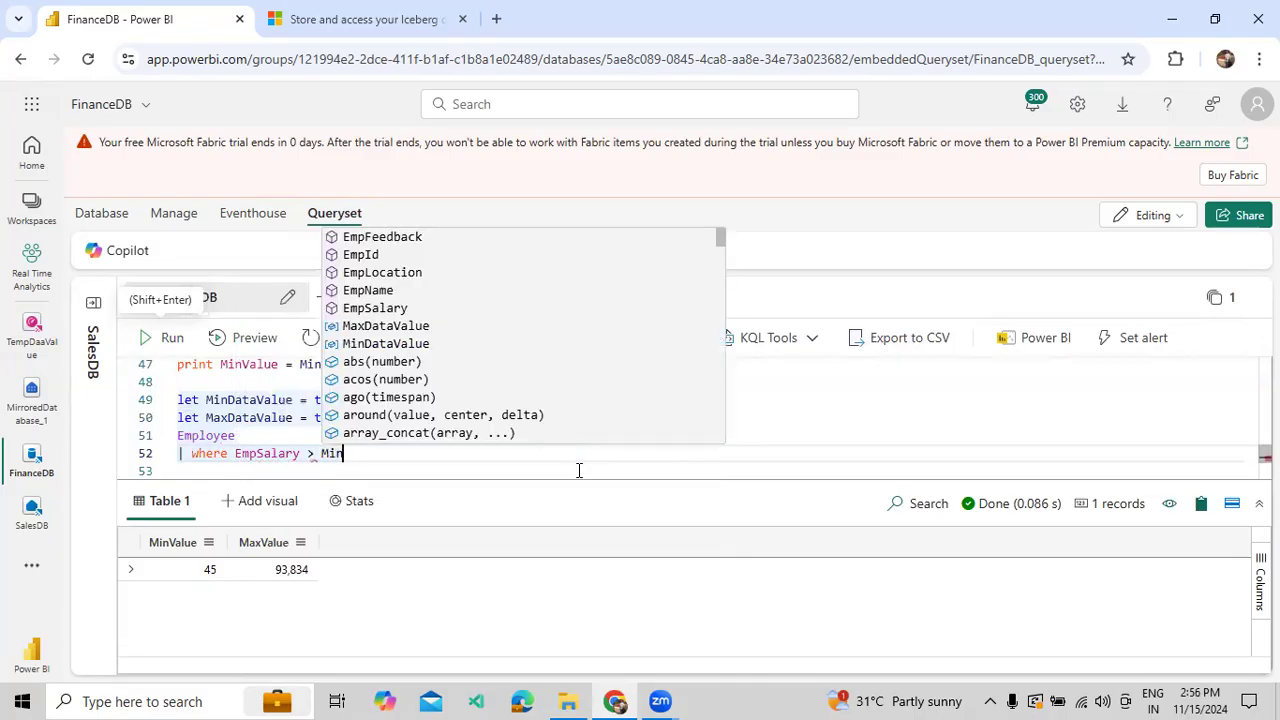
text(DataValue and Em)
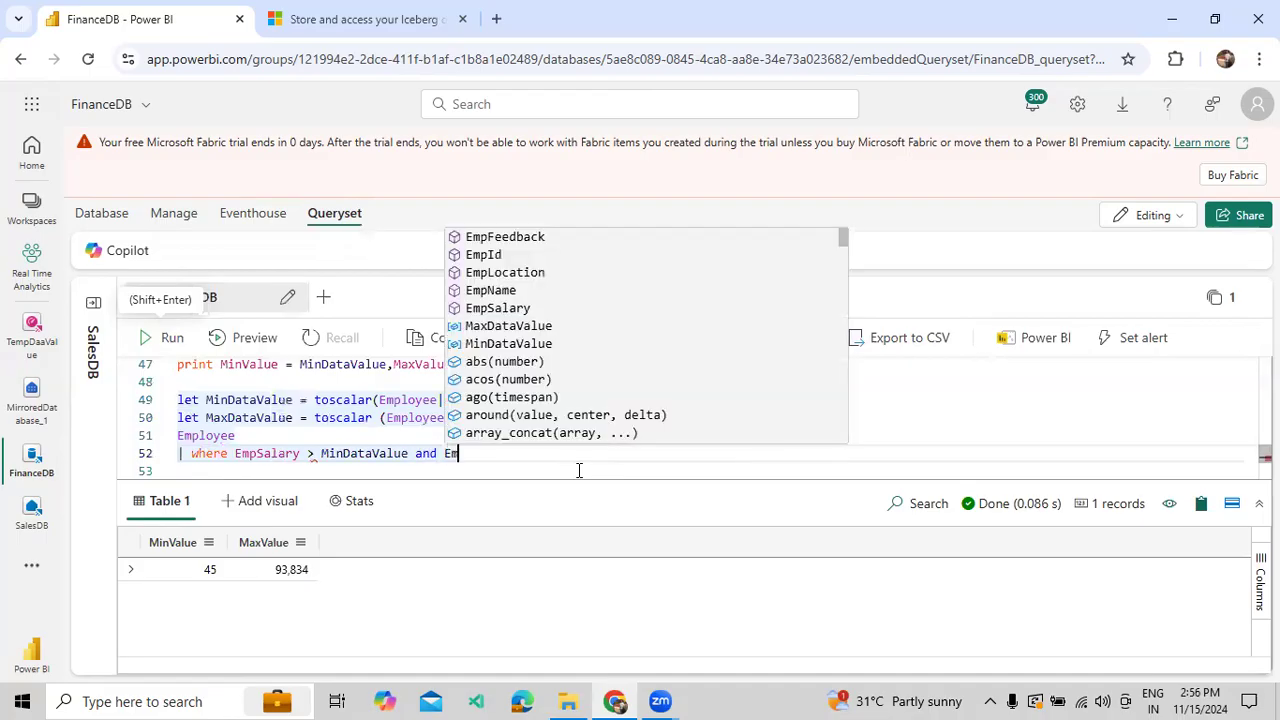
text(pSalary < Max)
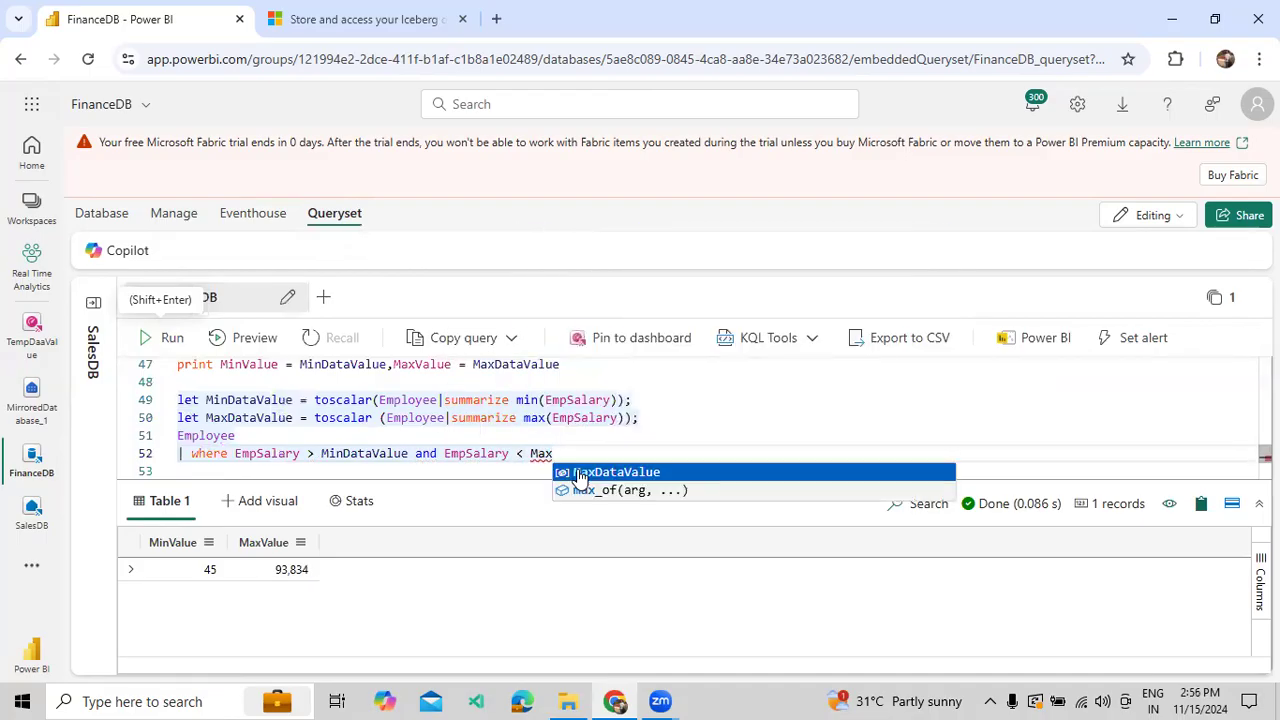
click(578, 476)
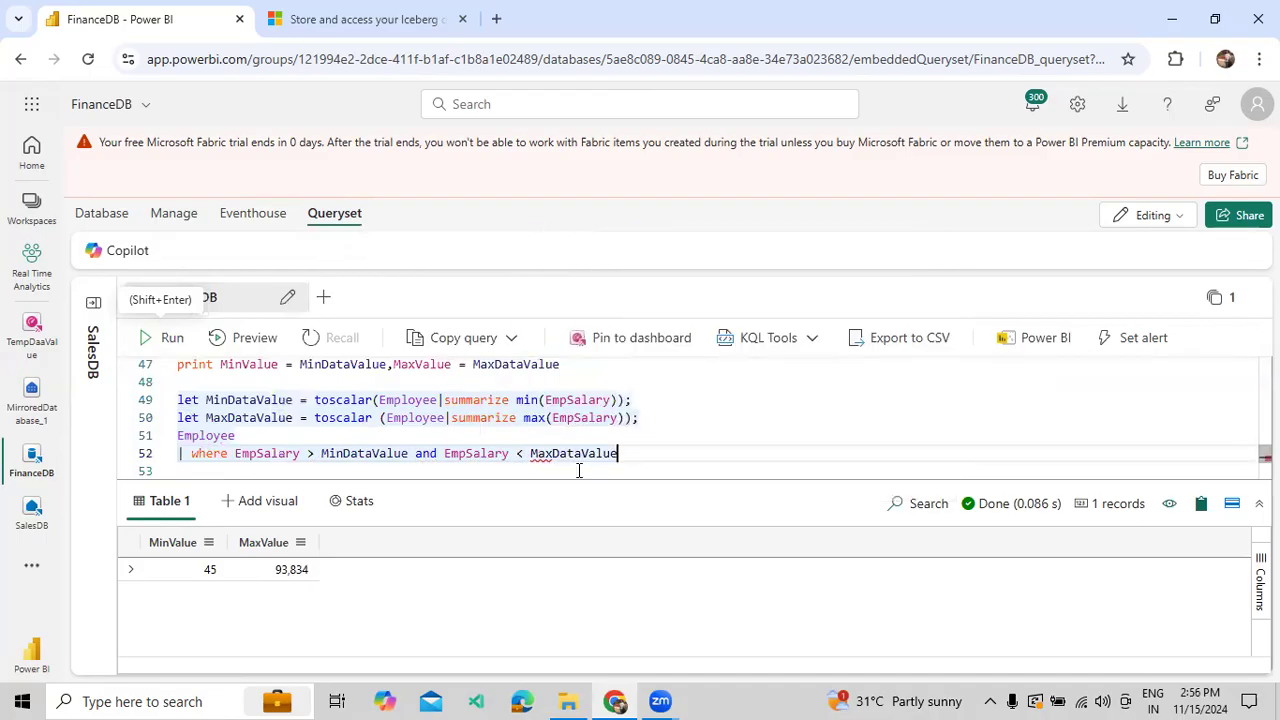
Run lines 49 to 52 and look through the returned employee rows
drag(617, 453, 178, 400)
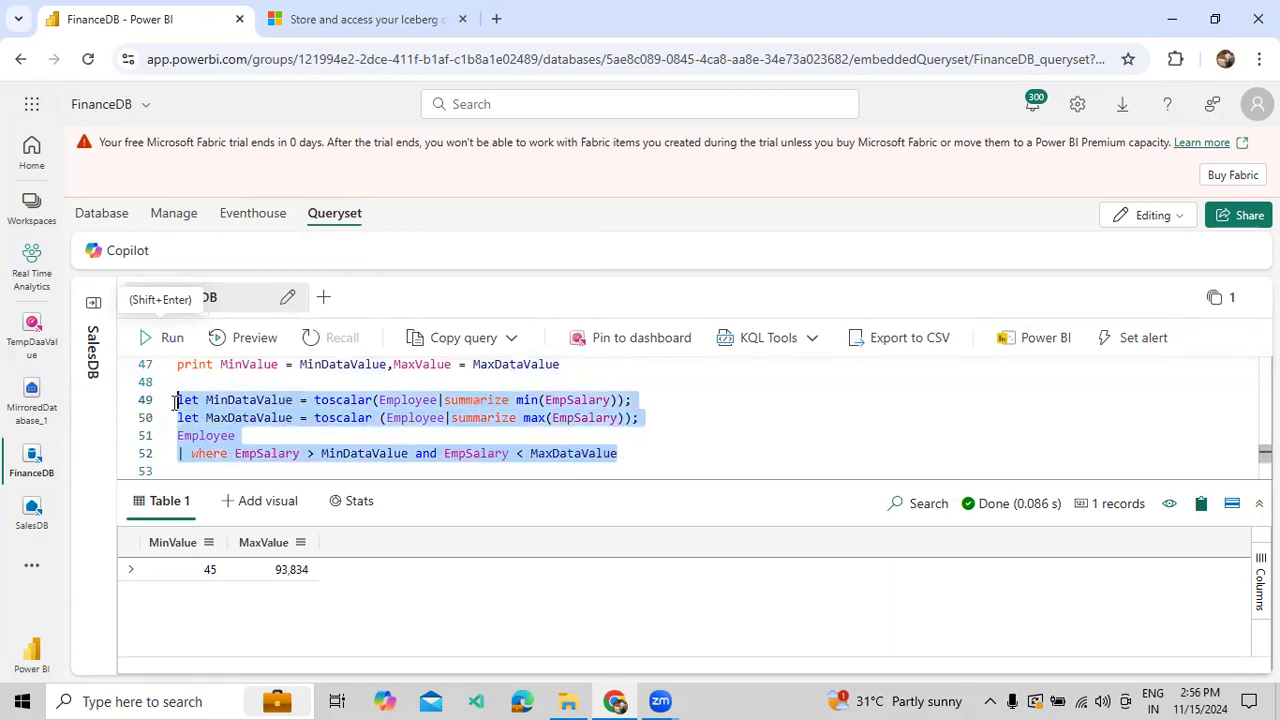
click(156, 338)
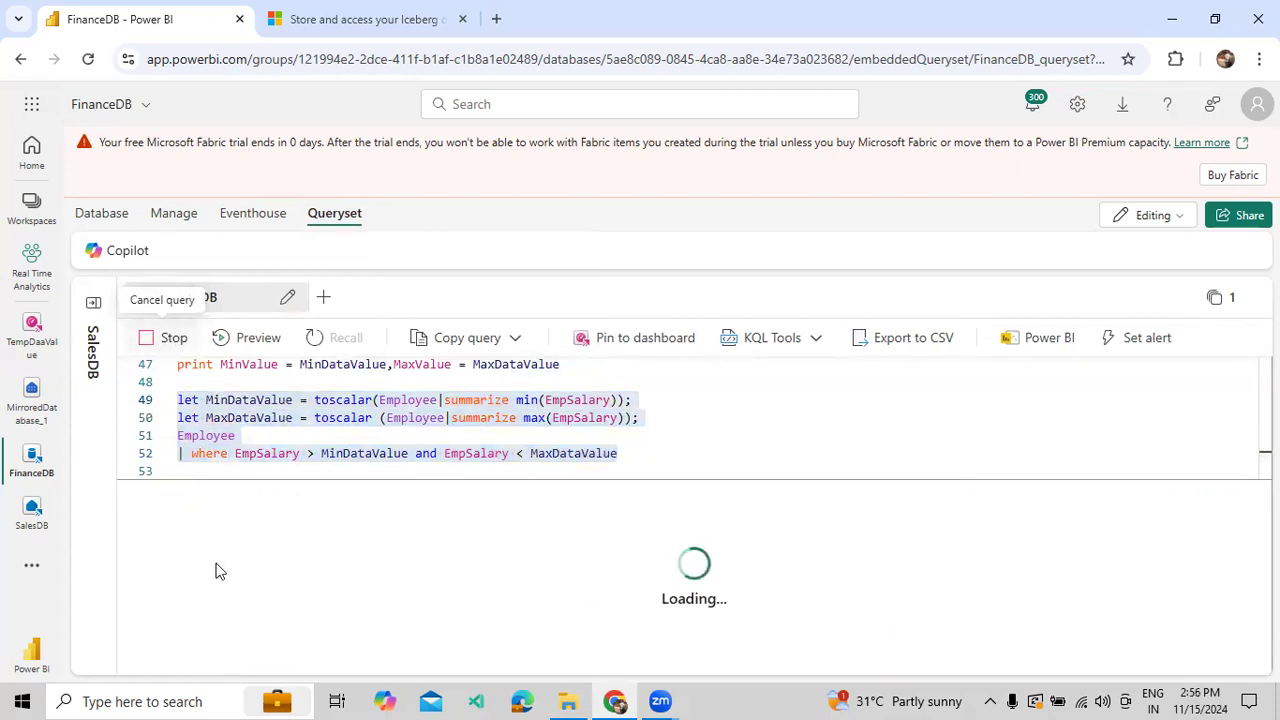
scroll(320, 595, down, 5)
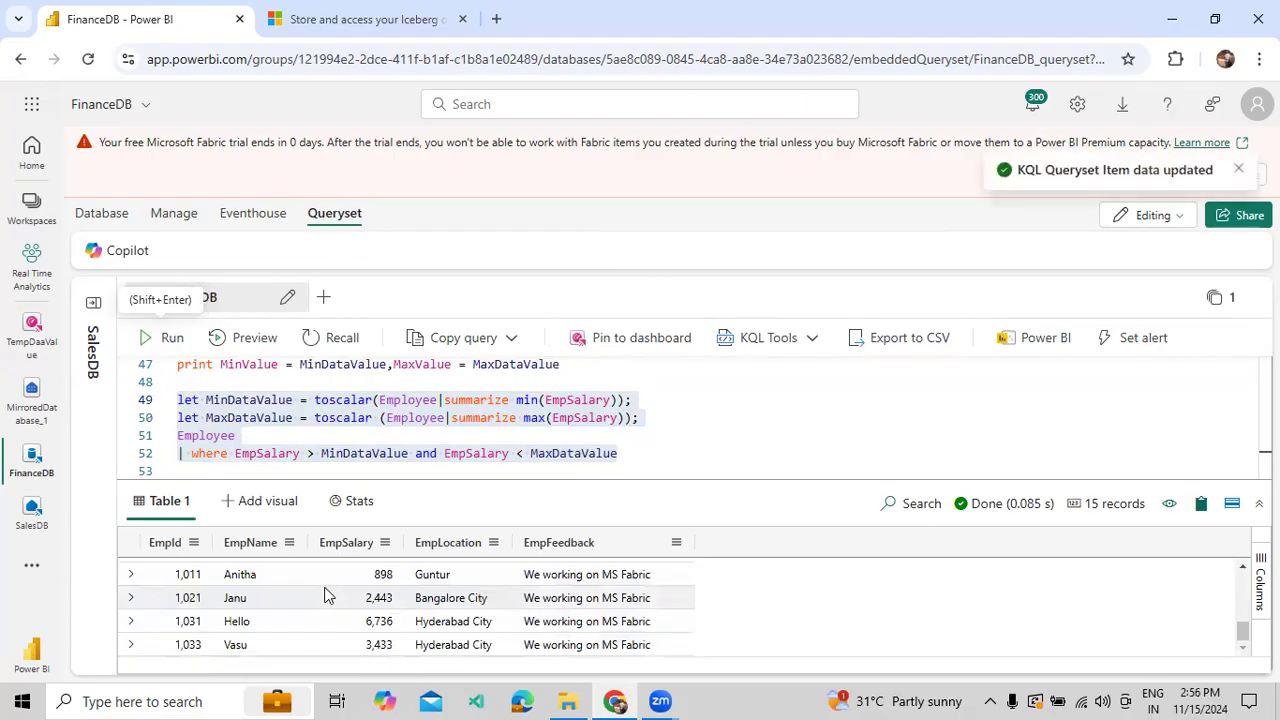
scroll(330, 600, up, 5)
Run only the Employee table reference on line 51 to compare its record count with the filtered query
click(270, 418)
click(255, 429)
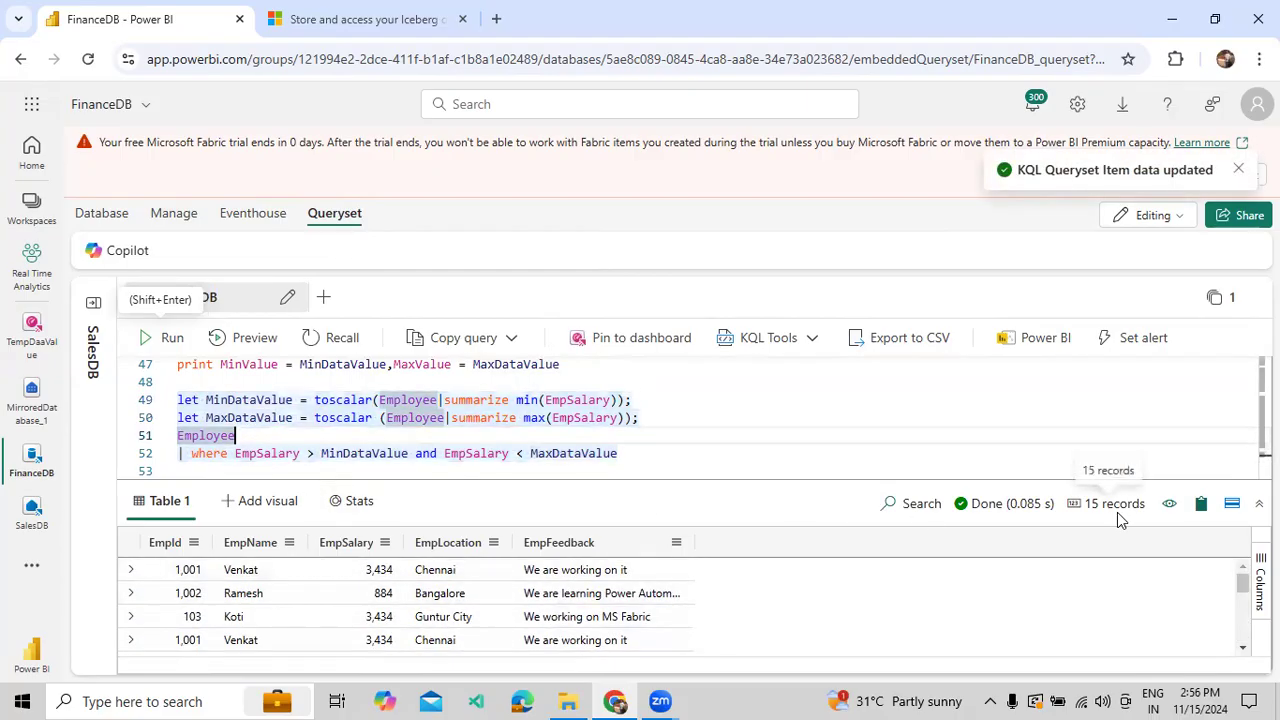
double_click(205, 435)
click(163, 337)
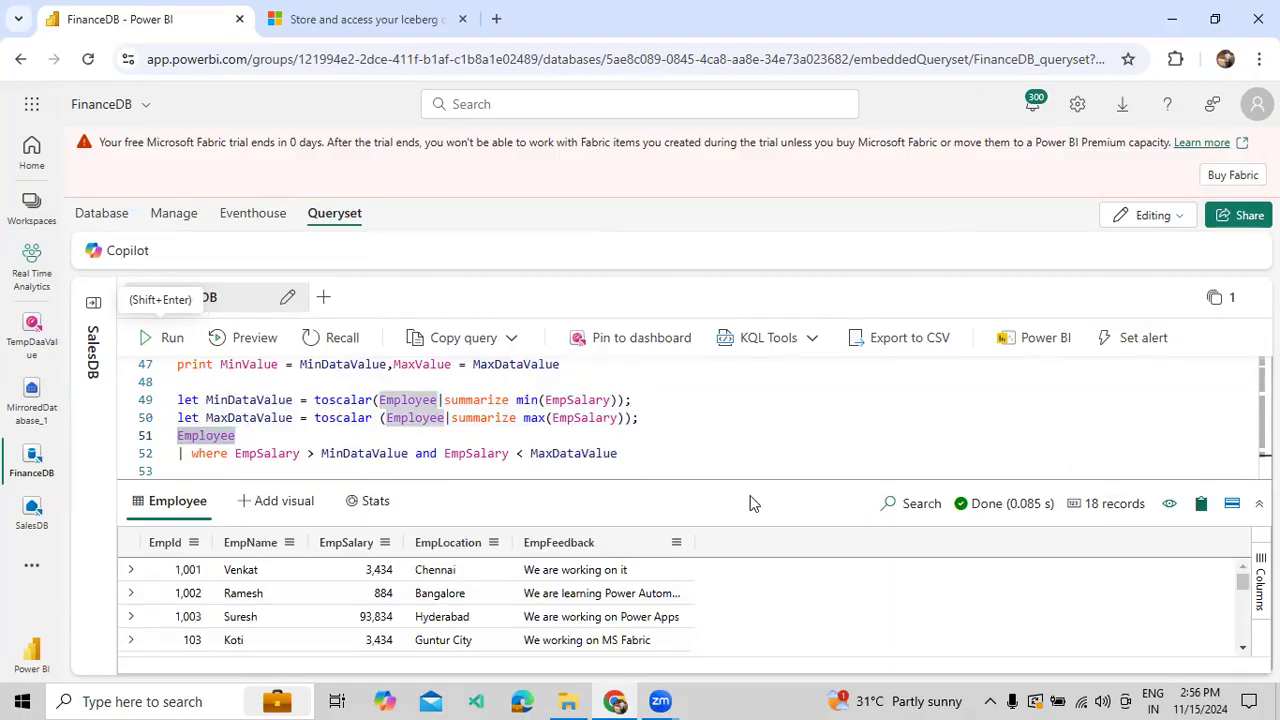
Rerun the complete salary filter query on lines 49 to 52
click(685, 459)
drag(689, 459, 177, 401)
click(172, 340)
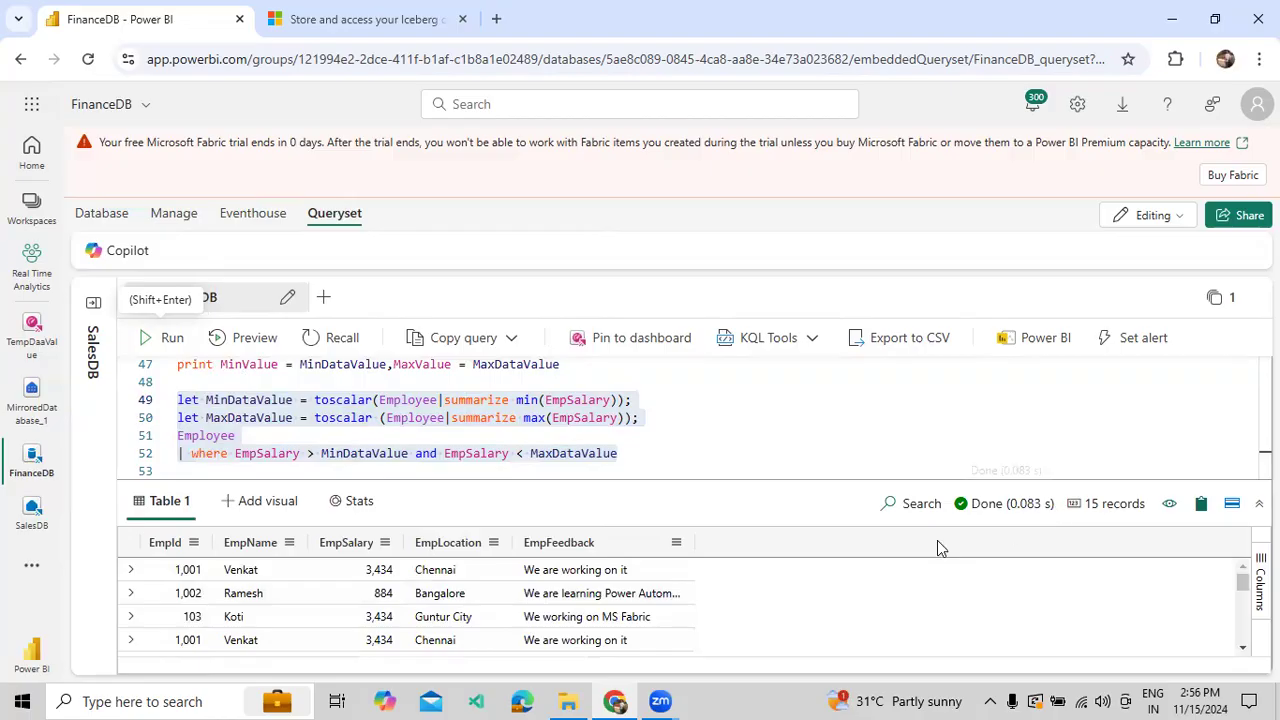
Enlarge the query editor by shrinking the results area, and review the let queries from line 40 onward
click(474, 425)
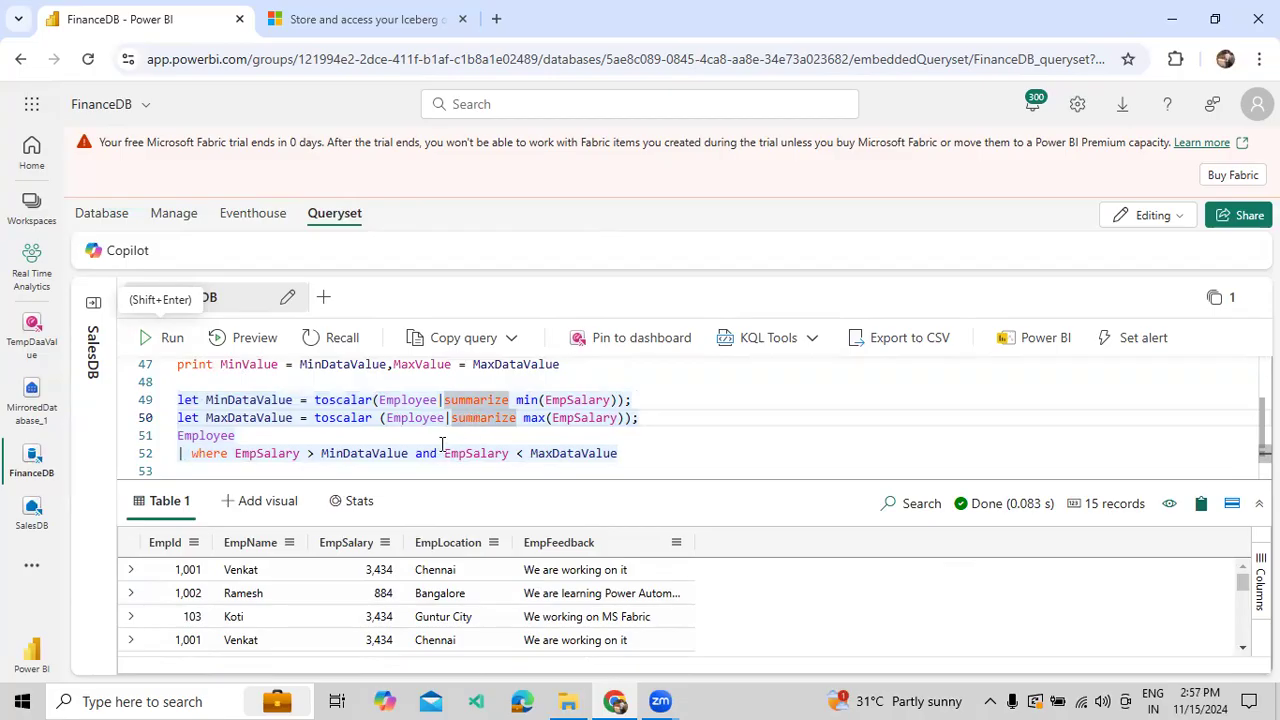
drag(559, 481, 555, 585)
click(408, 476)
scroll(378, 467, up, 2)
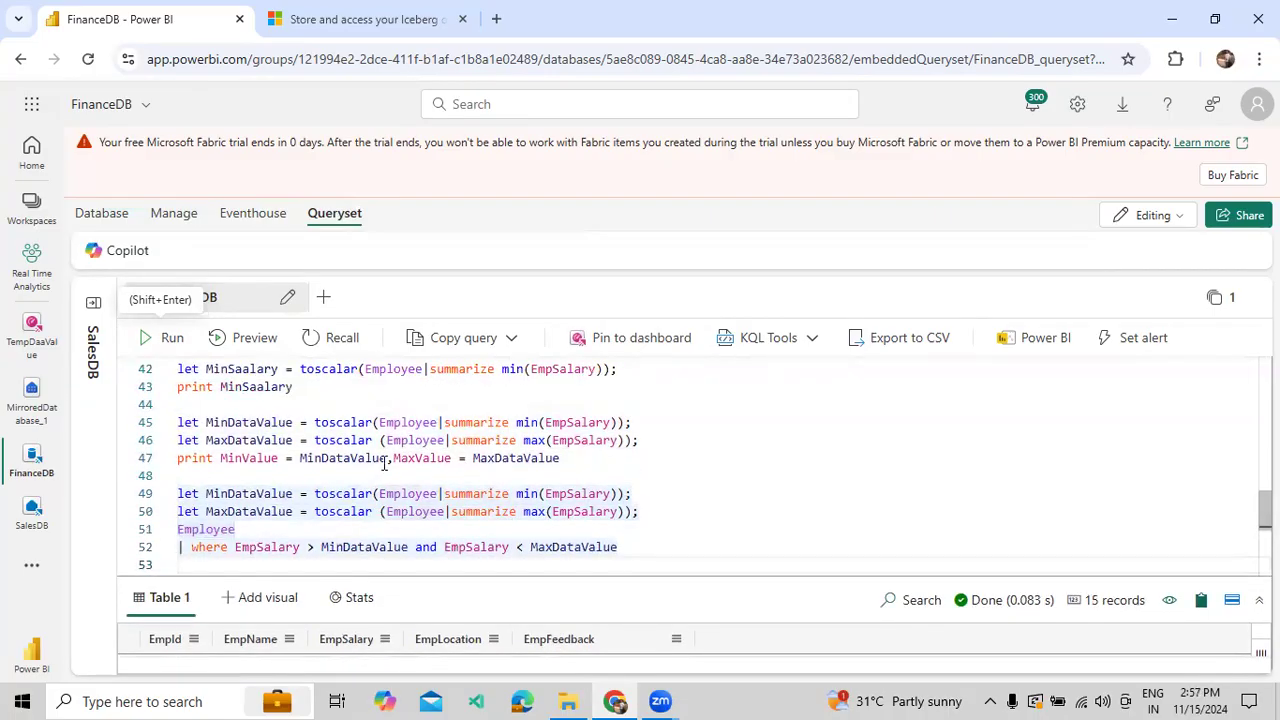
scroll(386, 460, up, 1)
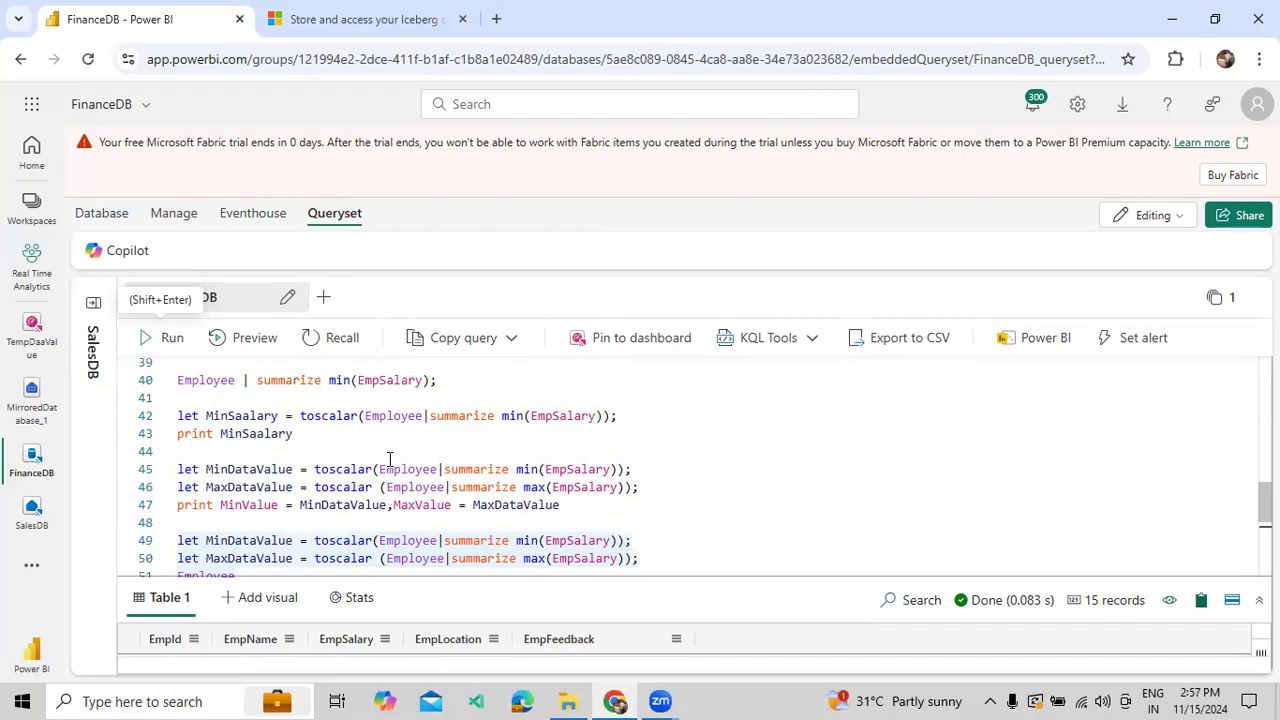
scroll(416, 470, down, 3)
Start a let statement on line 54 that assigns the Employee table to MainDataValue
click(643, 482)
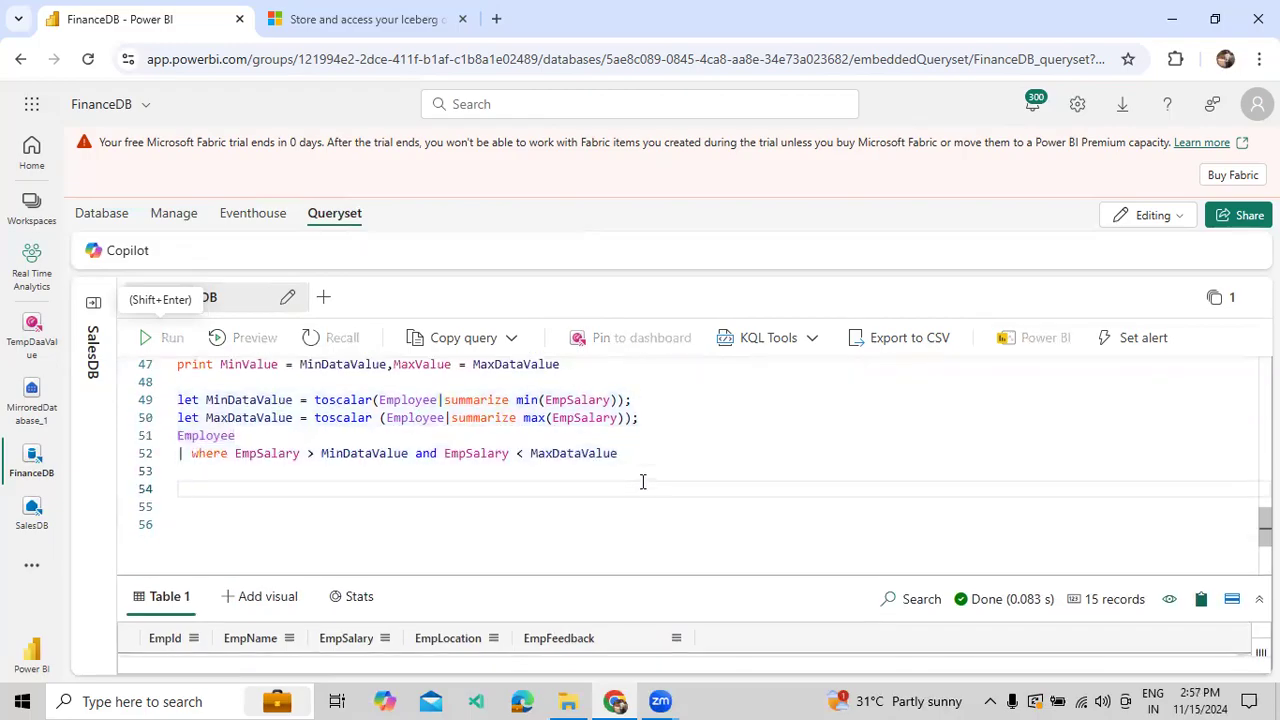
text(l)
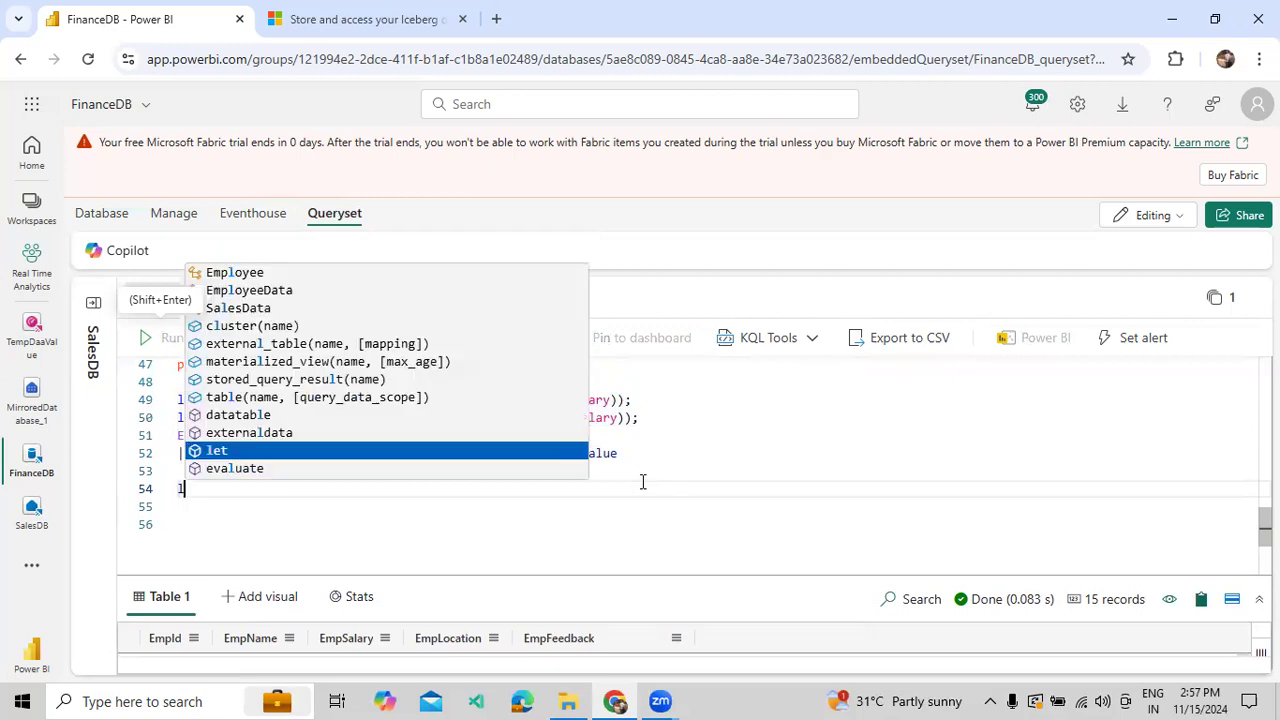
text(et MainDa)
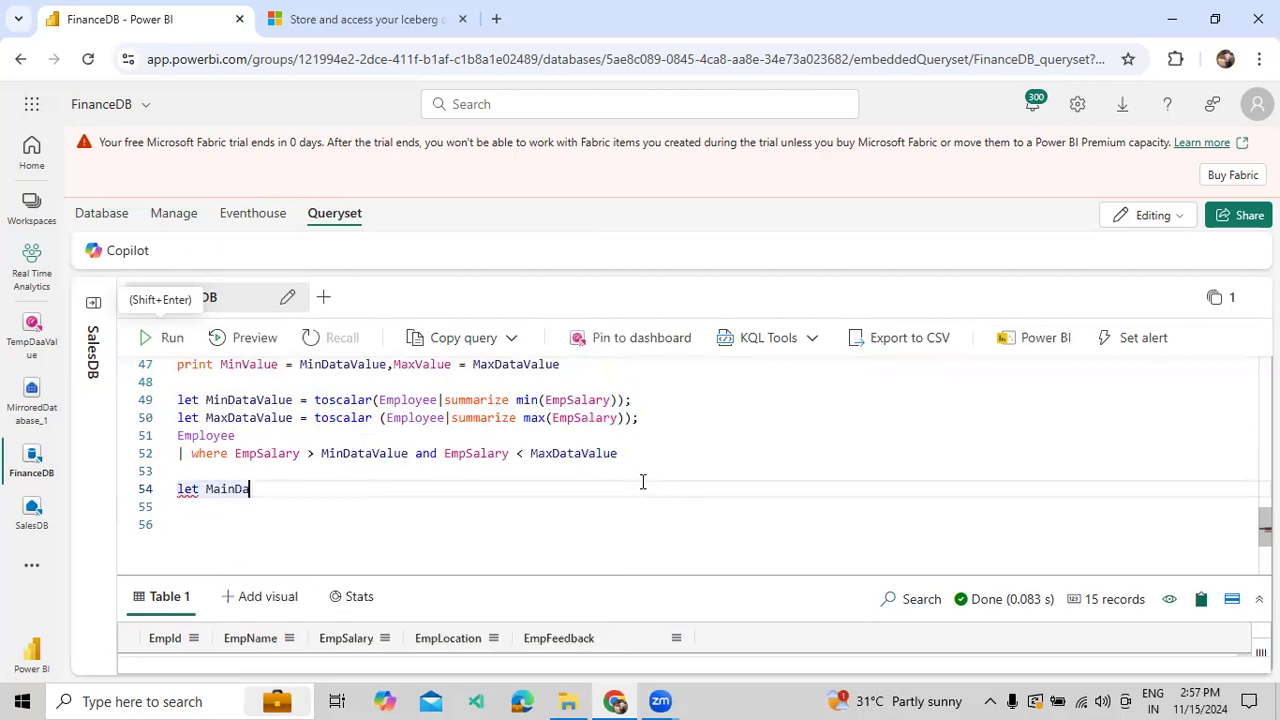
text(taValue = Employee)
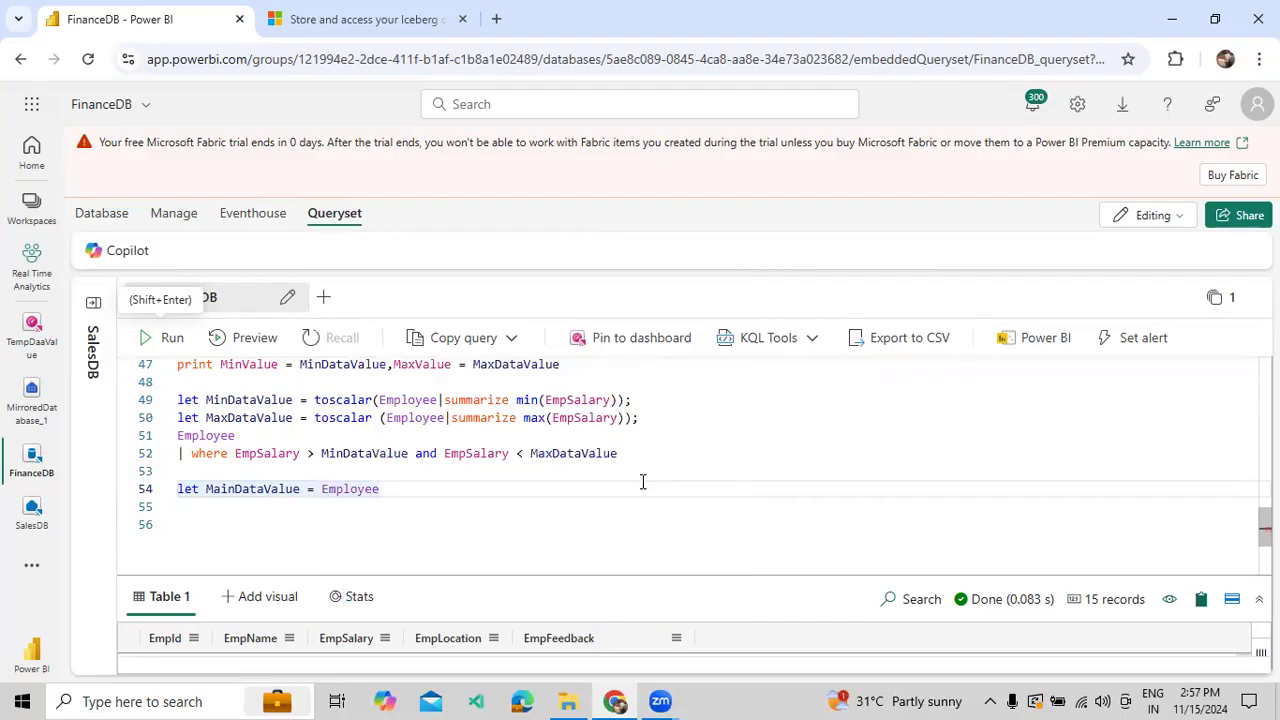
Filter the Employee table in the MainDataValue statement with |where EmpId > 1005
text(|wheq)
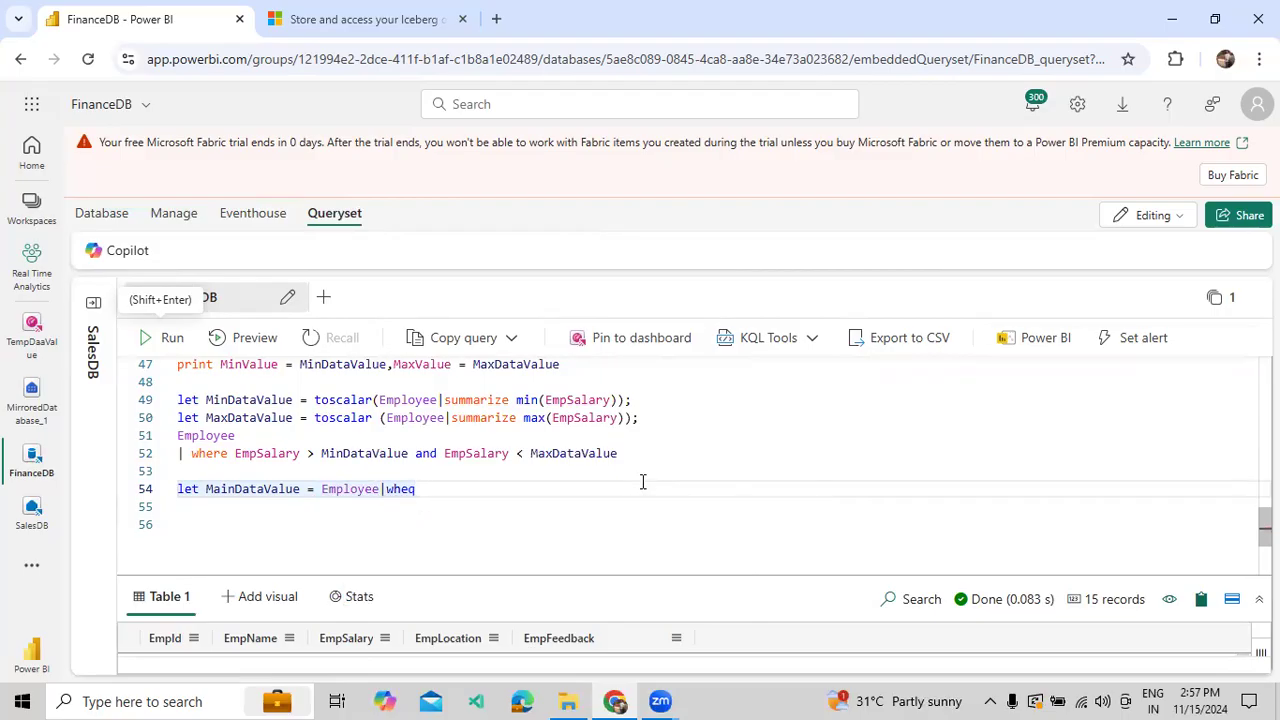
key(BackSpace)
text(re )
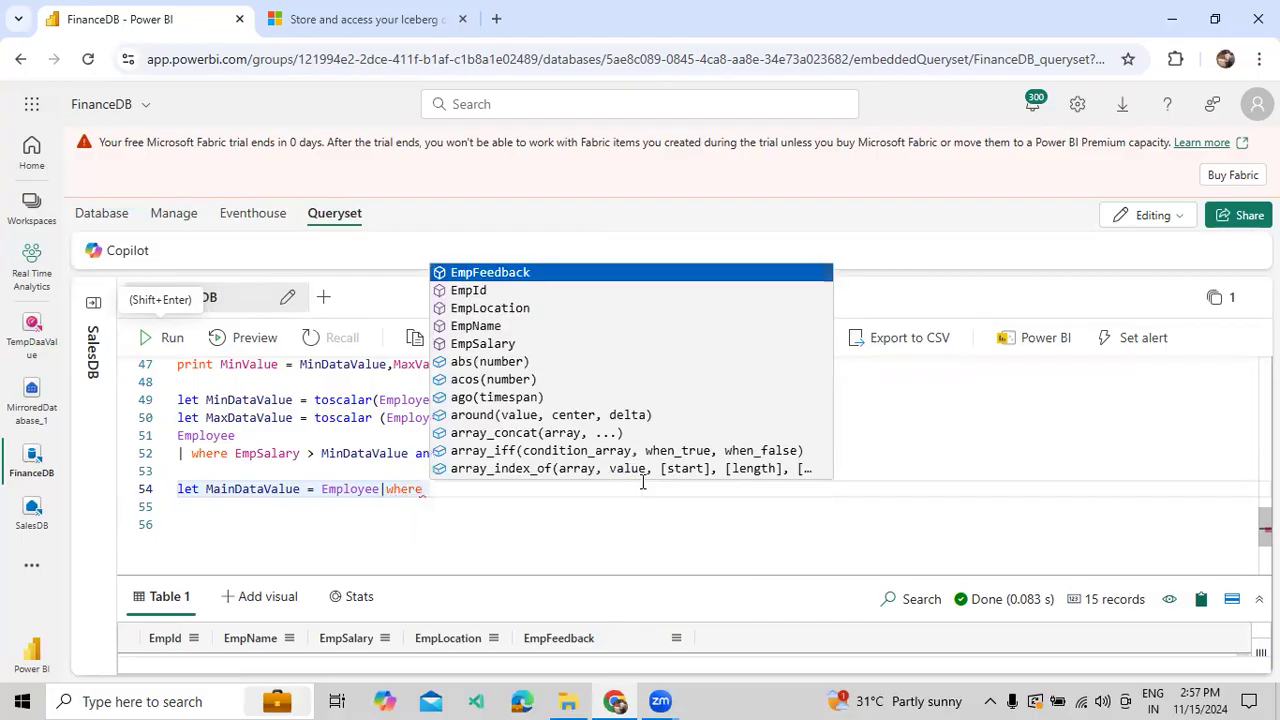
text(Empid)
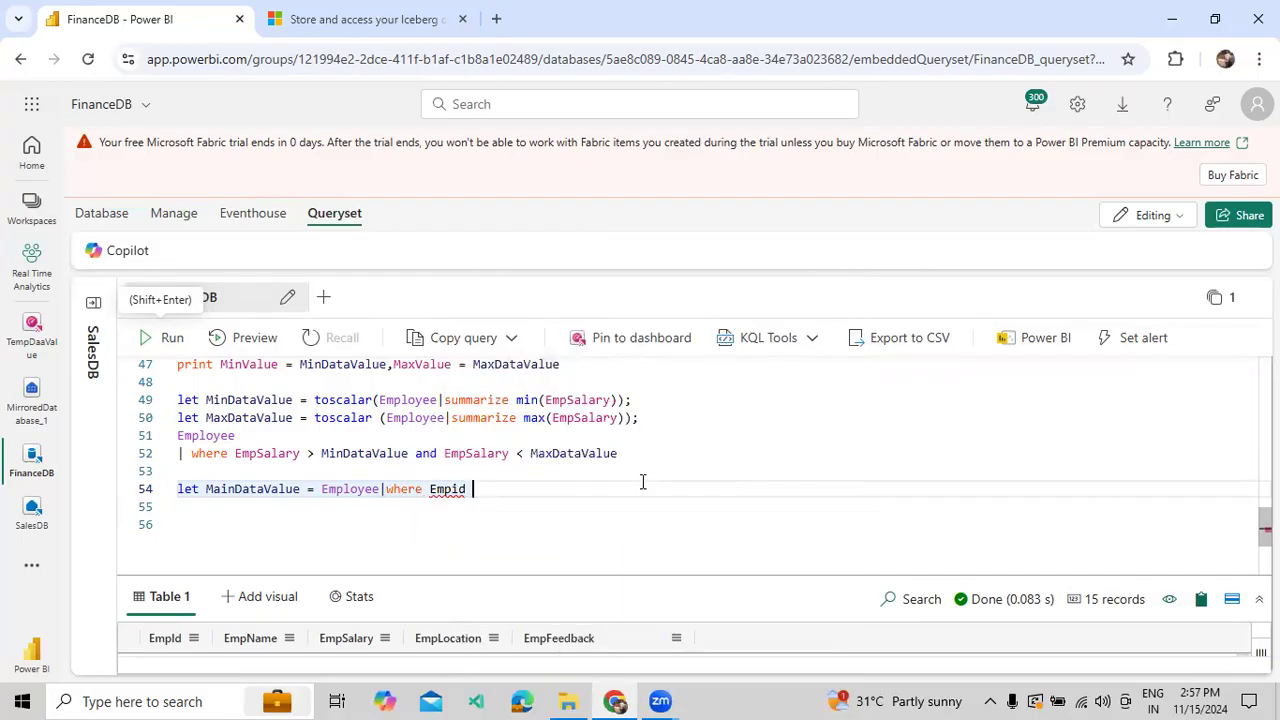
key(BackSpace)
key(BackSpace)
key(BackSpace)
key(BackSpace)
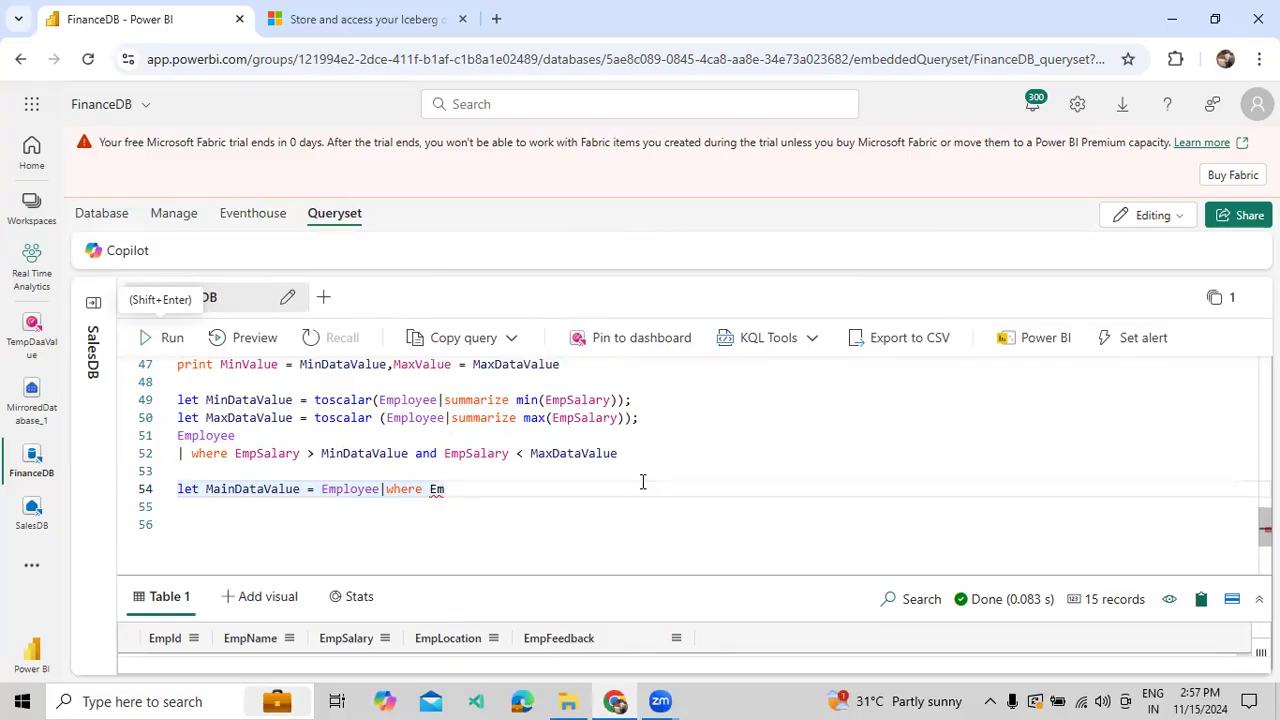
text(pId)
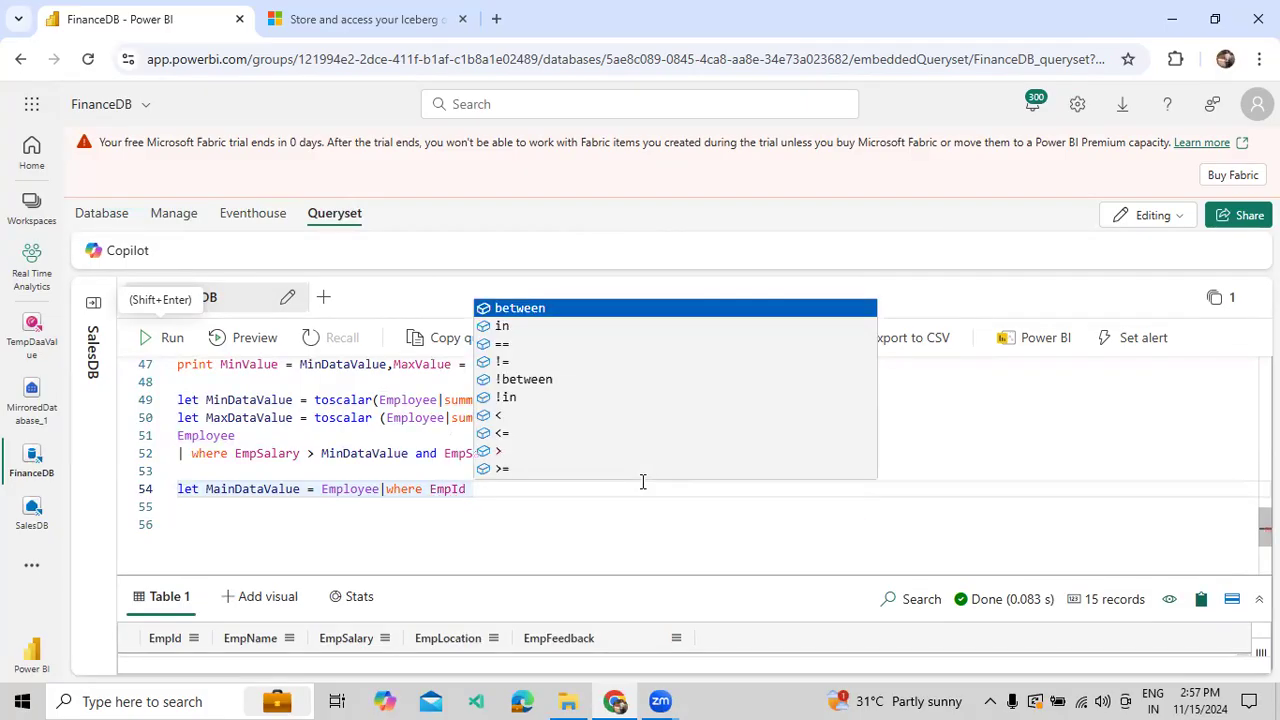
text( > 1005)
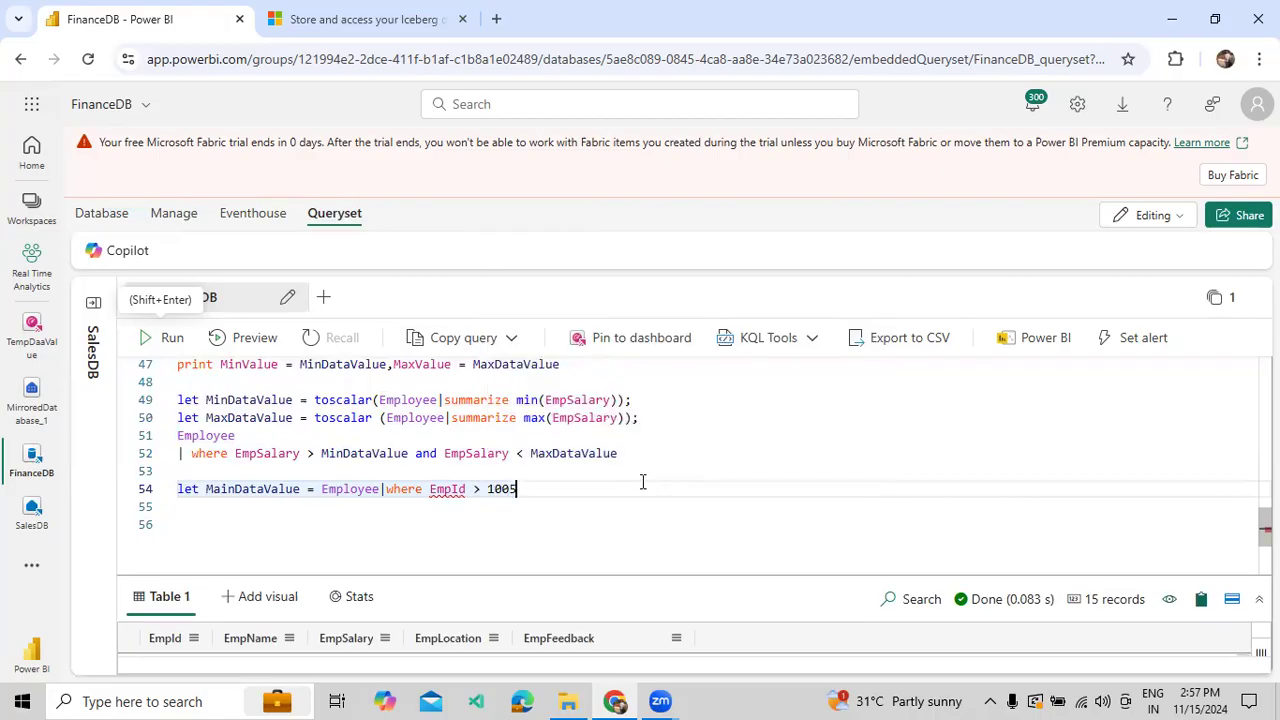
Pipe the filtered Employee rows in the MainDataValue statement on line 54 into a summarize operator
key(Escape)
text(| sum)
key(Tab)
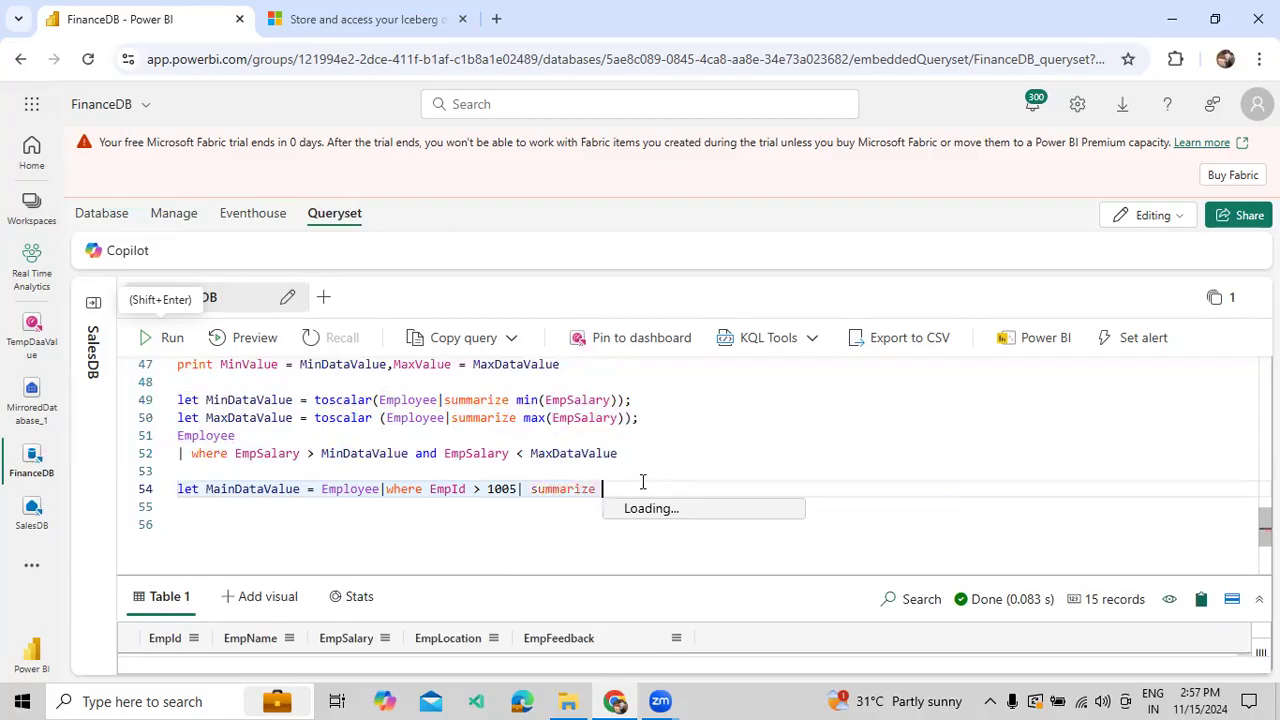
Complete the summarize operator on line 54 with the aggregation make_set(EmpSalary)
text(mar)
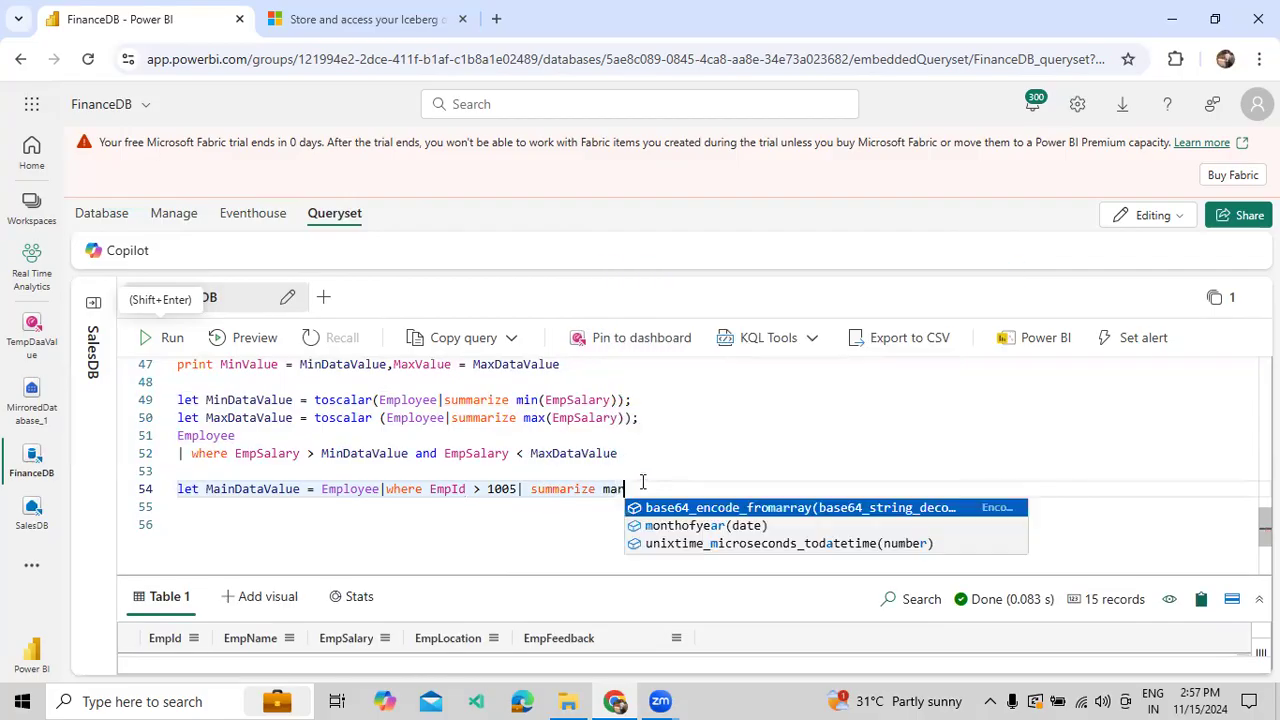
key(BackSpace)
key(BackSpace)
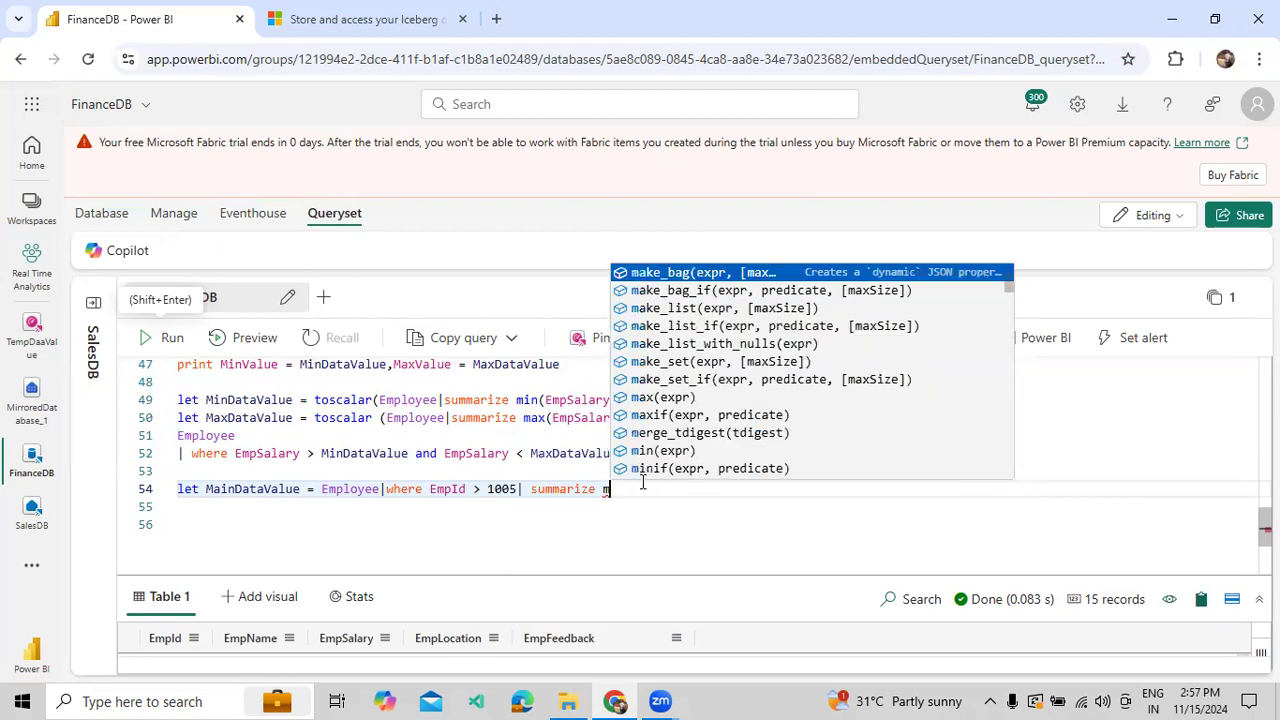
text(ak)
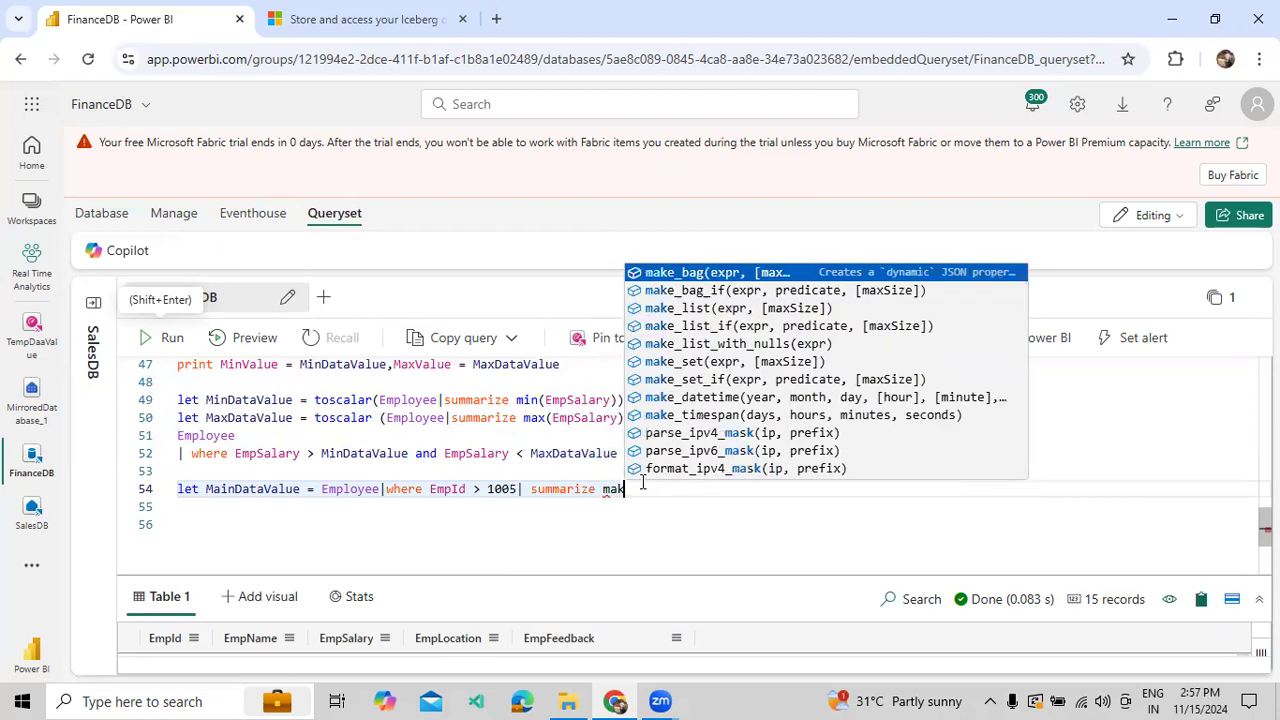
key(Down)
key(Down)
key(Down)
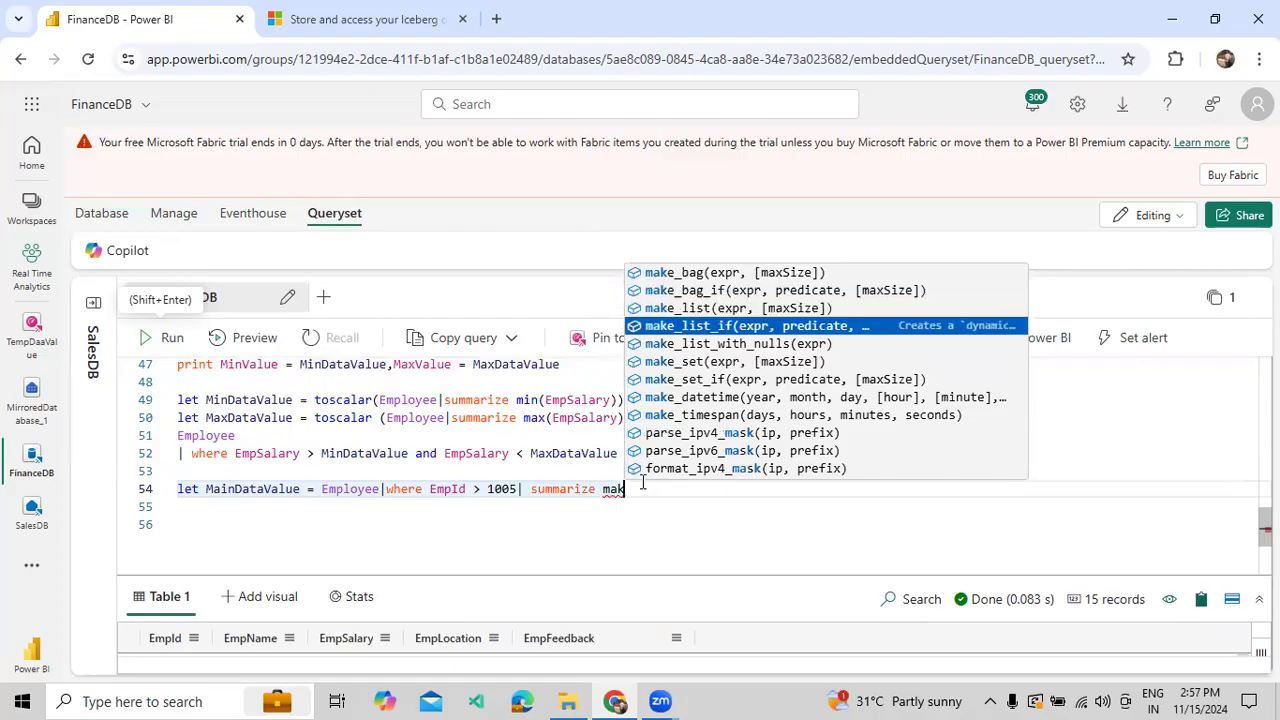
key(Down)
key(Up)
key(Up)
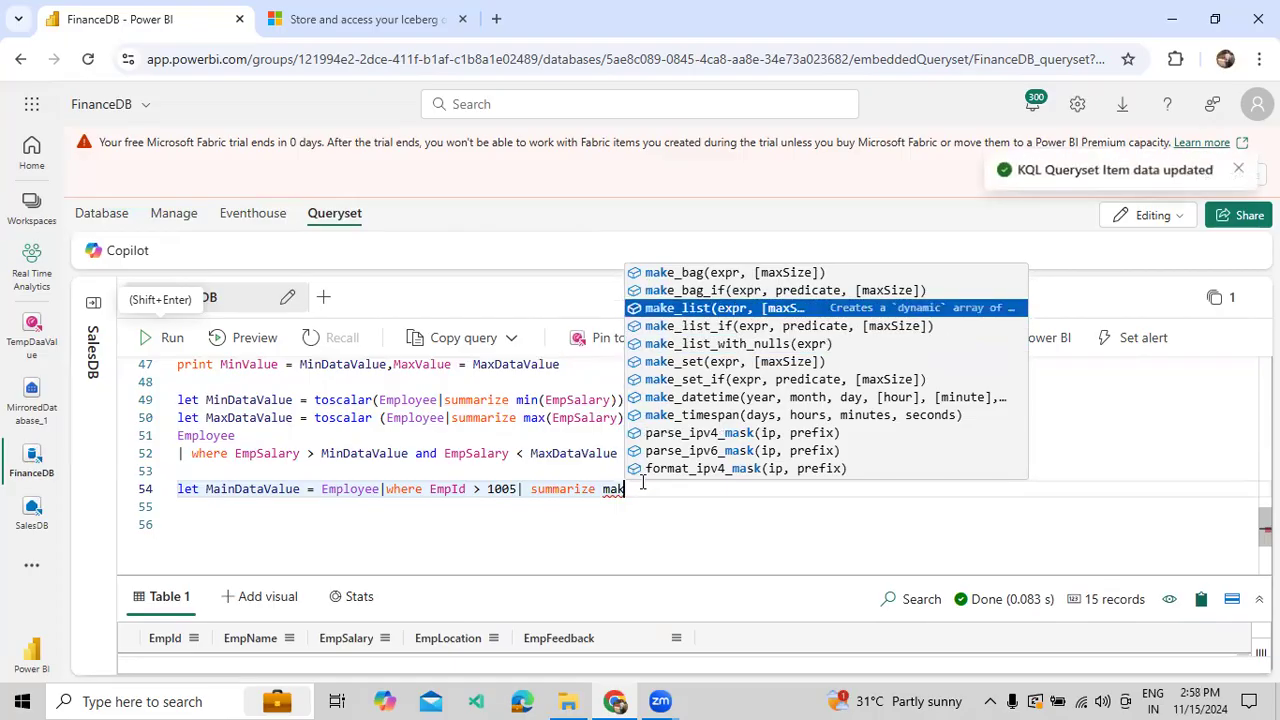
key(Down)
key(Down)
key(Down)
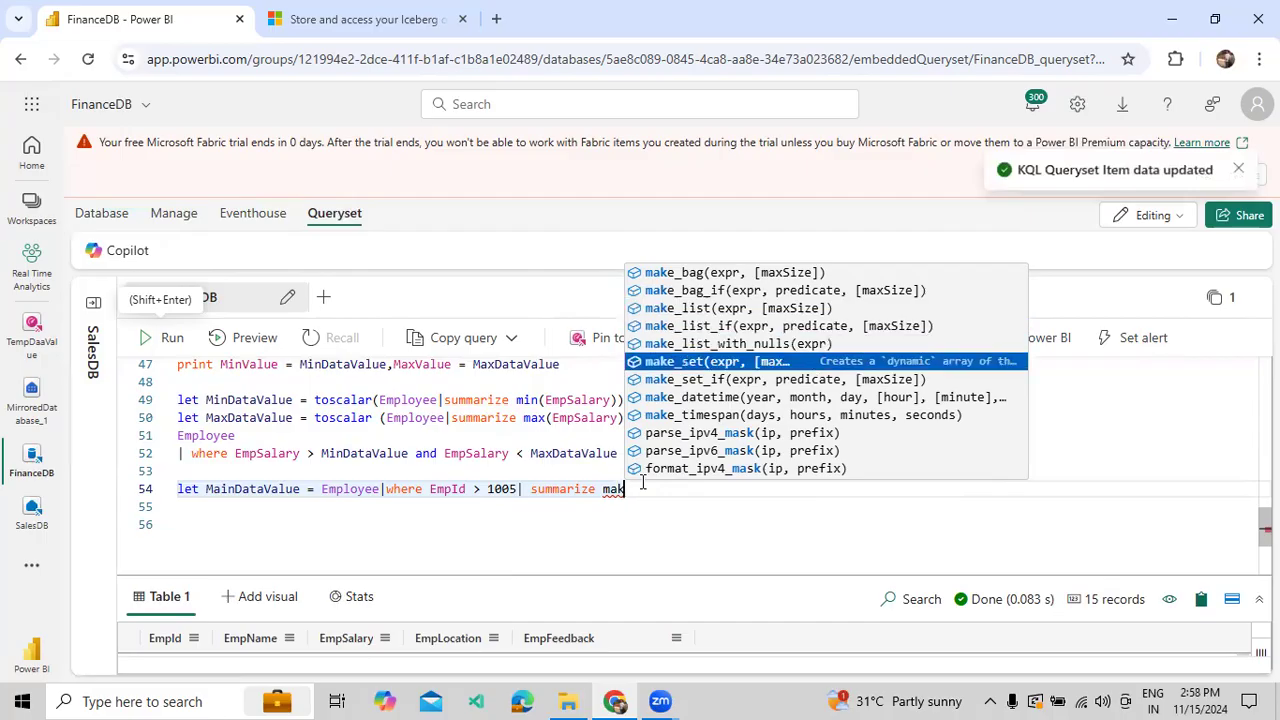
key(Tab)
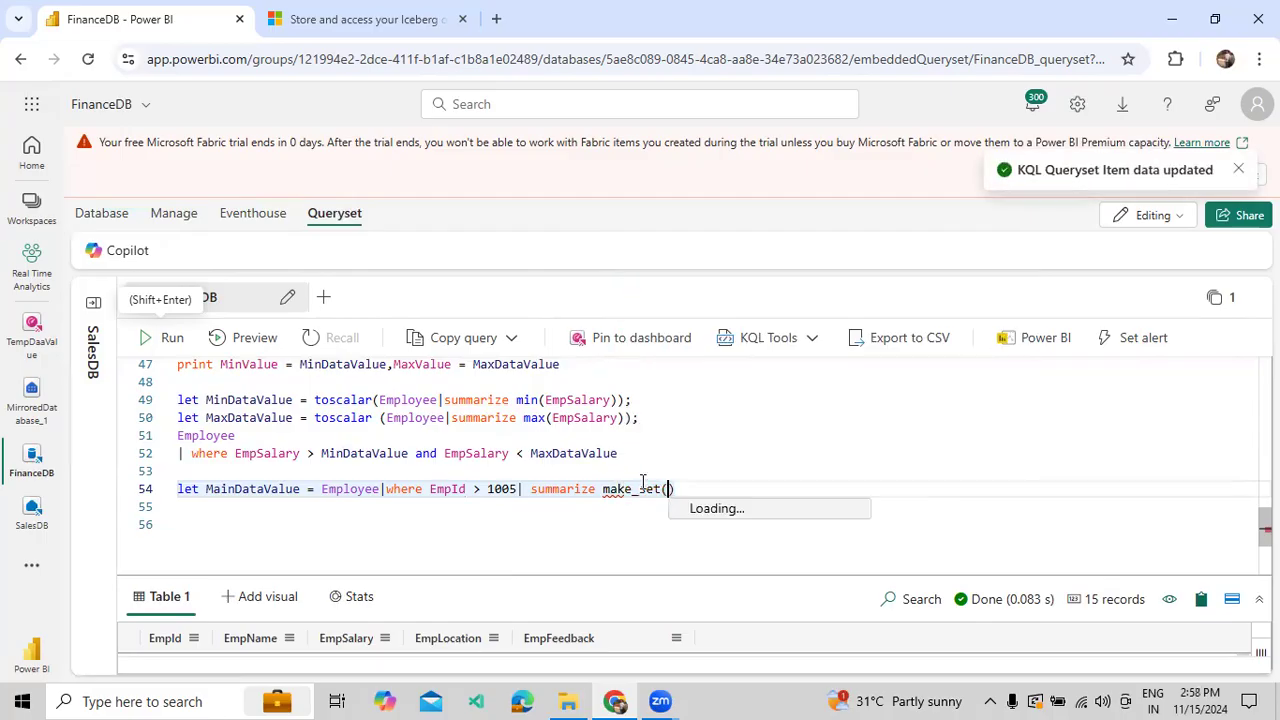
text(Es)
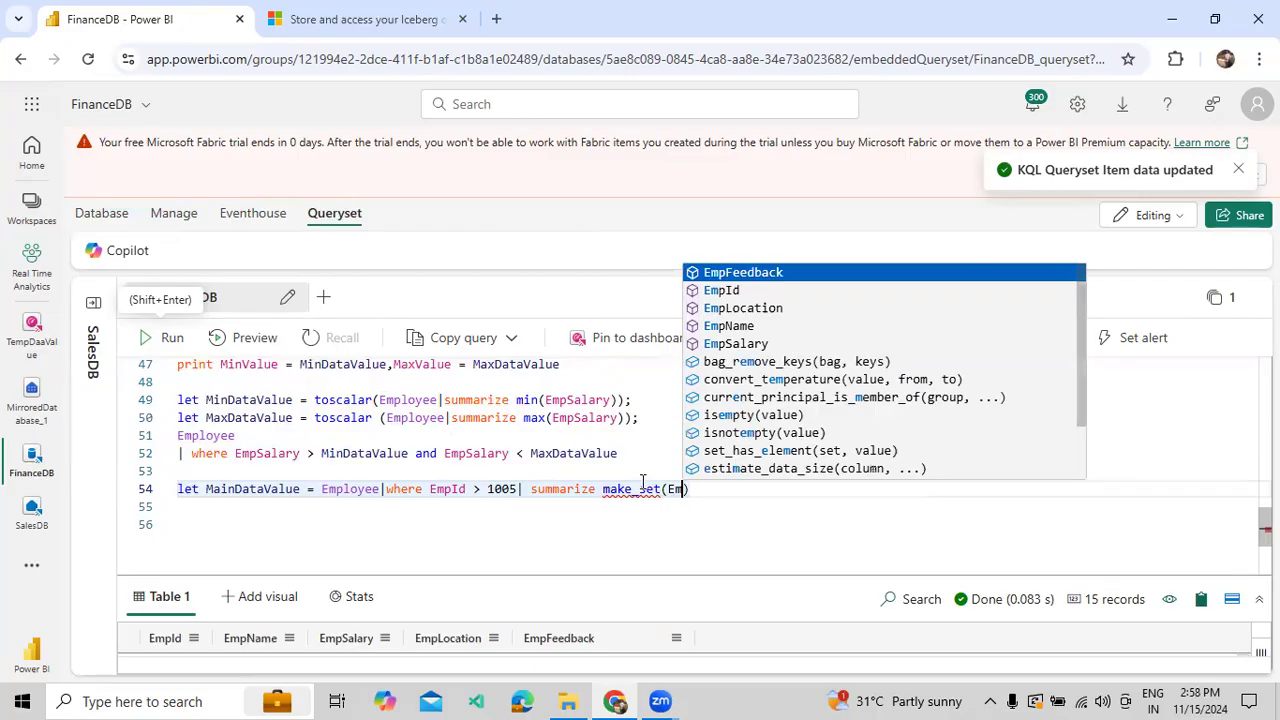
key(Tab)
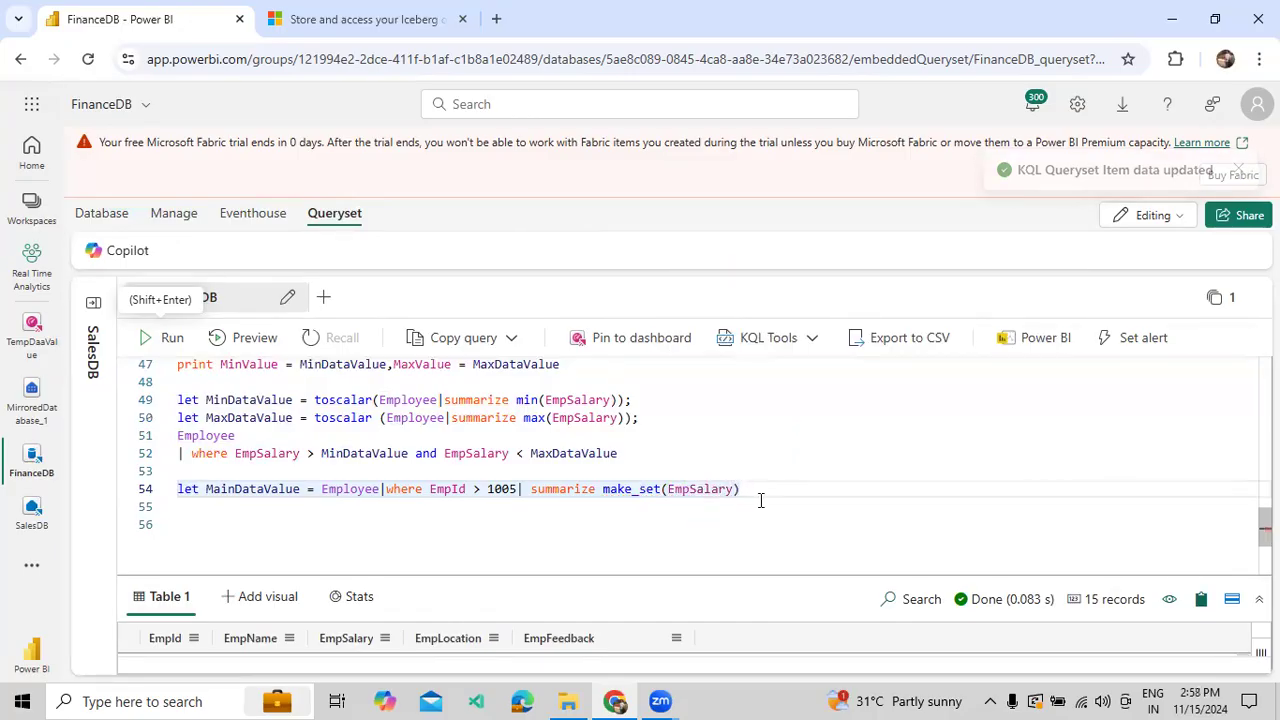
Start a print statement on line 55 and end the let statement above it with a semicolon
key(Return)
text(print)
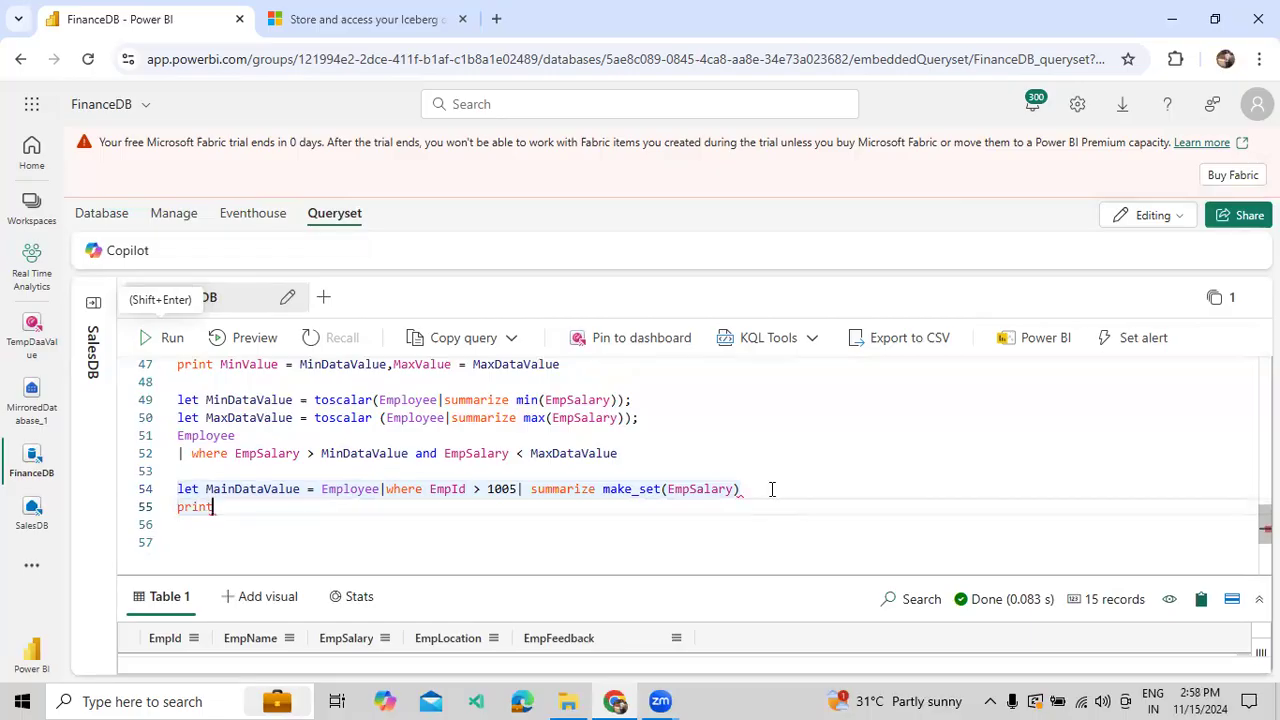
click(771, 490)
text(;)
key(Down)
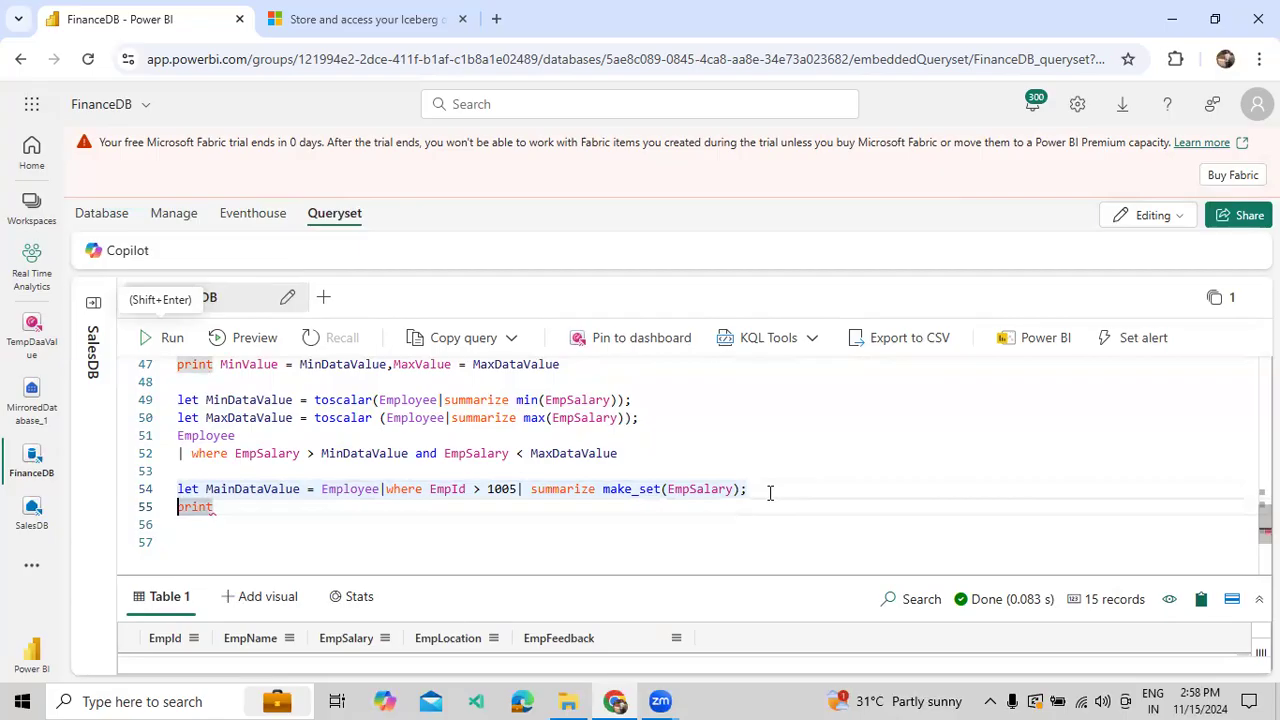
Complete the print statement on line 55 with the variable name MainDataValue copied from the let statement
text(mi)
key(BackSpace)
key(BackSpace)
text(Mai)
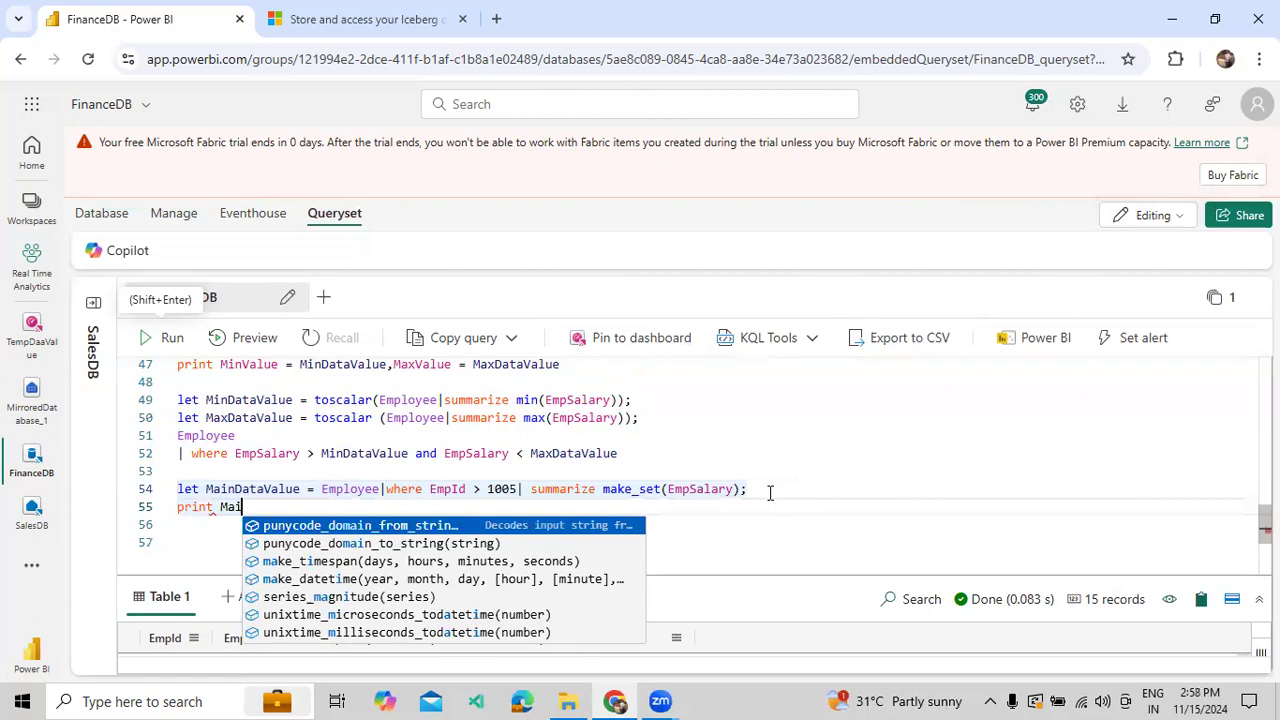
double_click(252, 489)
key(ctrl+c)
double_click(232, 507)
key(ctrl+v)
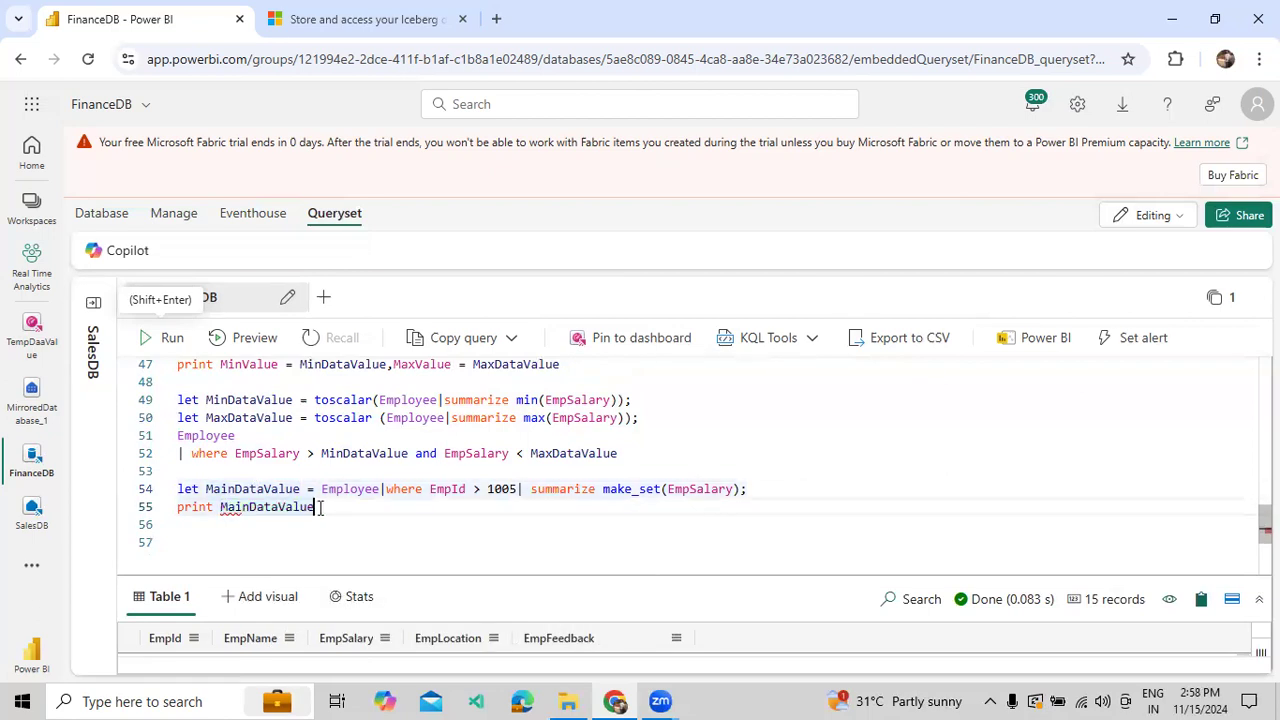
Run the let and print statements on lines 54 and 55, enlarge the results area, and read the output
drag(314, 507, 177, 489)
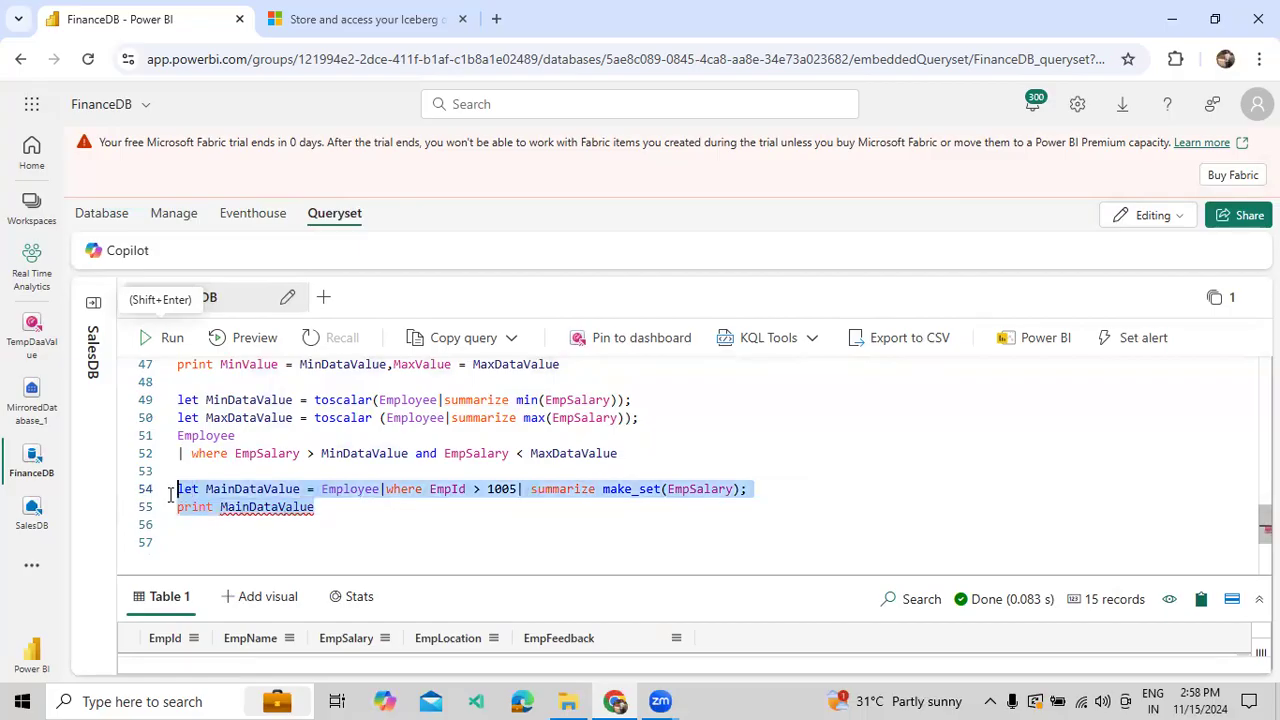
click(163, 338)
drag(372, 574, 388, 521)
drag(337, 613, 543, 615)
double_click(548, 617)
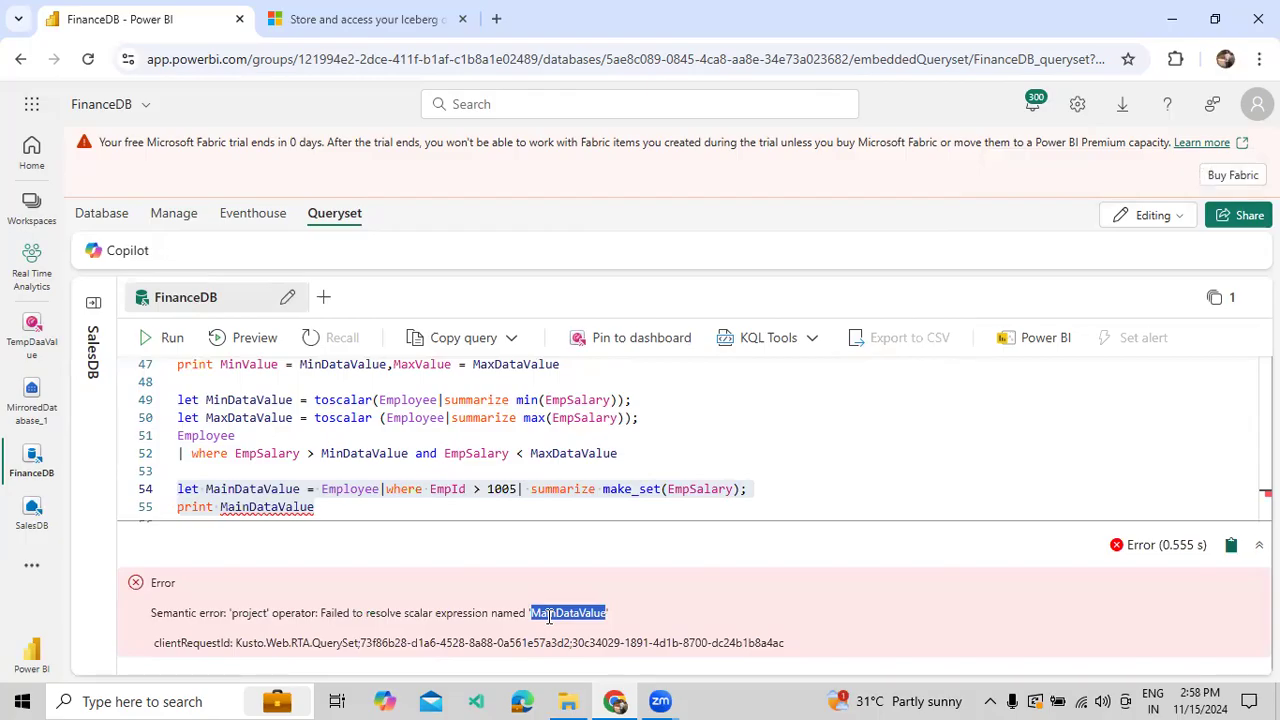
Add blank lines below the print statement and copy the expression assigned to MainDataValue onto line 58
click(392, 505)
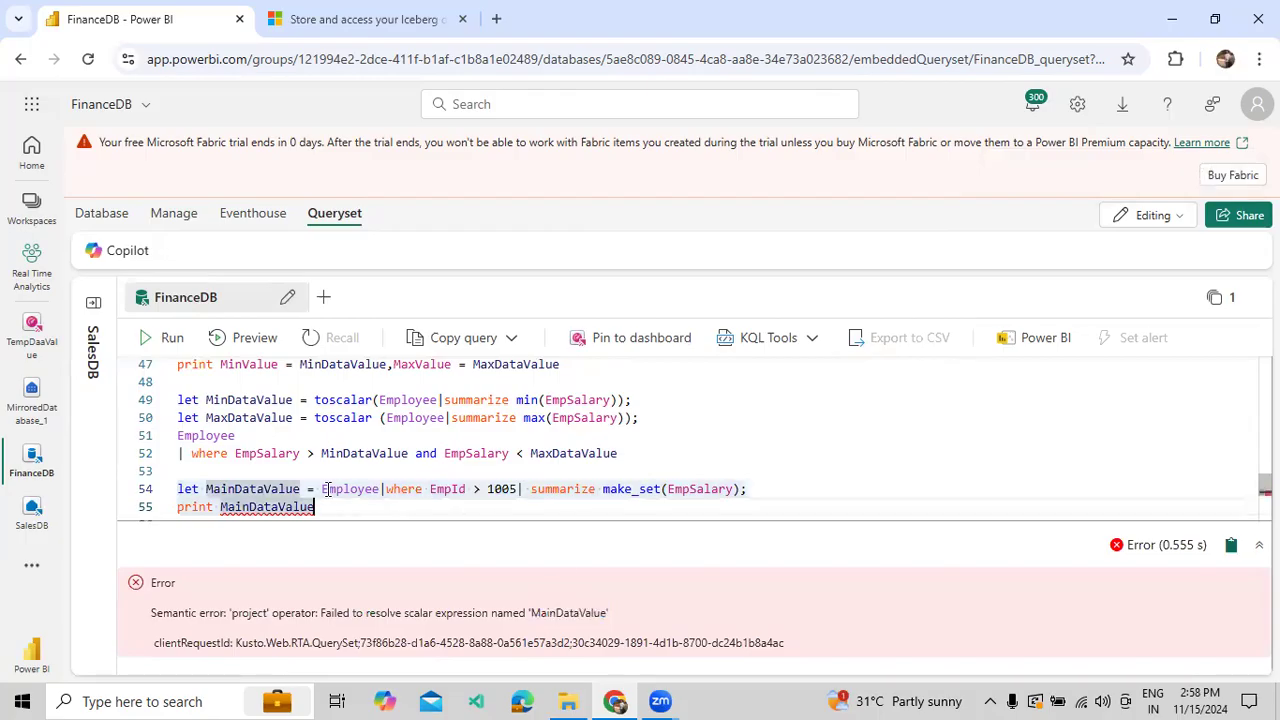
drag(322, 489, 384, 489)
click(372, 505)
key(Return)
key(Return)
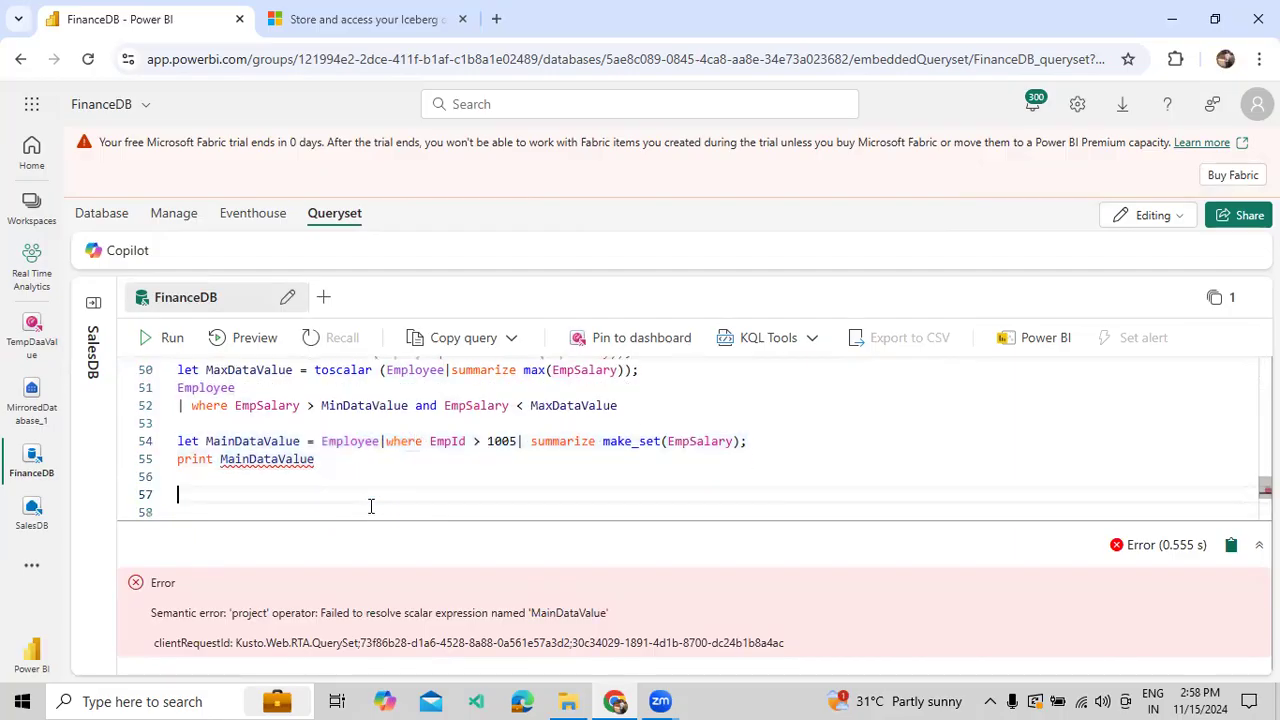
key(Return)
drag(322, 424, 750, 424)
click(429, 463)
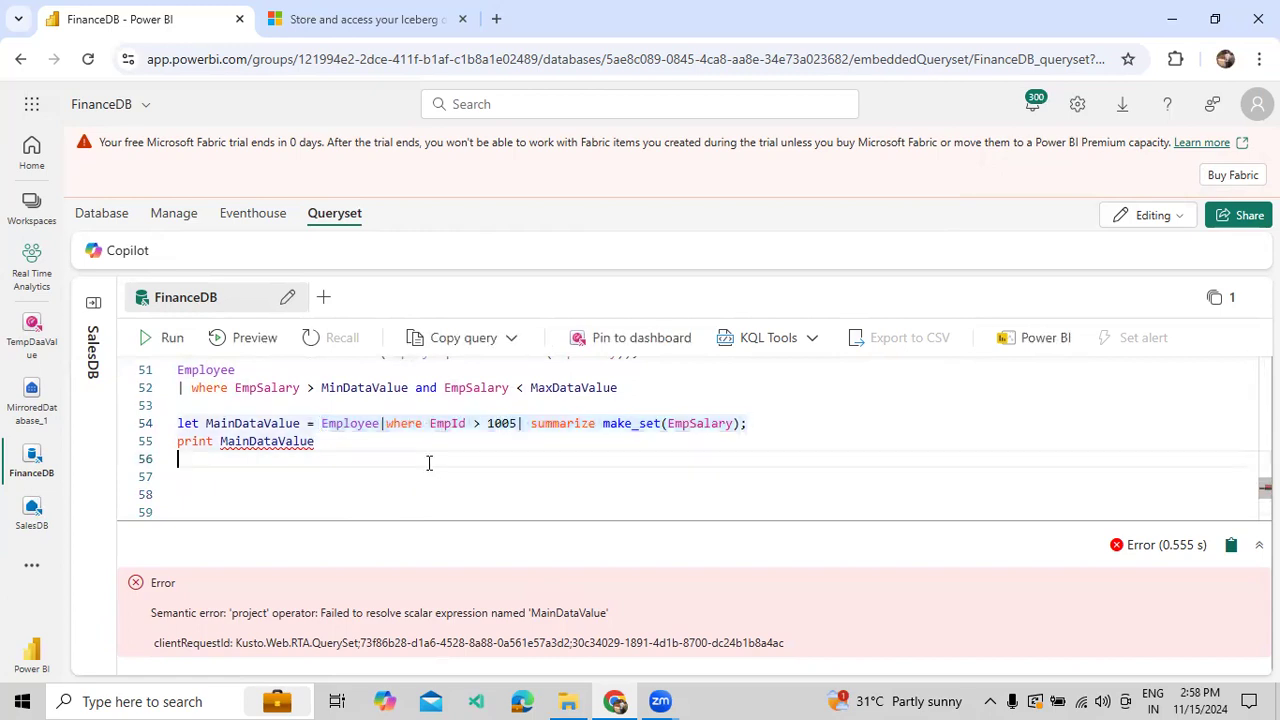
key(Down)
key(Down)
key(ctrl+v)
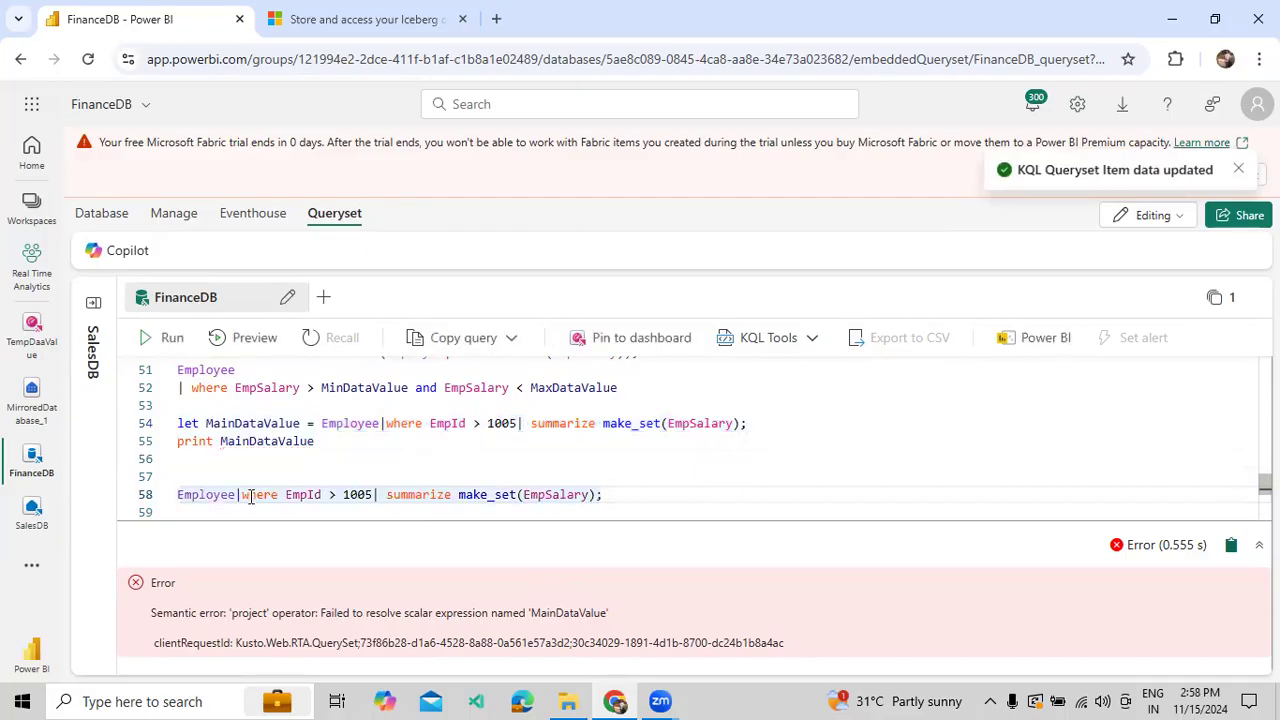
Break the copied Employee query so the where and summarize operators each start on their own line
click(238, 496)
key(Return)
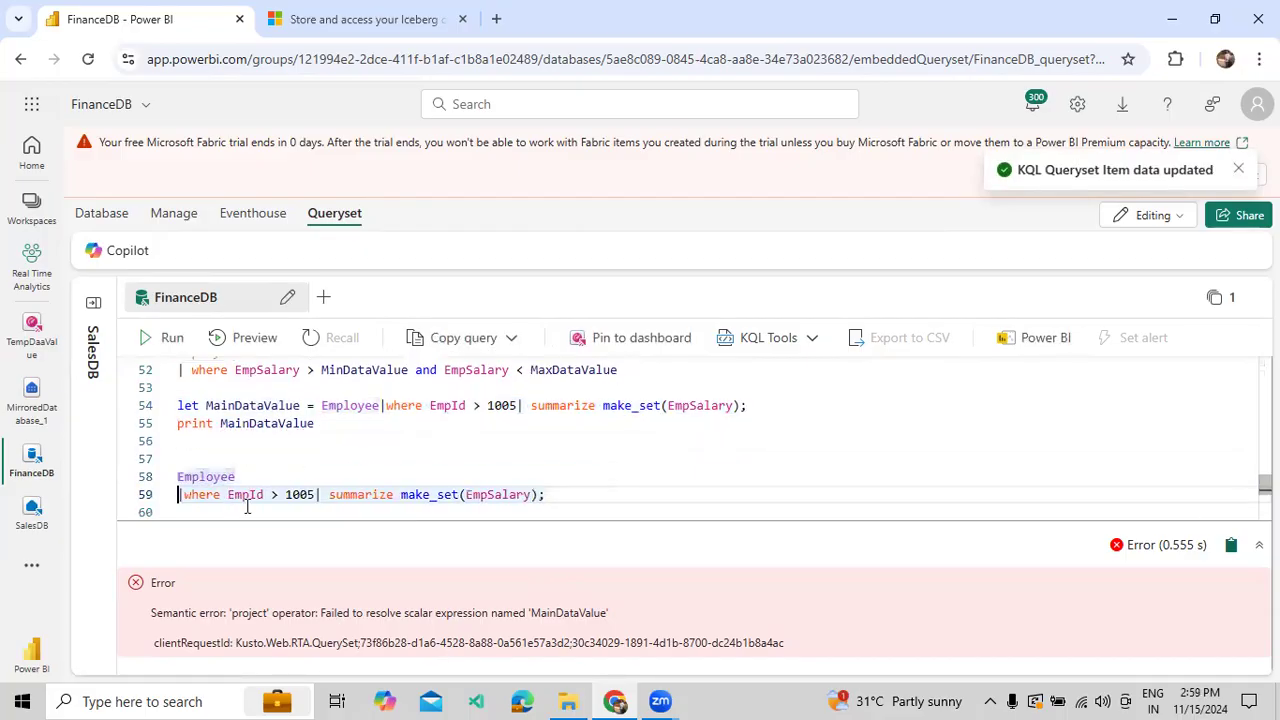
click(316, 494)
key(Return)
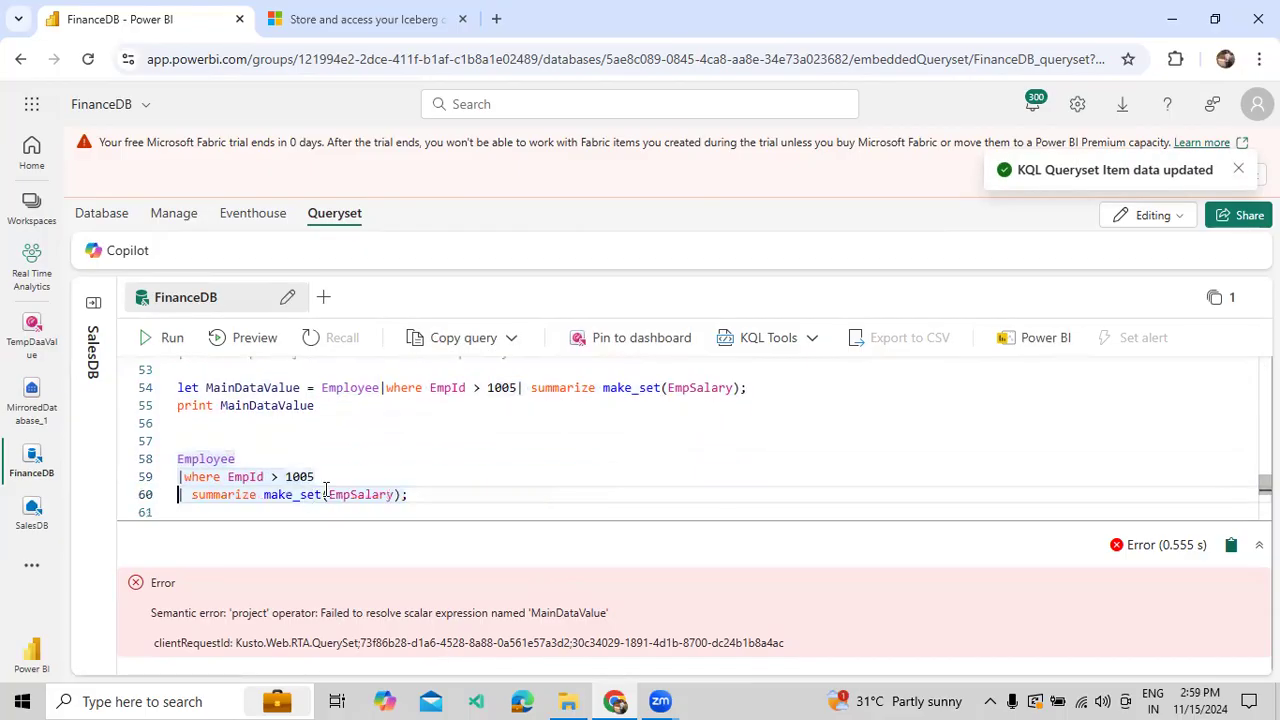
Run only the Employee table with its EmpId > 1005 filter on lines 58 and 59, and review the rows
drag(318, 477, 167, 466)
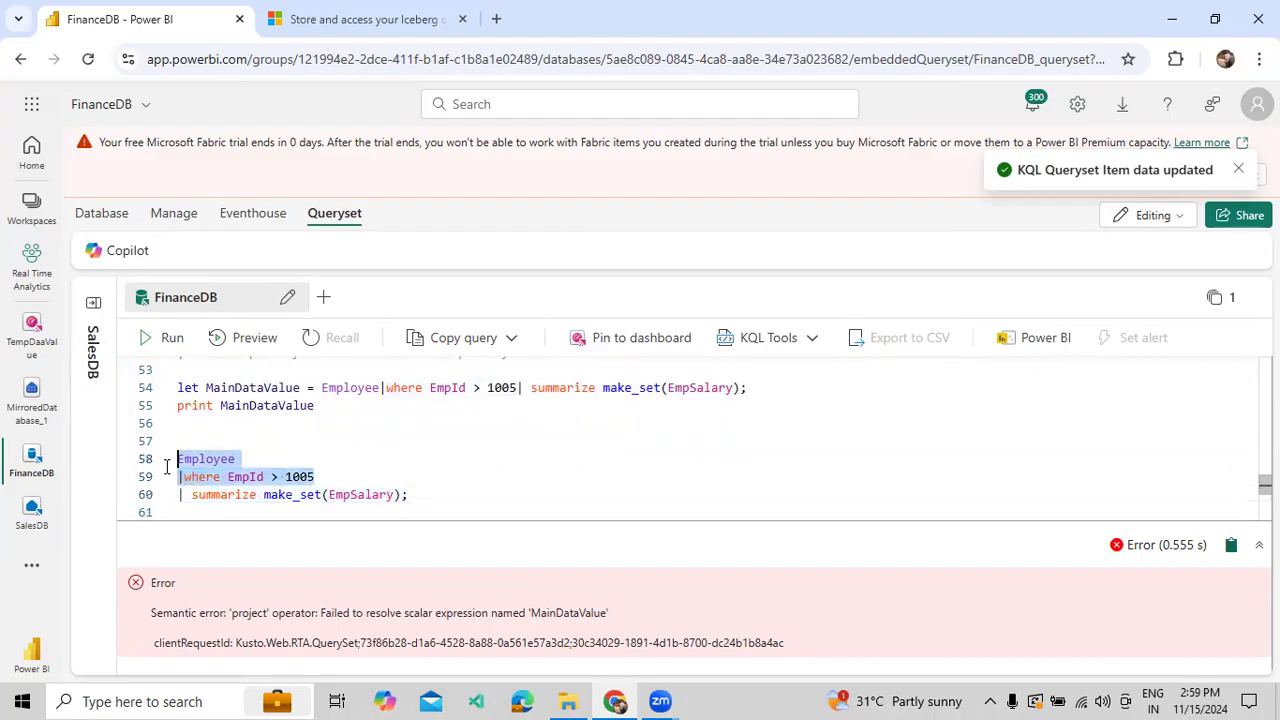
click(170, 337)
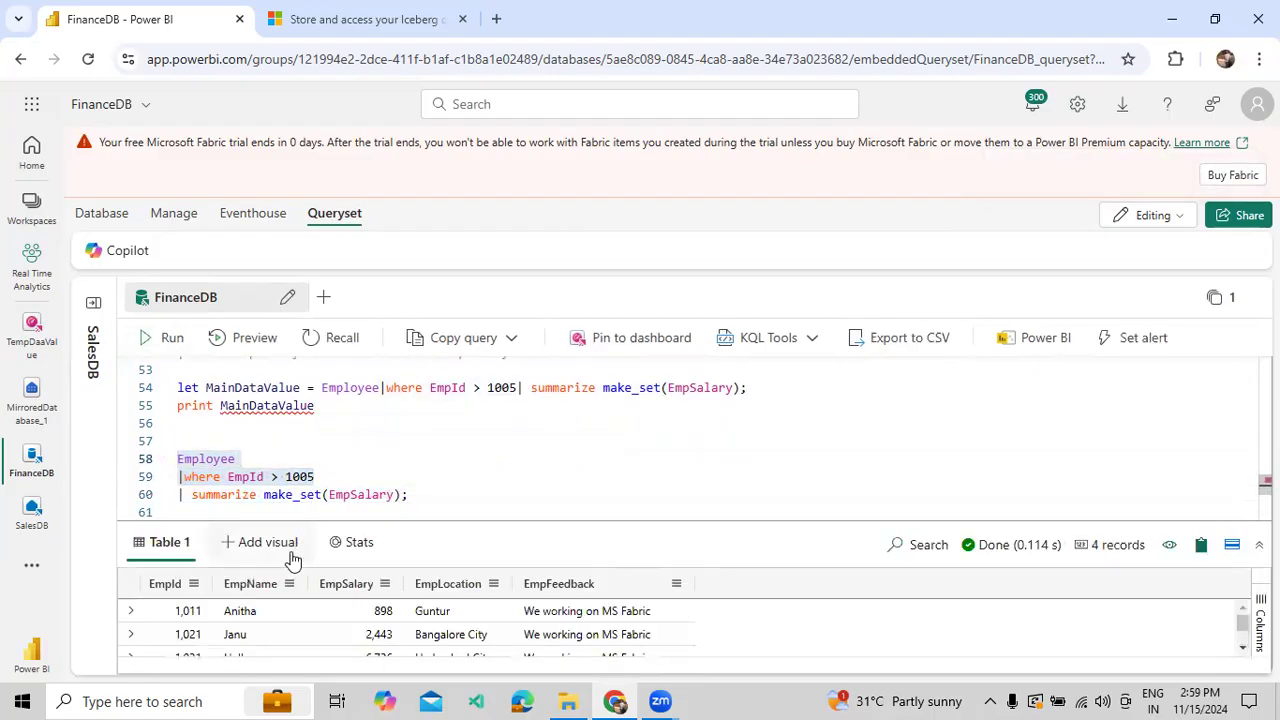
scroll(250, 630, down, 1)
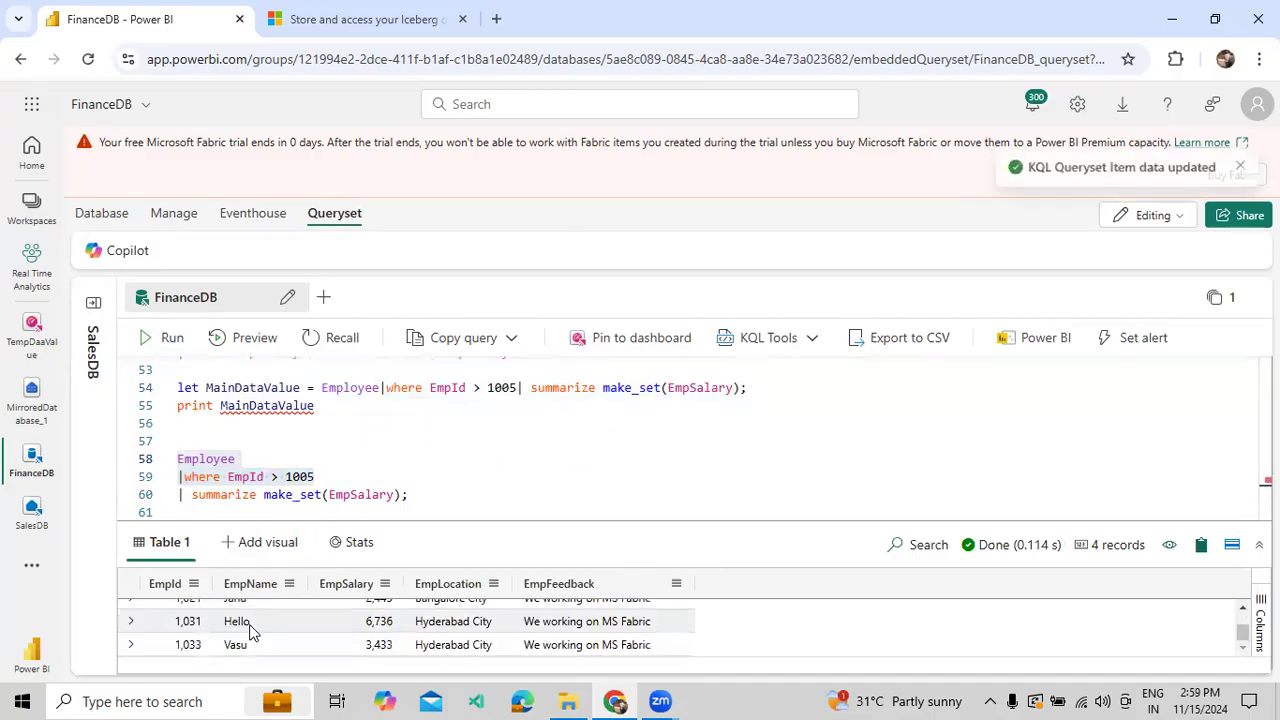
Run the complete Employee query on lines 58 to 60, including the make_set(EmpSalary) summary
click(431, 492)
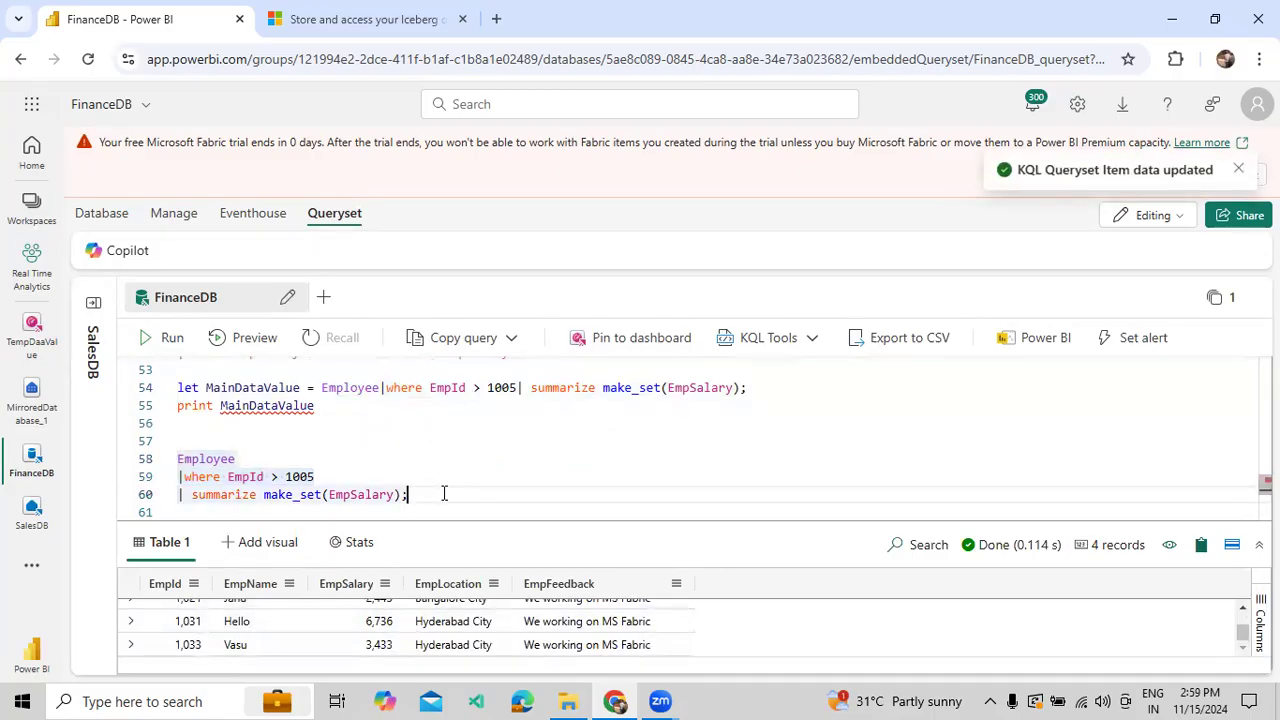
drag(443, 491, 148, 455)
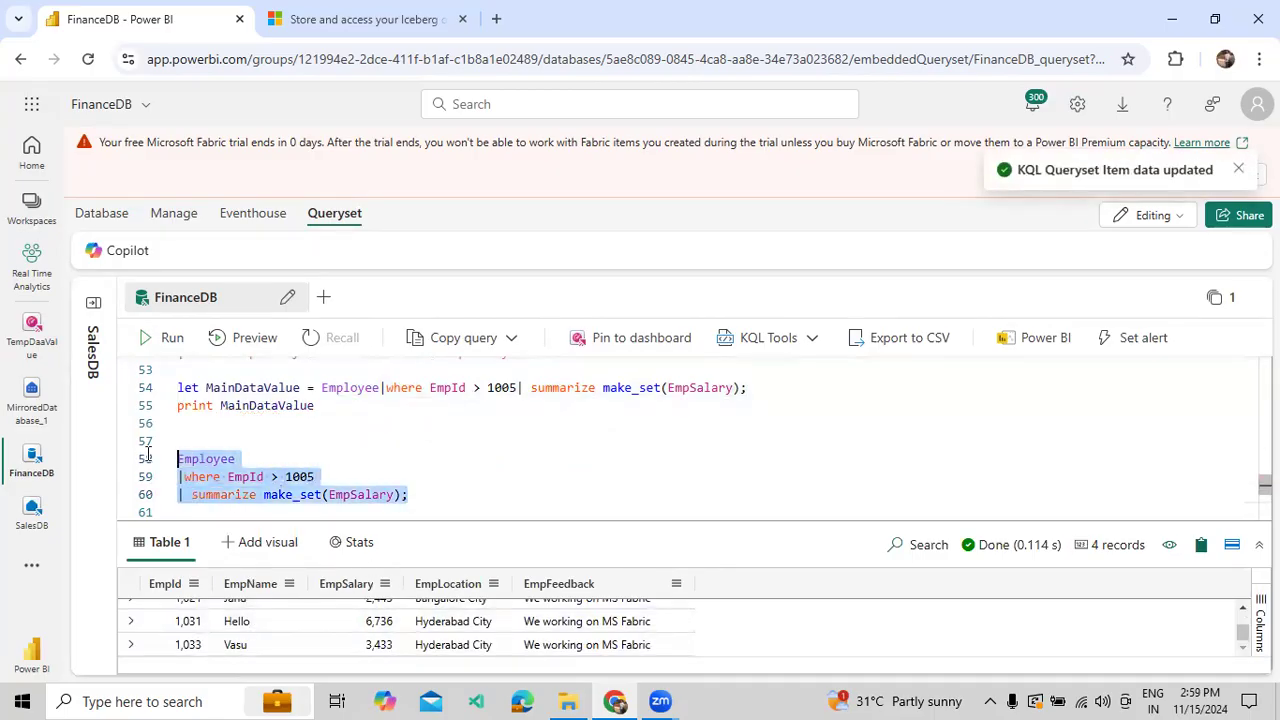
click(170, 337)
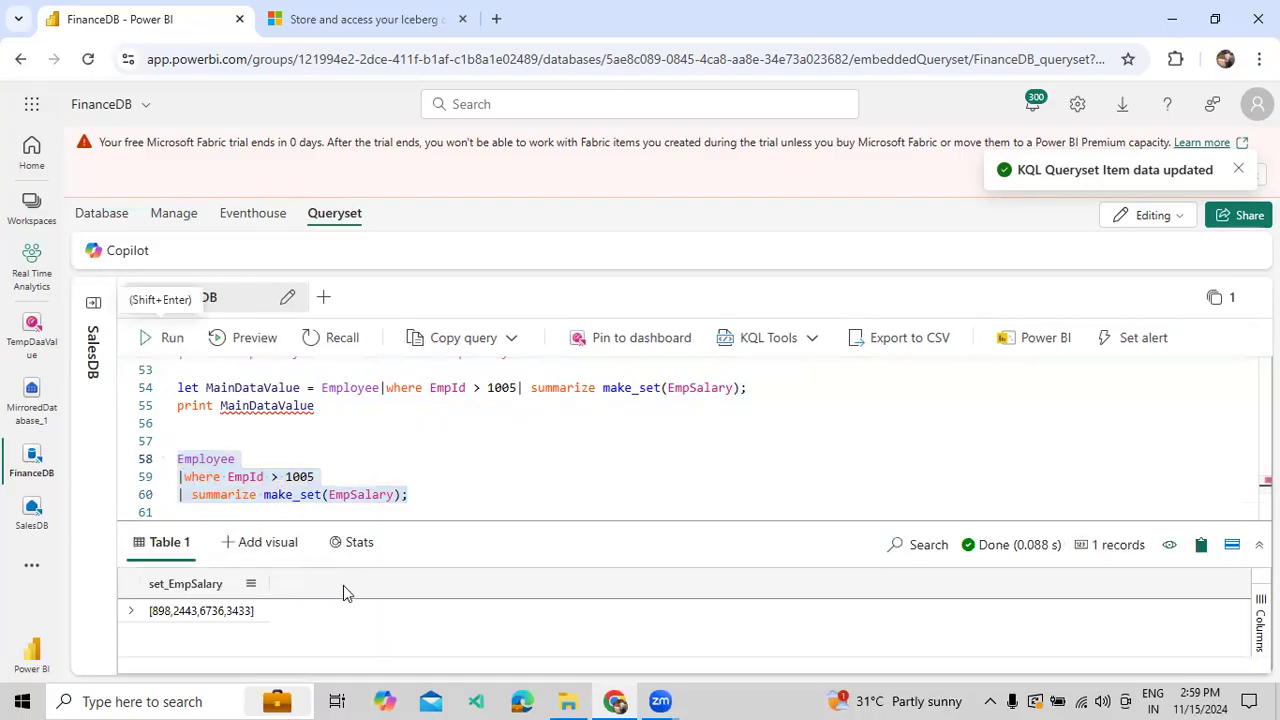
Copy the set_EmpSalary result [898,2443,6736,3433] onto line 62 and inspect the make_set function's signature
click(409, 496)
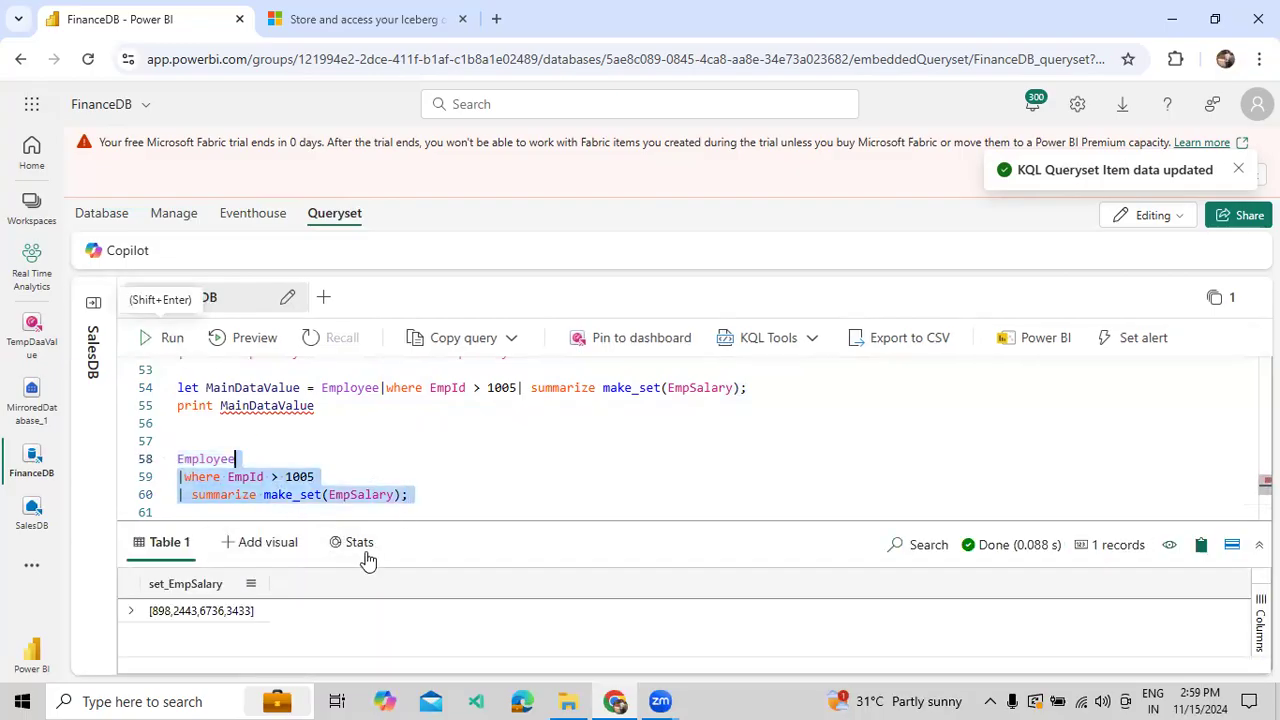
click(227, 611)
click(417, 494)
key(Return)
key(Return)
key(ctrl+v)
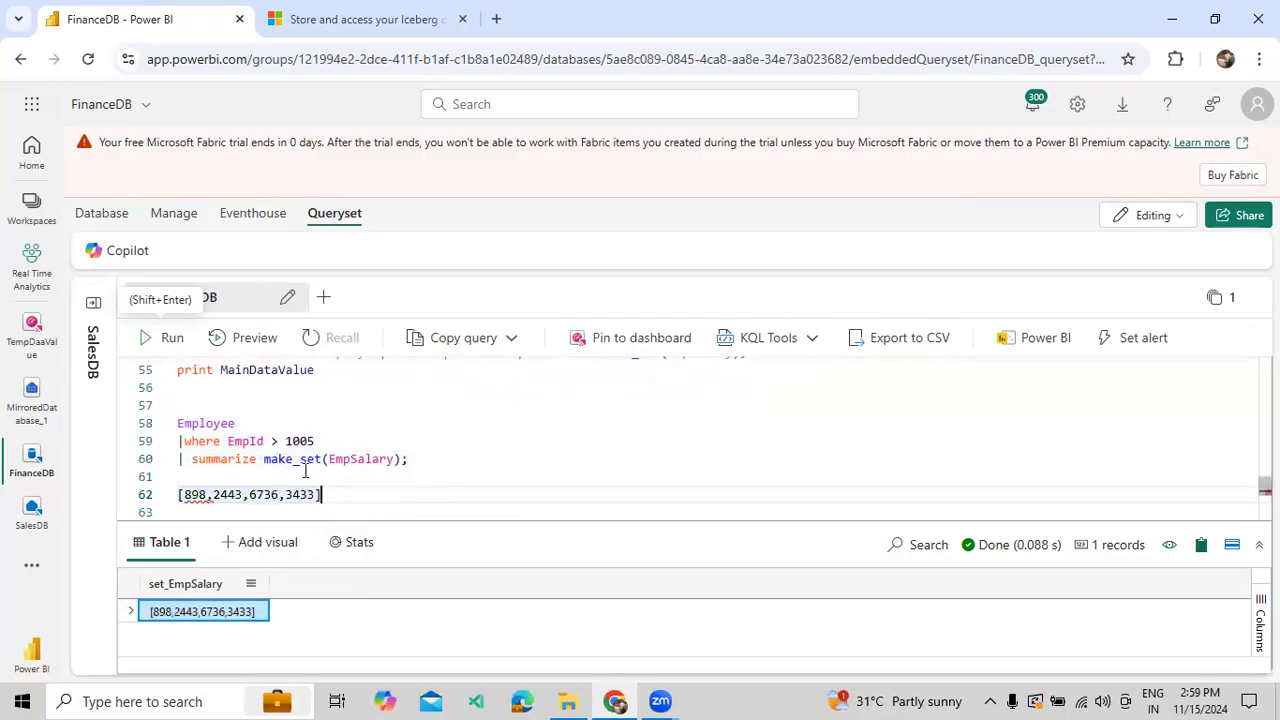
mouse_move(307, 462)
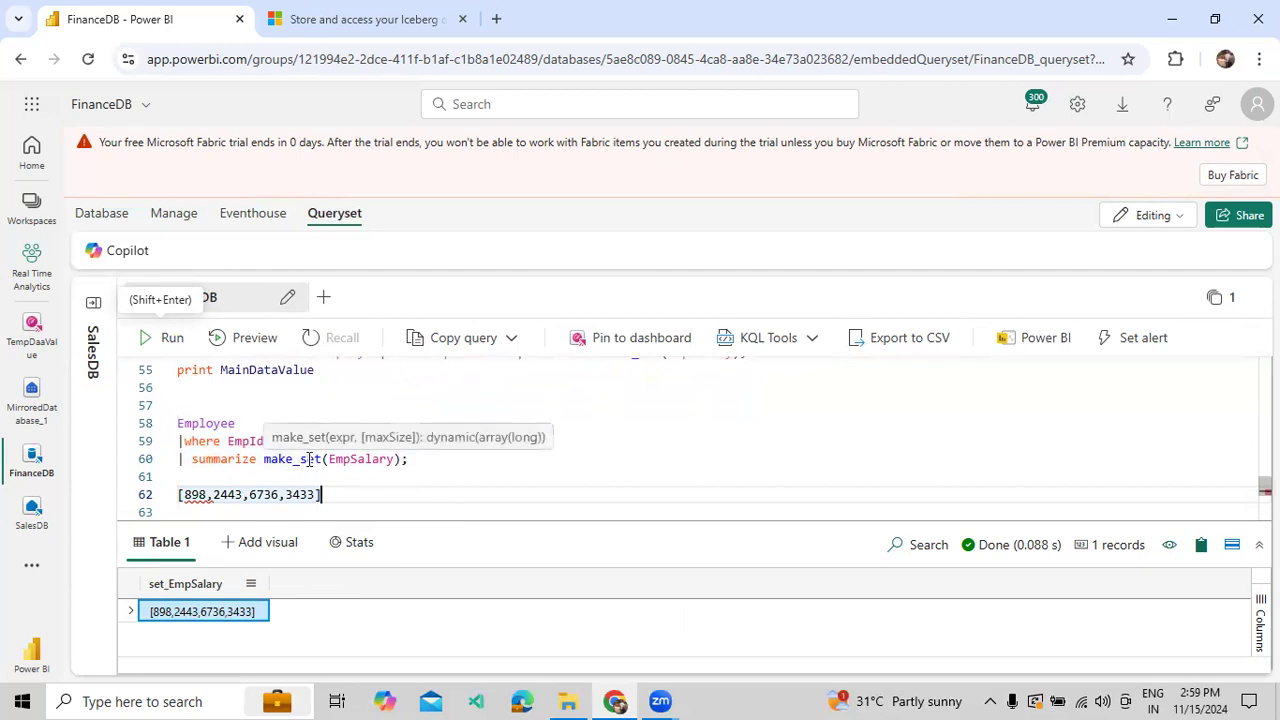
drag(344, 441, 485, 440)
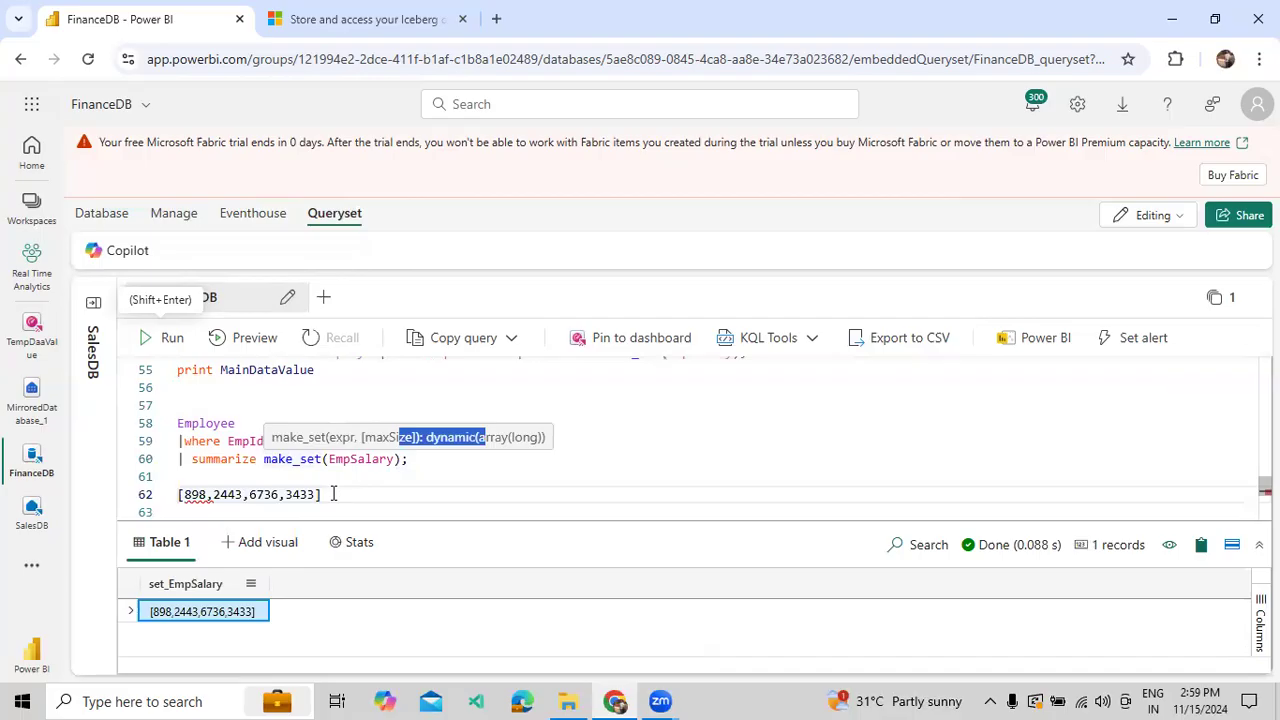
Try EmpLocation in place of EmpSalary inside make_set on line 60, and undo the replacement
double_click(360, 460)
text(EMpl)
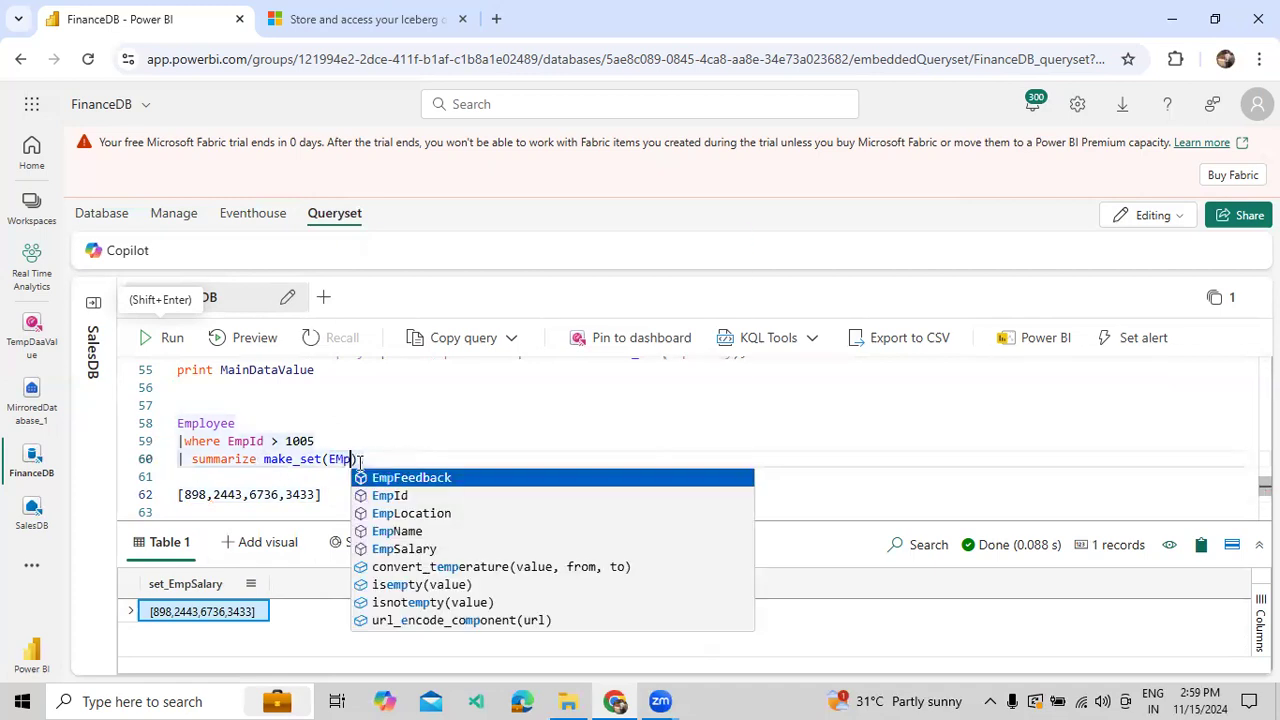
key(Tab)
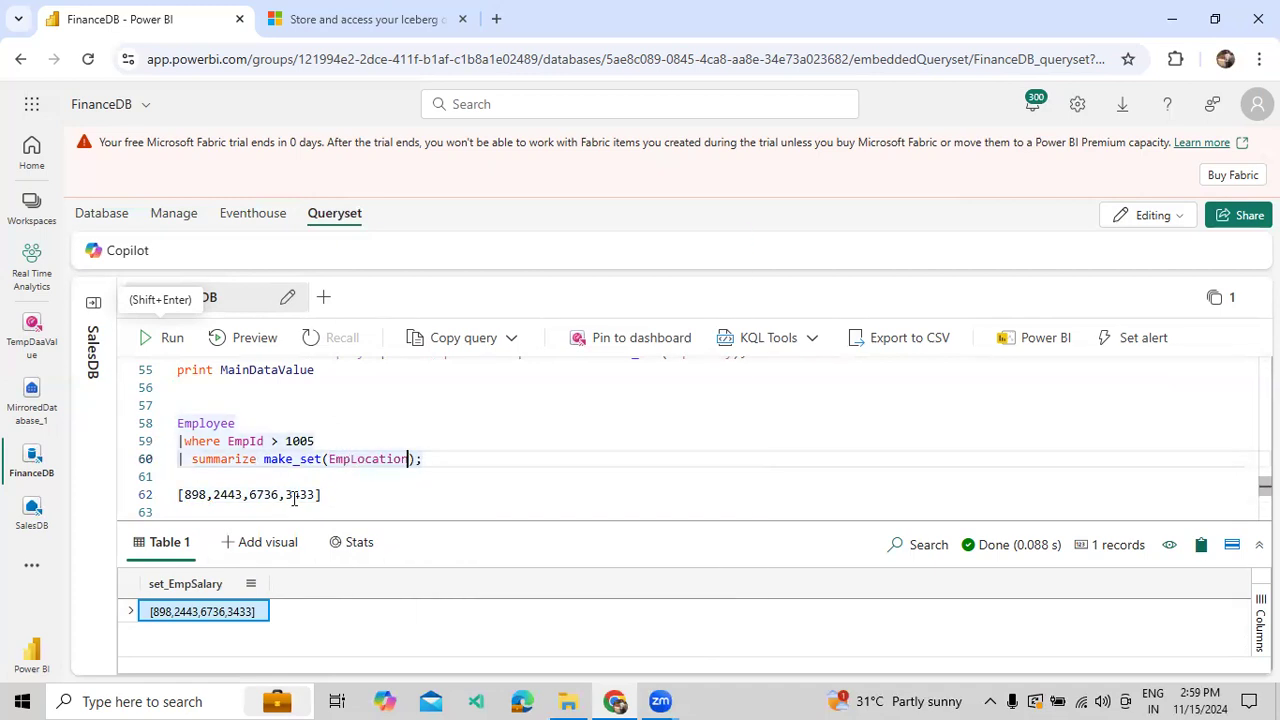
key(ctrl+z)
key(ctrl+z)
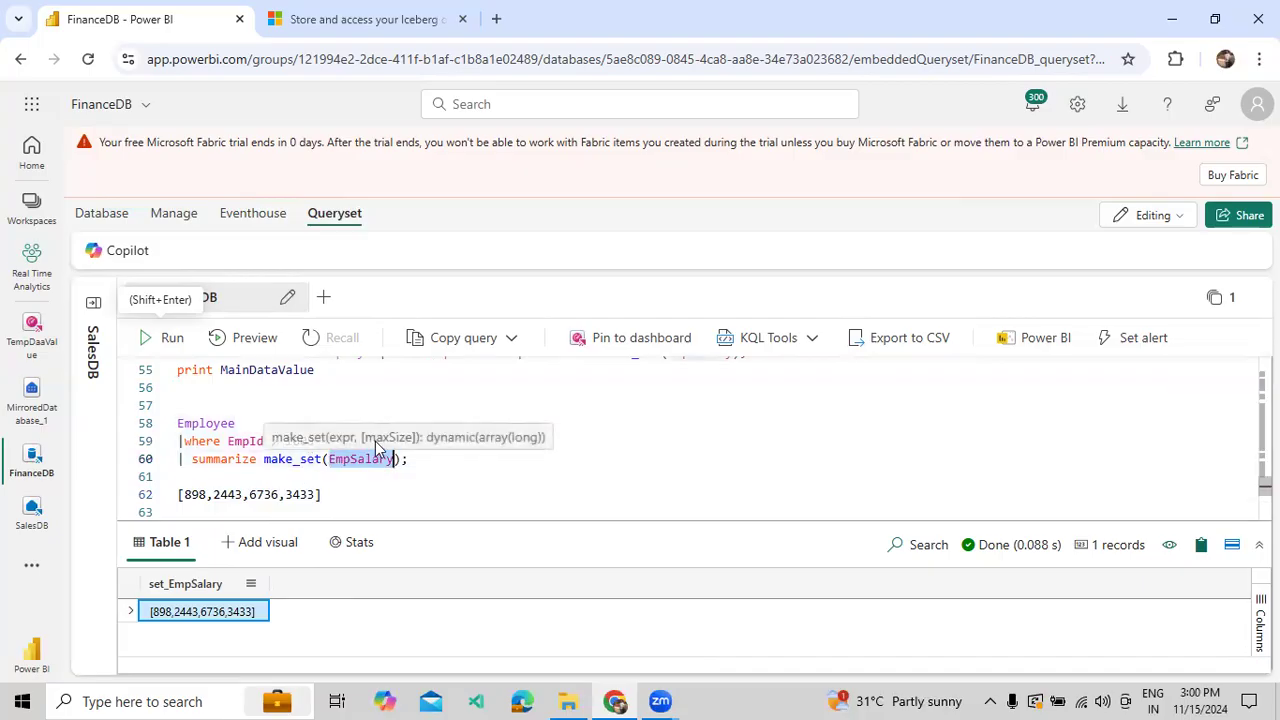
Replace EmpSalary with EmpLocation inside make_set on line 60 and run the Employee query on lines 58 to 60
drag(360, 439, 547, 444)
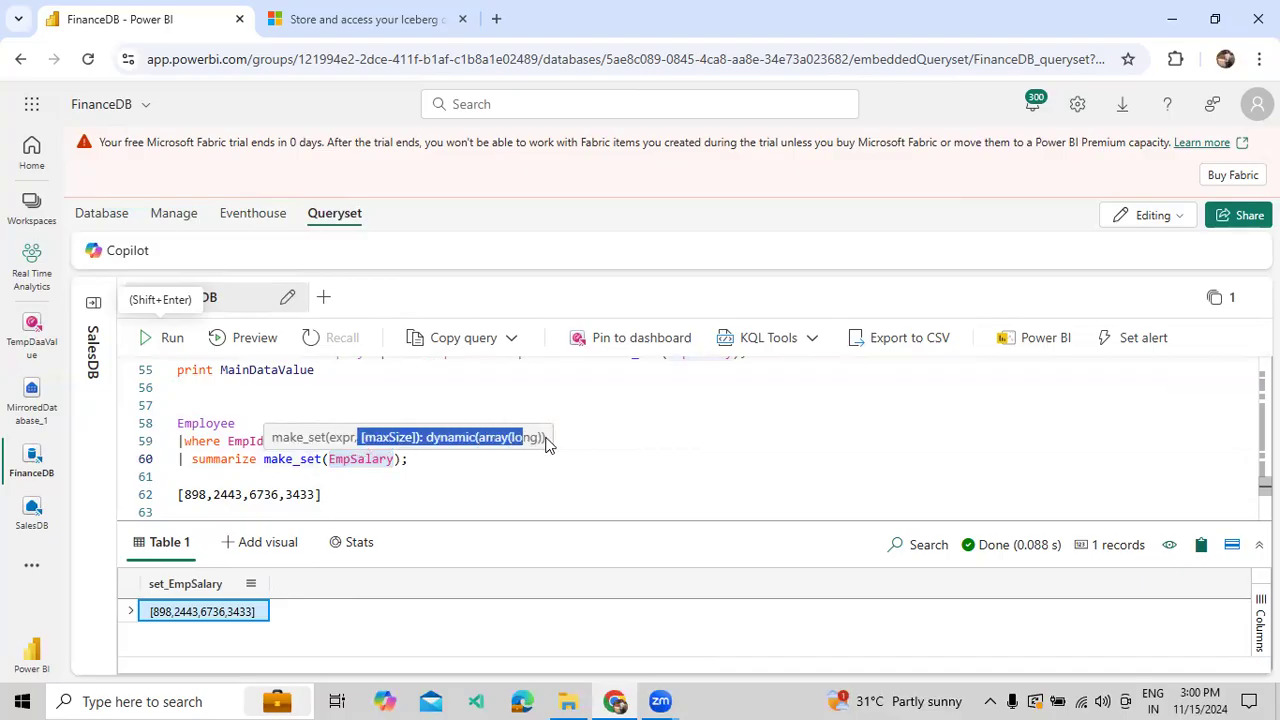
double_click(377, 460)
key(BackSpace)
text(Emp)
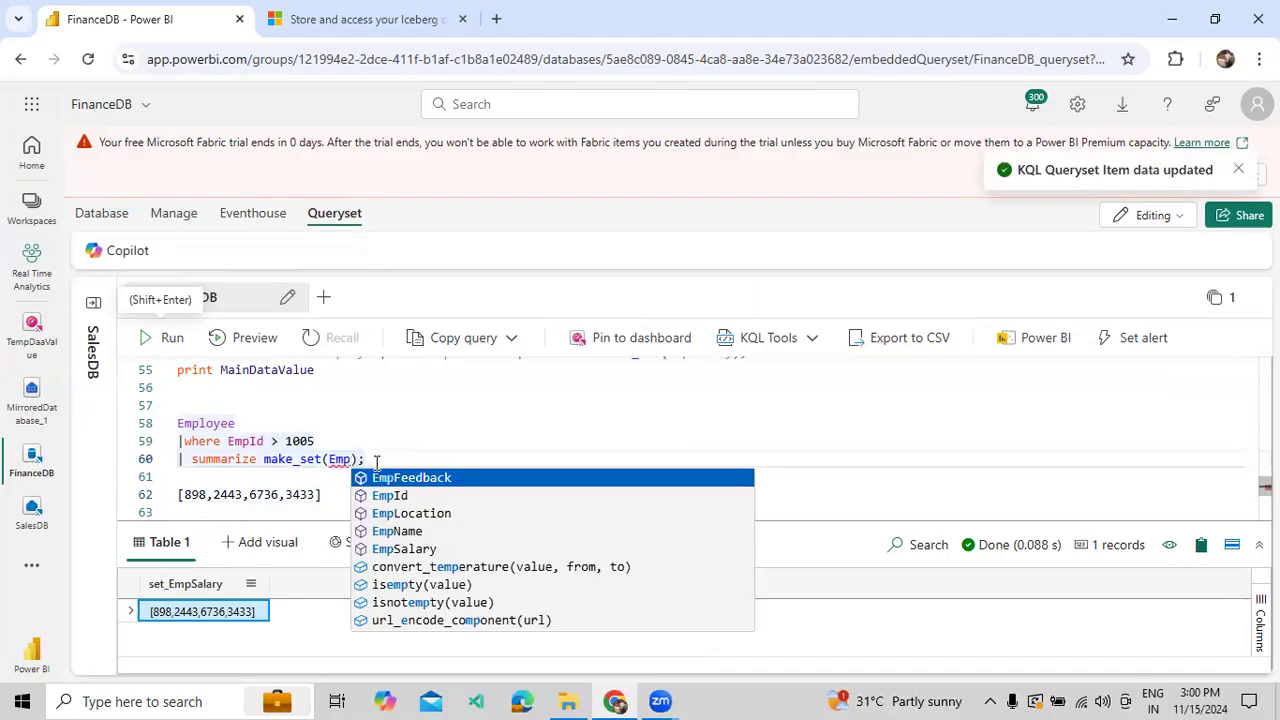
text(L)
key(Return)
click(470, 465)
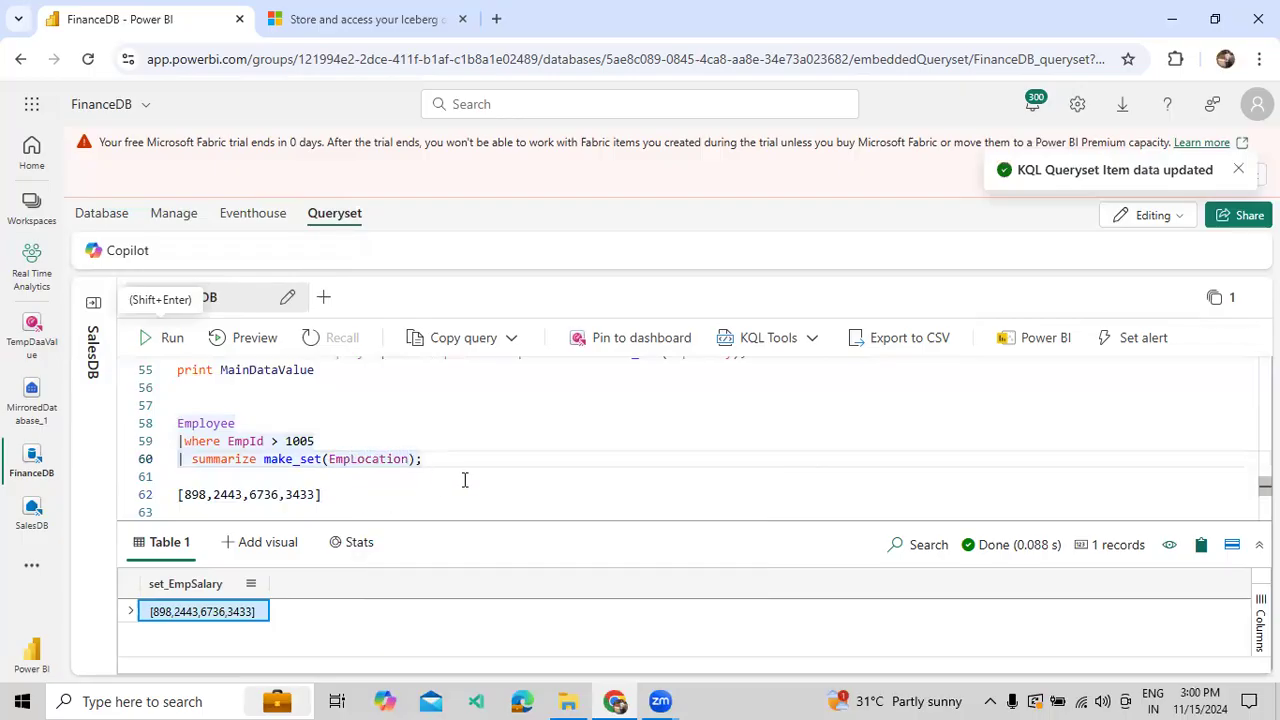
shift+click(177, 424)
click(160, 337)
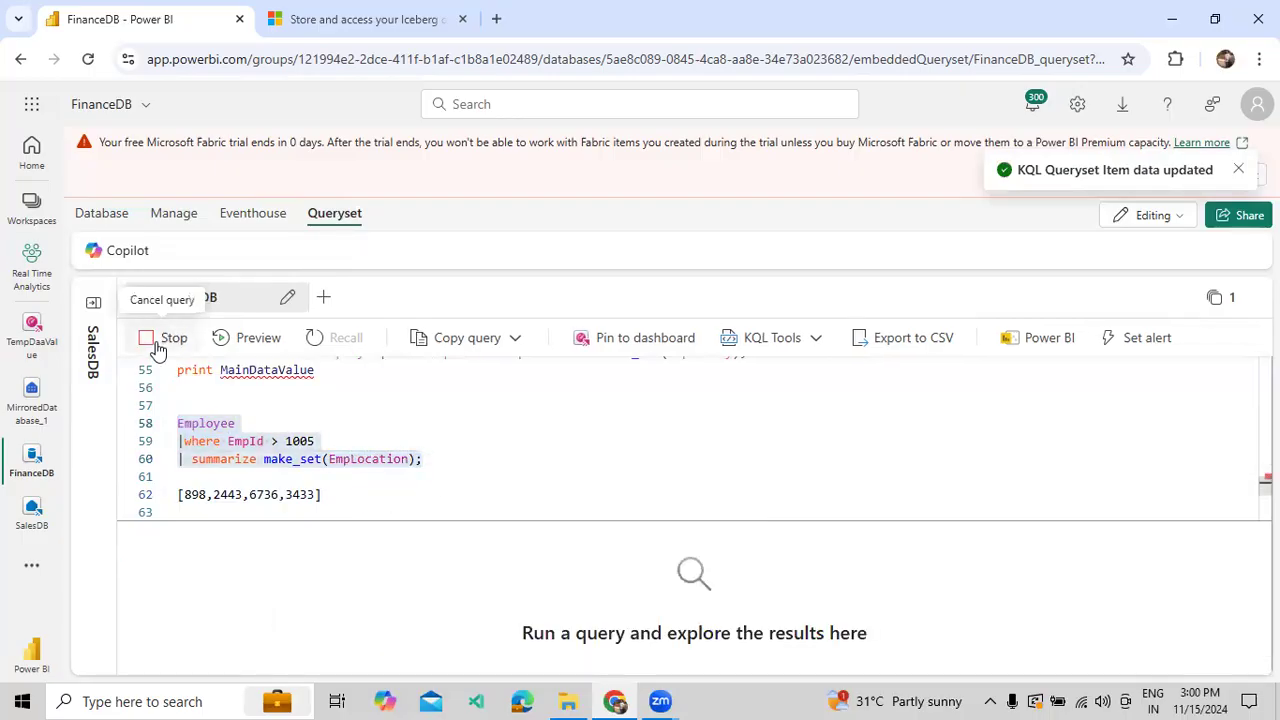
Copy the set_EmpLocation result ["Guntur","Bangalore City","Hyderabad City"] onto line 63, below the salary array
click(252, 616)
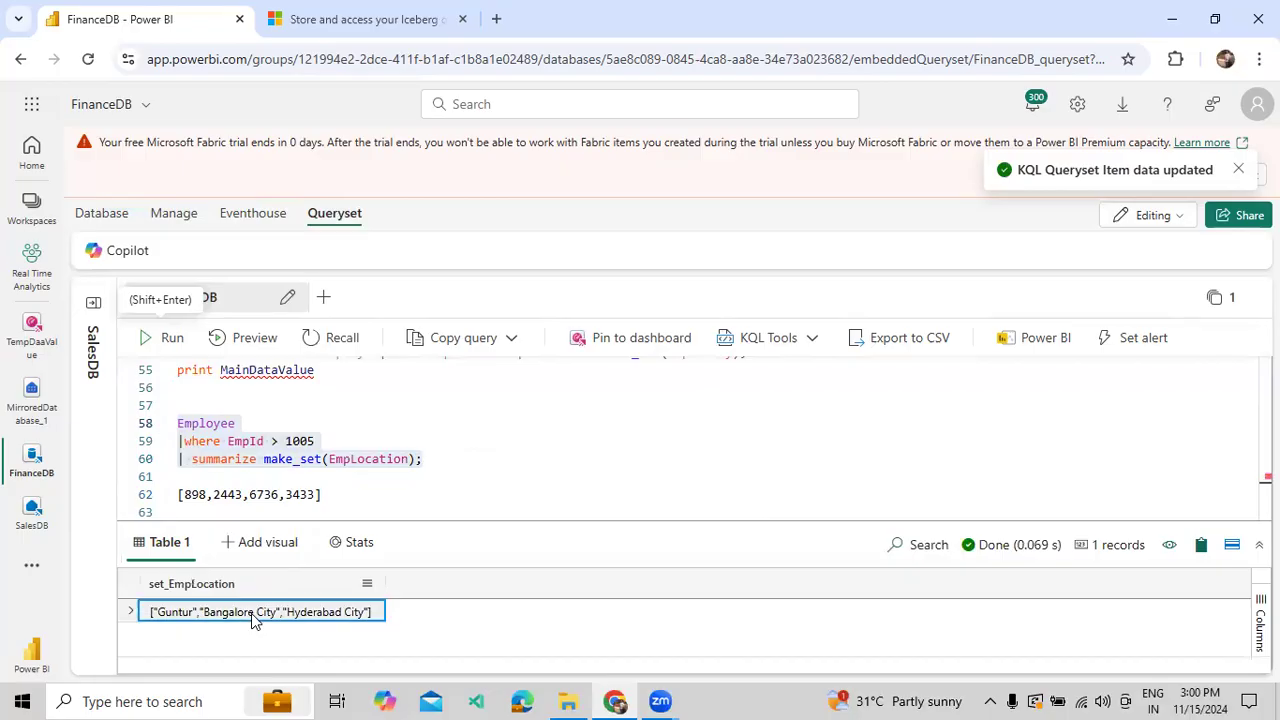
key(ctrl+c)
click(366, 497)
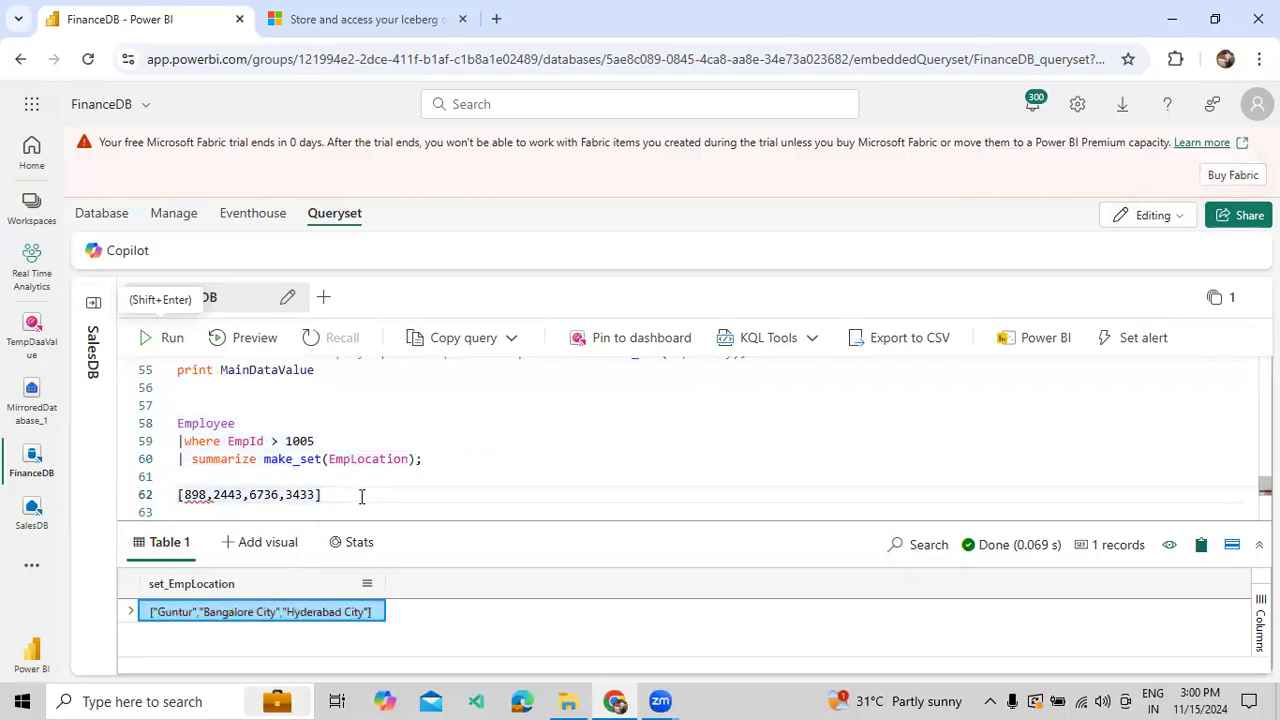
key(Return)
key(ctrl+v)
Examine each location value on line 63, the make_set signature, and the Employee filter on lines 58 and 59
click(210, 494)
click(279, 494)
click(336, 494)
click(406, 494)
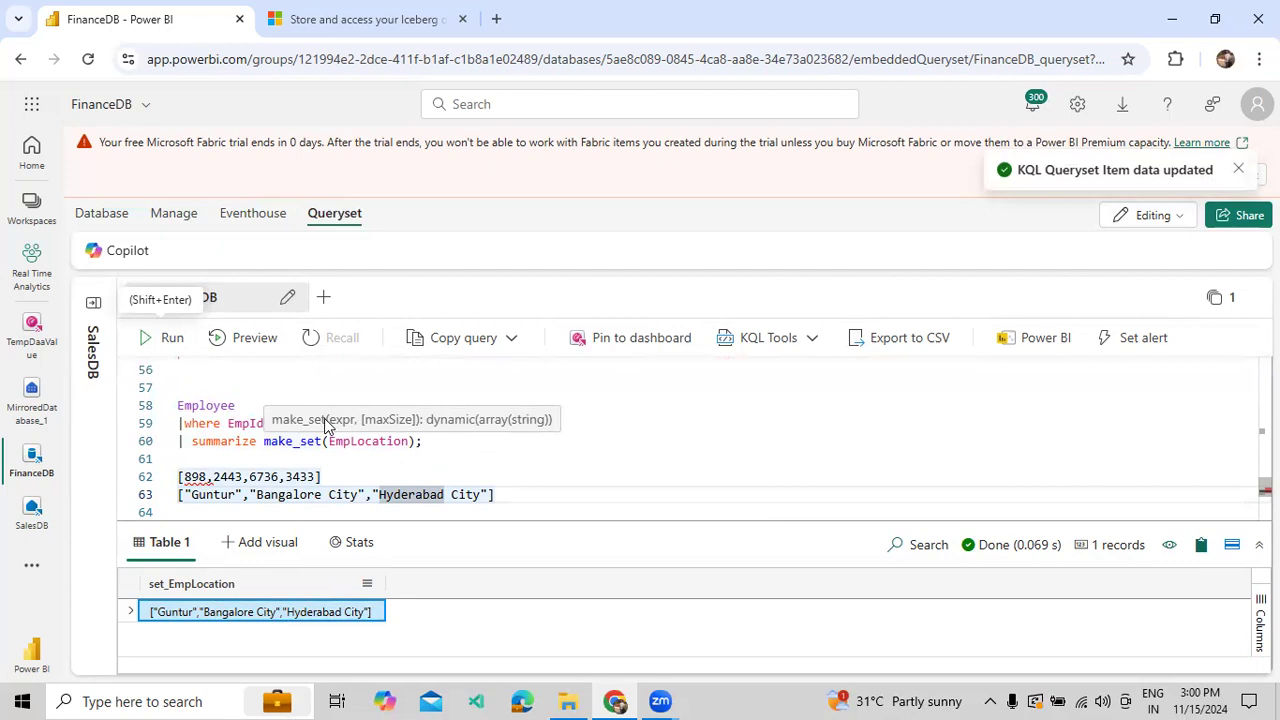
drag(326, 420, 543, 425)
click(483, 470)
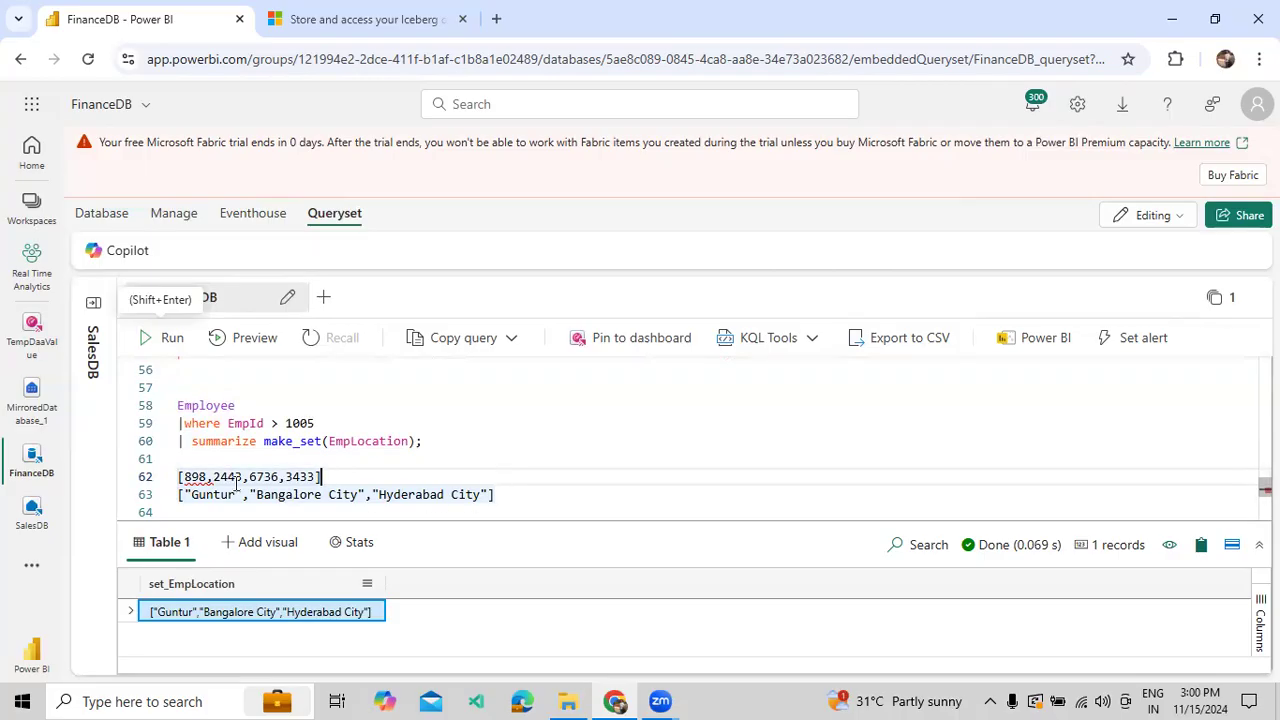
click(323, 423)
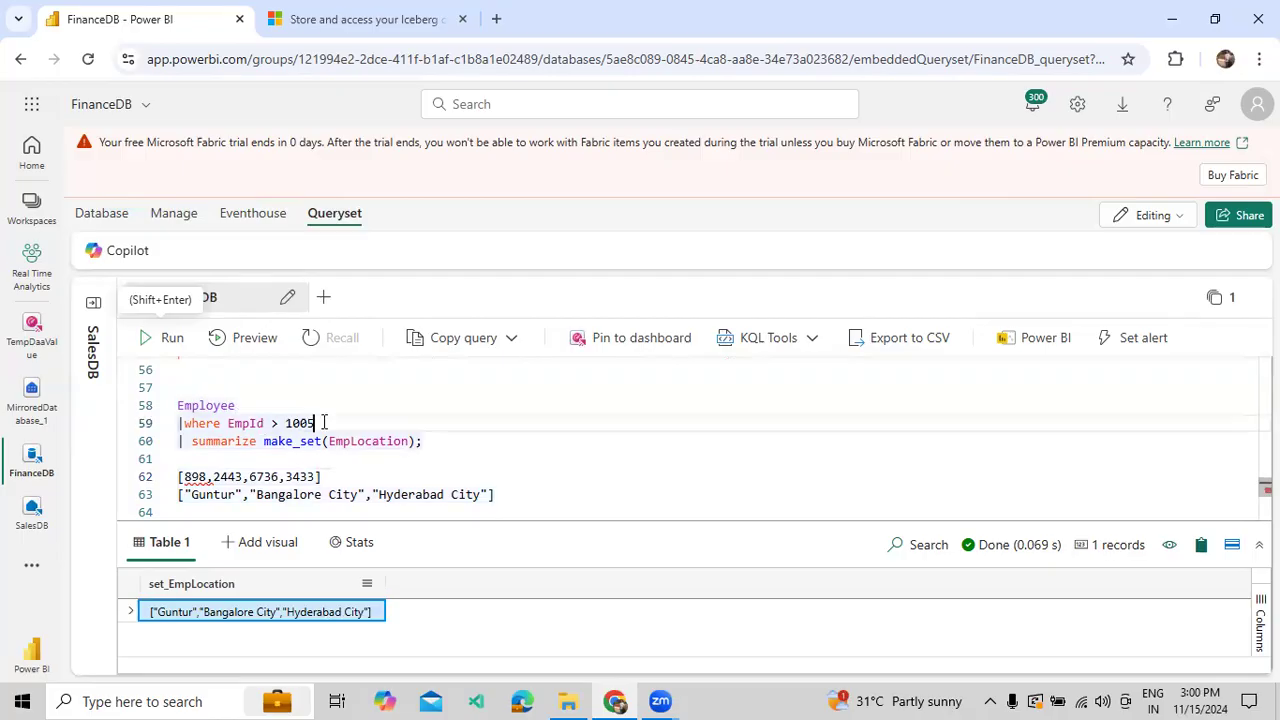
drag(323, 423, 189, 408)
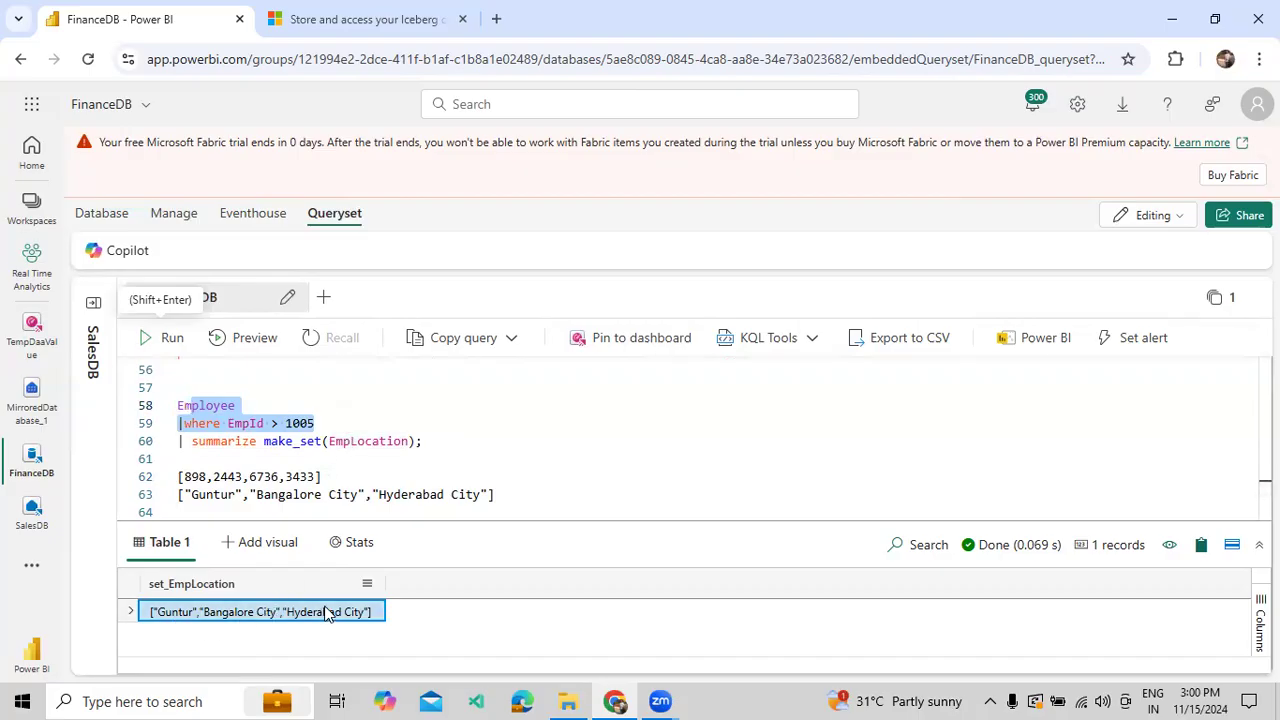
Delete the pasted arrays on lines 62 and 63, and rerun the Employee query on lines 58 to 60
drag(451, 494, 138, 462)
key(Delete)
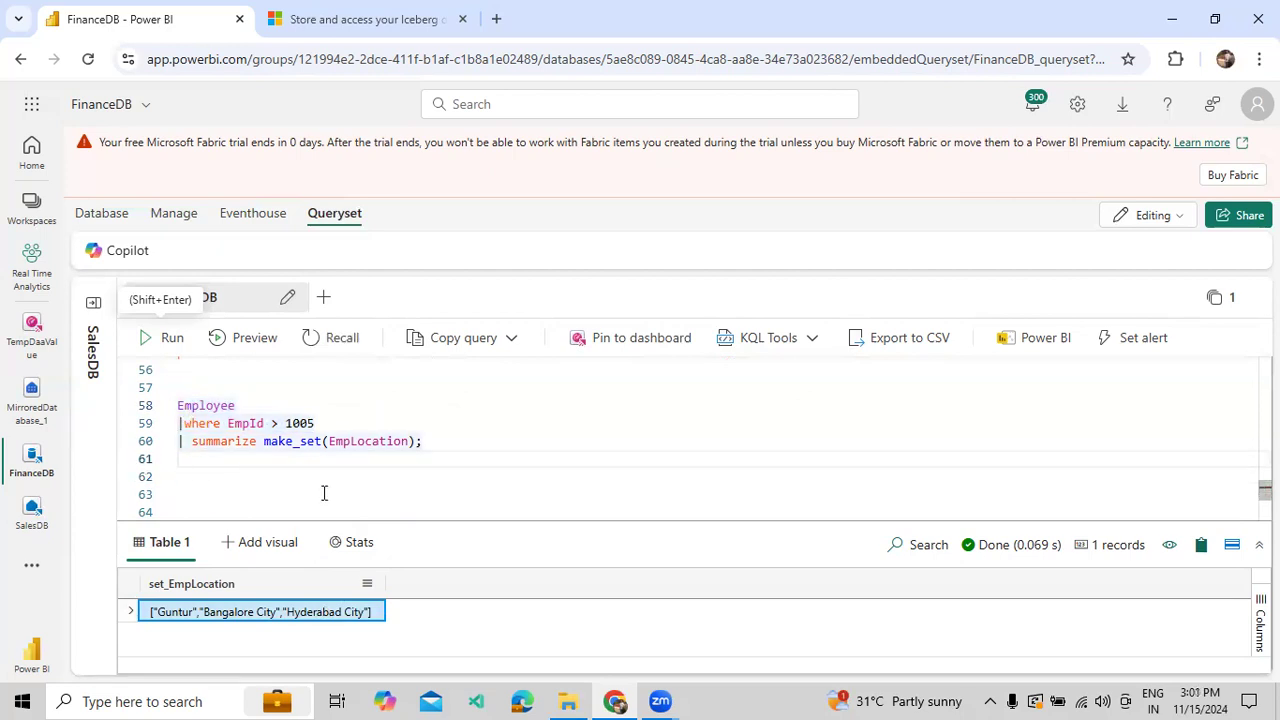
scroll(327, 491, up, 1)
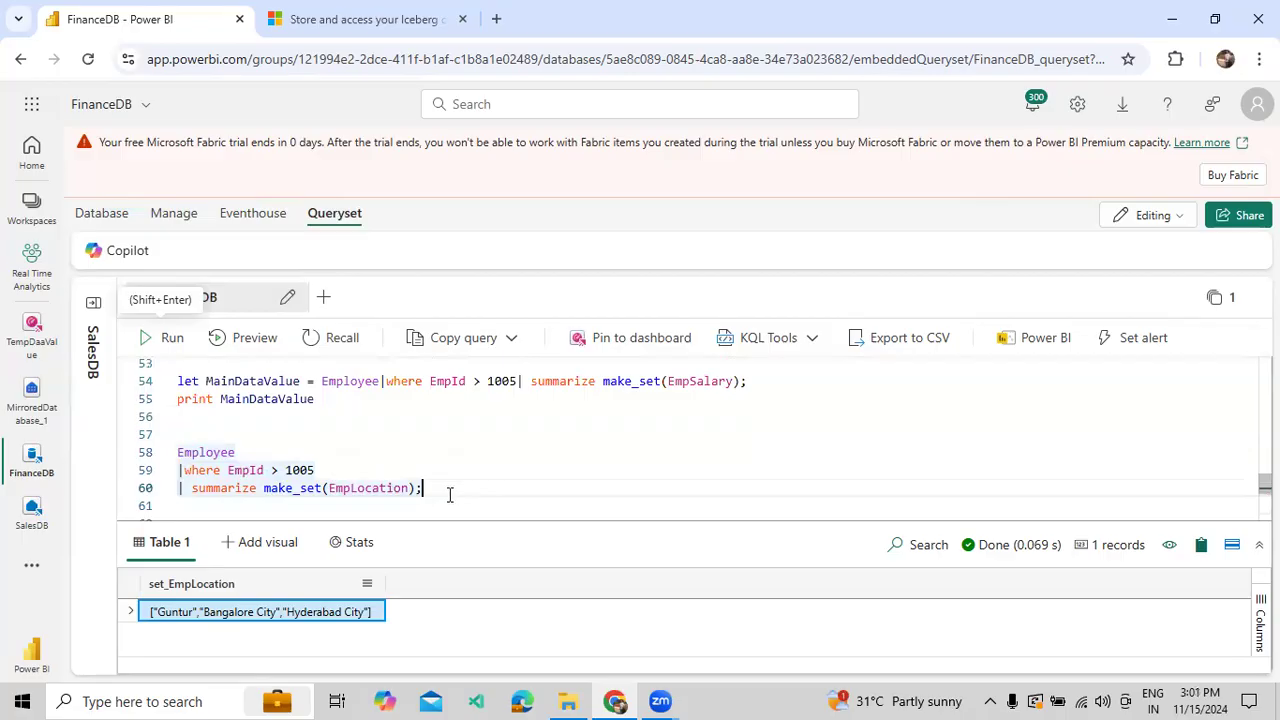
drag(455, 490, 165, 452)
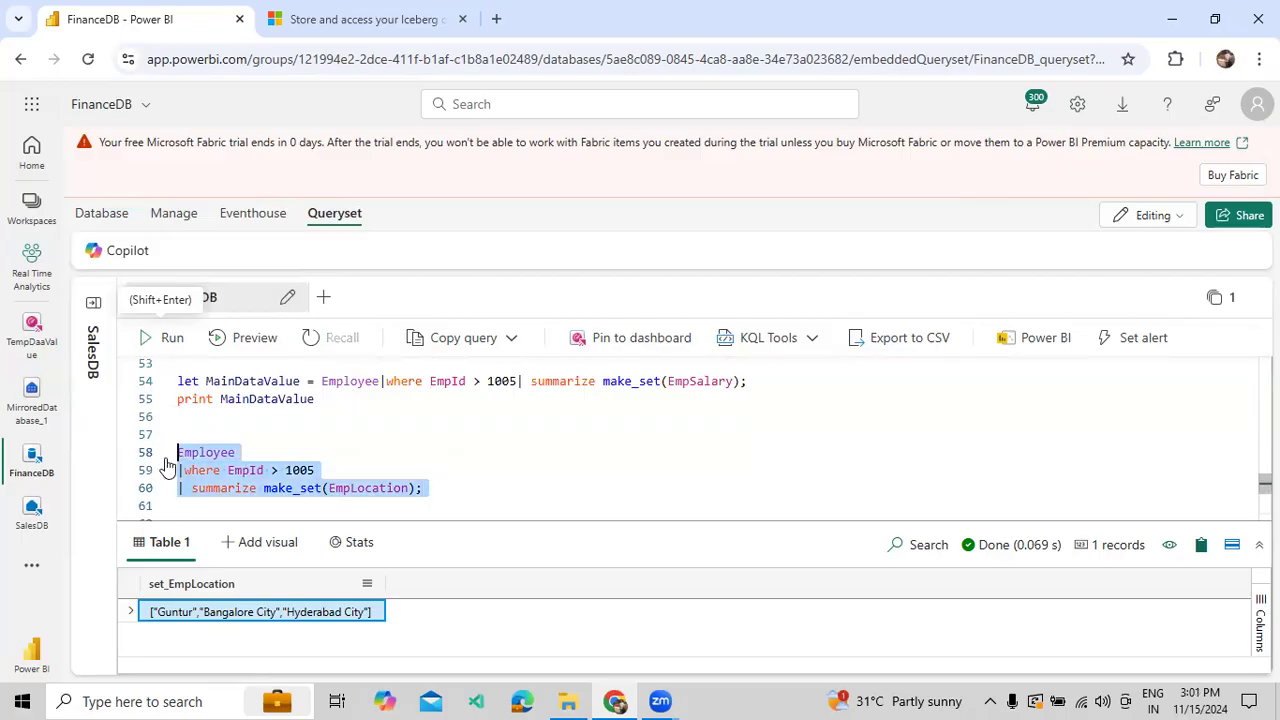
click(150, 338)
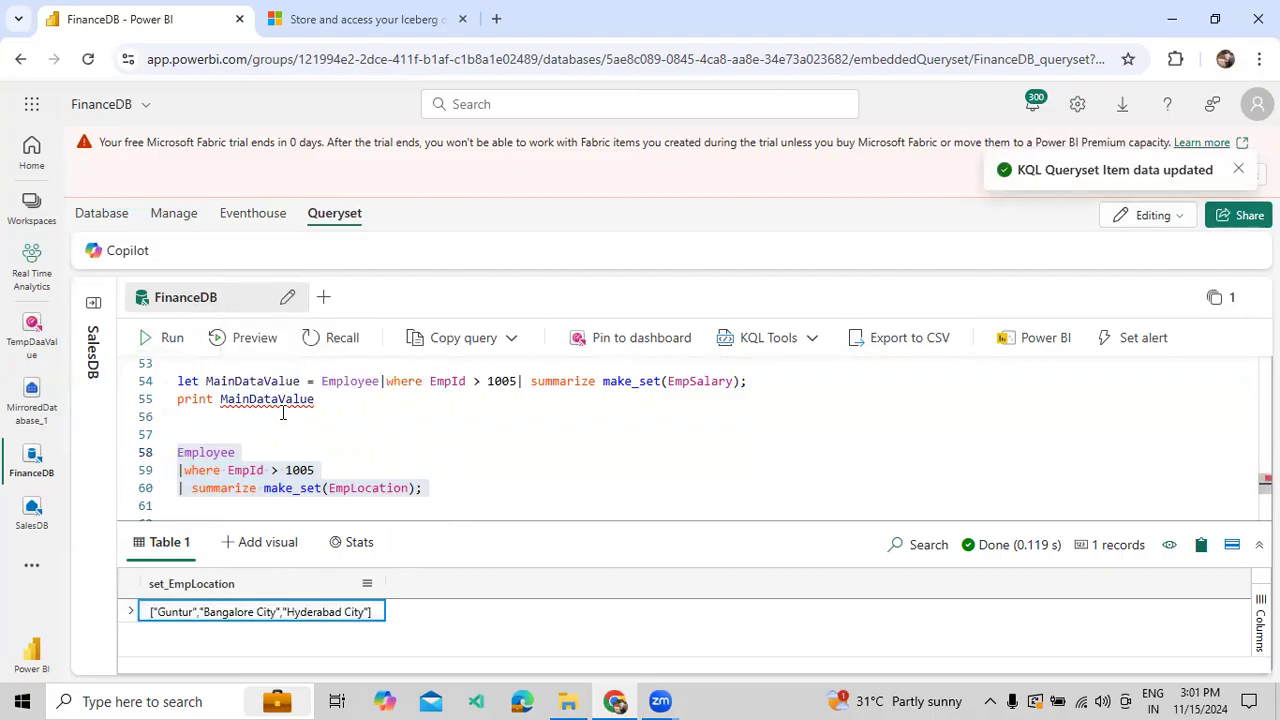
Run the MainDataValue let statement and its print on lines 54 and 55, and read the returned message
drag(337, 398, 171, 377)
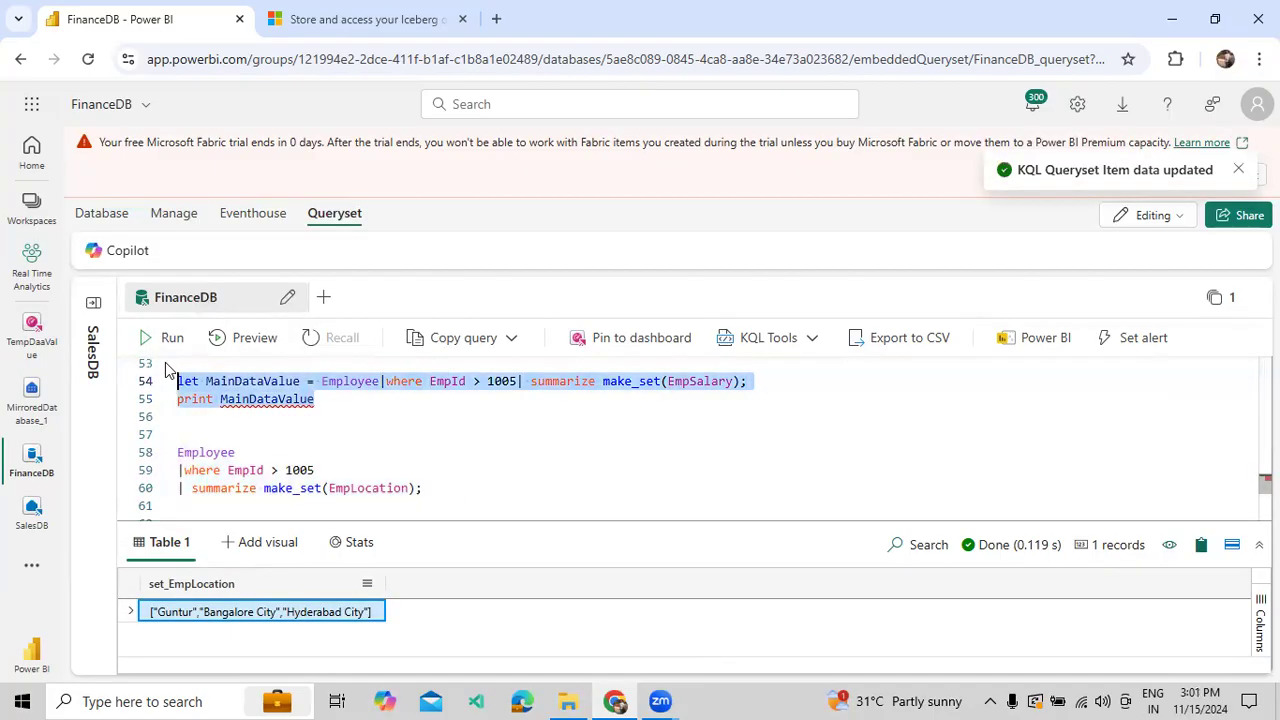
click(166, 340)
drag(278, 612, 514, 613)
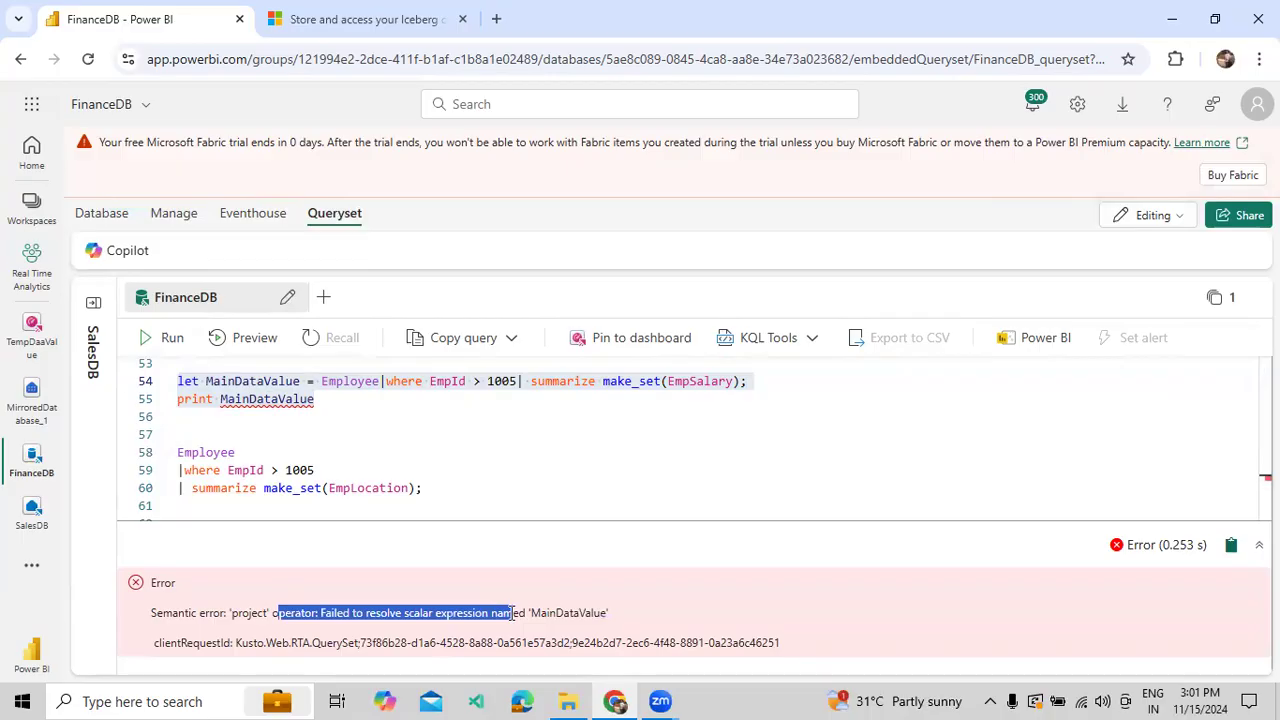
click(320, 386)
text(to)
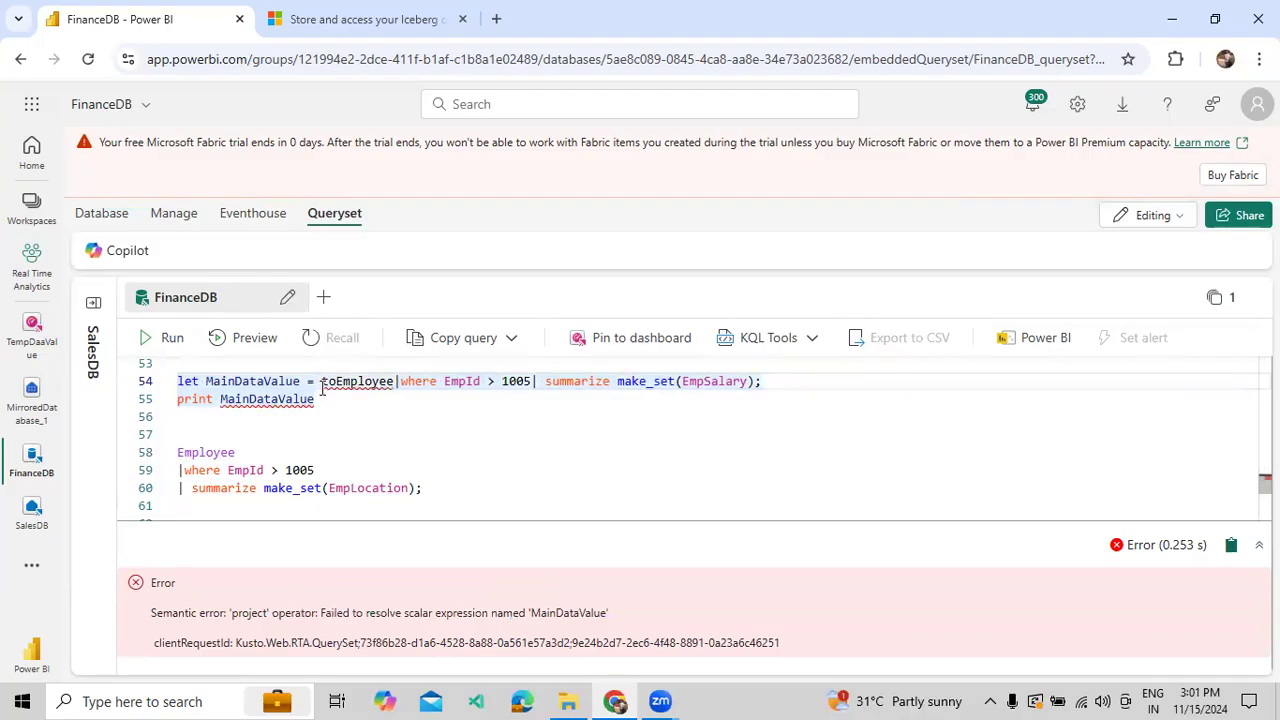
scroll(313, 459, up, 1)
double_click(343, 386)
double_click(332, 476)
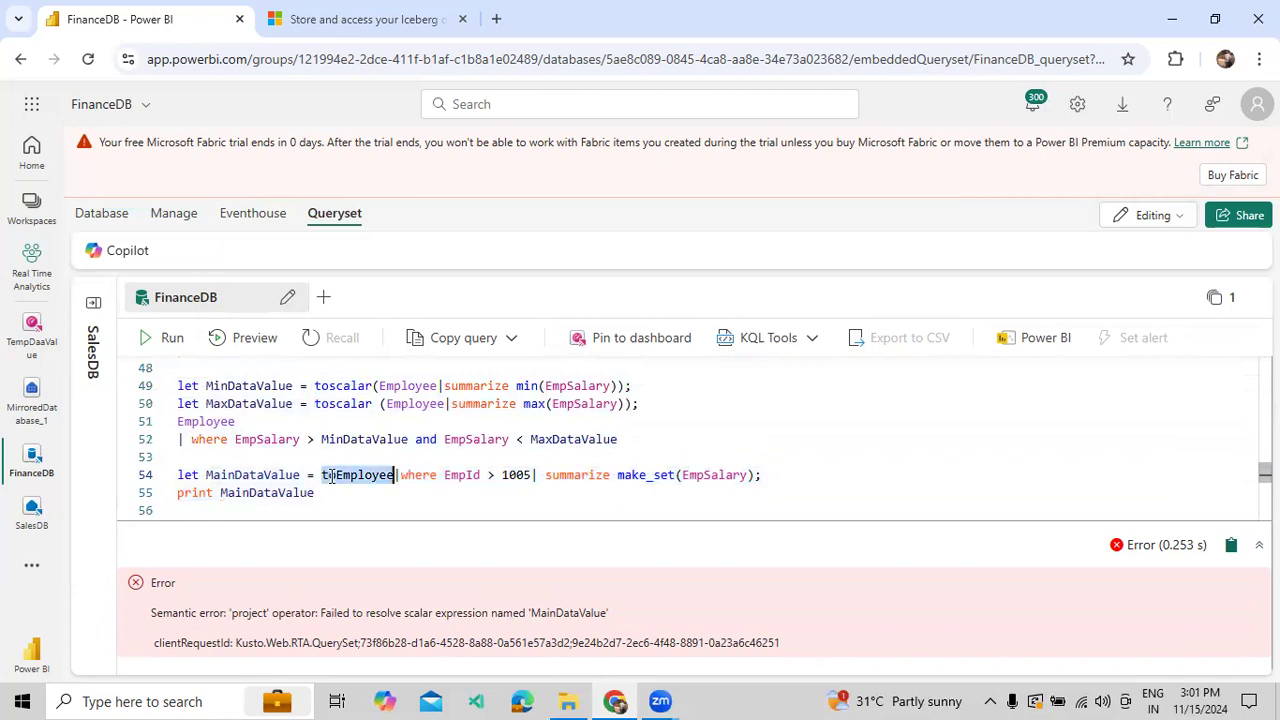
scroll(320, 477, down, 3)
scroll(329, 463, up, 1)
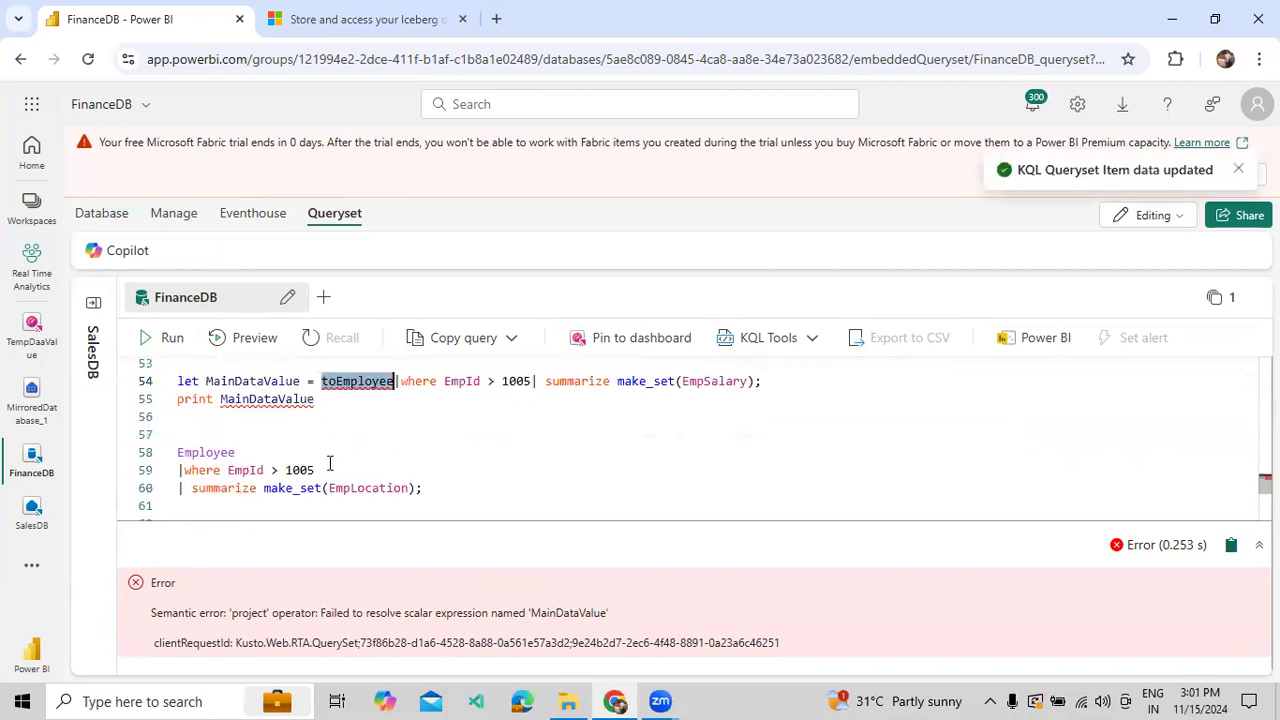
click(336, 381)
key(BackSpace)
key(BackSpace)
Wrap the Employee expression on line 54 in toscalar() and run the MainDataValue statements on lines 54 and 55
text(()
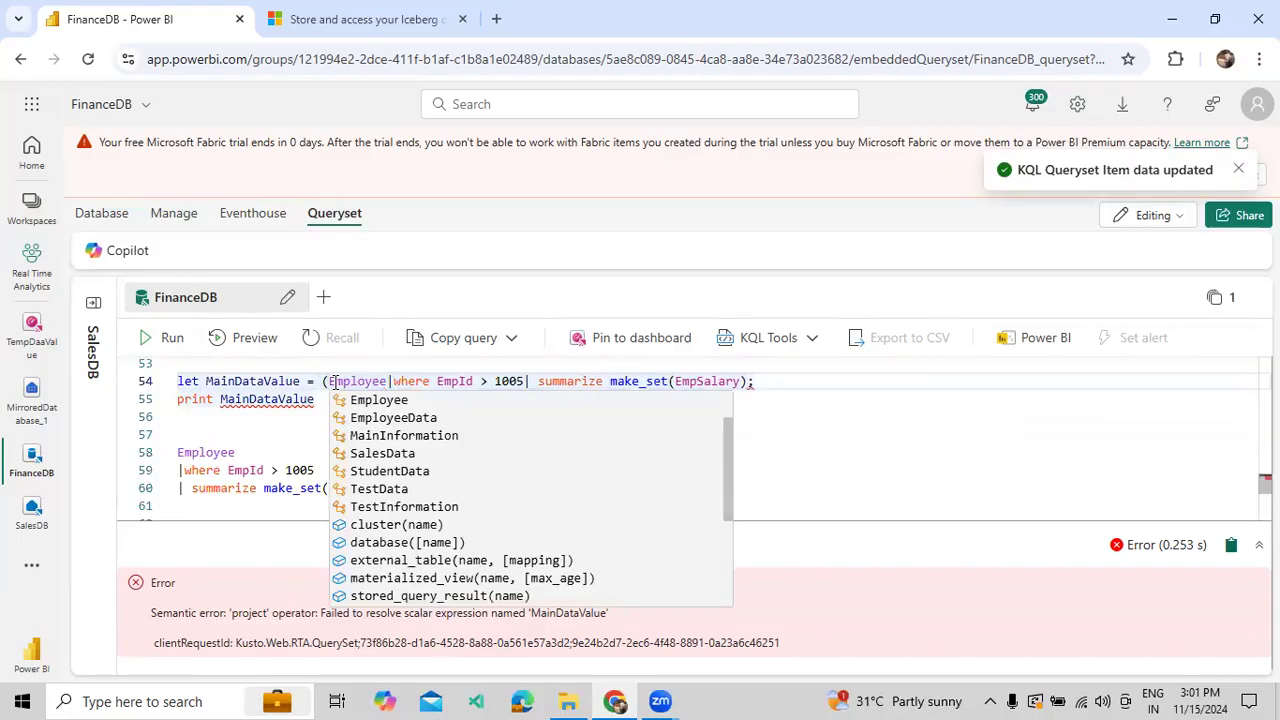
key(Left)
text(toscalar)
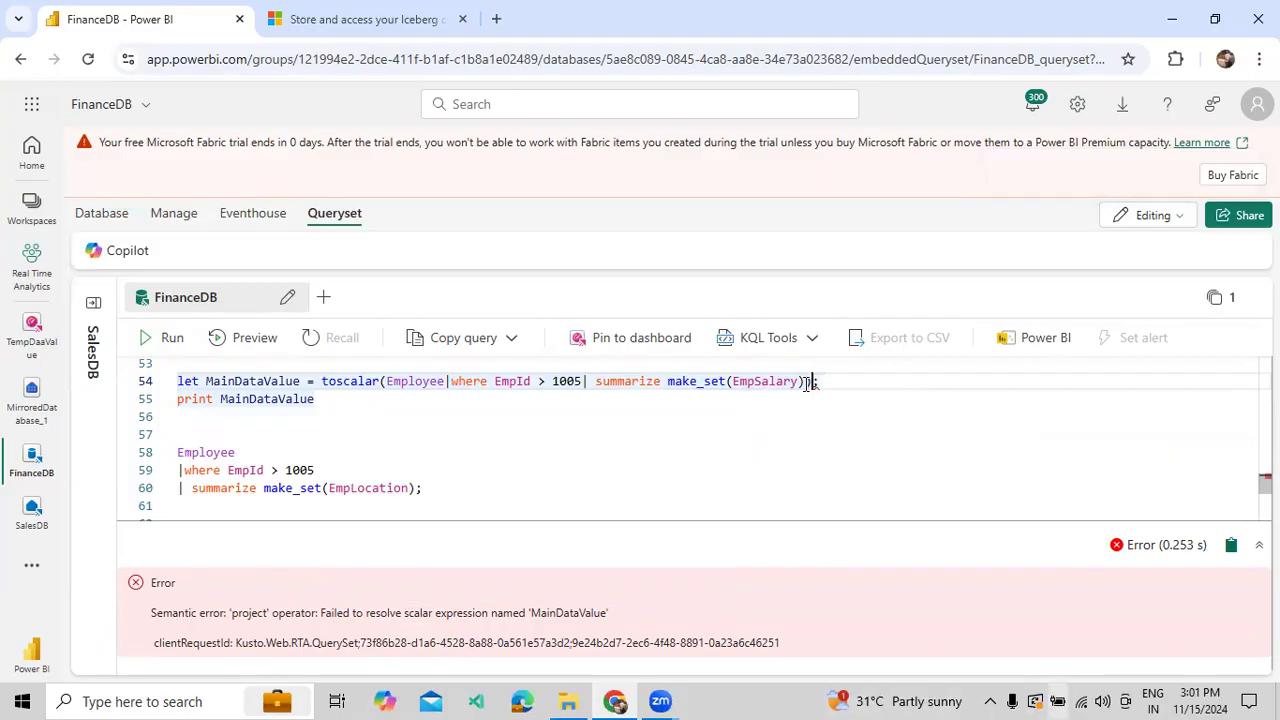
drag(348, 401, 177, 381)
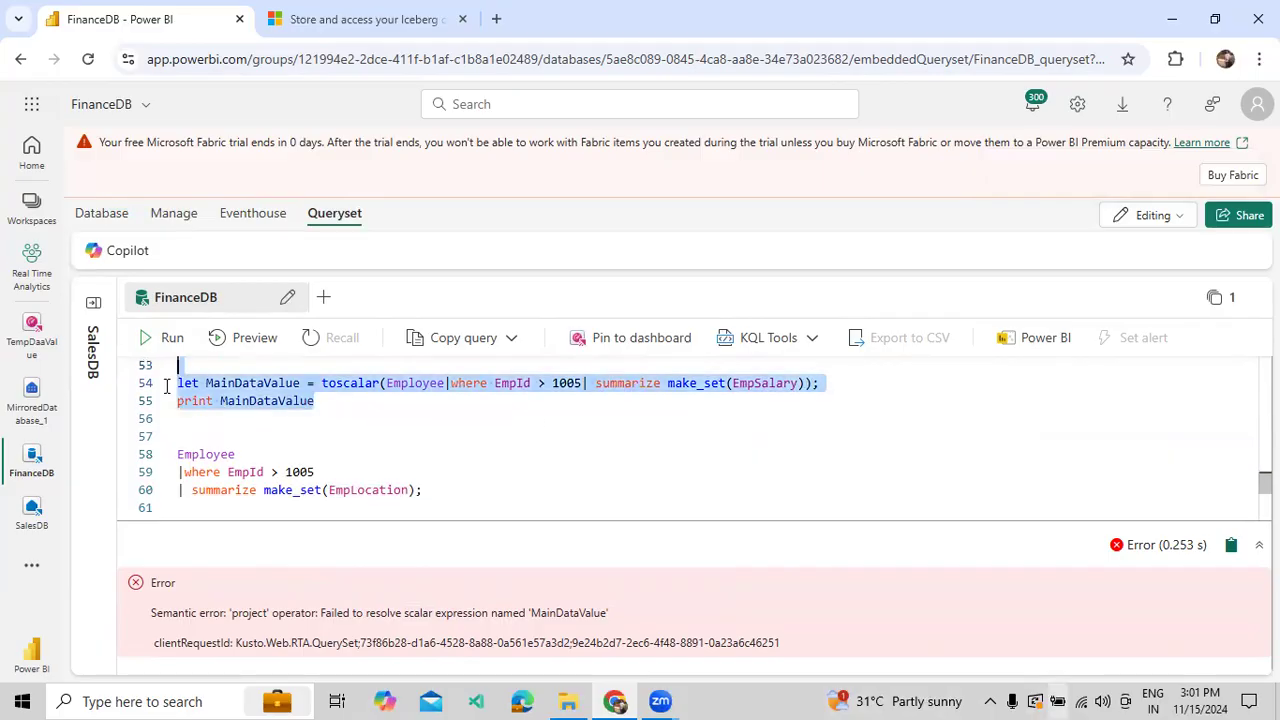
click(160, 337)
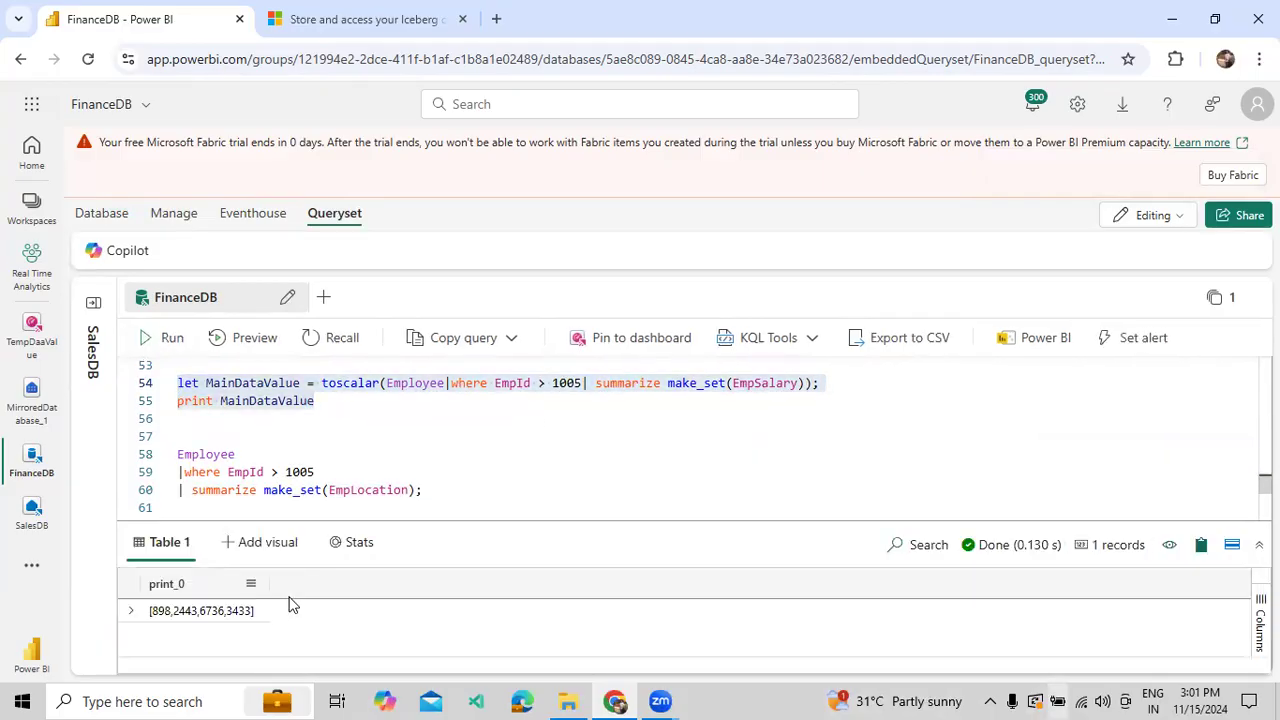
Copy the print_0 result [898,2443,6736,3433] onto line 63, below the Employee query
click(230, 618)
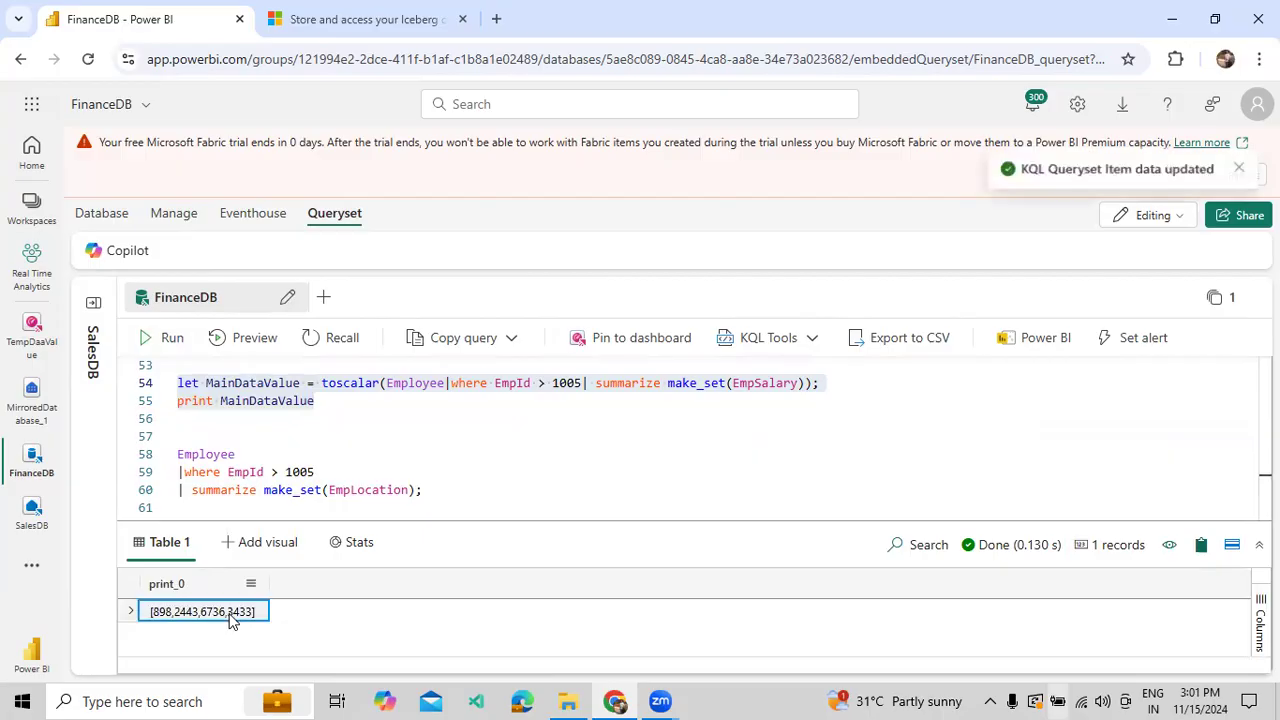
right_click(230, 618)
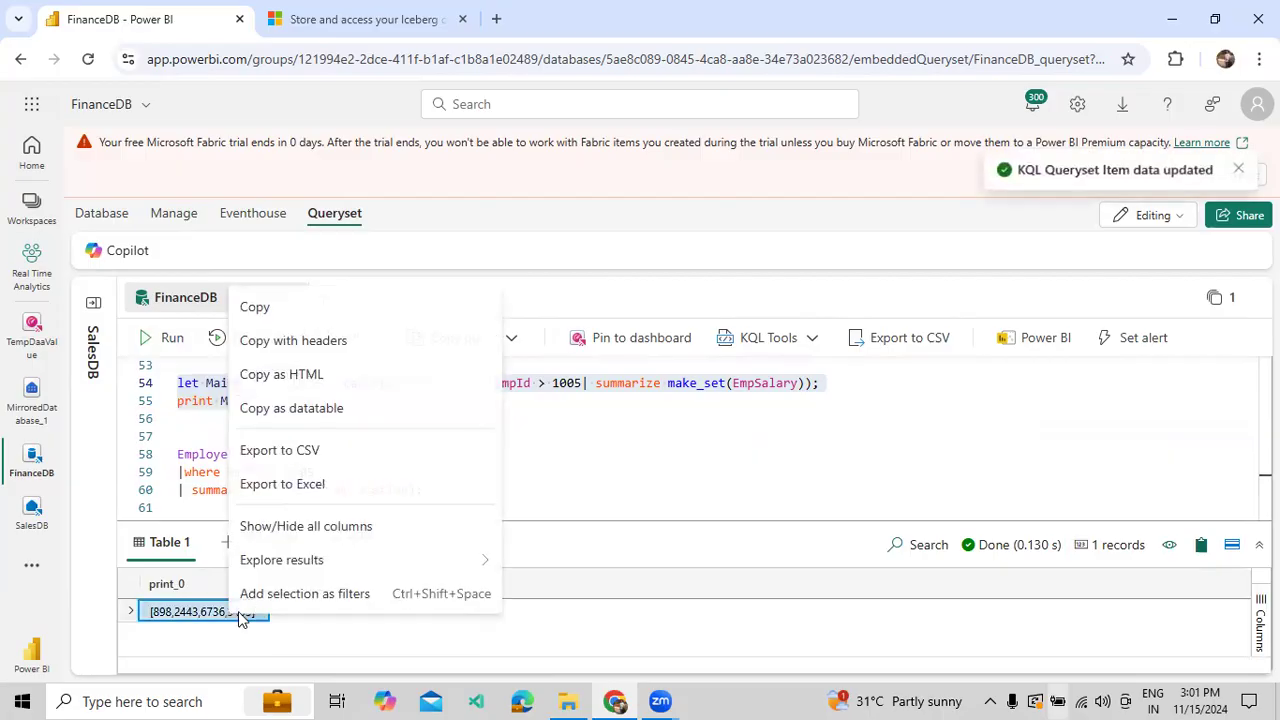
click(278, 310)
click(416, 497)
key(Return)
key(Return)
key(ctrl+v)
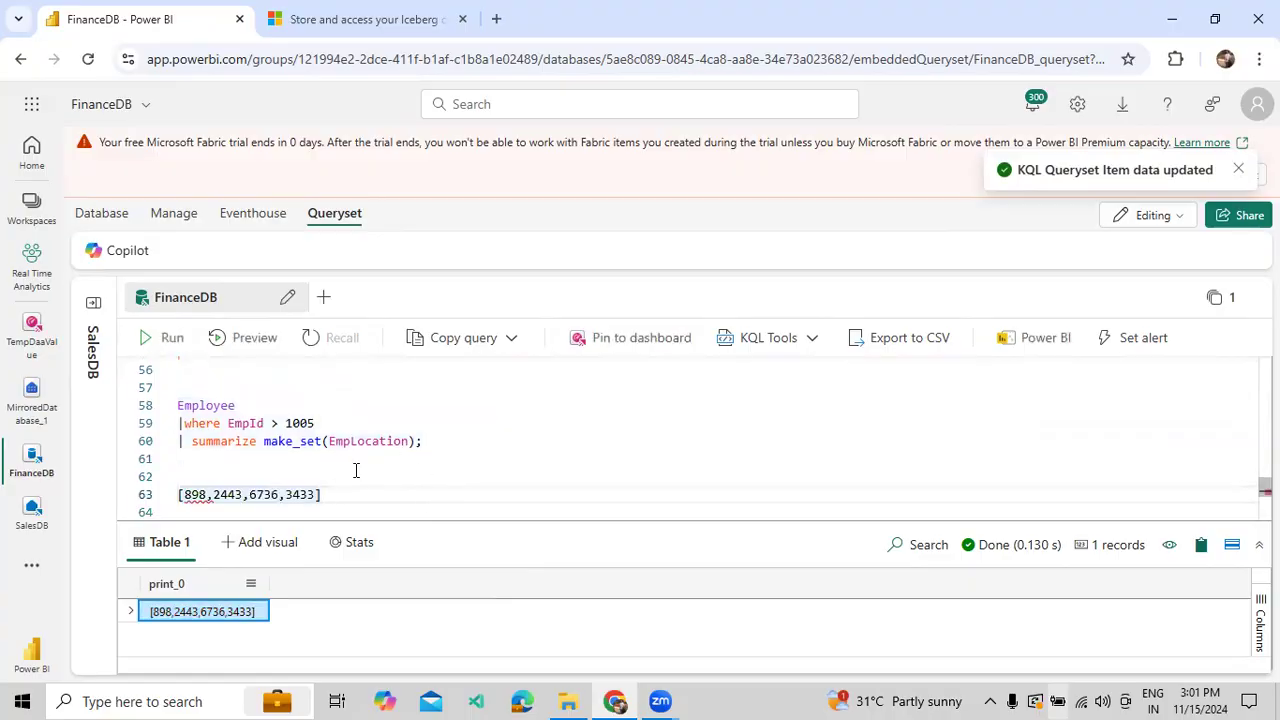
Rerun the MainDataValue let and print statements on lines 54 and 55, and review the printed array
scroll(301, 457, up, 1)
scroll(305, 450, up, 1)
drag(331, 452, 177, 430)
click(170, 337)
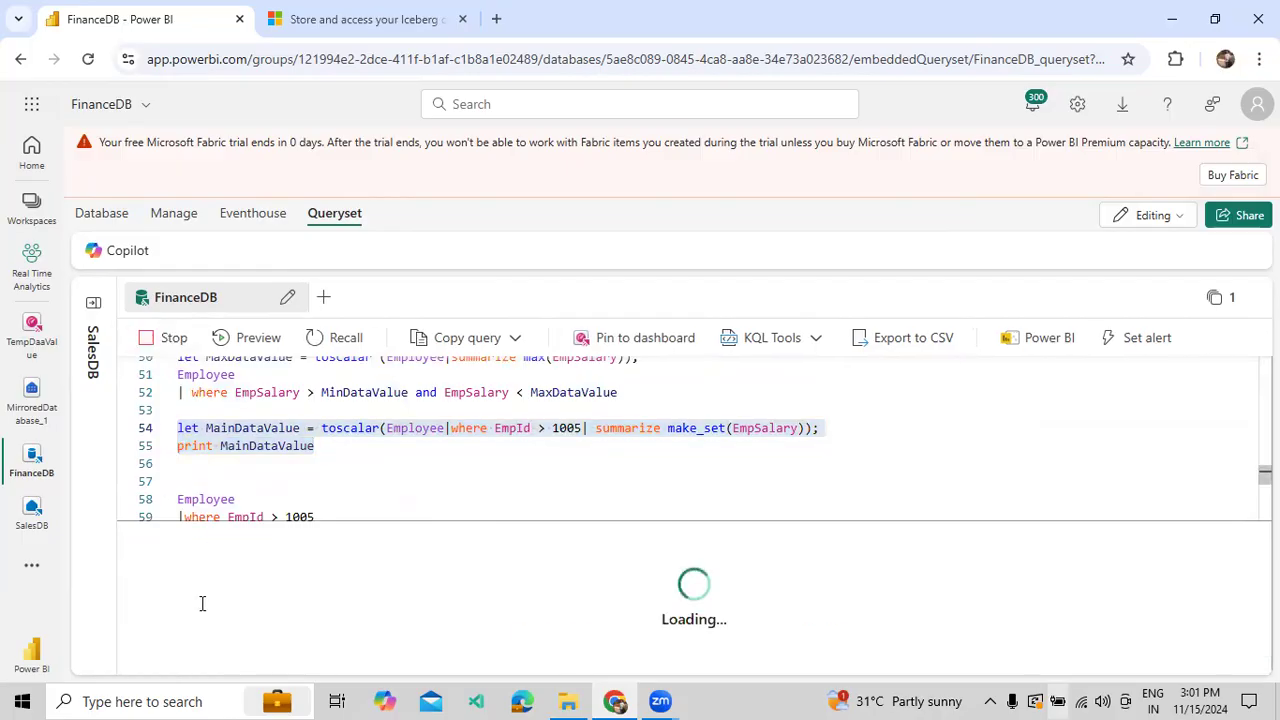
scroll(263, 480, down, 1)
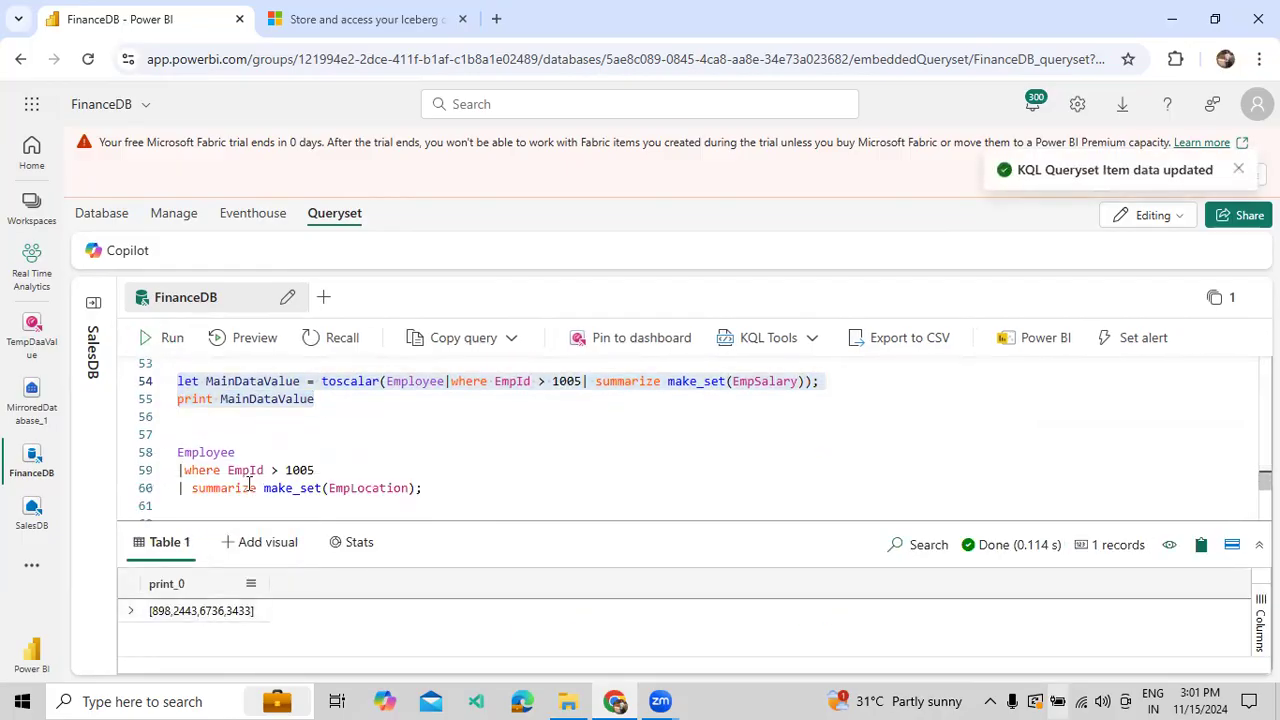
scroll(248, 484, down, 1)
scroll(358, 474, up, 2)
Change EmpSalary to EmpLocation inside make_set on line 54 and run lines 54 and 55
click(766, 428)
double_click(765, 428)
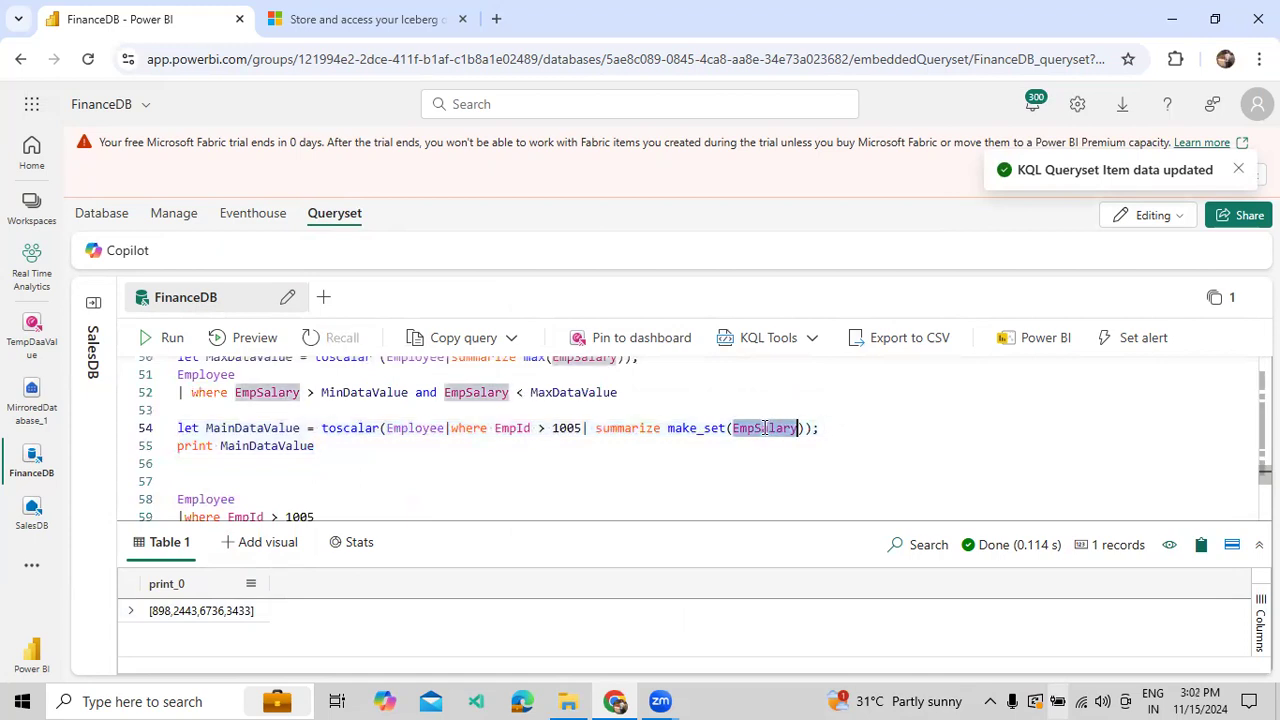
text(Emp)
key(Tab)
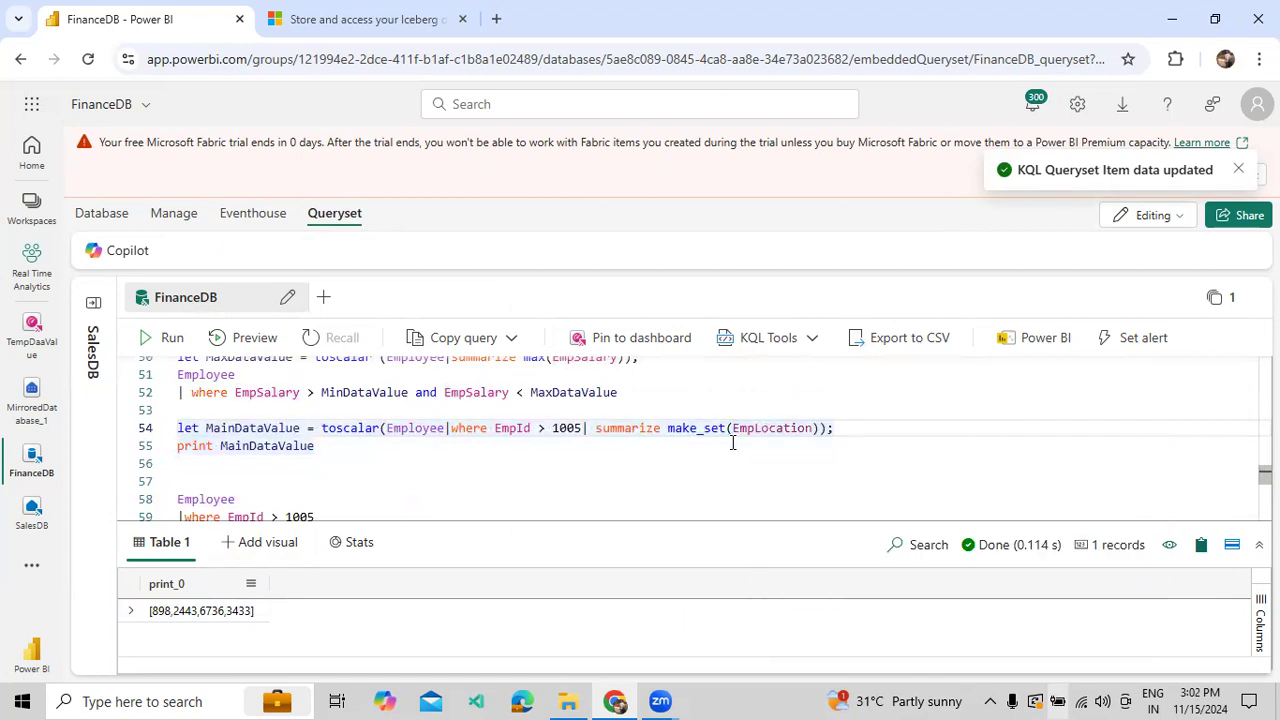
drag(335, 446, 172, 428)
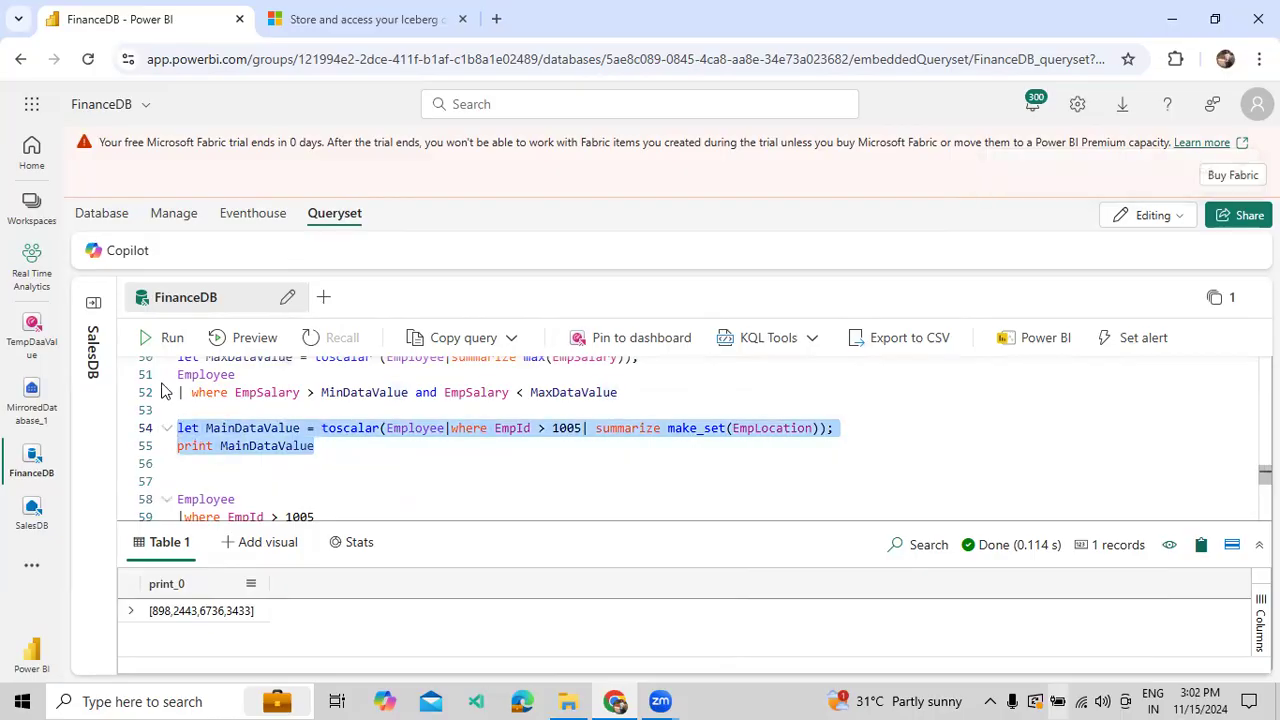
click(160, 337)
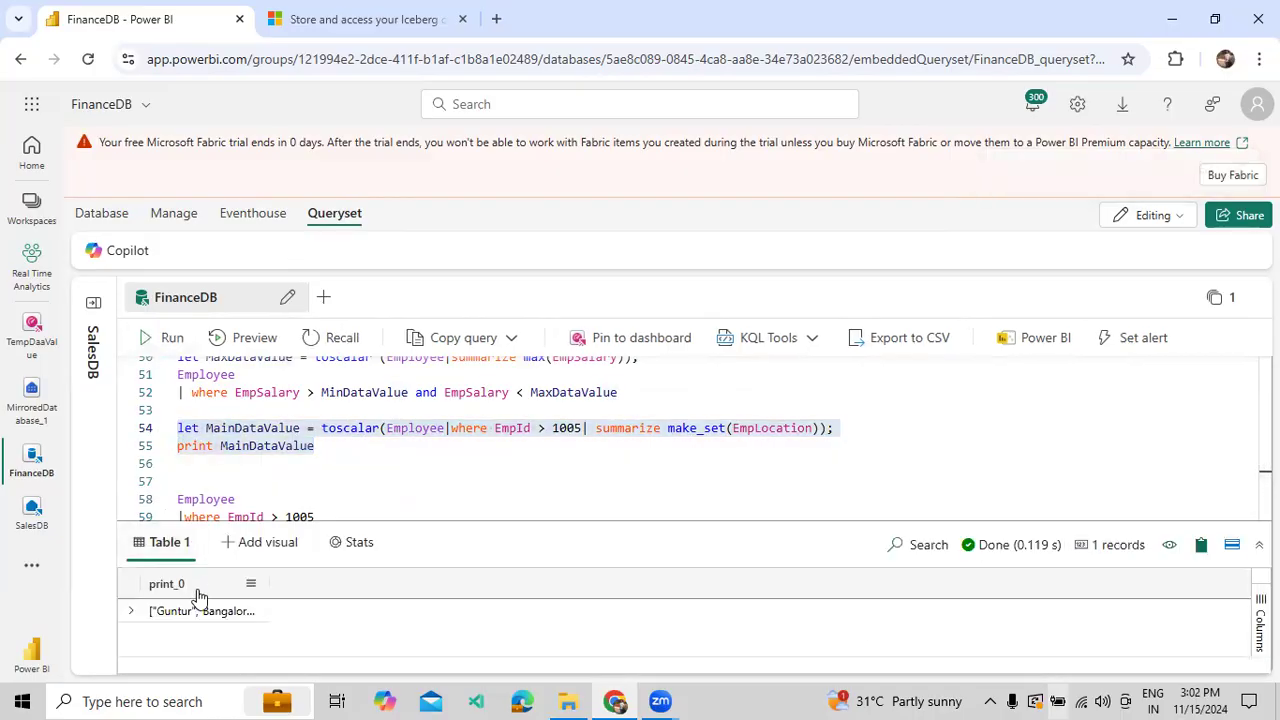
Widen the print_0 column, copy its ["Guntur","Bangalore City","Hyderabad City"] result onto line 64, and select both pasted arrays
drag(262, 583, 449, 586)
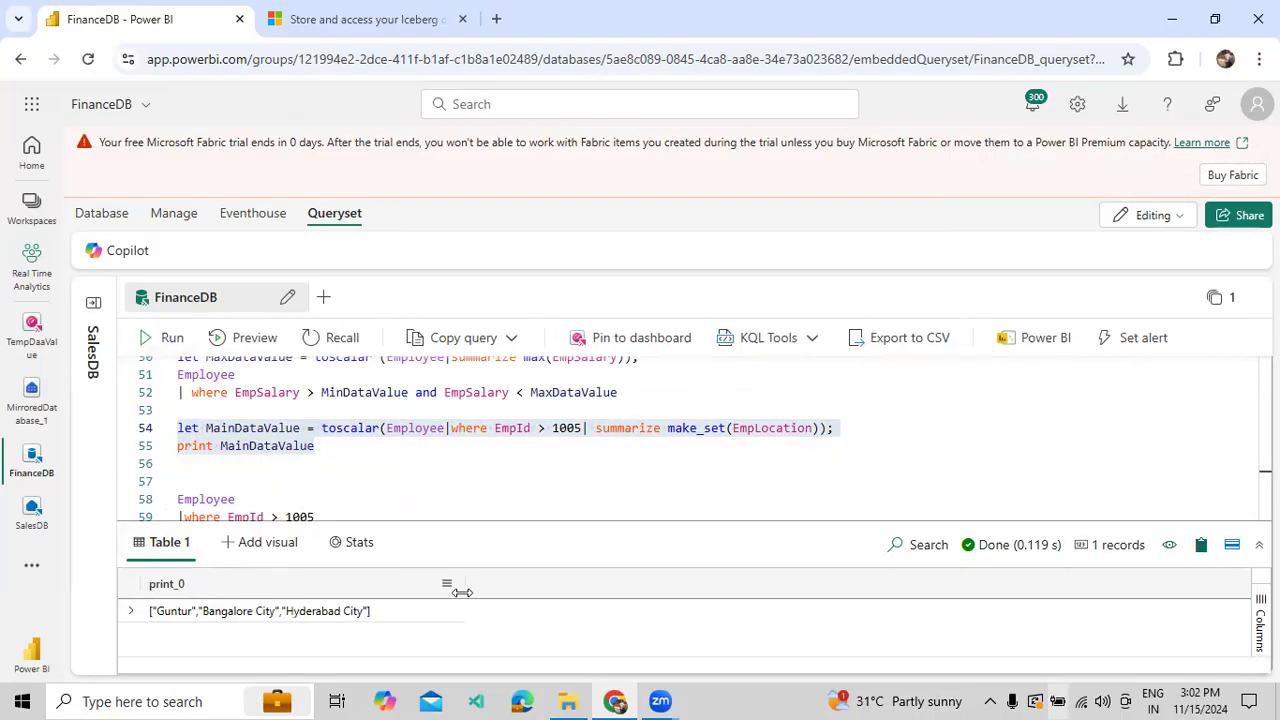
click(358, 609)
scroll(366, 480, down, 2)
click(367, 489)
key(Return)
text(["Guntur","Bangalore City","Hyderabad City"])
scroll(366, 500, down, 2)
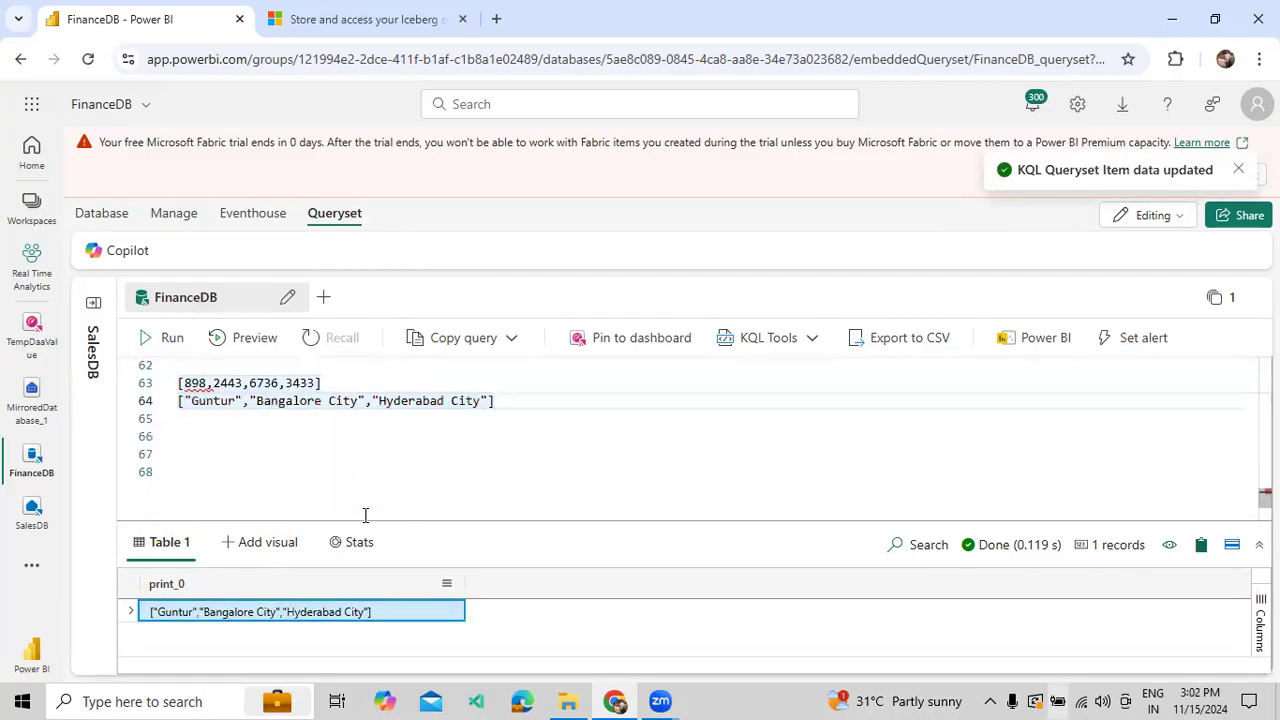
scroll(365, 515, up, 1)
drag(531, 452, 153, 428)
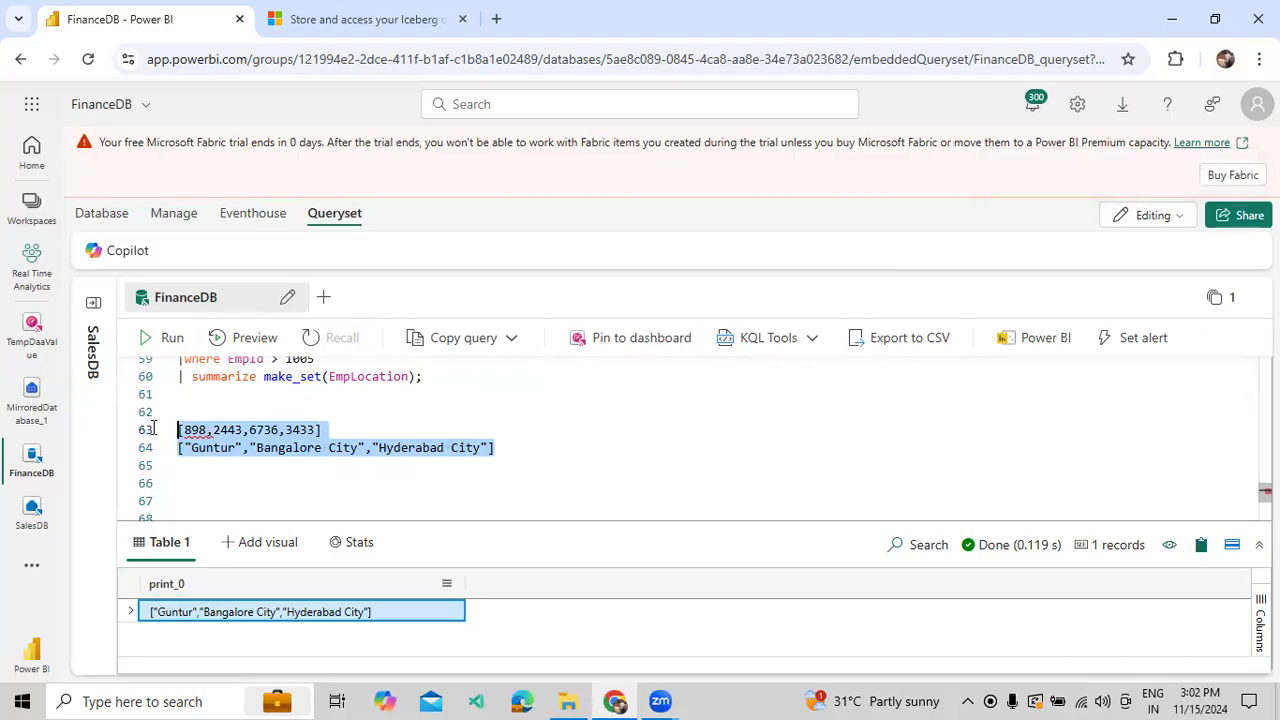
Delete the two pasted arrays on lines 63 and 64, and rerun the MainDataValue let and print statements
key(BackSpace)
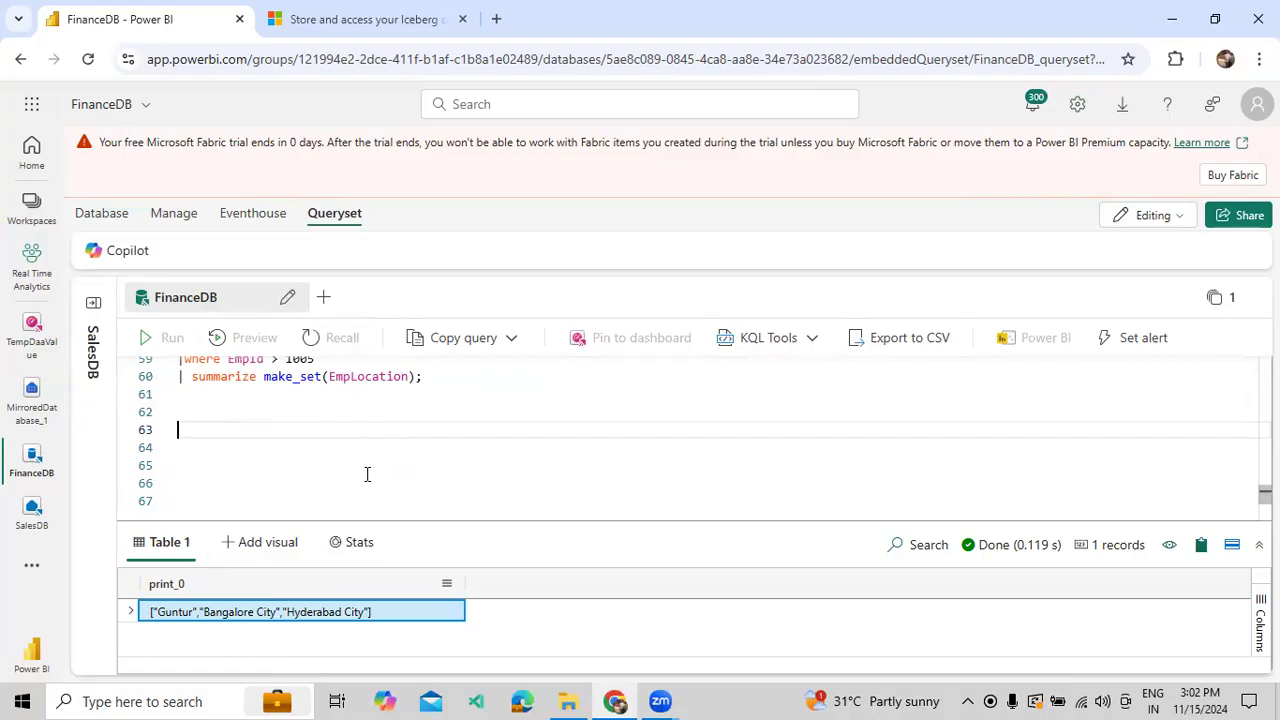
scroll(367, 474, up, 2)
scroll(555, 448, up, 1)
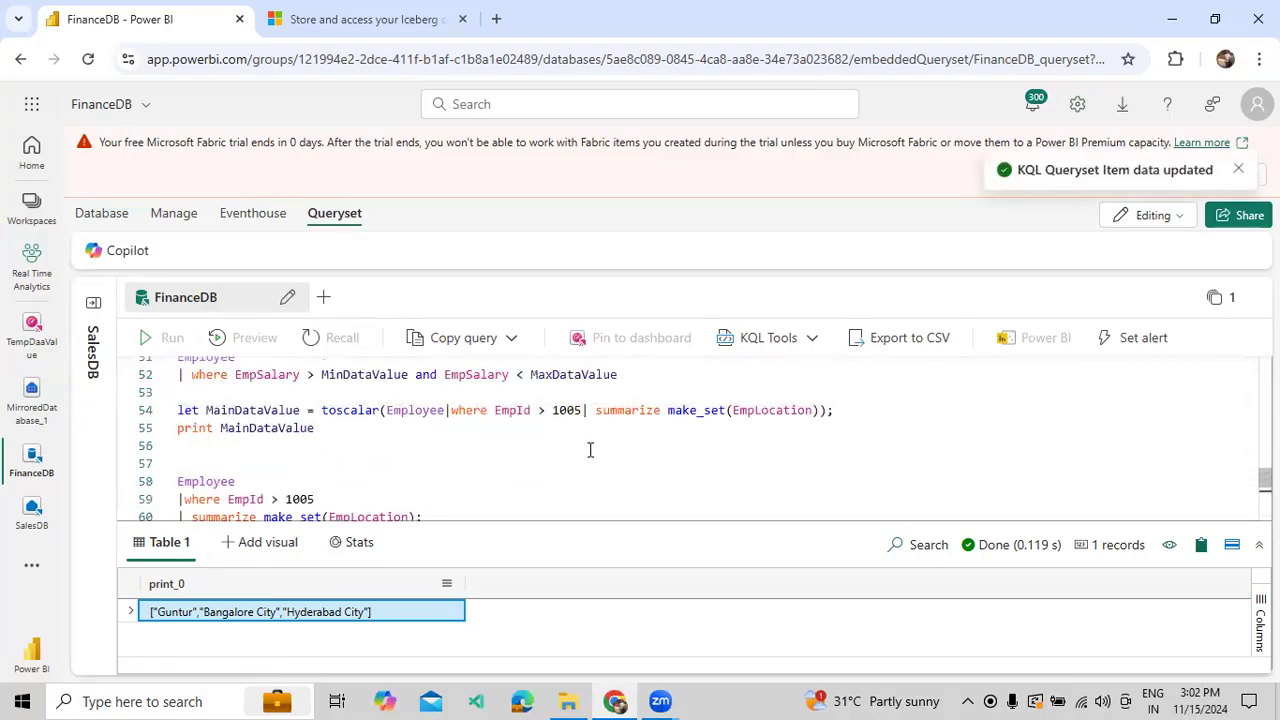
drag(352, 431, 173, 410)
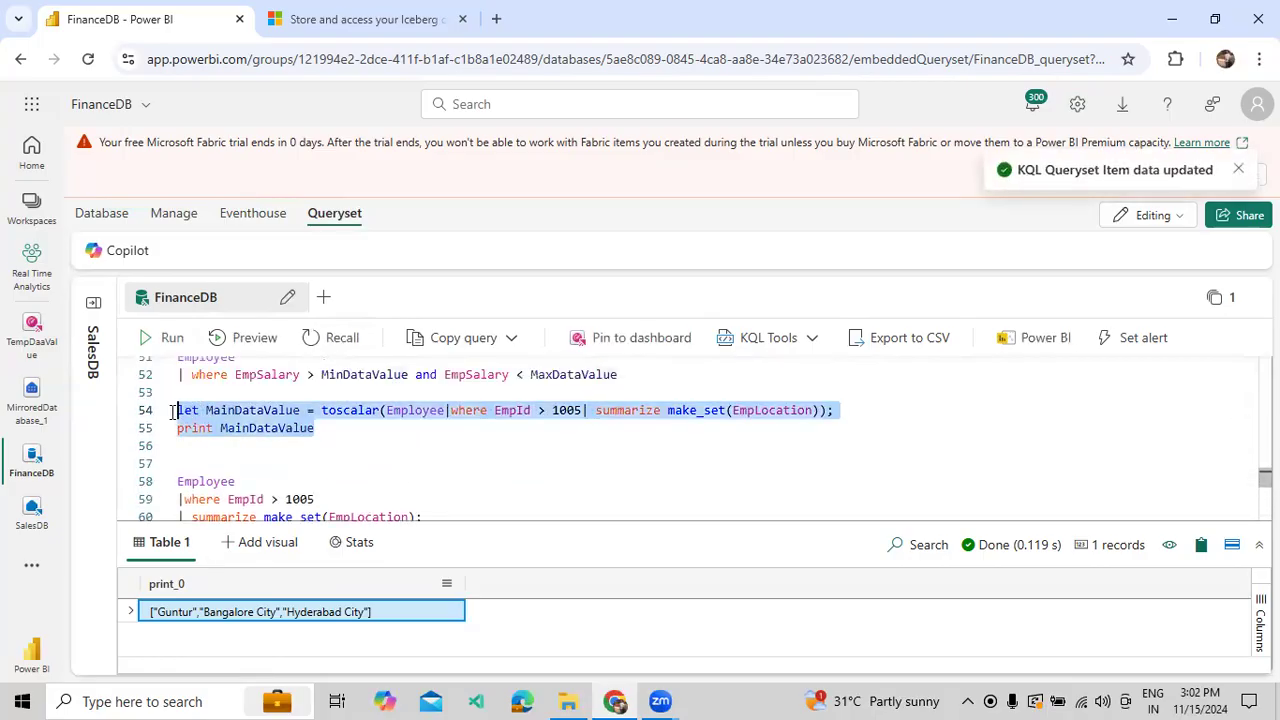
click(172, 343)
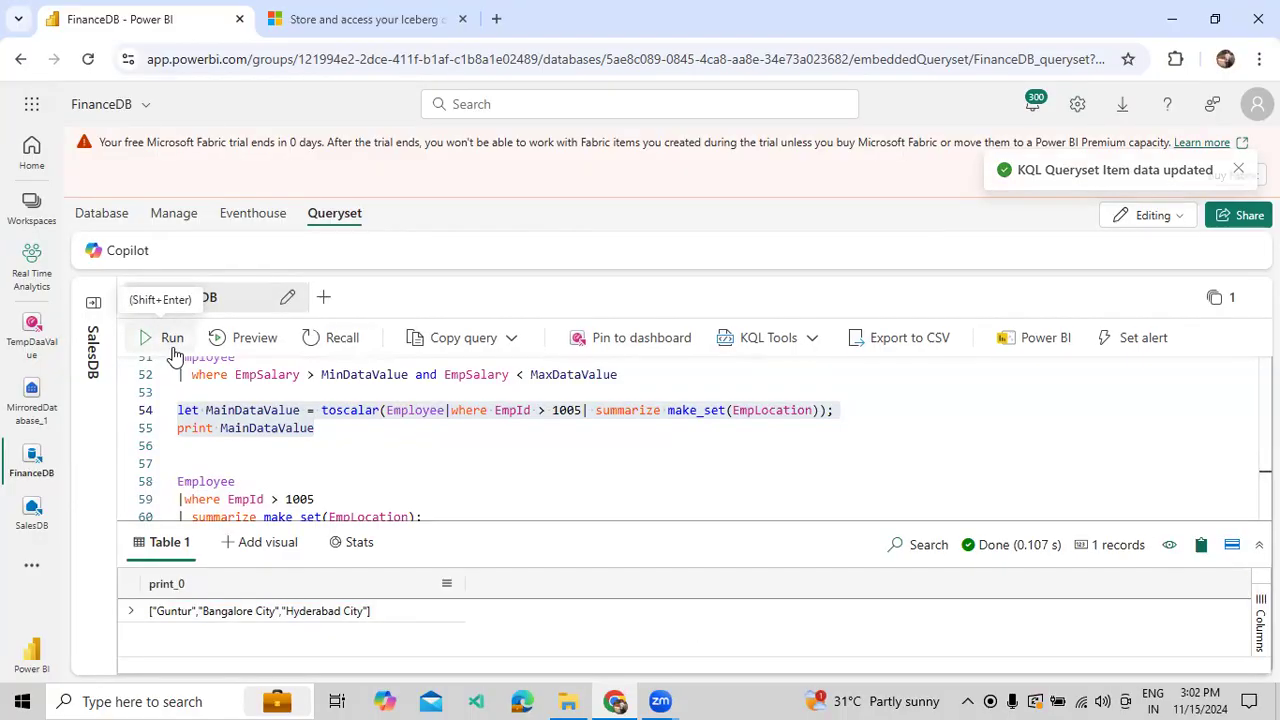
Delete the standalone Employee make_set query below the print MainDataValue statement
scroll(240, 432, down, 1)
drag(463, 465, 135, 428)
key(BackSpace)
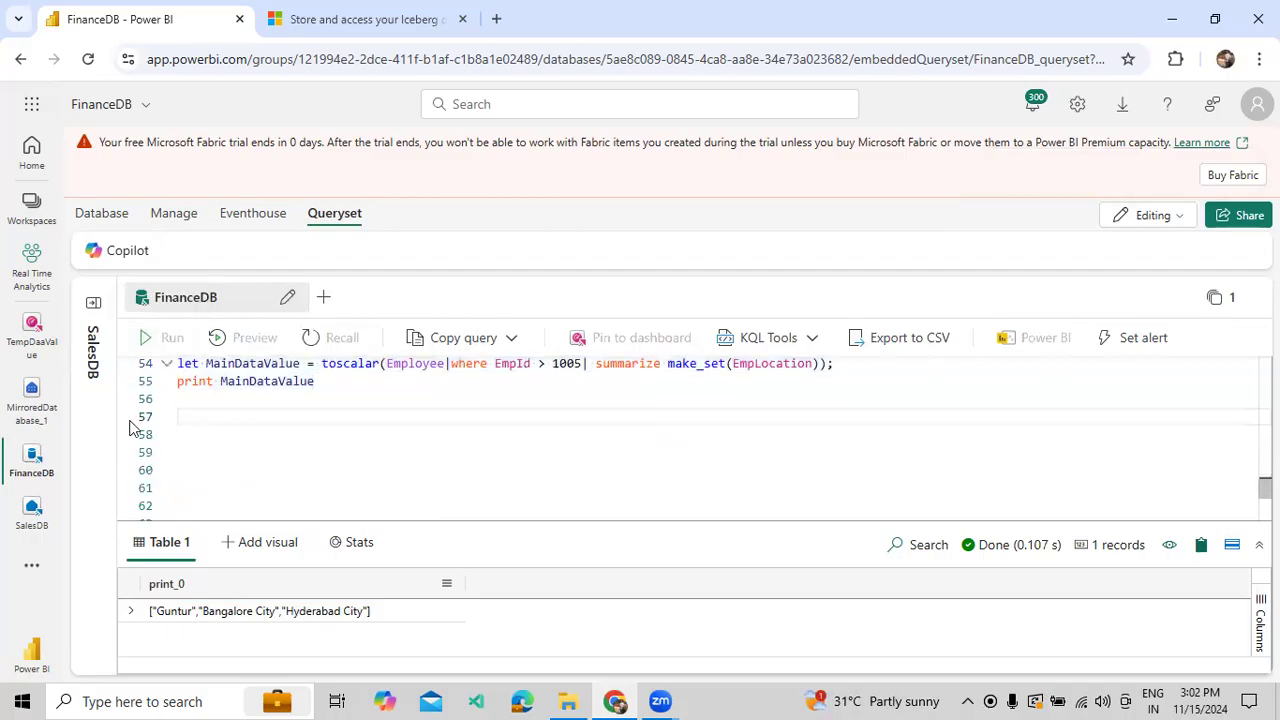
Start a new statement on line 57 reading let FinalResult = toscalar (Employee)
text(let FinalResult = tos)
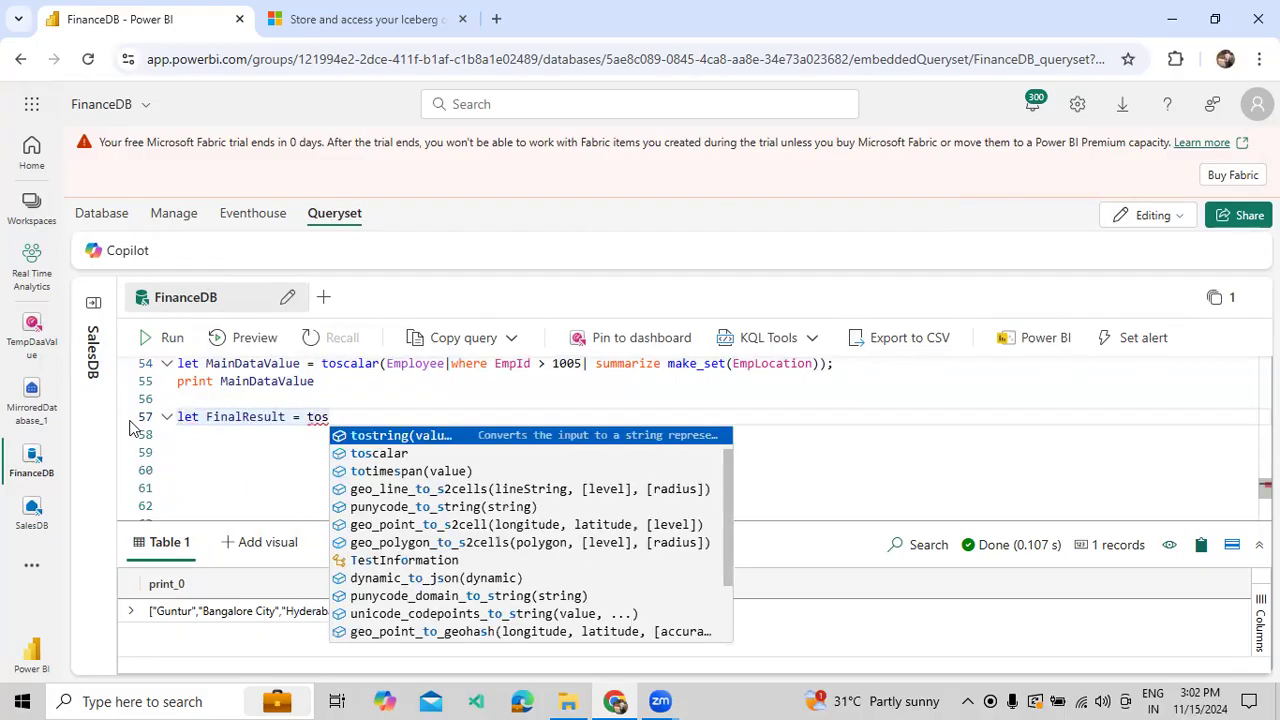
key(Escape)
key(Return)
key(BackSpace)
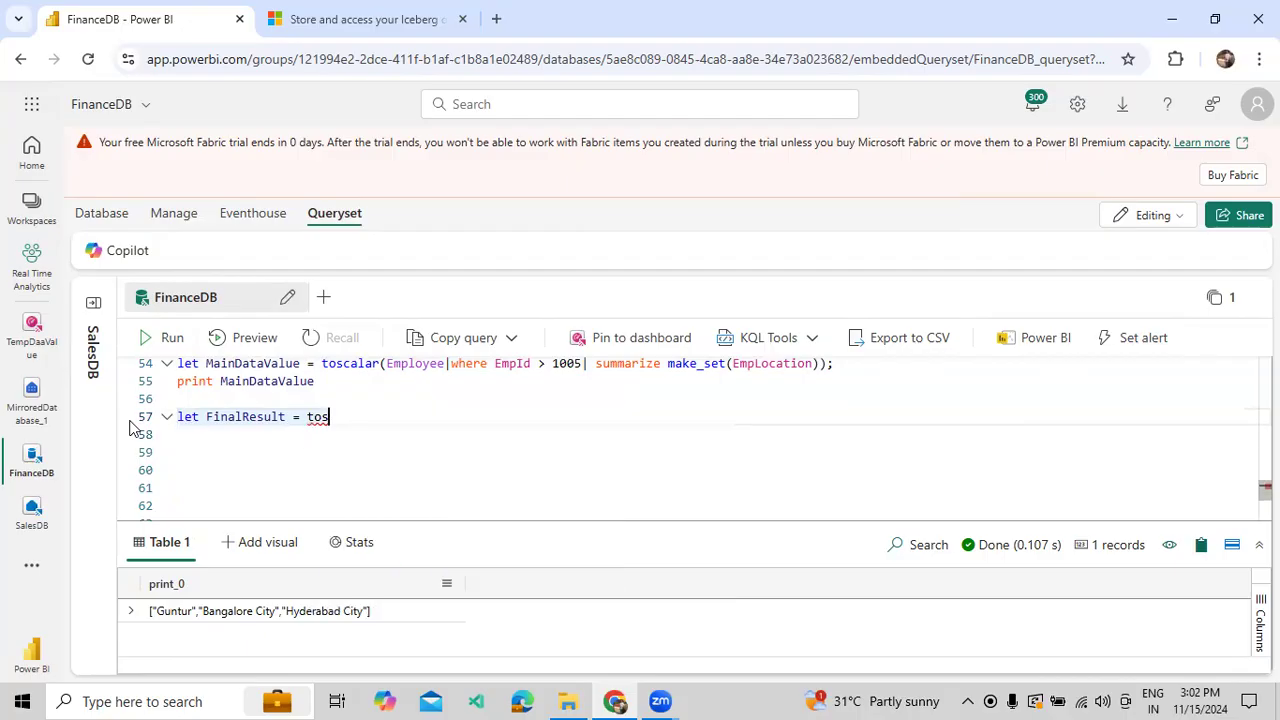
text(sc)
key(Tab)
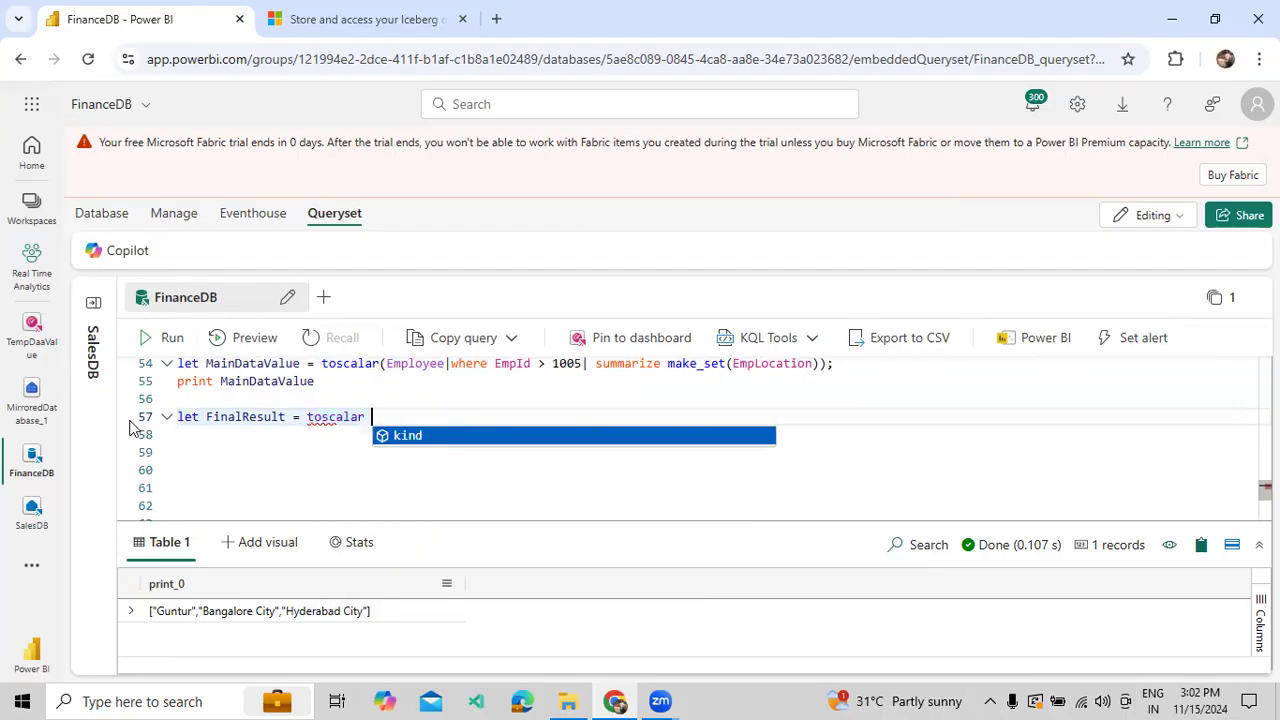
text((Em)
key(Tab)
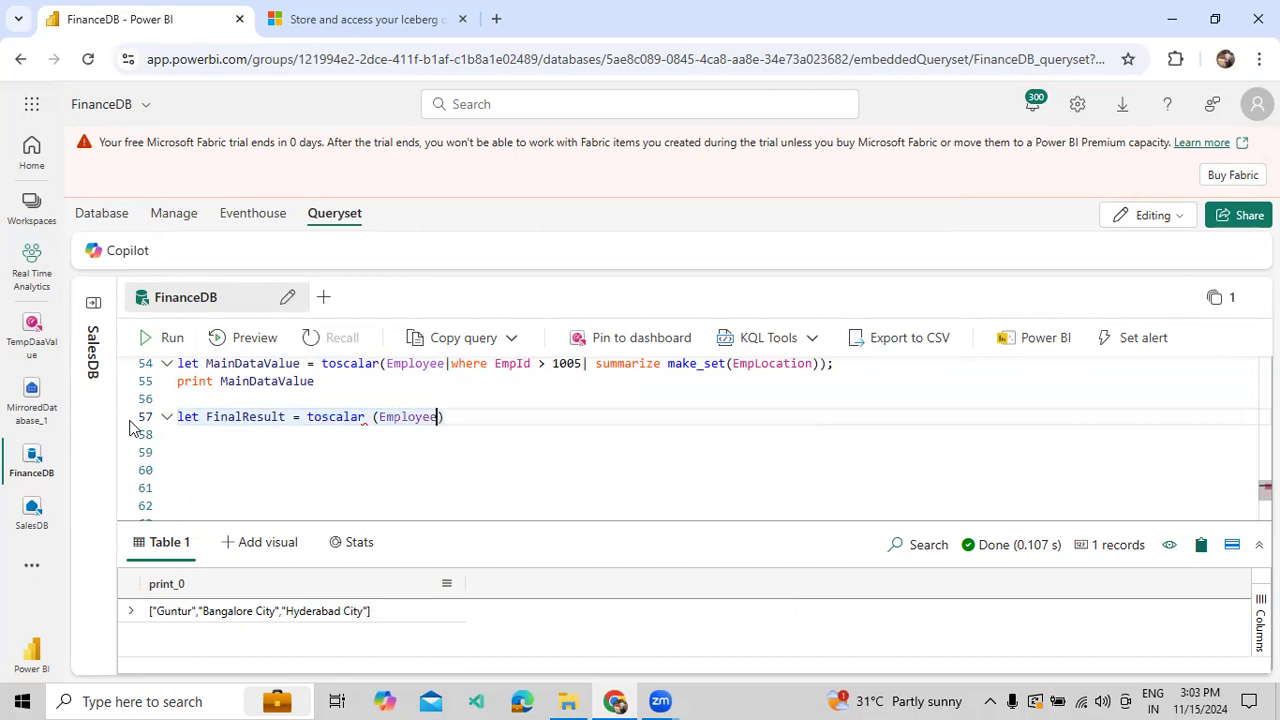
Filter the Employee table inside the FinalResult toscalar with |where EmpId > 1005
text(|wer)
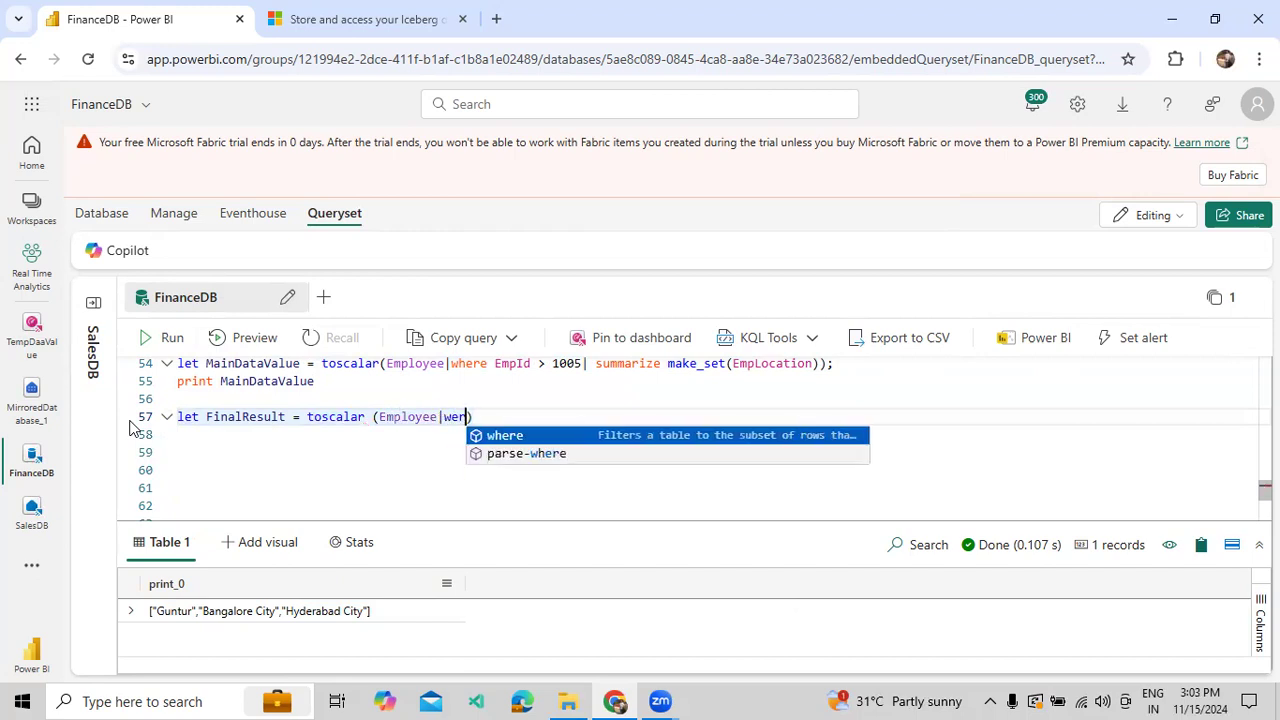
key(Tab)
text(Empid)
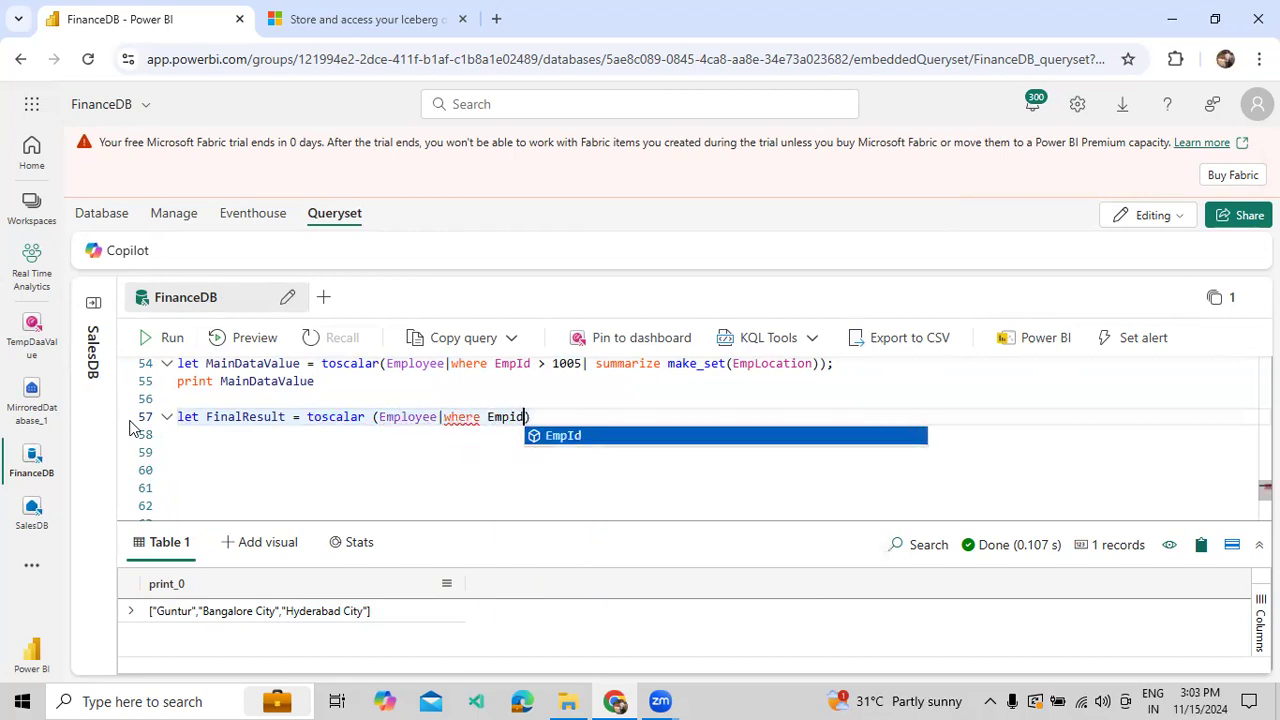
key(Tab)
text(> 1005 )
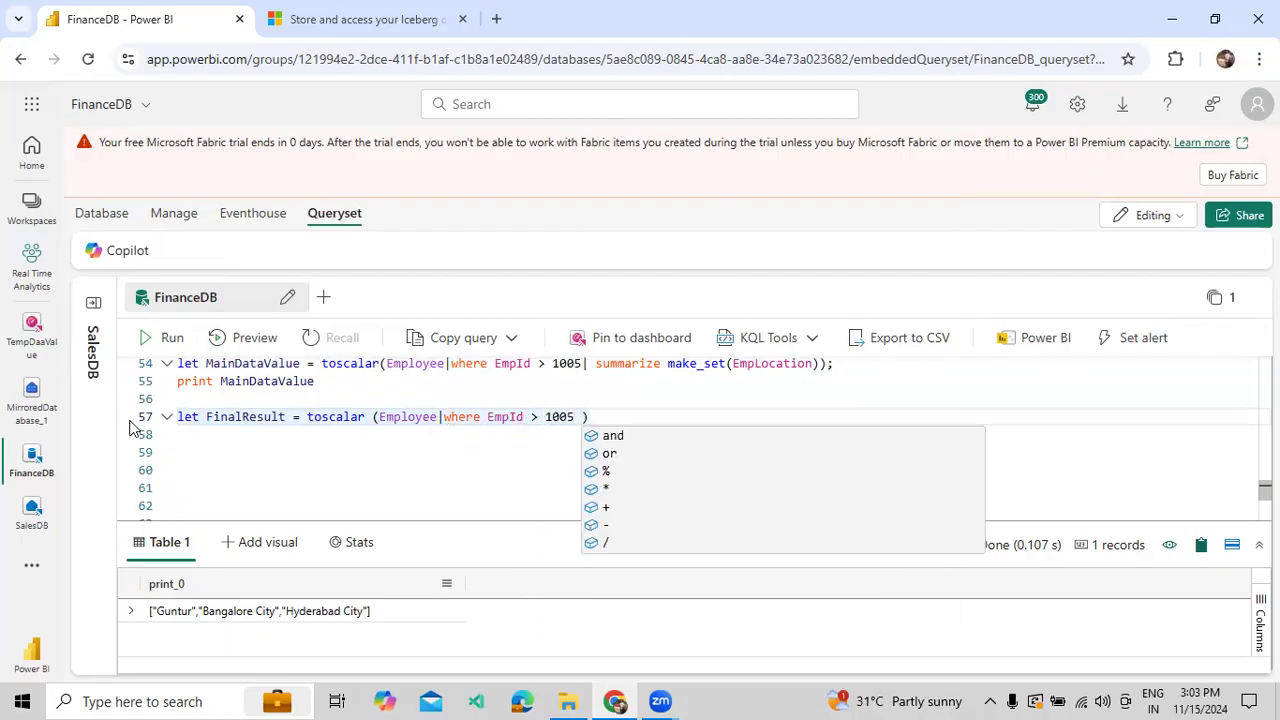
Extend the FinalResult expression with | summarize mark_set(EmpLocation) and end the statement with a semicolon
text(| su)
key(Tab)
text(mar)
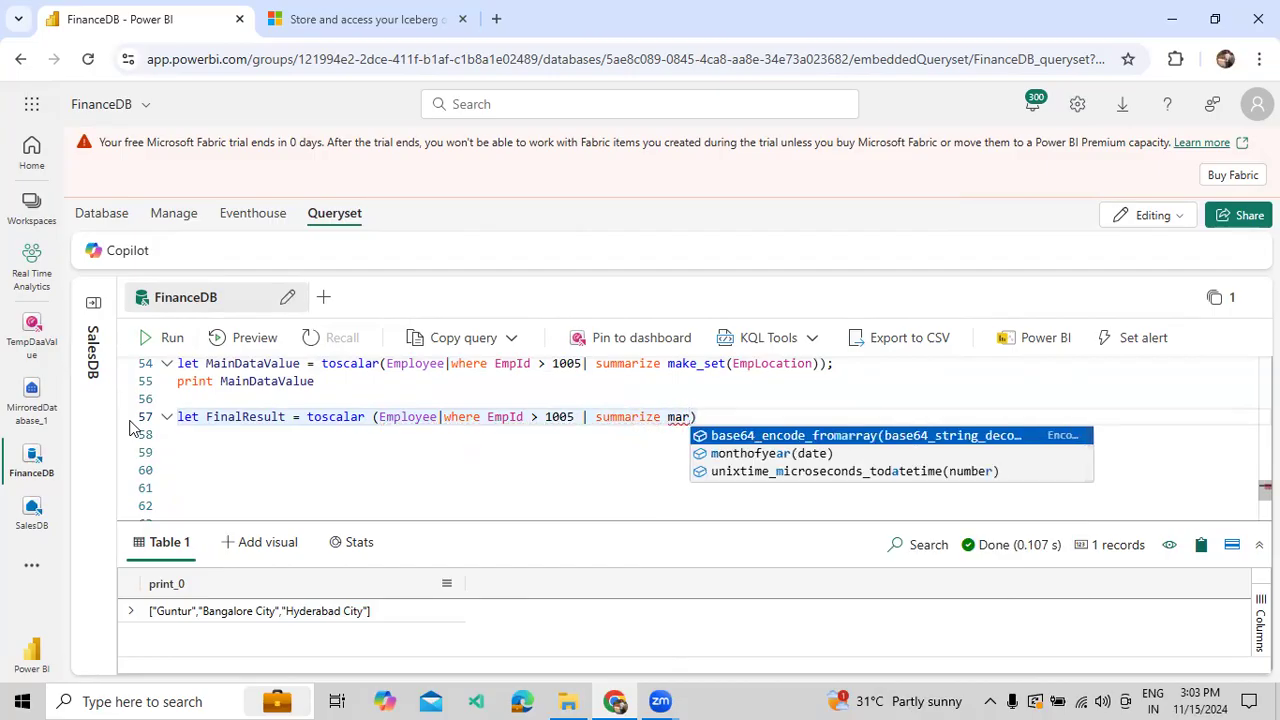
text(k_st)
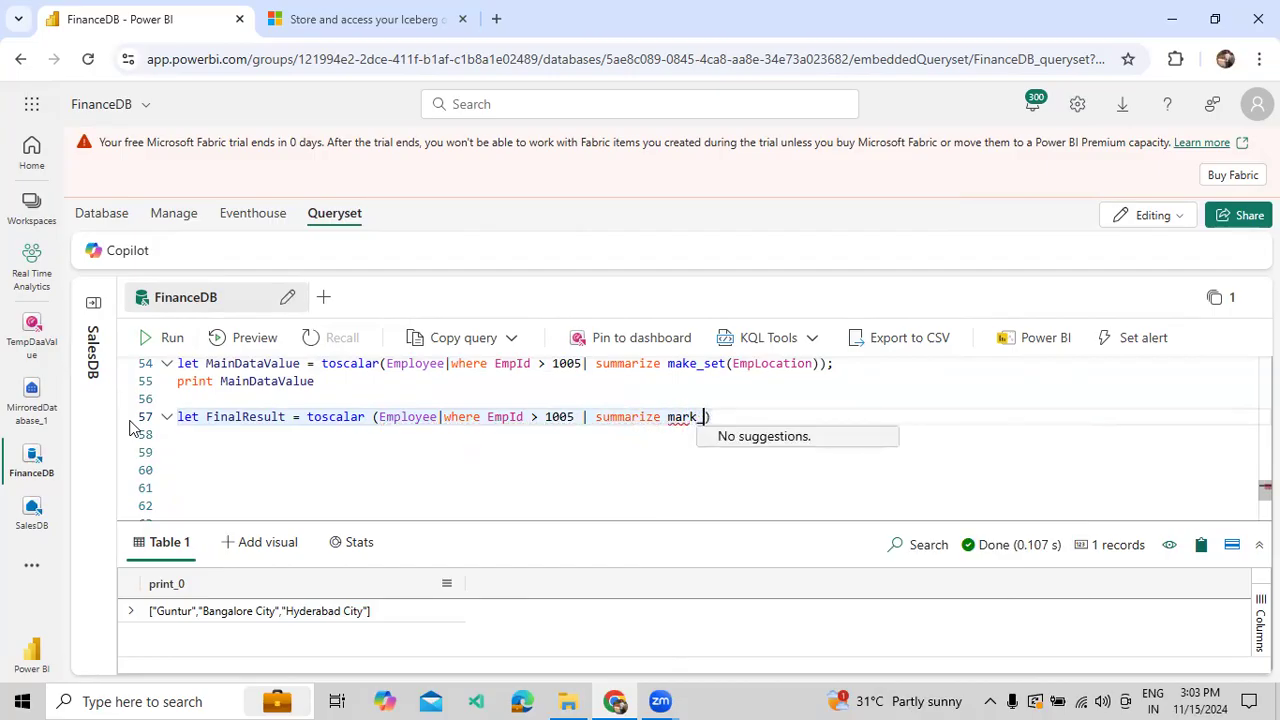
key(BackSpace)
text(et)
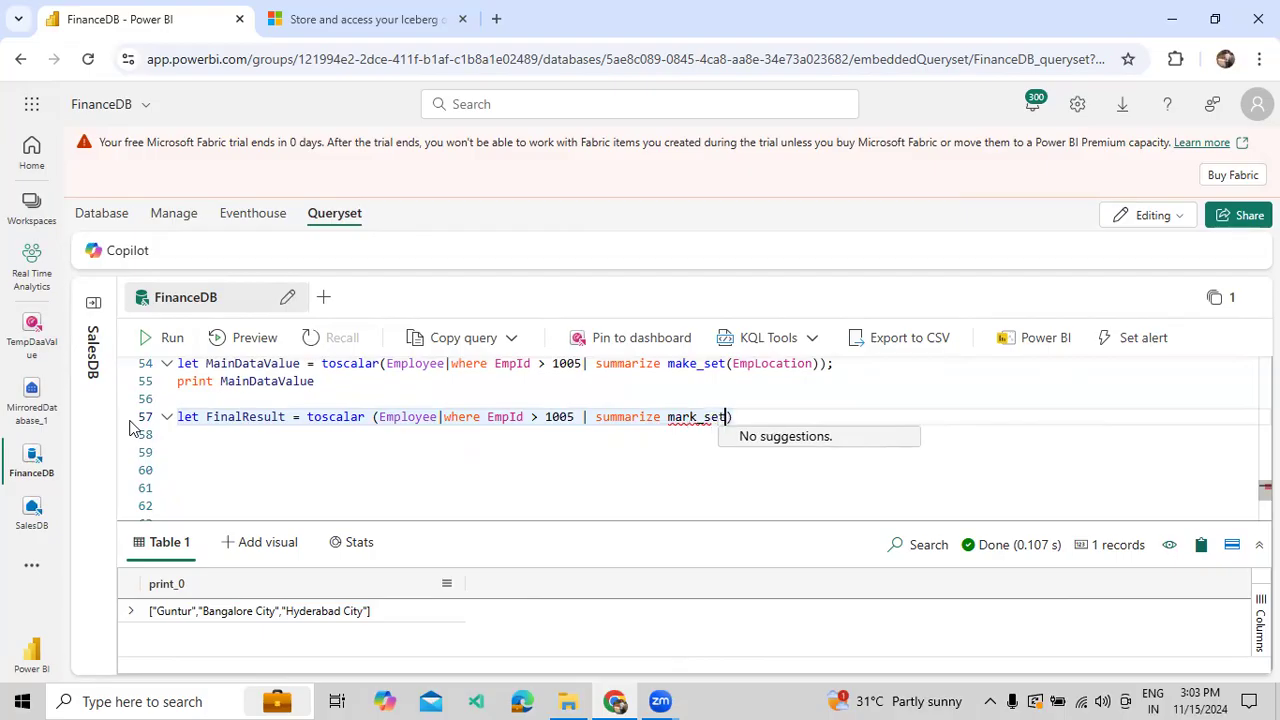
text((EMp)
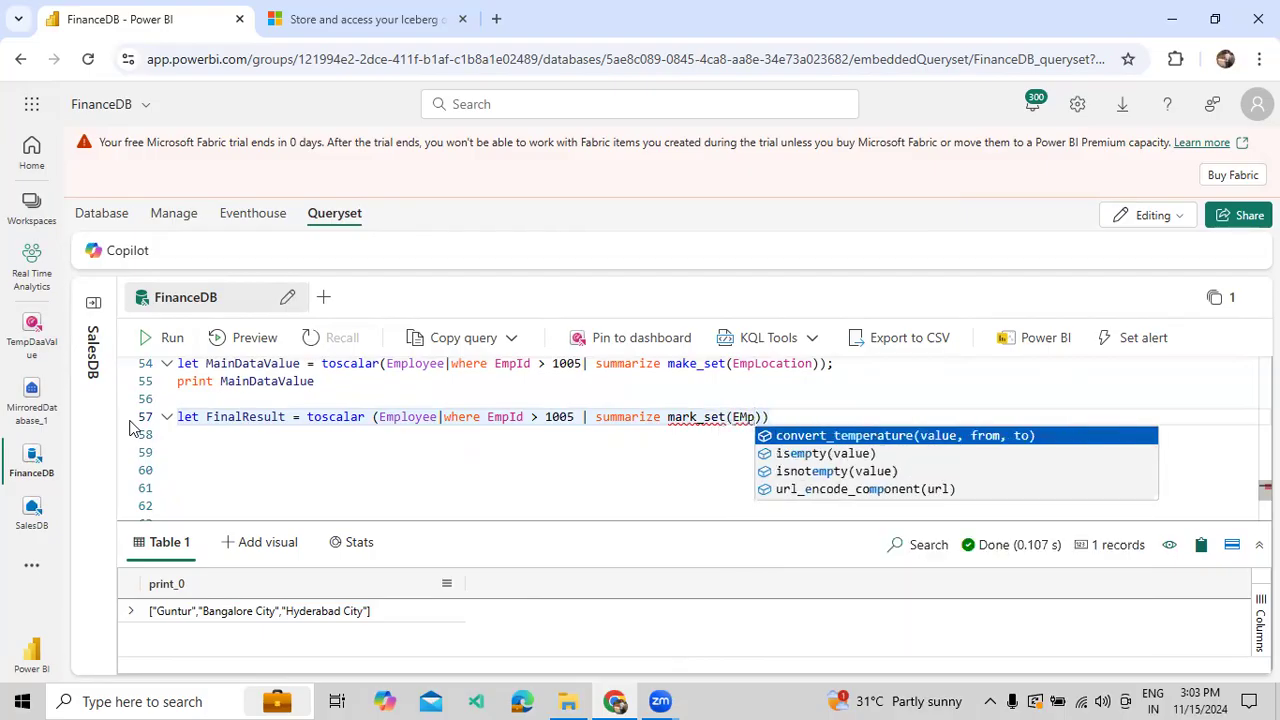
key(BackSpace)
key(BackSpace)
text(mpLocation)
key(End)
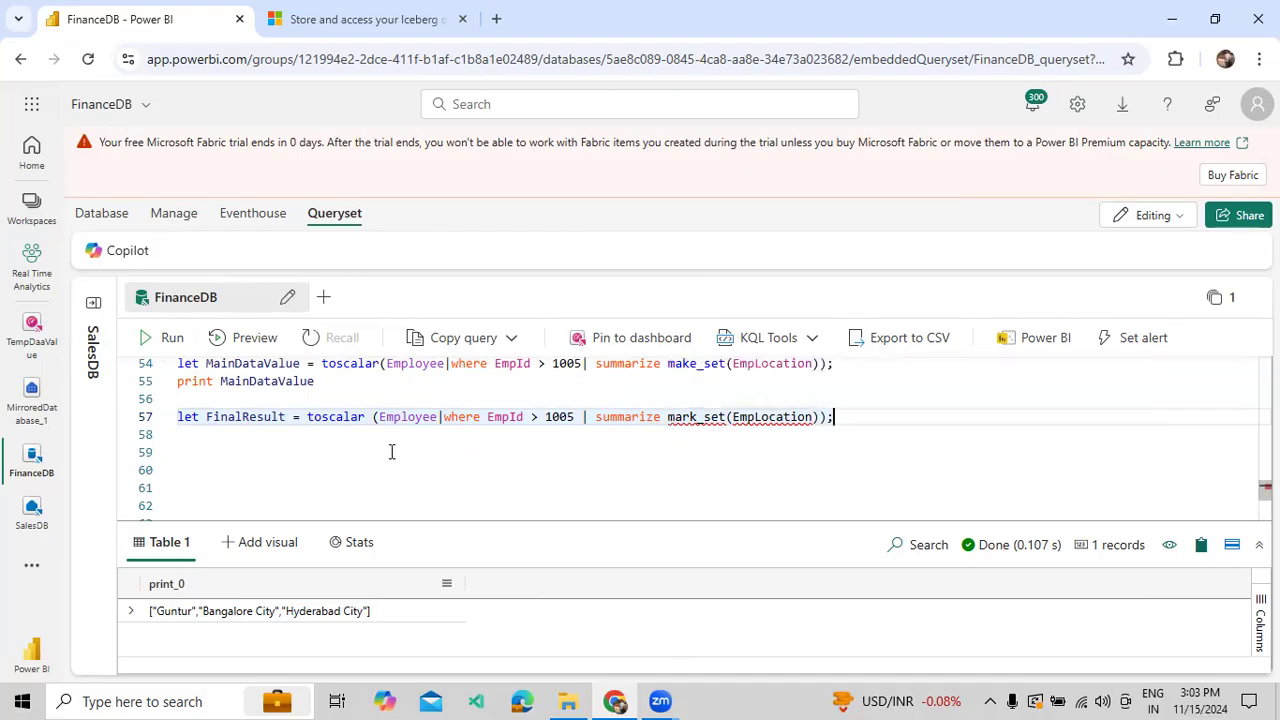
Remove the space after toscalar on line 57 and replace mark_set with make_set copied from line 54
scroll(725, 448, up, 1)
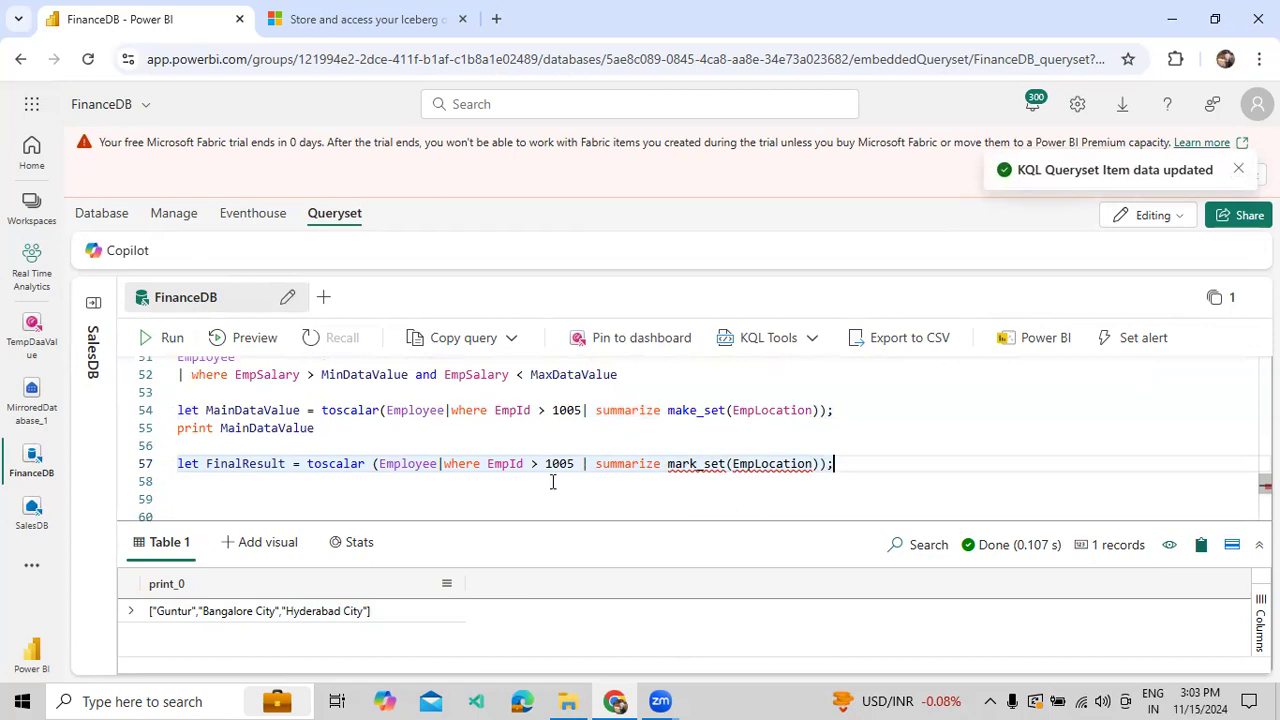
click(372, 464)
key(BackSpace)
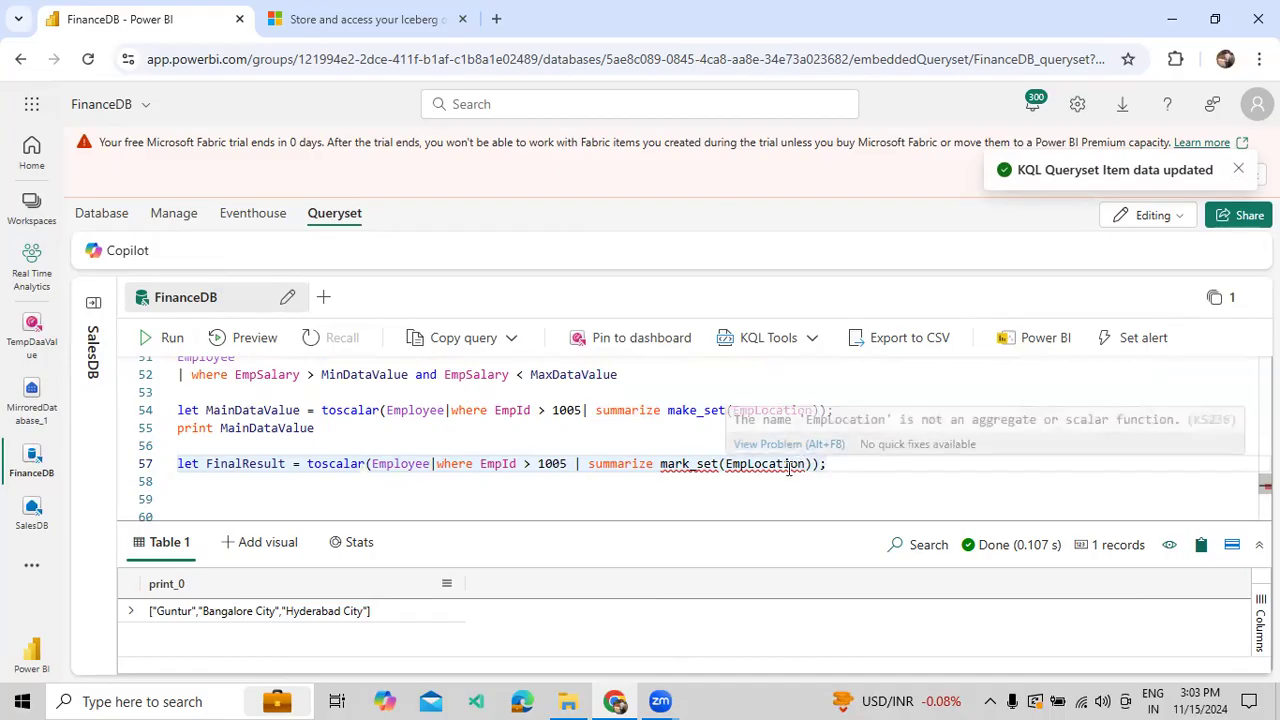
double_click(697, 412)
key(ctrl+c)
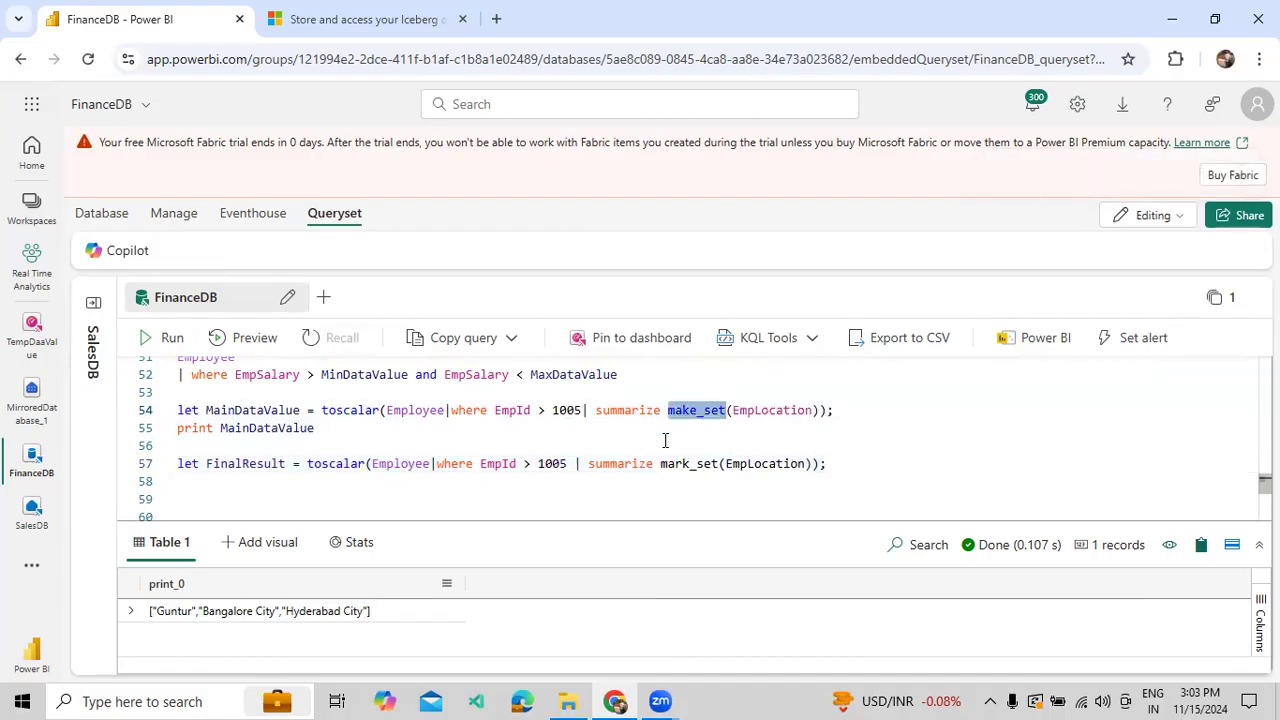
click(690, 464)
double_click(703, 459)
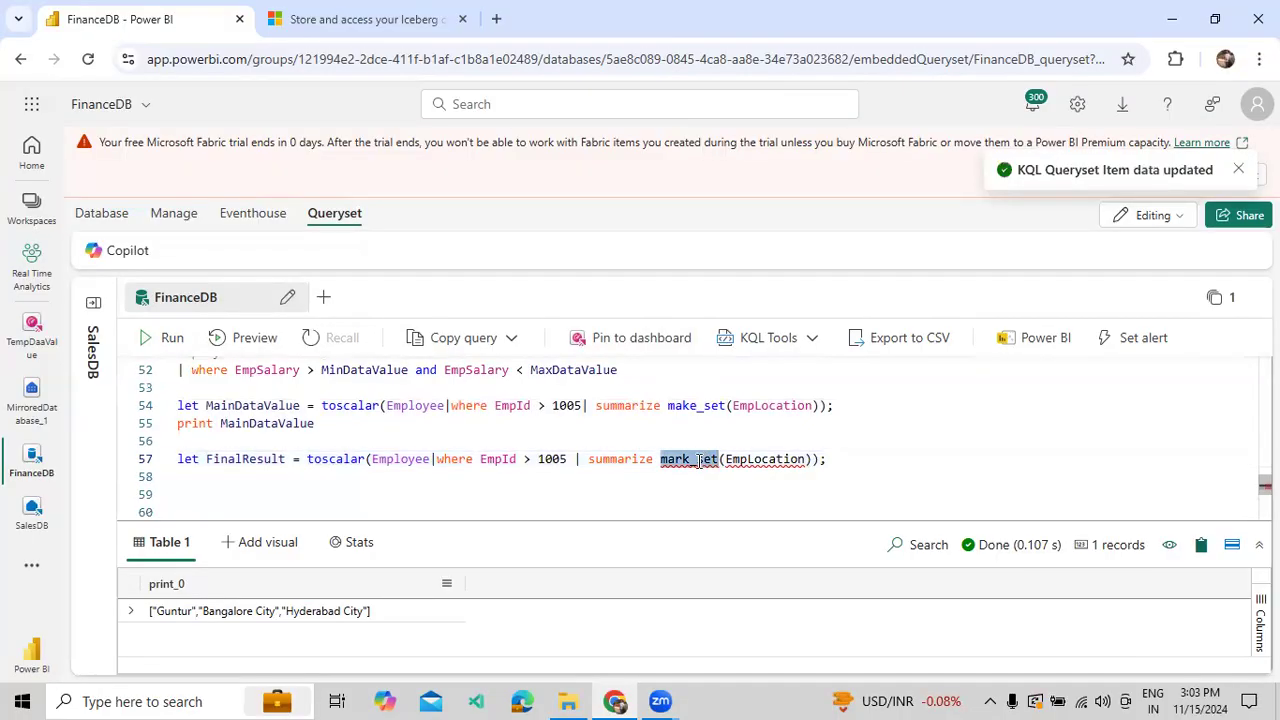
key(ctrl+v)
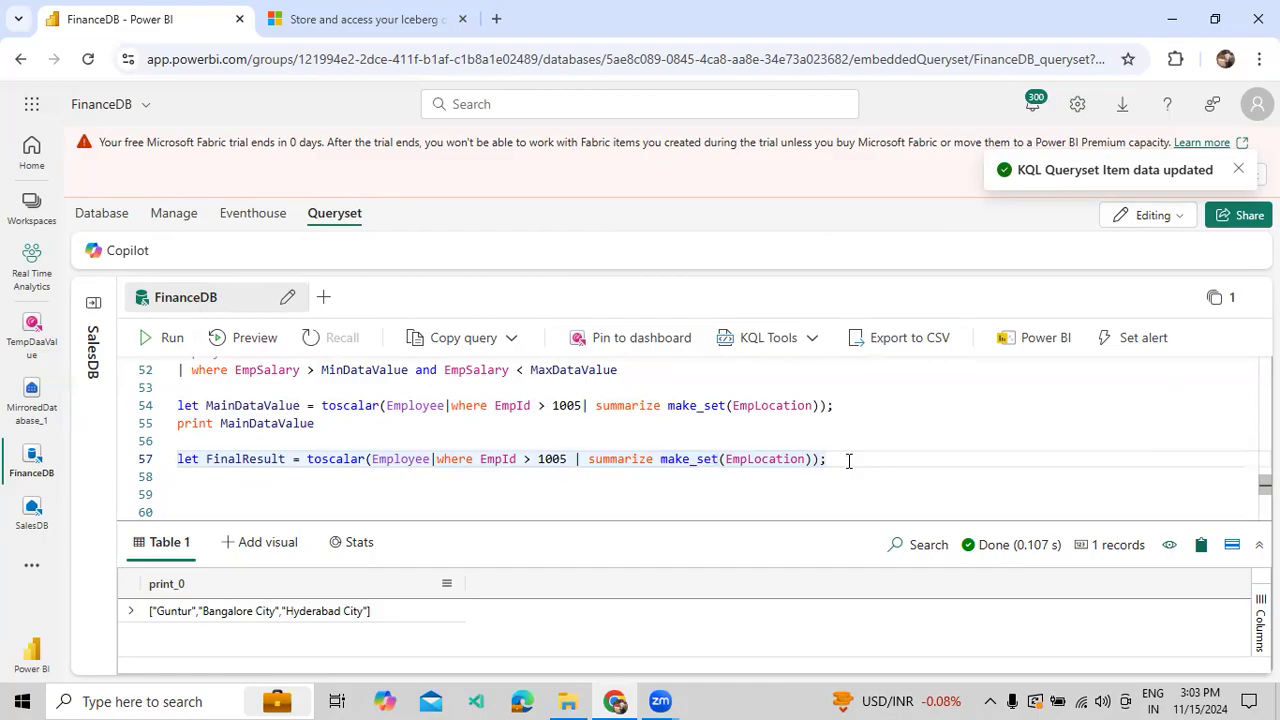
Add an Employee query on lines 58 and 59 with the filter | where EmpLocation in (FinalResult)
key(Return)
text(Employee)
key(Return)
text(| where)
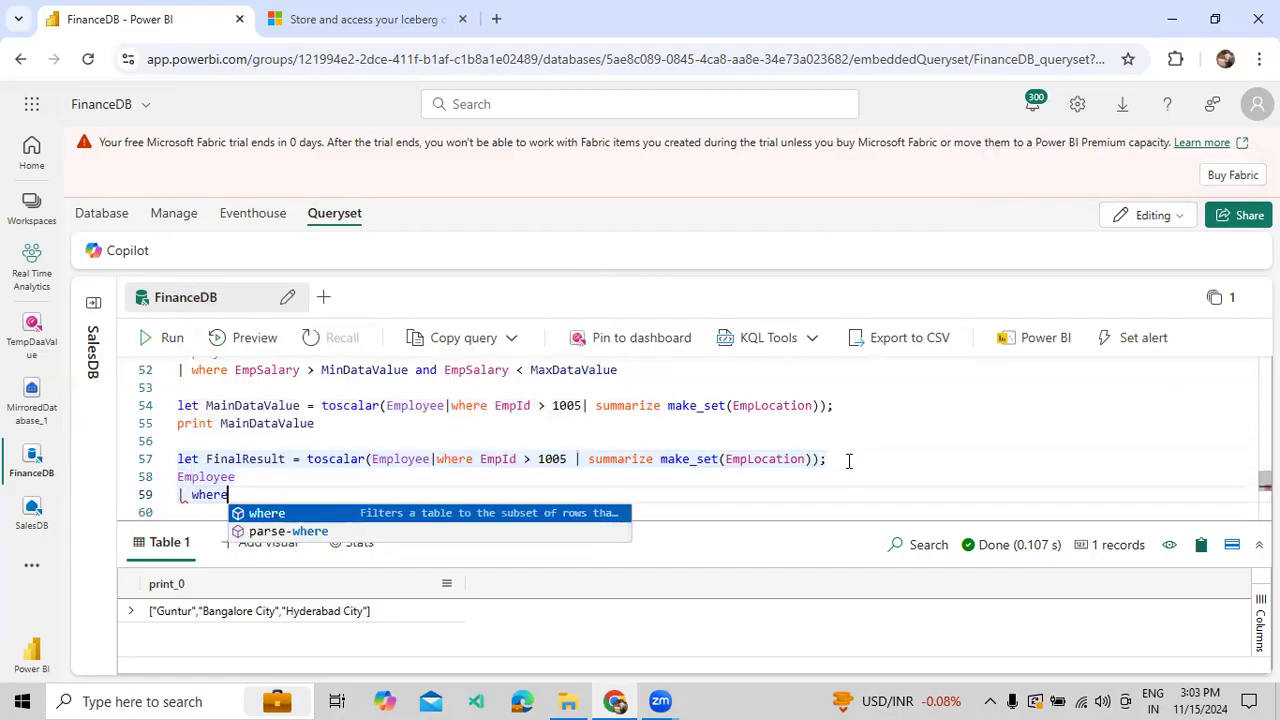
text( EmpLocation )
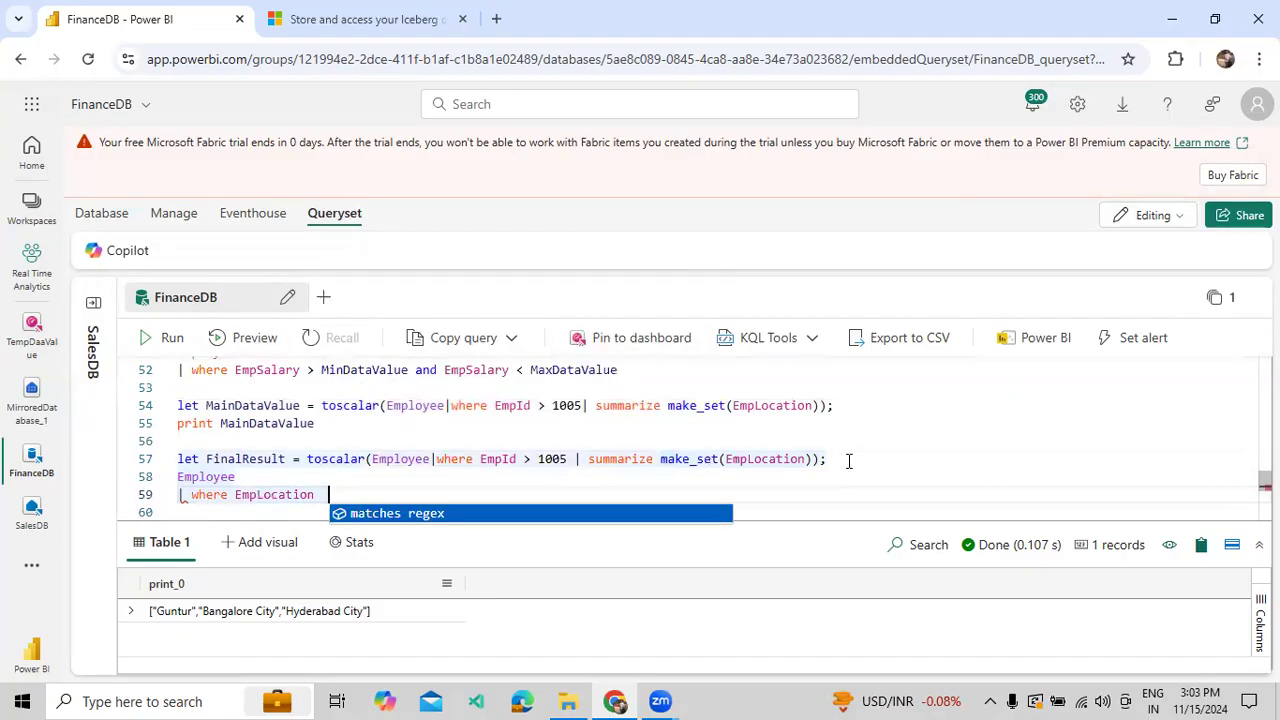
text(in ()
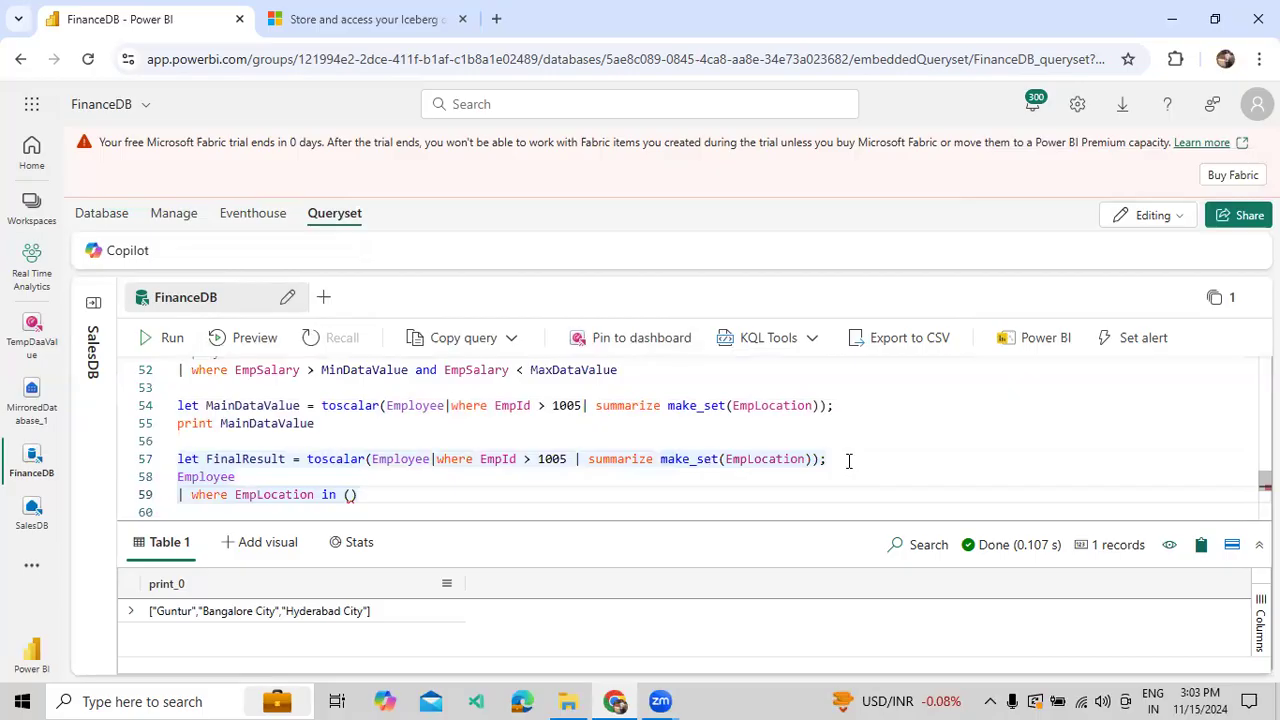
text(FinalResult)
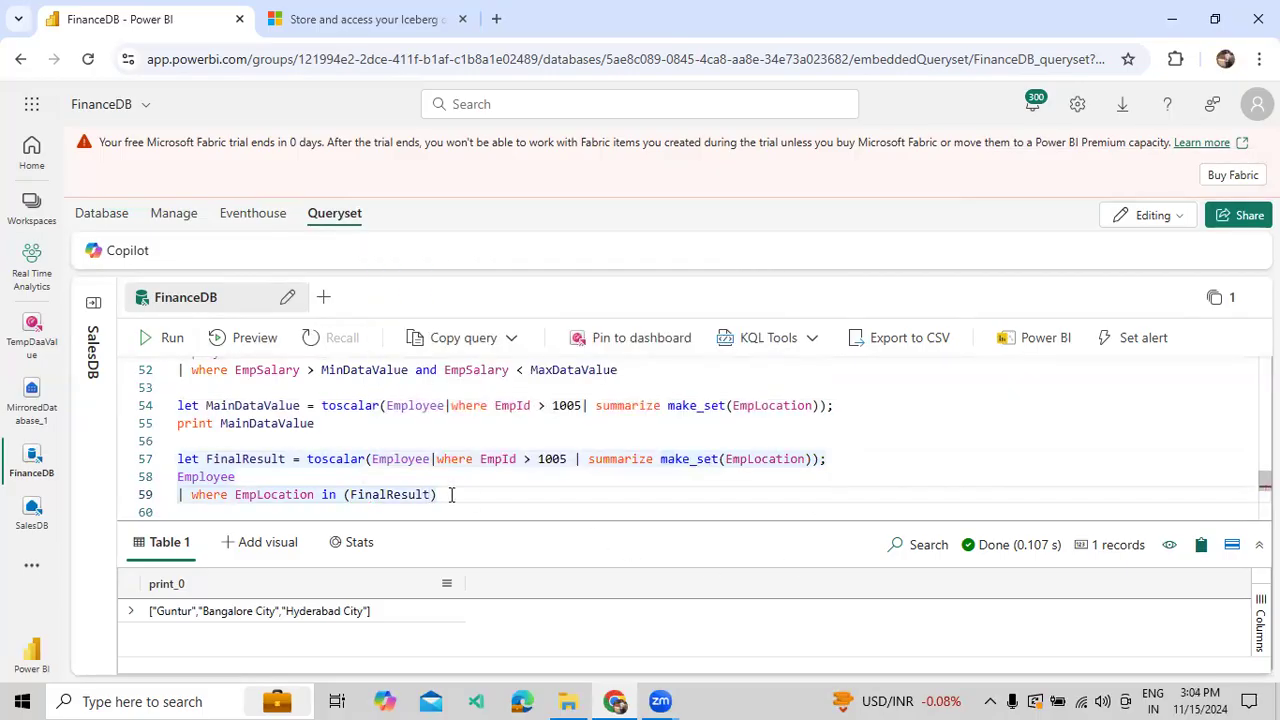
Run lines 57 to 59 and enlarge the results area to review the returned employee rows
drag(448, 494, 177, 458)
click(172, 338)
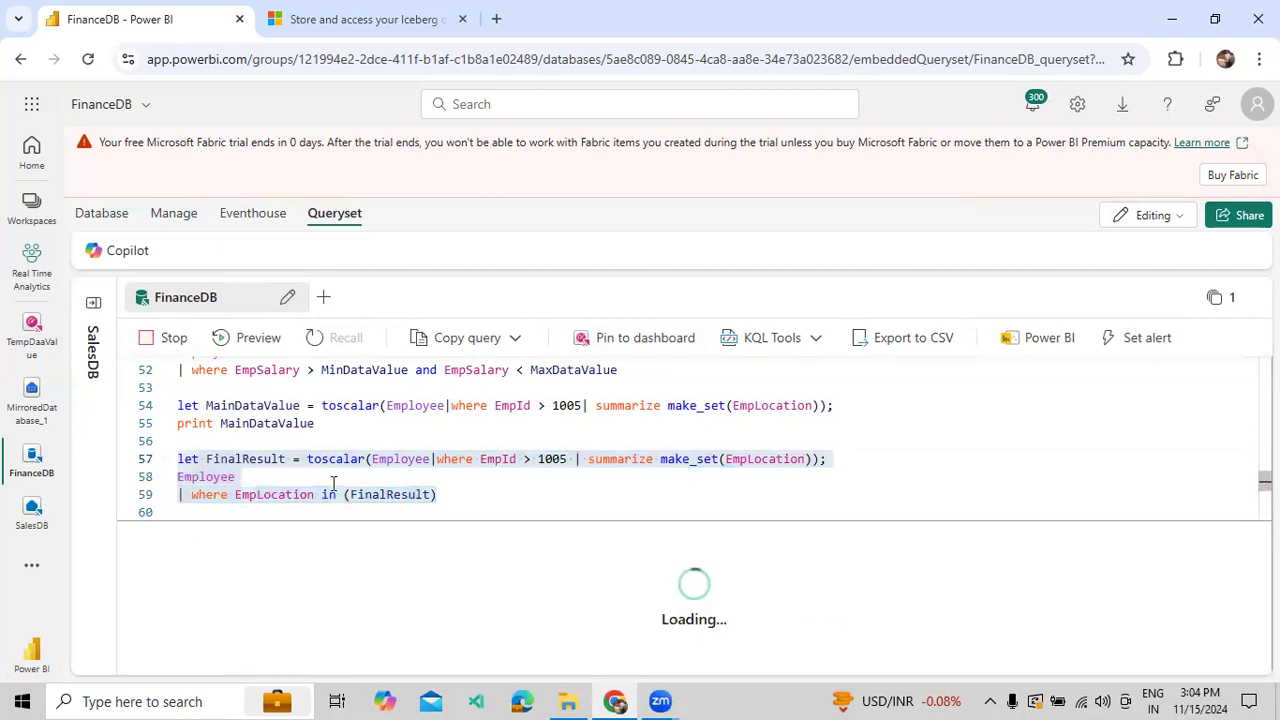
drag(527, 521, 548, 369)
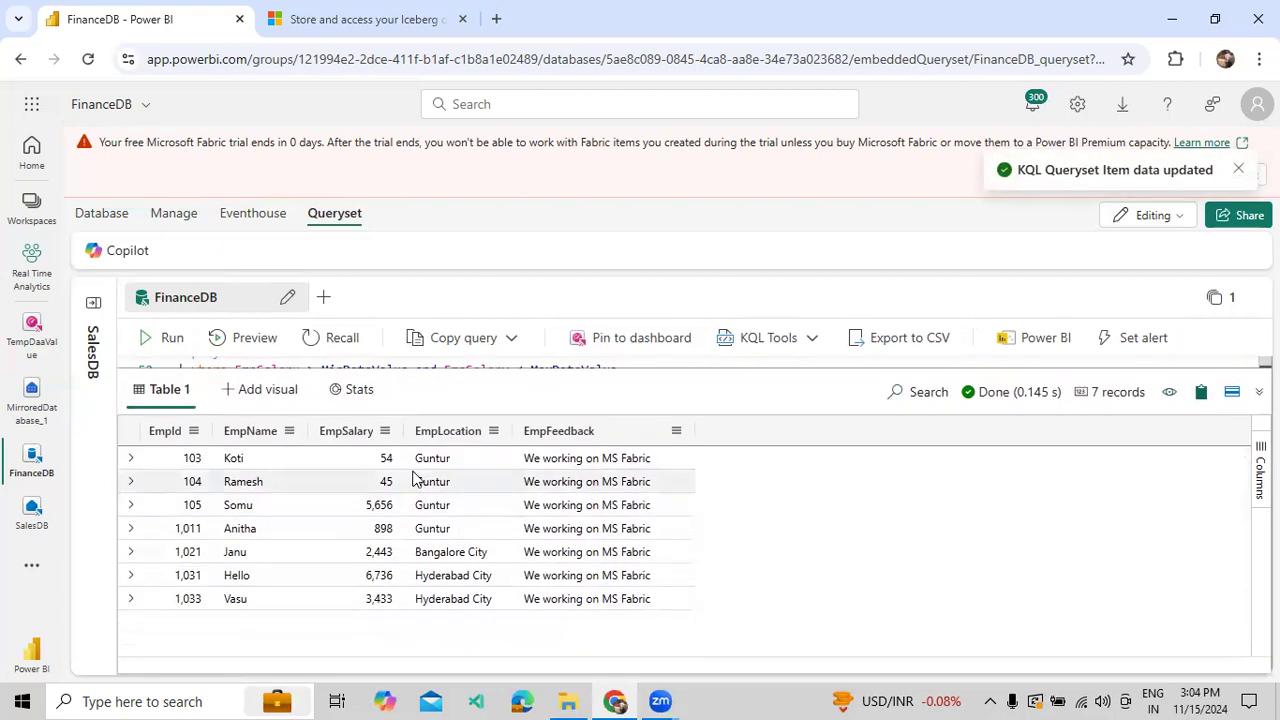
drag(461, 369, 459, 449)
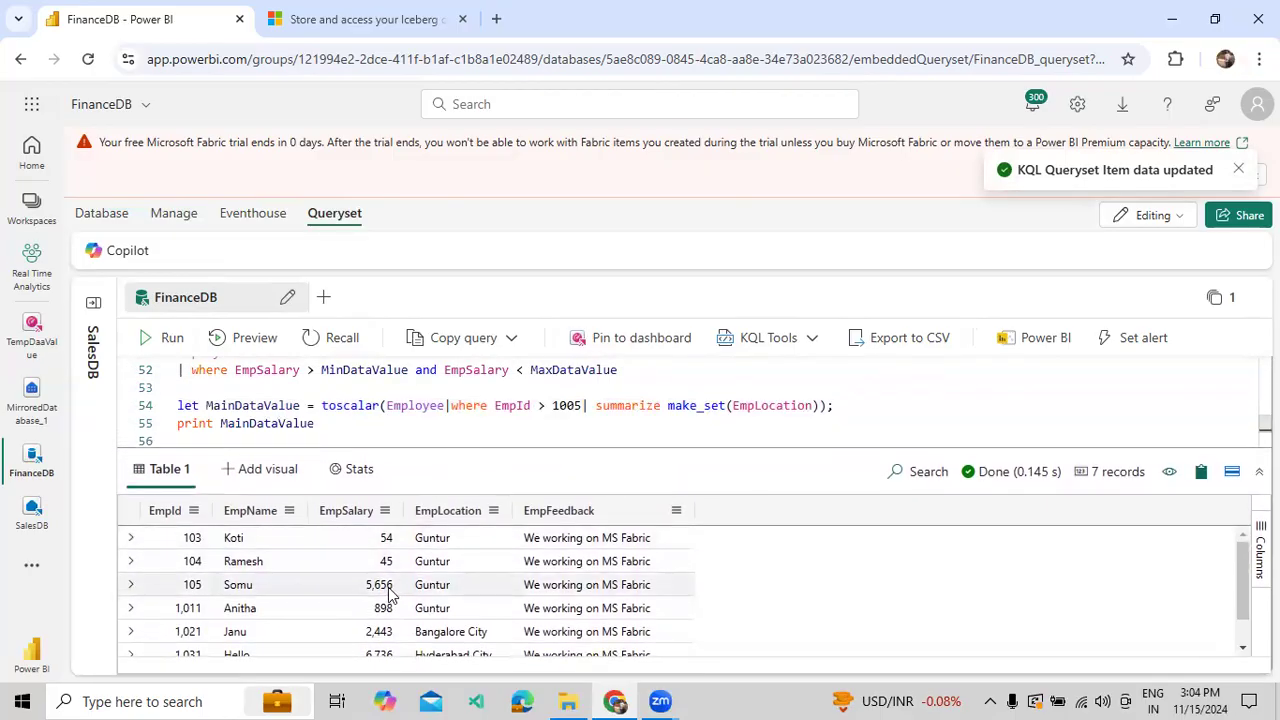
scroll(420, 600, down, 1)
scroll(470, 621, up, 1)
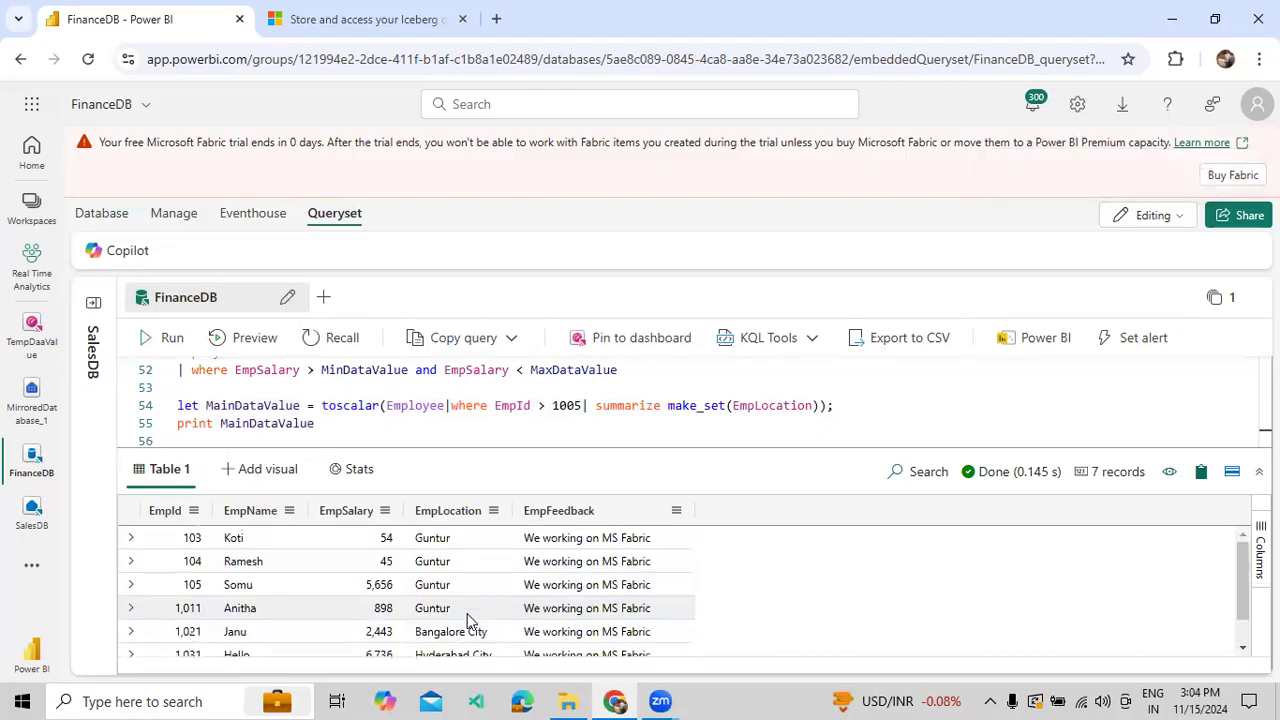
scroll(470, 621, down, 1)
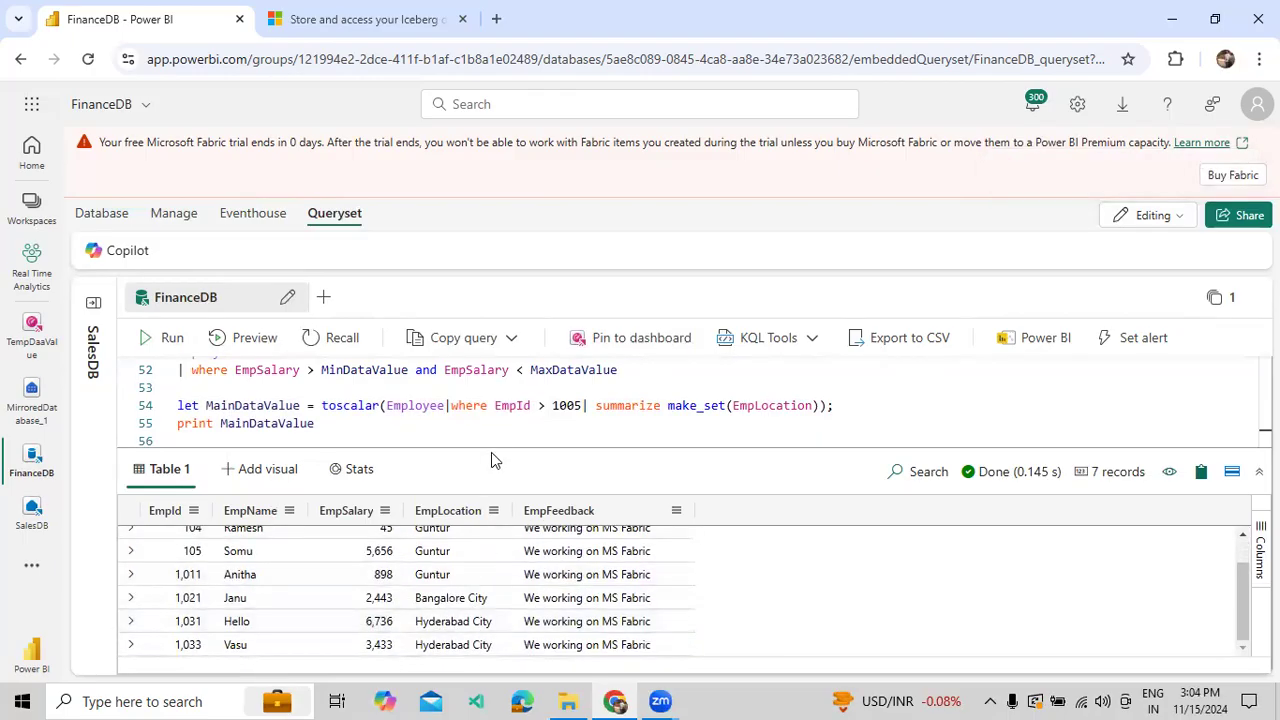
Shrink the results area and rerun the MainDataValue let and print statements on lines 54 and 55
drag(493, 447, 491, 490)
drag(320, 428, 165, 406)
click(168, 337)
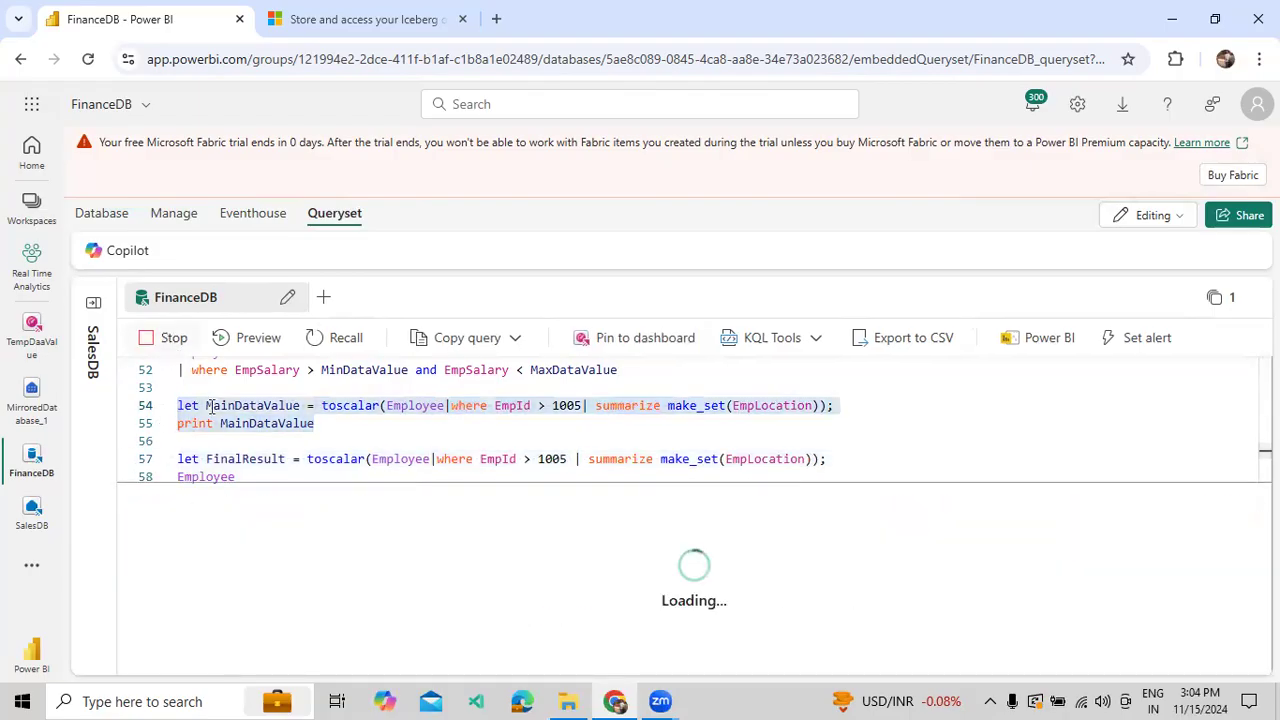
Copy the print_0 result ["Guntur","Bangalore City","Hyderabad City"] onto line 62, below the FinalResult query
click(266, 572)
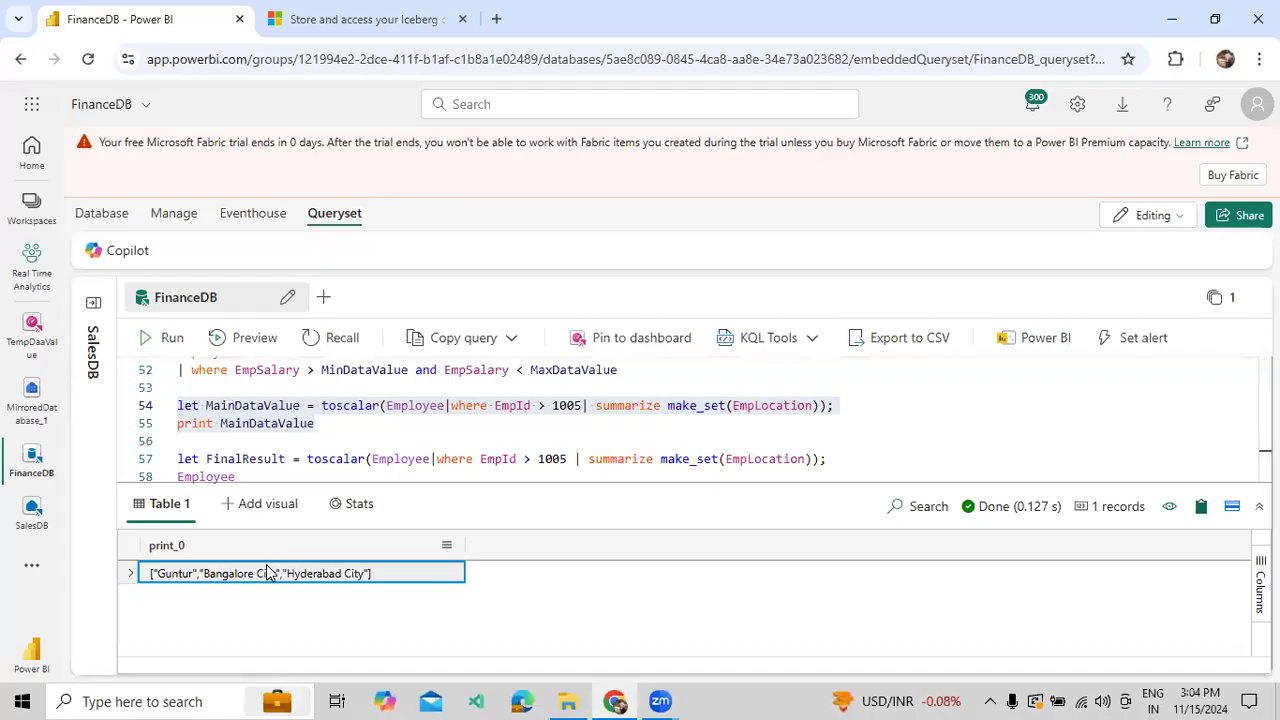
key(ctrl+c)
scroll(332, 429, down, 3)
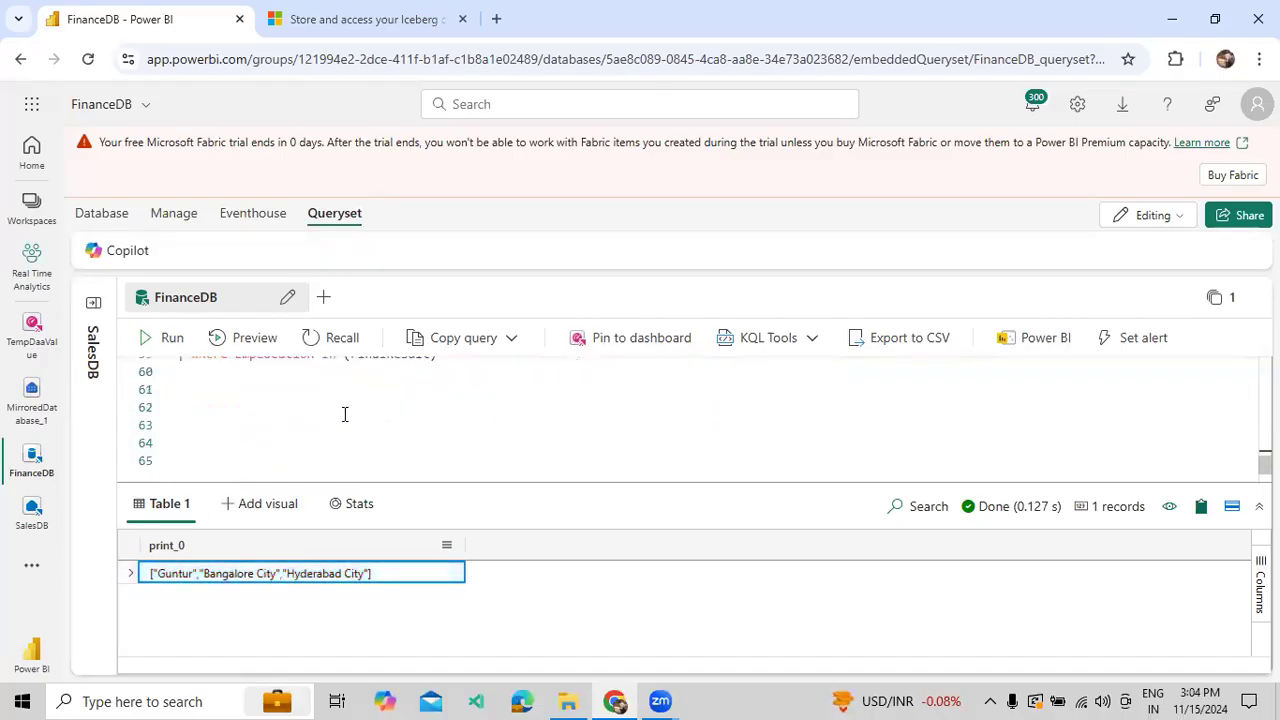
click(344, 413)
scroll(370, 426, up, 1)
key(ctrl+v)
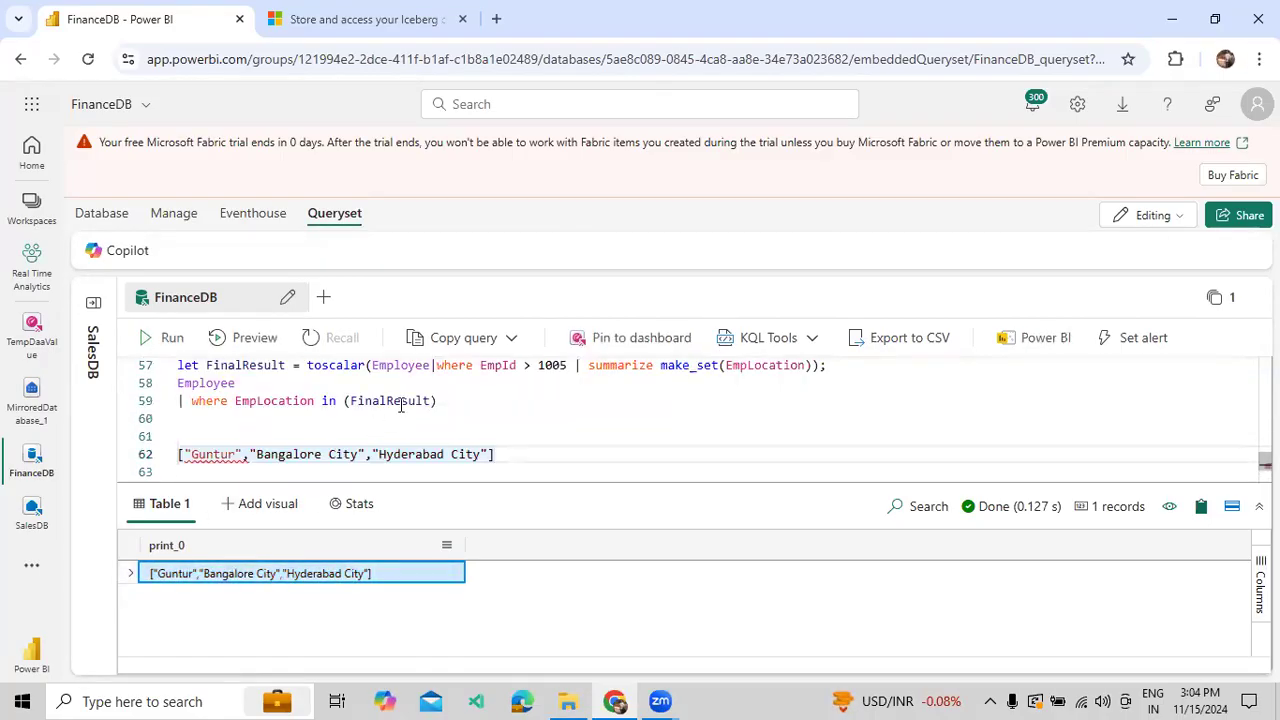
Run the FinalResult query on lines 57 to 59 and compare the returned EmpLocation values with the list on line 62
drag(470, 410, 177, 366)
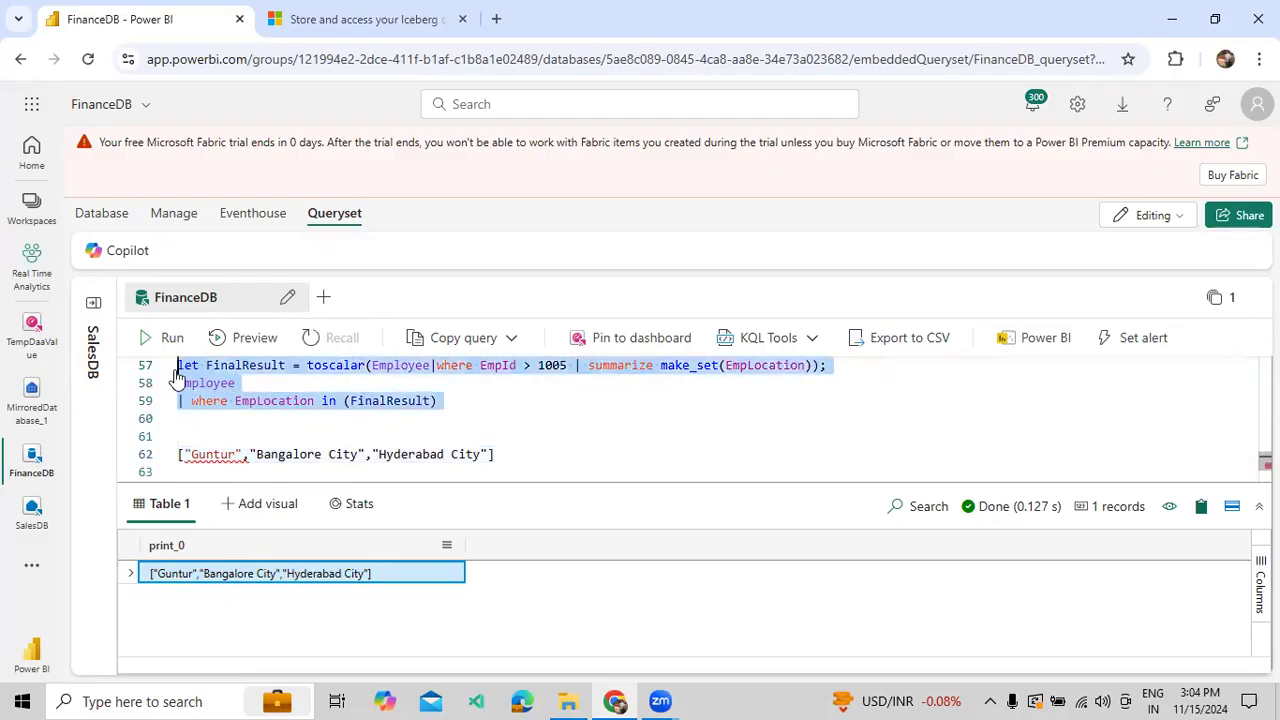
click(163, 337)
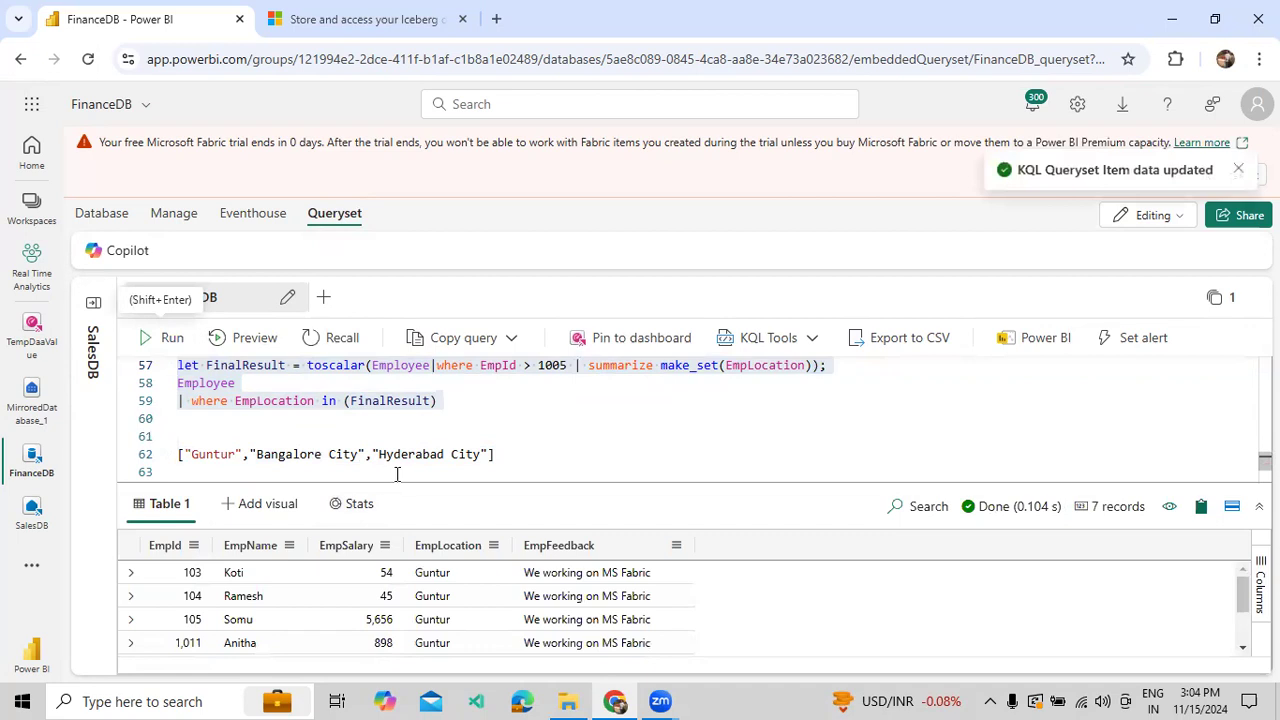
drag(403, 478, 414, 397)
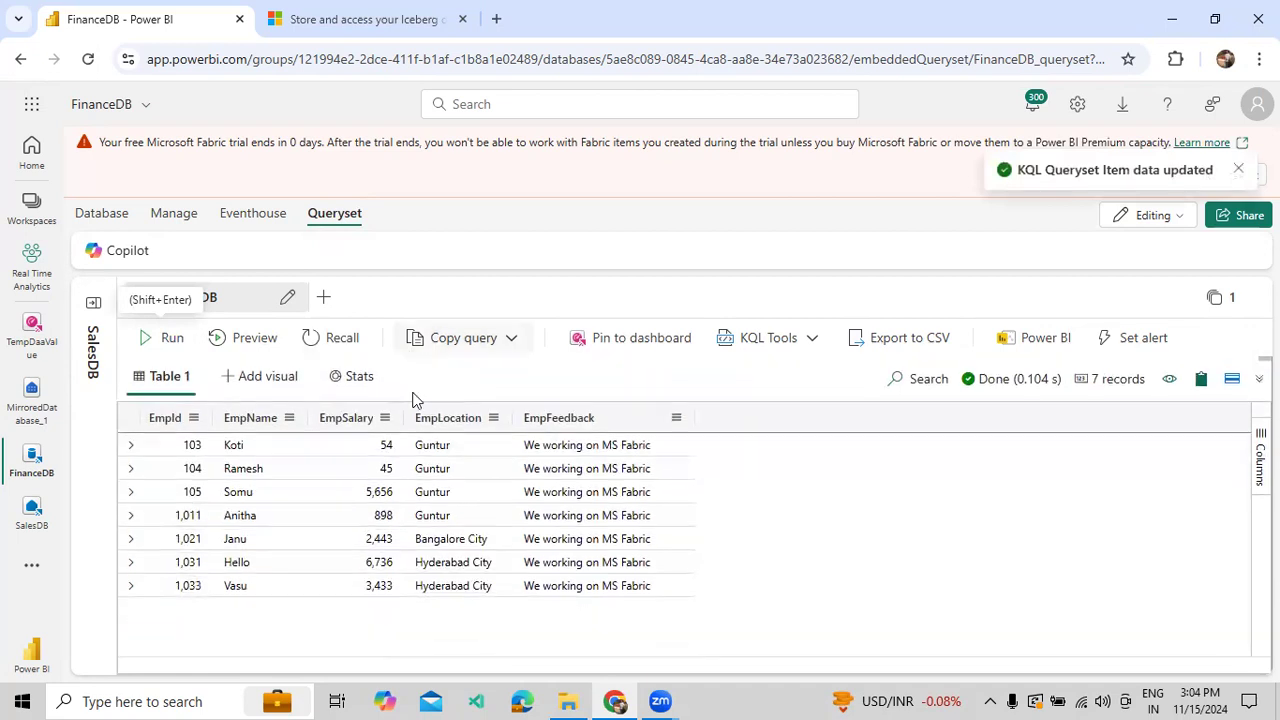
drag(434, 446, 435, 589)
click(435, 538)
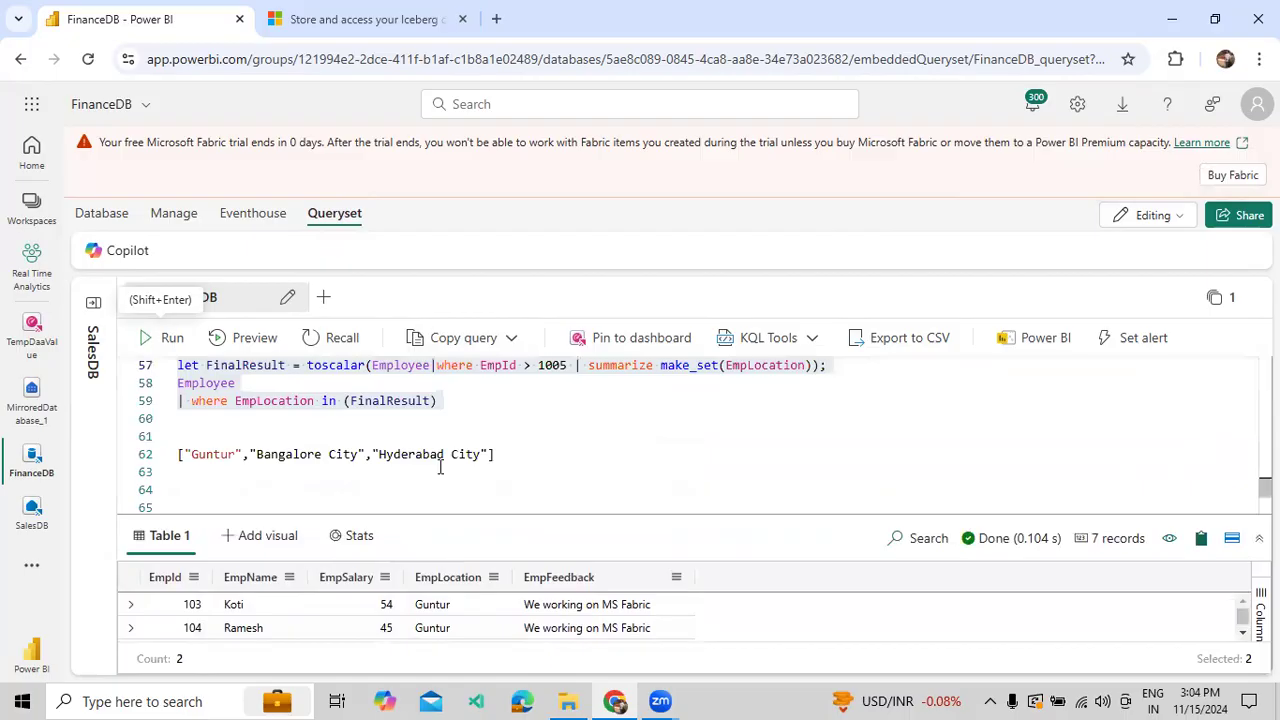
scroll(463, 478, up, 1)
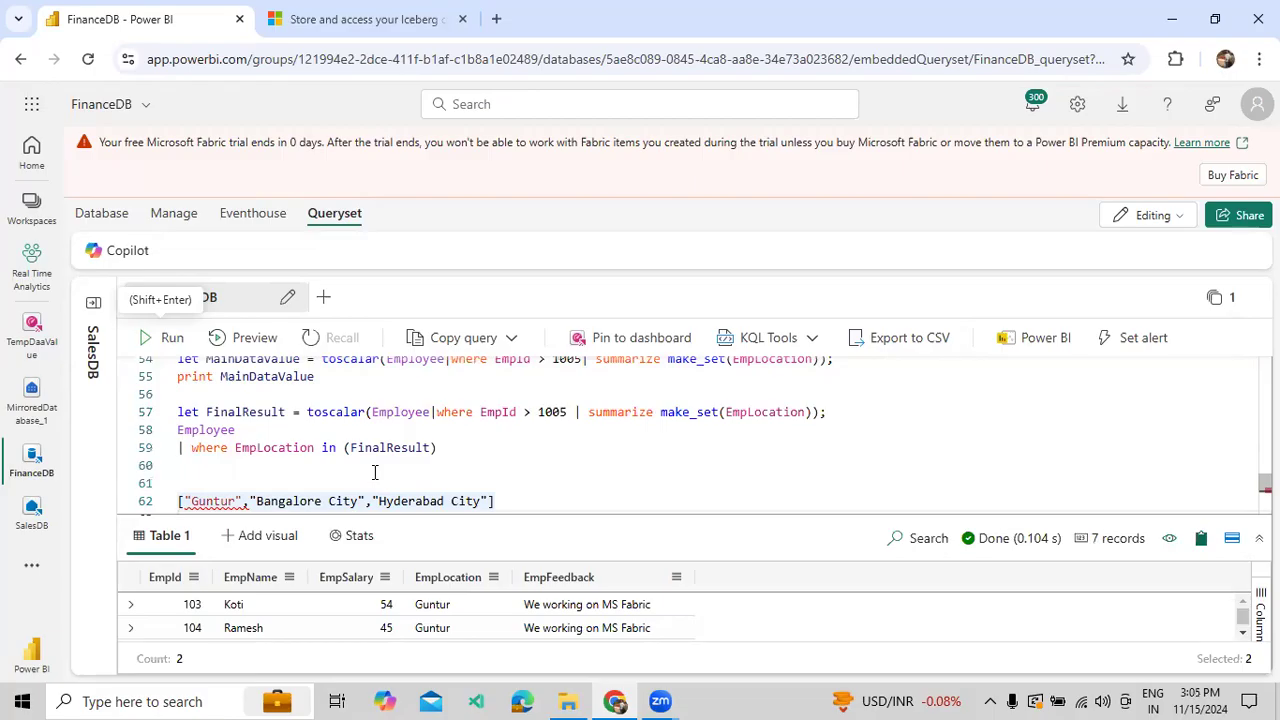
Review the earlier toscalar let statements, from MinSaalary on line 42 to the MinDataValue and MaxDataValue salary filter on line 52
click(476, 450)
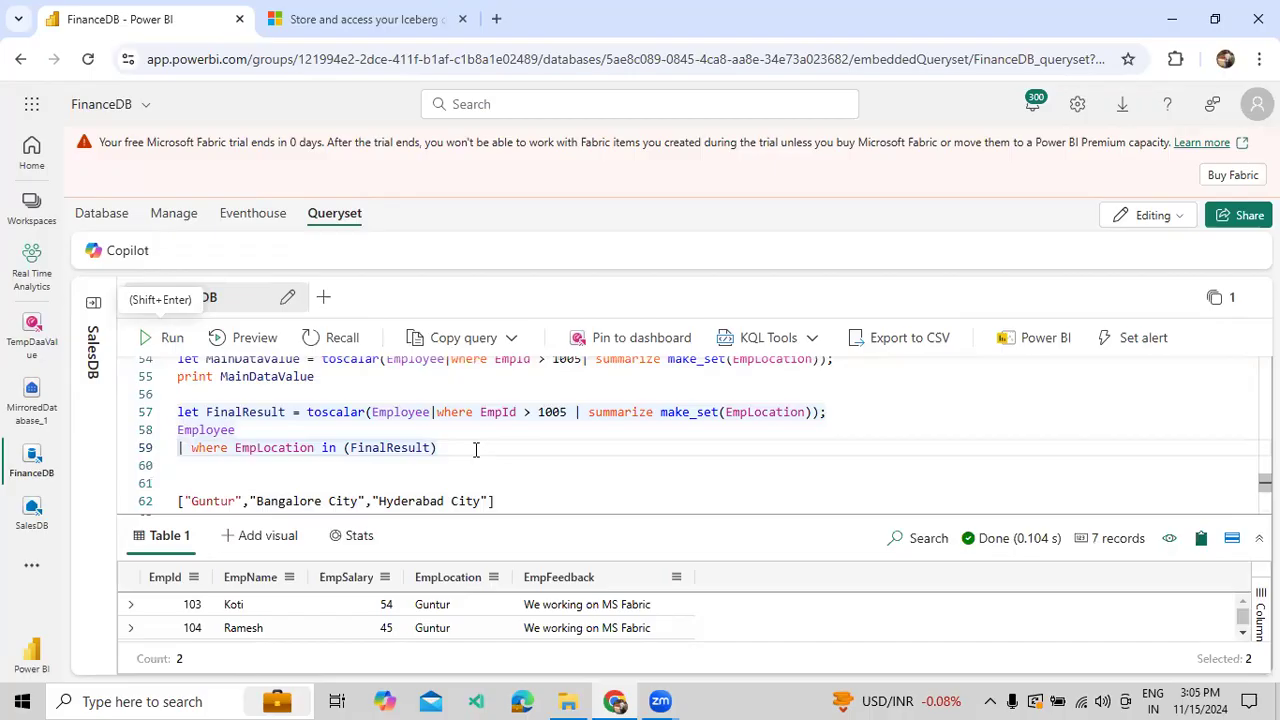
scroll(474, 468, up, 3)
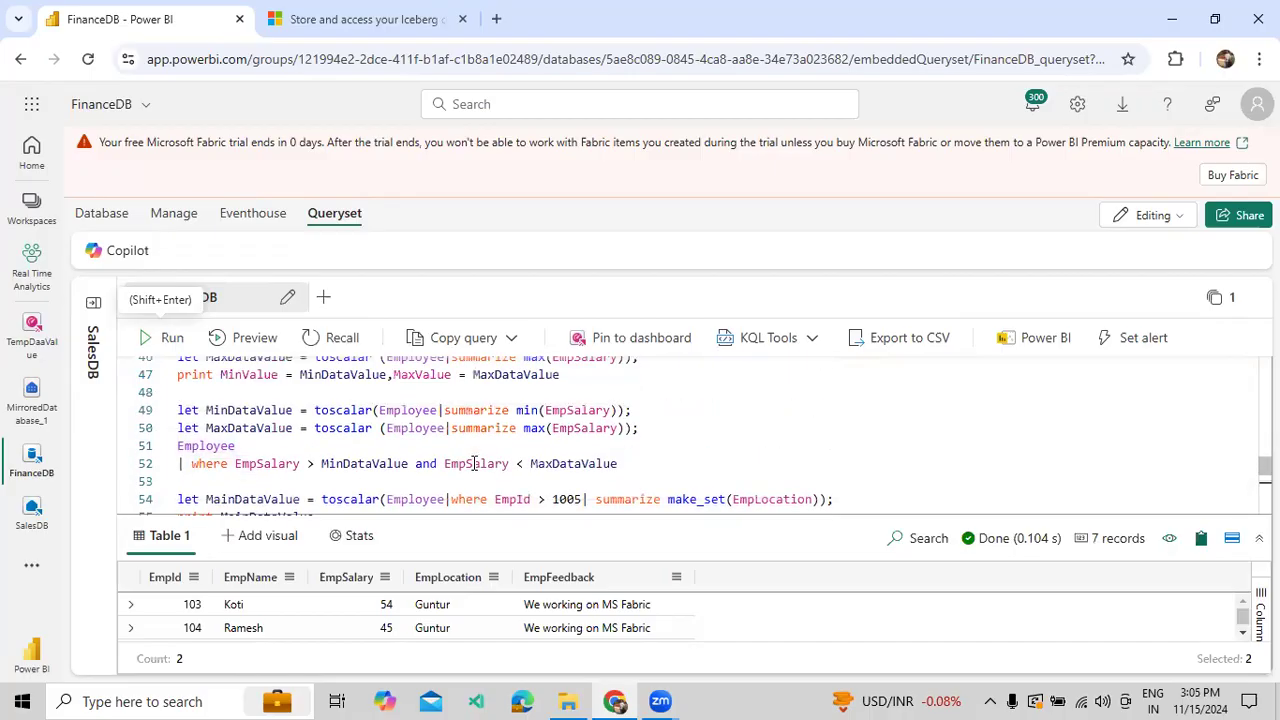
scroll(474, 465, down, 2)
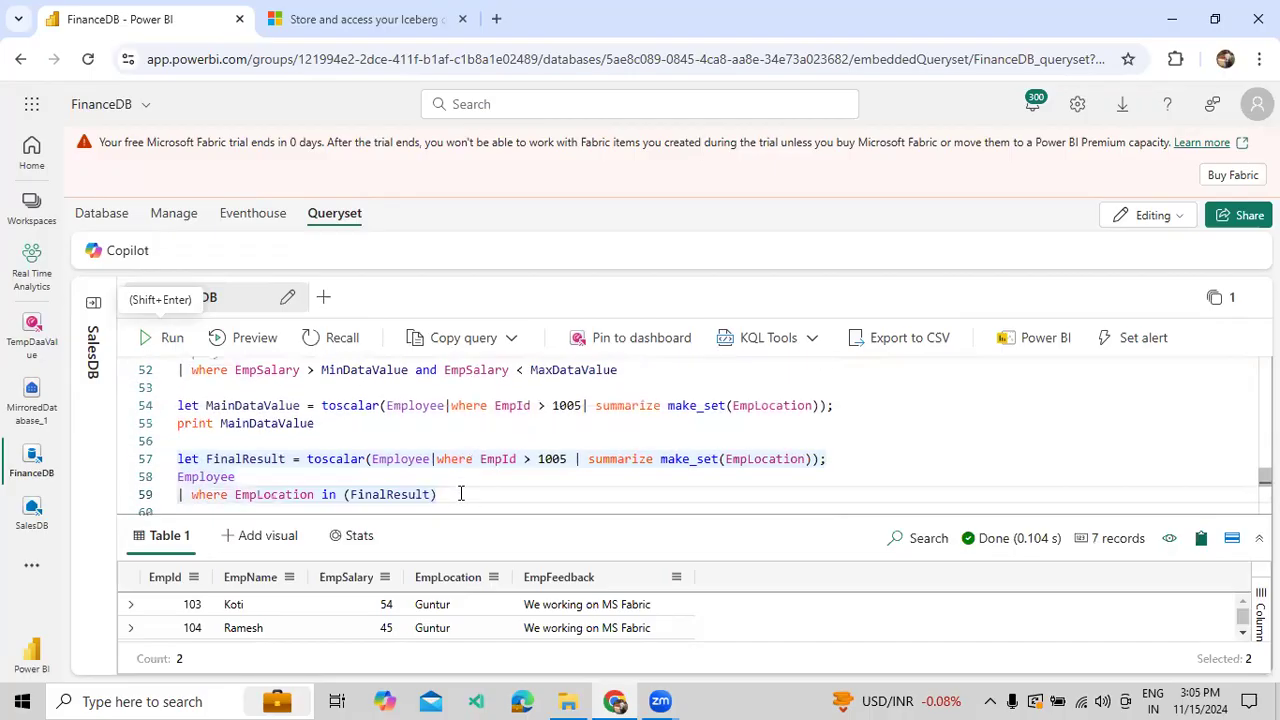
scroll(414, 429, up, 4)
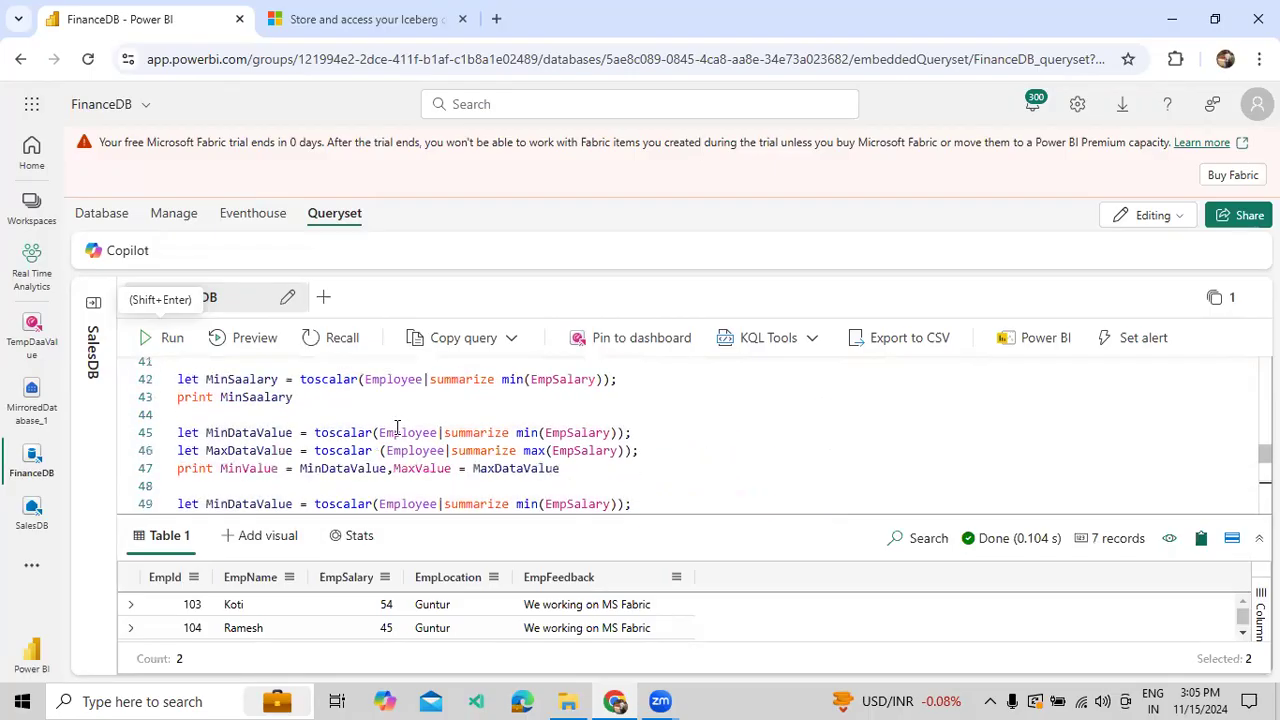
scroll(397, 428, up, 1)
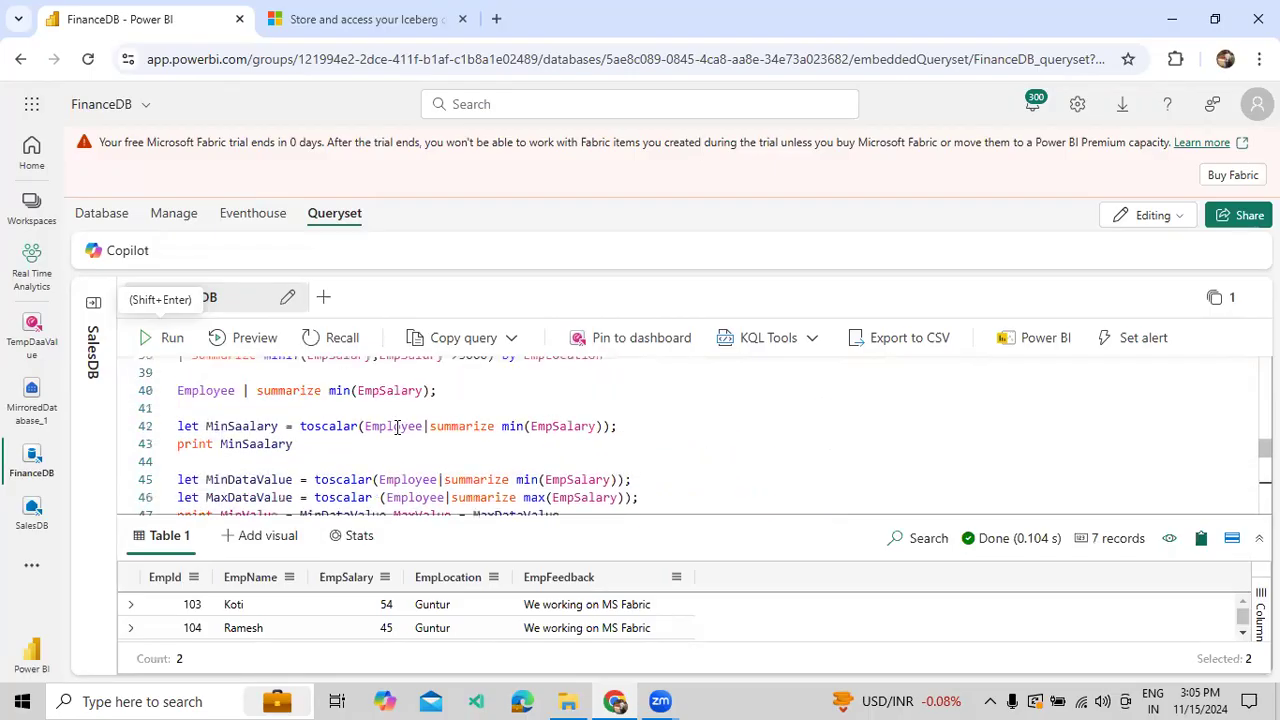
double_click(260, 426)
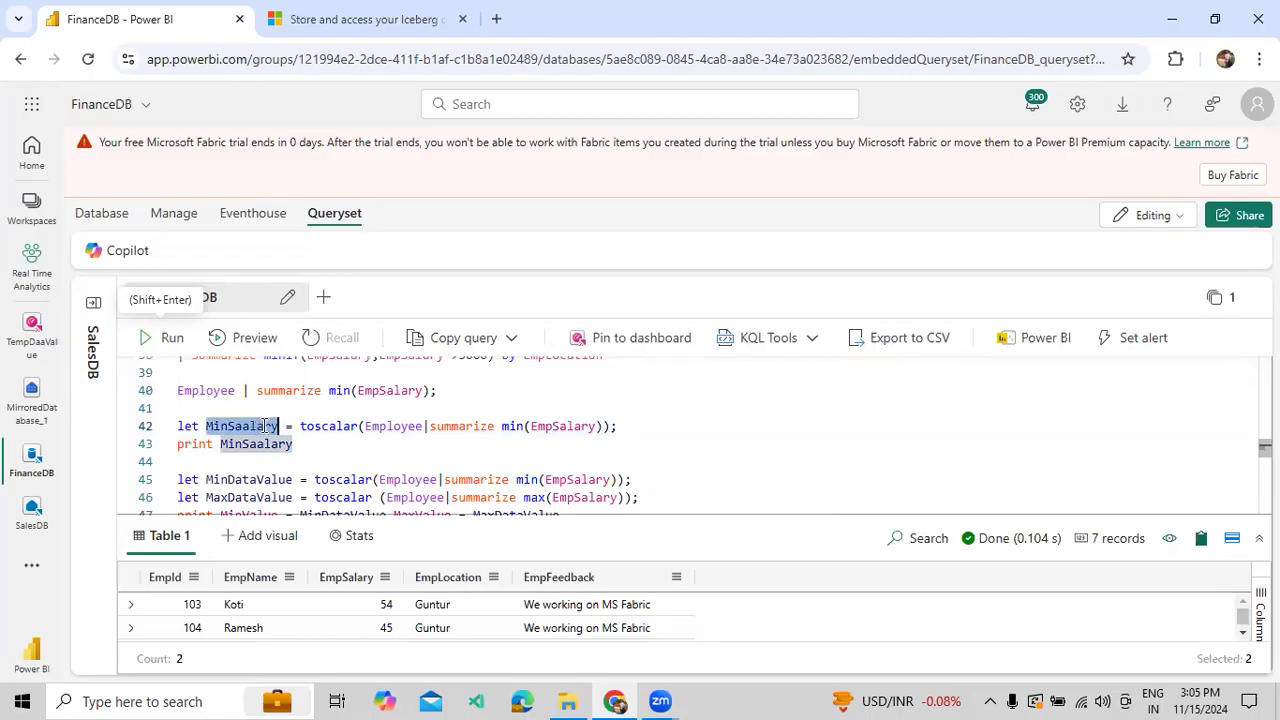
scroll(300, 450, down, 3)
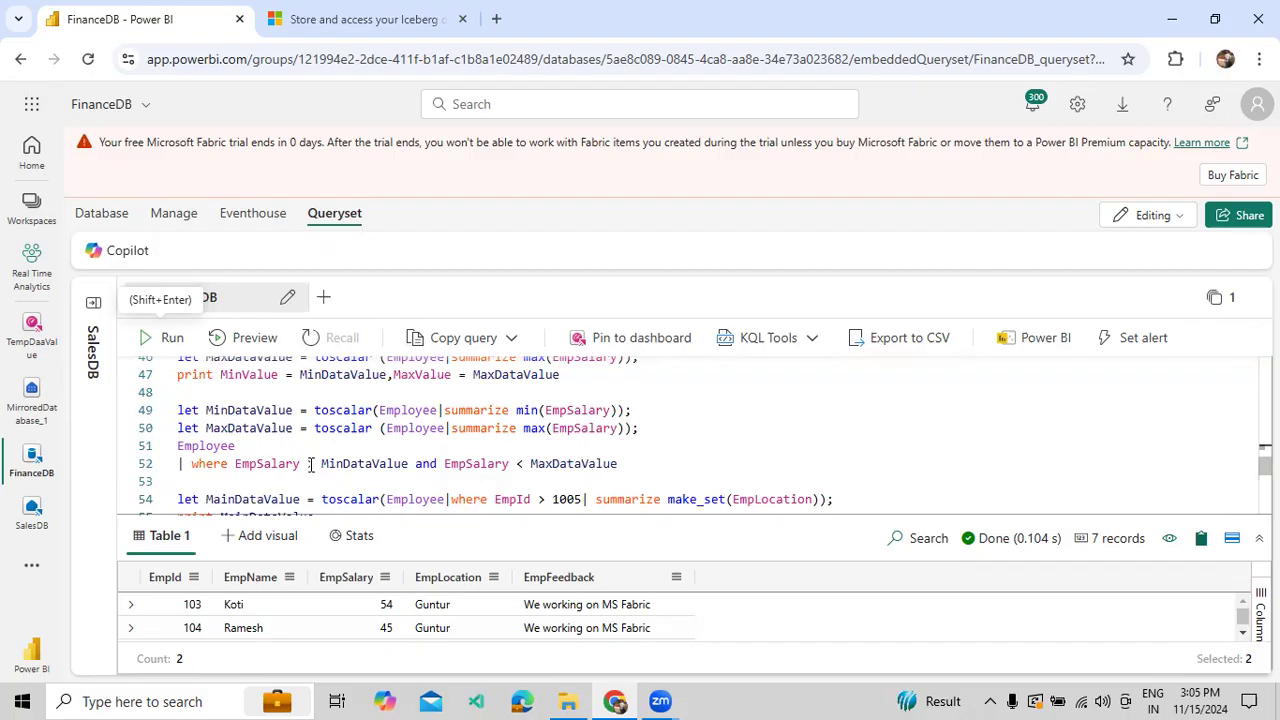
double_click(329, 463)
double_click(551, 463)
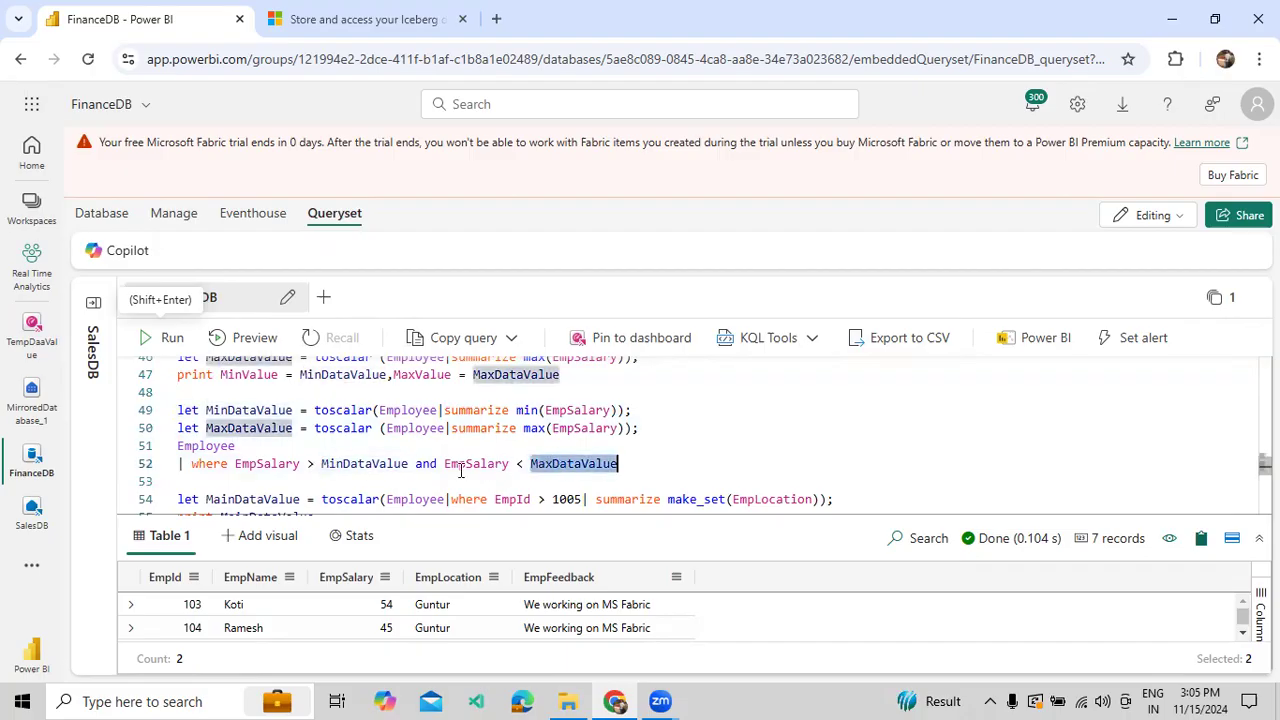
click(320, 466)
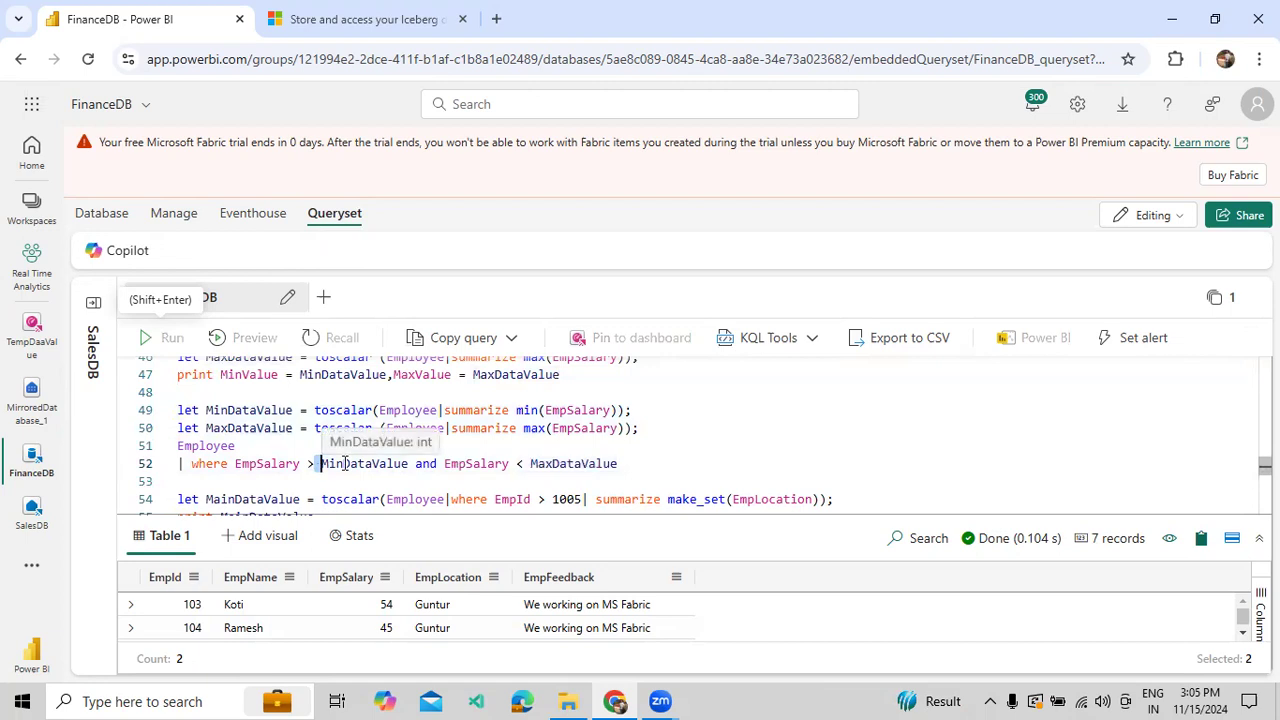
drag(235, 465, 368, 467)
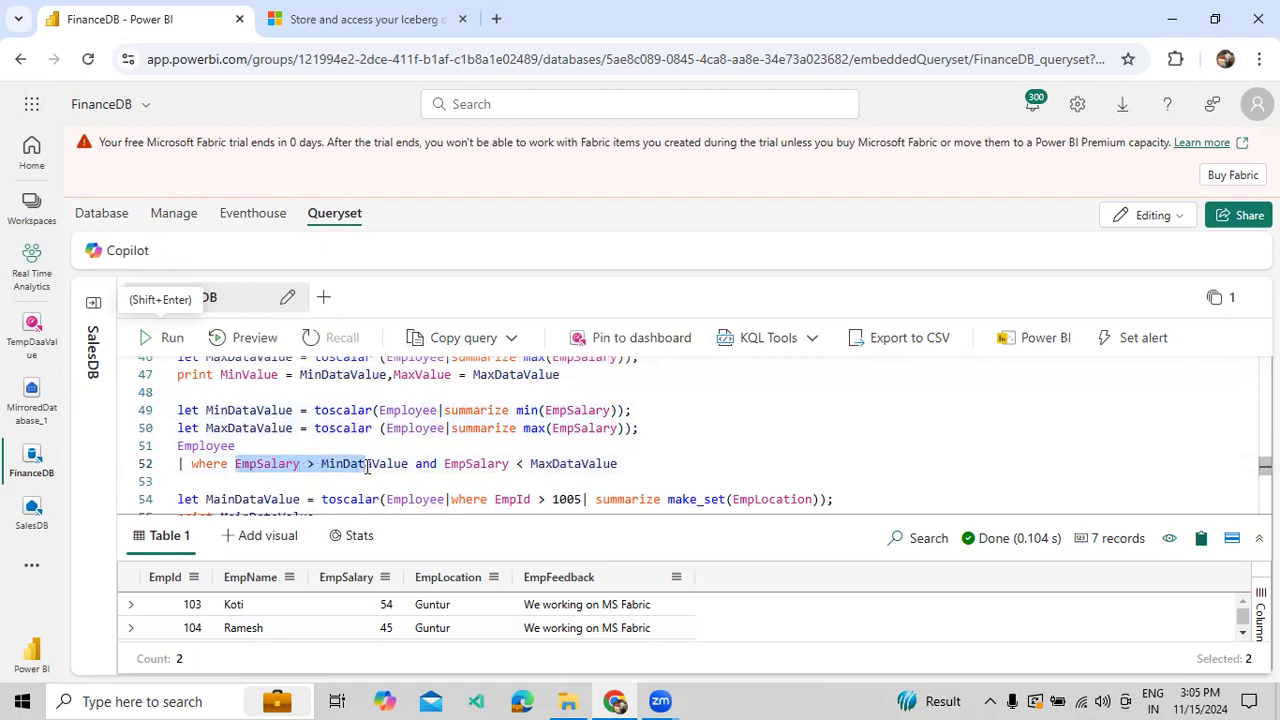
Examine make_set on line 57 and the EmpLocation in (FinalResult) filter on line 59
scroll(628, 464, down, 3)
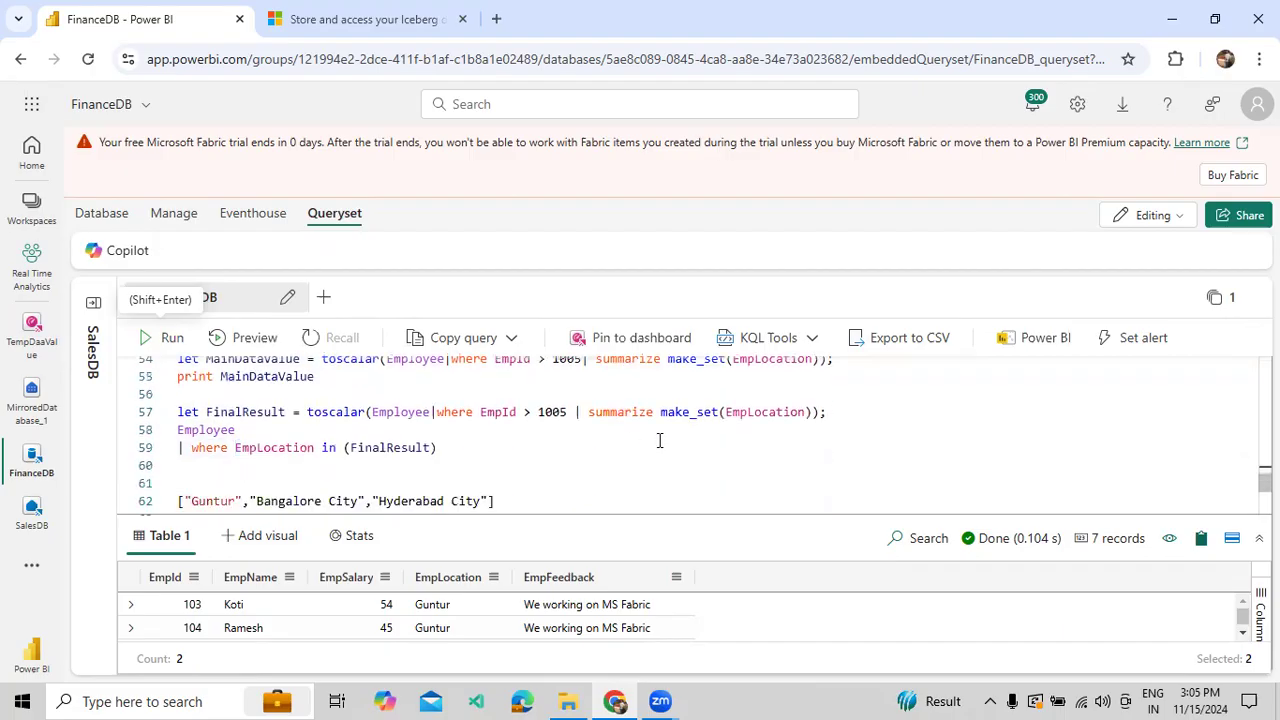
click(678, 413)
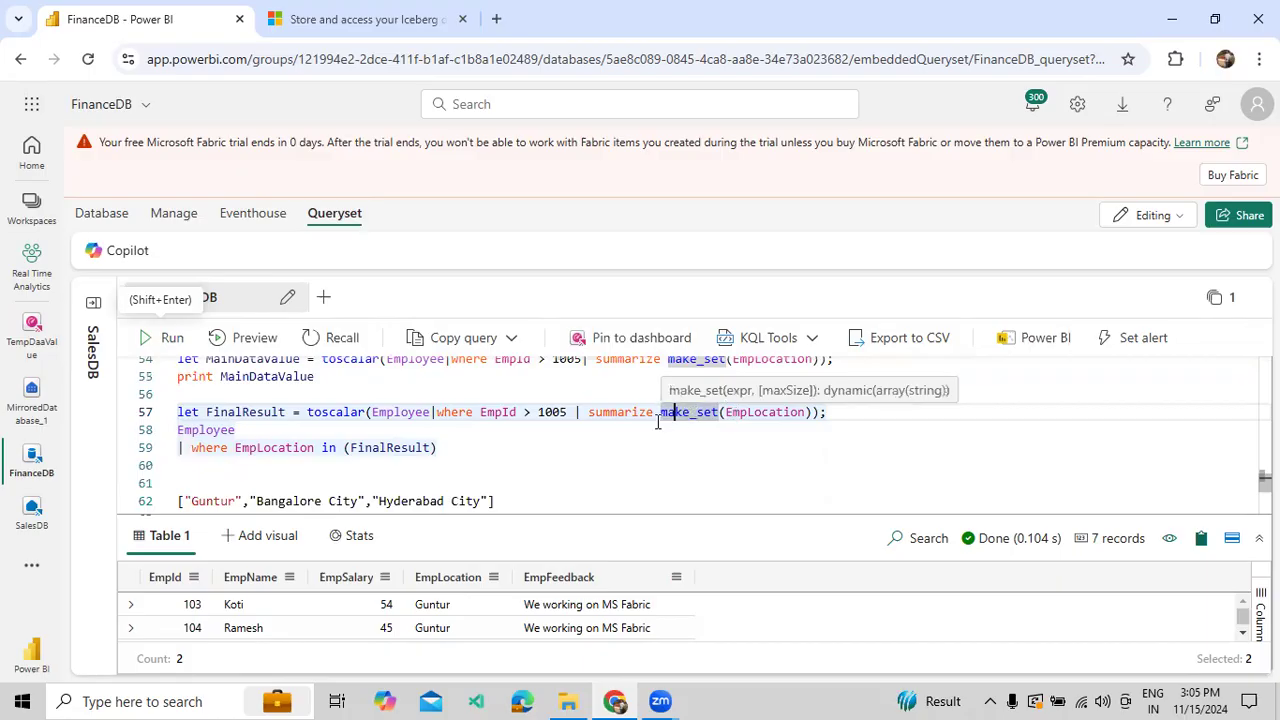
double_click(253, 447)
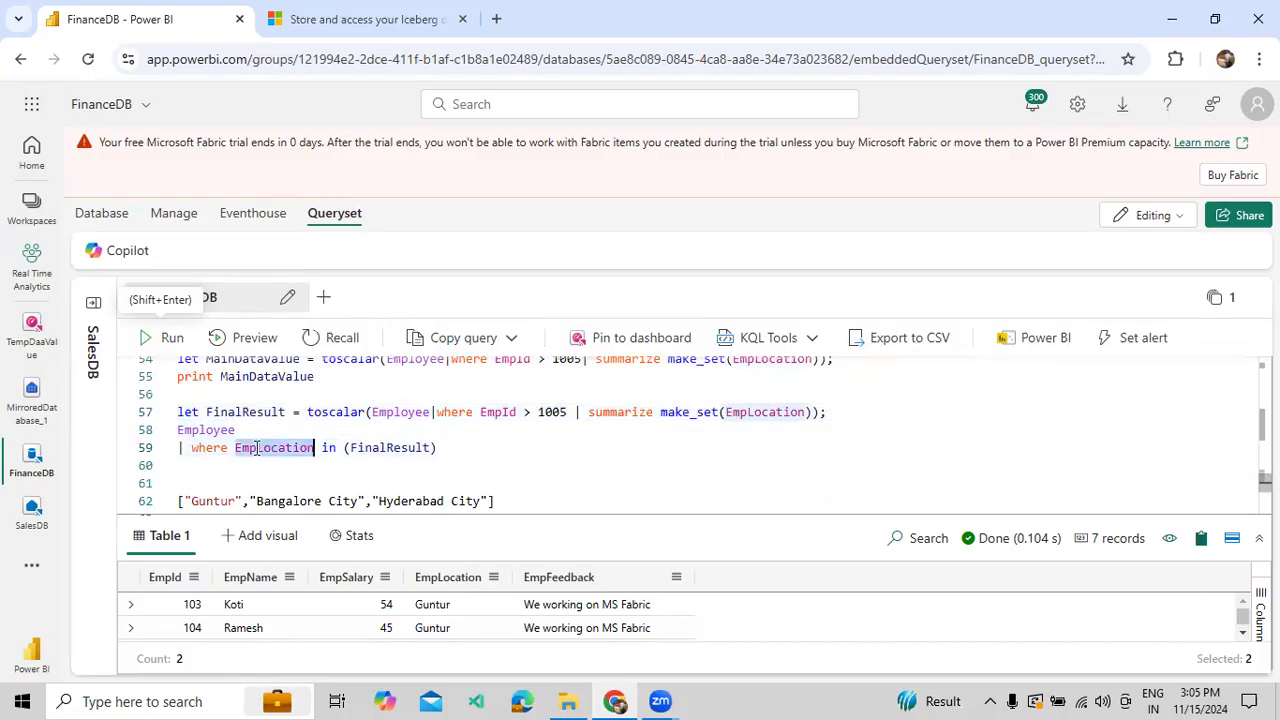
click(463, 447)
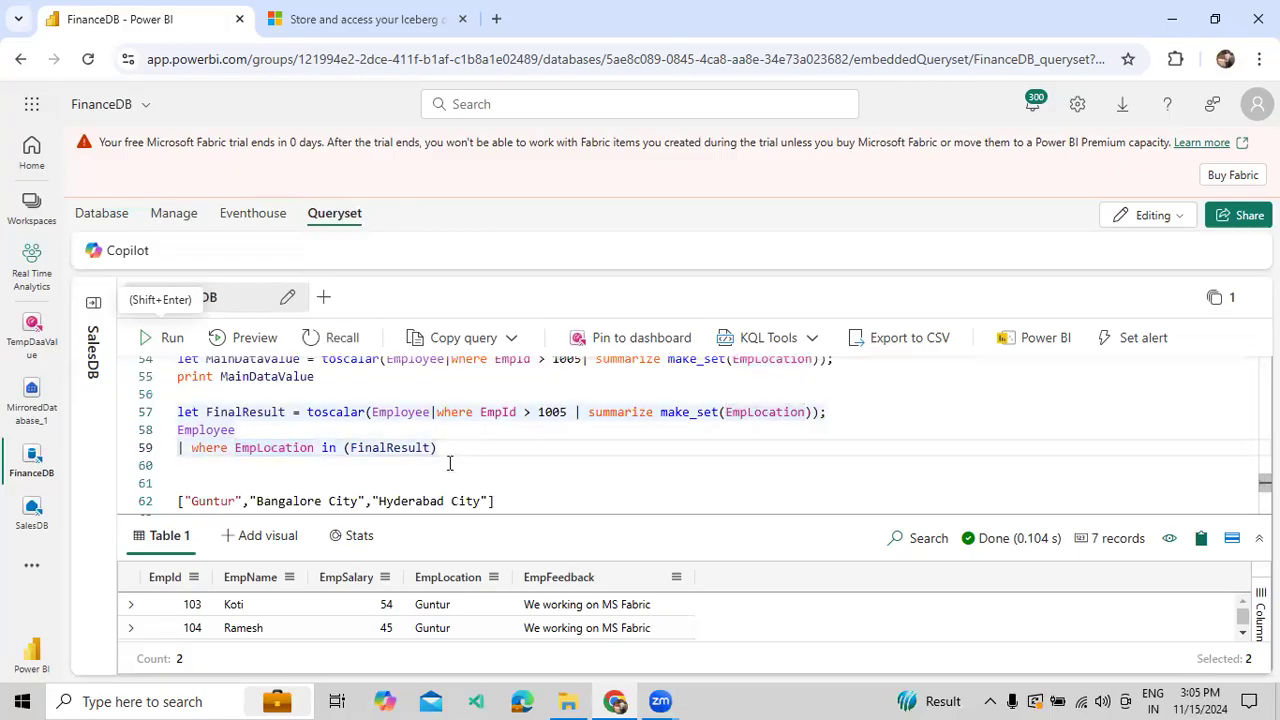
Rerun the MainDataValue let and print statements on lines 54 and 55
scroll(452, 460, up, 6)
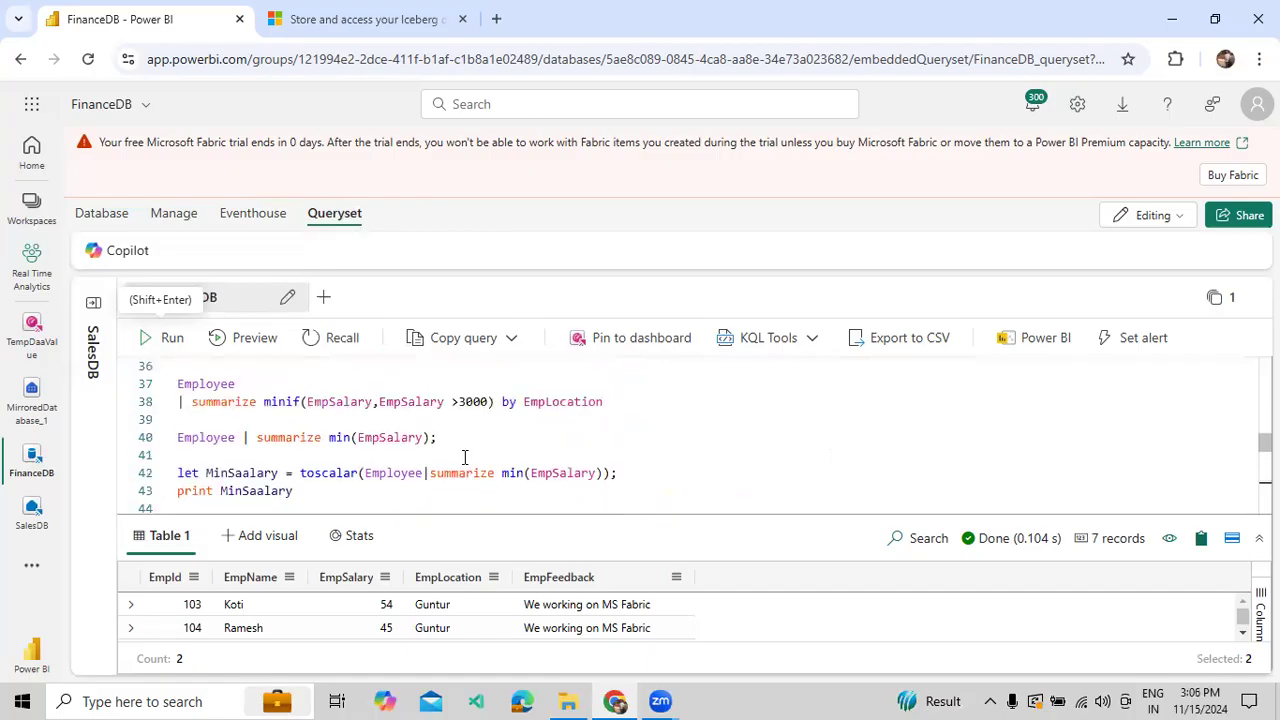
scroll(472, 457, down, 3)
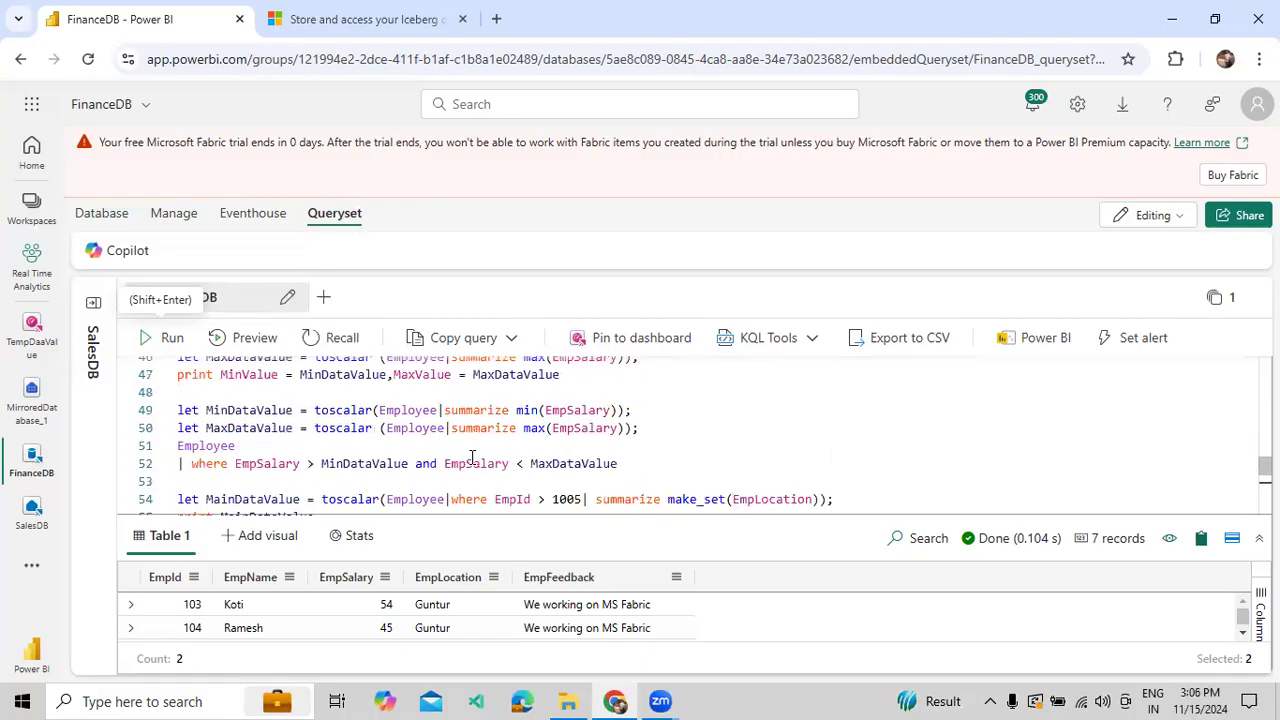
scroll(472, 457, down, 1)
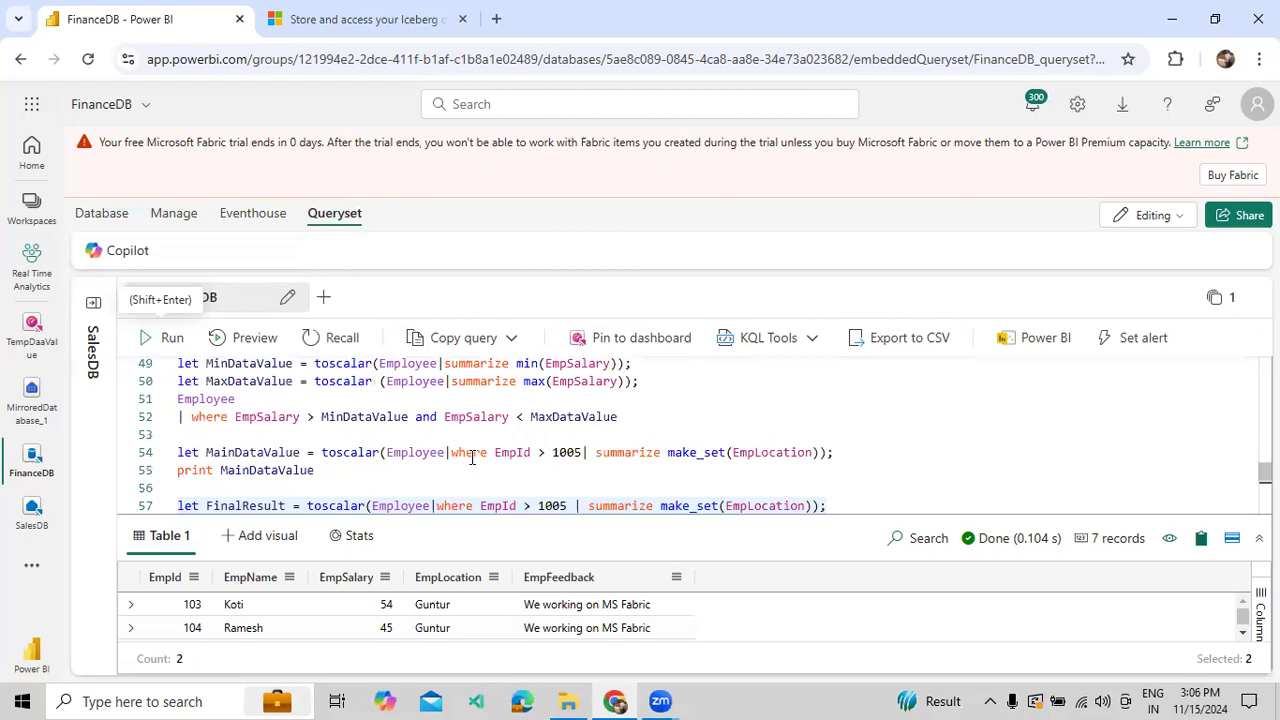
drag(316, 470, 168, 453)
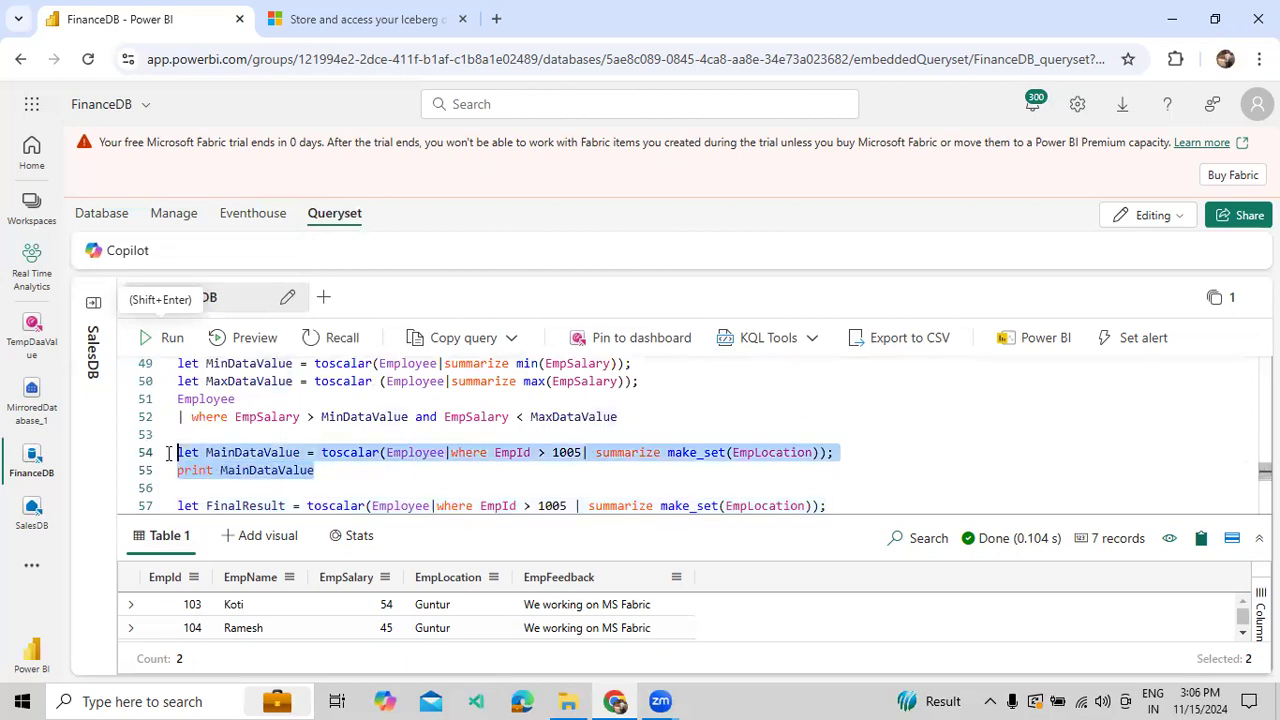
click(164, 338)
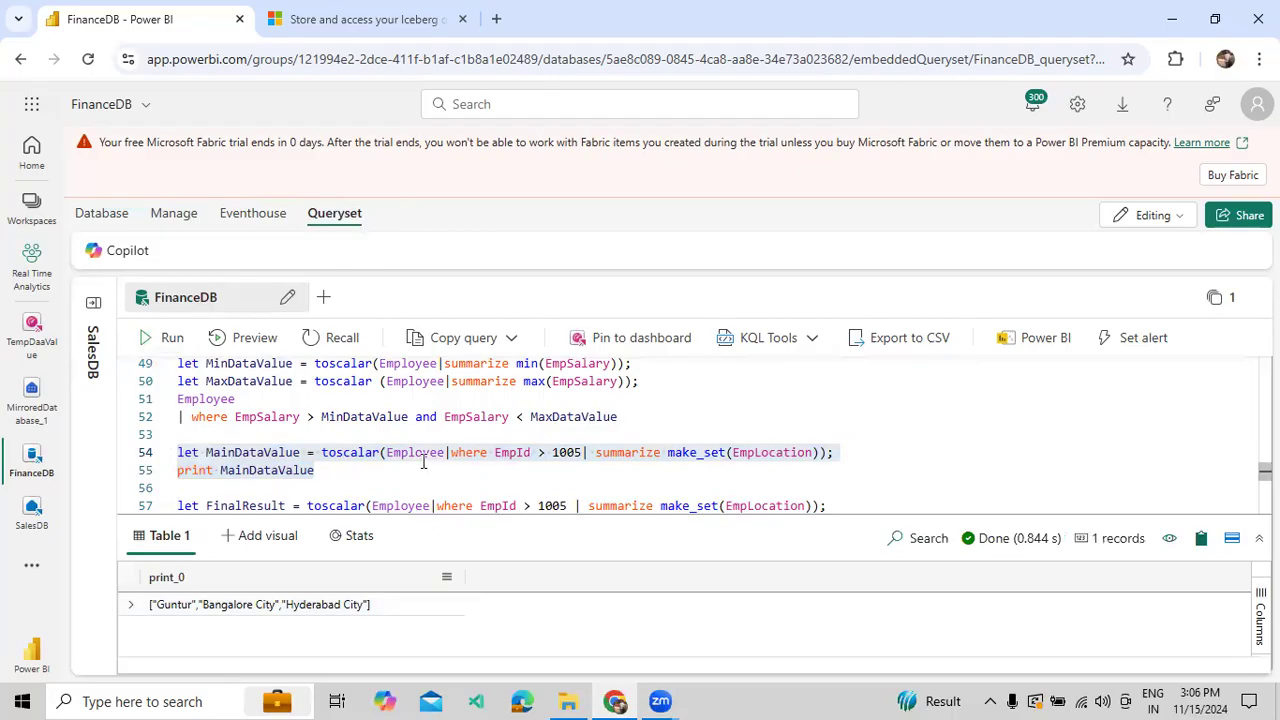
Run the minif(EmpSalary,EmpSalary >3000) by EmpLocation query on lines 37 and 38 and enlarge the results area
scroll(423, 462, down, 1)
scroll(423, 462, up, 4)
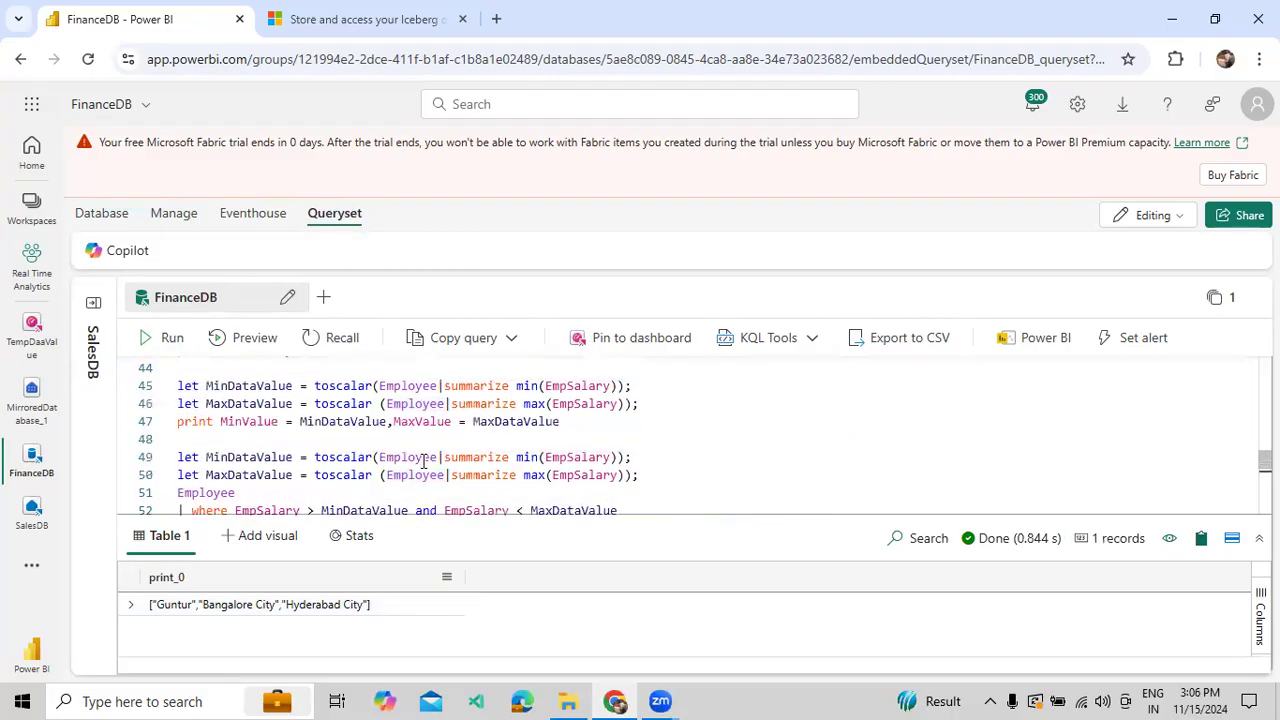
scroll(423, 462, up, 2)
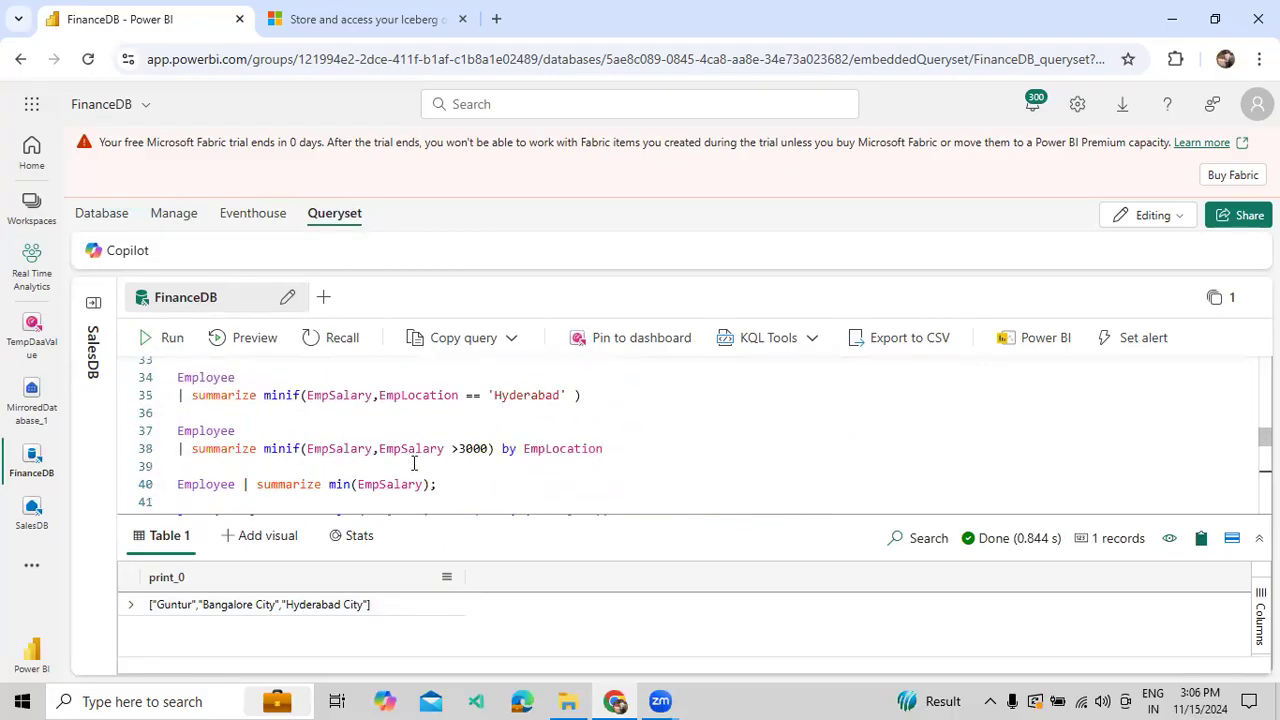
drag(618, 453, 171, 431)
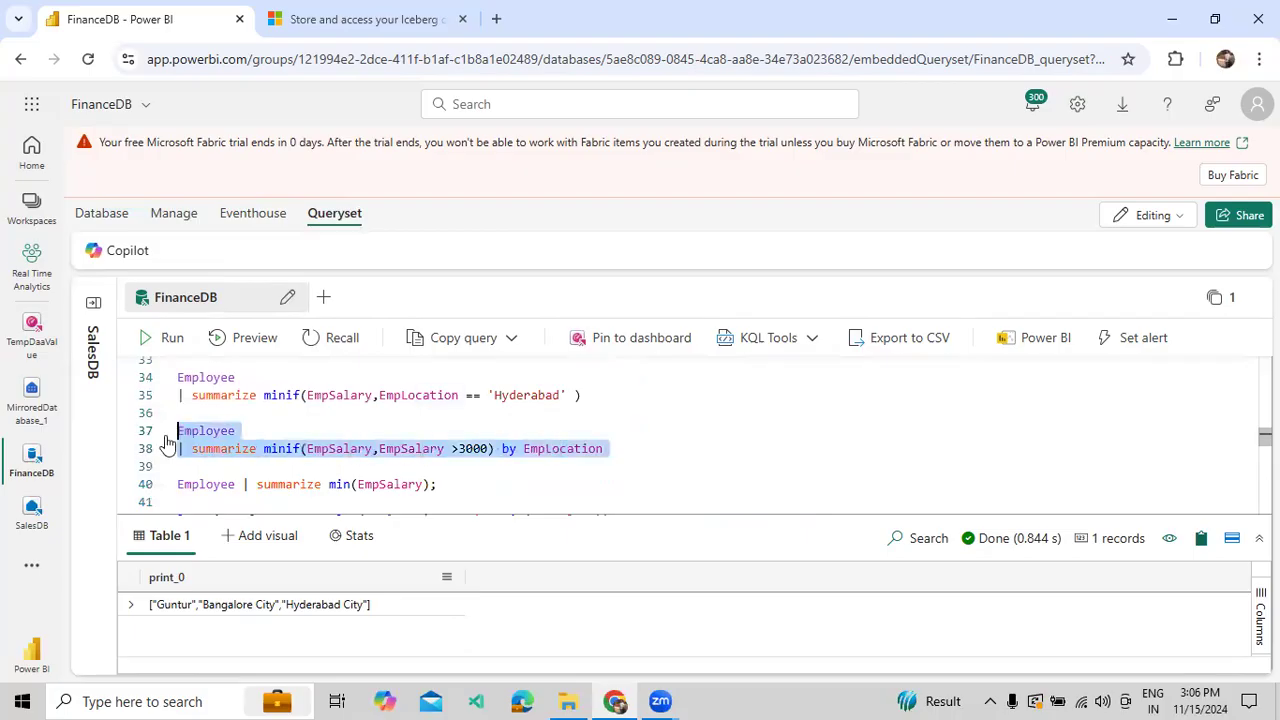
click(163, 338)
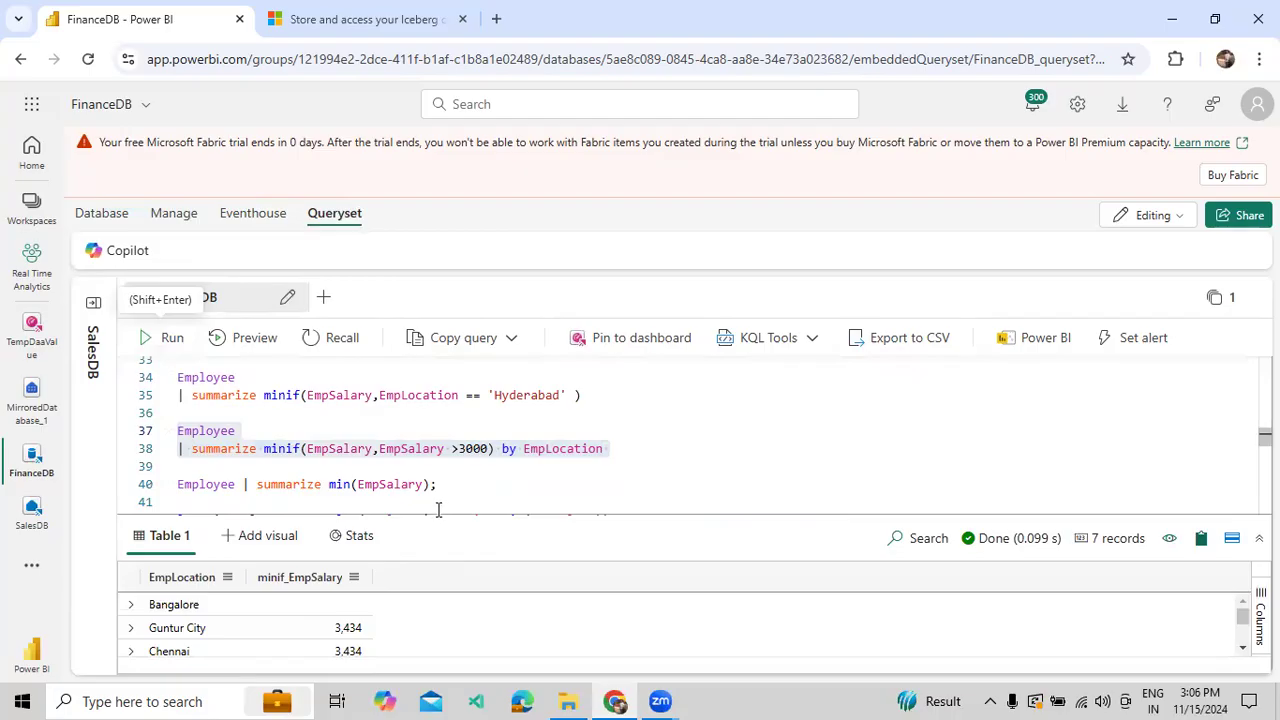
drag(438, 512, 434, 472)
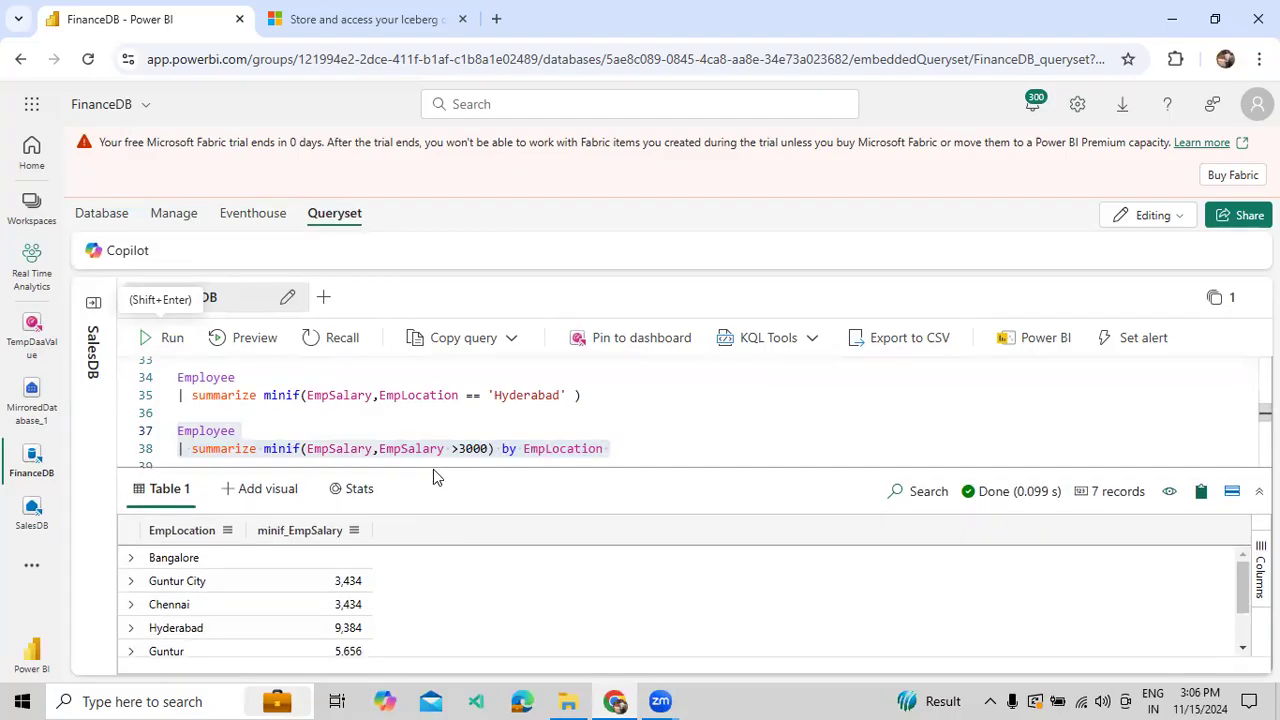
drag(433, 469, 433, 476)
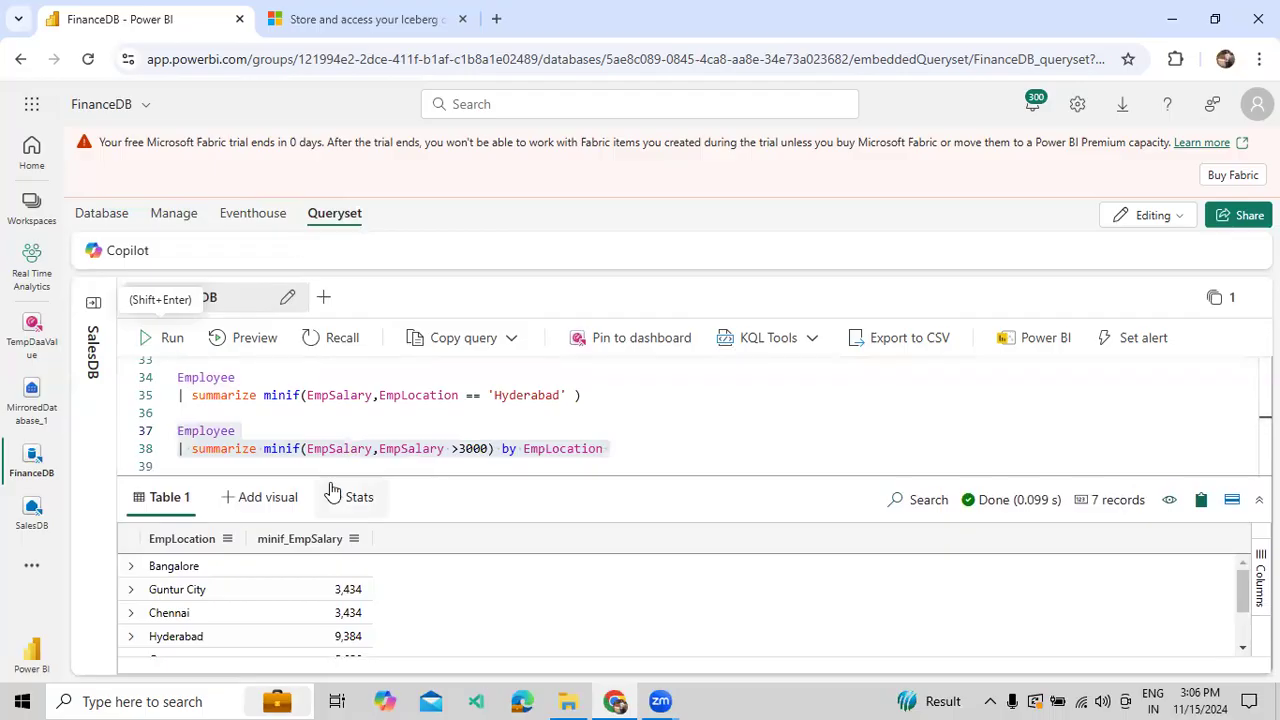
Try rewriting line 38 as an extend that assigns TempData = summarize before the minif(EmpSalary,EmpSalary >3000) aggregation
click(188, 452)
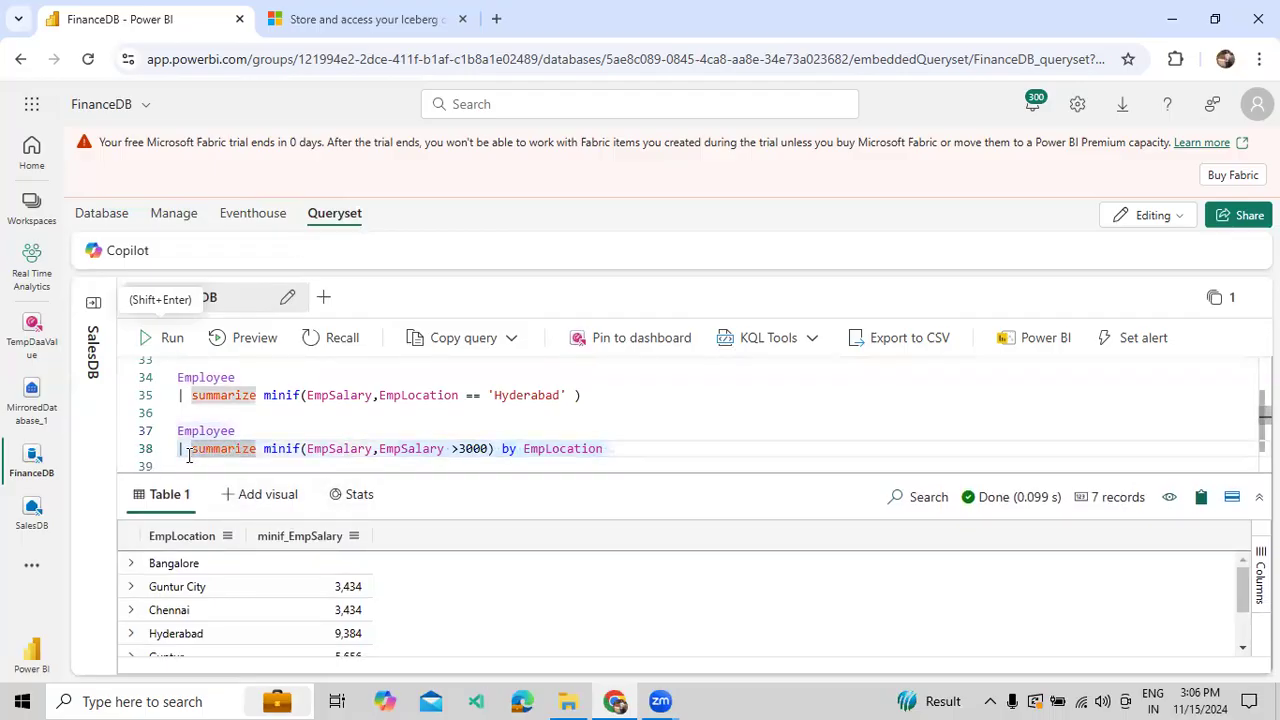
text(ext)
key(Tab)
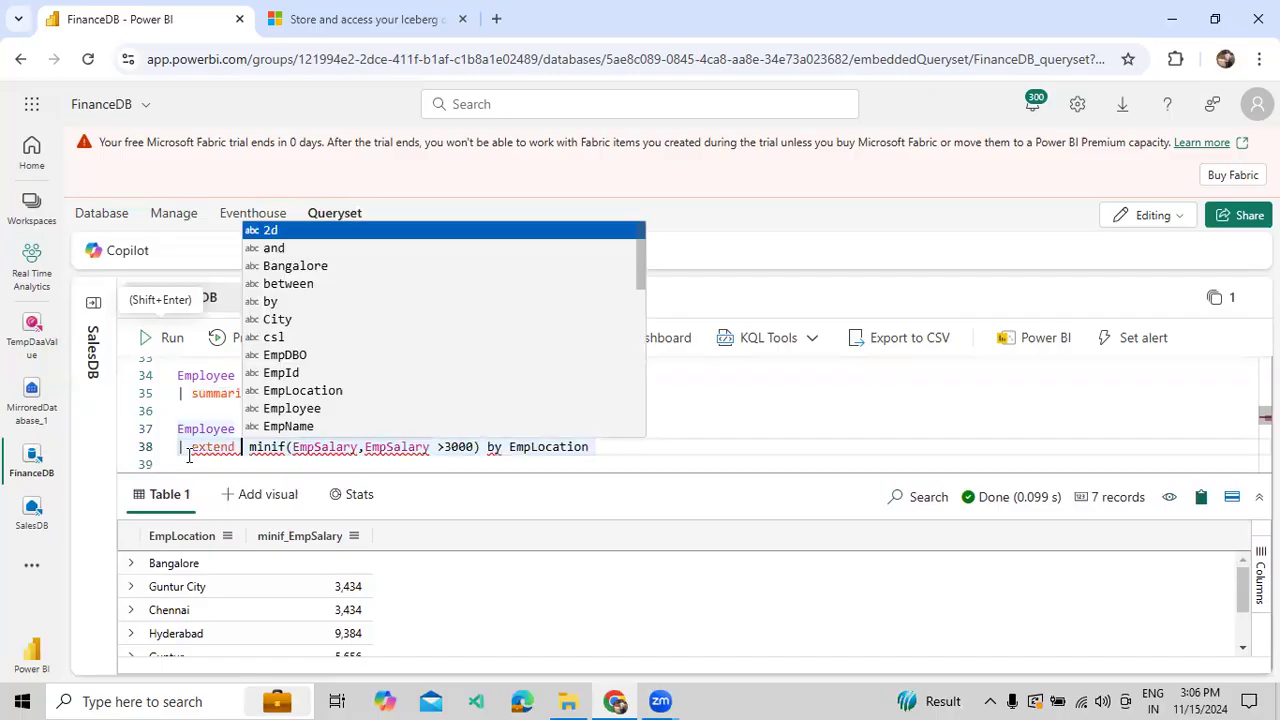
text(TempData =)
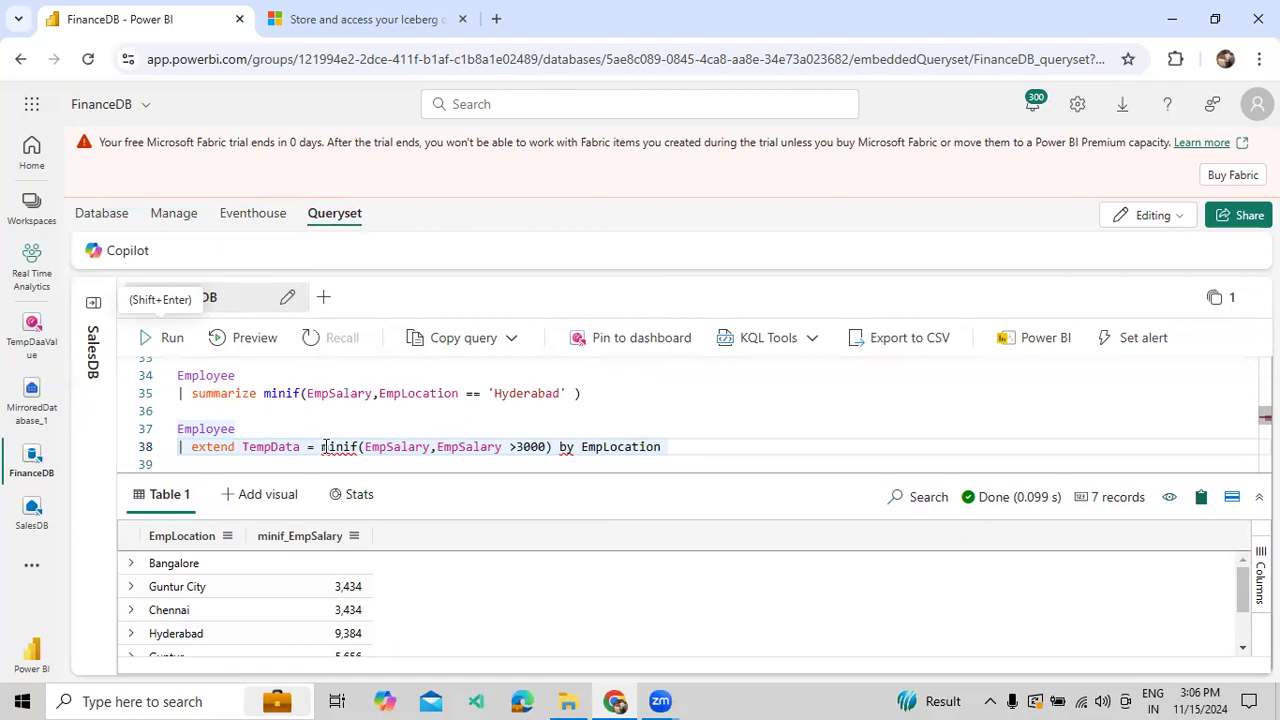
click(322, 447)
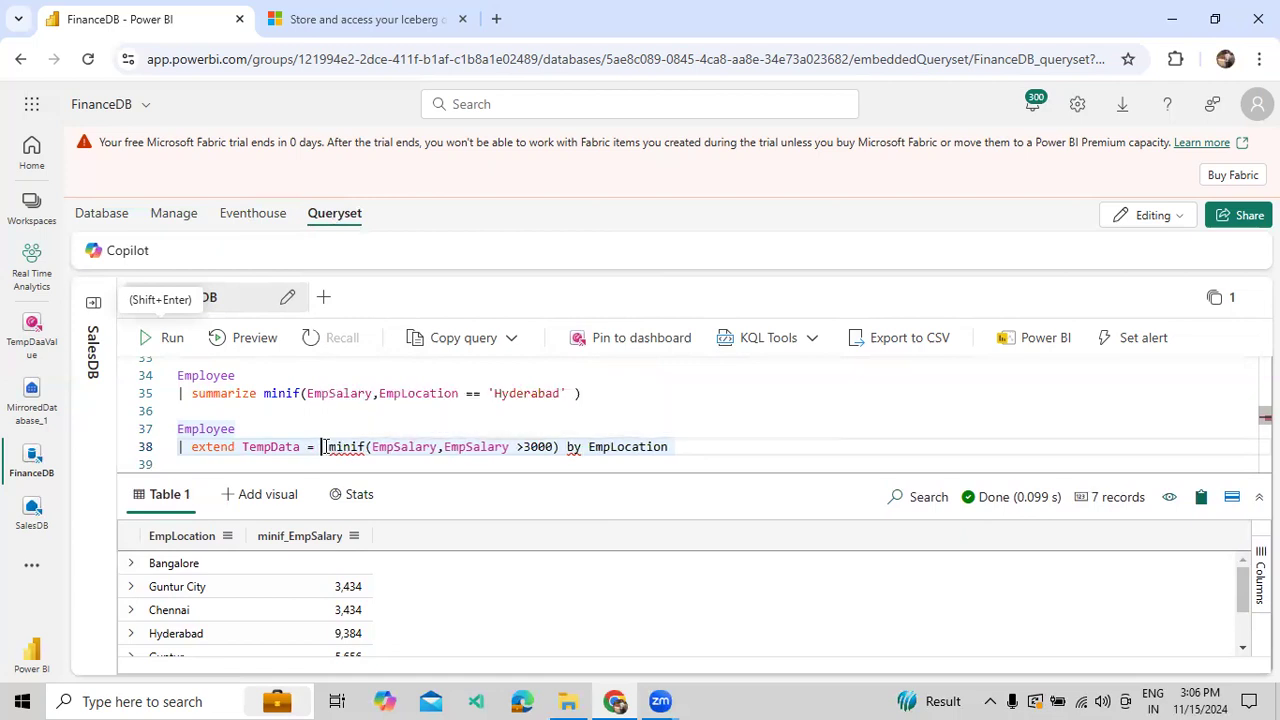
text(summ ari)
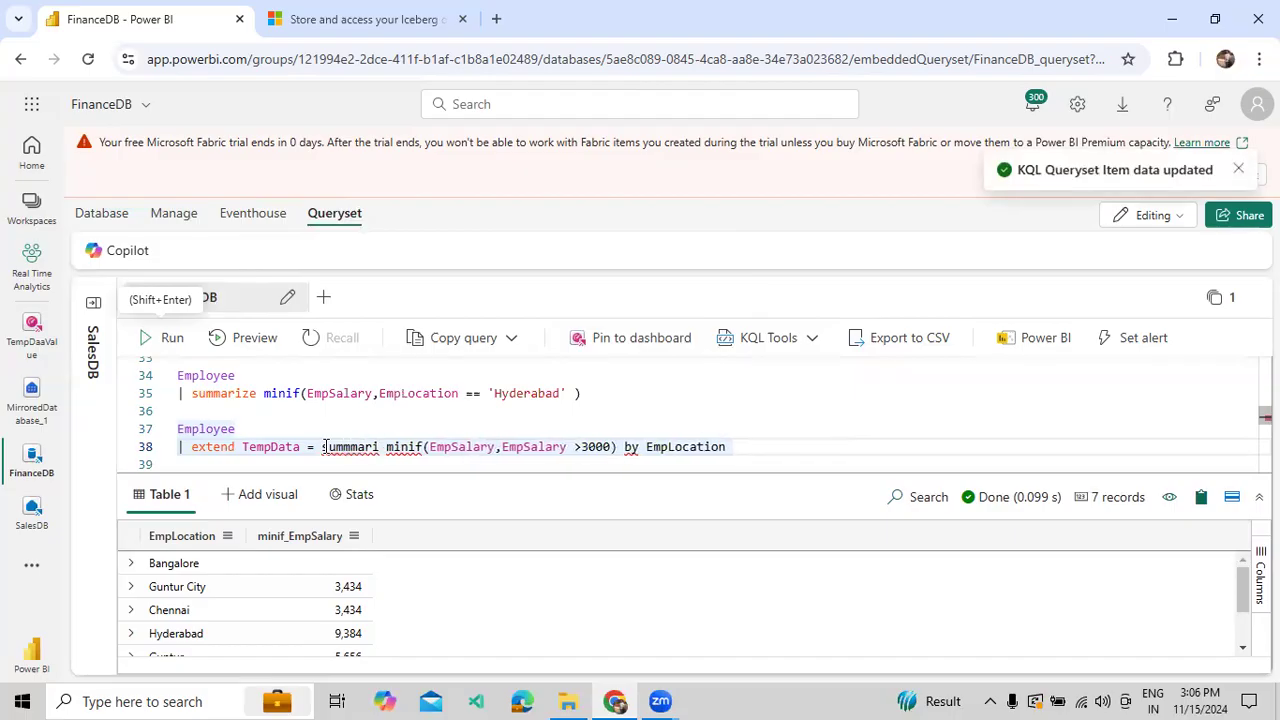
text(ze)
drag(302, 471, 330, 545)
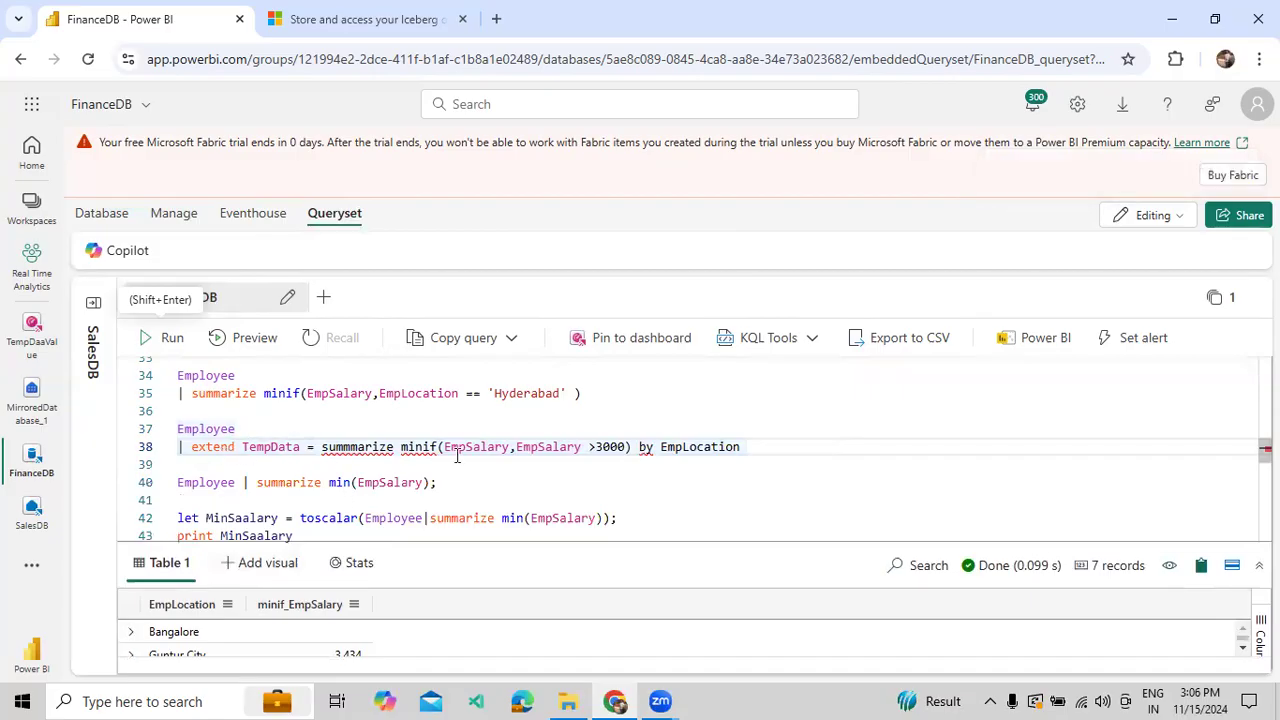
Try removing extend from line 38, naming the minif aggregation TempData inside the summarize, and running lines 37 and 38
double_click(378, 450)
drag(320, 448, 241, 447)
key(Delete)
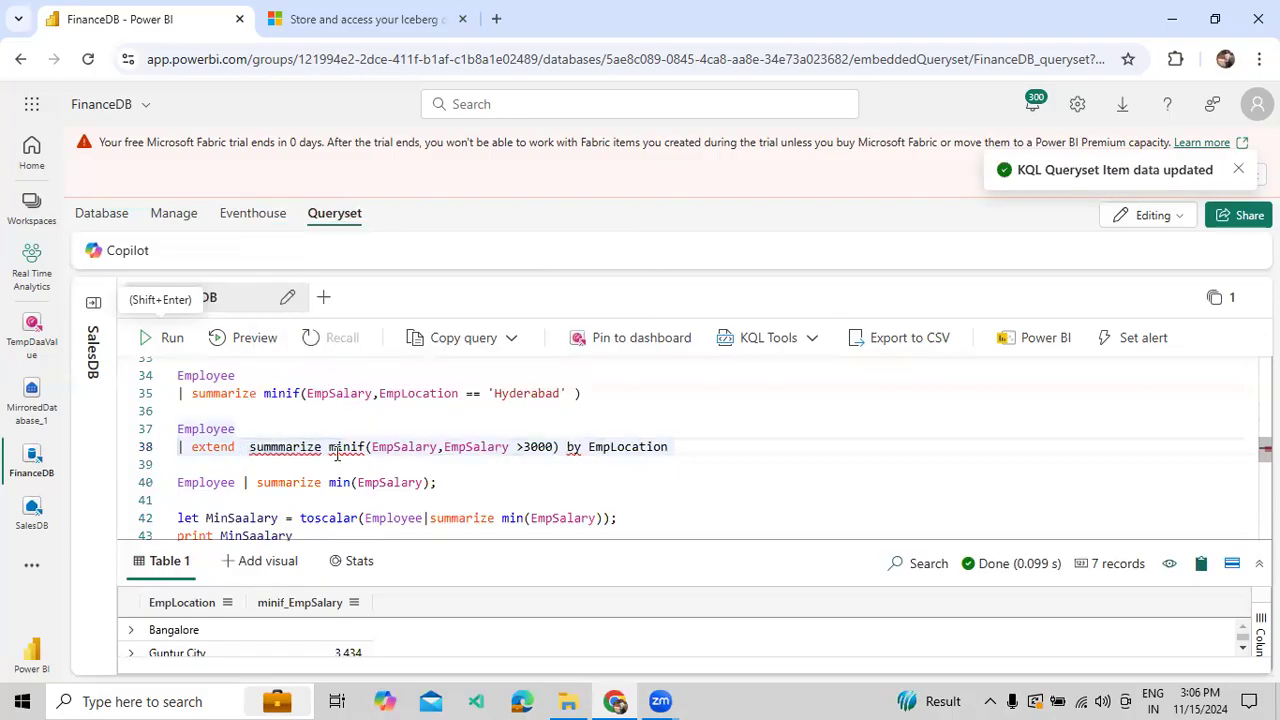
double_click(320, 448)
click(207, 449)
double_click(207, 449)
key(BackSpace)
key(BackSpace)
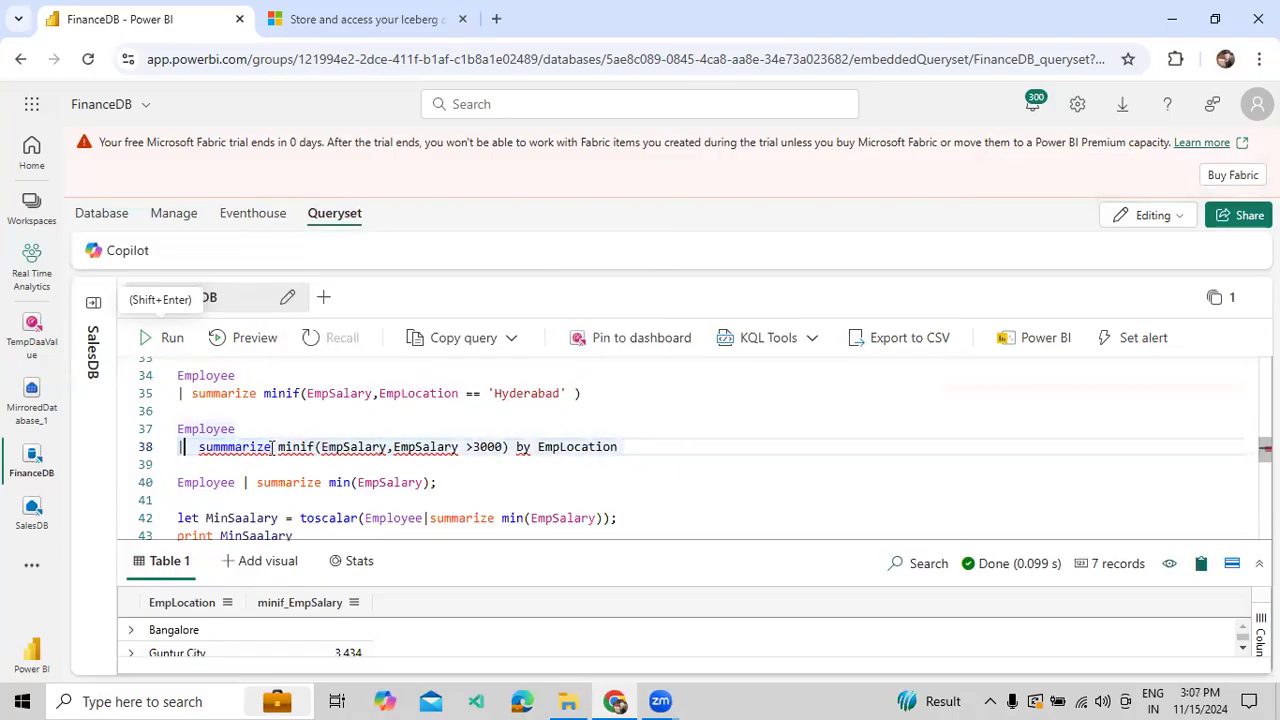
double_click(270, 447)
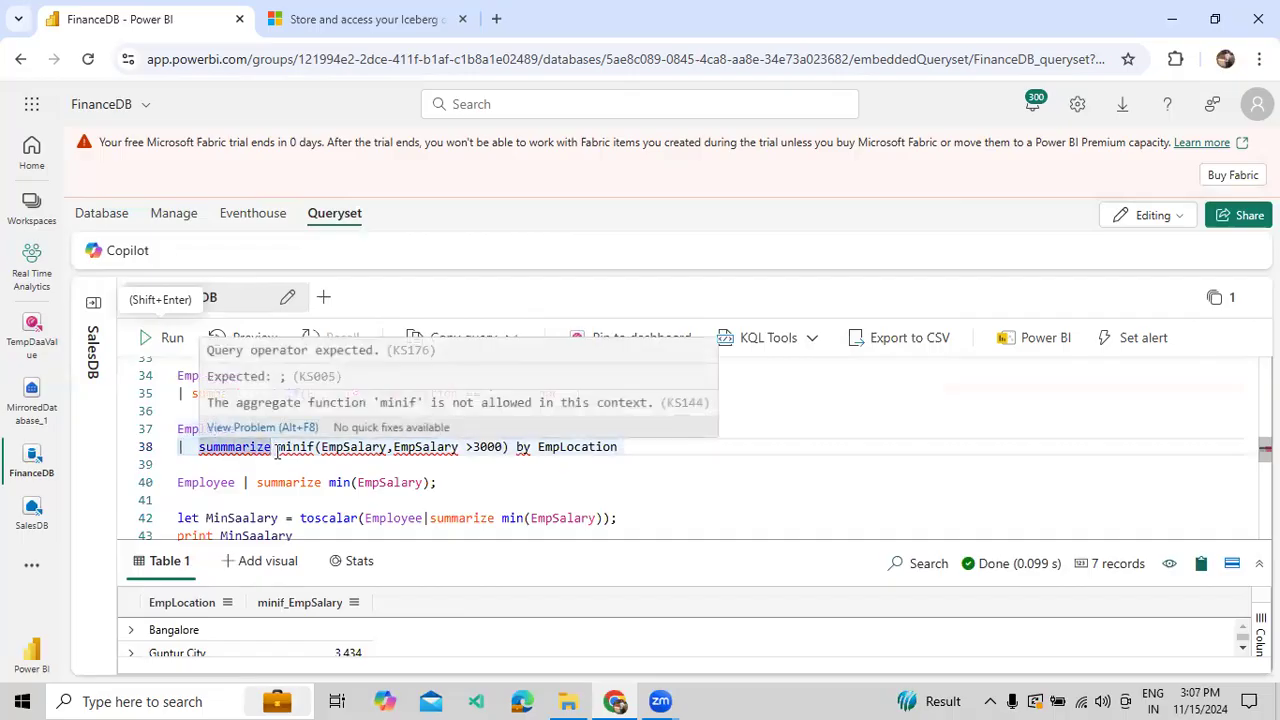
click(278, 449)
text(TempData =)
drag(732, 447, 163, 432)
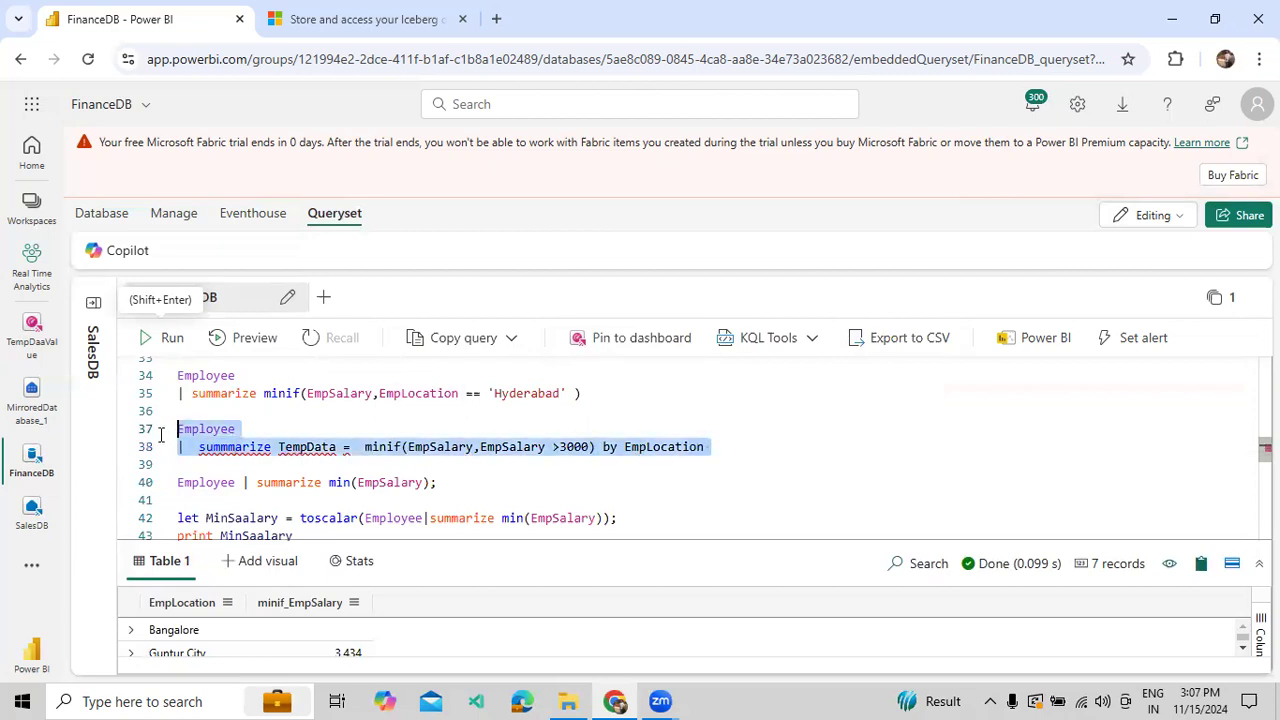
click(146, 348)
Undo the line 38 edits back to extend minif(EmpSalary,EmpSalary >3000) by EmpLocation and run the query
click(296, 444)
key(ctrl+z)
key(ctrl+z)
key(ctrl+z)
key(ctrl+z)
key(ctrl+z)
key(ctrl+z)
key(ctrl+z)
key(ctrl+z)
click(624, 447)
drag(622, 446, 165, 421)
click(177, 342)
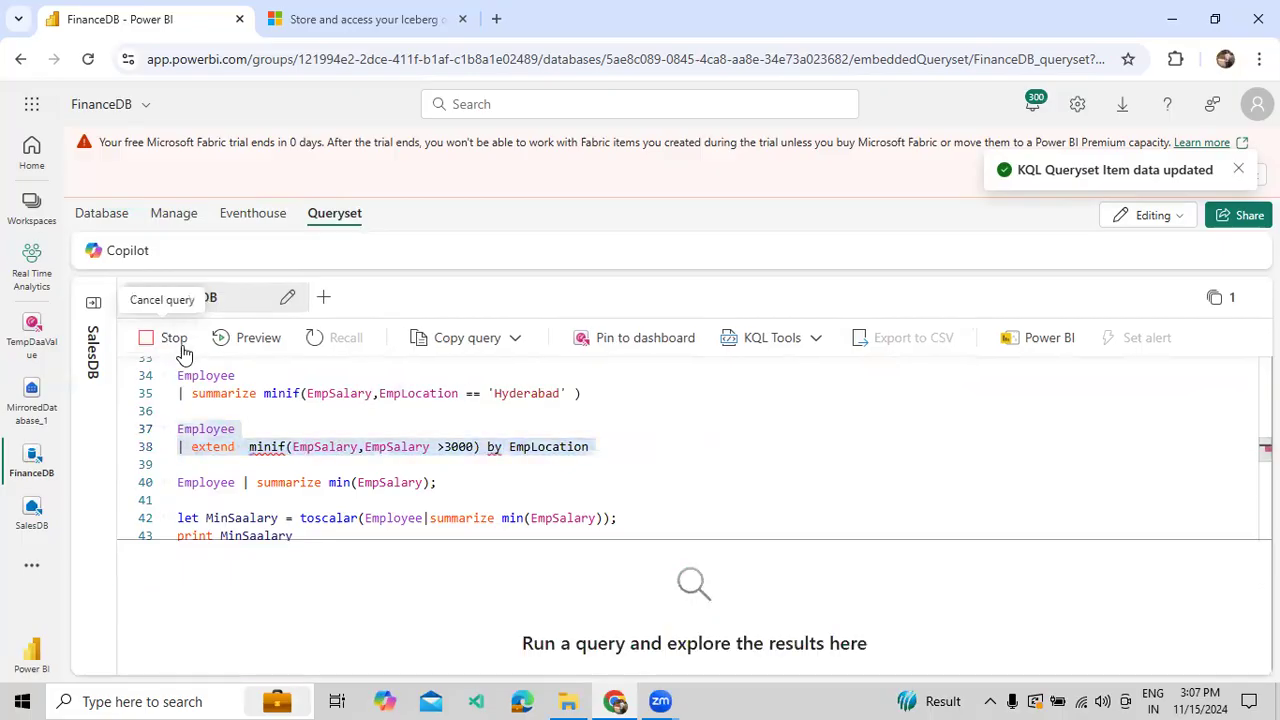
click(281, 465)
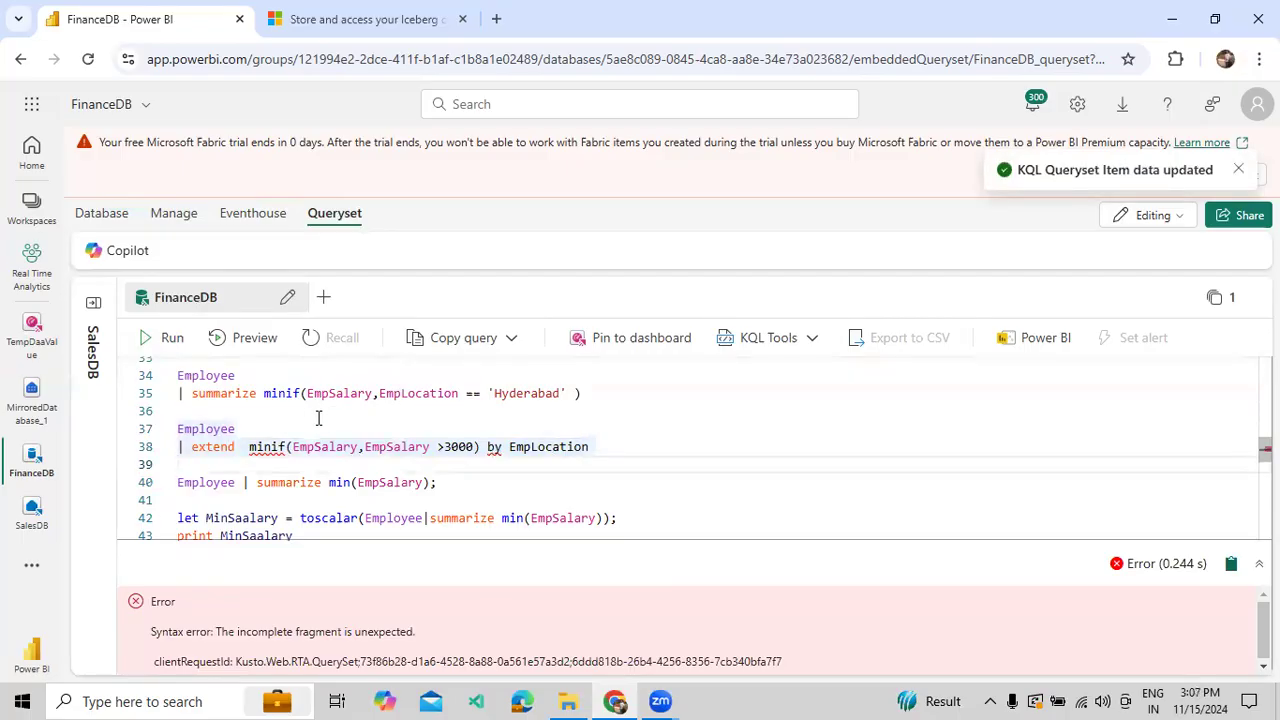
Replace extend with summarize on line 38 and rerun the minif salary query by EmpLocation
double_click(230, 447)
text(su)
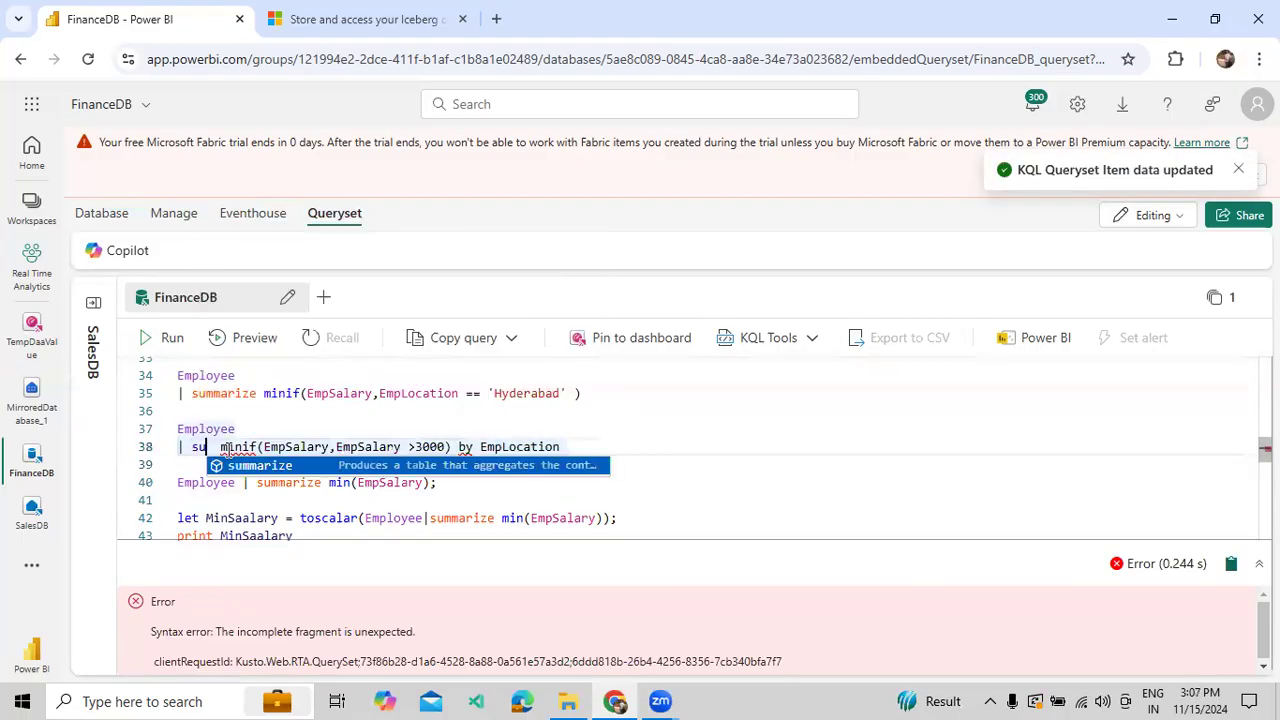
key(Return)
drag(640, 440, 178, 428)
click(171, 337)
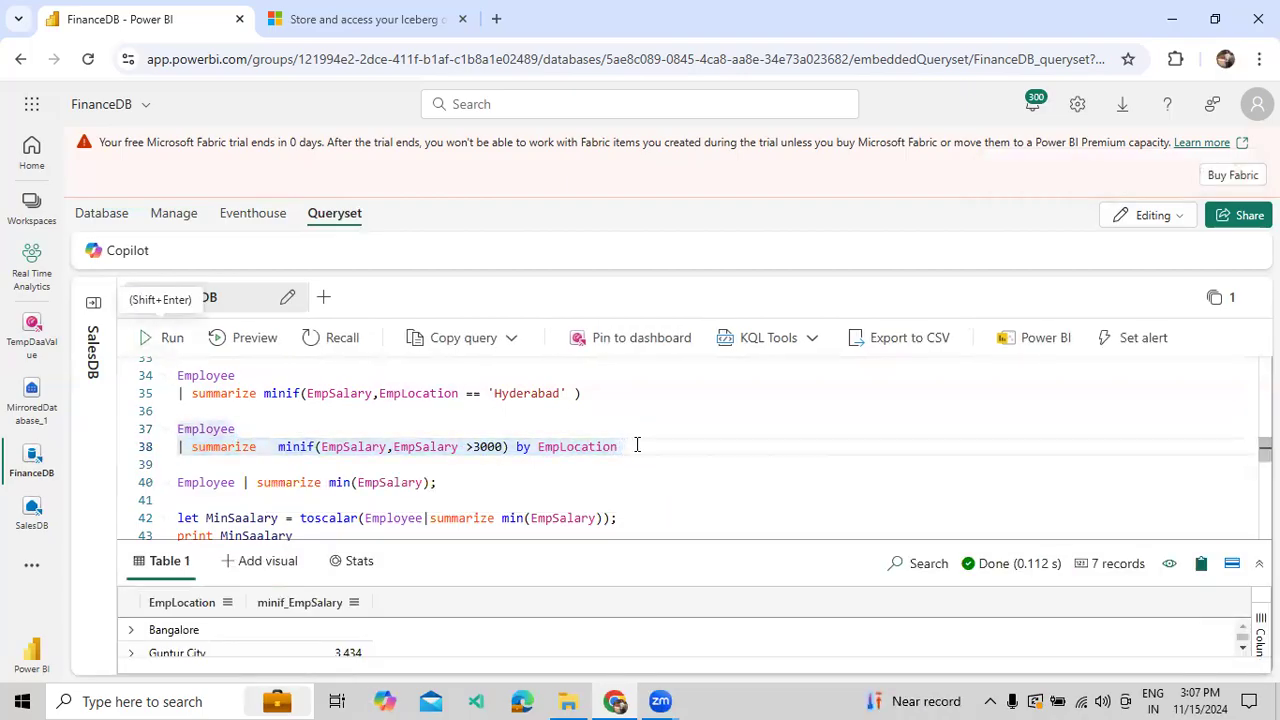
Add the line | project EmpLocation,FinalData = minif_EmpSalary below the summarize and run the query
key(Return)
text(|)
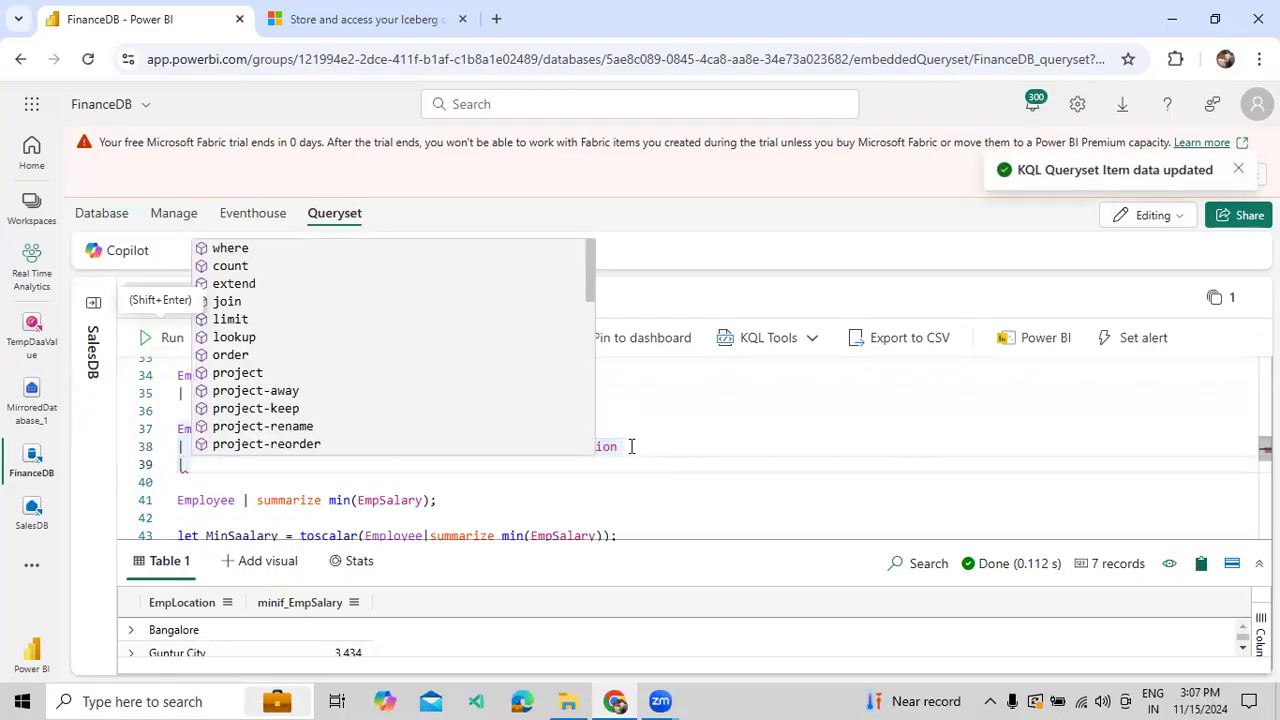
text( project )
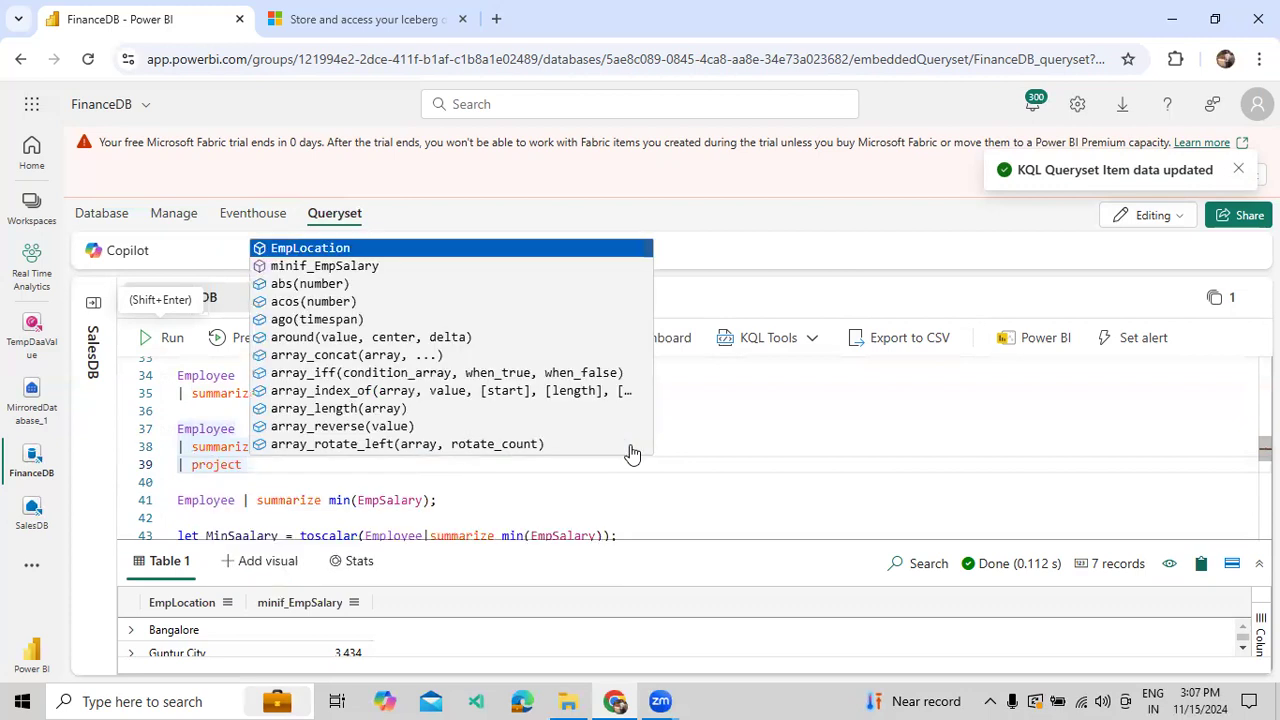
text(Emp)
key(Tab)
text(,)
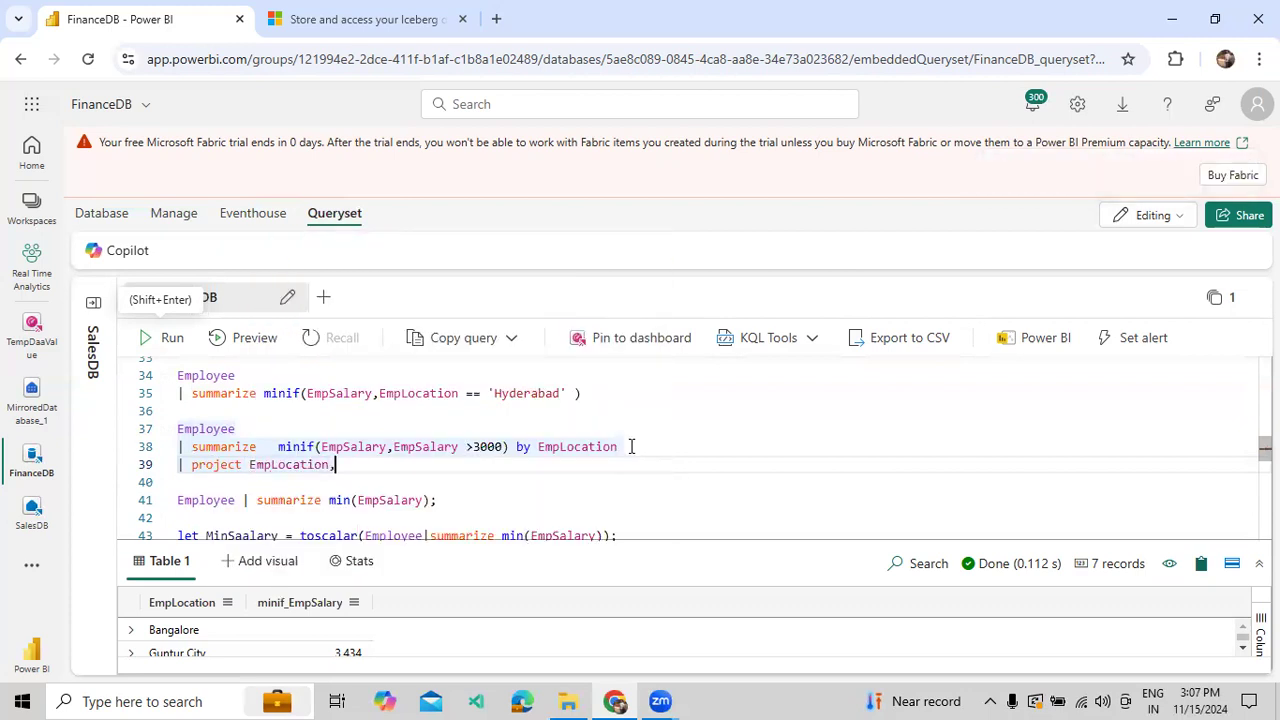
text(FinalData =)
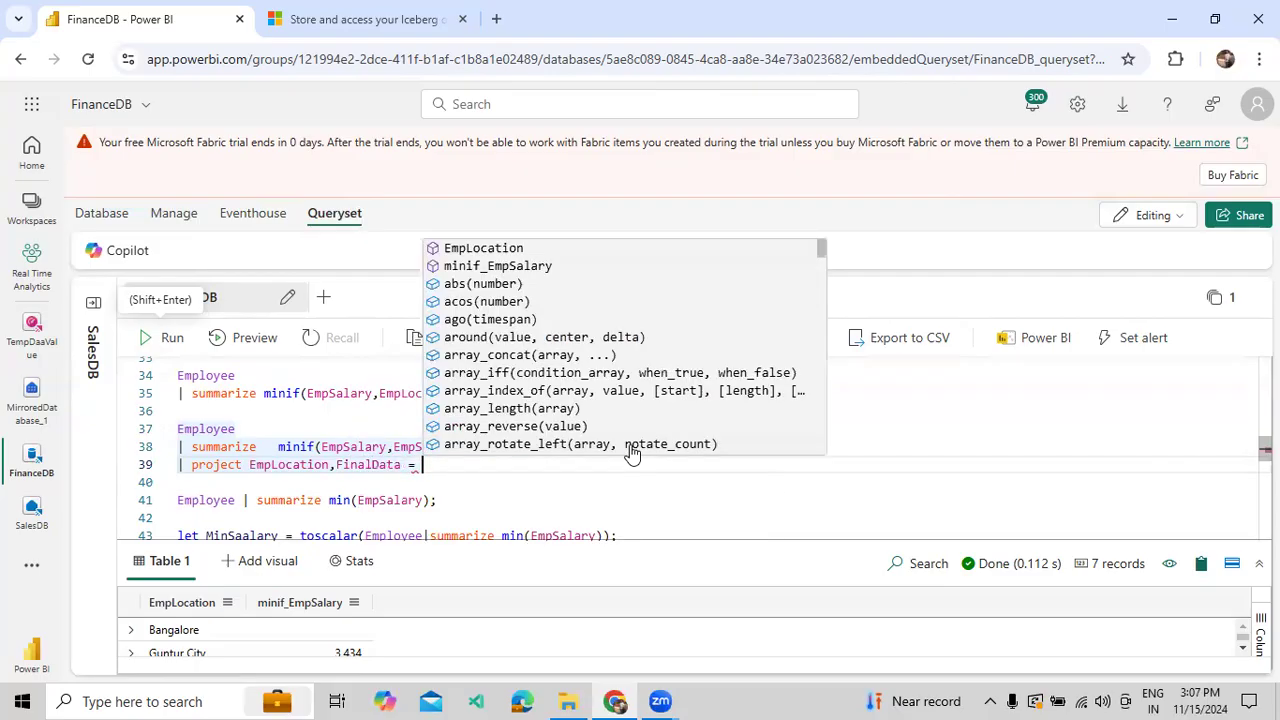
text( min)
key(Tab)
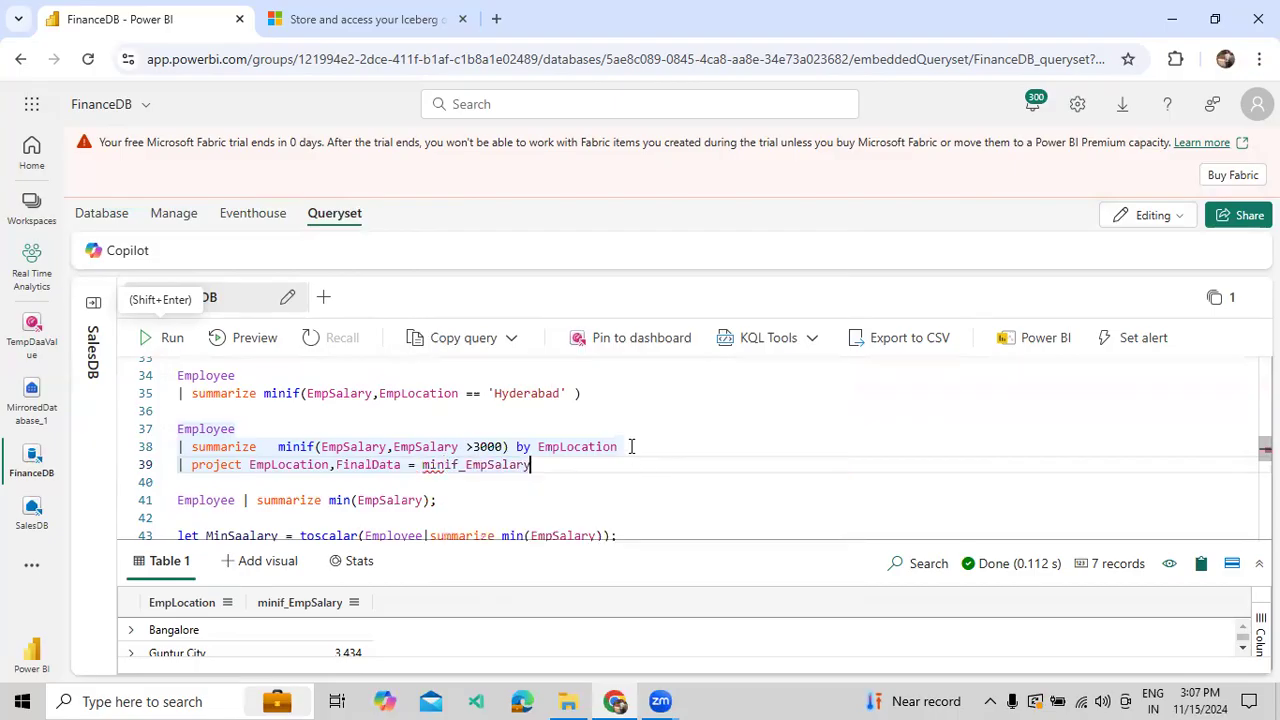
drag(531, 464, 299, 438)
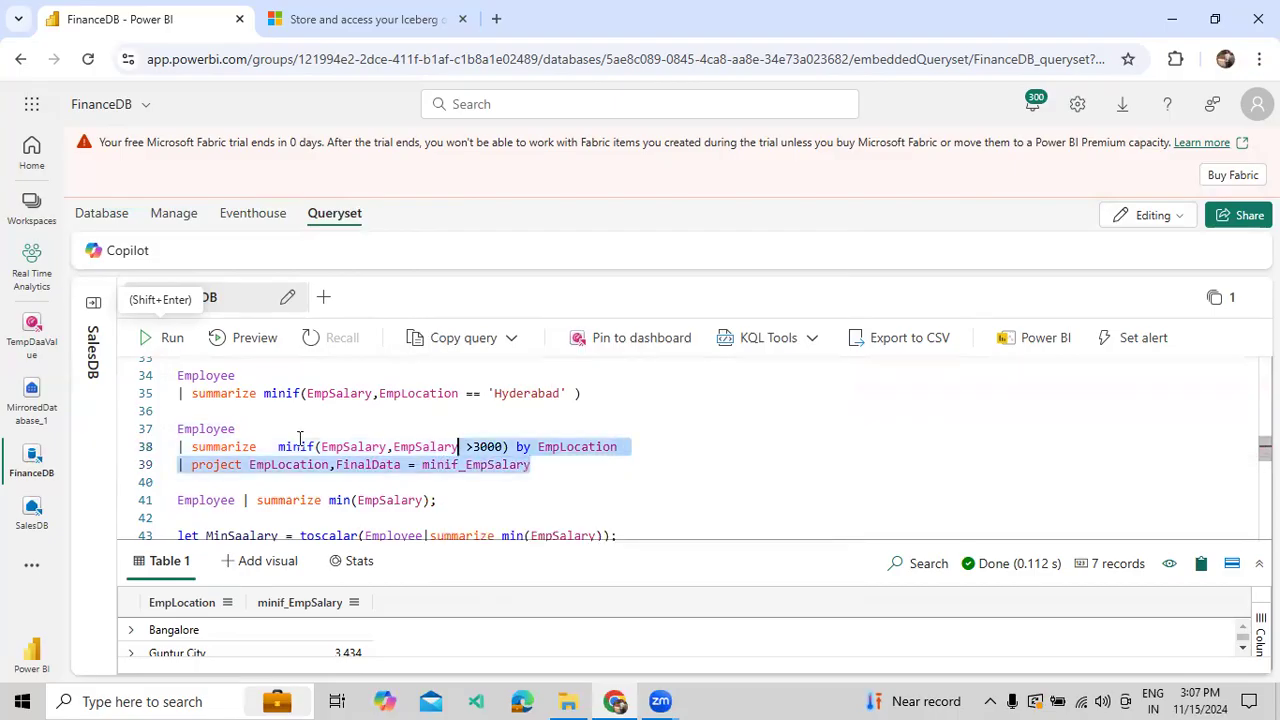
click(162, 342)
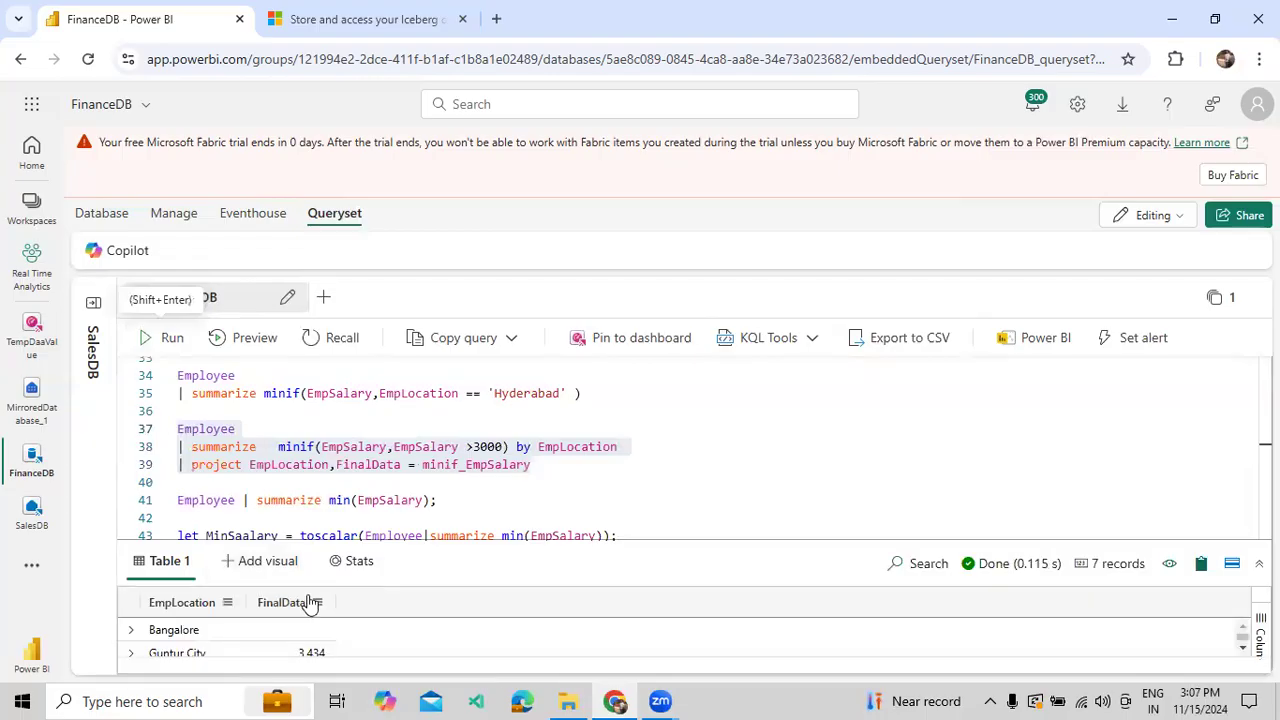
Add the filter line | where FinalData > 0 after the project line and run the whole query
click(545, 470)
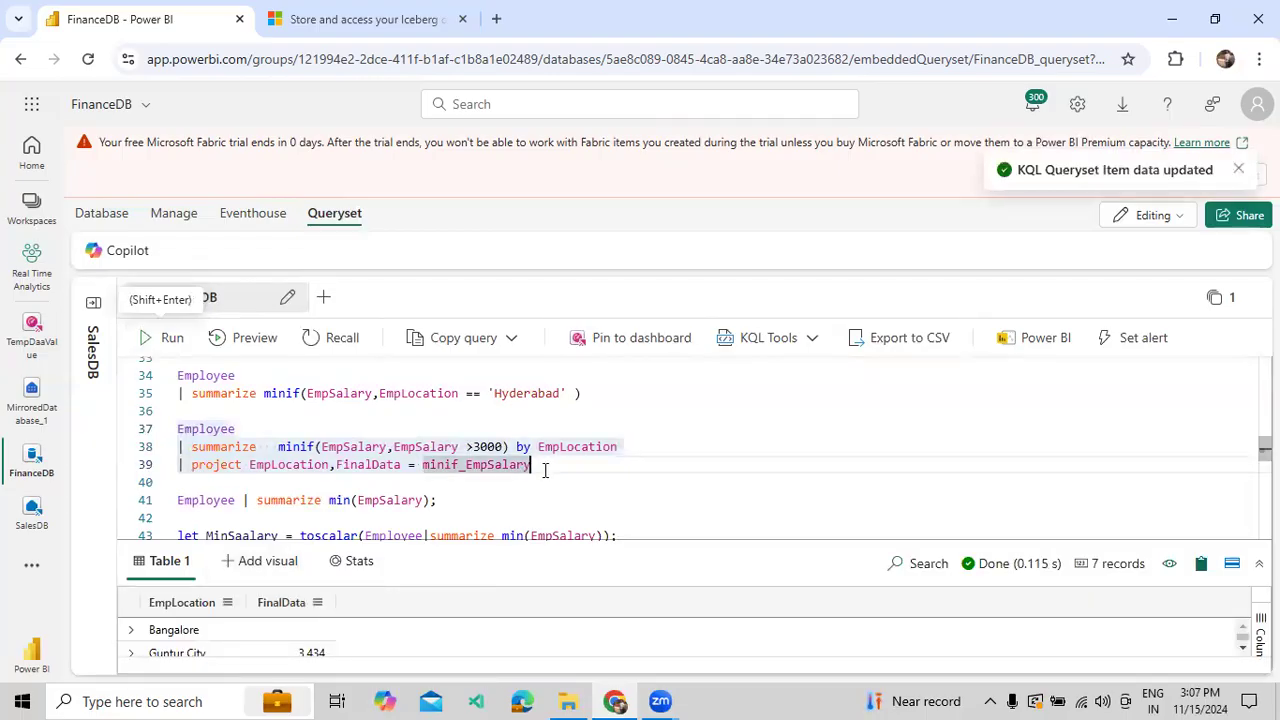
key(Return)
text(| whre)
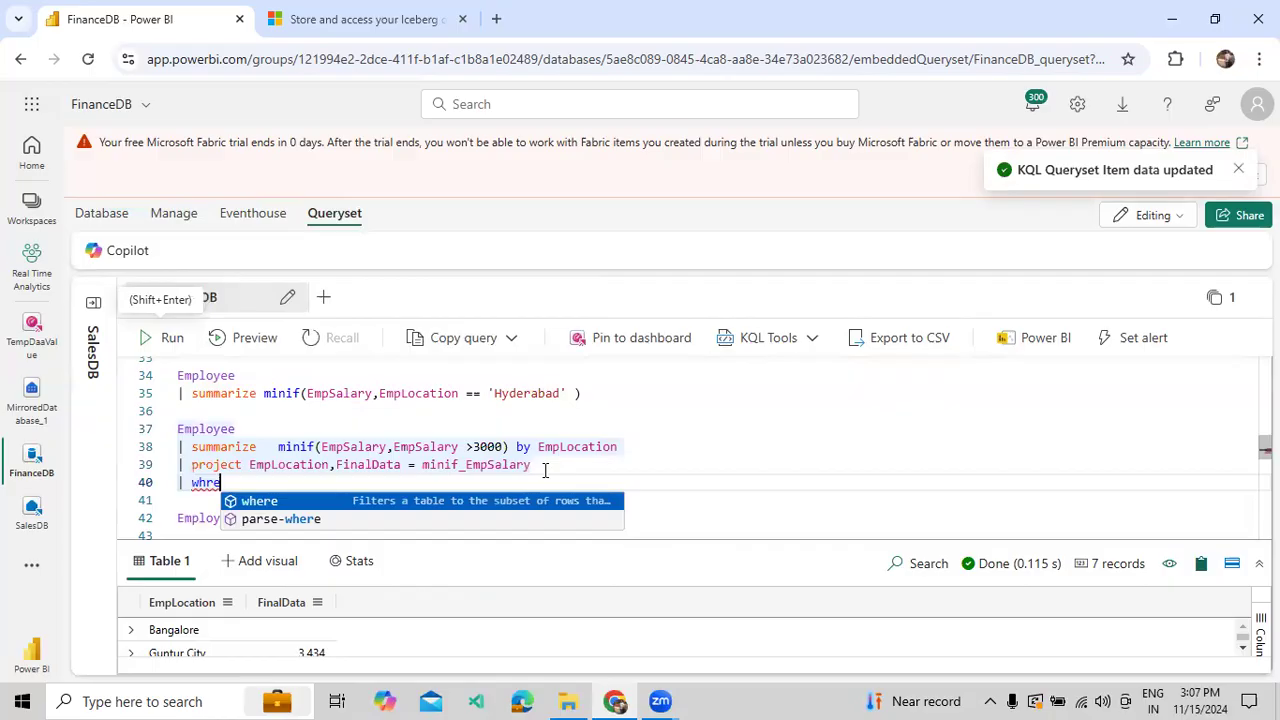
key(Tab)
text(Fina)
key(Tab)
text(> 0)
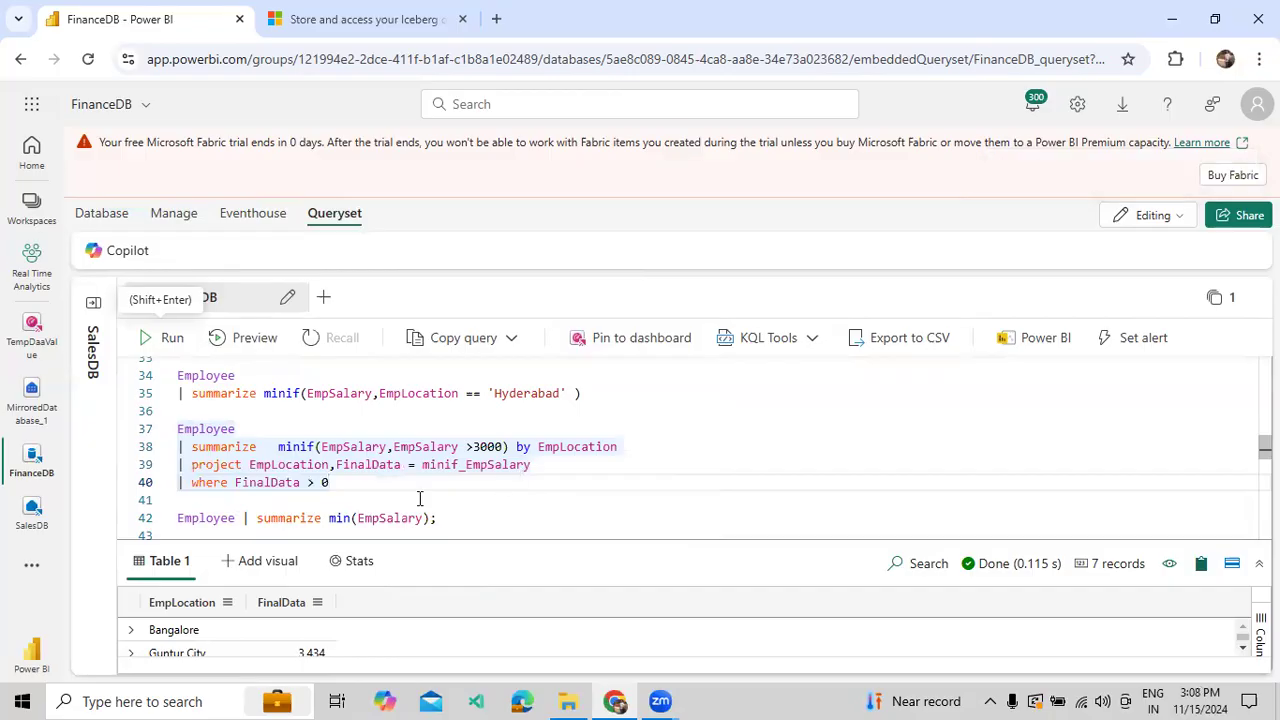
drag(330, 483, 172, 429)
click(172, 345)
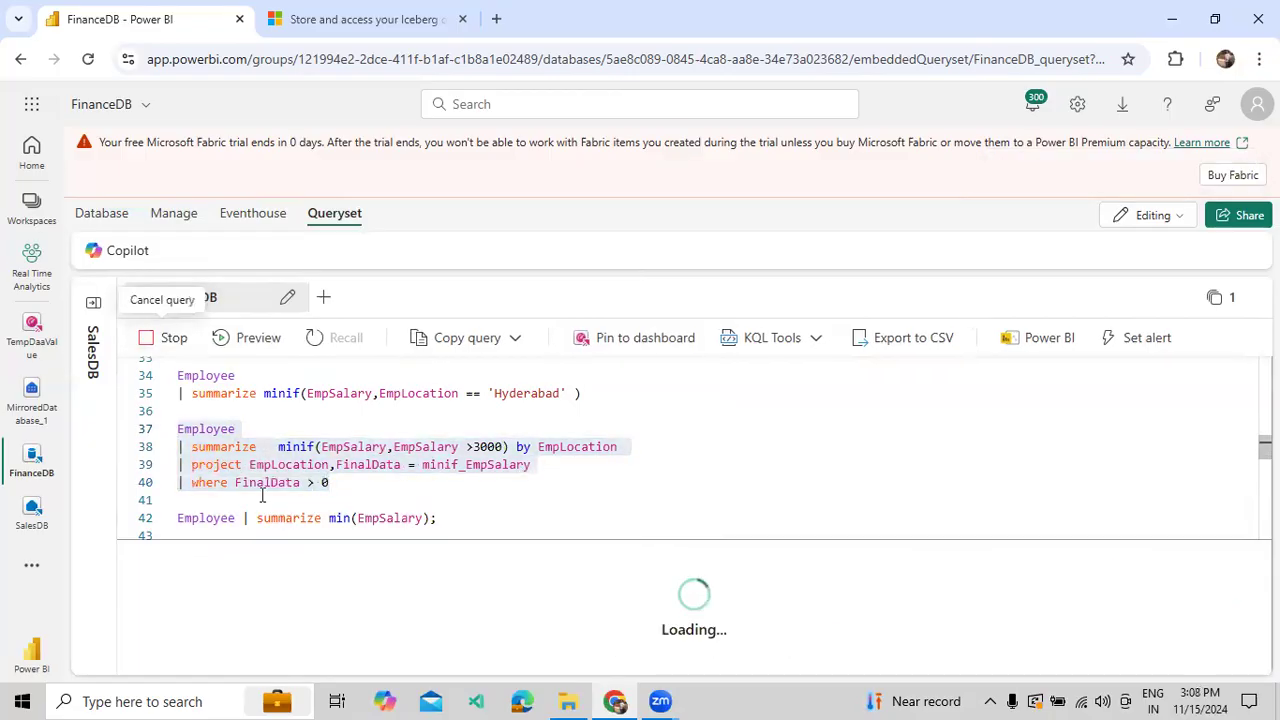
mouse_move(435, 540)
mouse_down()
mouse_move(435, 433)
mouse_move(433, 557)
mouse_up()
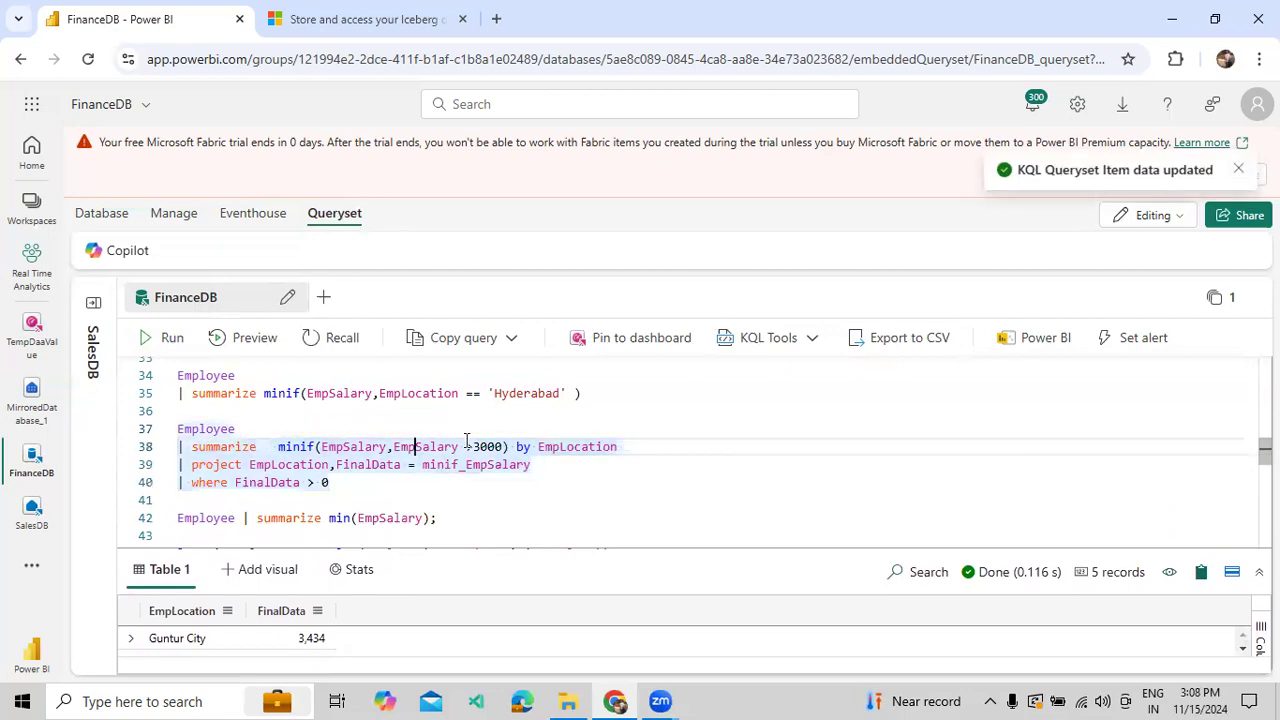
Rerun only lines 37 and 38 and examine the minif_EmpSalary values, including the empty Bangalore and Bangalore City rows
drag(660, 447, 177, 429)
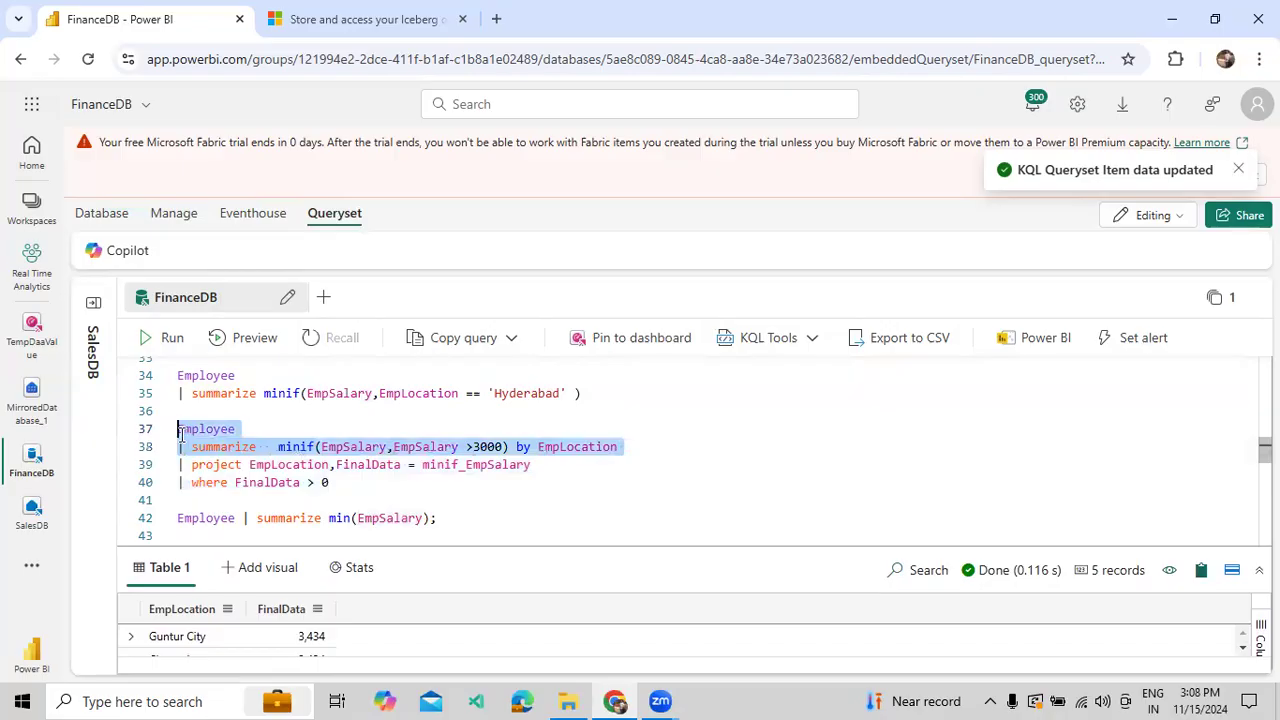
click(168, 338)
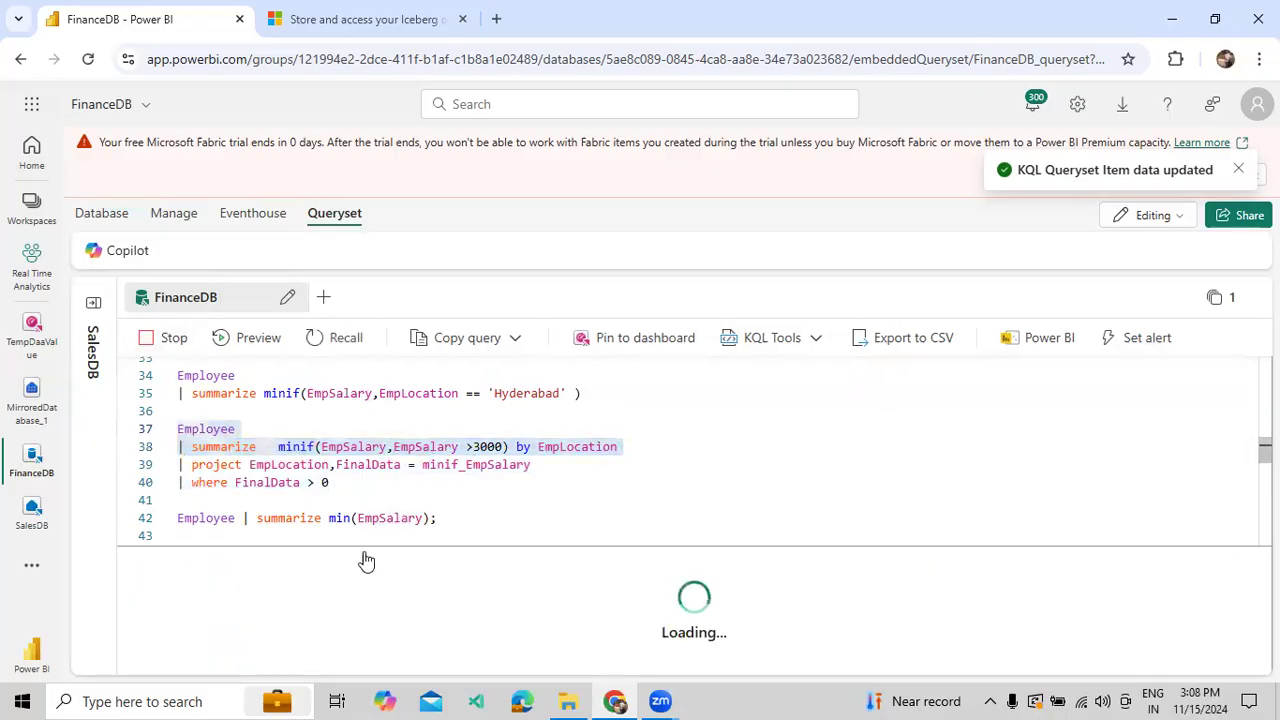
drag(407, 544, 426, 429)
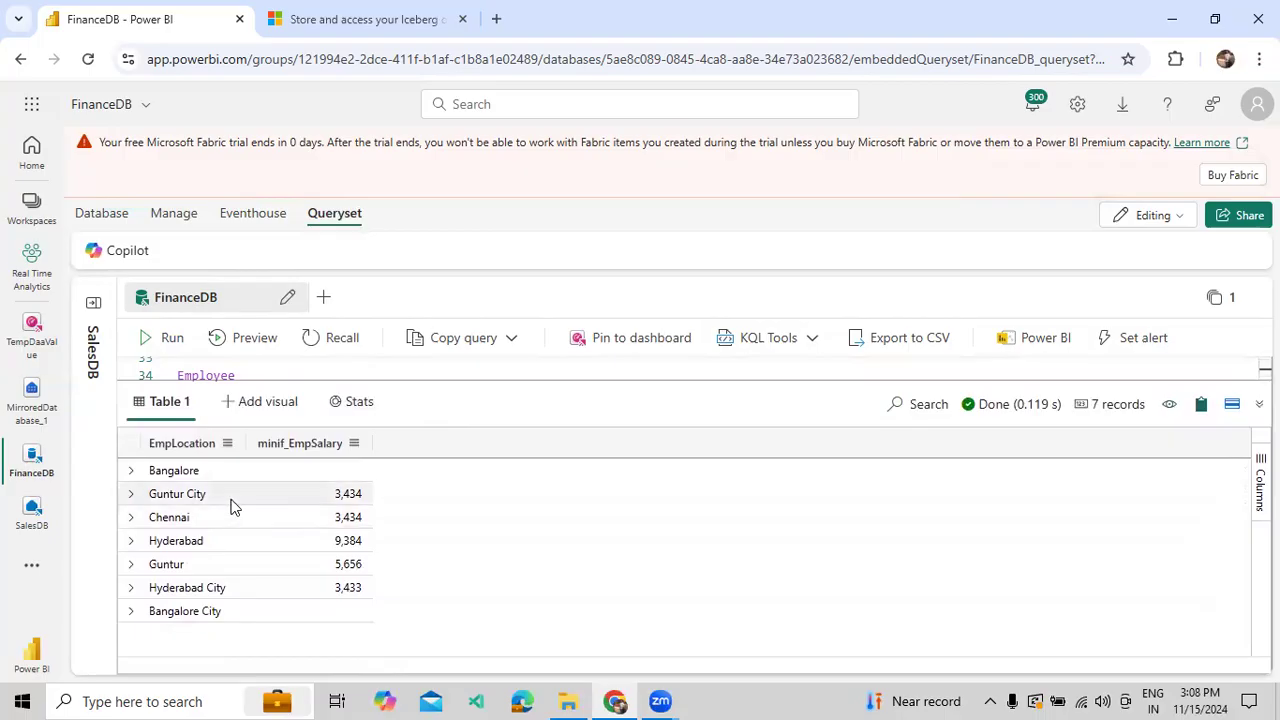
drag(303, 500, 318, 590)
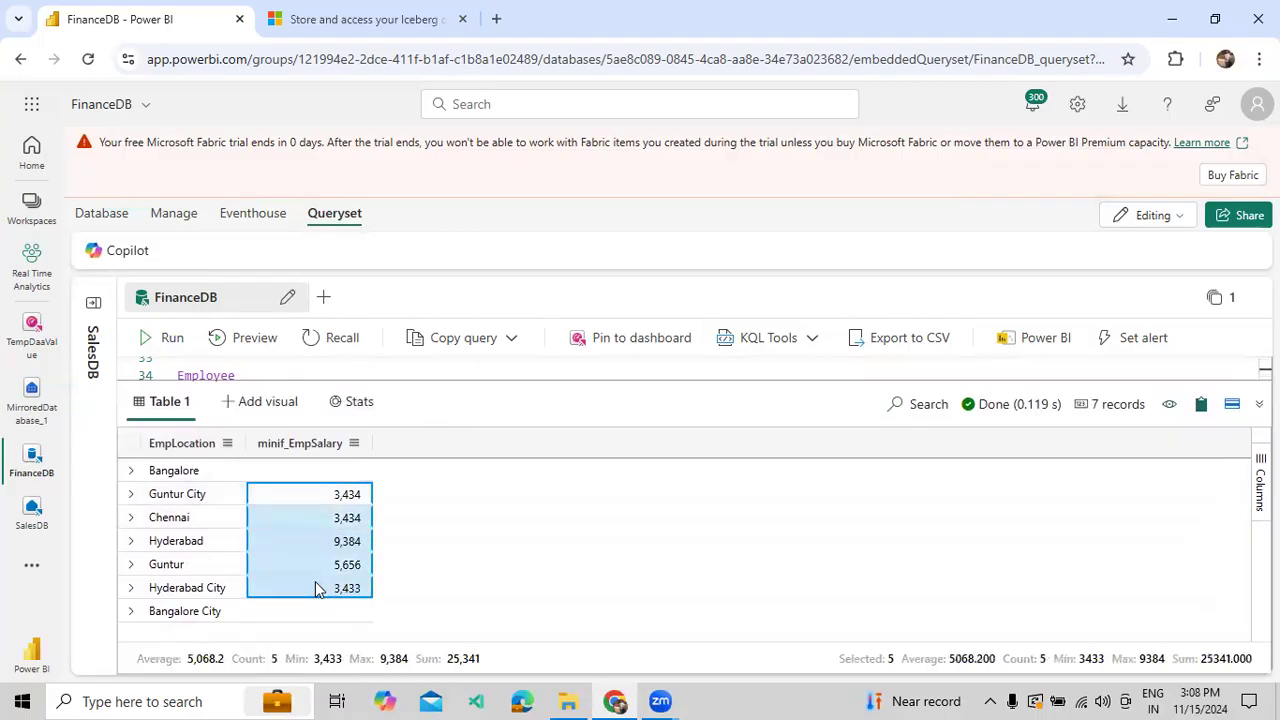
click(184, 471)
click(200, 614)
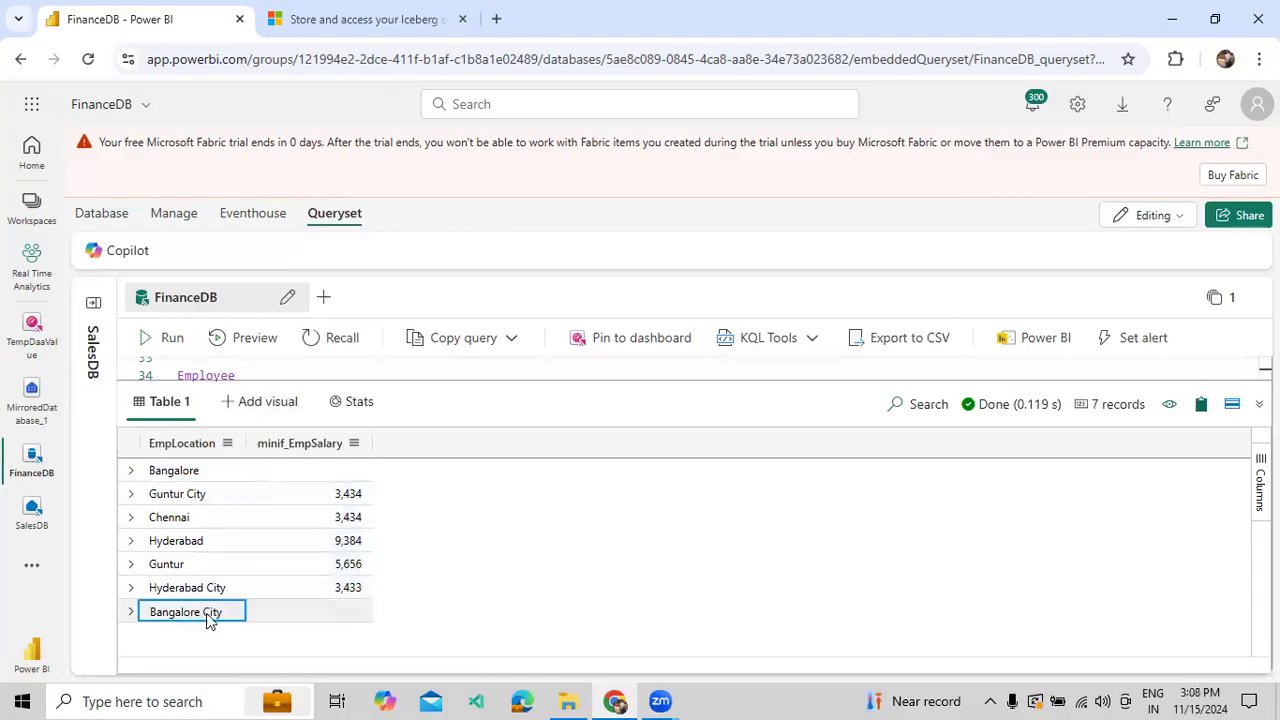
click(338, 612)
click(343, 472)
click(343, 610)
click(358, 474)
drag(466, 389, 475, 539)
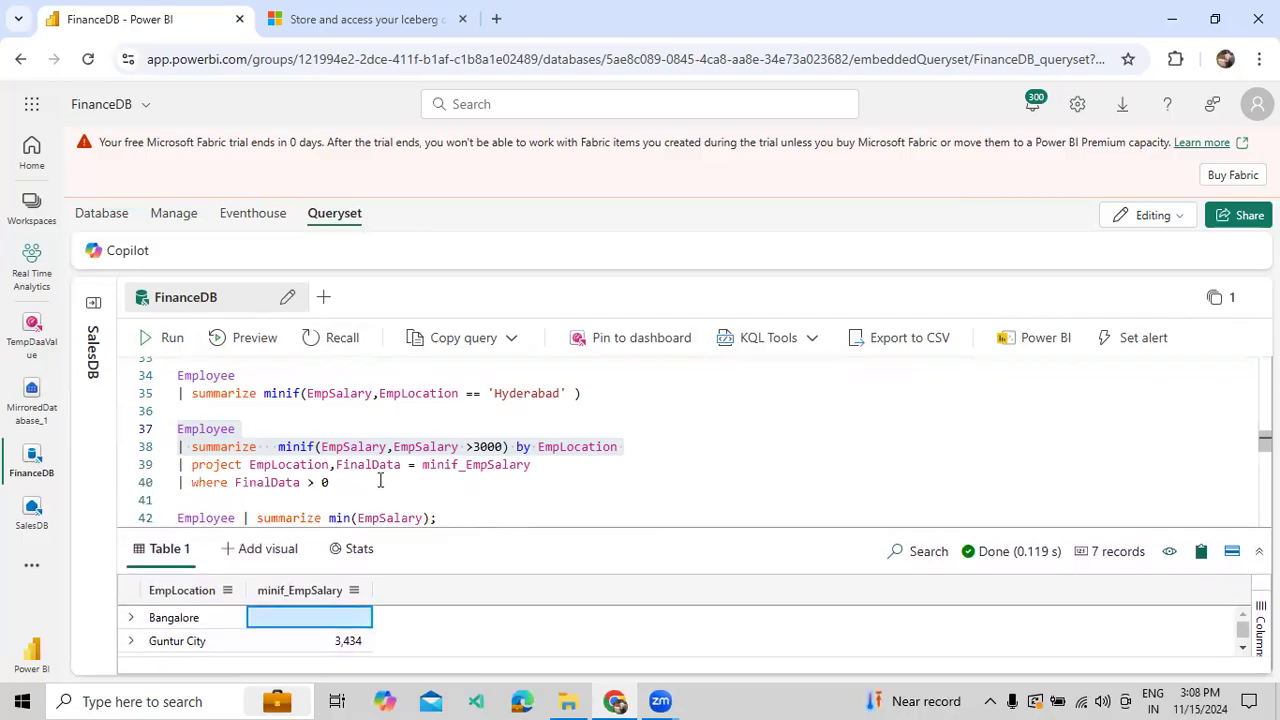
Examine the project operator on line 39 with its EmpLocation and FinalData columns
double_click(229, 463)
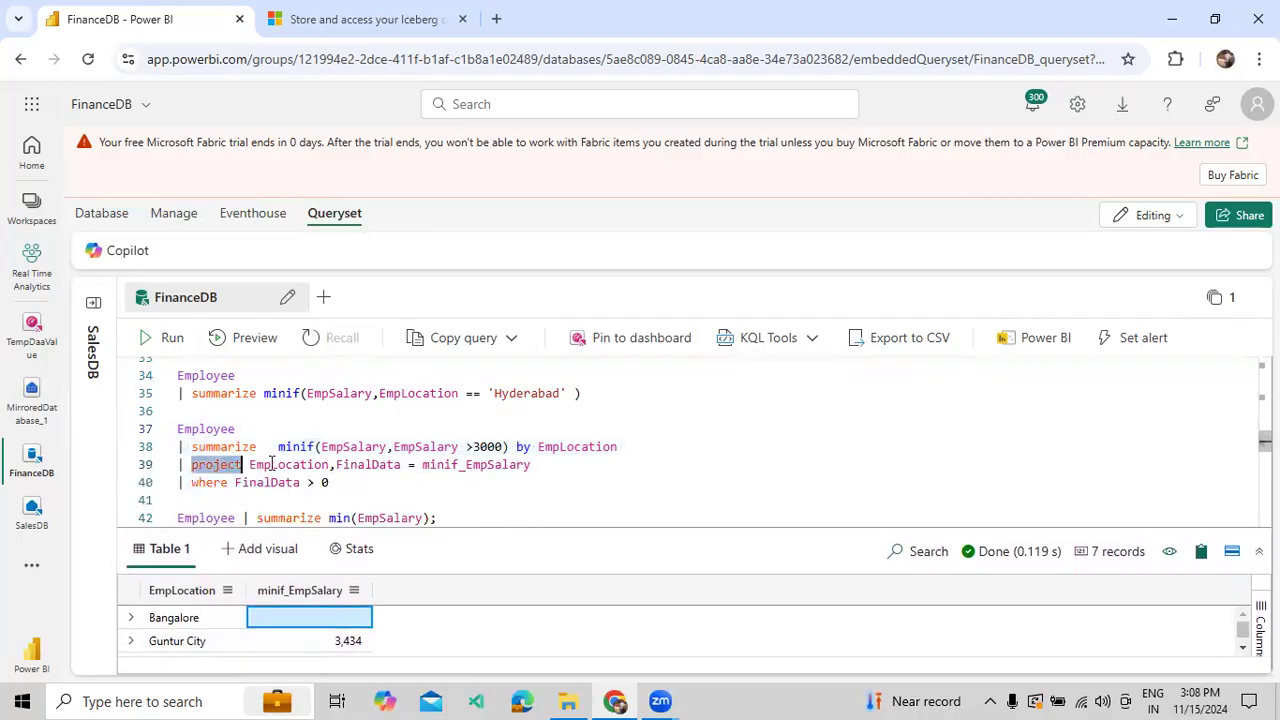
double_click(272, 465)
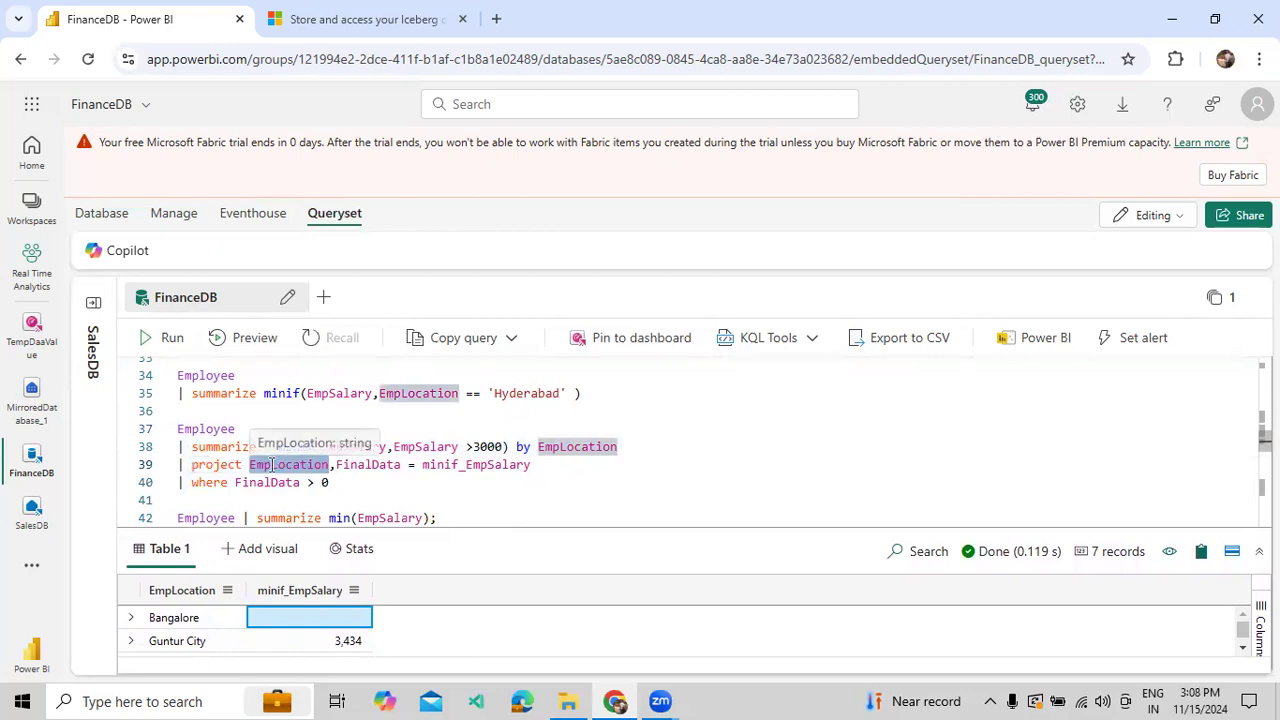
double_click(378, 466)
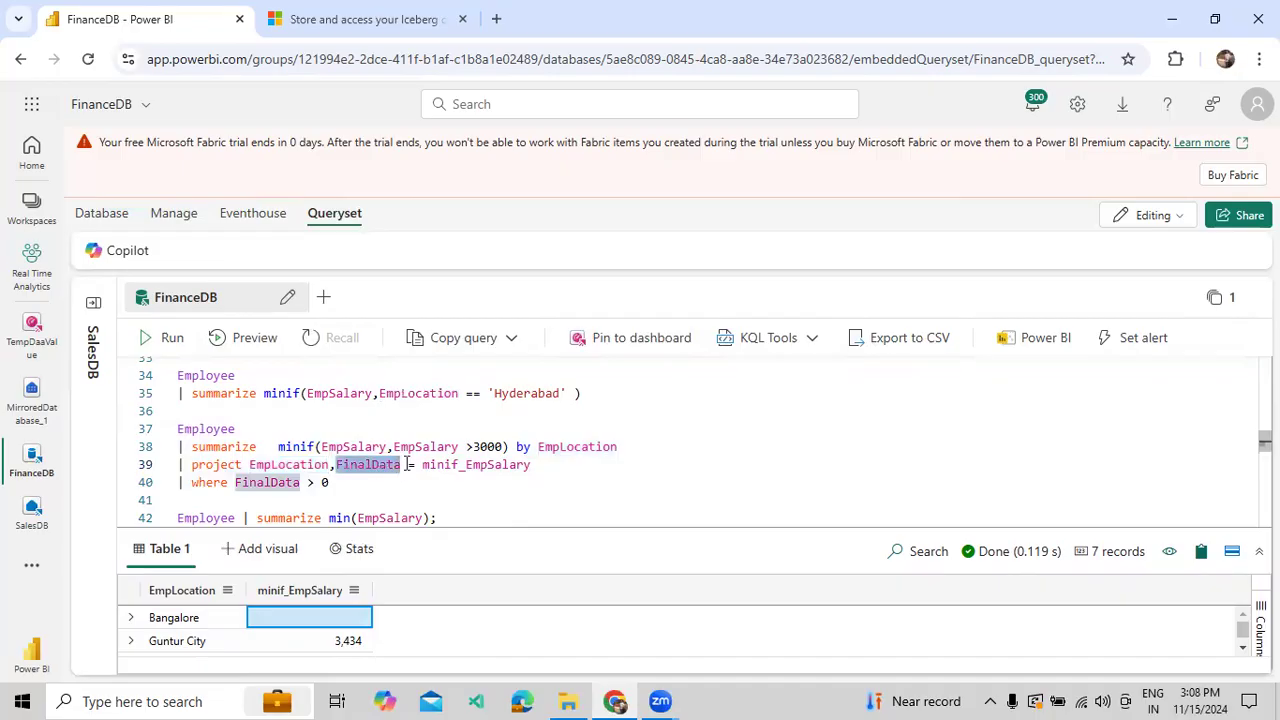
Run the complete Employee query on lines 37 to 40, including the FinalData projection and the FinalData > 0 filter
double_click(432, 464)
click(365, 465)
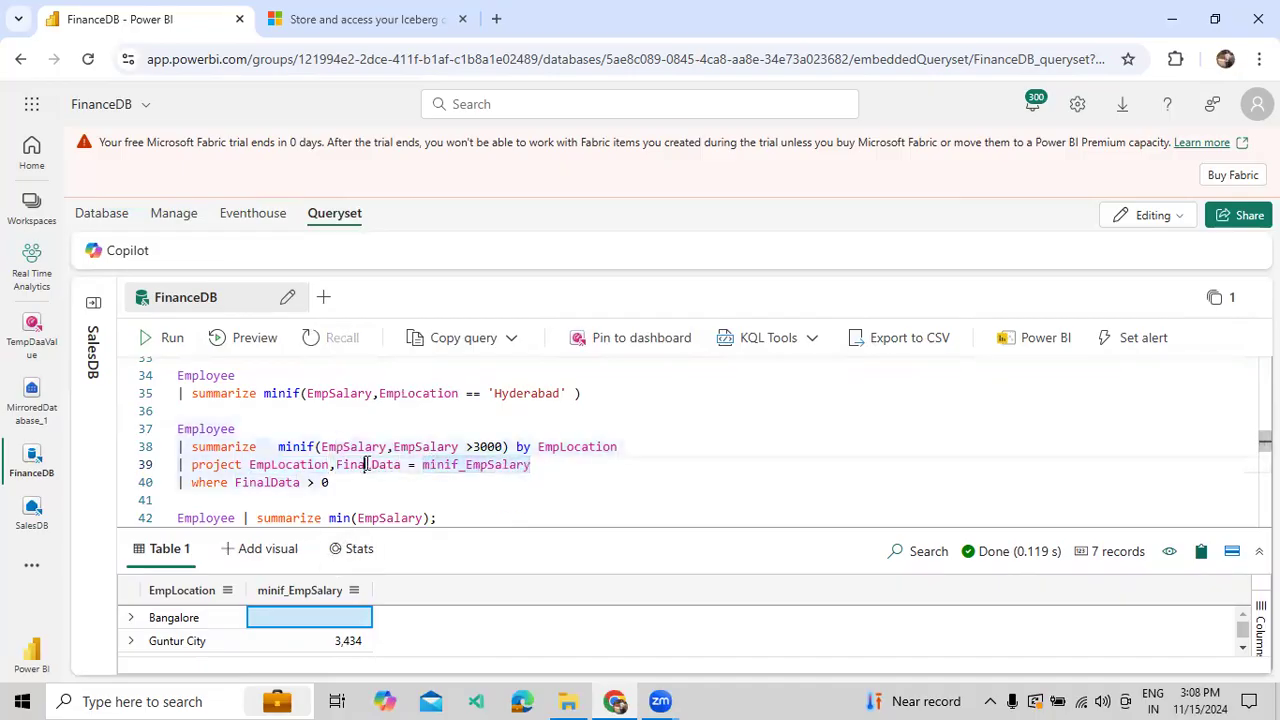
click(344, 492)
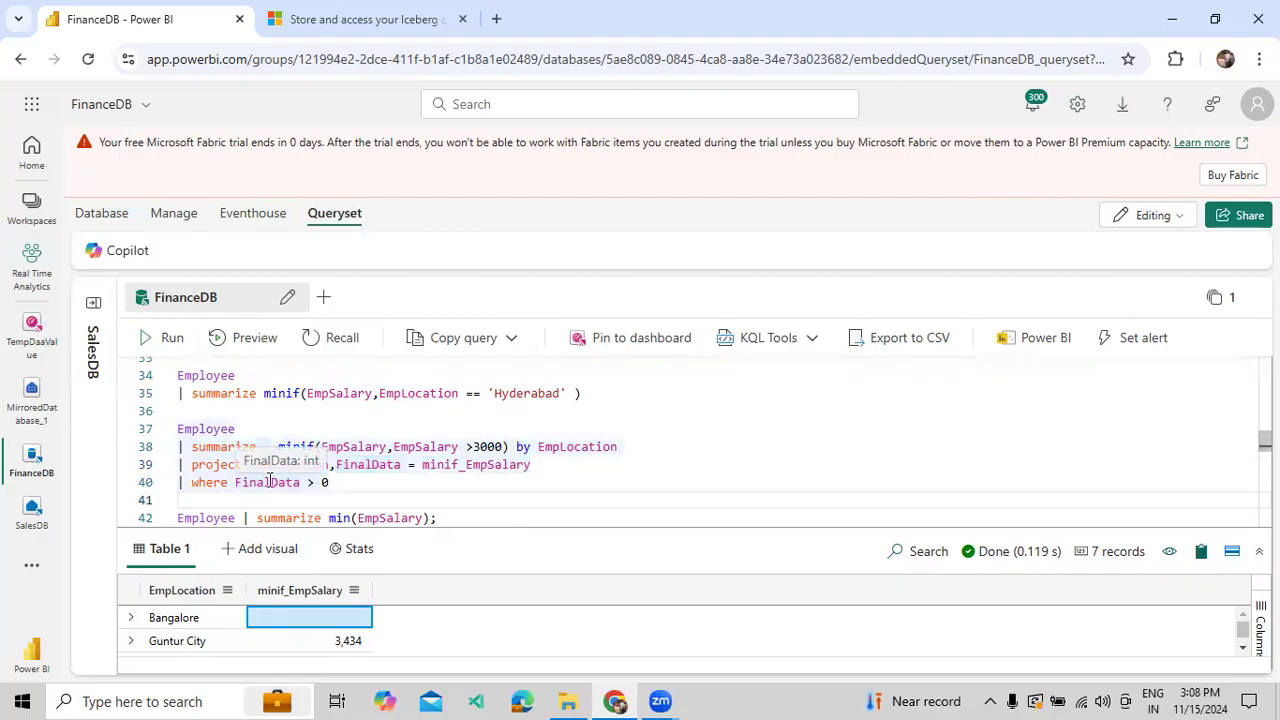
click(269, 481)
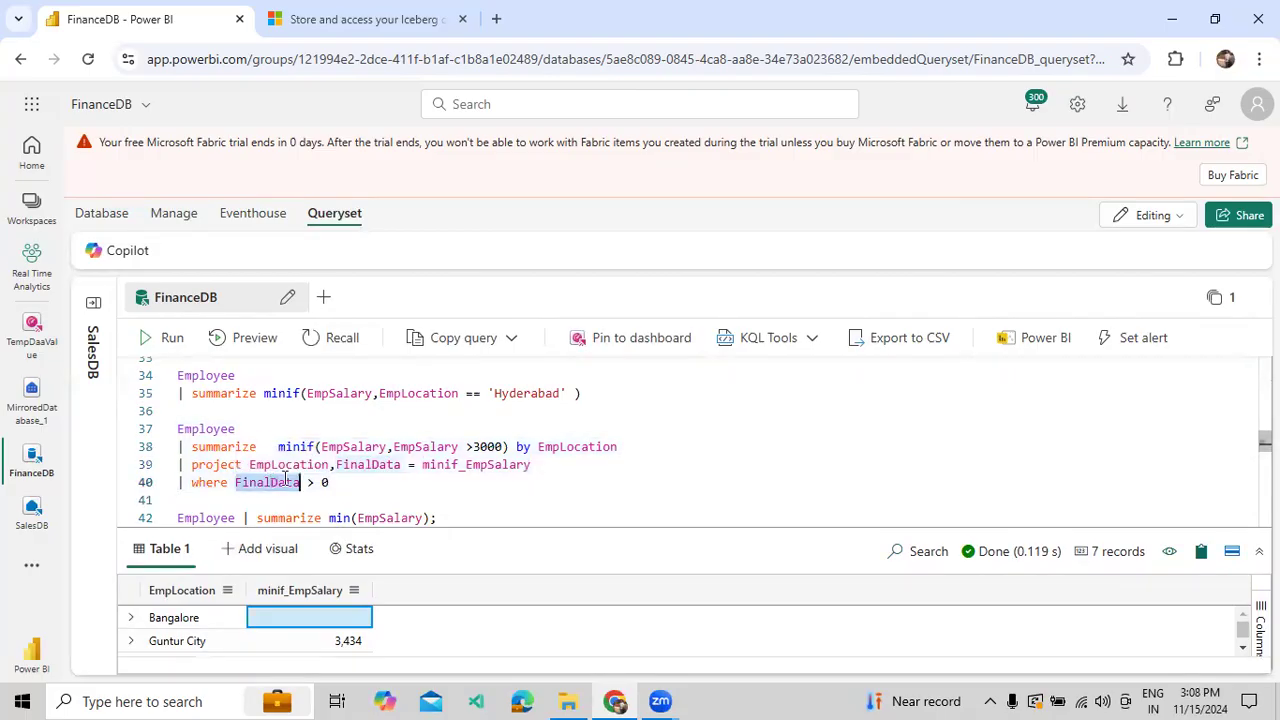
drag(330, 482, 160, 435)
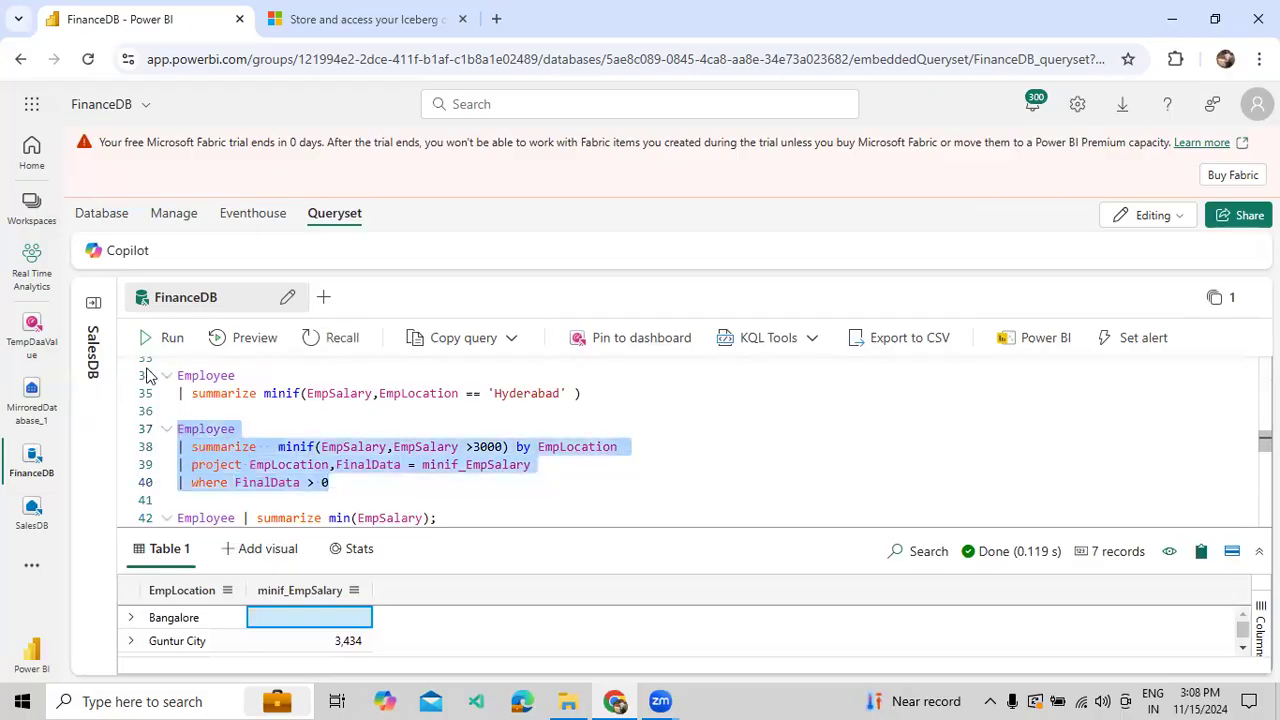
click(163, 338)
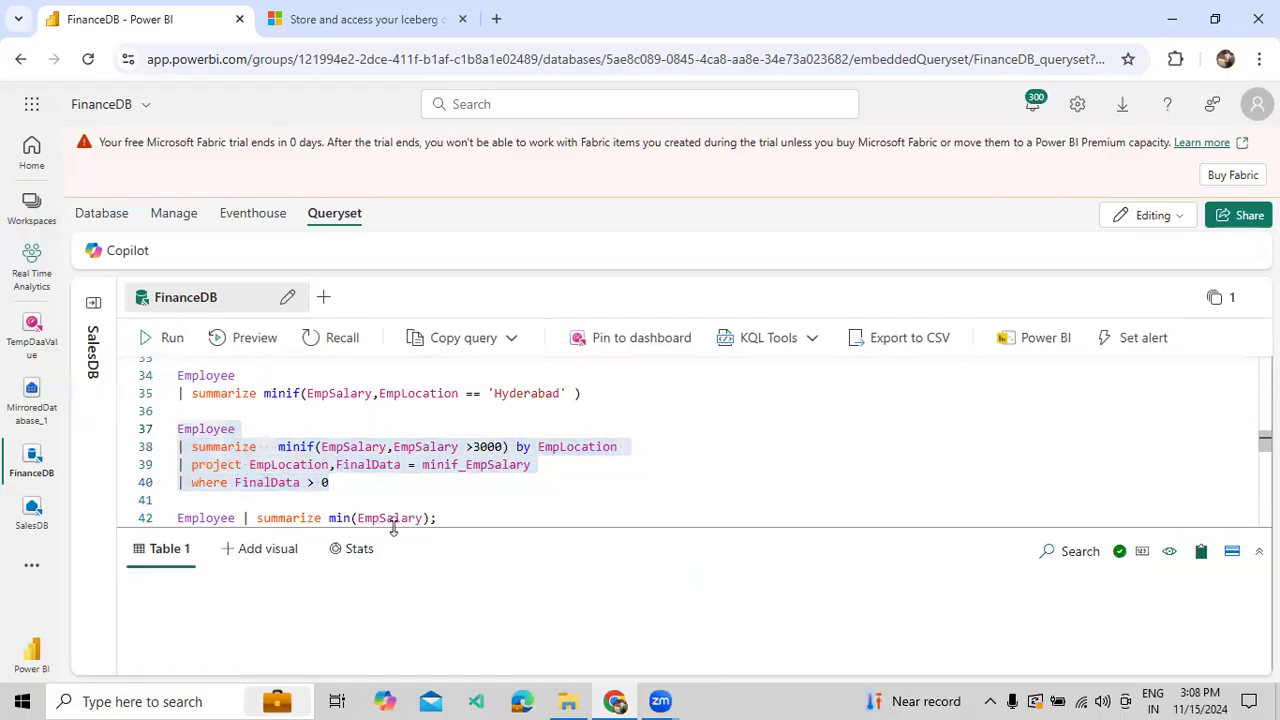
Enlarge the results area and examine the FinalData values for each EmpLocation, along with the summary statistics of the selected cells
drag(394, 530, 405, 407)
drag(312, 500, 313, 590)
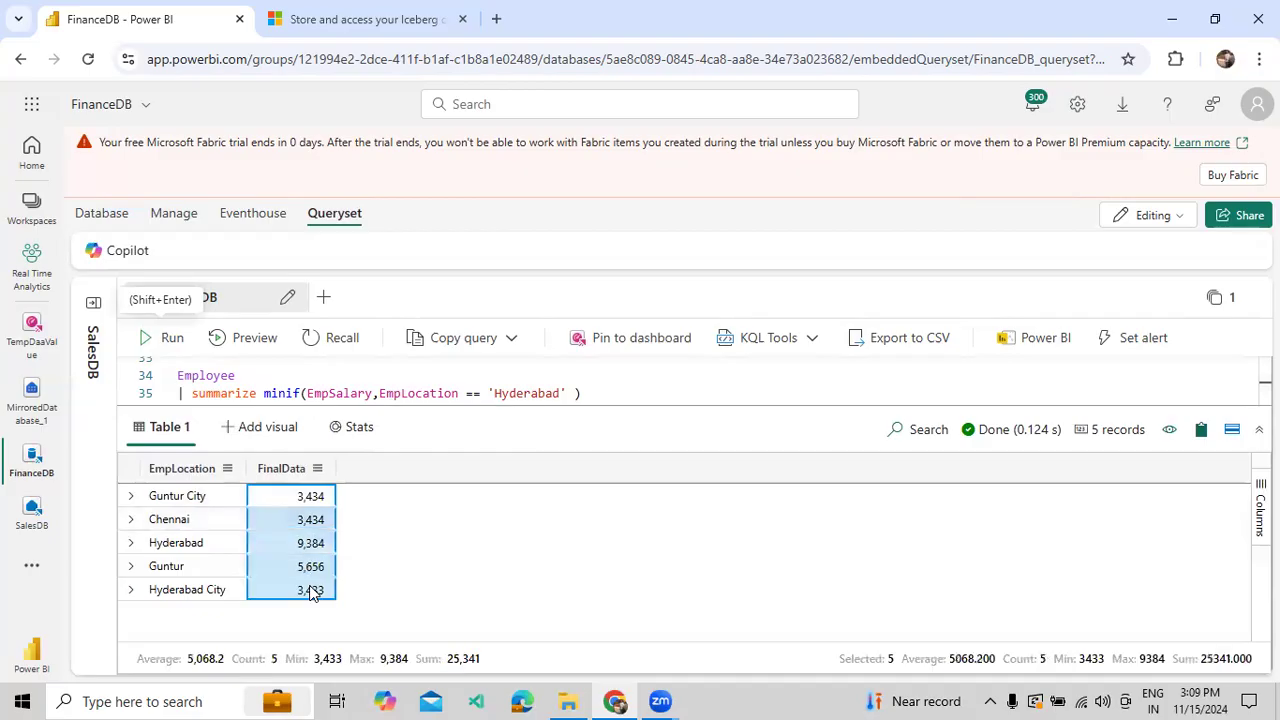
drag(534, 405, 536, 526)
click(539, 478)
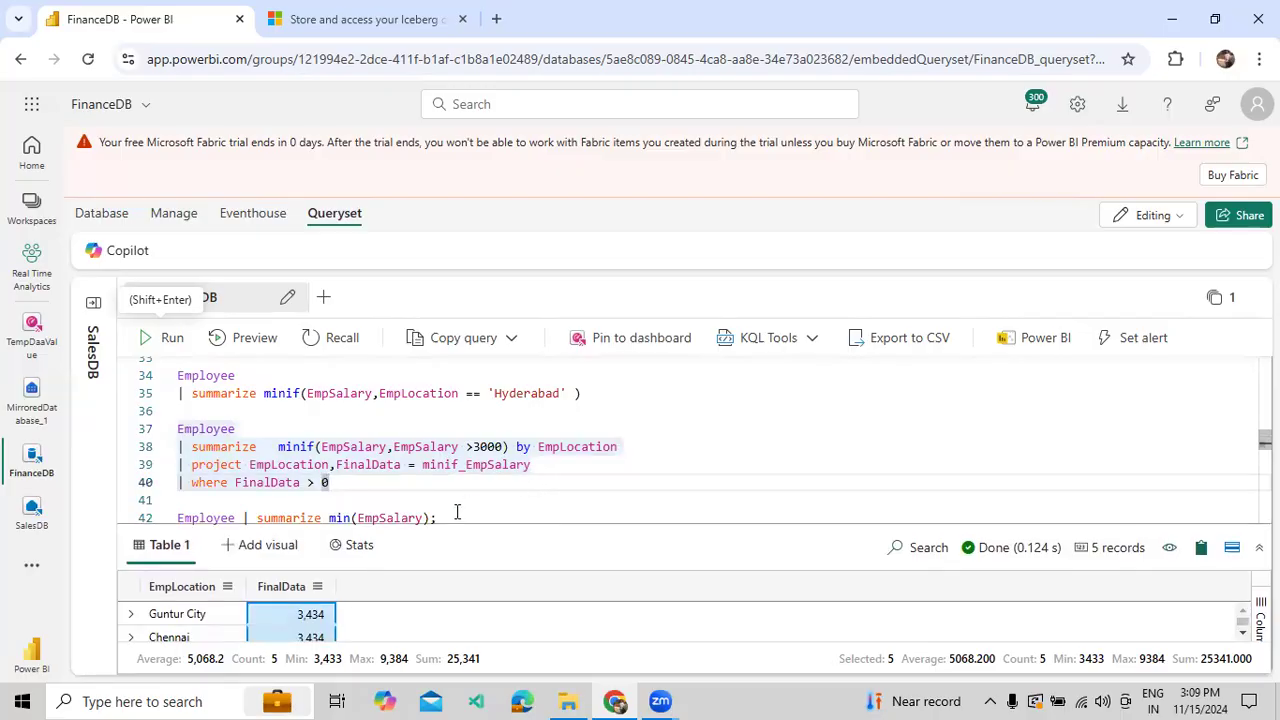
drag(423, 522, 431, 372)
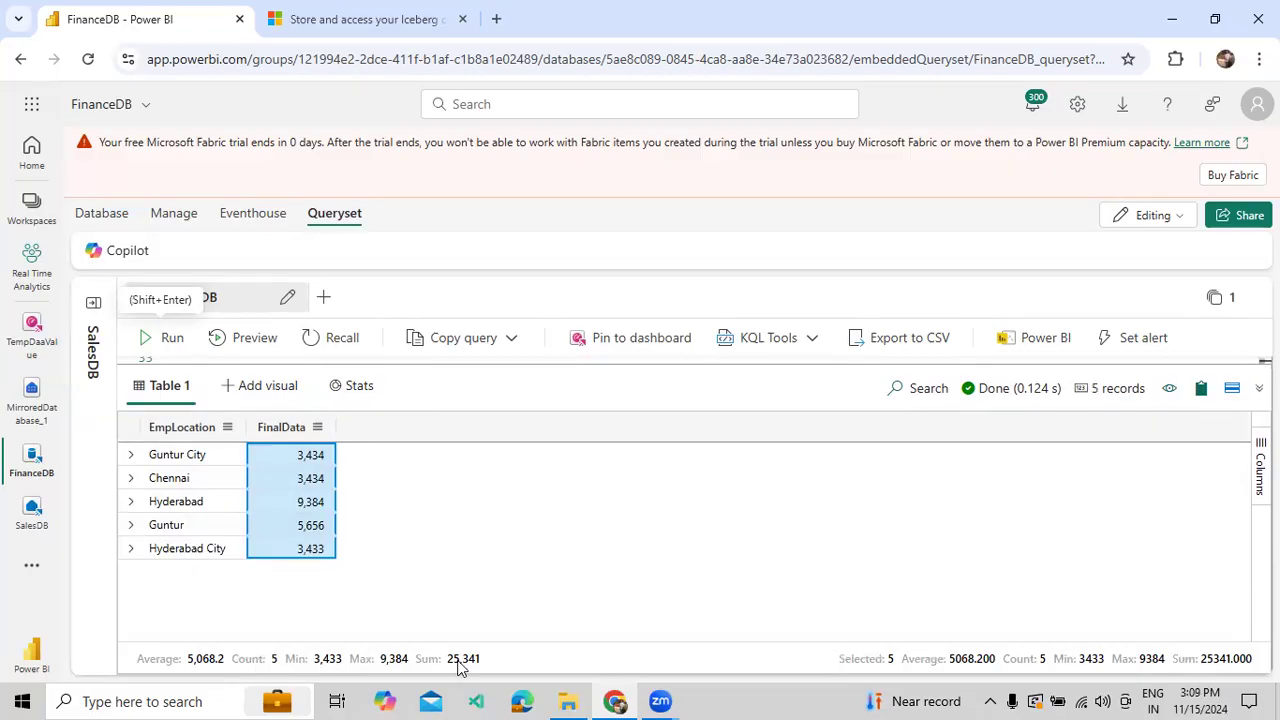
mouse_move(285, 530)
mouse_down()
mouse_move(300, 503)
mouse_move(295, 553)
mouse_up()
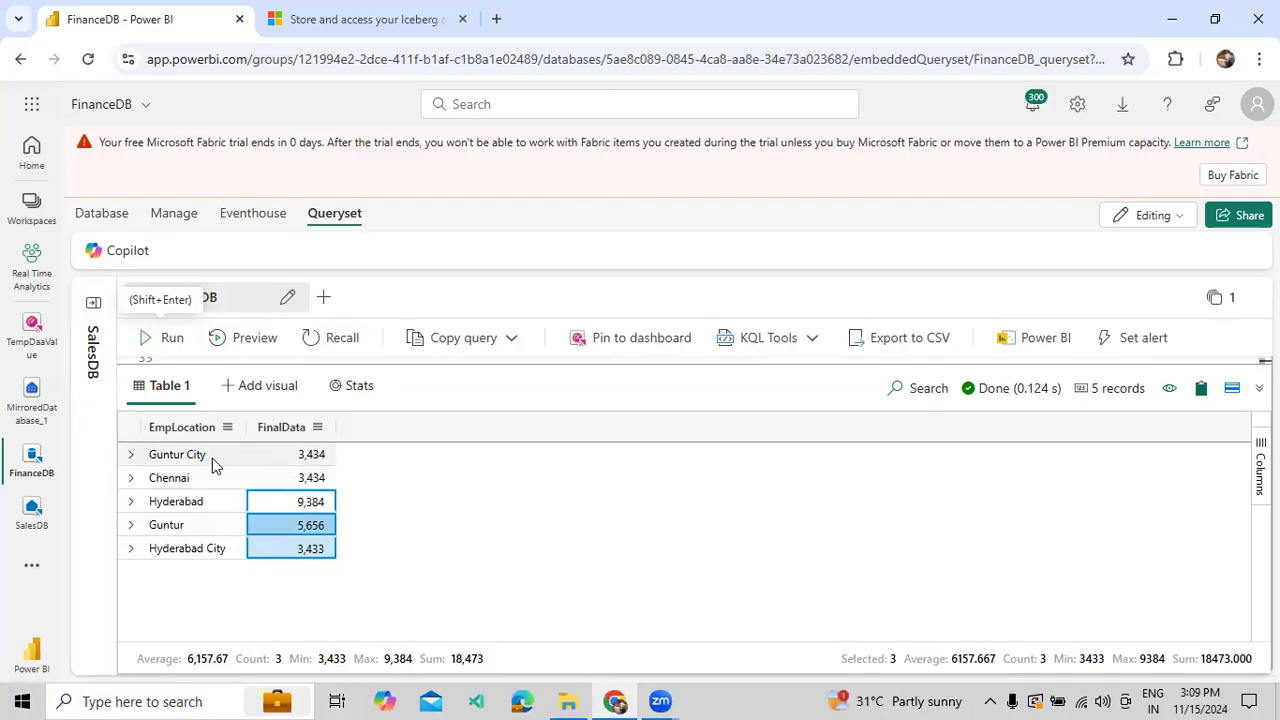
drag(211, 459, 206, 504)
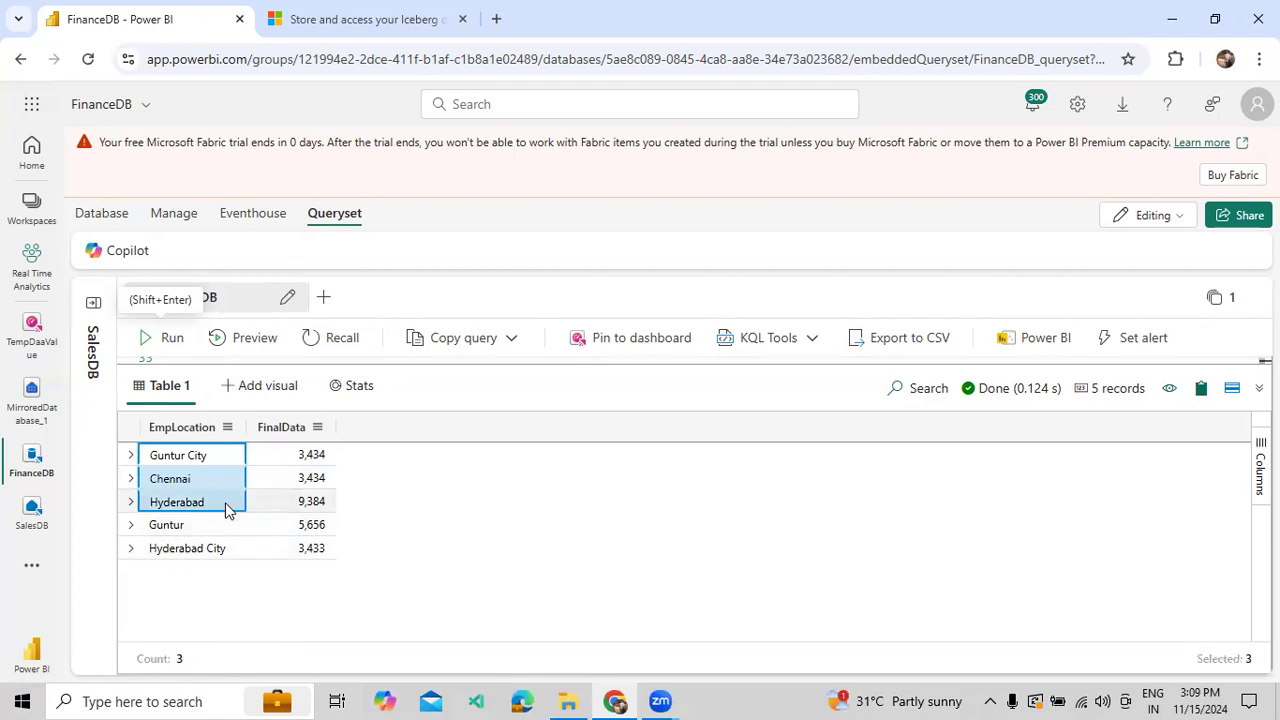
drag(320, 451, 311, 545)
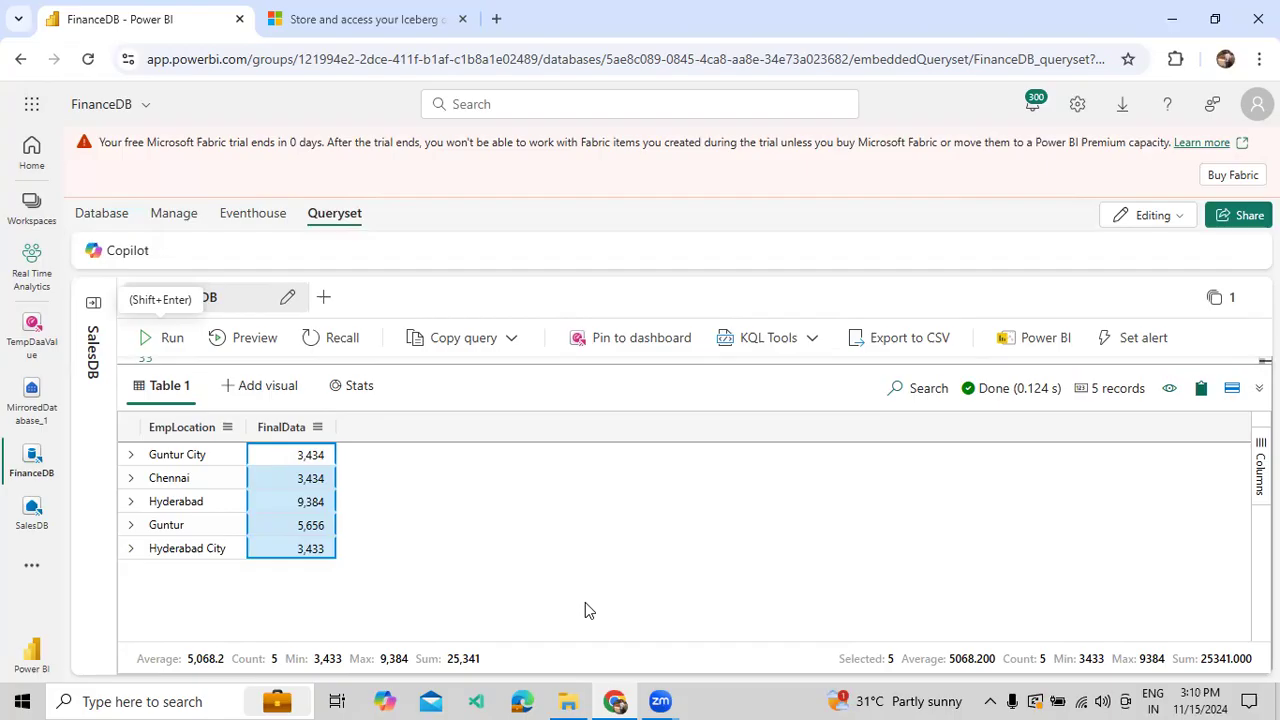
Give the query editor more room again and look through the toscalar queries and back to the getschema queries on the first lines
drag(571, 360, 574, 514)
scroll(567, 435, down, 2)
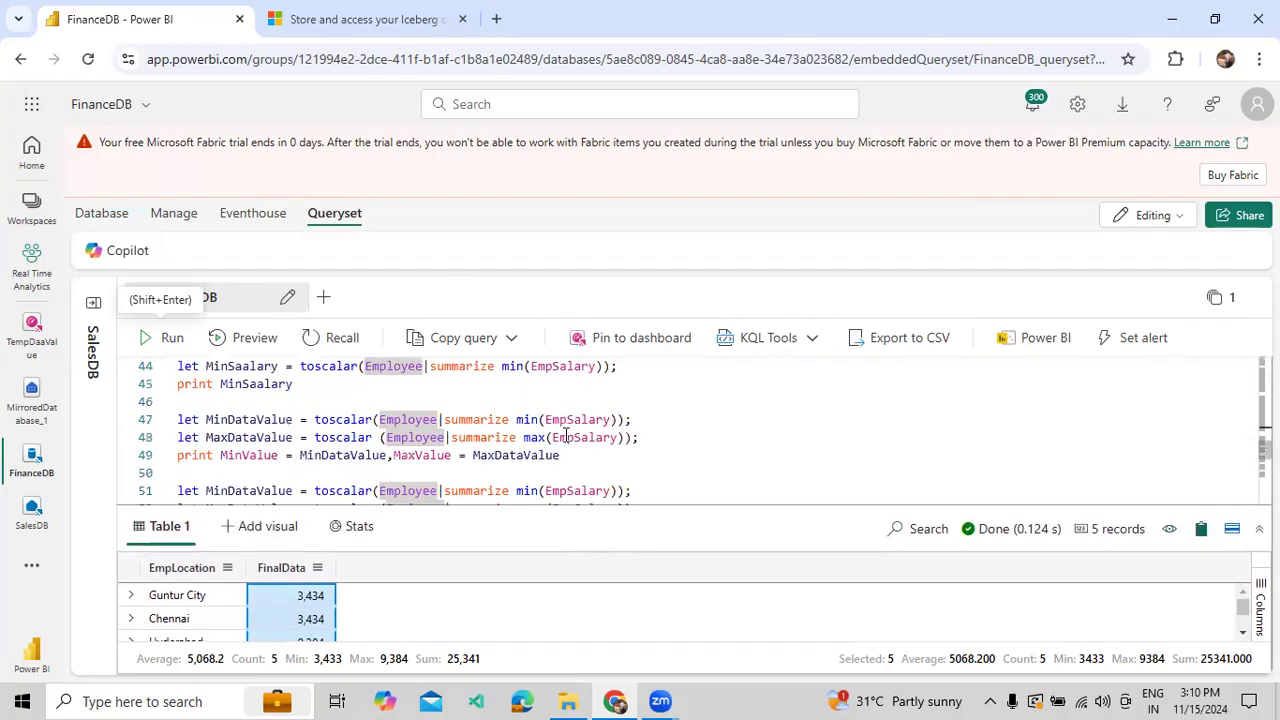
scroll(567, 435, down, 2)
scroll(565, 435, up, 4)
scroll(565, 435, up, 10)
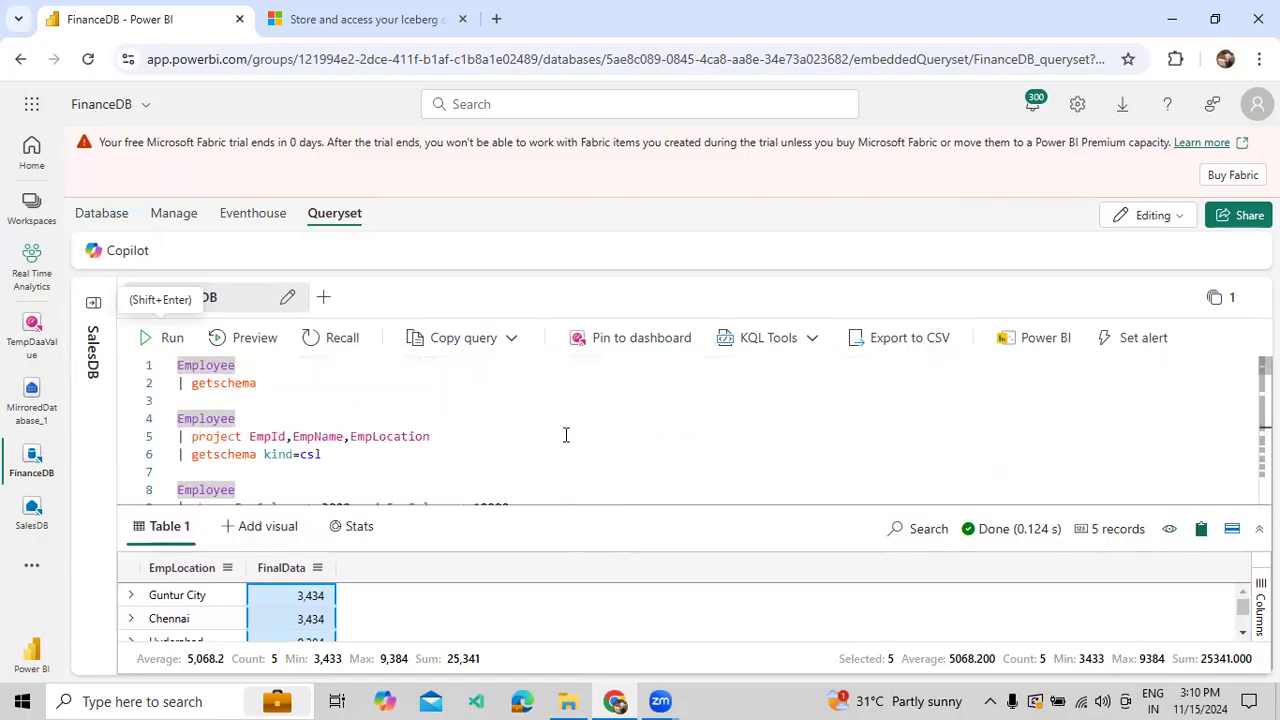